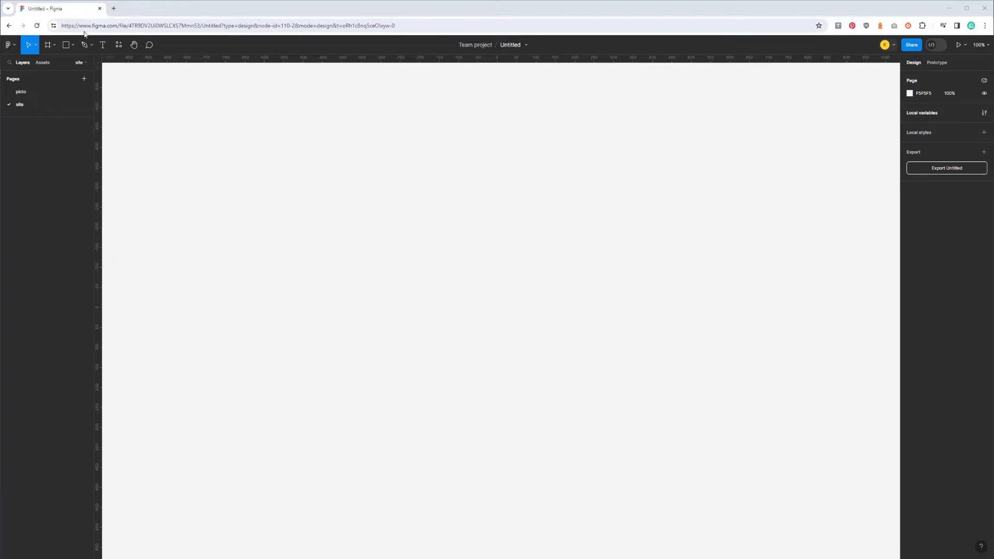
Create a 1280×832 MacBook Air desktop frame
{"action": "left_click", "coordinate": [55, 45]}
{"action": "left_click", "coordinate": [59, 64]}
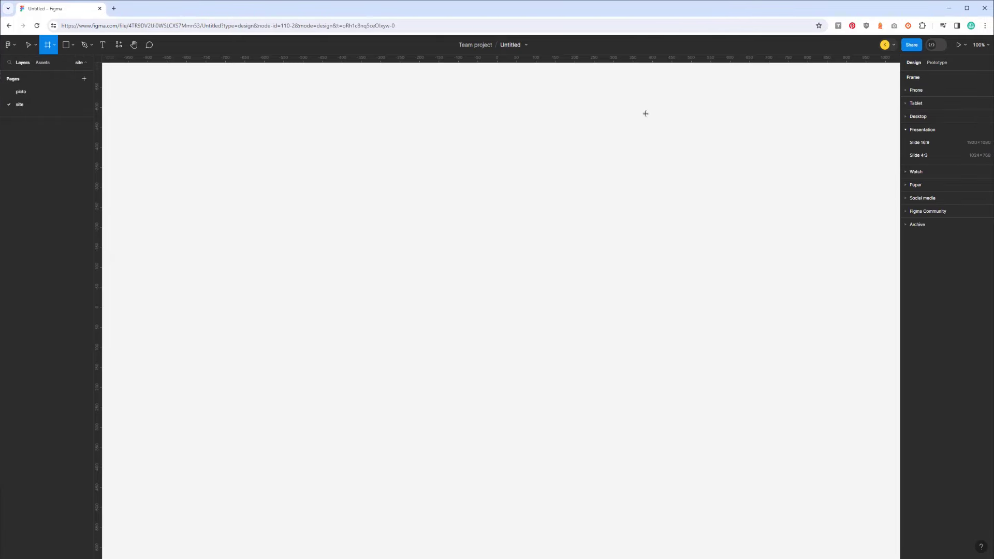
{"action": "left_click", "coordinate": [909, 117]}
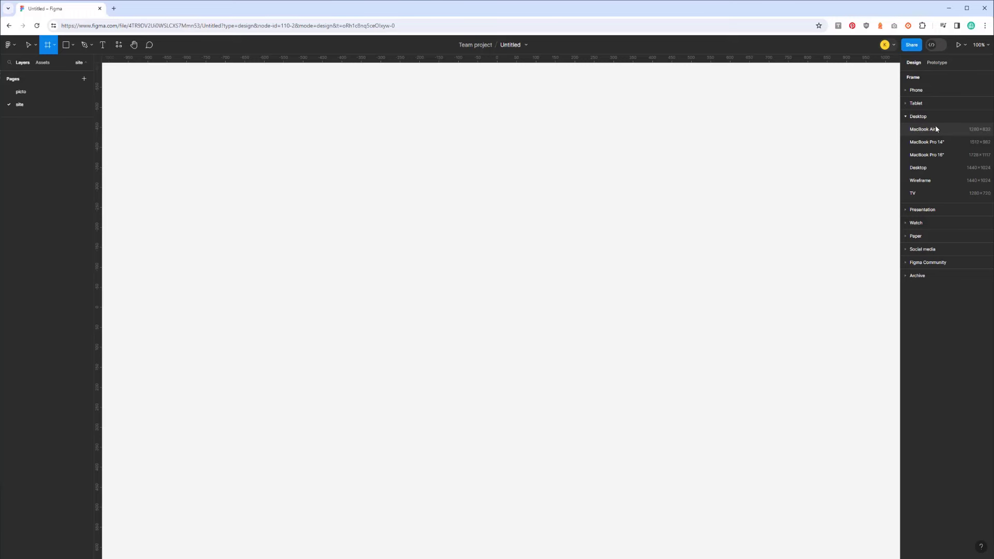
{"action": "left_click", "coordinate": [971, 133]}
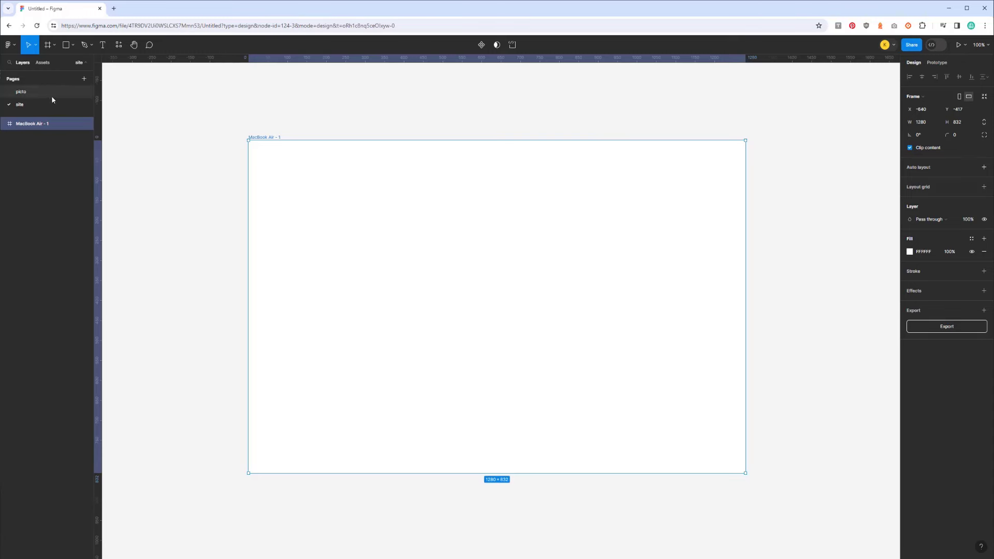
{"action": "mouse_move", "coordinate": [403, 150]}
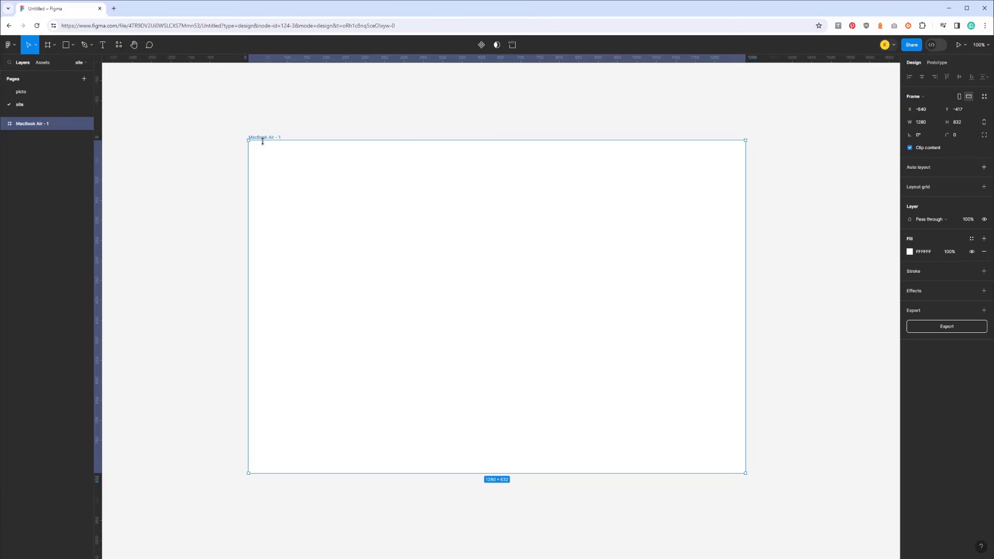
Rename the frame to 'projet 1' and choose the Rectangle tool
{"action": "double_click", "coordinate": [267, 136]}
{"action": "type", "text": "projet"}
{"action": "key", "text": "Return"}
{"action": "left_click", "coordinate": [66, 44]}
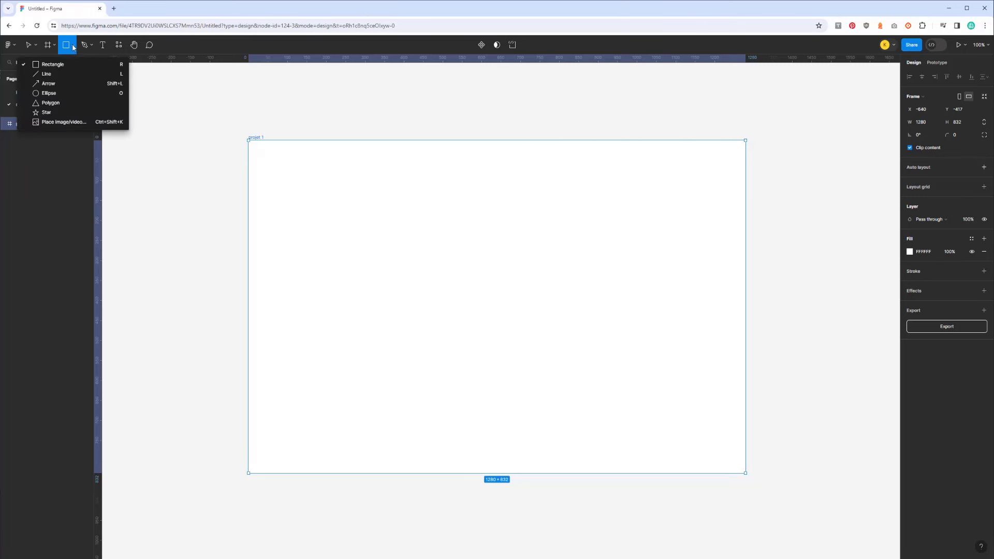
{"action": "left_click", "coordinate": [40, 66]}
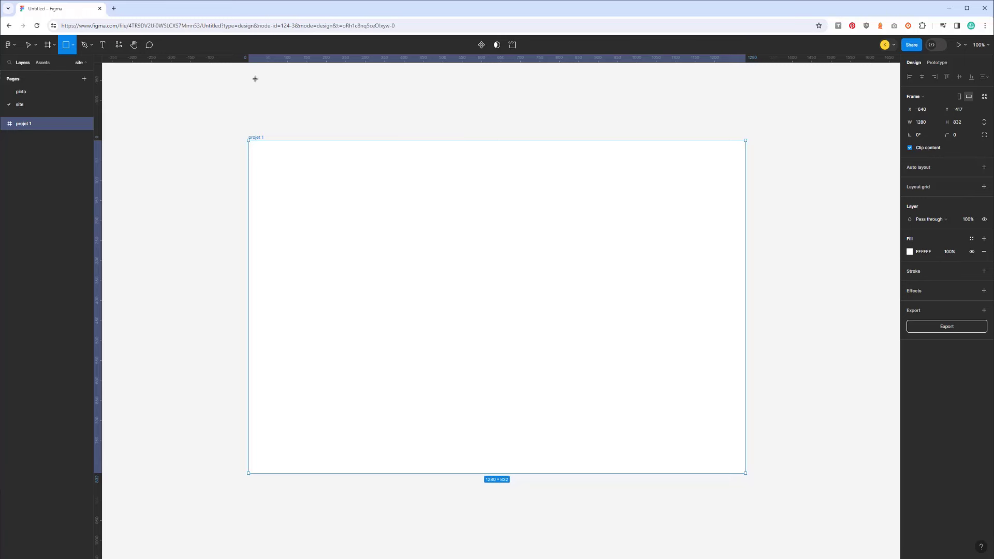
Add a layout grid set to 12 stretch columns with 20 gutter and 0 margin
{"action": "left_click", "coordinate": [985, 187]}
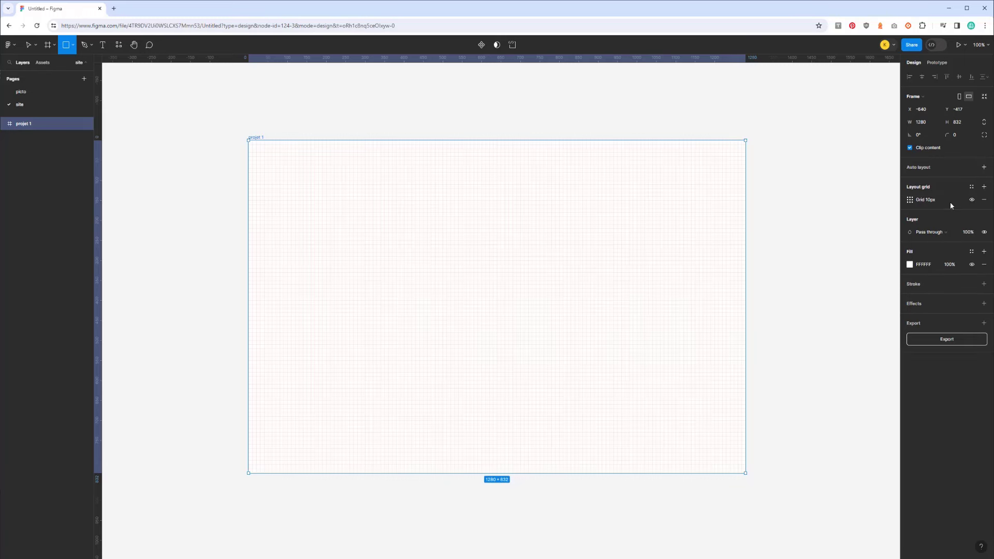
{"action": "left_click", "coordinate": [912, 200]}
{"action": "left_click", "coordinate": [821, 202]}
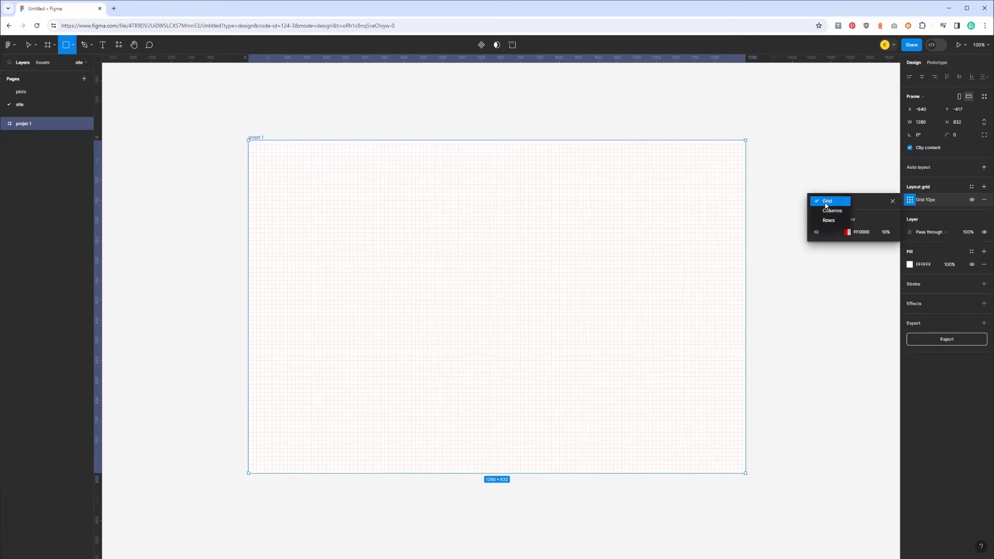
{"action": "left_click", "coordinate": [827, 212]}
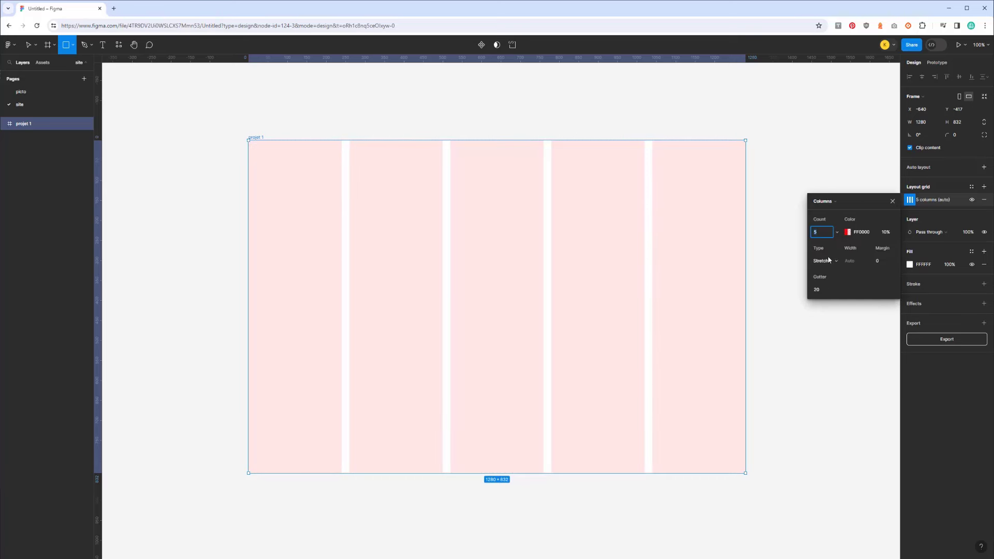
{"action": "type", "text": "12"}
{"action": "key", "text": "Return"}
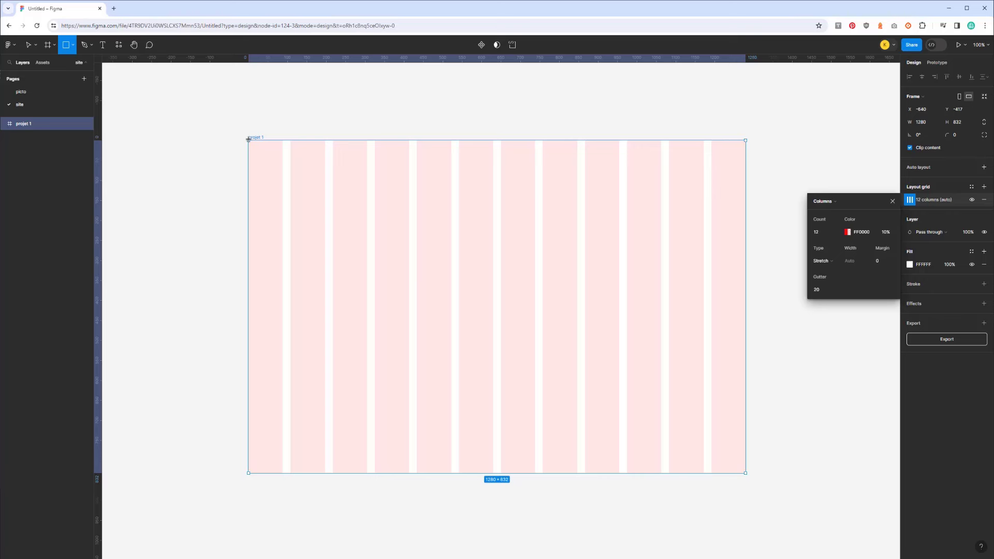
Draw a 304×832 sidebar rectangle at the frame's left edge filled grey ABABAB
{"action": "left_click_drag", "start_coordinate": [249, 140], "coordinate": [325, 461]}
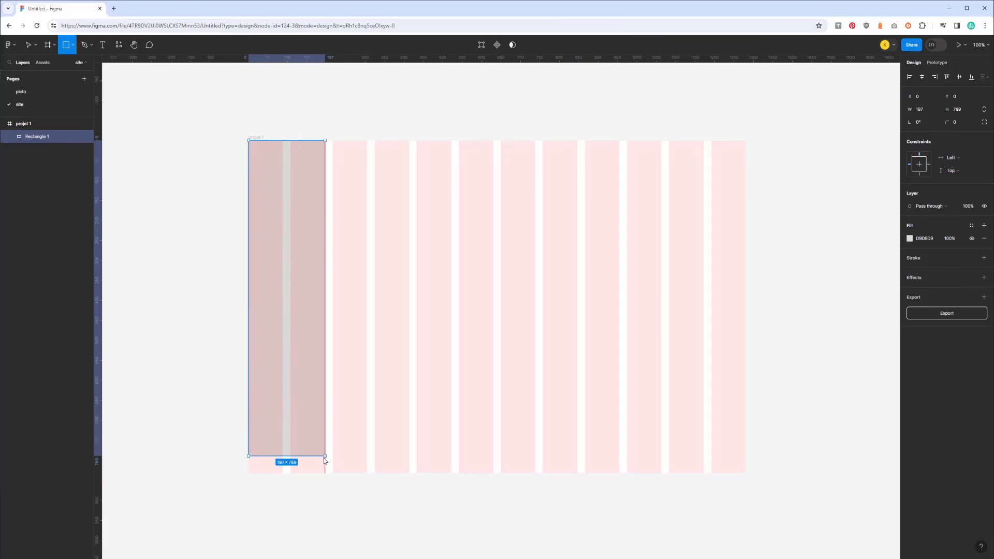
{"action": "mouse_move", "coordinate": [325, 460]}
{"action": "left_mouse_down"}
{"action": "mouse_move", "coordinate": [325, 477]}
{"action": "mouse_move", "coordinate": [367, 476]}
{"action": "left_mouse_up"}
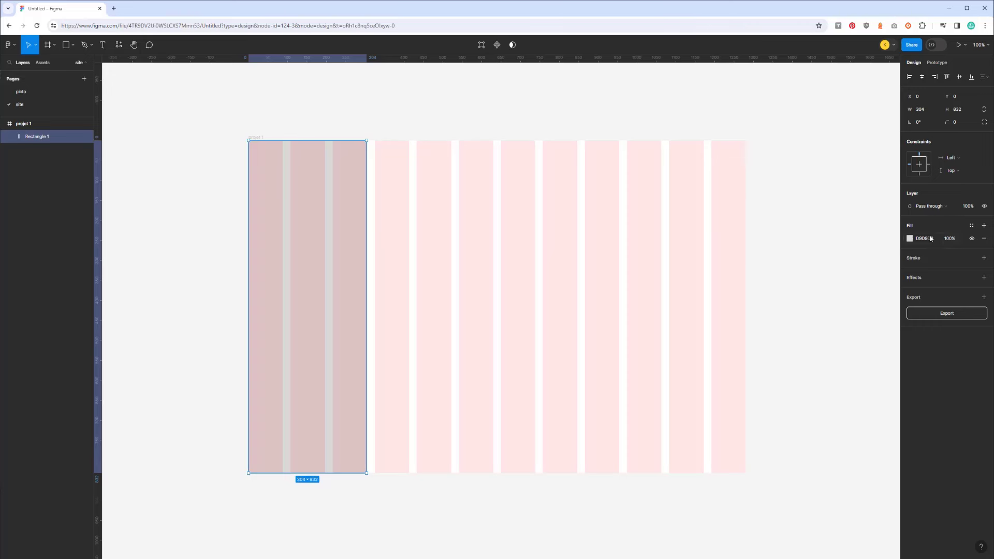
{"action": "left_click", "coordinate": [910, 238]}
{"action": "left_click_drag", "start_coordinate": [850, 289], "coordinate": [793, 299]}
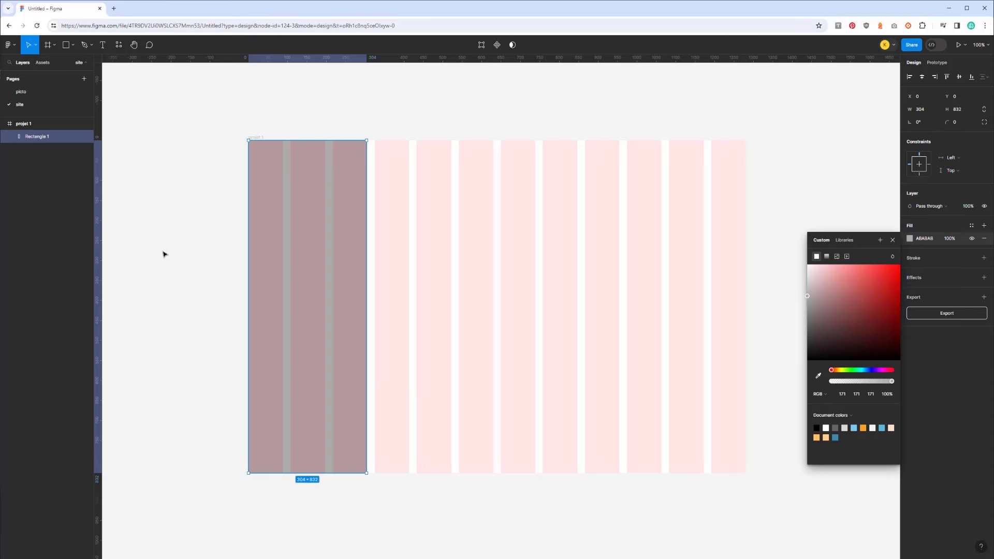
{"action": "left_click", "coordinate": [383, 363]}
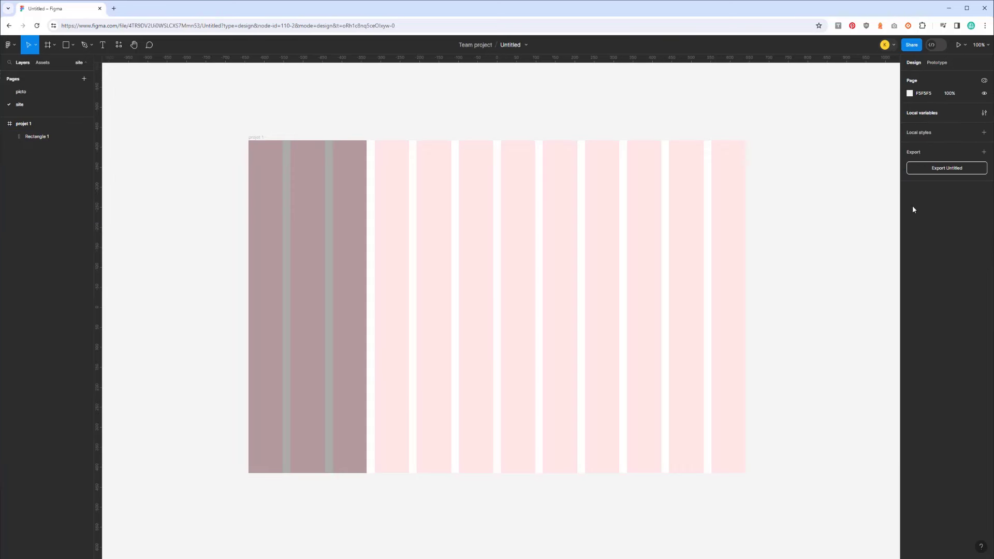
{"action": "left_click", "coordinate": [66, 45]}
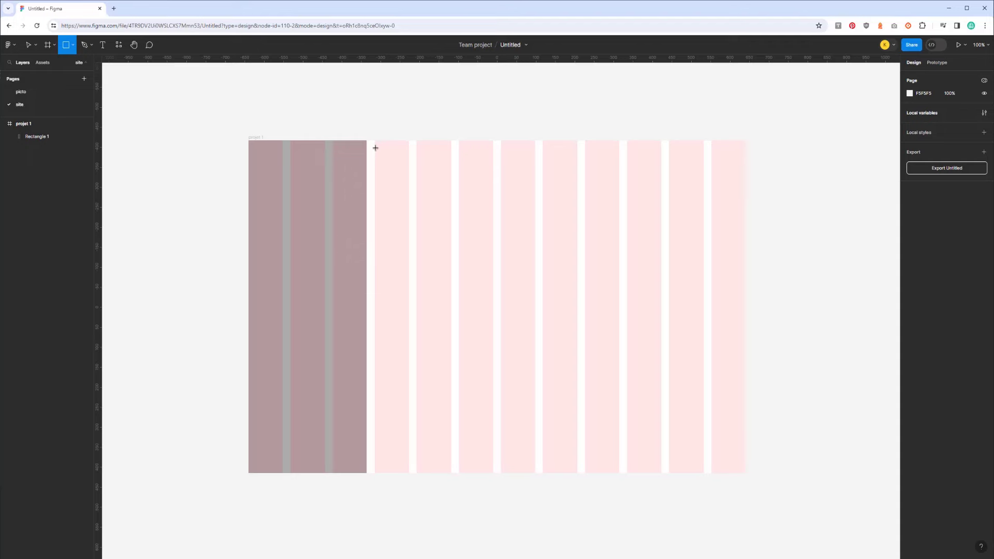
Draw a header bar right of the sidebar at Y 22, 71 px high
{"action": "left_click_drag", "start_coordinate": [375, 148], "coordinate": [744, 190]}
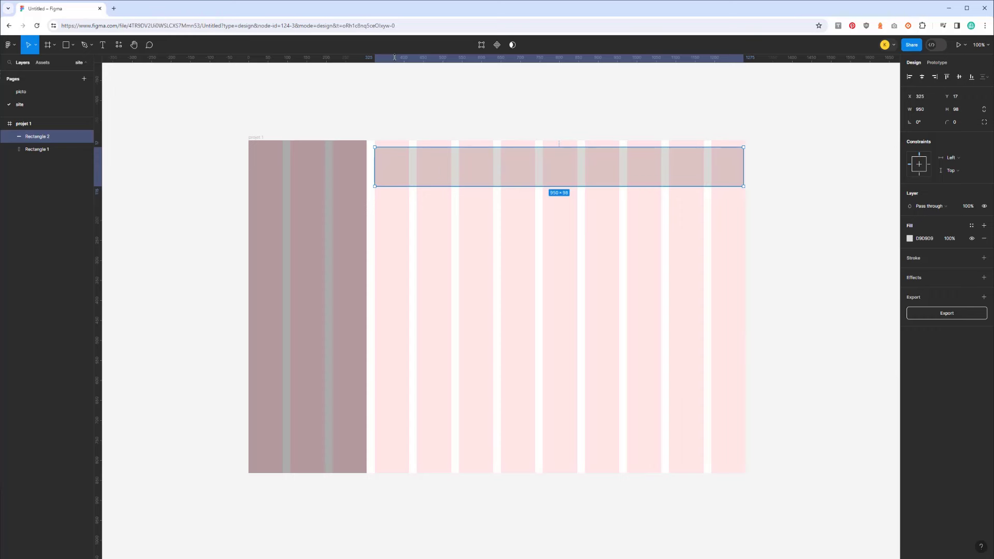
{"action": "left_click_drag", "start_coordinate": [395, 58], "coordinate": [384, 147]}
{"action": "left_click_drag", "start_coordinate": [384, 147], "coordinate": [391, 175]}
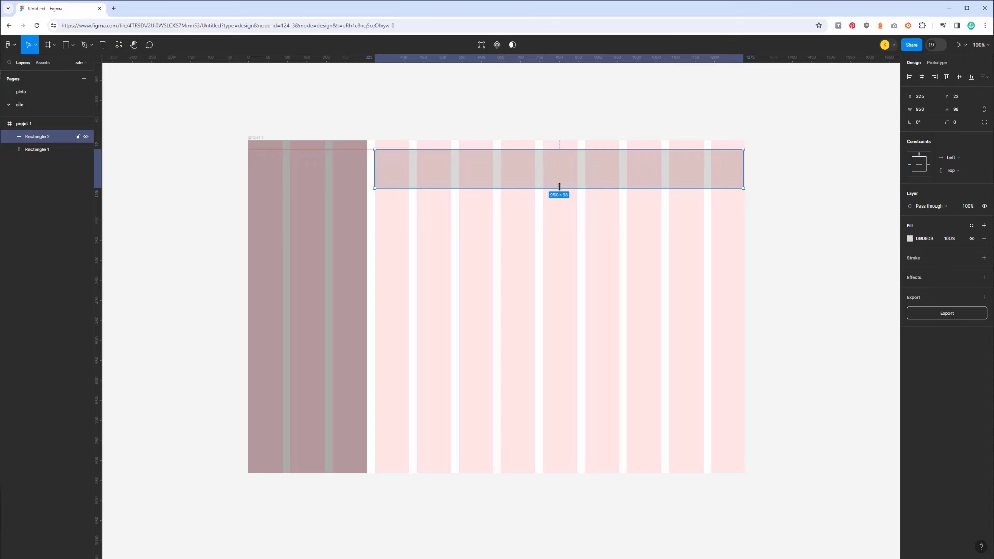
{"action": "mouse_move", "coordinate": [558, 188]}
{"action": "left_mouse_down"}
{"action": "mouse_move", "coordinate": [560, 173]}
{"action": "mouse_move", "coordinate": [541, 208]}
{"action": "left_mouse_up"}
Select both stacked header bars and widen them to 955 px
{"action": "left_click", "coordinate": [539, 176], "text": "shift"}
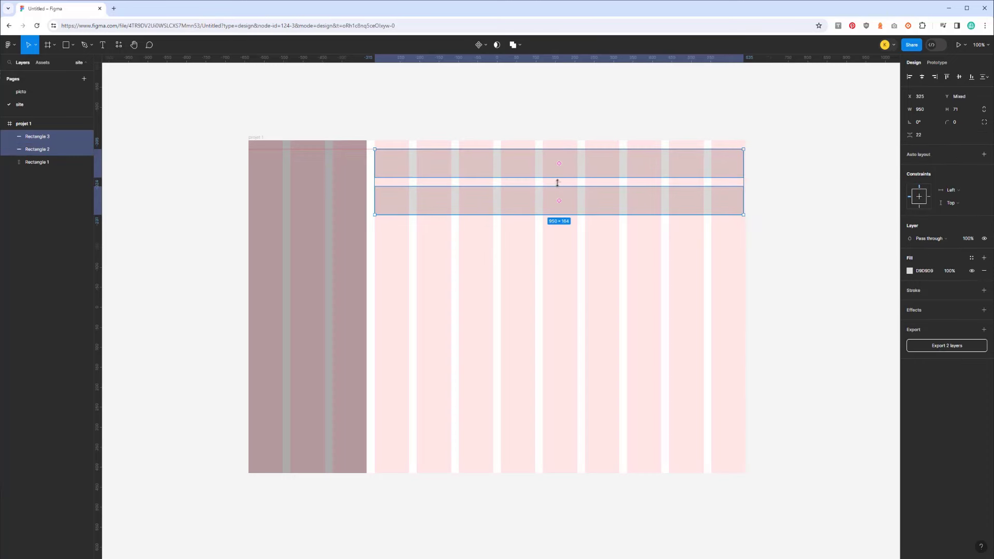
{"action": "left_click", "coordinate": [753, 211]}
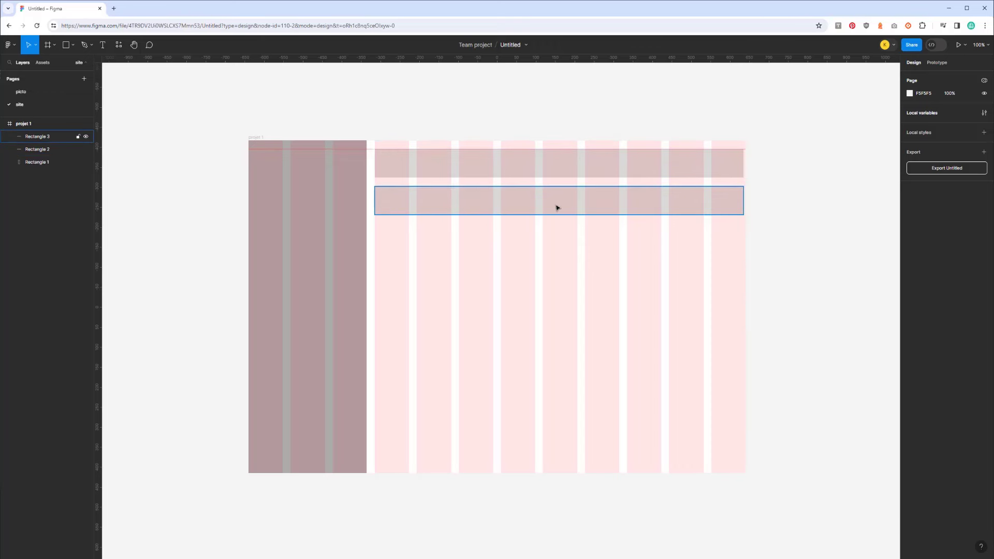
{"action": "left_click", "coordinate": [741, 212]}
{"action": "left_click", "coordinate": [741, 175], "text": "shift"}
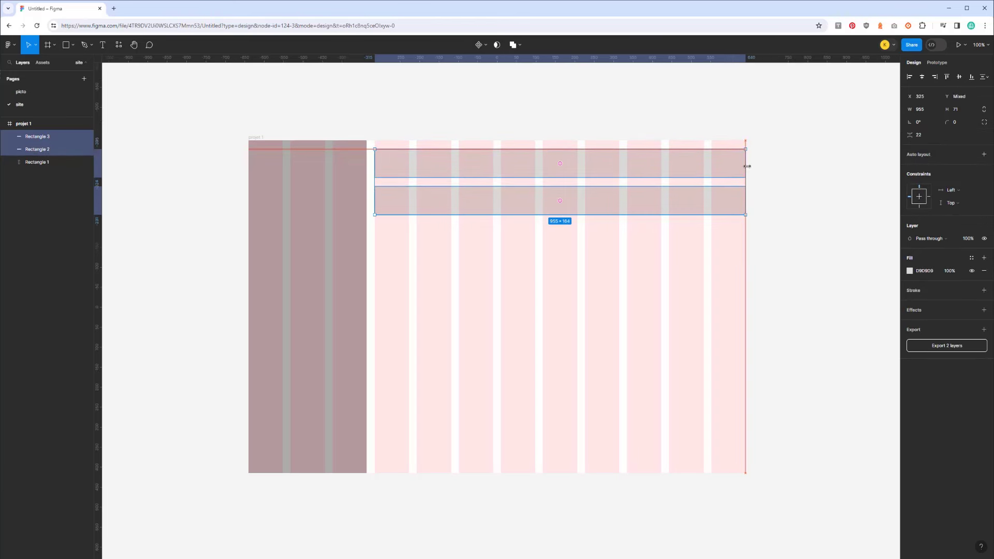
{"action": "left_click", "coordinate": [576, 287]}
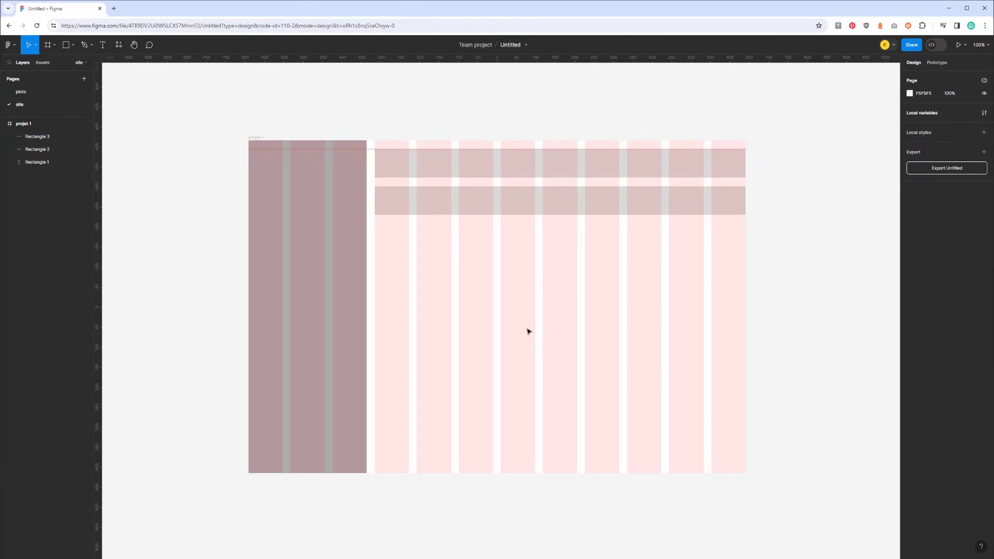
{"action": "left_click", "coordinate": [453, 209]}
Stack three grey blocks 174, 215 and 167 high down to the frame bottom, then select all six
{"action": "left_click_drag", "start_coordinate": [444, 209], "coordinate": [444, 247]}
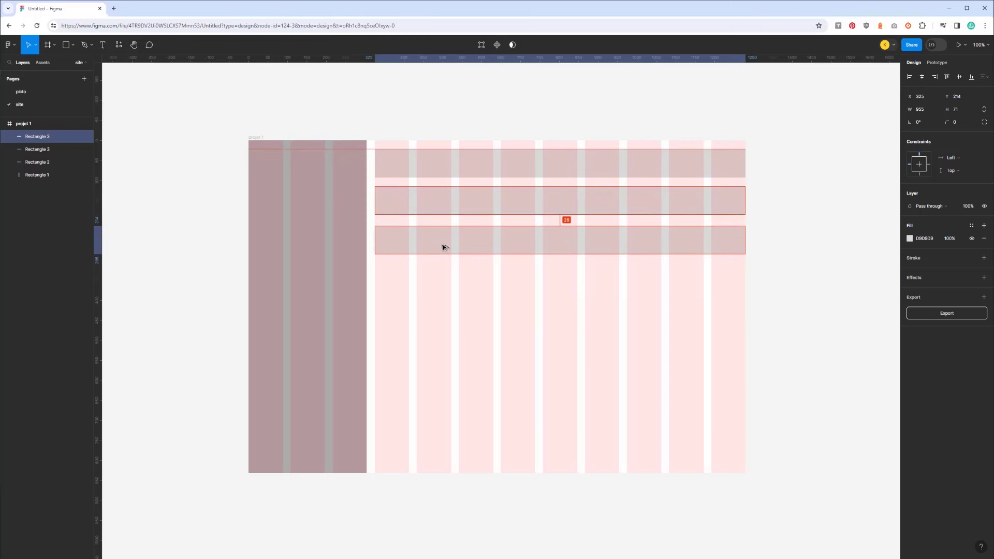
{"action": "left_click_drag", "start_coordinate": [443, 248], "coordinate": [444, 245]}
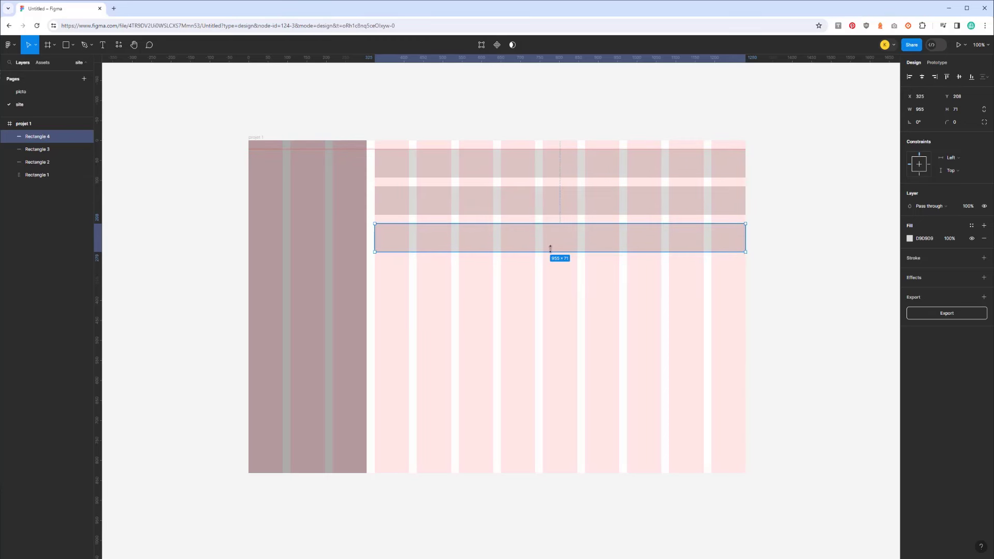
{"action": "left_click_drag", "start_coordinate": [551, 252], "coordinate": [553, 295]}
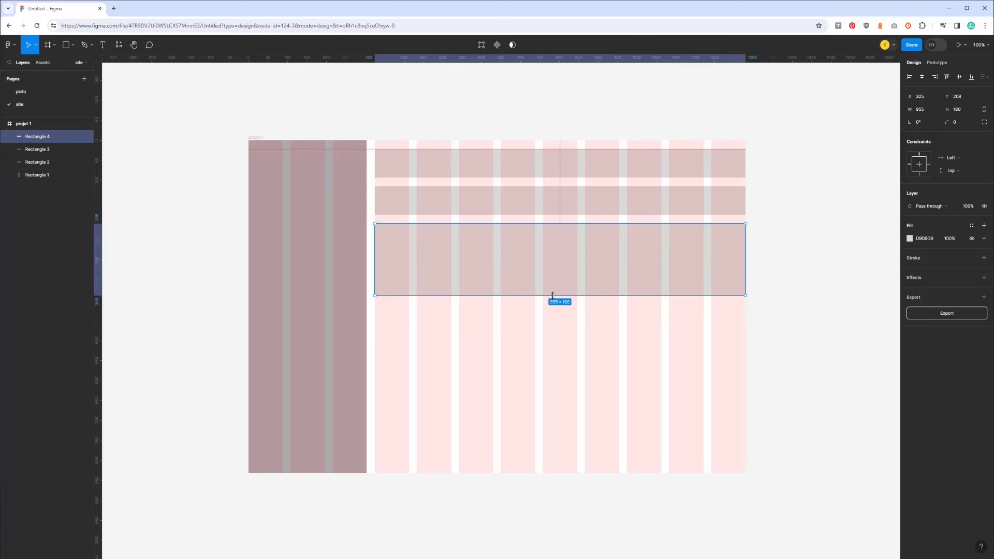
{"action": "left_click_drag", "start_coordinate": [553, 295], "coordinate": [555, 293]}
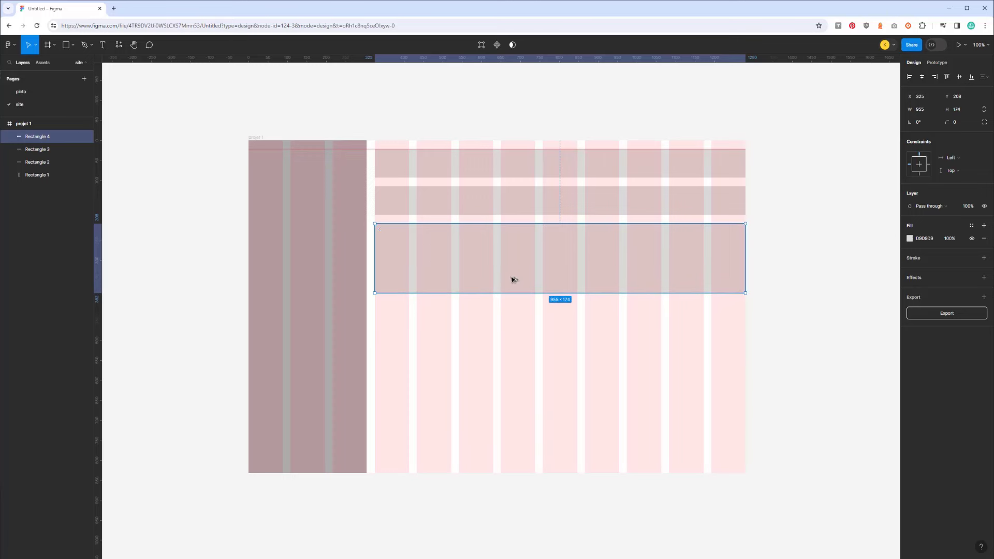
{"action": "mouse_move", "coordinate": [506, 259]}
{"action": "left_mouse_down"}
{"action": "mouse_move", "coordinate": [512, 355]}
{"action": "mouse_move", "coordinate": [528, 393]}
{"action": "left_mouse_up"}
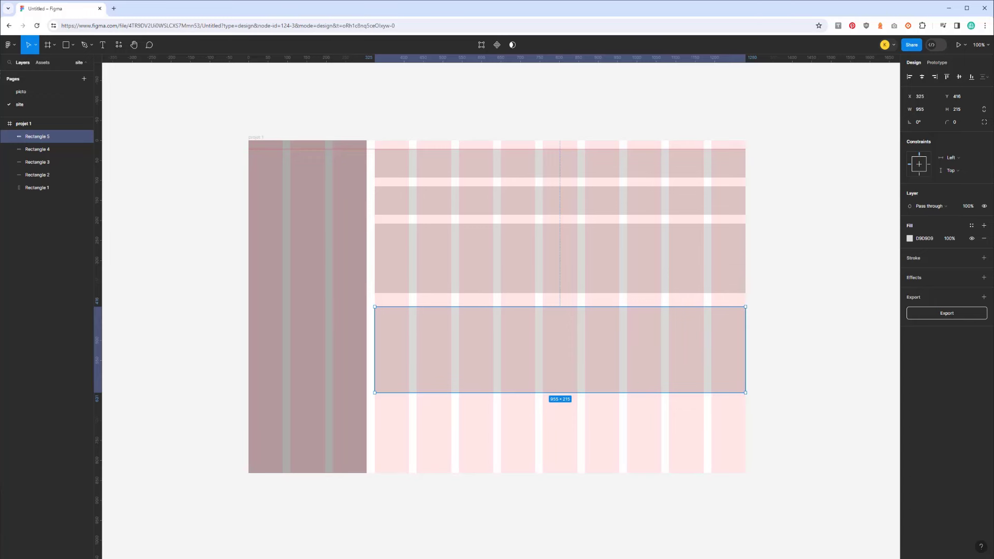
{"action": "mouse_move", "coordinate": [429, 337]}
{"action": "left_click_drag", "start_coordinate": [475, 341], "coordinate": [482, 441]}
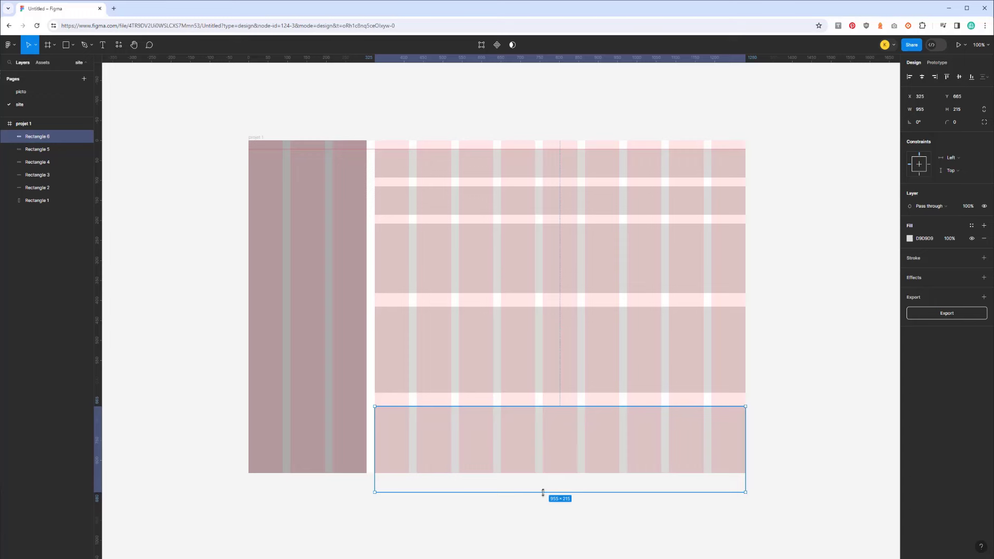
{"action": "left_click_drag", "start_coordinate": [542, 493], "coordinate": [543, 472]}
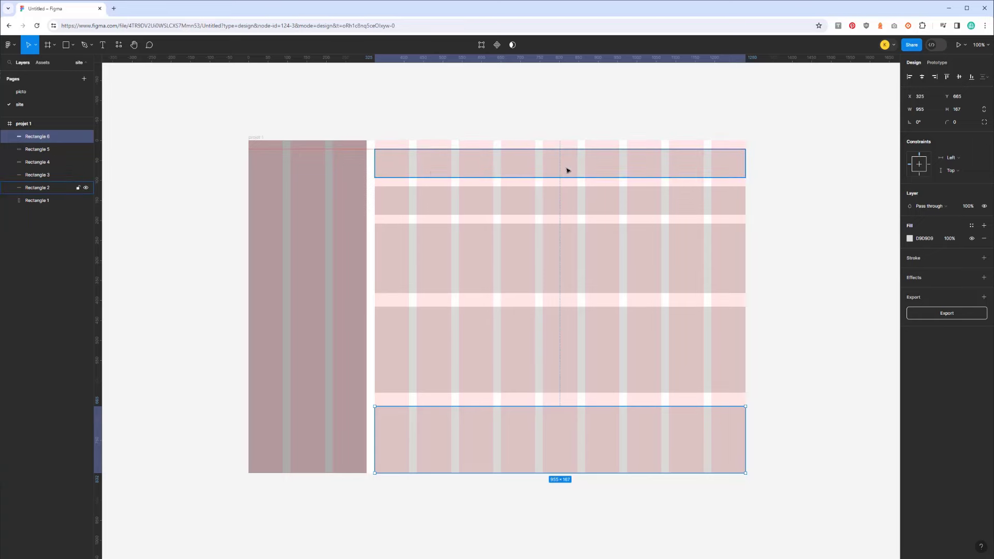
{"action": "left_click_drag", "start_coordinate": [674, 99], "coordinate": [255, 500]}
Group the six rectangles, name the group 'bloc' and lock it
{"action": "key", "text": "ctrl+g"}
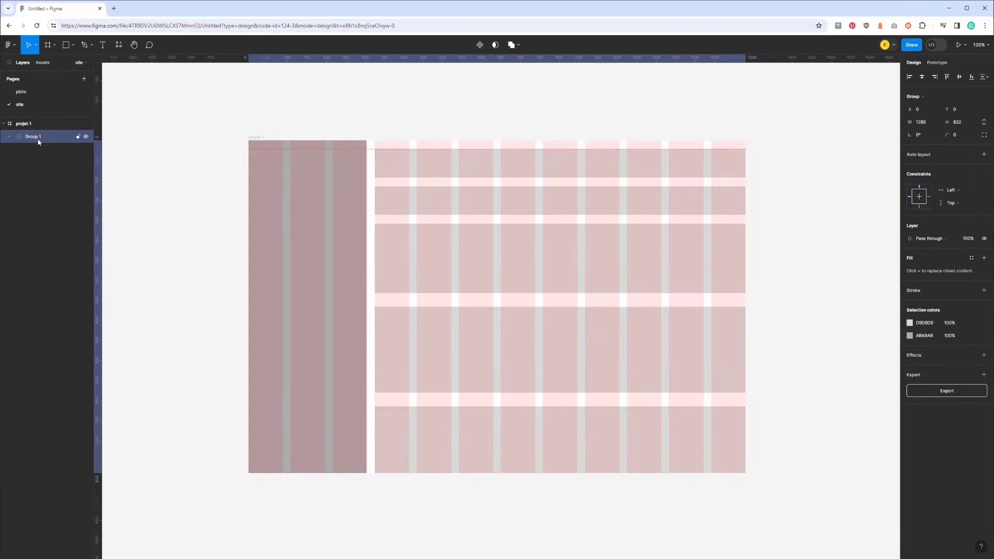
{"action": "double_click", "coordinate": [33, 137]}
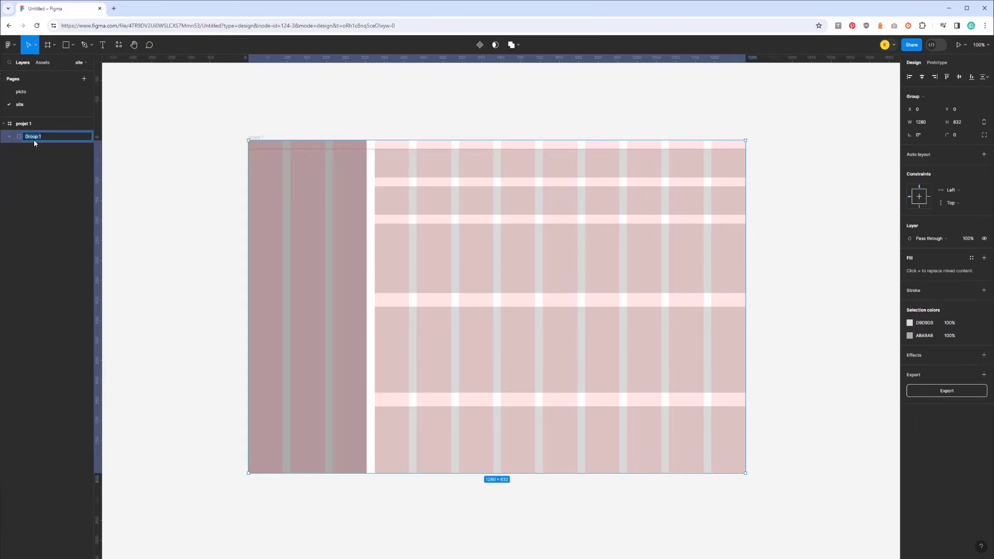
{"action": "type", "text": "bloc"}
{"action": "key", "text": "Return"}
{"action": "left_click", "coordinate": [77, 137]}
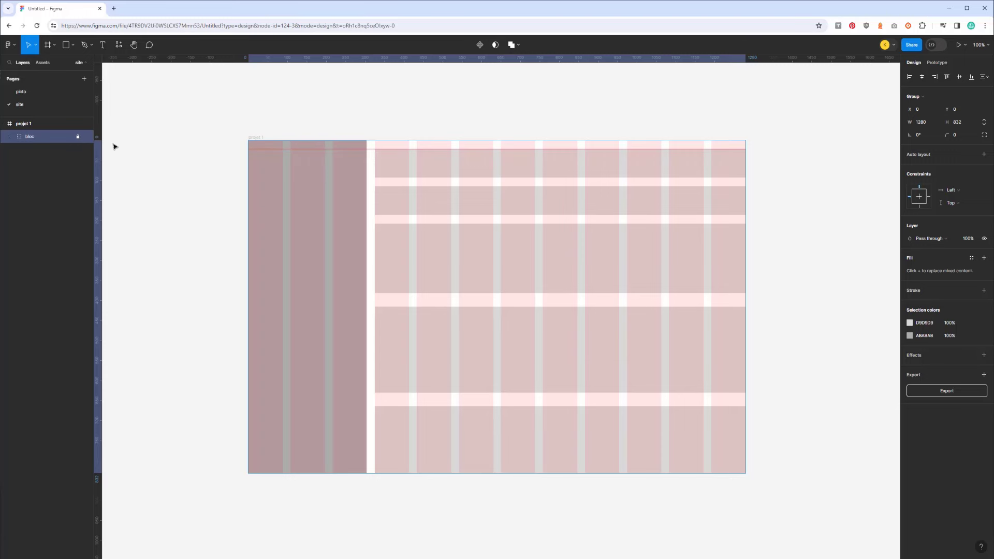
{"action": "left_click", "coordinate": [66, 44]}
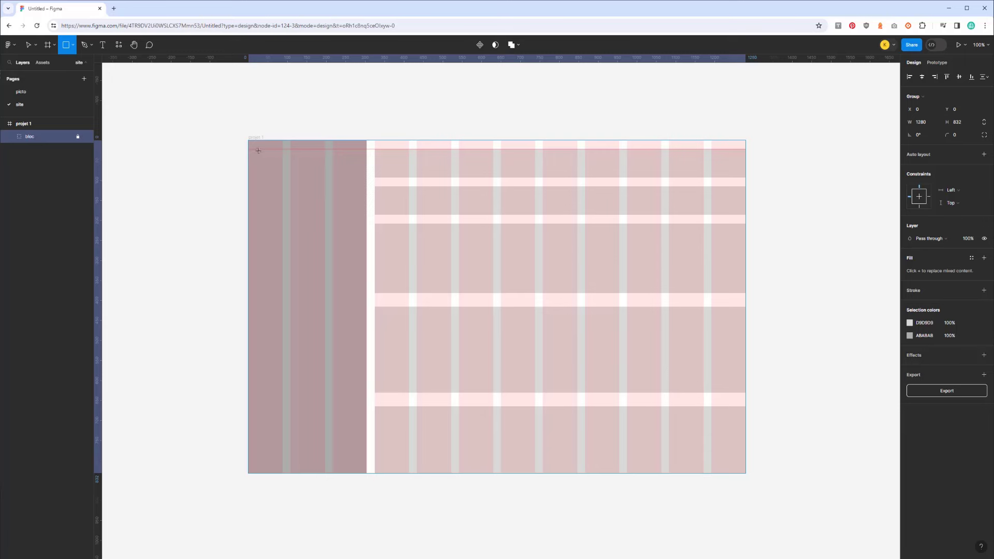
Place three light 246-wide blocks down the sidebar and copy the top one into the main area
{"action": "left_click_drag", "start_coordinate": [256, 150], "coordinate": [352, 178]}
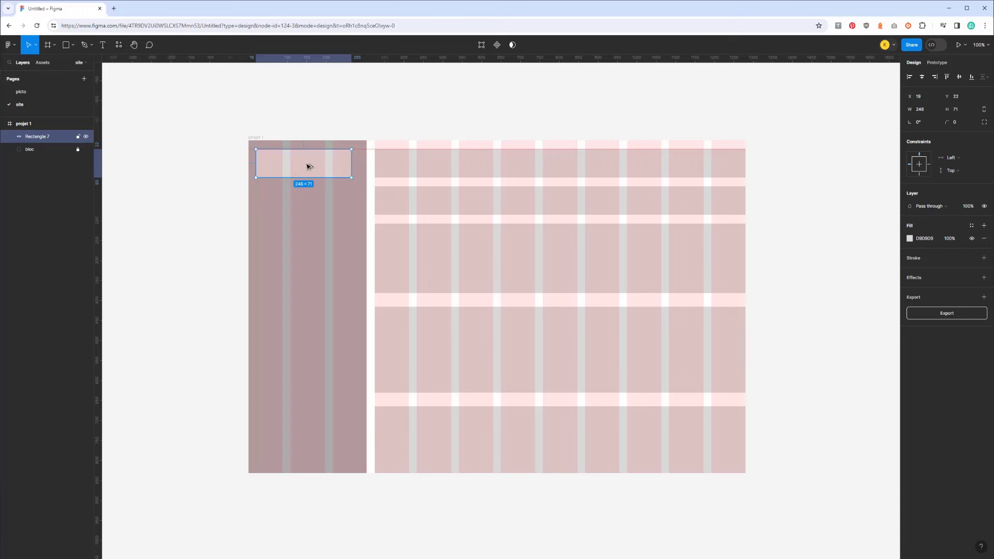
{"action": "left_click_drag", "start_coordinate": [307, 164], "coordinate": [310, 211]}
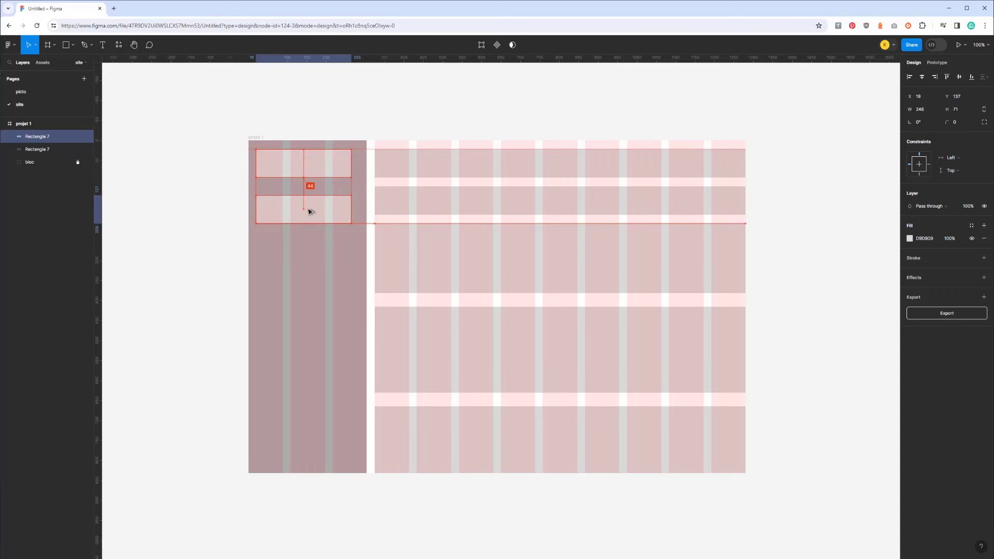
{"action": "mouse_move", "coordinate": [310, 212]}
{"action": "left_mouse_down"}
{"action": "mouse_move", "coordinate": [326, 212]}
{"action": "mouse_move", "coordinate": [315, 309]}
{"action": "mouse_move", "coordinate": [327, 439]}
{"action": "left_mouse_up"}
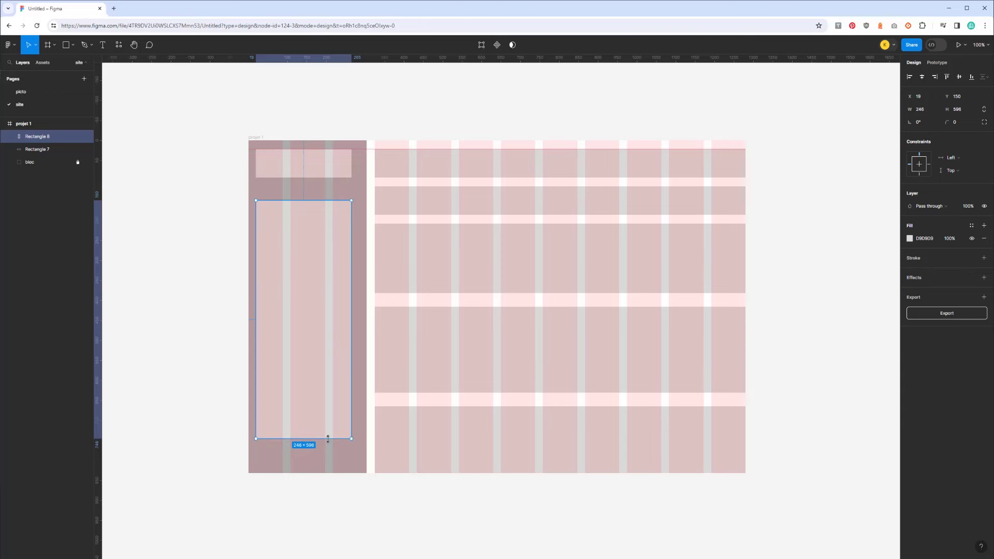
{"action": "left_click_drag", "start_coordinate": [327, 439], "coordinate": [324, 394]}
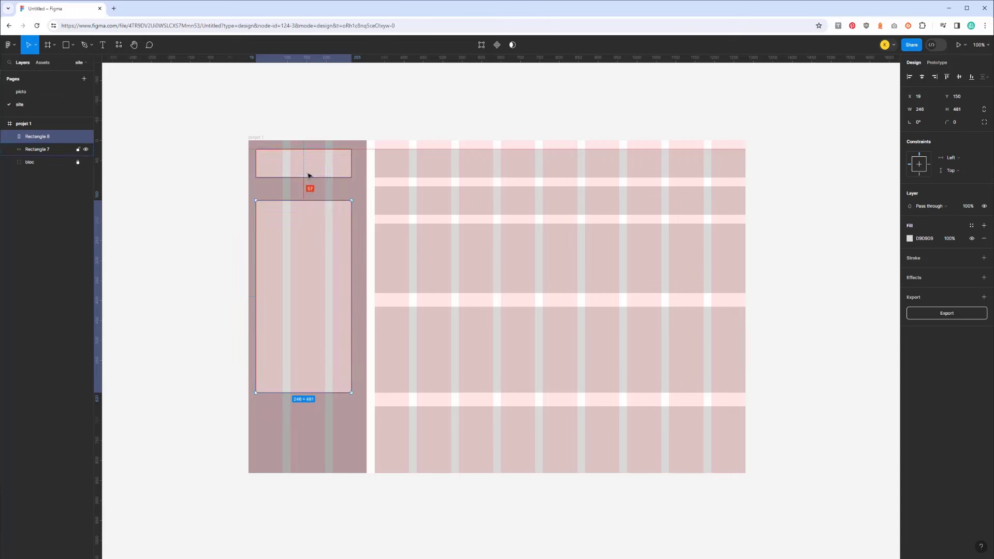
{"action": "mouse_move", "coordinate": [309, 173]}
{"action": "left_mouse_down"}
{"action": "mouse_move", "coordinate": [308, 266]}
{"action": "mouse_move", "coordinate": [339, 430]}
{"action": "mouse_move", "coordinate": [330, 462]}
{"action": "left_mouse_up"}
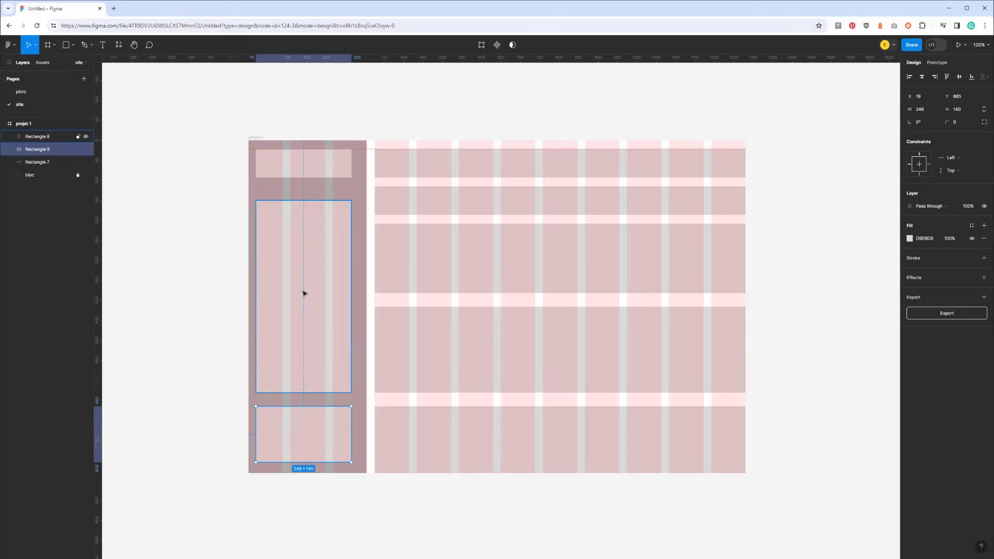
{"action": "left_click", "coordinate": [294, 166]}
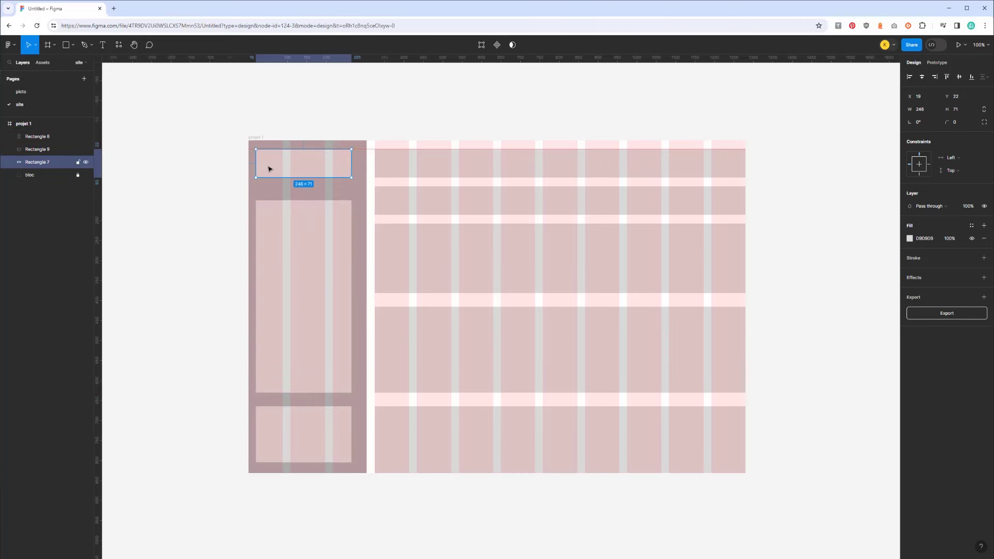
{"action": "left_click_drag", "start_coordinate": [269, 169], "coordinate": [429, 169]}
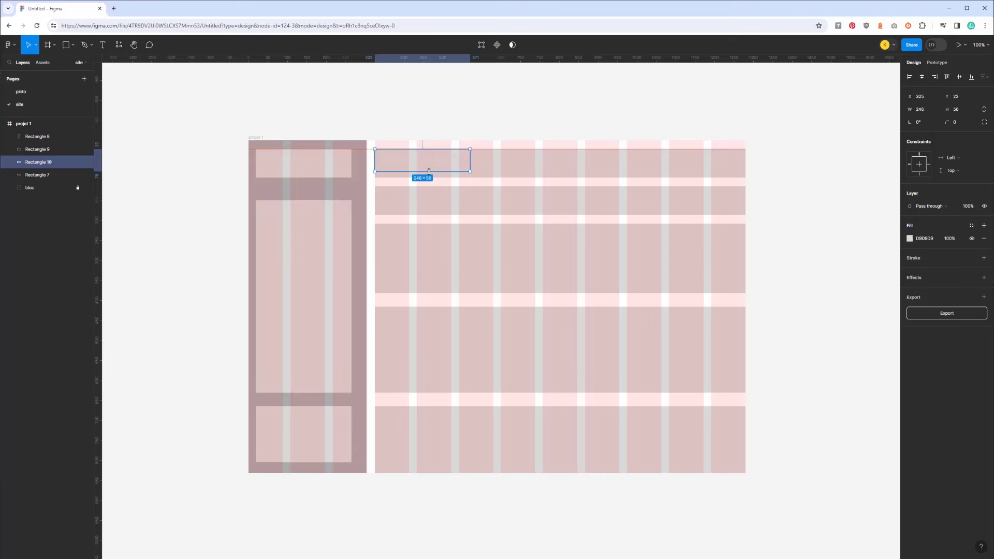
Select Rectangles 2–6 inside the bloc group and change their fill to AFAFAF
{"action": "left_click", "coordinate": [591, 150]}
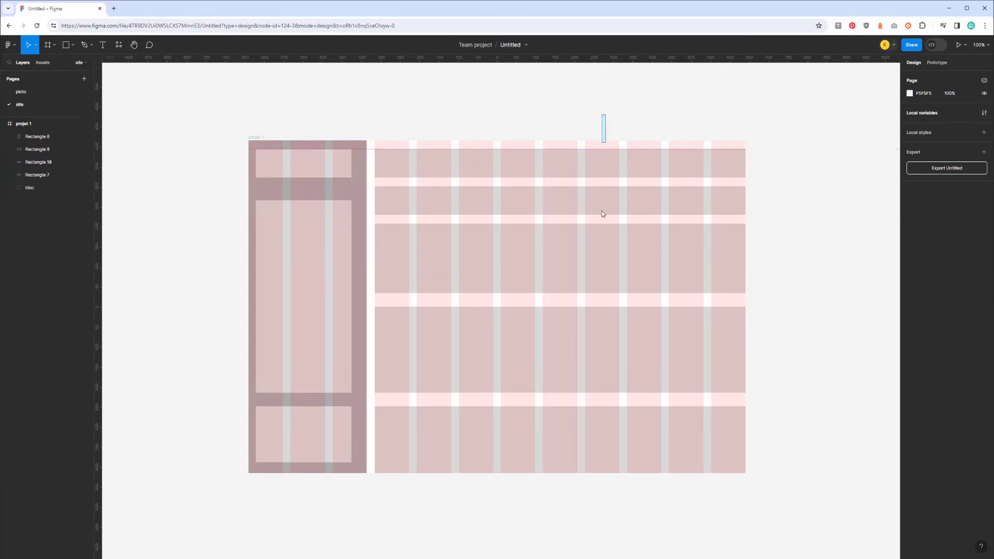
{"action": "left_click_drag", "start_coordinate": [611, 114], "coordinate": [573, 480]}
{"action": "left_click", "coordinate": [661, 463]}
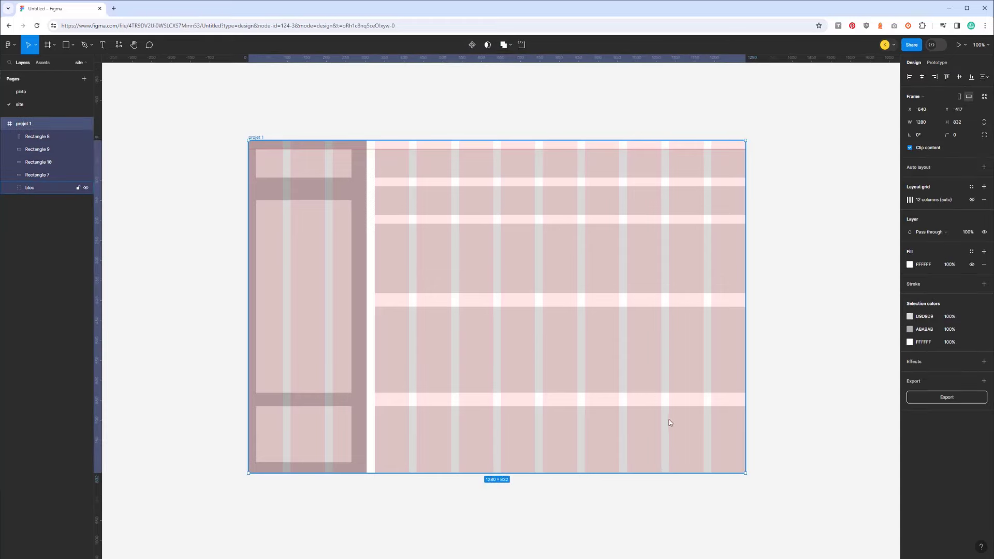
{"action": "left_click", "coordinate": [43, 189]}
{"action": "left_click", "coordinate": [46, 252], "text": "shift"}
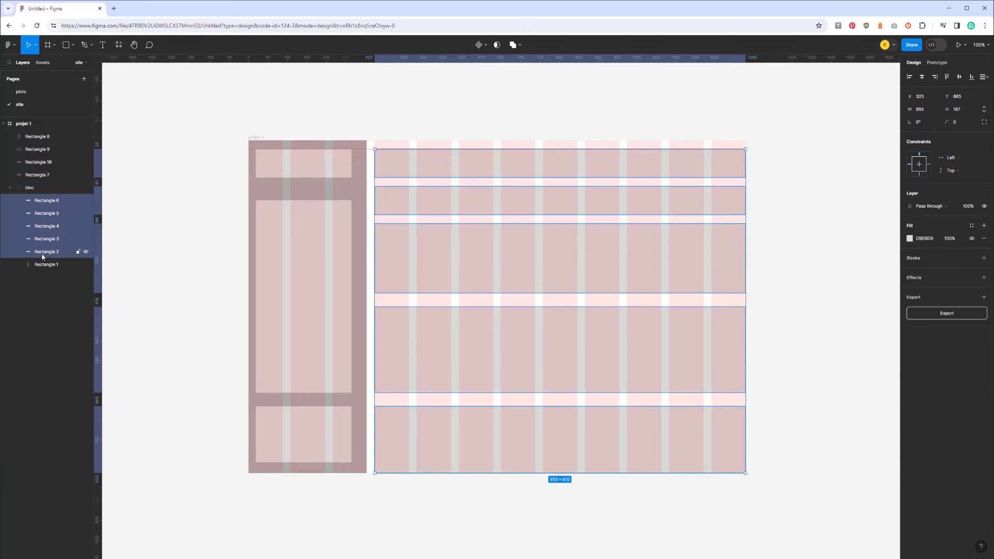
{"action": "left_click", "coordinate": [910, 258]}
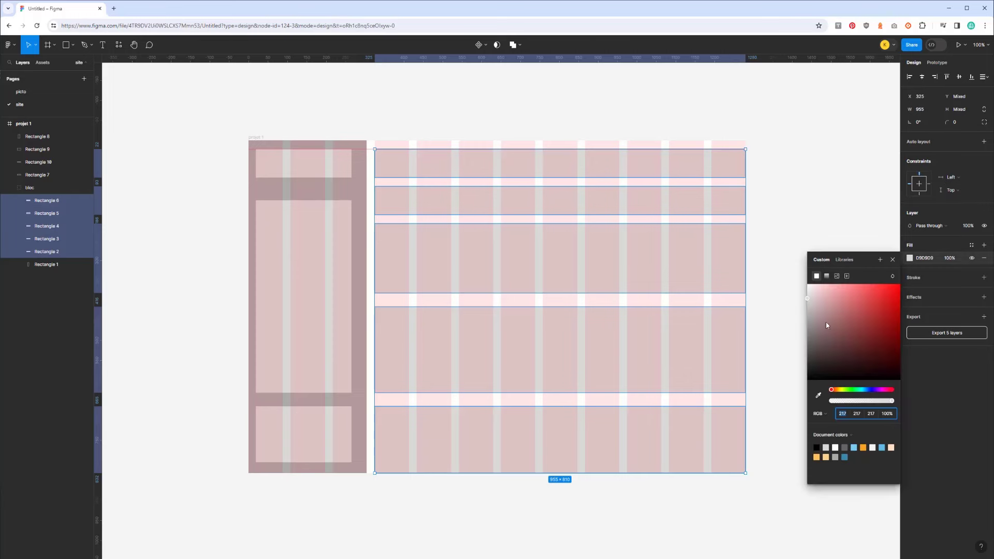
{"action": "left_click_drag", "start_coordinate": [827, 326], "coordinate": [797, 318]}
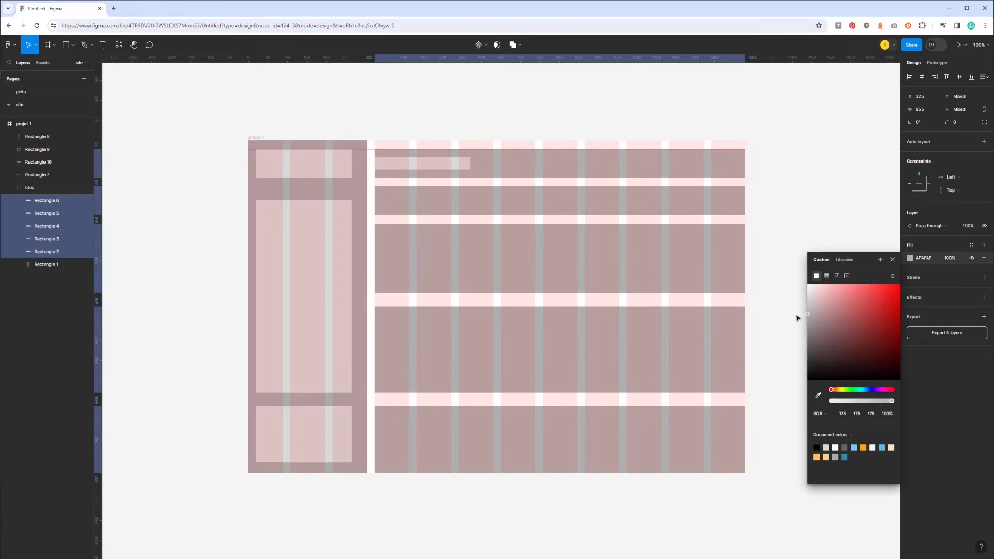
Widen the thin header bar, Rectangle 10
{"action": "key", "text": "alt+l"}
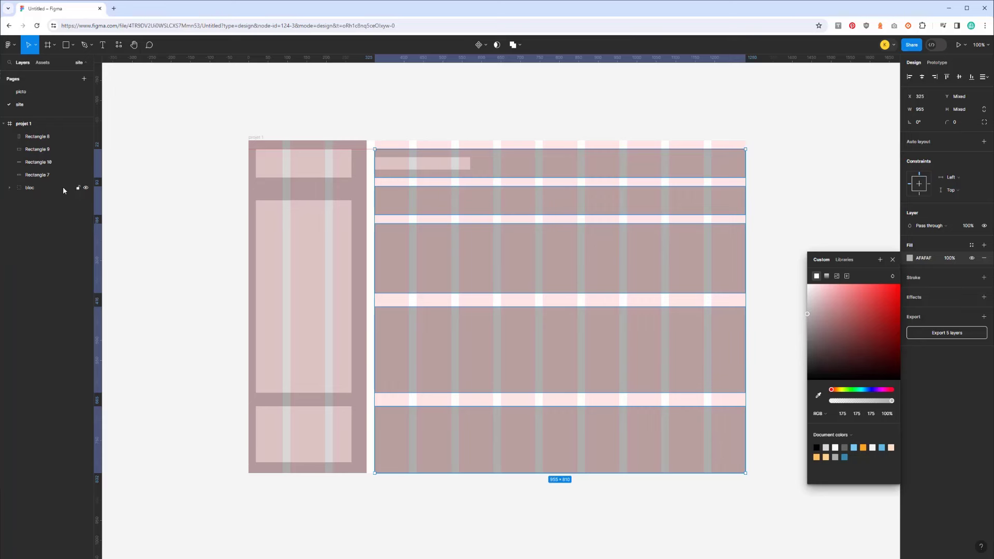
{"action": "left_click", "coordinate": [440, 166]}
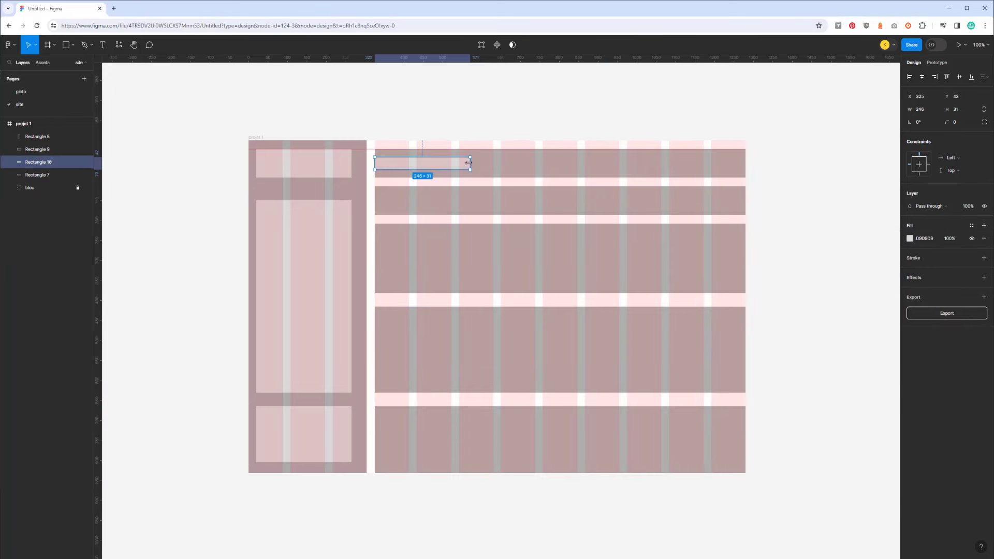
{"action": "left_click_drag", "start_coordinate": [468, 163], "coordinate": [577, 163]}
Draw a 31×31 square to the right of the header bar
{"action": "key", "text": "r"}
{"action": "left_click_drag", "start_coordinate": [585, 156], "coordinate": [597, 169]}
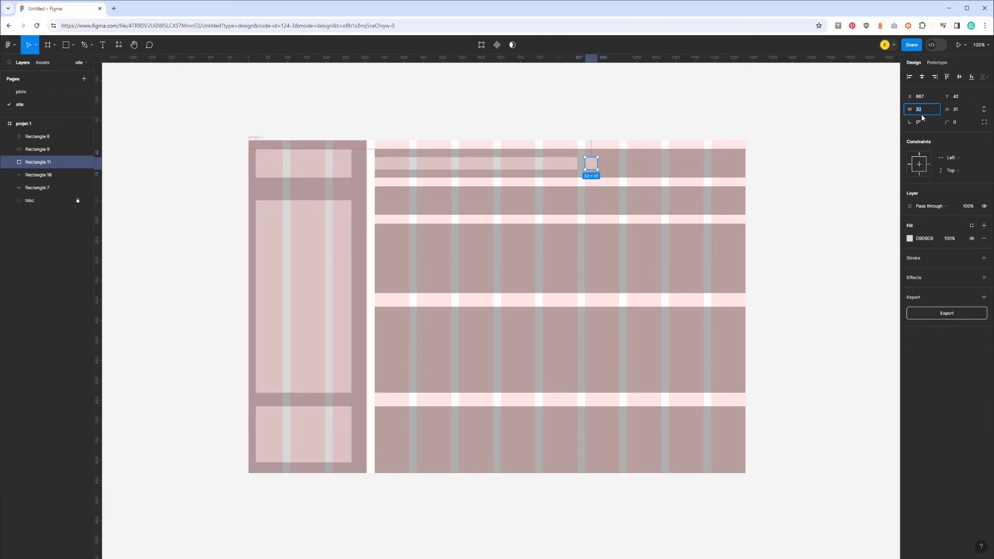
{"action": "type", "text": "31"}
{"action": "key", "text": "Return"}
{"action": "left_click_drag", "start_coordinate": [584, 160], "coordinate": [588, 166]}
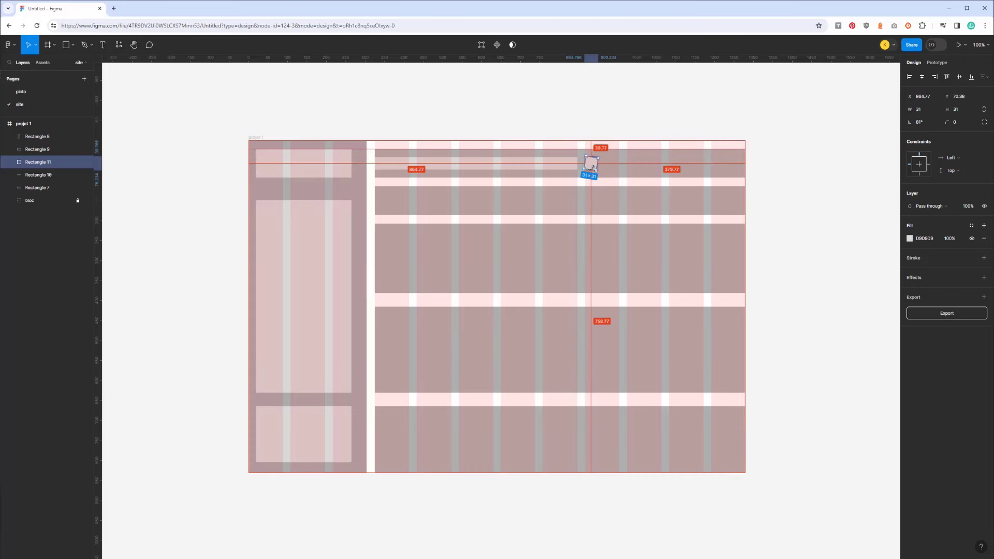
{"action": "key", "text": "ctrl+z"}
Duplicate the square into four and tidy them up, evenly spaced 20 apart
{"action": "left_click_drag", "start_coordinate": [594, 168], "coordinate": [655, 167]}
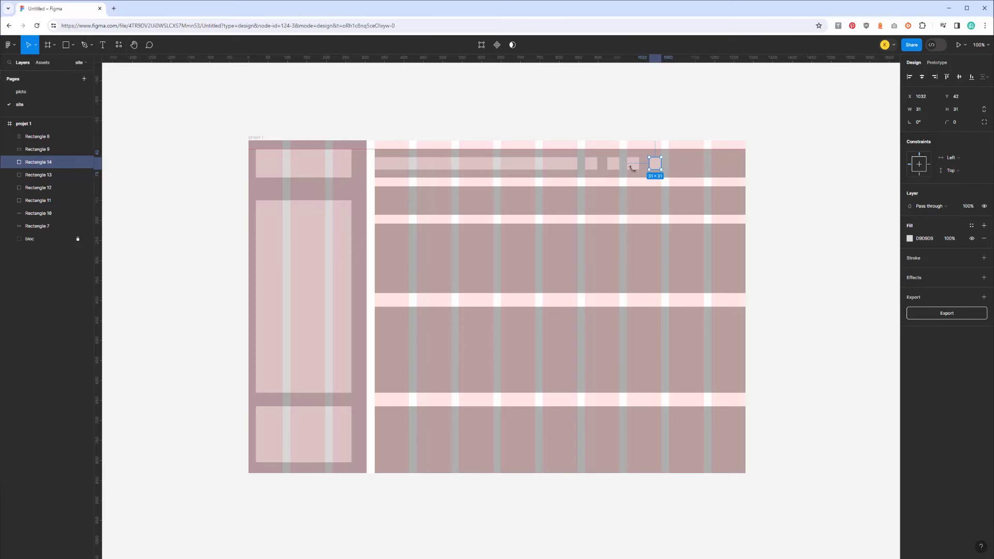
{"action": "left_click", "coordinate": [574, 167], "text": "shift"}
{"action": "left_click_drag", "start_coordinate": [676, 162], "coordinate": [562, 172]}
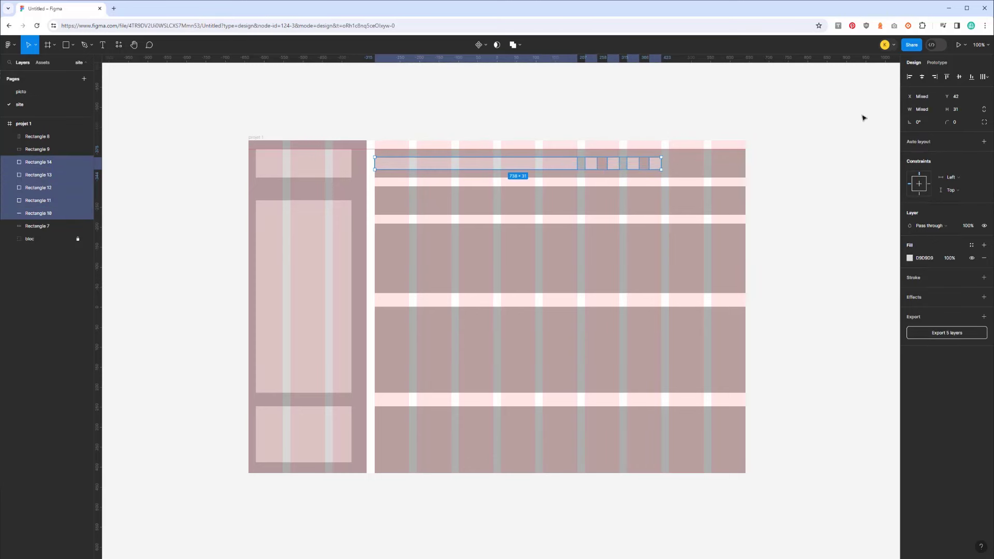
{"action": "left_click", "coordinate": [984, 76]}
{"action": "left_click", "coordinate": [905, 97]}
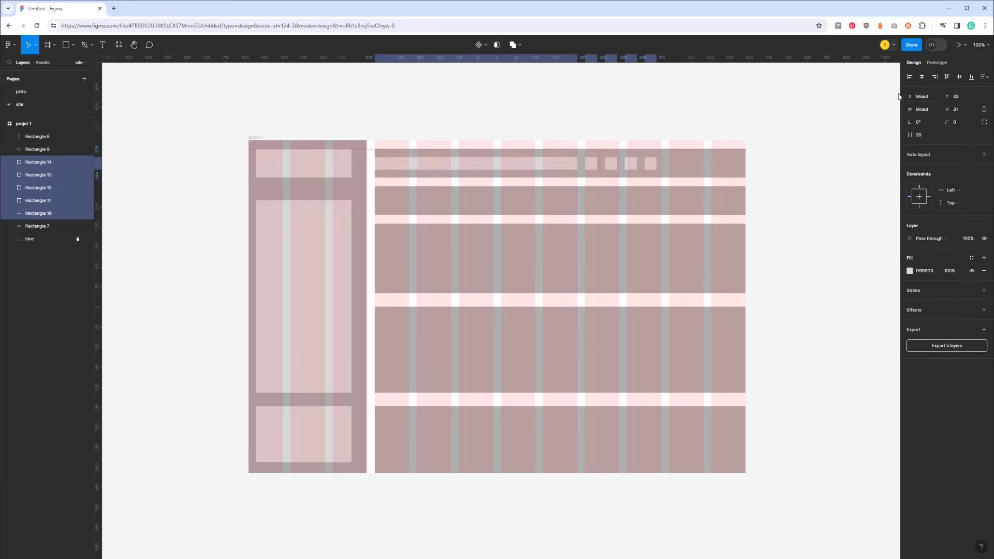
{"action": "left_click", "coordinate": [689, 106]}
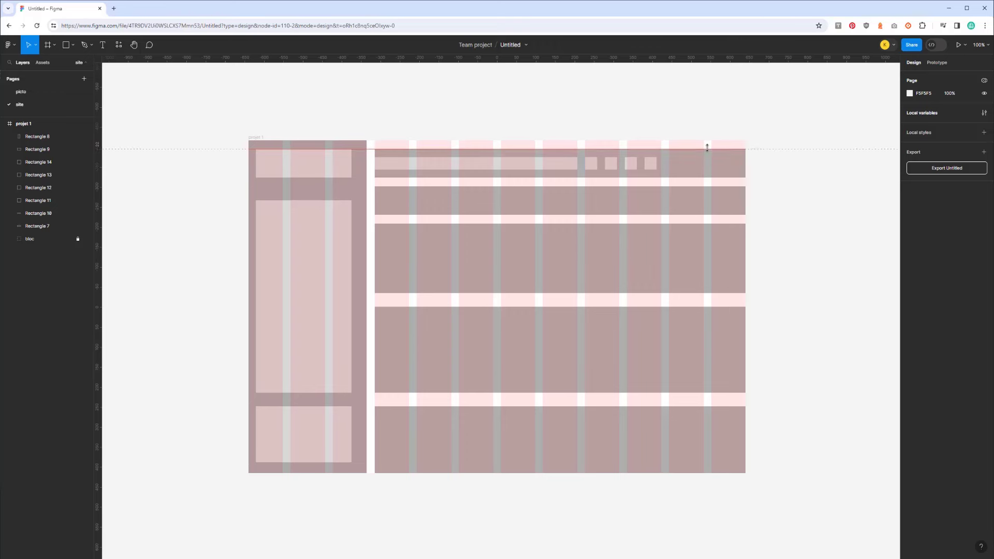
Copy a square to the row's end and stretch it into a 178×31 bar, Rectangle 15
{"action": "left_click_drag", "start_coordinate": [651, 165], "coordinate": [679, 164]}
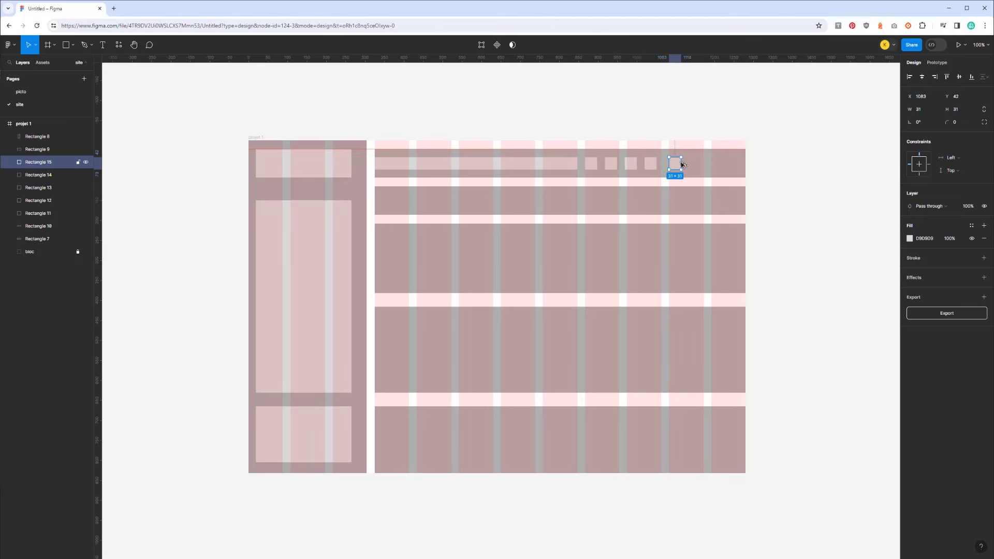
{"action": "left_click_drag", "start_coordinate": [677, 164], "coordinate": [738, 164]}
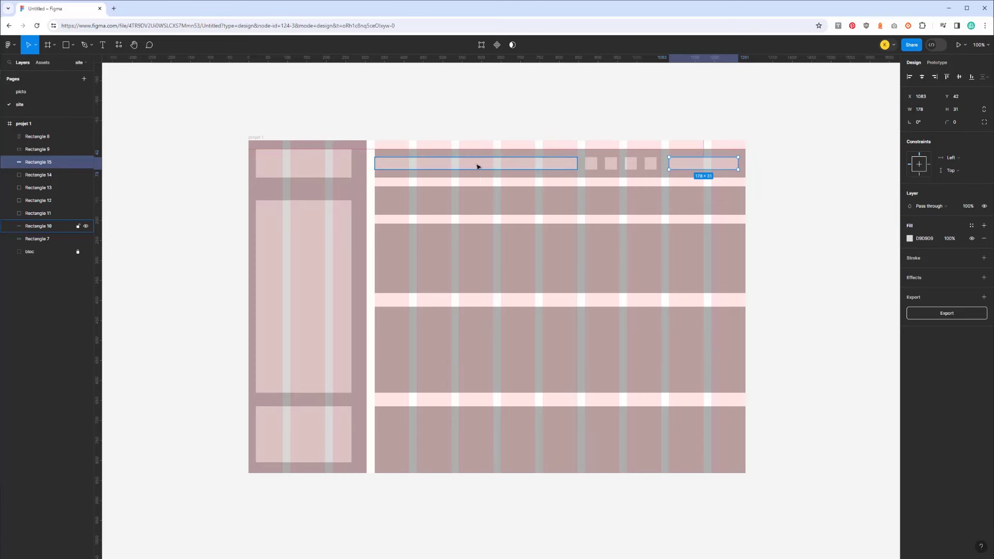
{"action": "left_click_drag", "start_coordinate": [224, 166], "coordinate": [764, 163]}
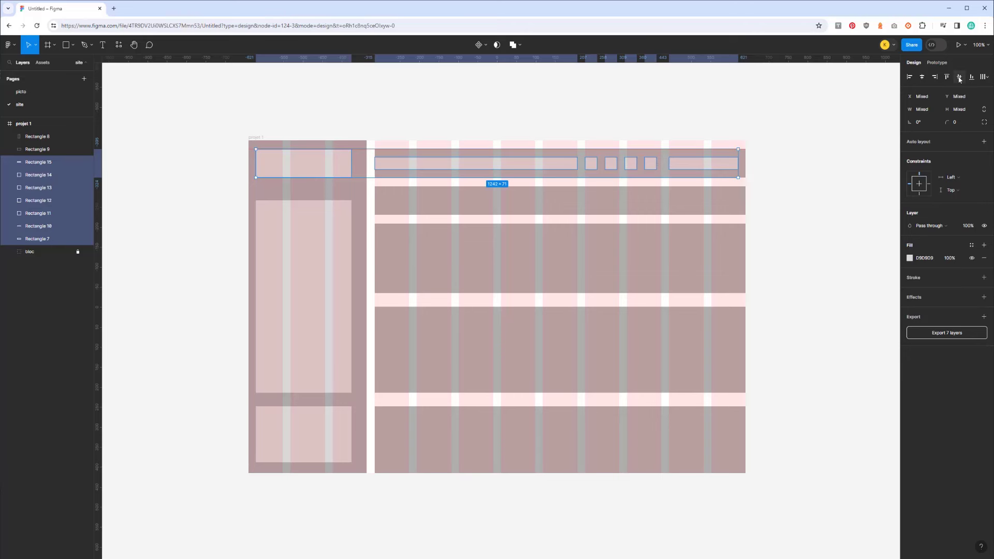
{"action": "left_click", "coordinate": [787, 127]}
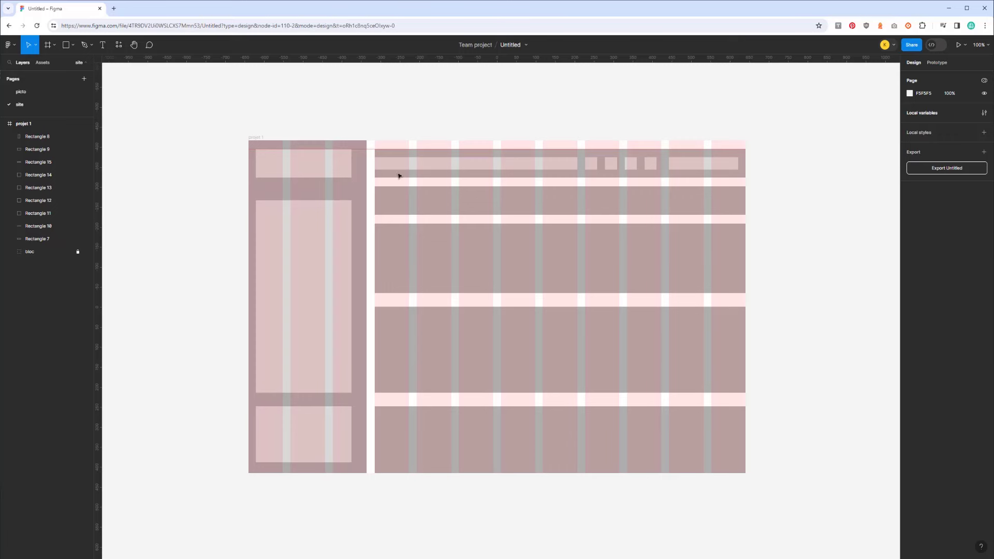
{"action": "left_click", "coordinate": [455, 165]}
Copy the header bar down a row and place a 286 px-wide copy on the right
{"action": "left_click_drag", "start_coordinate": [428, 169], "coordinate": [433, 205]}
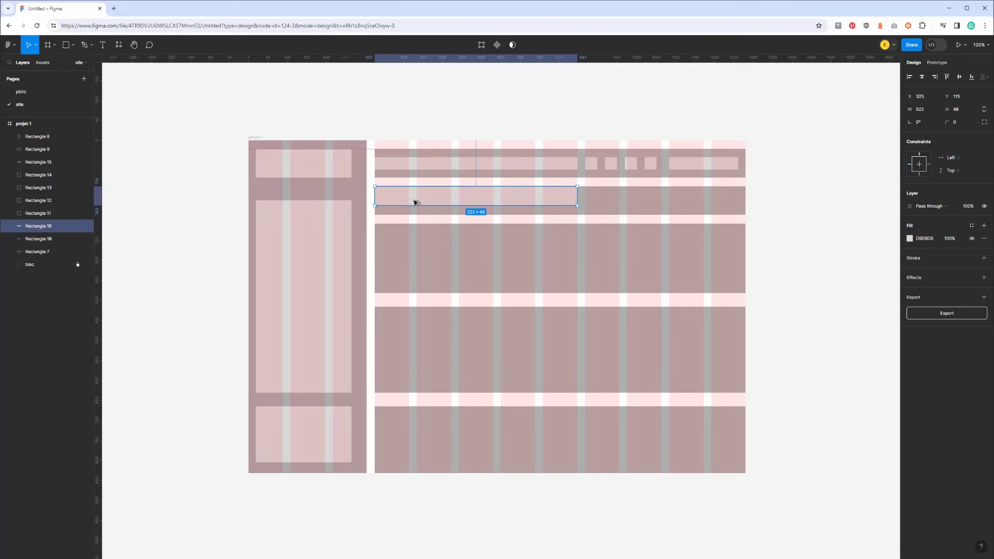
{"action": "left_click_drag", "start_coordinate": [416, 203], "coordinate": [670, 202]}
{"action": "left_click_drag", "start_coordinate": [834, 198], "coordinate": [738, 197]}
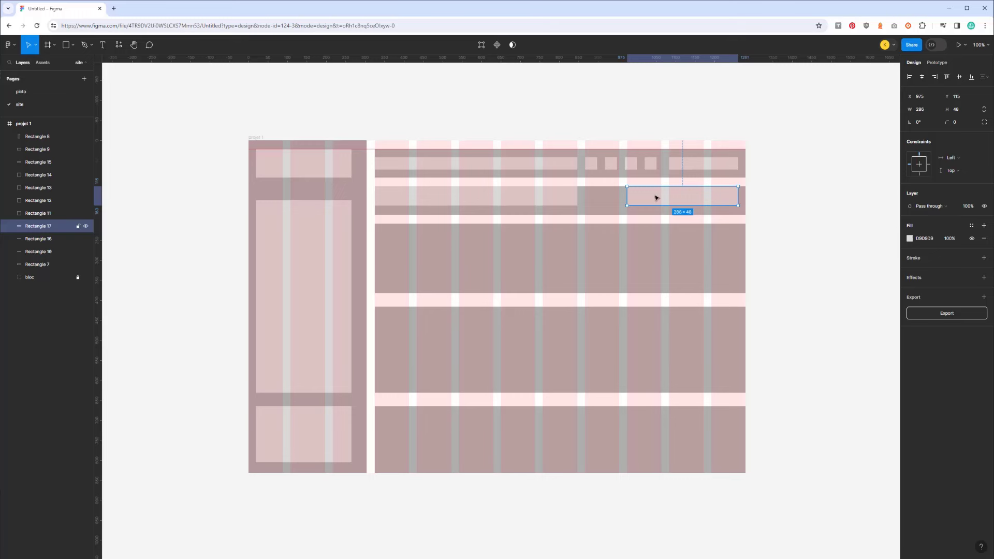
Narrow the left second-row bar to 305×48 and copy it down into the next row
{"action": "left_click", "coordinate": [576, 199]}
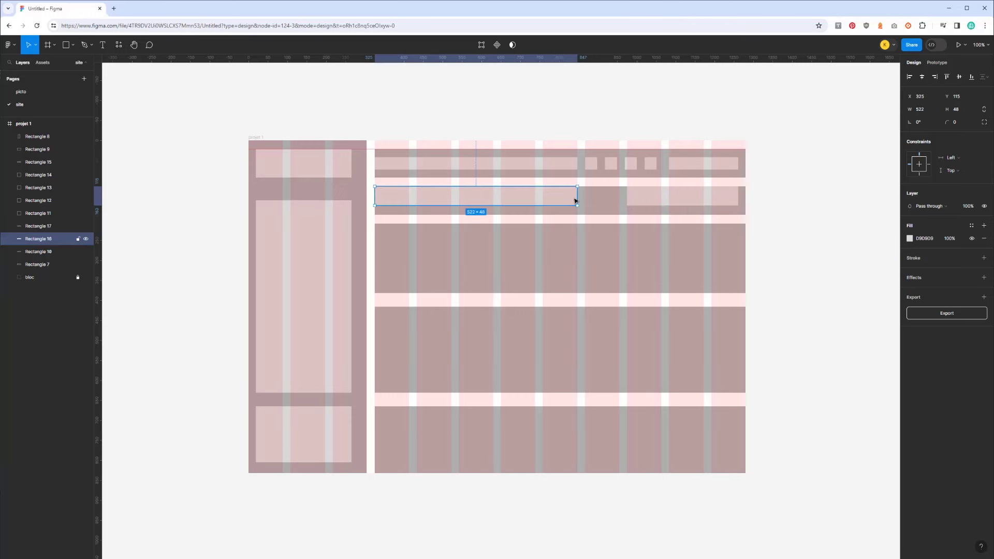
{"action": "left_click_drag", "start_coordinate": [577, 196], "coordinate": [493, 197]}
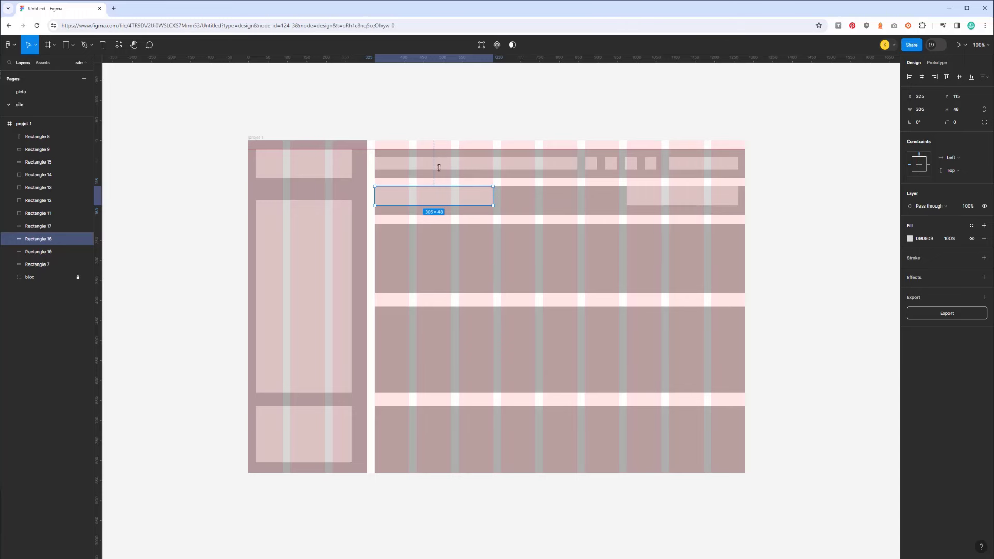
{"action": "left_click_drag", "start_coordinate": [472, 204], "coordinate": [473, 239]}
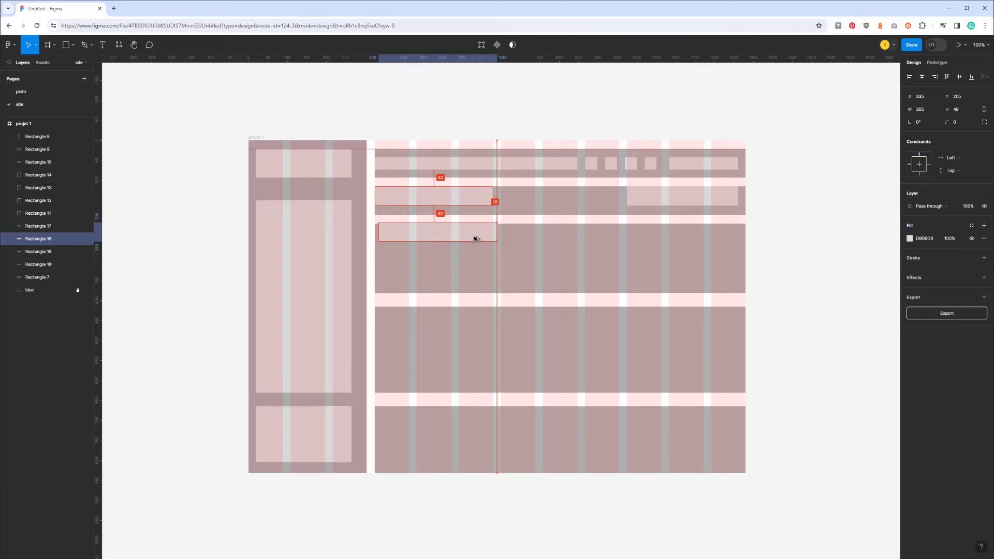
Resize the copied bar to 305×142 and duplicate it into three equal blocks across the row
{"action": "left_click_drag", "start_coordinate": [472, 242], "coordinate": [474, 275]}
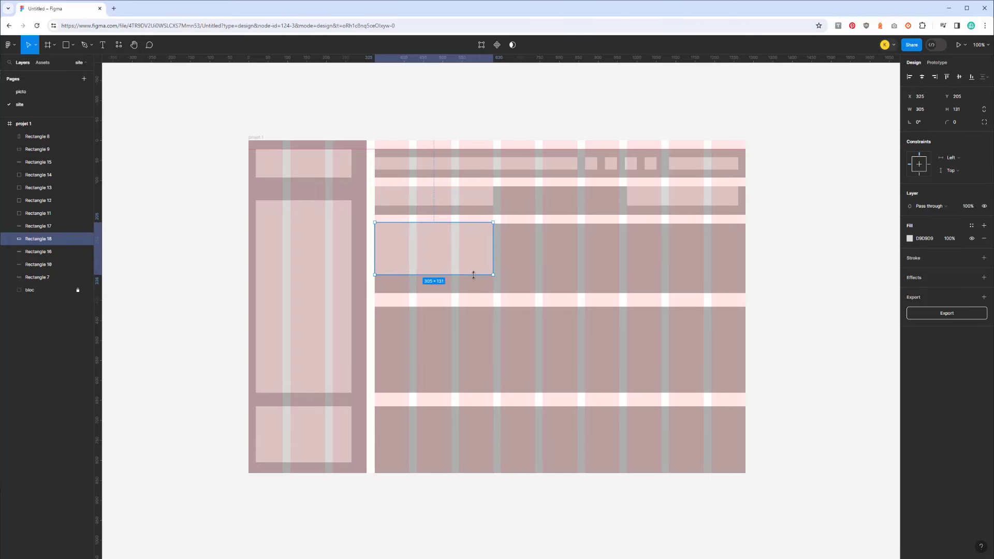
{"action": "left_click_drag", "start_coordinate": [474, 274], "coordinate": [665, 269]}
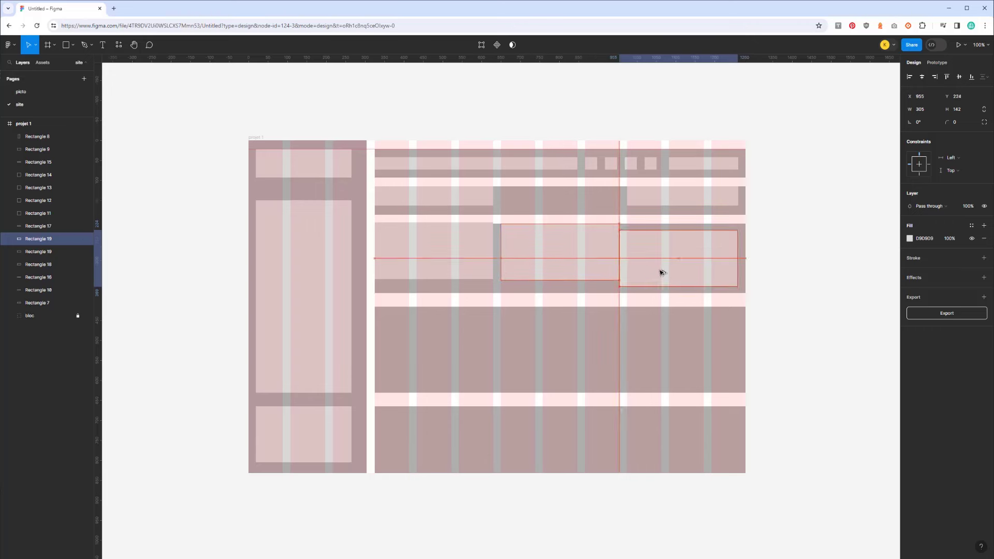
{"action": "key", "text": "ctrl+z"}
{"action": "key", "text": "ctrl+z"}
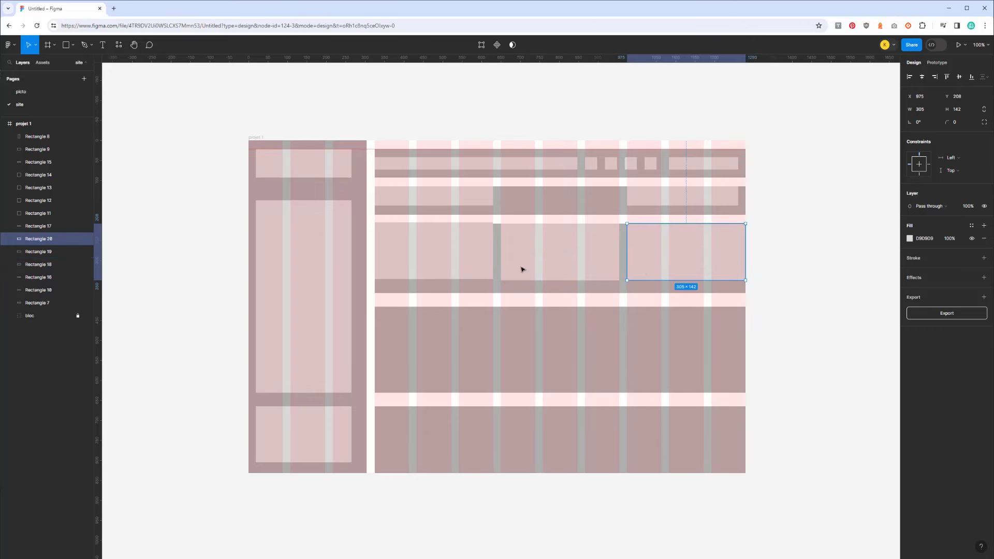
{"action": "key", "text": "ctrl+z"}
{"action": "key", "text": "ctrl+z"}
{"action": "mouse_move", "coordinate": [493, 249]}
{"action": "left_mouse_down"}
{"action": "mouse_move", "coordinate": [451, 250]}
{"action": "mouse_move", "coordinate": [505, 257]}
{"action": "left_mouse_up"}
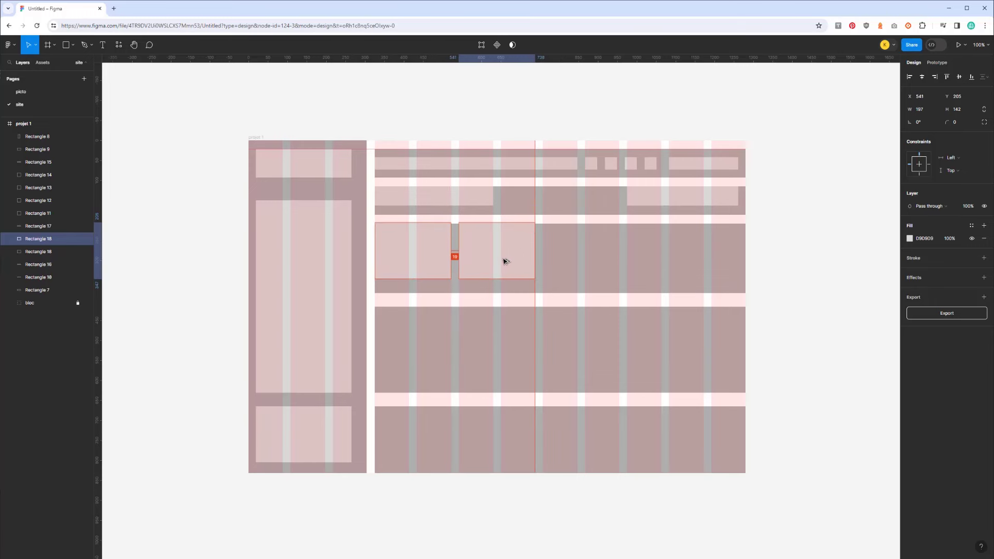
{"action": "key", "text": "ctrl+d"}
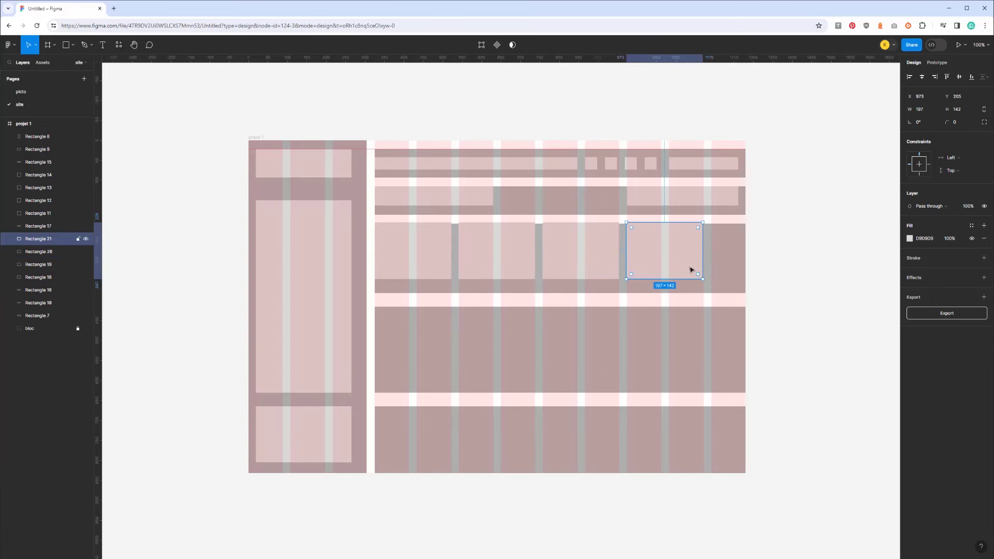
{"action": "key", "text": "ctrl+d"}
{"action": "key", "text": "ctrl+z"}
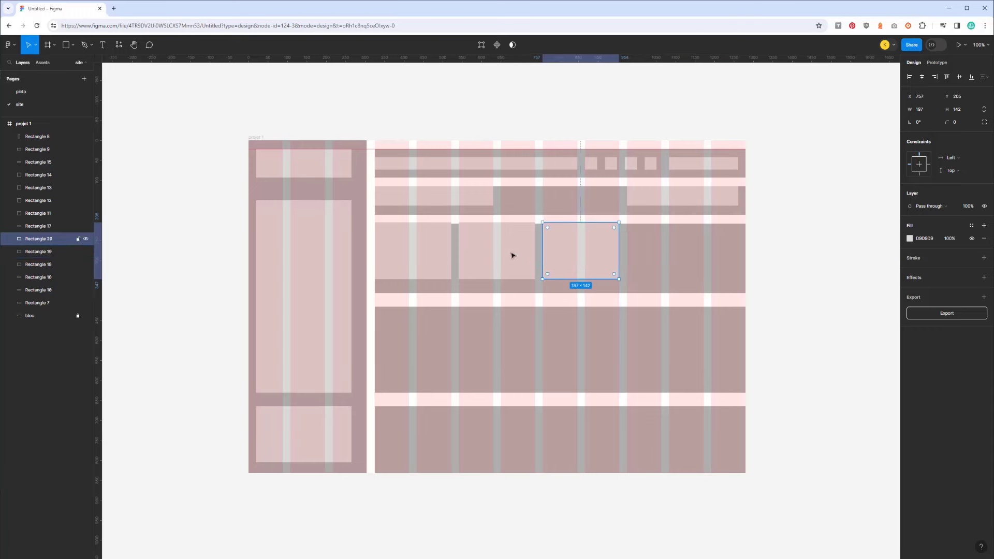
{"action": "key", "text": "ctrl+z"}
{"action": "key", "text": "ctrl+z"}
{"action": "left_click_drag", "start_coordinate": [449, 253], "coordinate": [603, 258]}
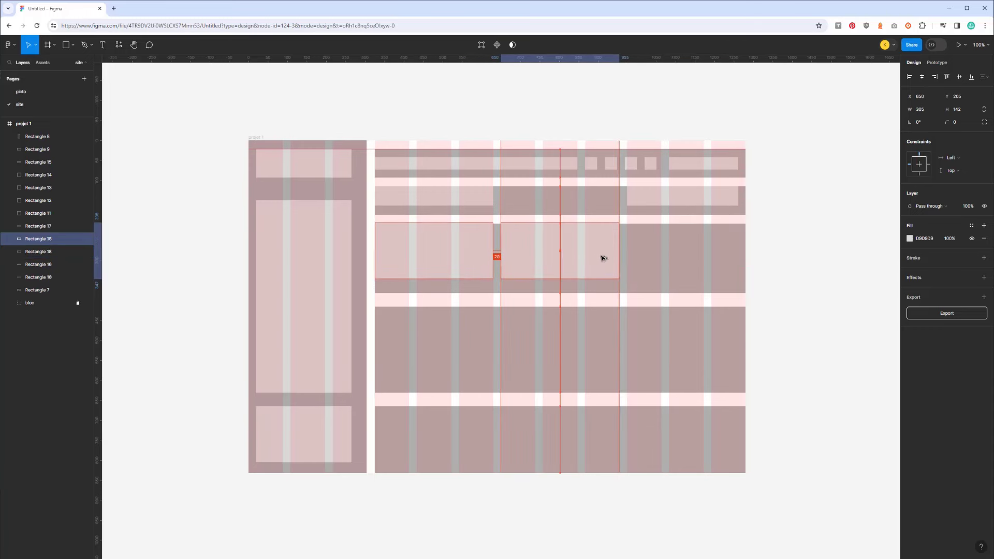
{"action": "key", "text": "ctrl+d"}
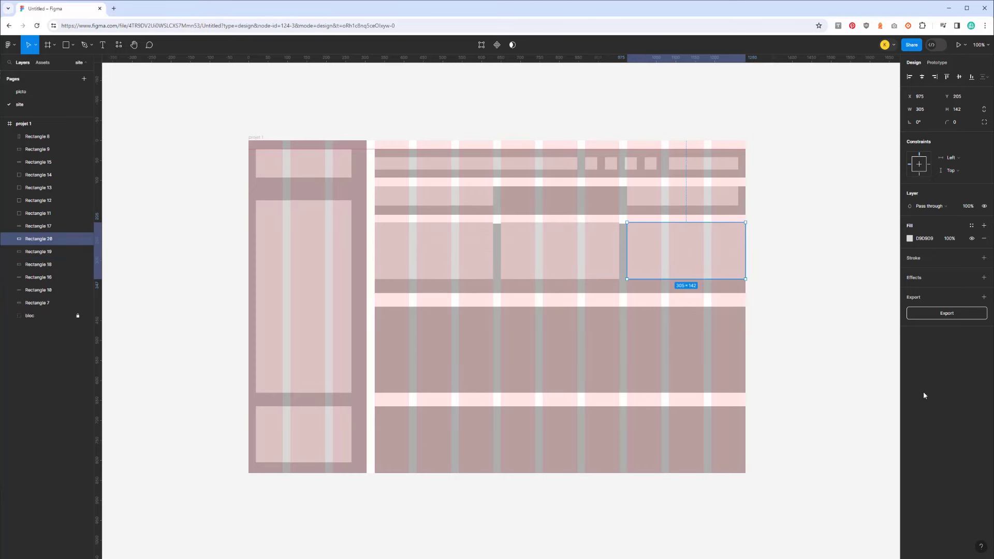
{"action": "left_click", "coordinate": [866, 302]}
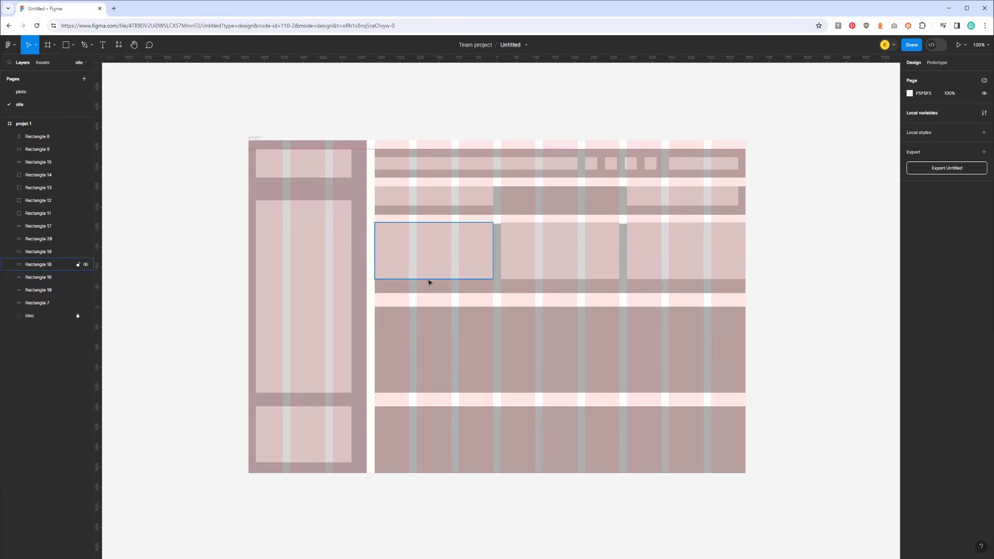
Copy a block down, enlarge it to 467×215, and add a matching 467-wide block beside it
{"action": "left_click", "coordinate": [431, 261]}
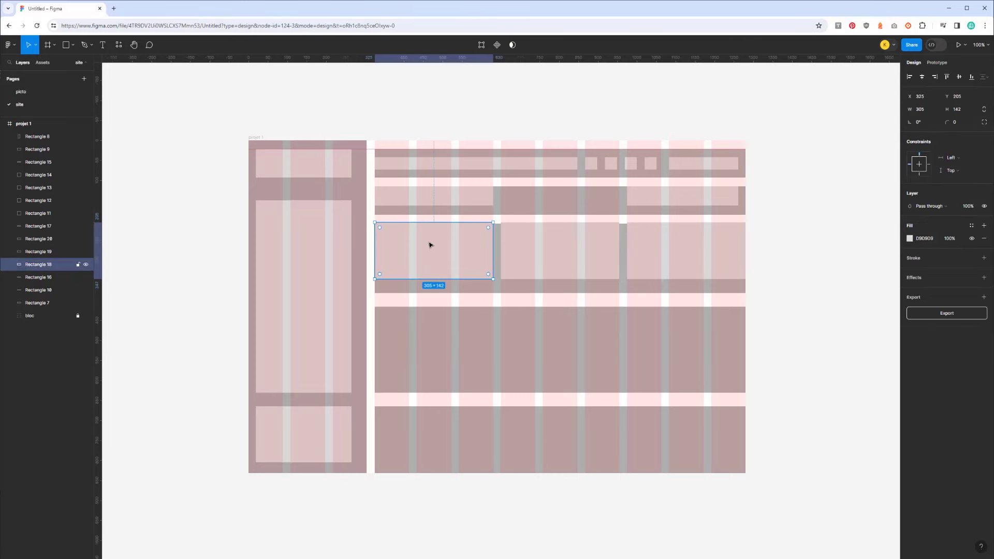
{"action": "left_click_drag", "start_coordinate": [430, 245], "coordinate": [436, 343]}
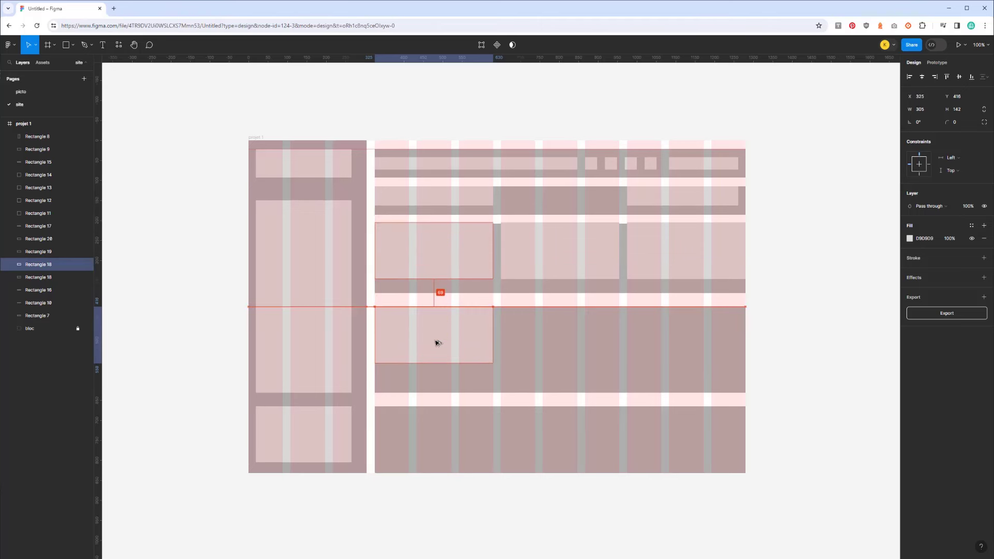
{"action": "mouse_move", "coordinate": [493, 363]}
{"action": "left_mouse_down"}
{"action": "mouse_move", "coordinate": [539, 399]}
{"action": "mouse_move", "coordinate": [559, 391]}
{"action": "left_mouse_up"}
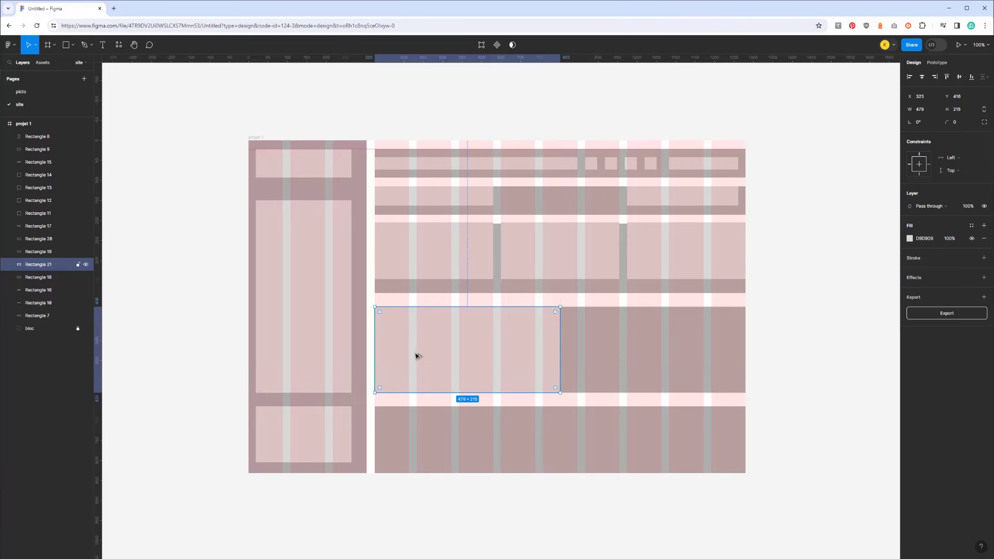
{"action": "mouse_move", "coordinate": [417, 356]}
{"action": "left_mouse_down"}
{"action": "mouse_move", "coordinate": [608, 354]}
{"action": "mouse_move", "coordinate": [543, 340]}
{"action": "left_mouse_up"}
{"action": "left_click", "coordinate": [556, 344]}
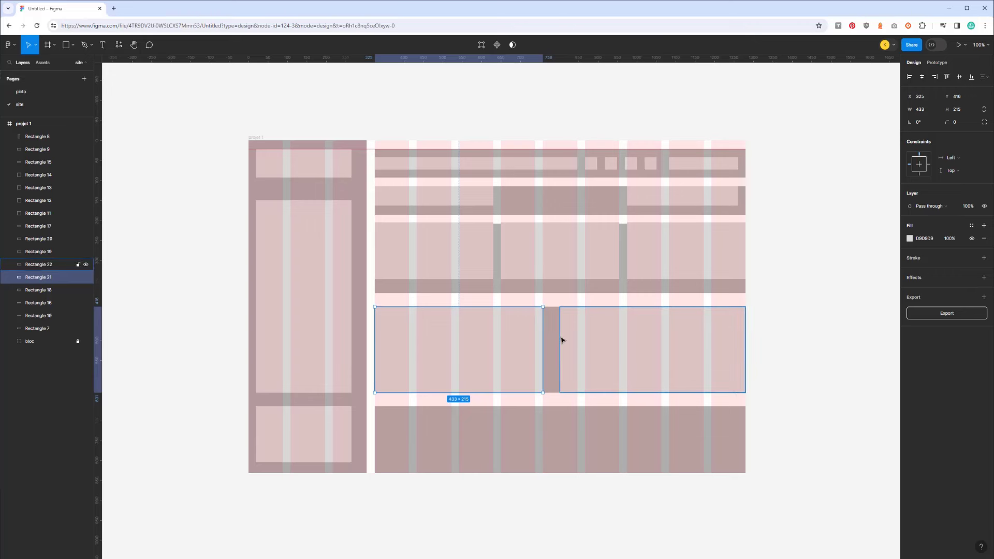
{"action": "left_click_drag", "start_coordinate": [541, 336], "coordinate": [556, 336]}
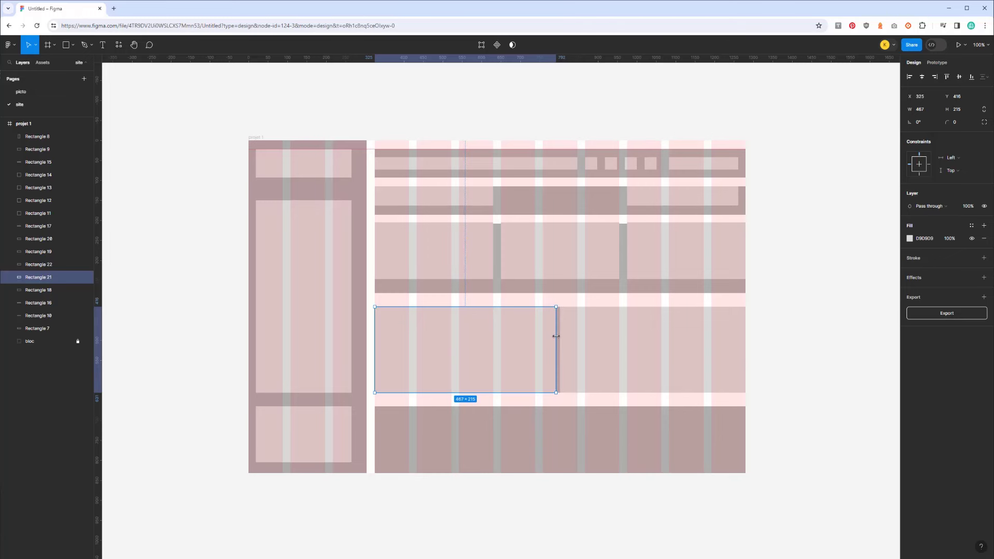
{"action": "left_click", "coordinate": [561, 342]}
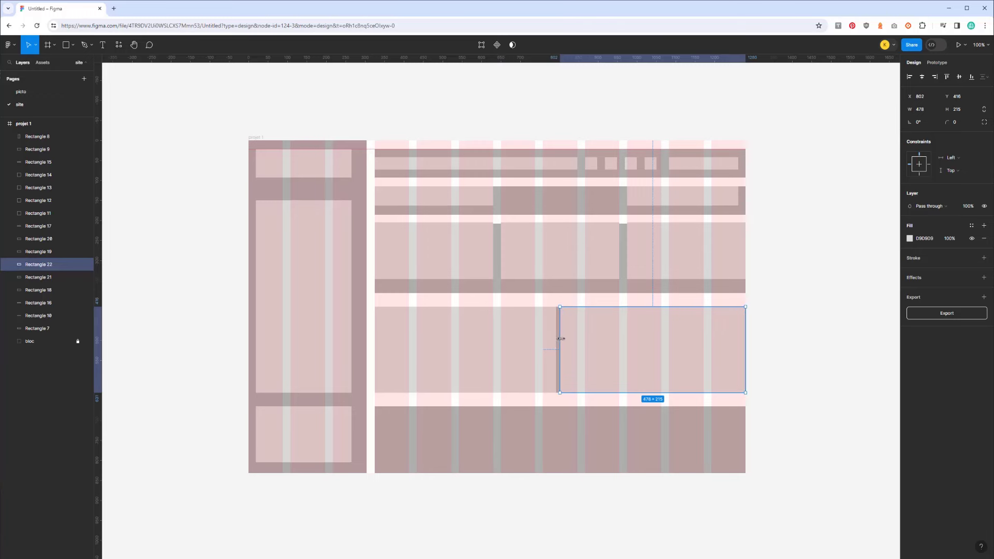
{"action": "left_click_drag", "start_coordinate": [561, 339], "coordinate": [564, 338]}
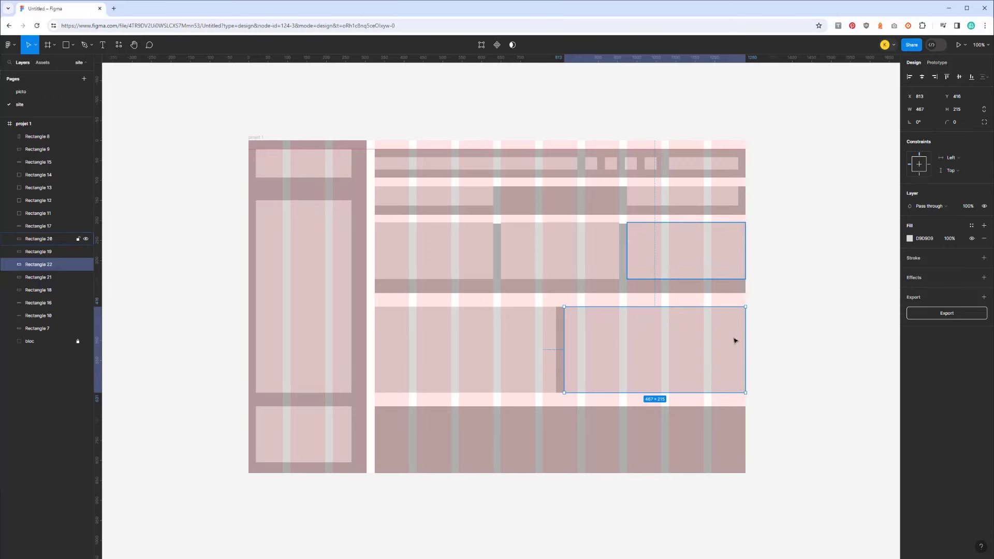
Copy the wide block into the bottom row and resize it to 630×167
{"action": "left_click", "coordinate": [497, 356]}
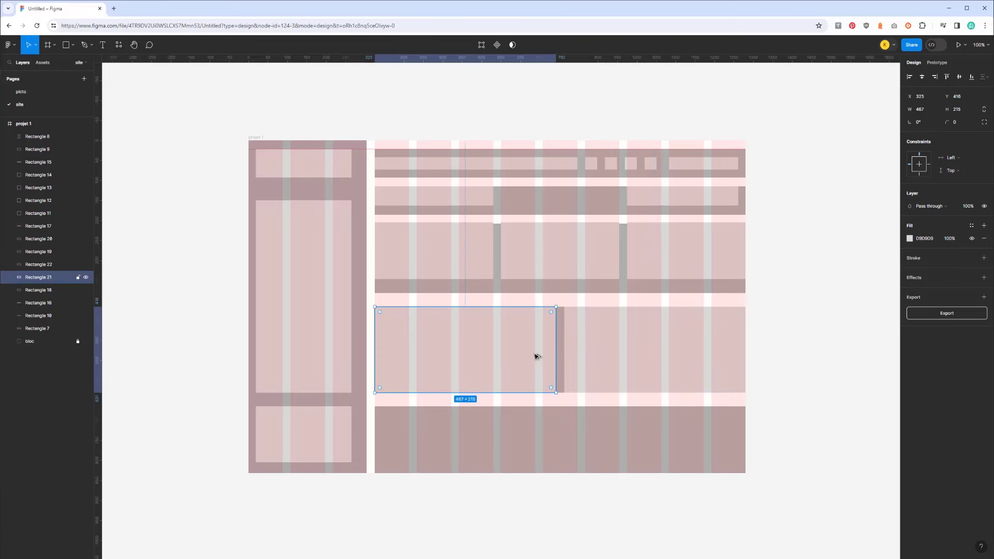
{"action": "left_click_drag", "start_coordinate": [520, 360], "coordinate": [522, 454]}
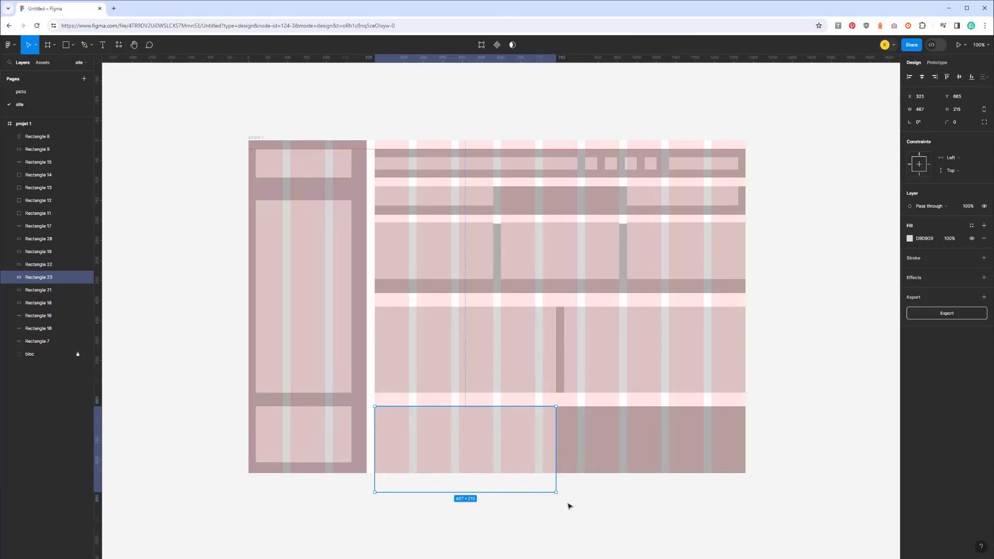
{"action": "left_click_drag", "start_coordinate": [556, 492], "coordinate": [578, 473]}
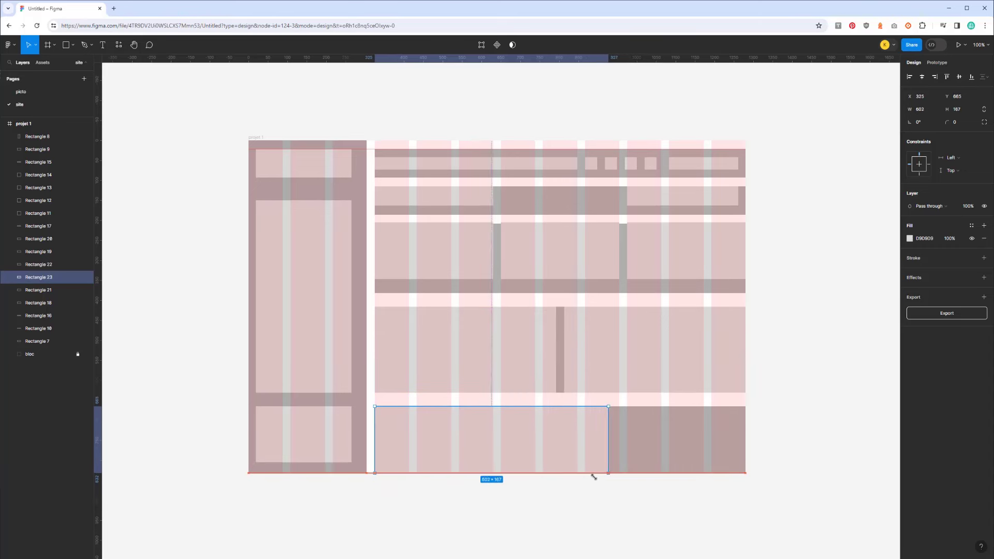
{"action": "left_click_drag", "start_coordinate": [577, 472], "coordinate": [619, 473]}
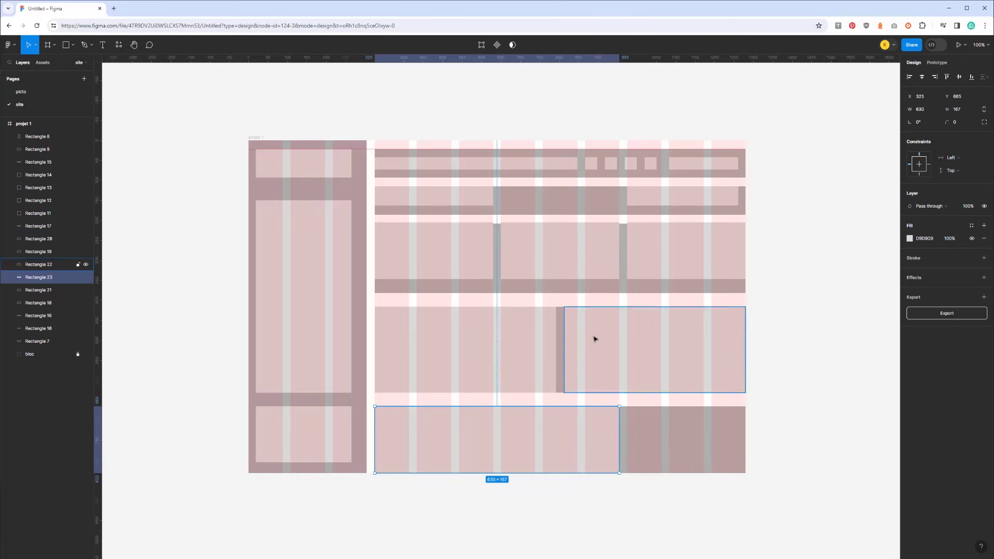
Copy the rightmost top block into the bottom-right corner and size it 305×169
{"action": "left_click", "coordinate": [657, 238]}
{"action": "mouse_move", "coordinate": [658, 237]}
{"action": "left_mouse_down"}
{"action": "mouse_move", "coordinate": [707, 460]}
{"action": "mouse_move", "coordinate": [705, 444]}
{"action": "left_mouse_up"}
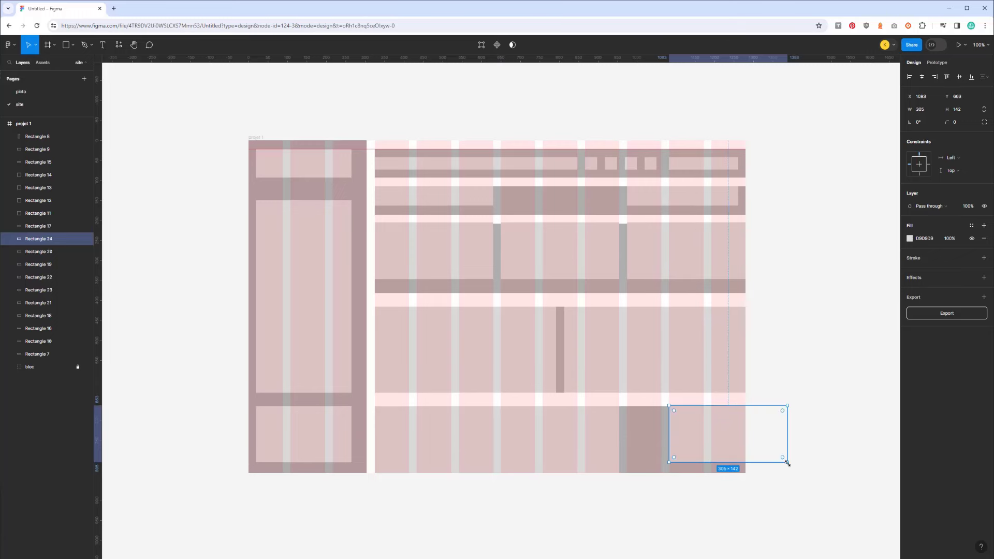
{"action": "left_click_drag", "start_coordinate": [787, 463], "coordinate": [745, 472]}
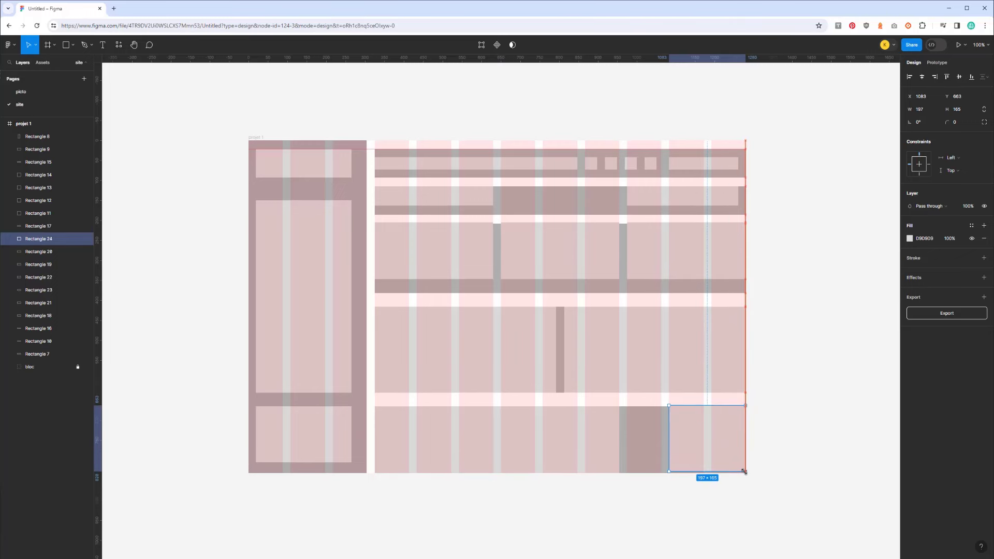
{"action": "left_click_drag", "start_coordinate": [744, 472], "coordinate": [744, 473]}
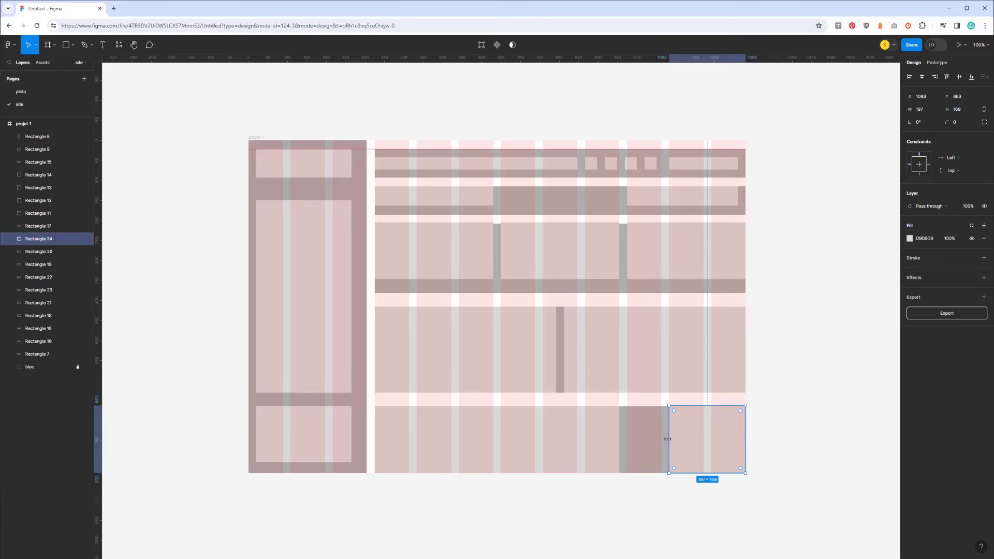
{"action": "left_click_drag", "start_coordinate": [669, 438], "coordinate": [627, 438]}
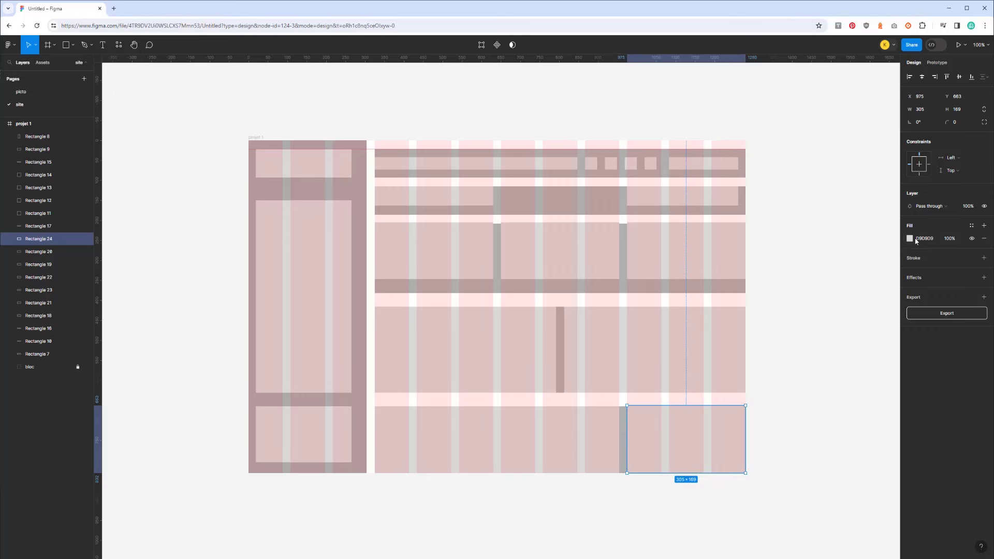
{"action": "left_click", "coordinate": [255, 138]}
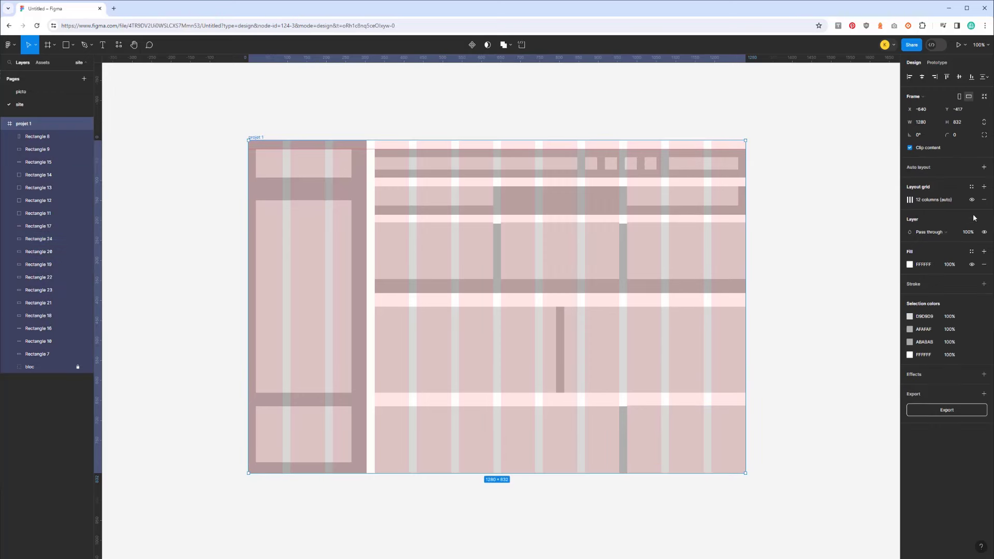
{"action": "left_click", "coordinate": [984, 232]}
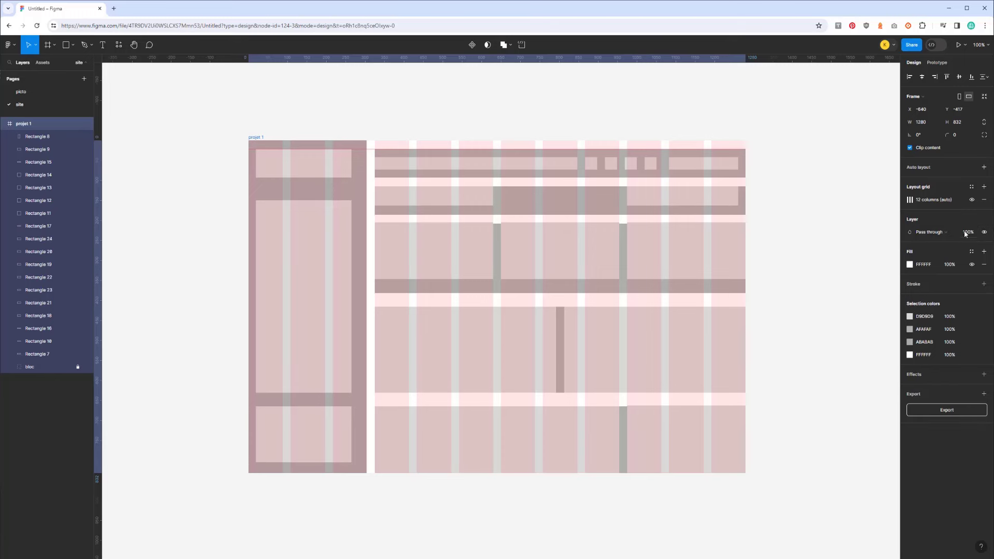
{"action": "left_click", "coordinate": [972, 199]}
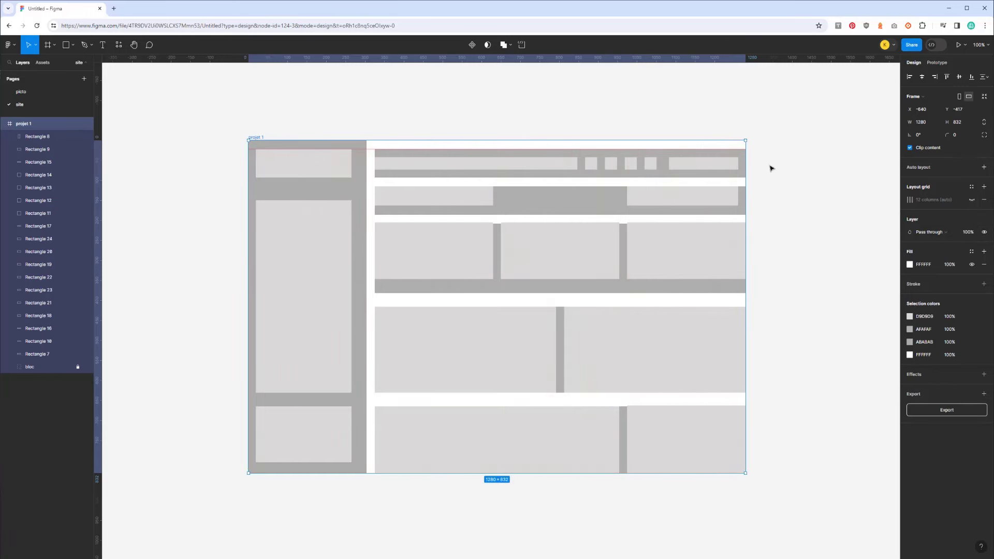
{"action": "mouse_move", "coordinate": [46, 366]}
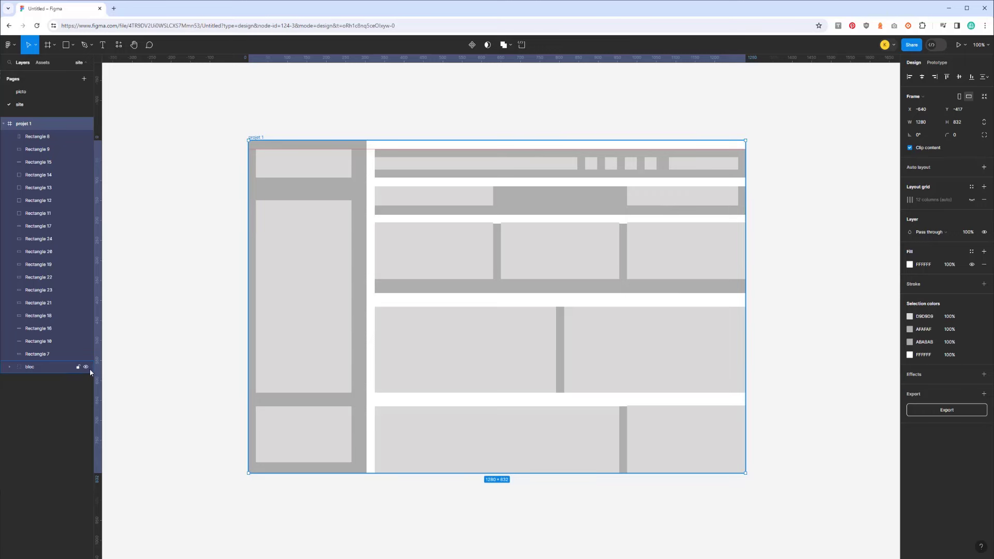
{"action": "left_click", "coordinate": [86, 367]}
{"action": "left_click", "coordinate": [86, 367]}
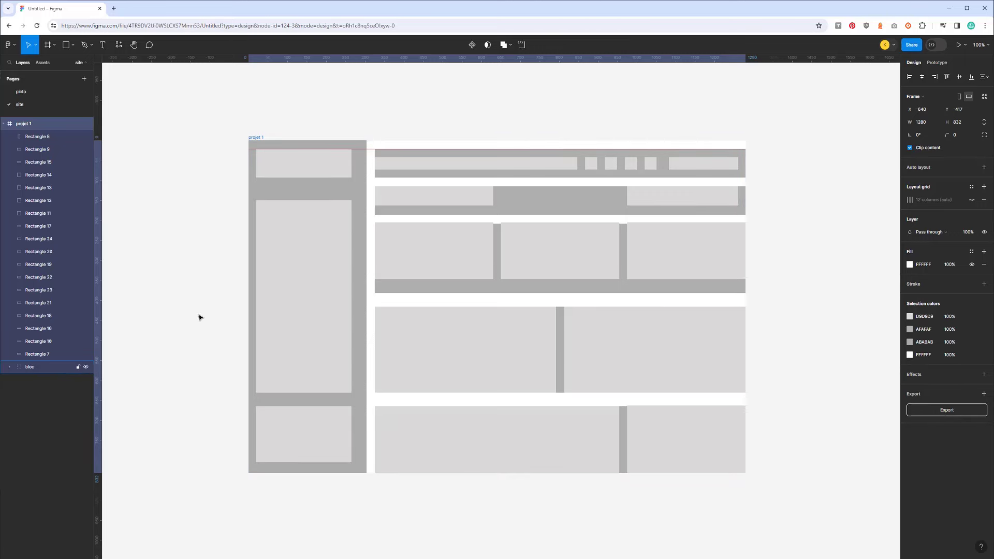
Extend the tall left sidebar block's top edge upward
{"action": "left_click", "coordinate": [340, 222]}
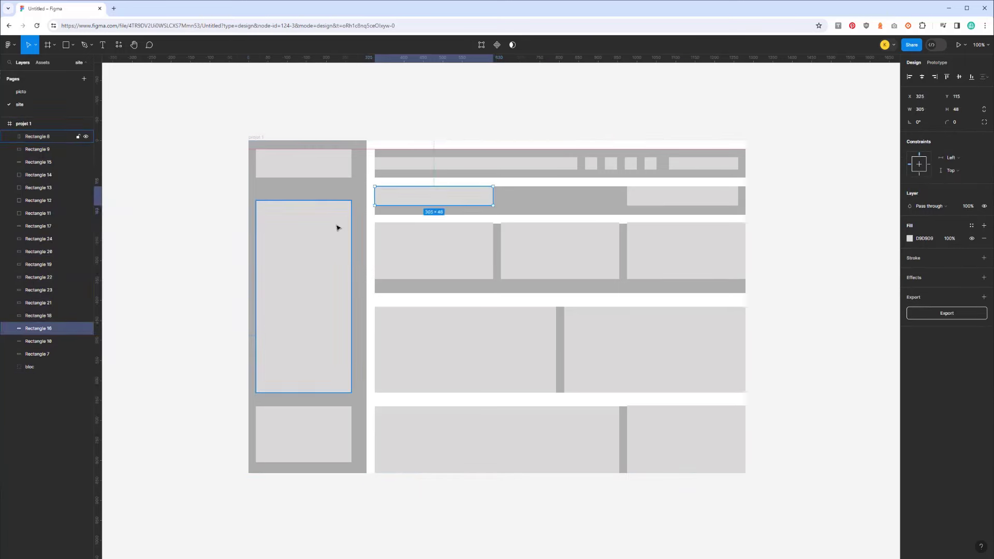
{"action": "left_click_drag", "start_coordinate": [327, 199], "coordinate": [329, 187]}
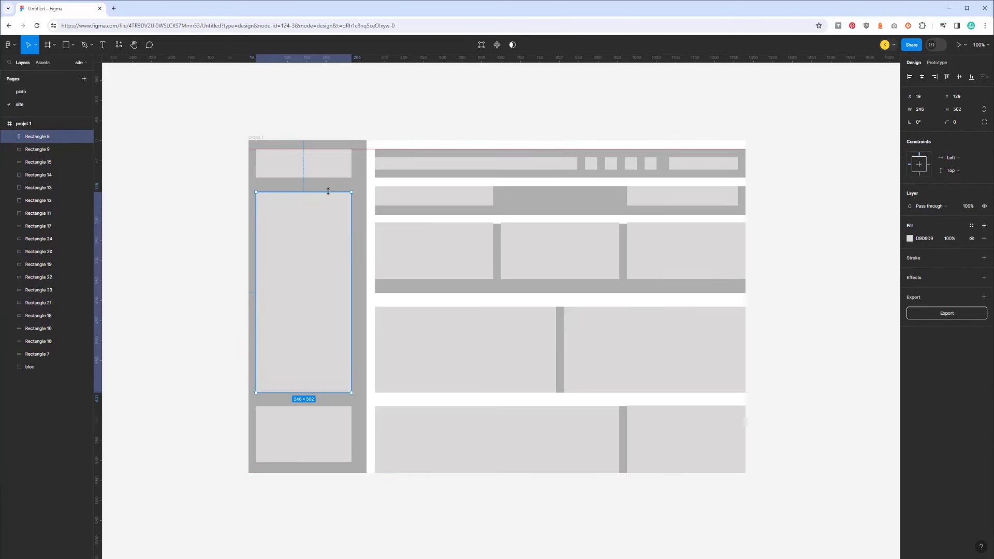
{"action": "left_click", "coordinate": [542, 214]}
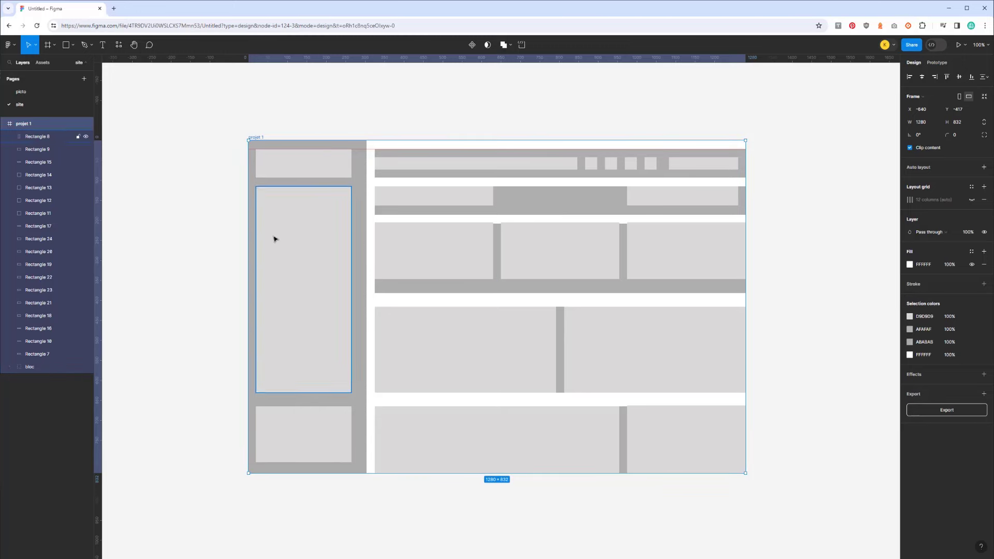
{"action": "mouse_move", "coordinate": [46, 367]}
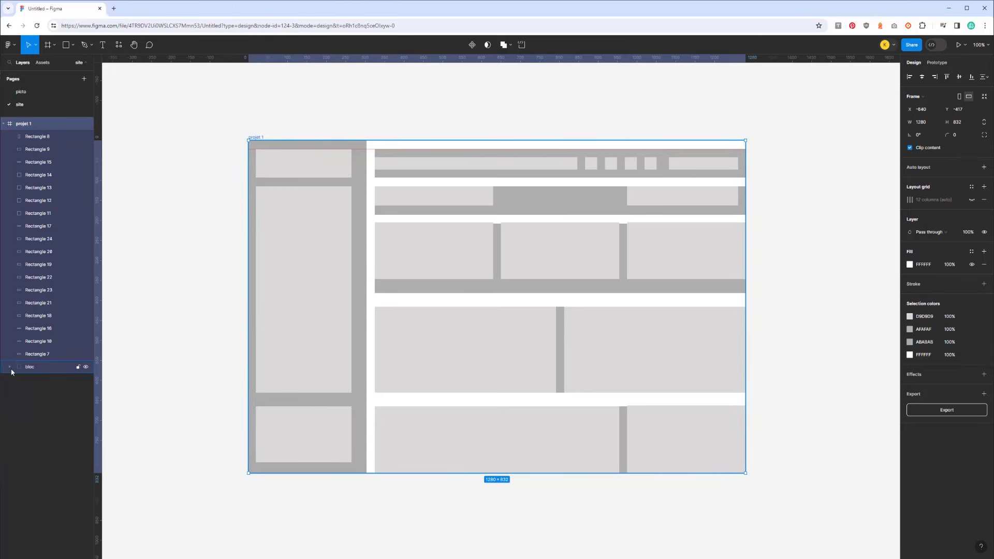
Shorten the dark grey bands behind the second and third rows to 48 and 139 px high
{"action": "left_click", "coordinate": [10, 368]}
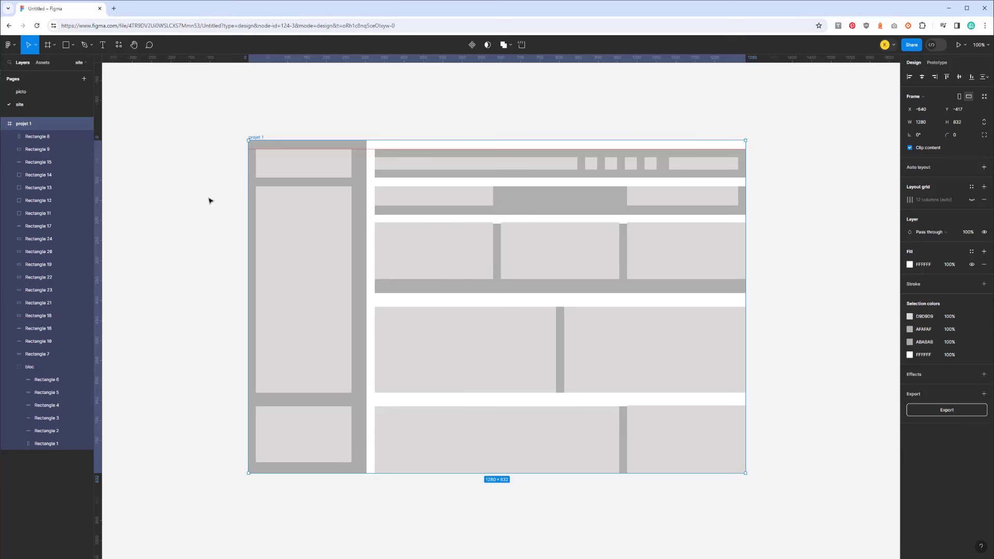
{"action": "left_click", "coordinate": [518, 200]}
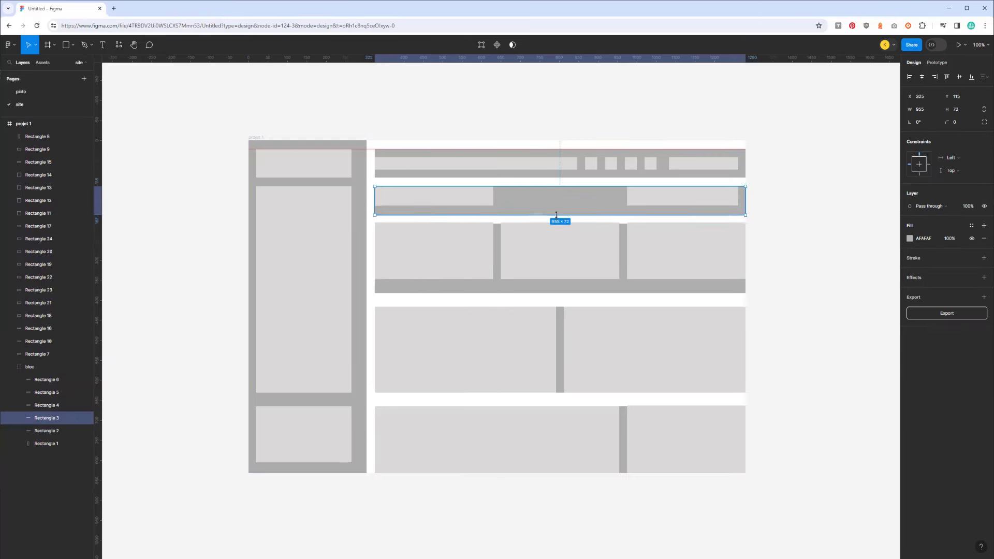
{"action": "left_click_drag", "start_coordinate": [556, 215], "coordinate": [555, 205]}
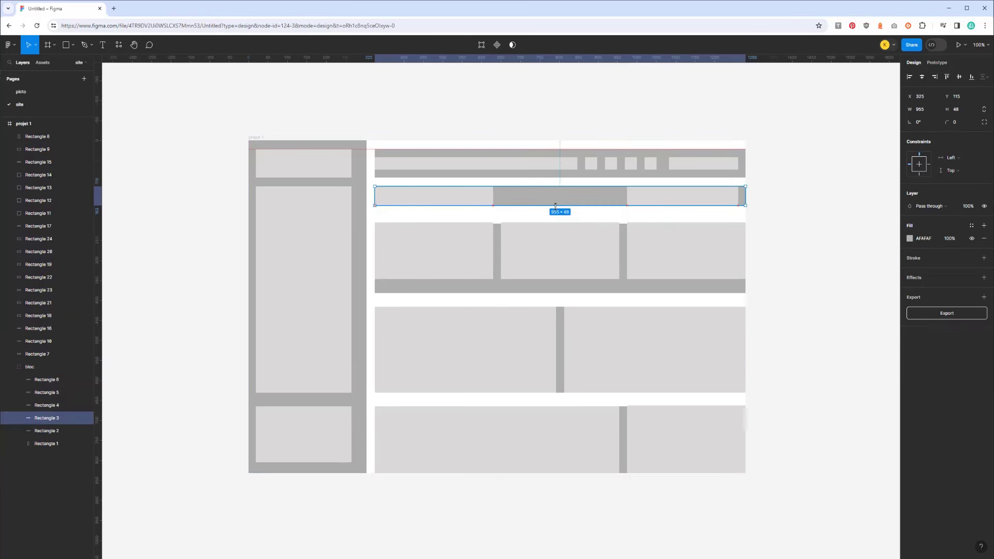
{"action": "left_click", "coordinate": [541, 292]}
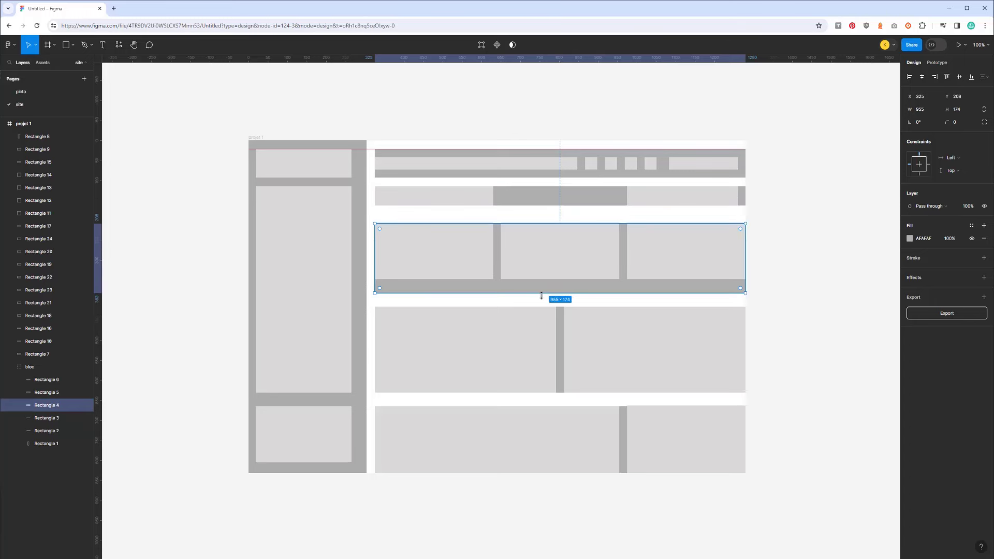
{"action": "left_click_drag", "start_coordinate": [541, 293], "coordinate": [545, 279]}
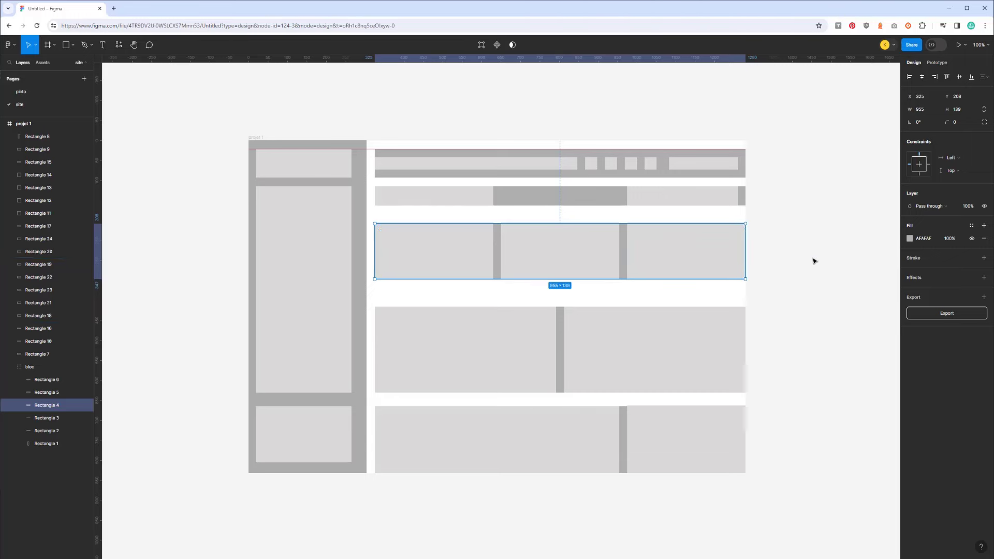
Hide the dark grey bloc layer and group each of the five content rows
{"action": "left_click", "coordinate": [87, 367]}
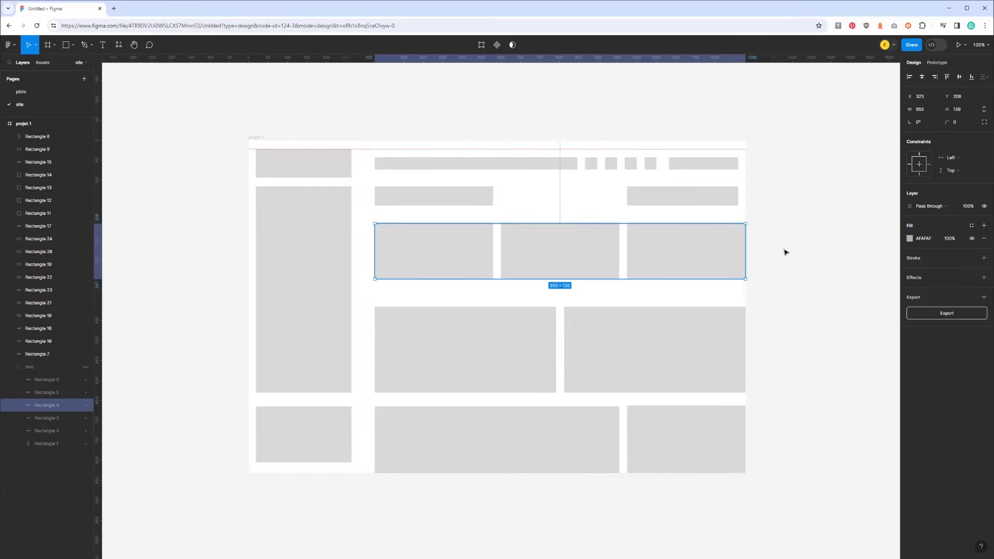
{"action": "left_click_drag", "start_coordinate": [784, 251], "coordinate": [357, 269]}
{"action": "key", "text": "ctrl+g"}
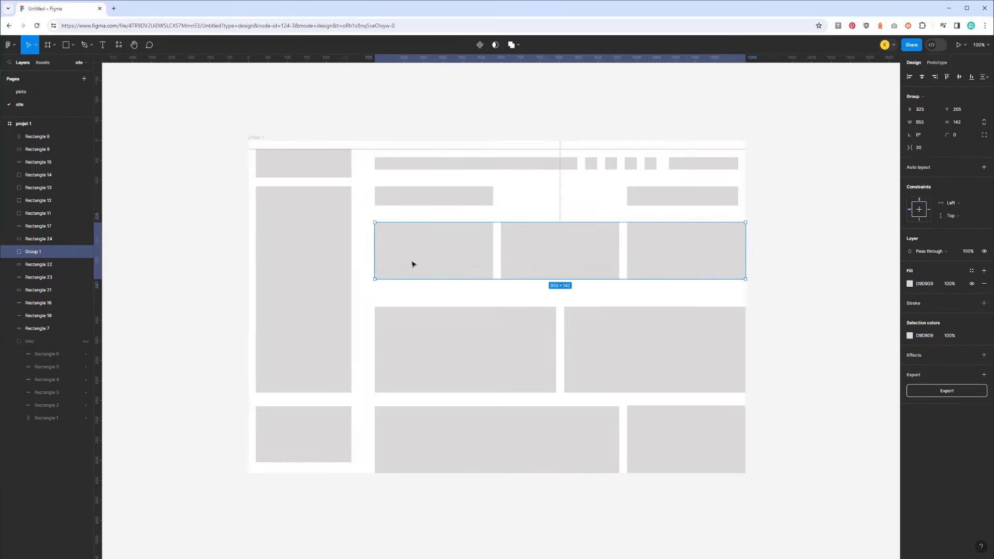
{"action": "left_click_drag", "start_coordinate": [765, 173], "coordinate": [395, 163]}
{"action": "key", "text": "ctrl+g"}
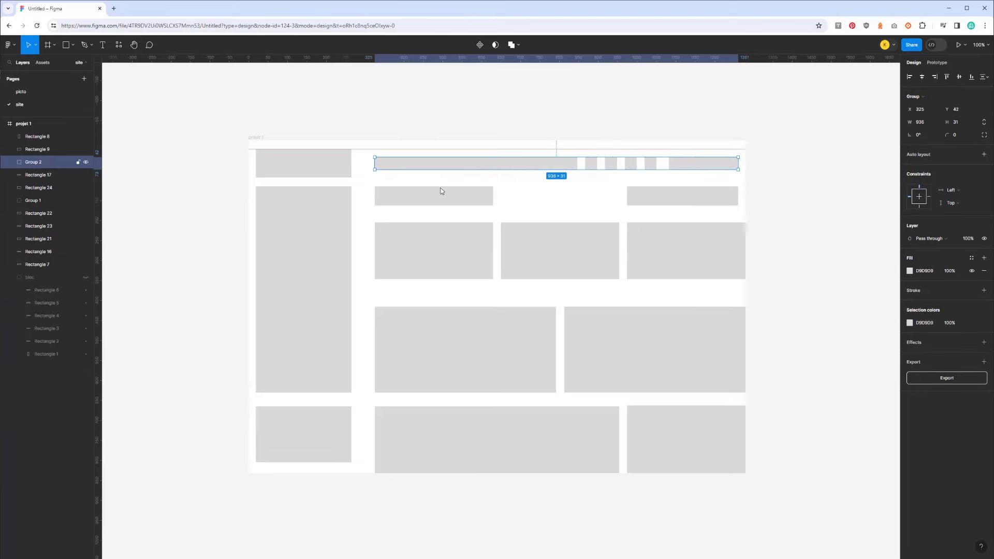
{"action": "left_click_drag", "start_coordinate": [761, 197], "coordinate": [421, 202]}
{"action": "key", "text": "ctrl+g"}
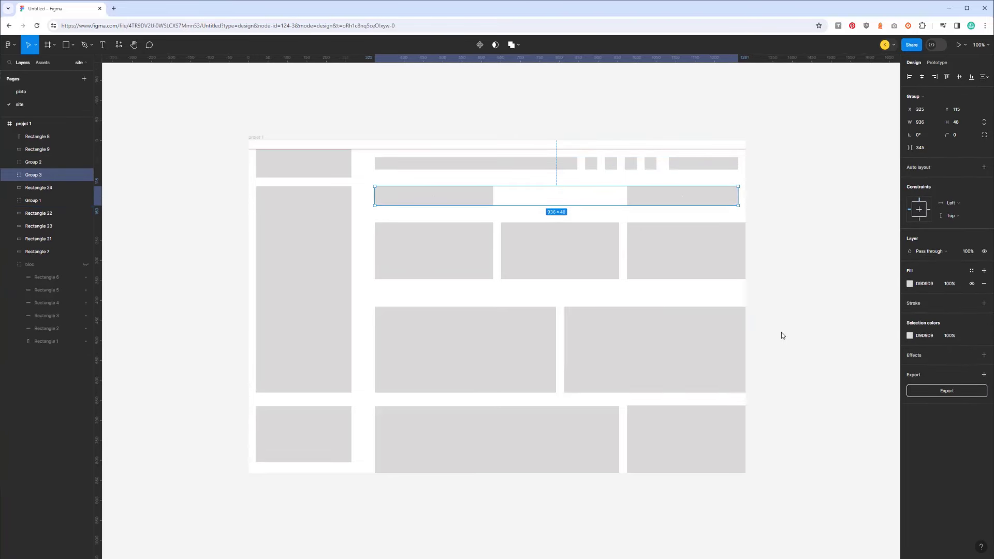
{"action": "left_click_drag", "start_coordinate": [781, 332], "coordinate": [445, 346]}
{"action": "key", "text": "ctrl+g"}
{"action": "left_click_drag", "start_coordinate": [759, 428], "coordinate": [462, 461]}
{"action": "key", "text": "ctrl+g"}
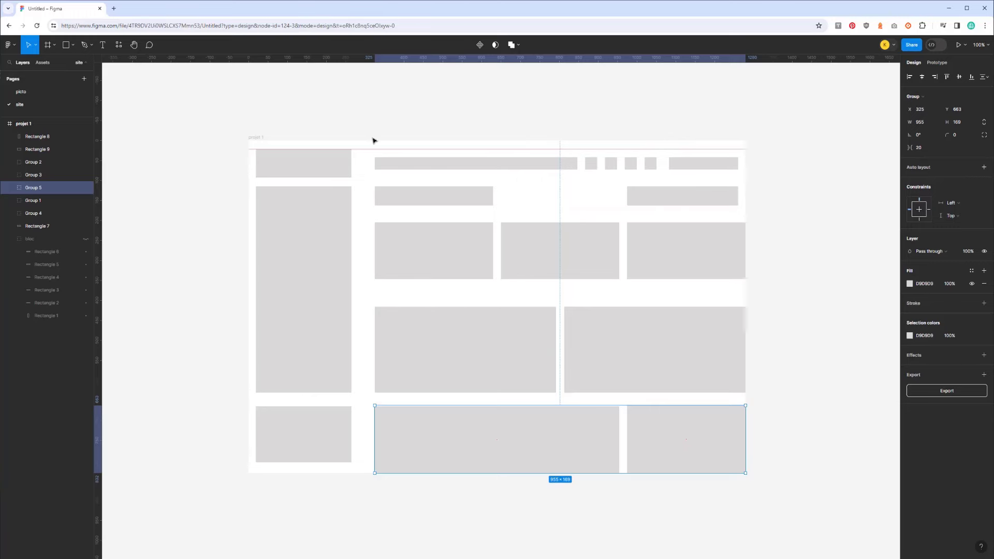
Distribute the five row groups evenly down the page, 46 px apart
{"action": "mouse_move", "coordinate": [371, 138]}
{"action": "left_mouse_down"}
{"action": "mouse_move", "coordinate": [613, 396]}
{"action": "mouse_move", "coordinate": [739, 484]}
{"action": "left_mouse_up"}
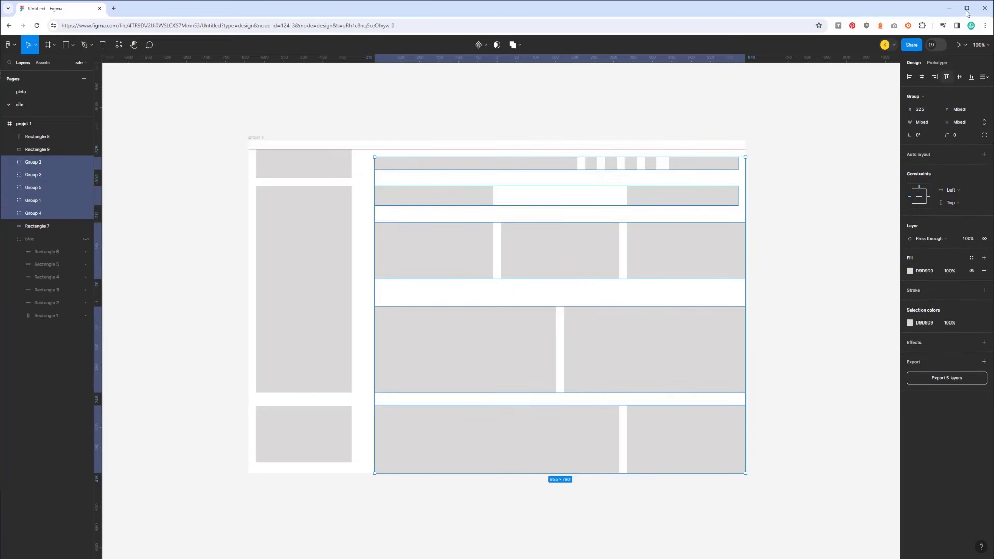
{"action": "left_click", "coordinate": [983, 77]}
{"action": "left_click", "coordinate": [898, 105]}
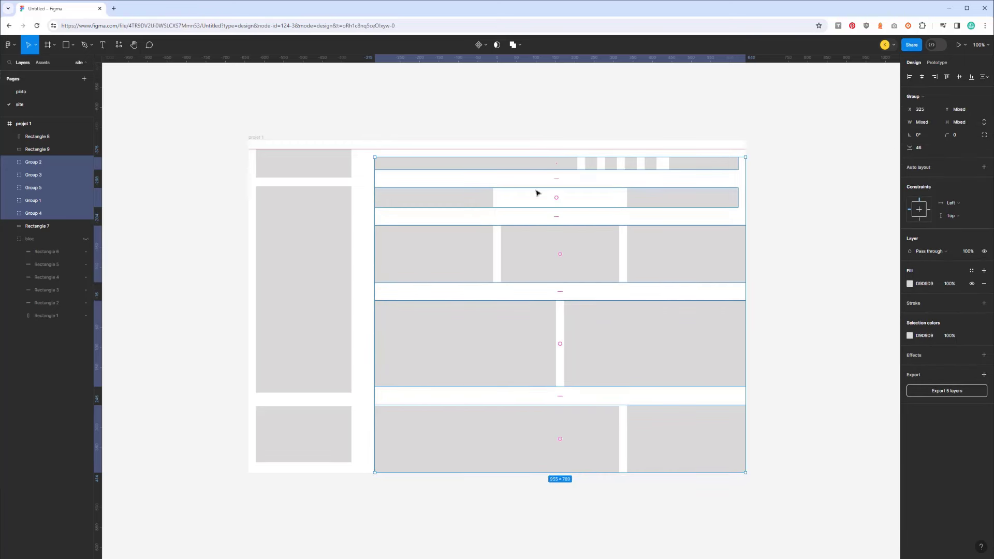
{"action": "left_click", "coordinate": [480, 117]}
Compare the logo and sidebar blocks' alignment against the top and second rows
{"action": "left_click", "coordinate": [305, 164]}
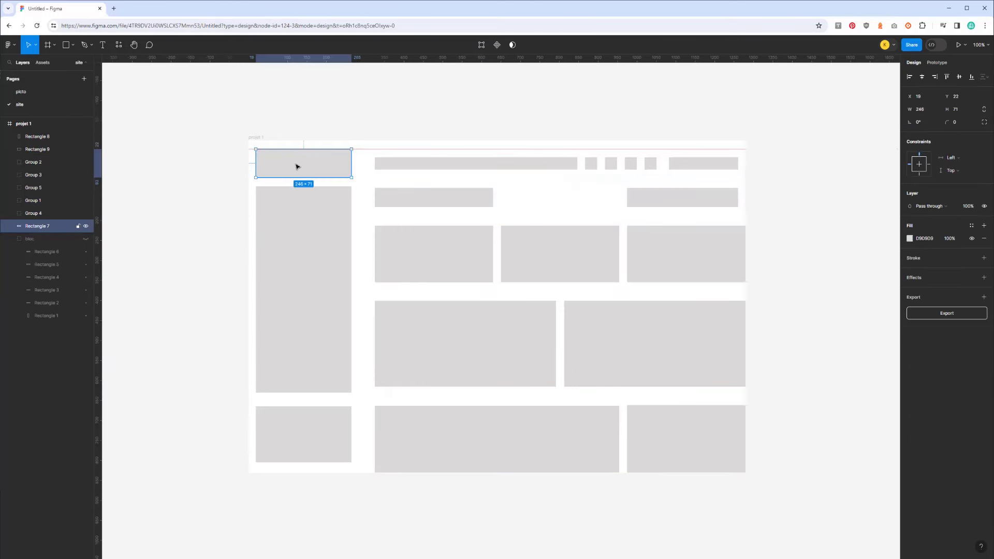
{"action": "left_click", "coordinate": [678, 161], "text": "shift"}
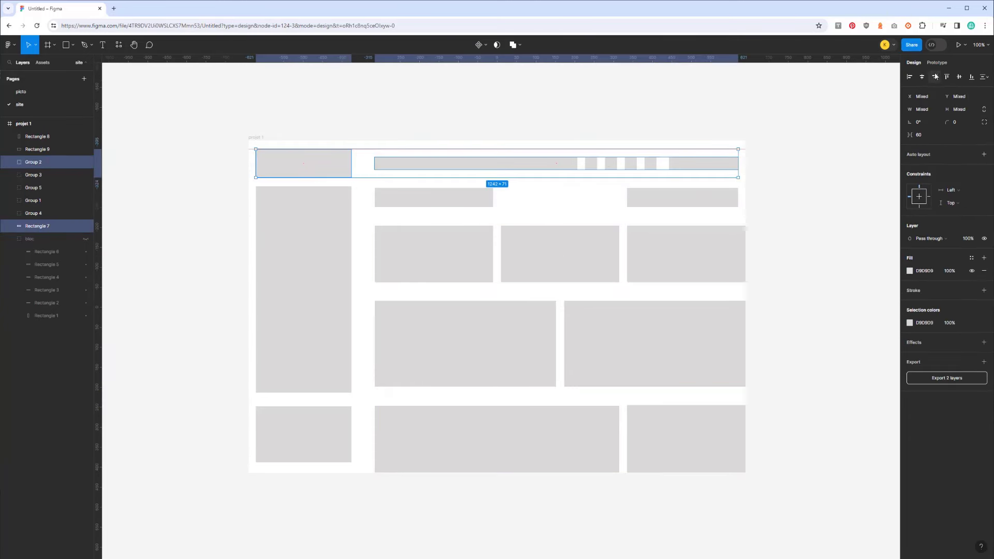
{"action": "left_click", "coordinate": [285, 216]}
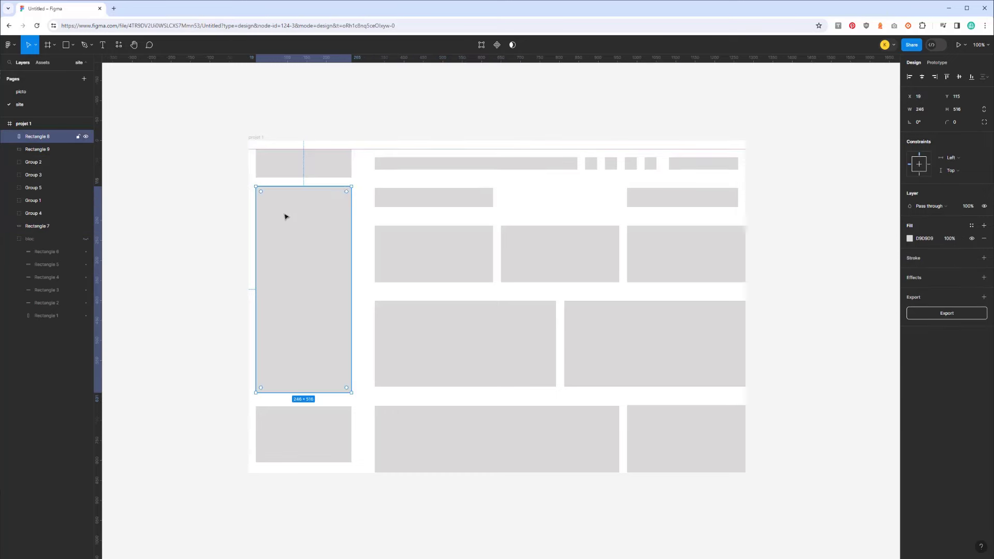
{"action": "left_click", "coordinate": [401, 199], "text": "shift"}
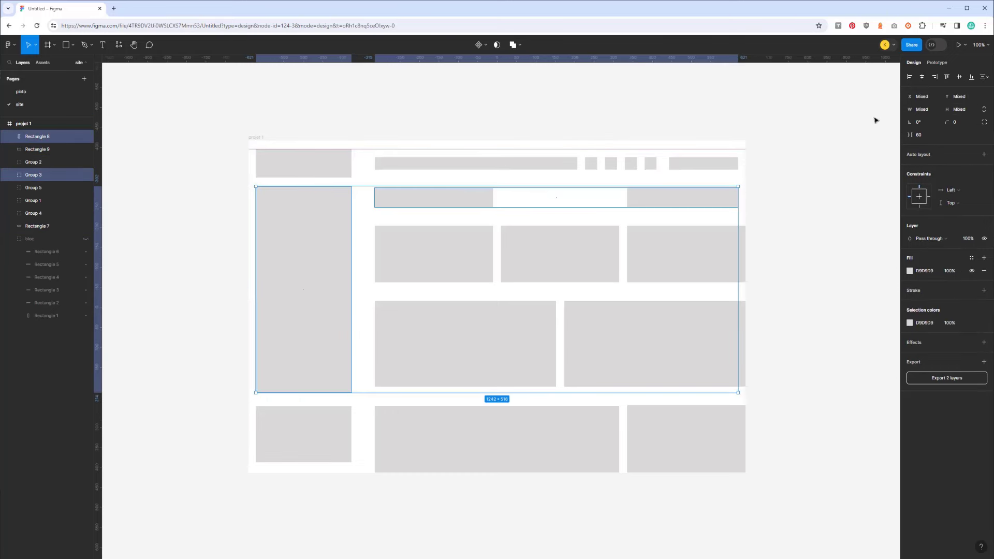
{"action": "left_click", "coordinate": [367, 198]}
Adjust the sidebar block's top and bottom edges so it measures 246×497
{"action": "left_click", "coordinate": [269, 191]}
{"action": "left_click_drag", "start_coordinate": [304, 187], "coordinate": [299, 188]}
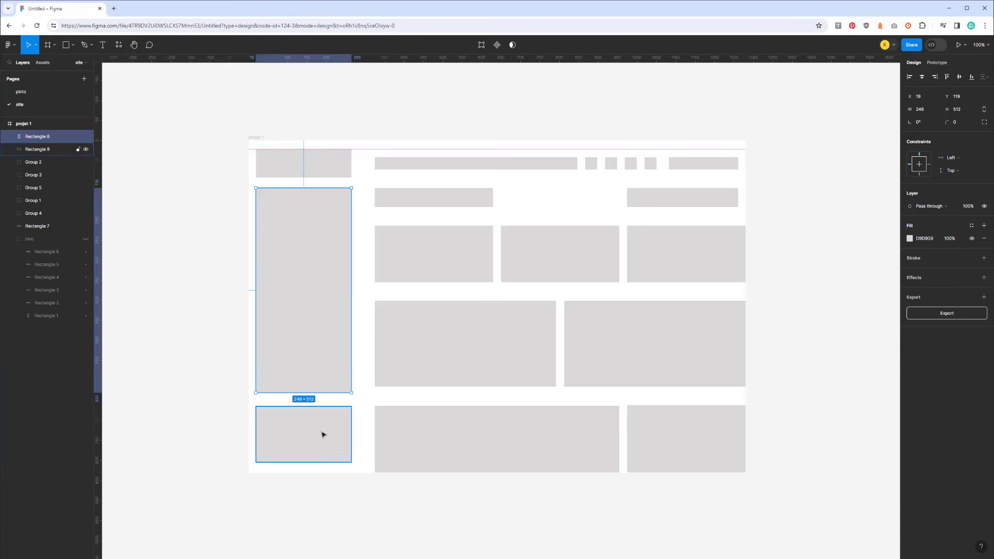
{"action": "left_click_drag", "start_coordinate": [331, 391], "coordinate": [331, 387]}
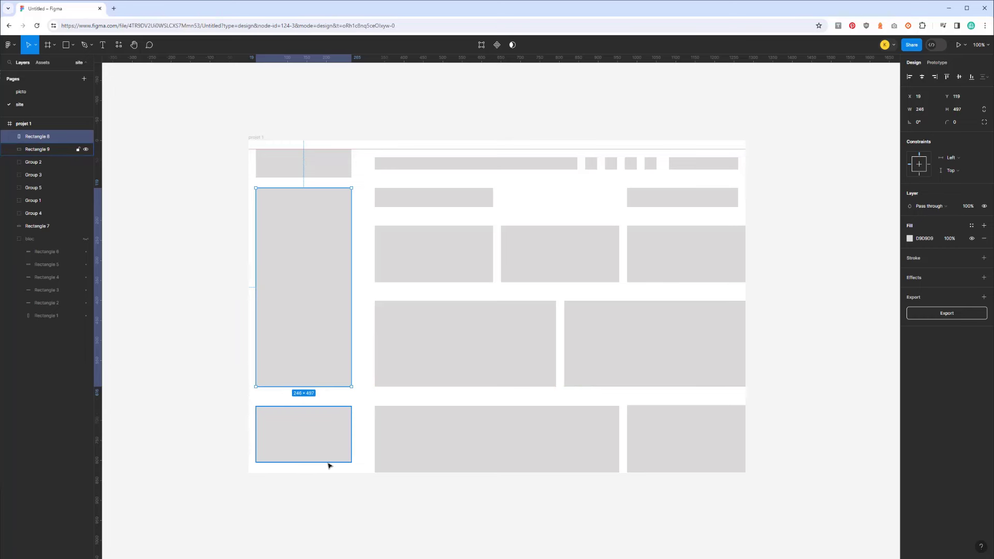
{"action": "left_click", "coordinate": [173, 246]}
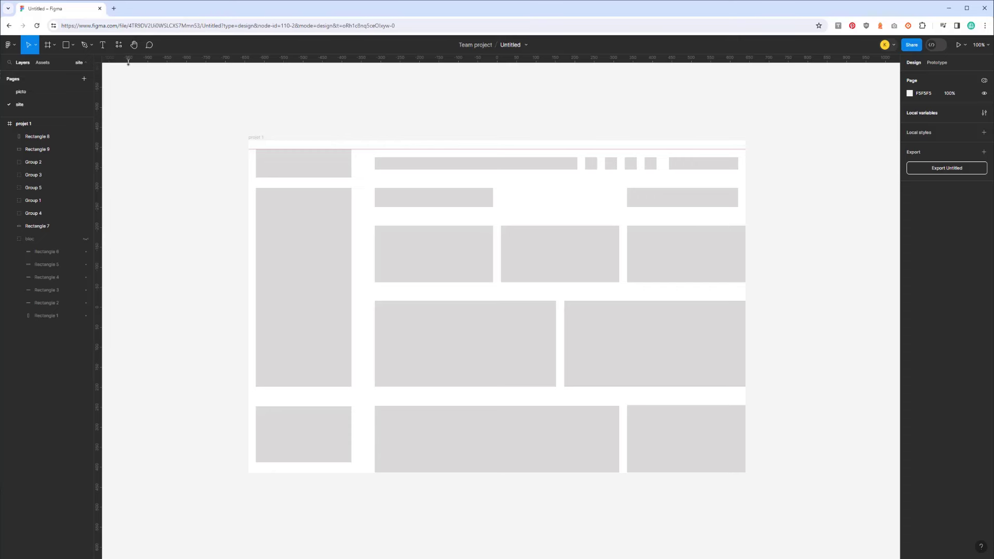
Launch the Icons8 plugin from the Resources plugins list
{"action": "left_click", "coordinate": [147, 48]}
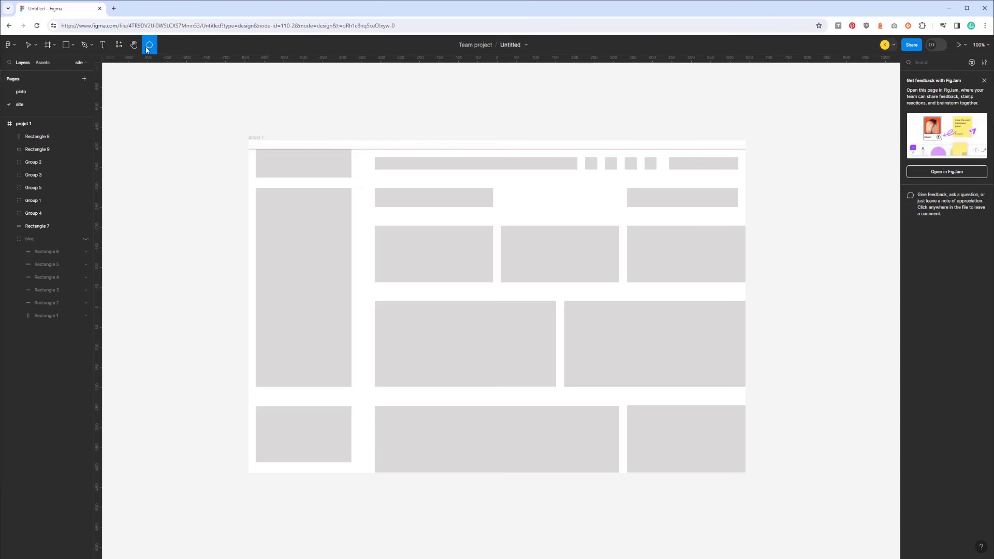
{"action": "left_click", "coordinate": [118, 44]}
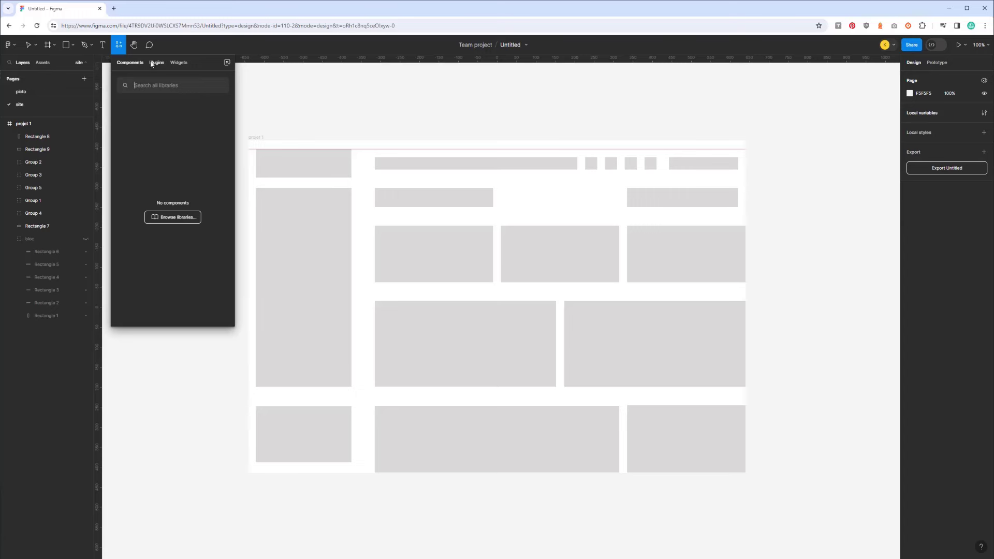
{"action": "left_click", "coordinate": [152, 63]}
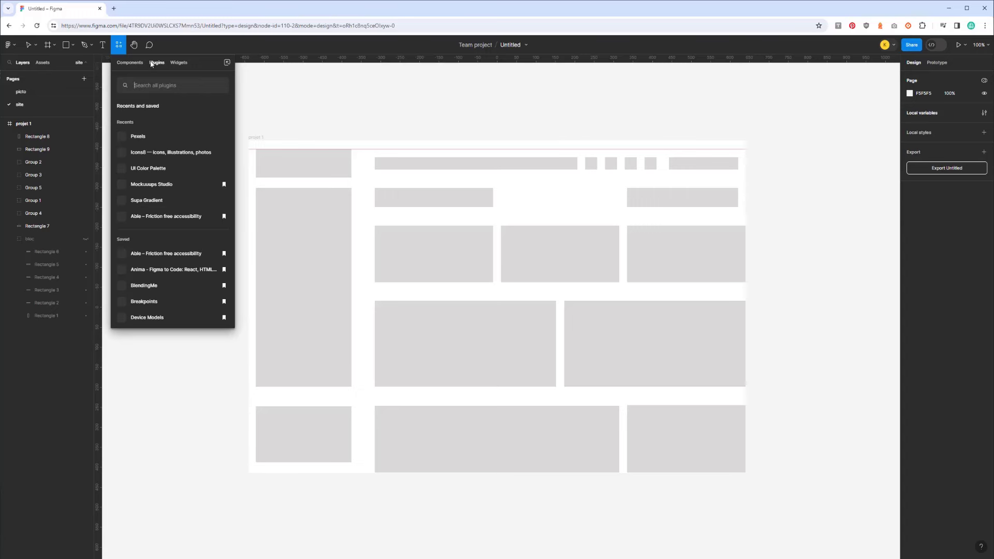
{"action": "left_click", "coordinate": [147, 152]}
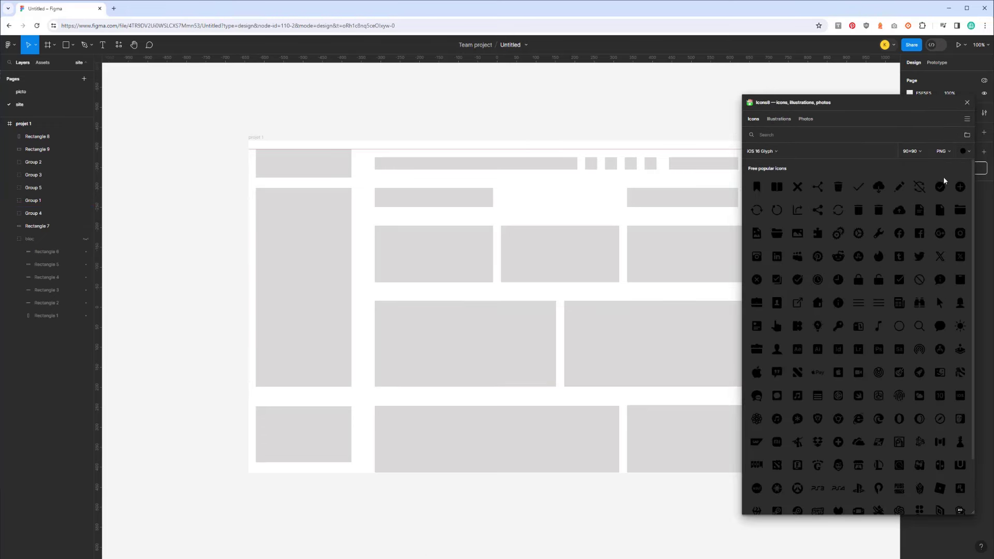
Keep PNG as the icon format and recolour the Icons8 icons light pink
{"action": "left_click", "coordinate": [943, 152]}
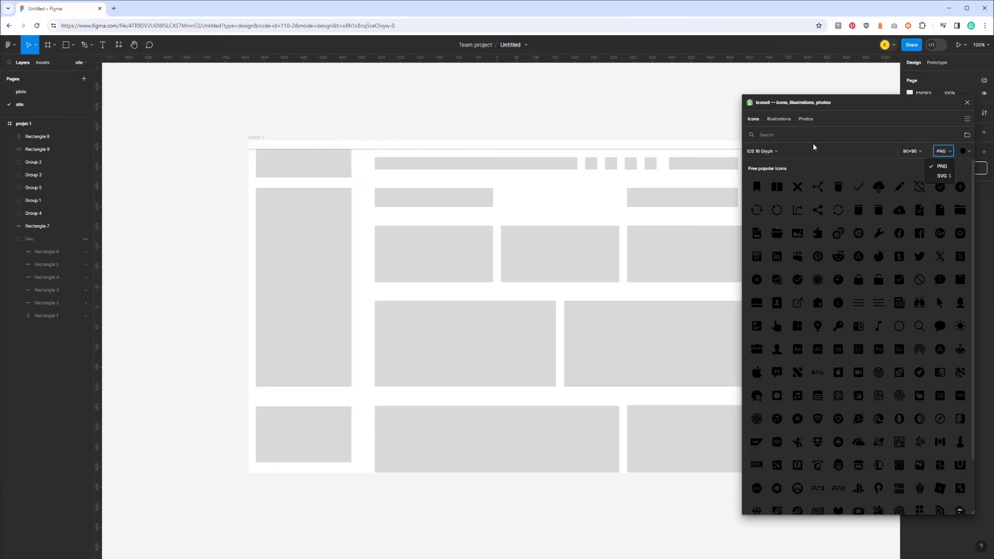
{"action": "left_click", "coordinate": [806, 166]}
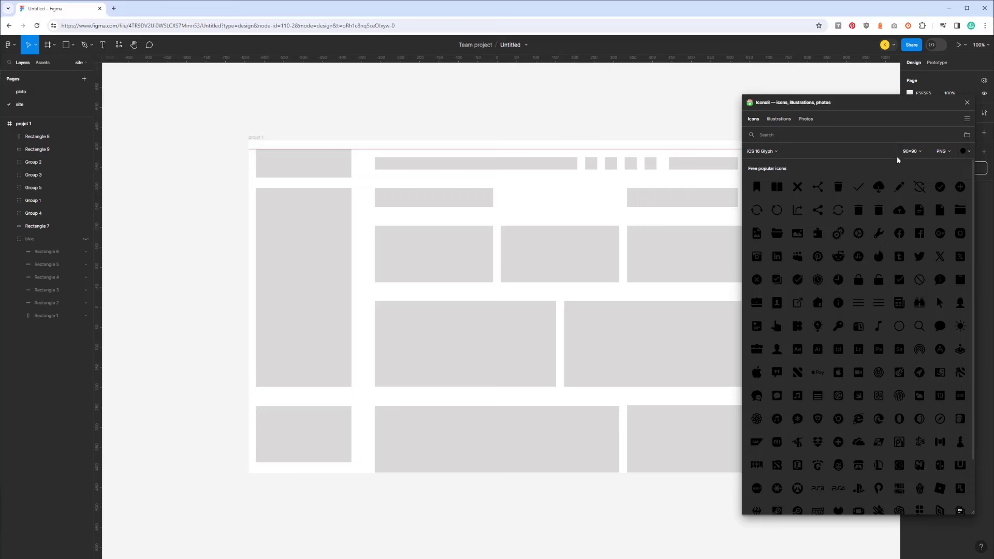
{"action": "left_click", "coordinate": [966, 152]}
{"action": "left_click", "coordinate": [931, 212]}
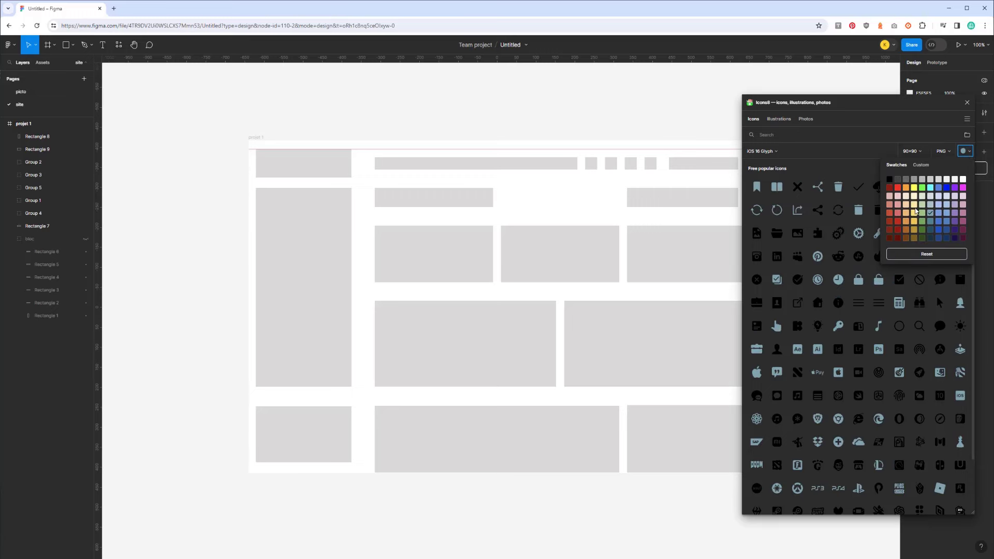
{"action": "left_click", "coordinate": [898, 196]}
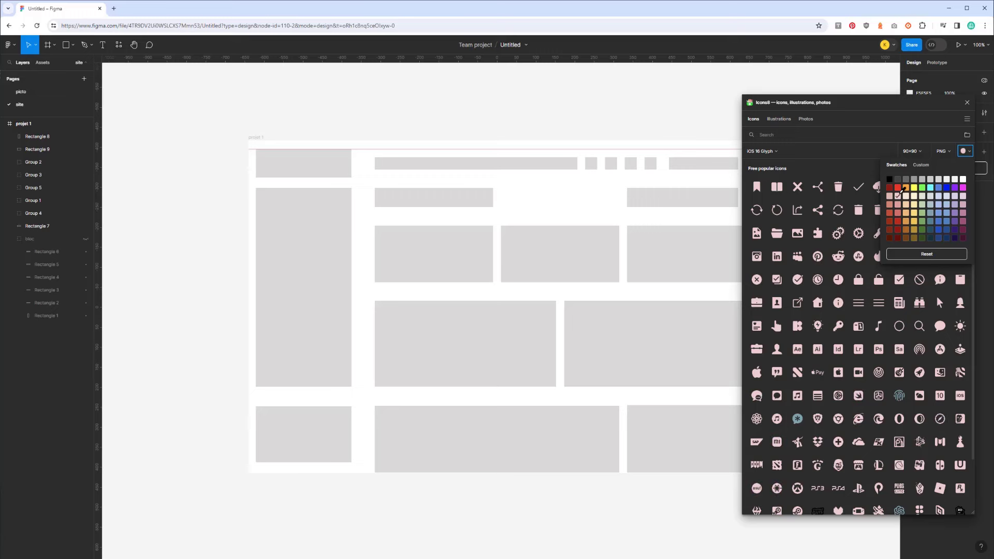
Set the icon style to All, then close the Icons8 plugin window
{"action": "left_click", "coordinate": [795, 152]}
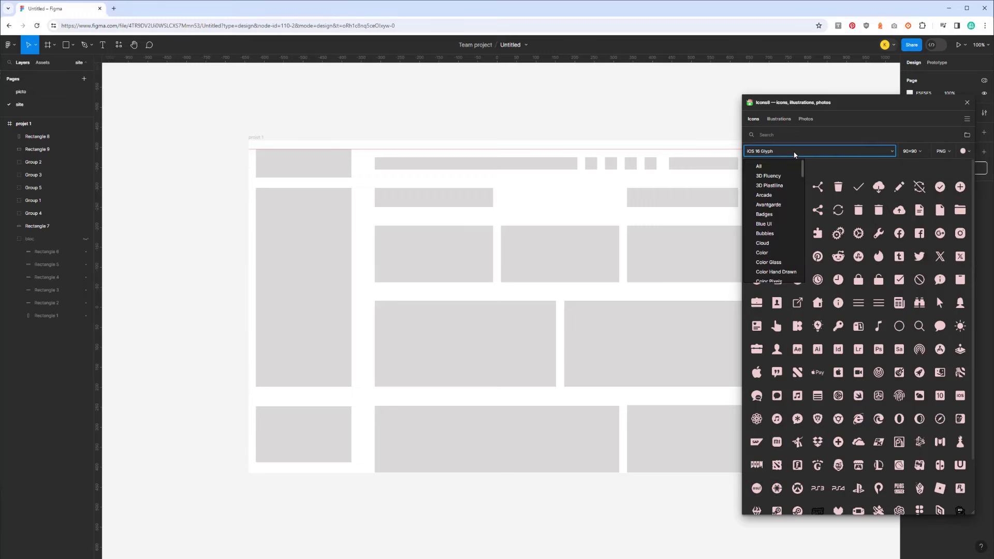
{"action": "scroll", "coordinate": [774, 223], "scroll_direction": "down", "scroll_amount": 10}
{"action": "scroll", "coordinate": [768, 238], "scroll_direction": "down", "scroll_amount": 5}
{"action": "left_click", "coordinate": [768, 237]}
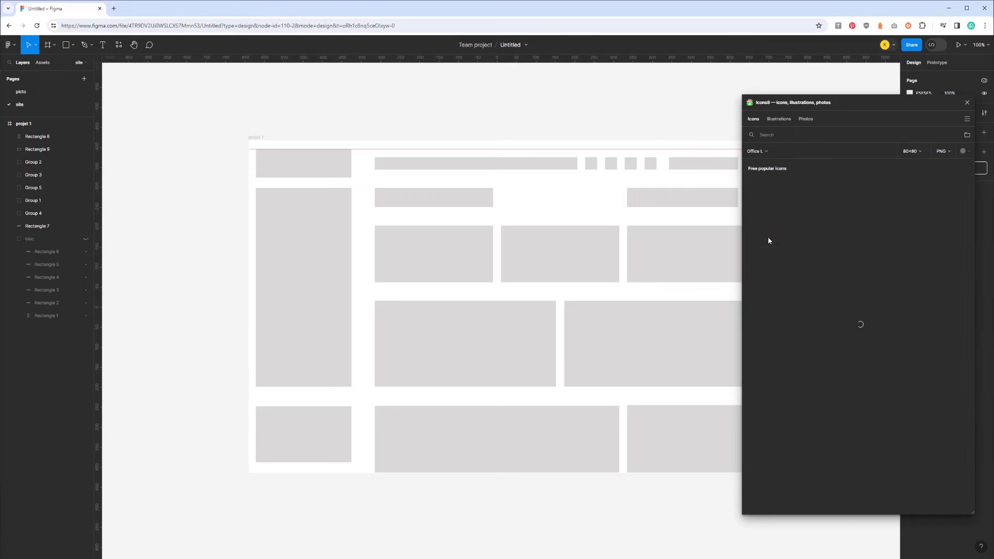
{"action": "left_click", "coordinate": [756, 152]}
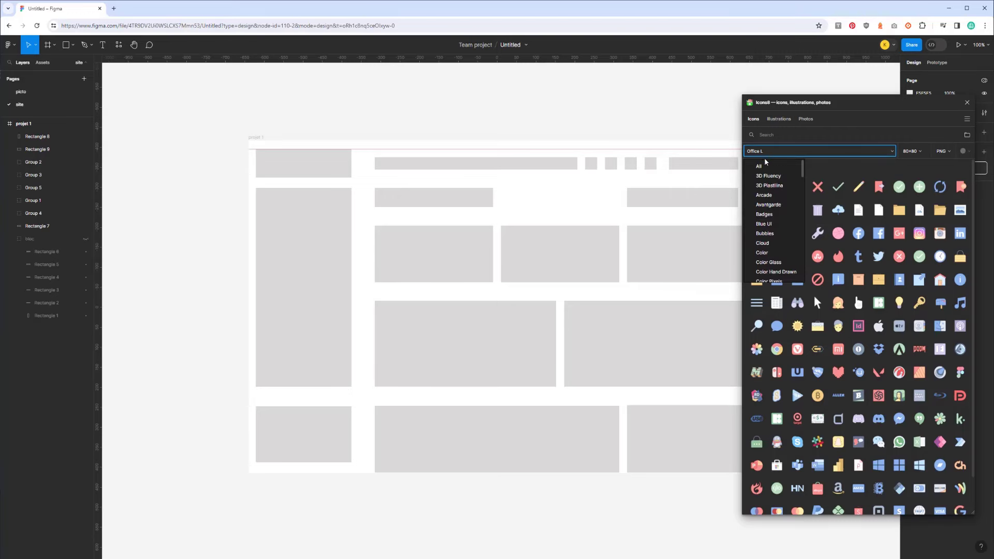
{"action": "left_click", "coordinate": [769, 168]}
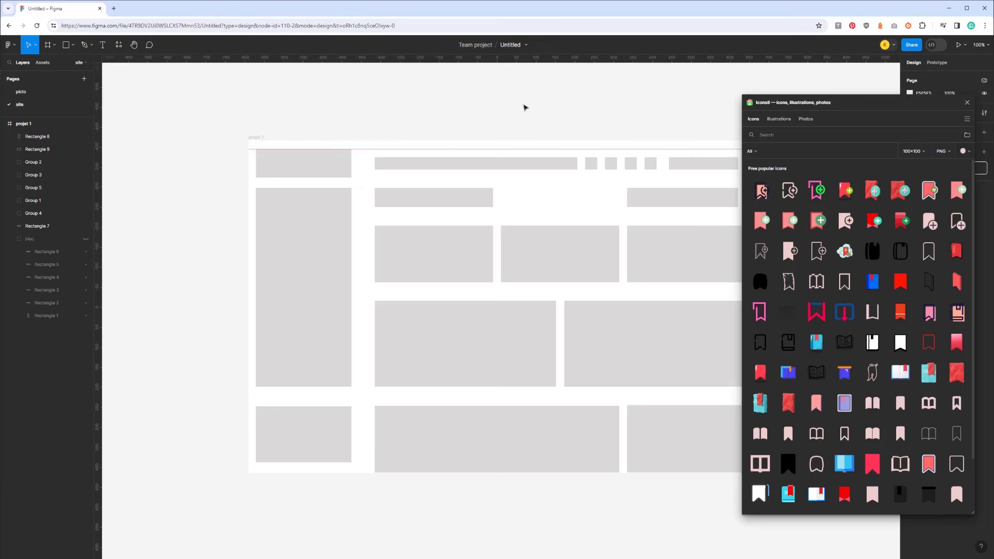
{"action": "left_click", "coordinate": [967, 102]}
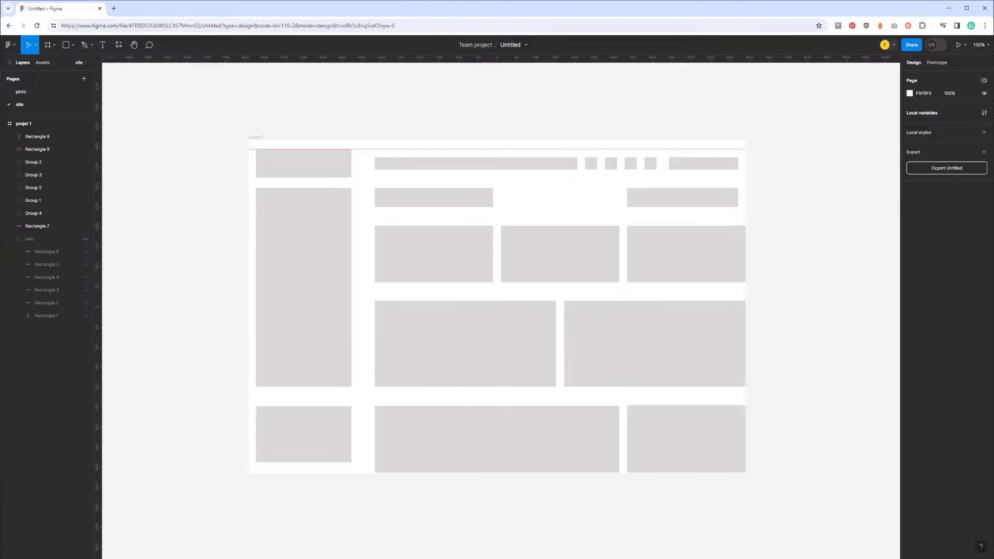
{"action": "left_click_drag", "start_coordinate": [155, 223], "coordinate": [175, 3]}
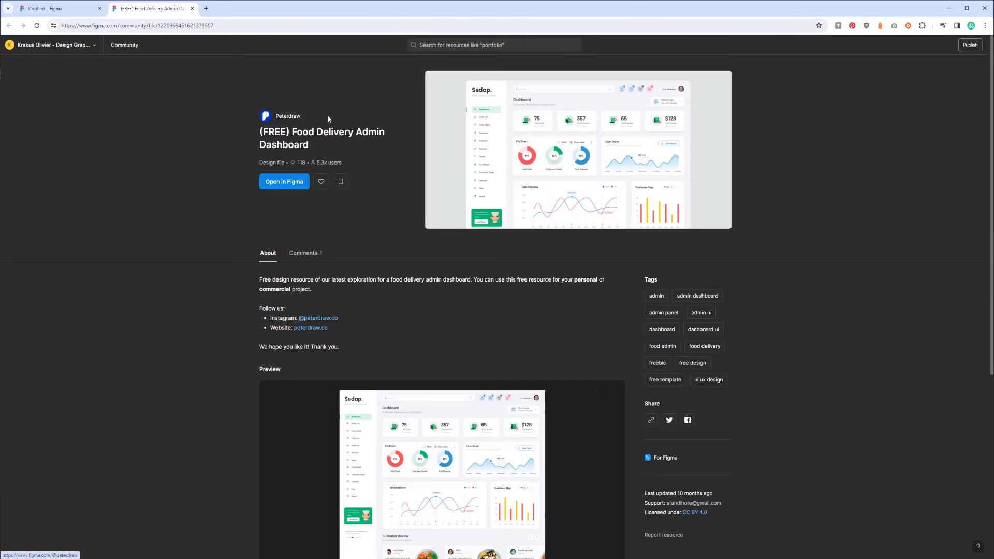
{"action": "mouse_move", "coordinate": [578, 149]}
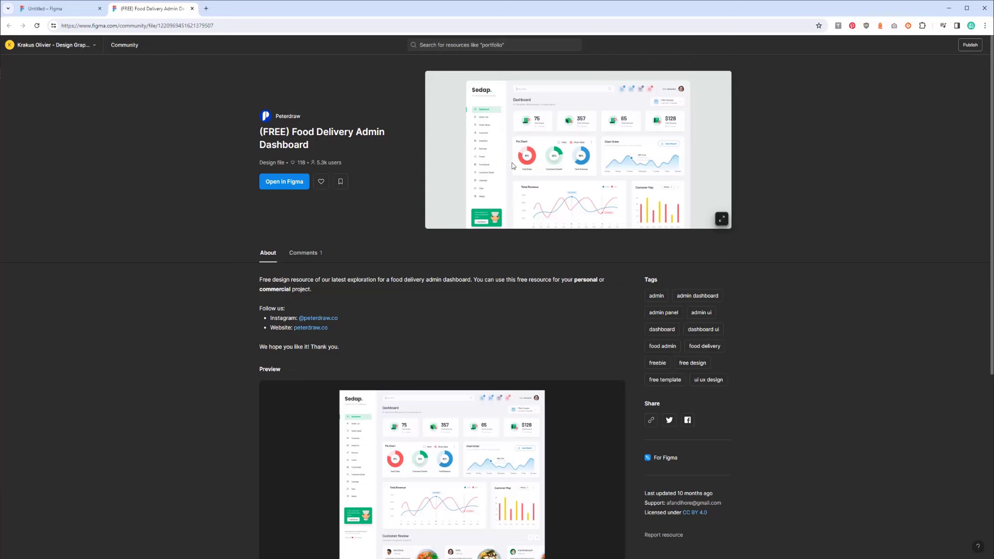
{"action": "middle_click", "coordinate": [149, 9]}
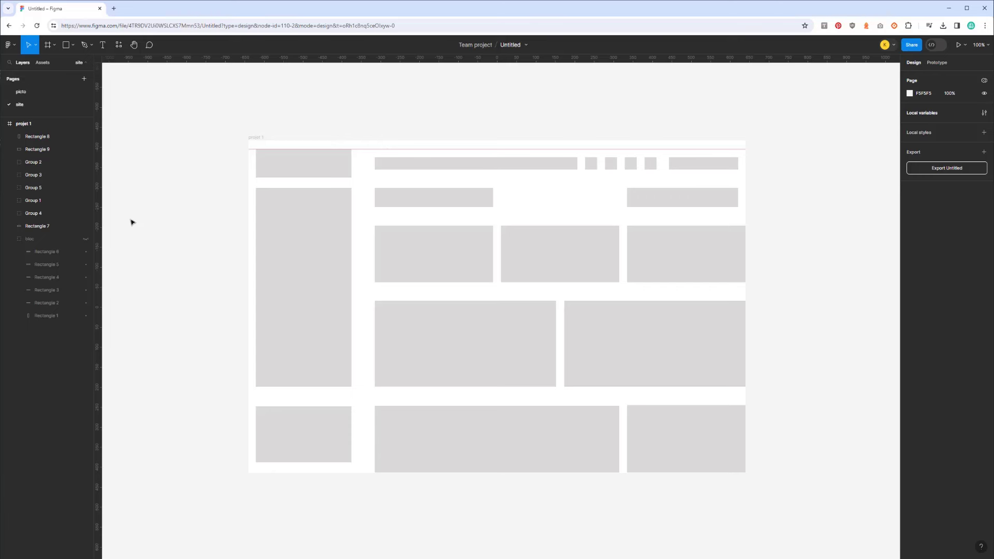
Draw a 1016×831 grey rectangle over the frame's right content area beside the sidebar
{"action": "left_click", "coordinate": [45, 63]}
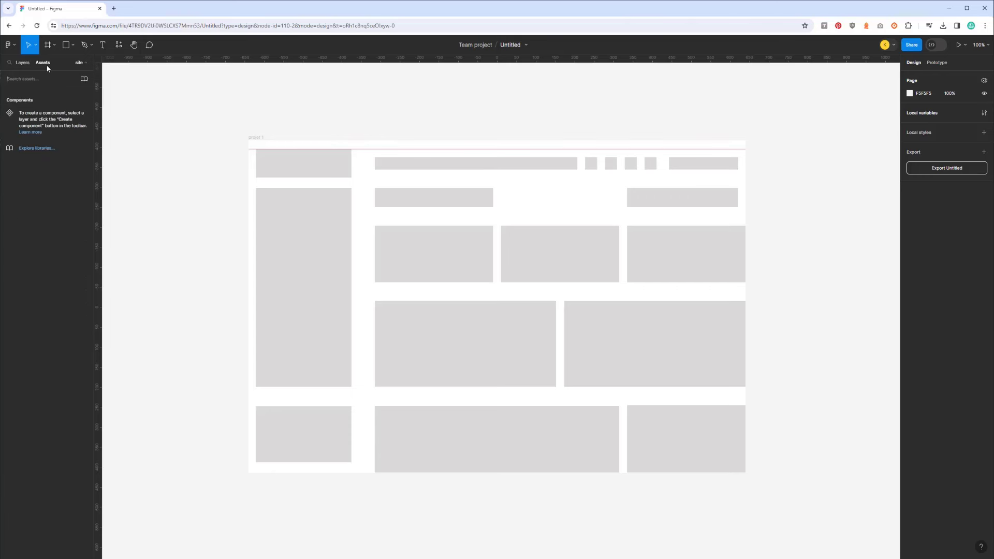
{"action": "left_click", "coordinate": [24, 64]}
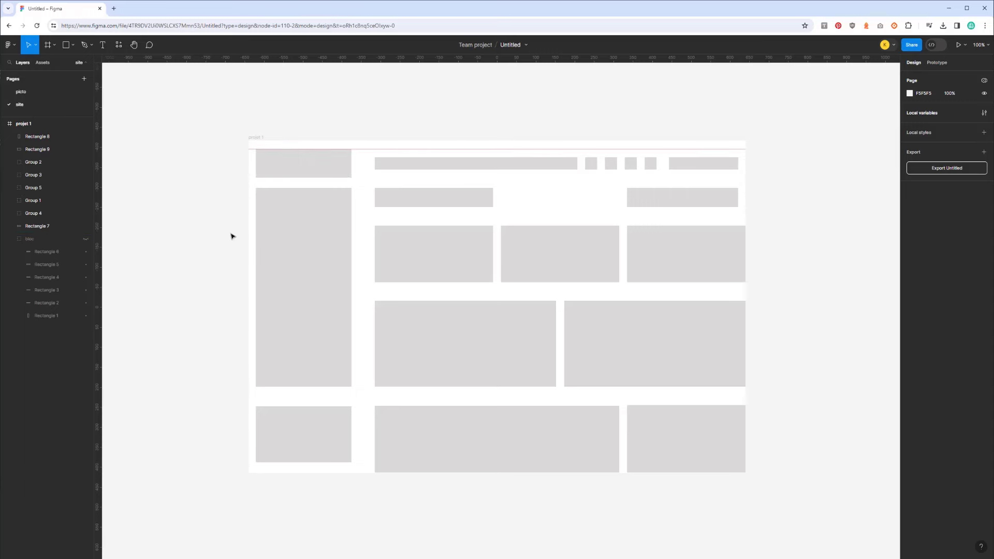
{"action": "scroll", "coordinate": [245, 258], "scroll_direction": "down", "scroll_amount": 1}
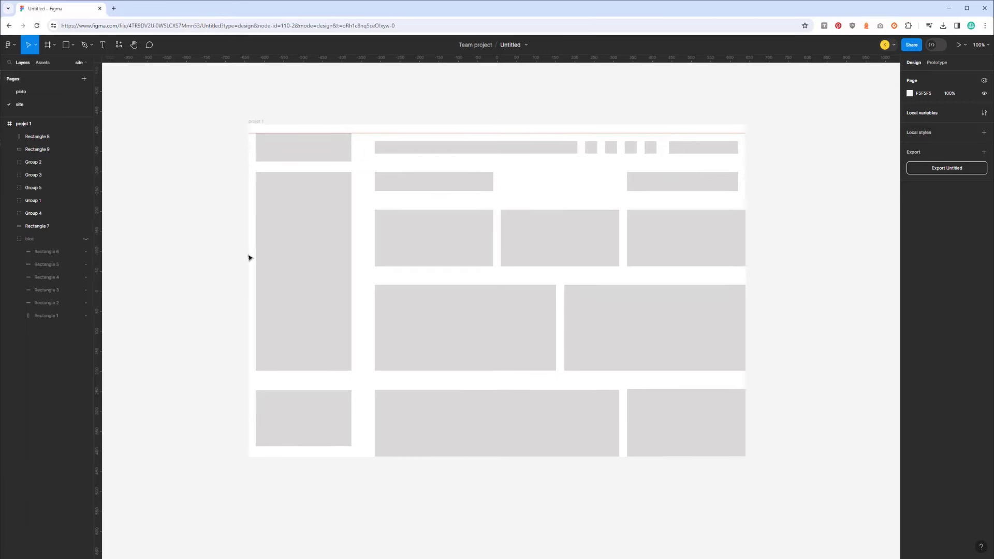
{"action": "scroll", "coordinate": [249, 258], "scroll_direction": "up", "scroll_amount": 1}
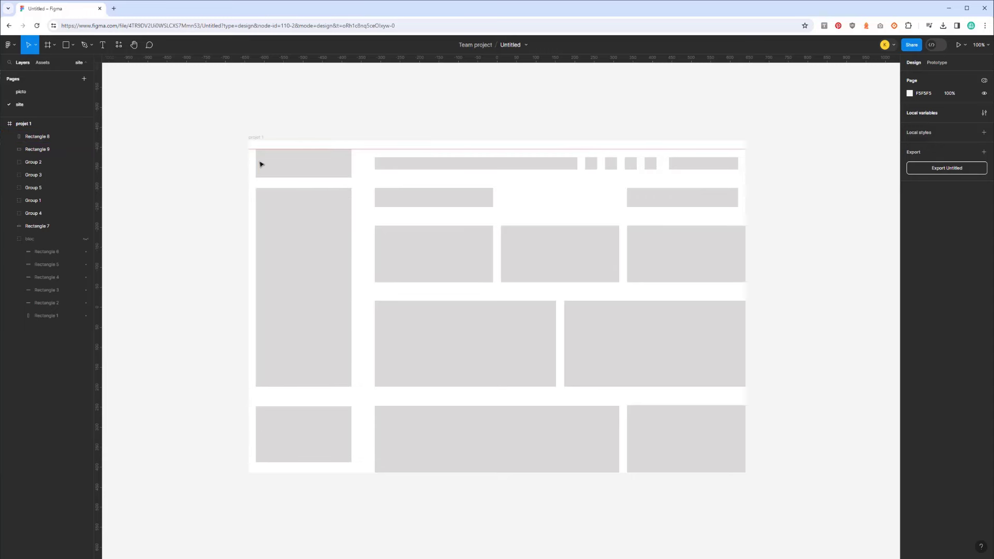
{"action": "left_click", "coordinate": [65, 45]}
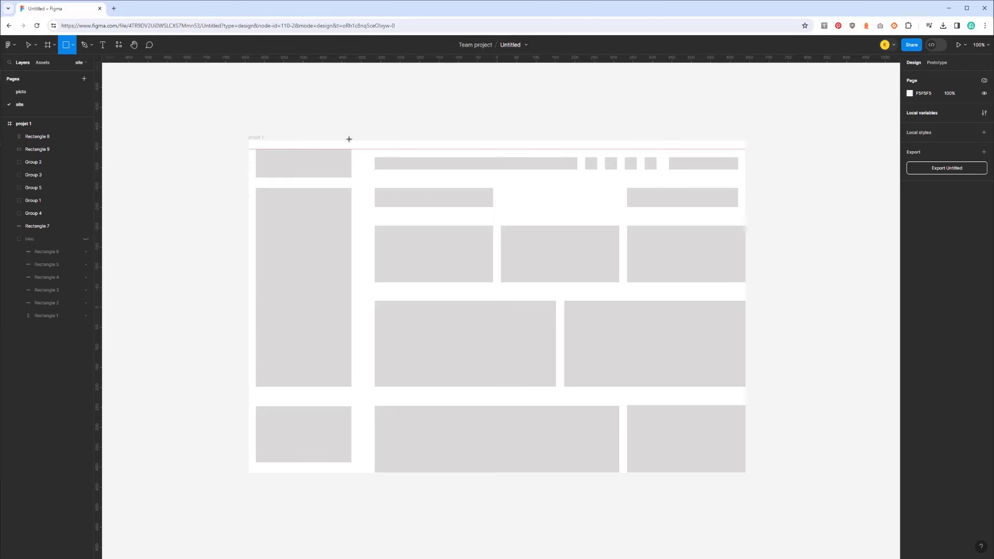
{"action": "mouse_move", "coordinate": [350, 141]}
{"action": "left_mouse_down"}
{"action": "mouse_move", "coordinate": [657, 440]}
{"action": "mouse_move", "coordinate": [746, 474]}
{"action": "left_mouse_up"}
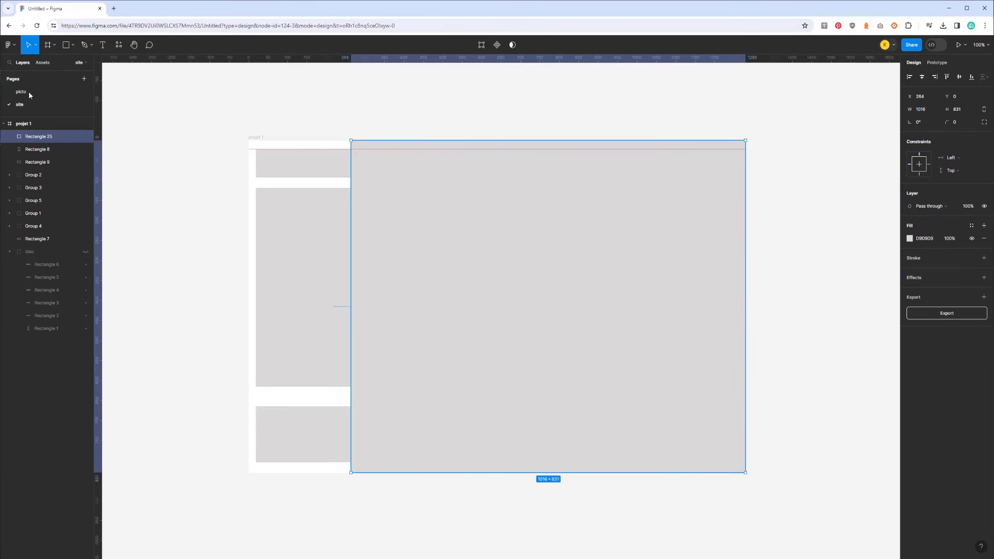
{"action": "left_click", "coordinate": [36, 149]}
Group Rectangle 8 through Rectangle 7 and move Rectangle 25 below bloc, behind them
{"action": "left_click", "coordinate": [35, 244], "text": "shift"}
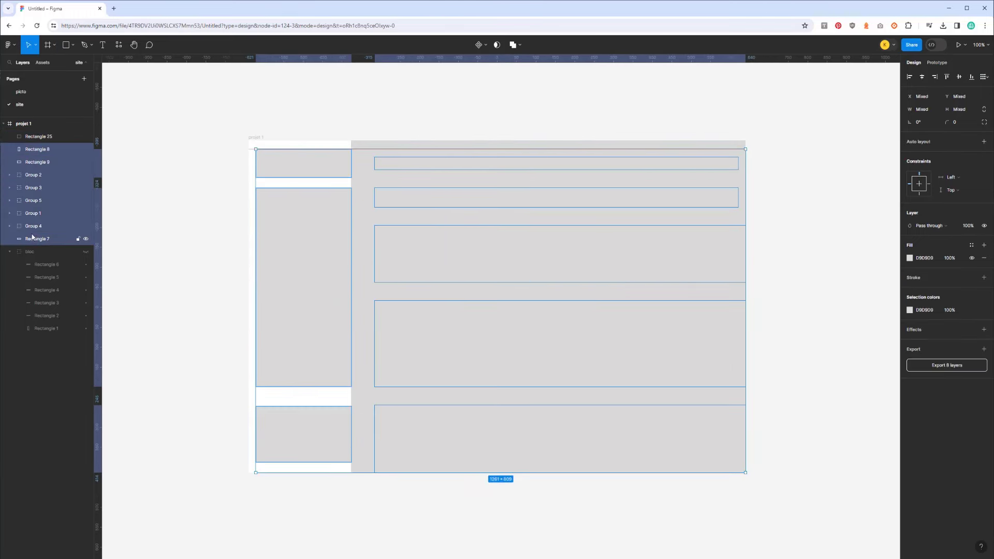
{"action": "key", "text": "ctrl+g"}
{"action": "left_click", "coordinate": [10, 162]}
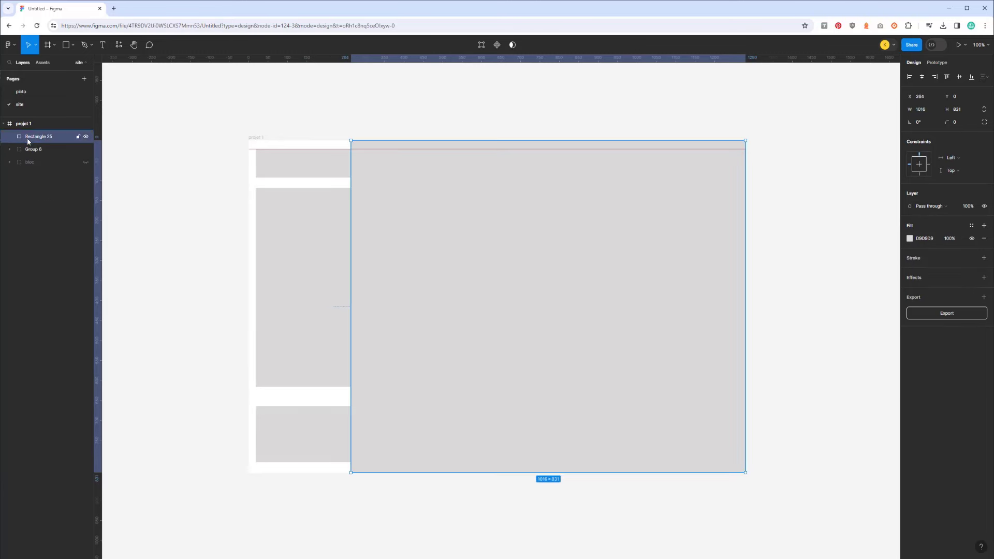
{"action": "left_click_drag", "start_coordinate": [27, 137], "coordinate": [32, 165]}
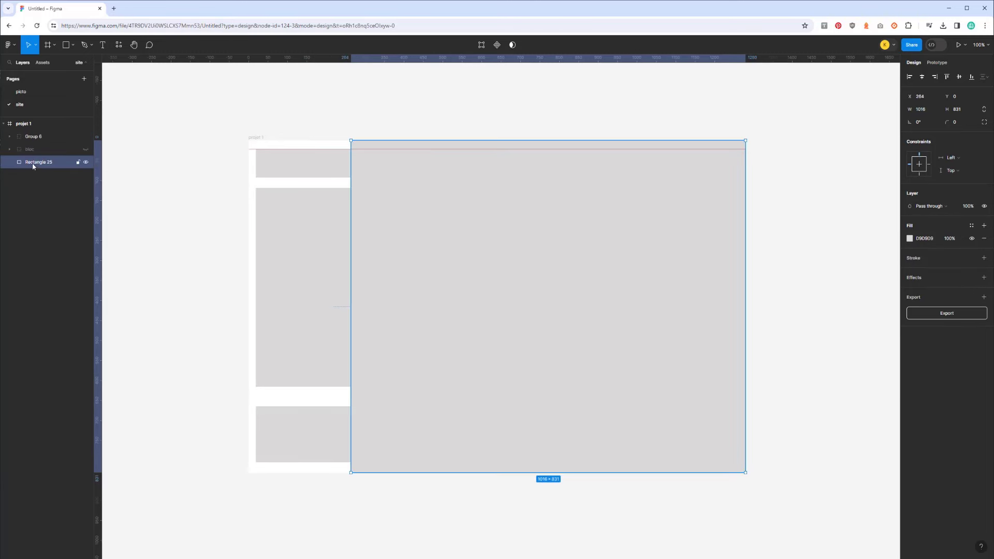
Give Rectangle 25 a very pale lavender fill of F7F4FA
{"action": "left_click", "coordinate": [910, 238]}
{"action": "left_click_drag", "start_coordinate": [823, 294], "coordinate": [806, 272]}
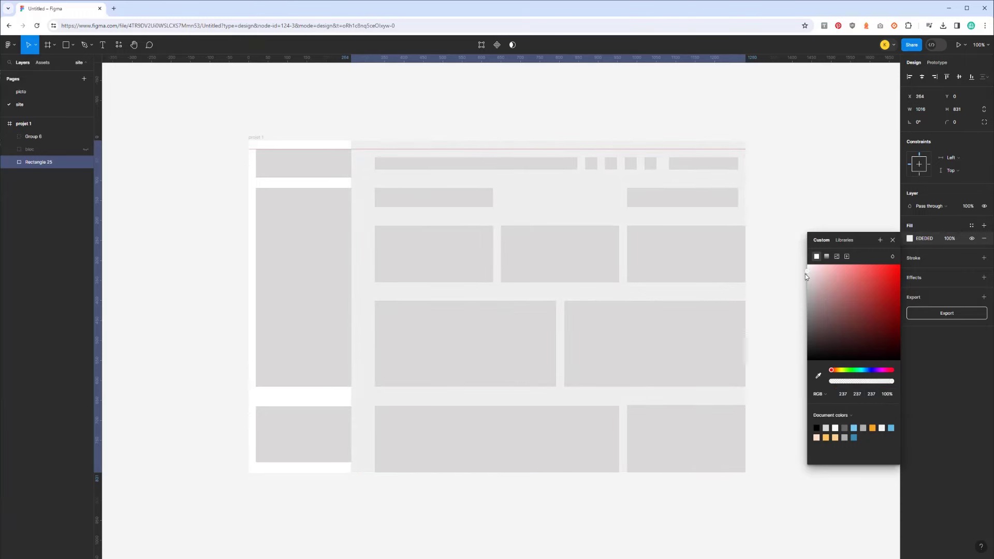
{"action": "left_click", "coordinate": [294, 146]}
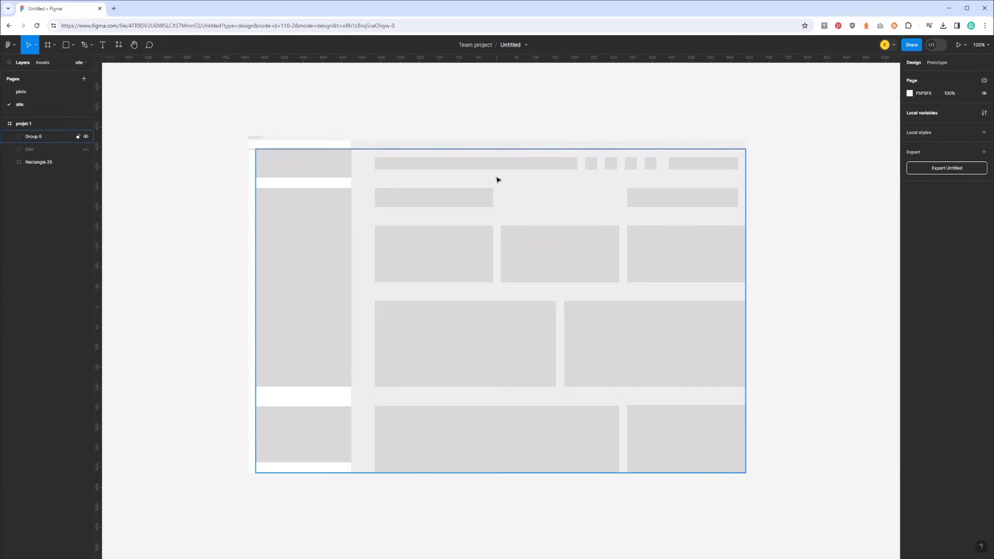
{"action": "left_click", "coordinate": [615, 213]}
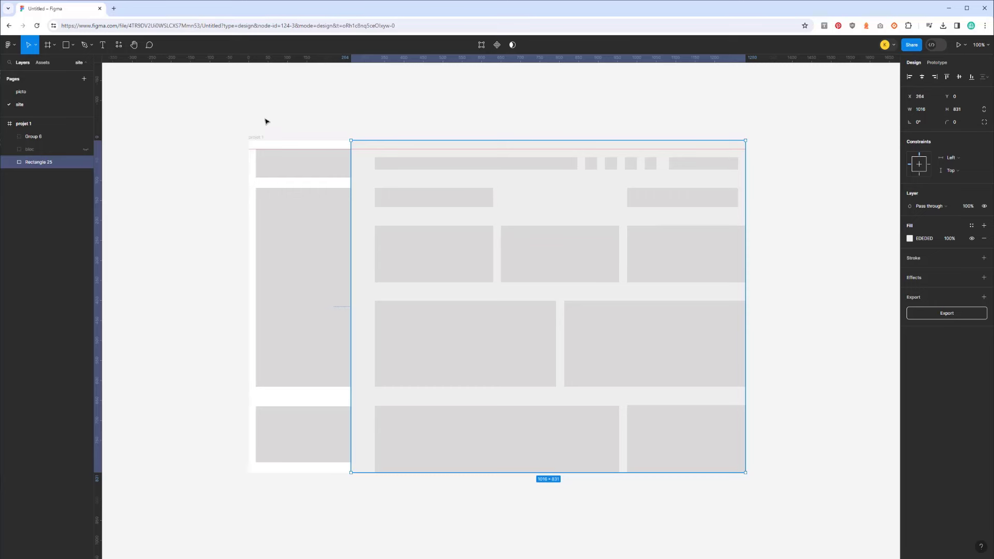
{"action": "left_click", "coordinate": [909, 238]}
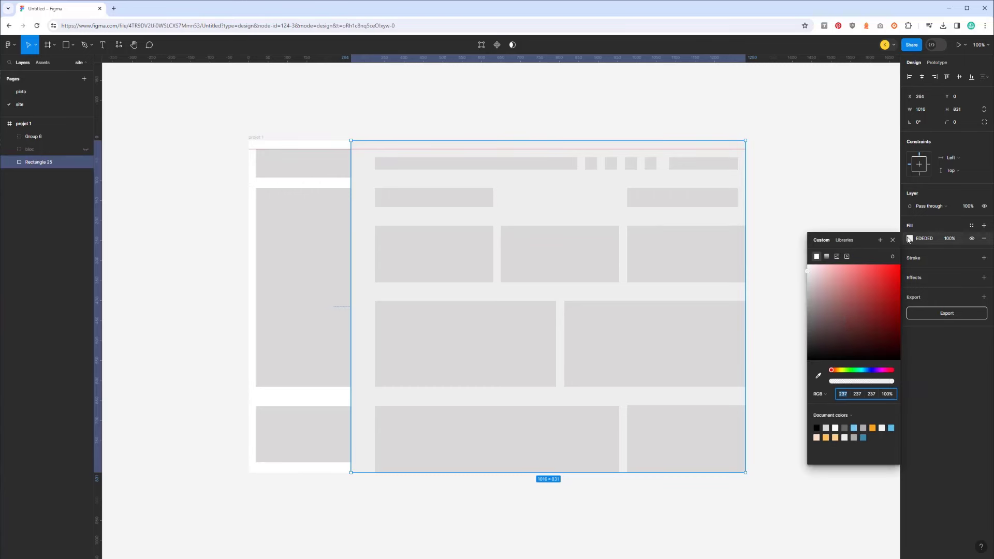
{"action": "left_click_drag", "start_coordinate": [849, 369], "coordinate": [864, 371]}
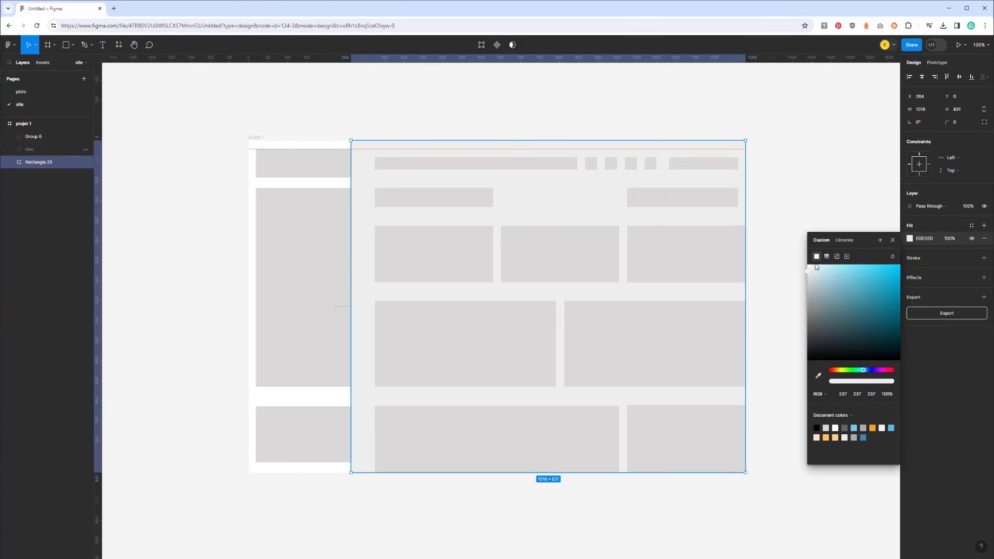
{"action": "left_click_drag", "start_coordinate": [816, 267], "coordinate": [812, 274]}
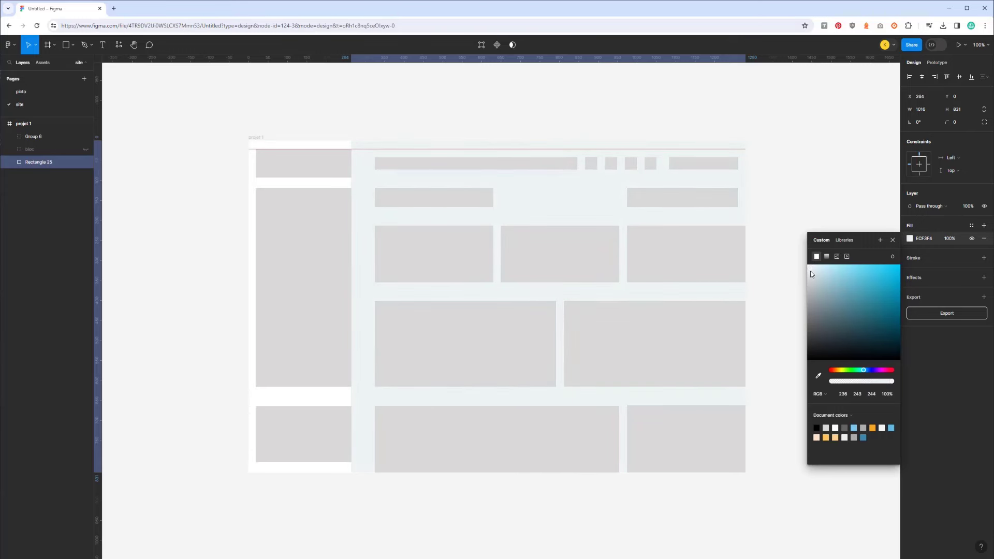
{"action": "left_click_drag", "start_coordinate": [864, 369], "coordinate": [876, 370]}
{"action": "left_click", "coordinate": [812, 268]}
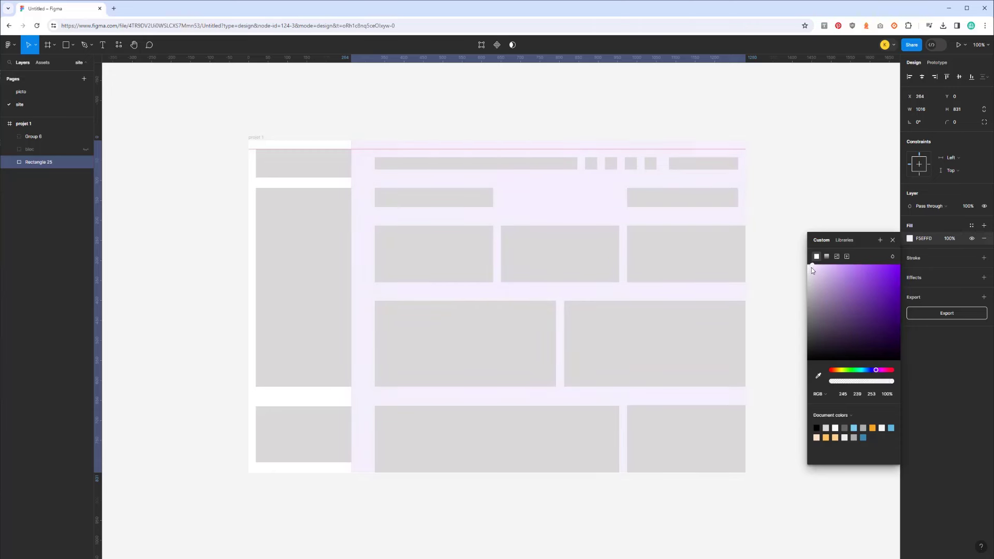
{"action": "left_click_drag", "start_coordinate": [812, 269], "coordinate": [809, 269]}
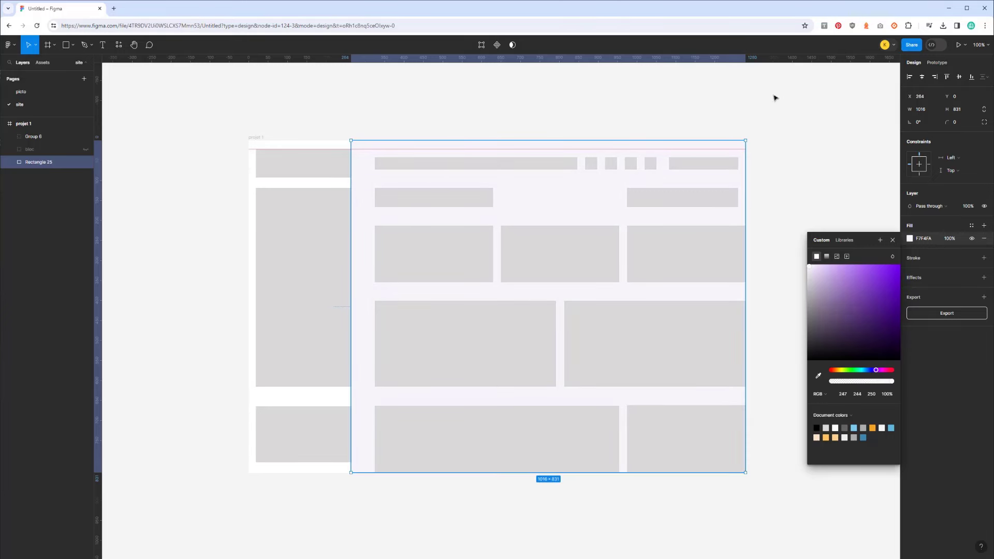
{"action": "left_click", "coordinate": [269, 132]}
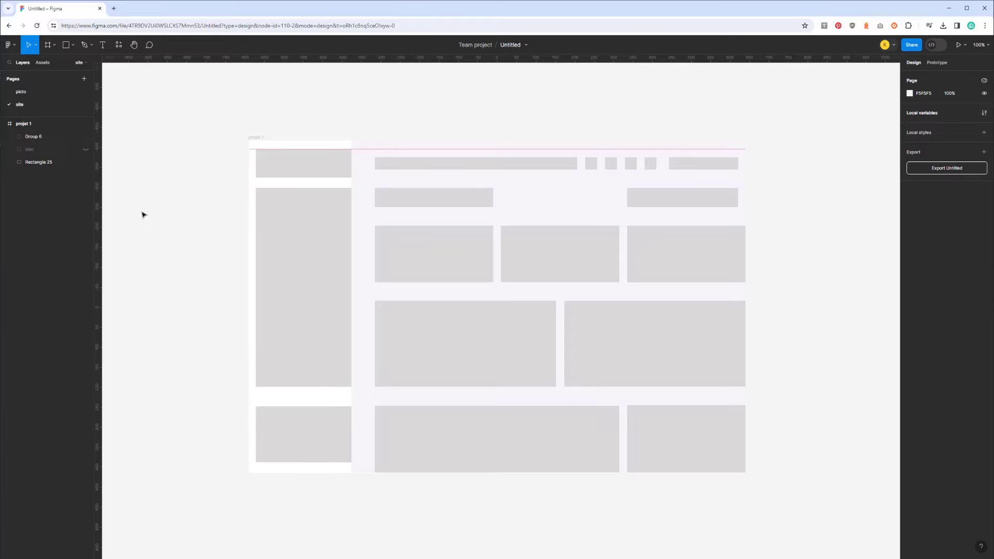
Narrow the sidebar blocks inside the group from 246 to 224 wide
{"action": "left_click", "coordinate": [336, 180]}
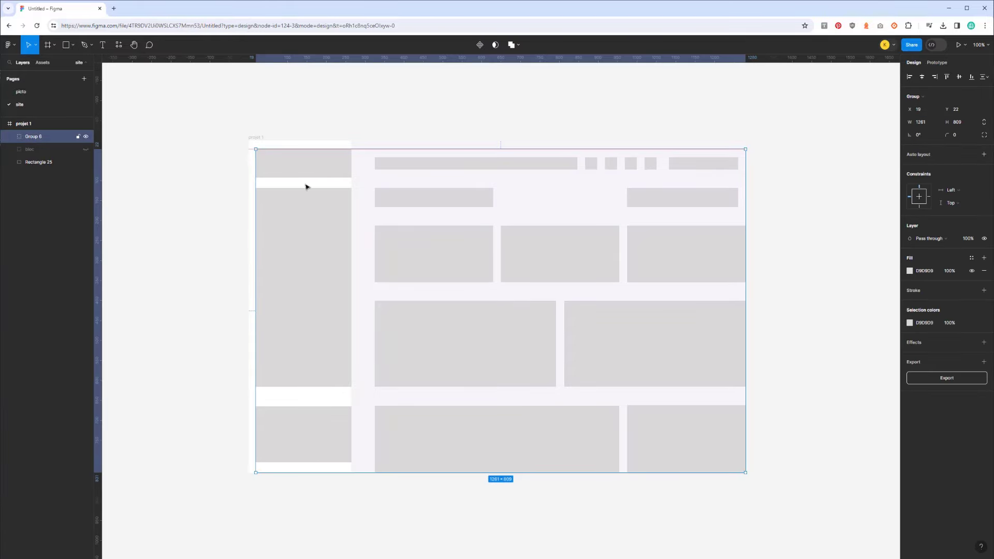
{"action": "double_click", "coordinate": [281, 166]}
{"action": "left_click", "coordinate": [308, 224], "text": "shift"}
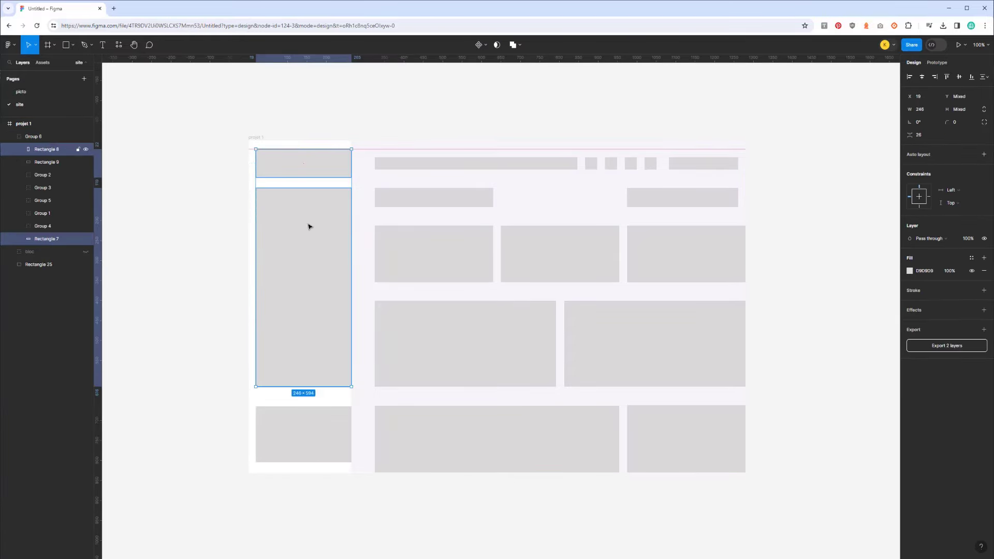
{"action": "left_click", "coordinate": [304, 431], "text": "shift"}
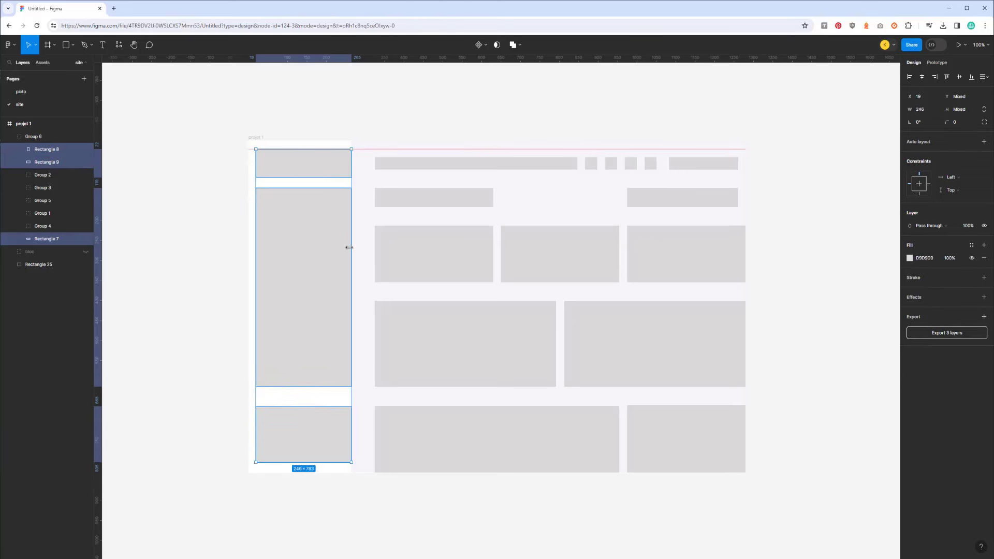
{"action": "left_click_drag", "start_coordinate": [349, 248], "coordinate": [343, 248]}
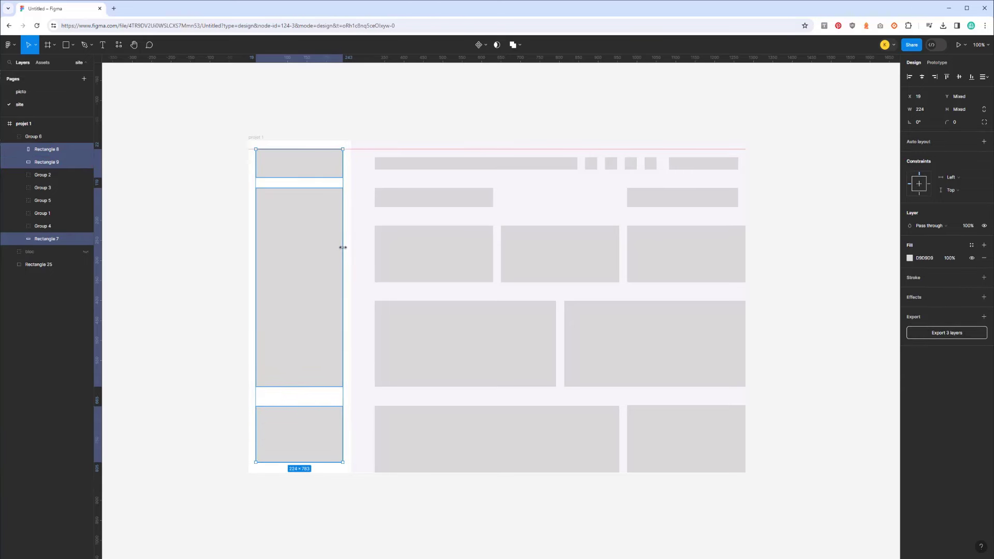
{"action": "left_click", "coordinate": [189, 222]}
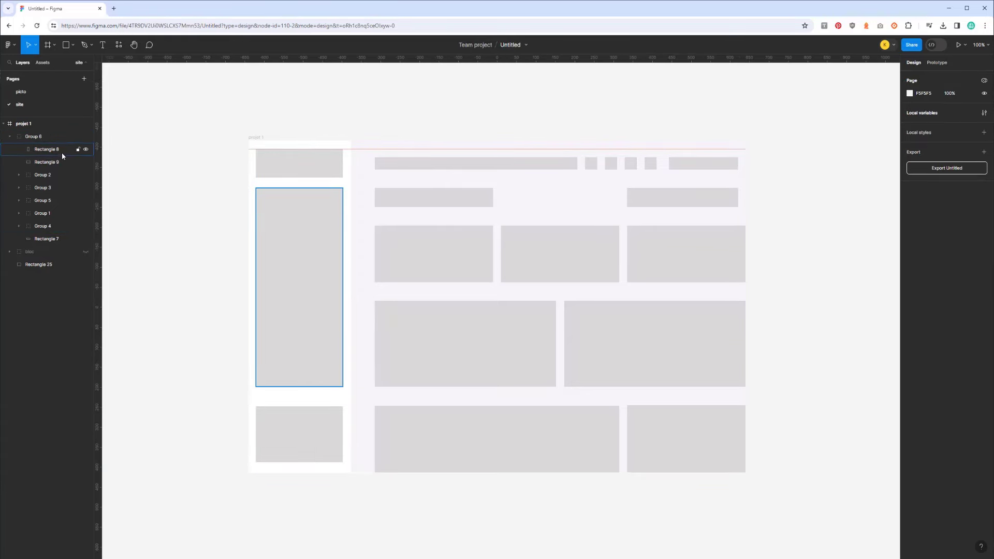
Rename Group 6 to 'wireframe' and lock it with Ctrl+Shift+L
{"action": "left_click", "coordinate": [9, 136]}
{"action": "double_click", "coordinate": [34, 138]}
{"action": "type", "text": "wirefra"}
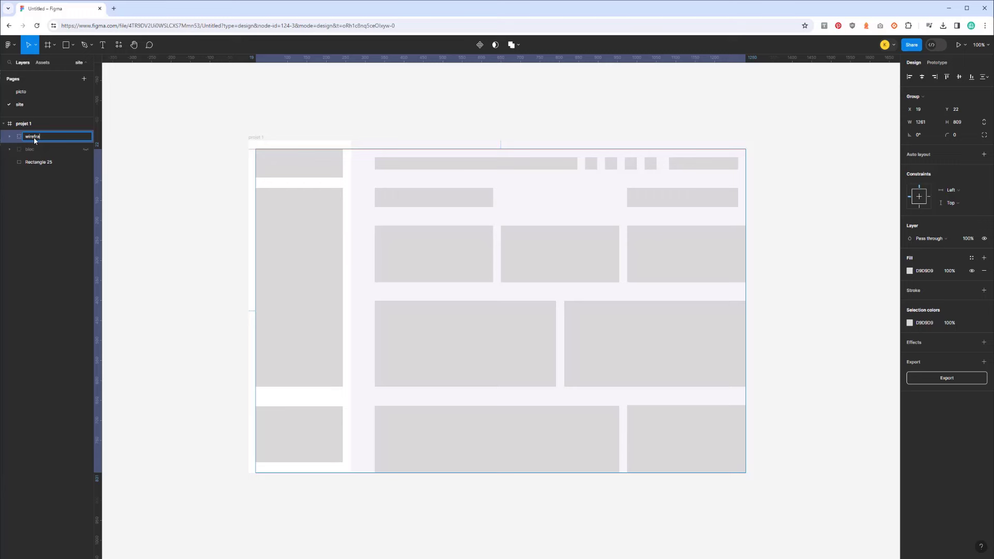
{"action": "type", "text": "me"}
{"action": "key", "text": "Return"}
{"action": "key", "text": "ctrl+shift+l"}
{"action": "left_click", "coordinate": [61, 162]}
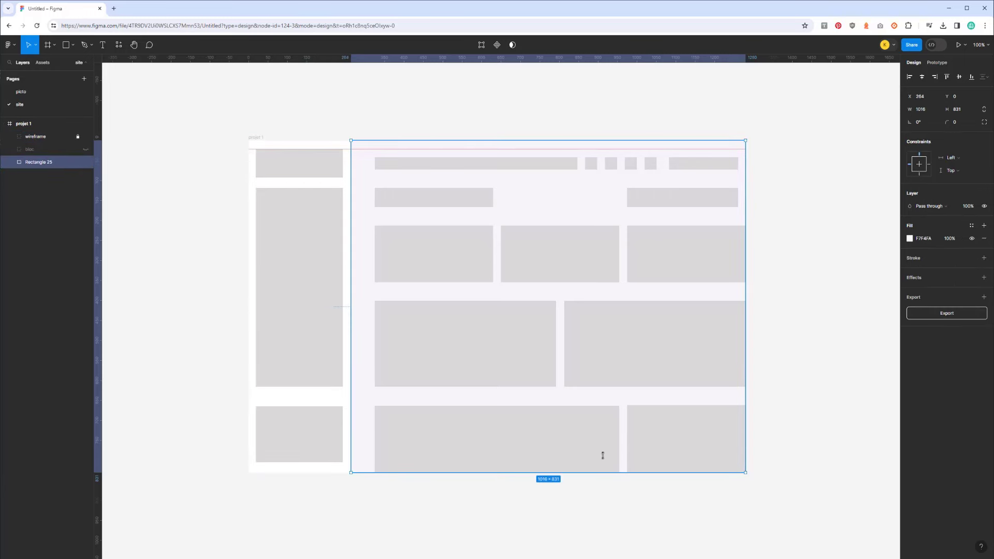
{"action": "left_click", "coordinate": [415, 501]}
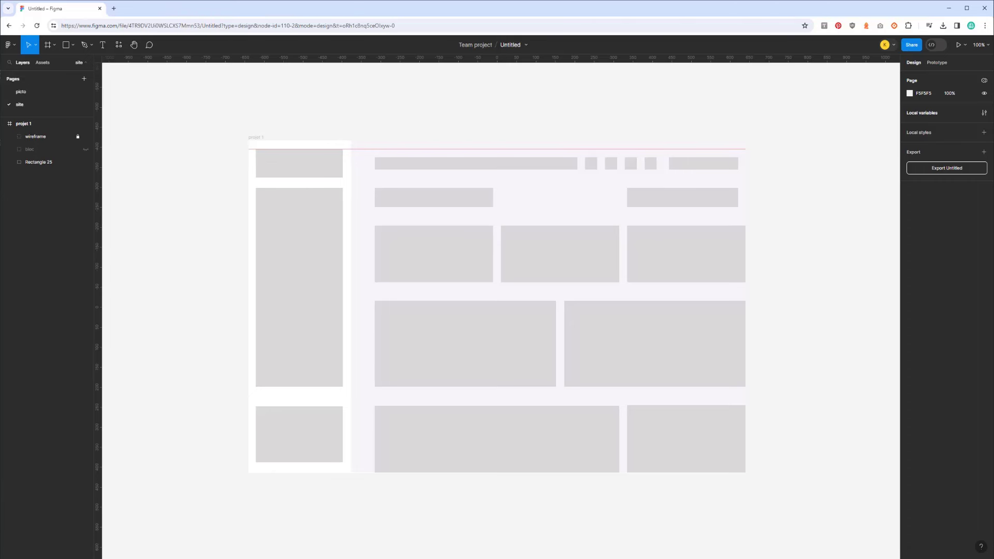
Add a 'TUTO' text layer in the top sidebar block
{"action": "key", "text": "t"}
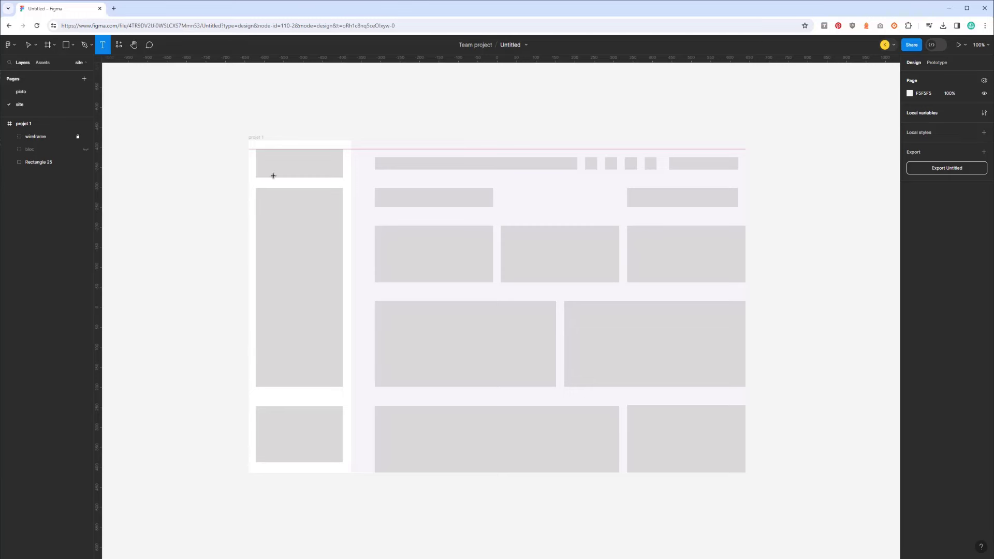
{"action": "left_click", "coordinate": [268, 164]}
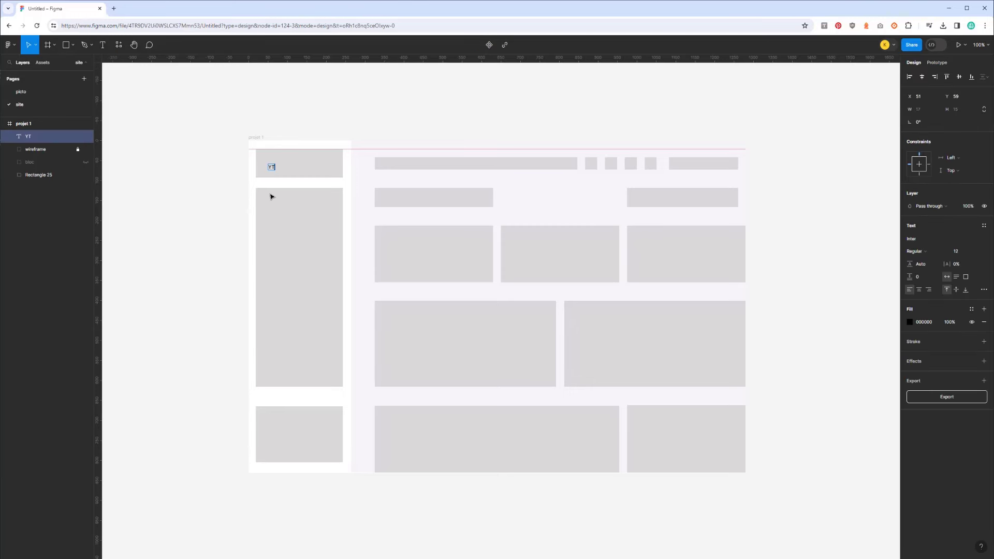
{"action": "type", "text": "TU"}
{"action": "key", "text": "Return"}
{"action": "key", "text": "BackSpace"}
{"action": "key", "text": "BackSpace"}
{"action": "key", "text": "BackSpace"}
{"action": "key", "text": "BackSpace"}
{"action": "key", "text": "BackSpace"}
{"action": "key", "text": "BackSpace"}
{"action": "scroll", "coordinate": [272, 196], "scroll_direction": "up", "scroll_amount": 1}
{"action": "key", "text": "Escape"}
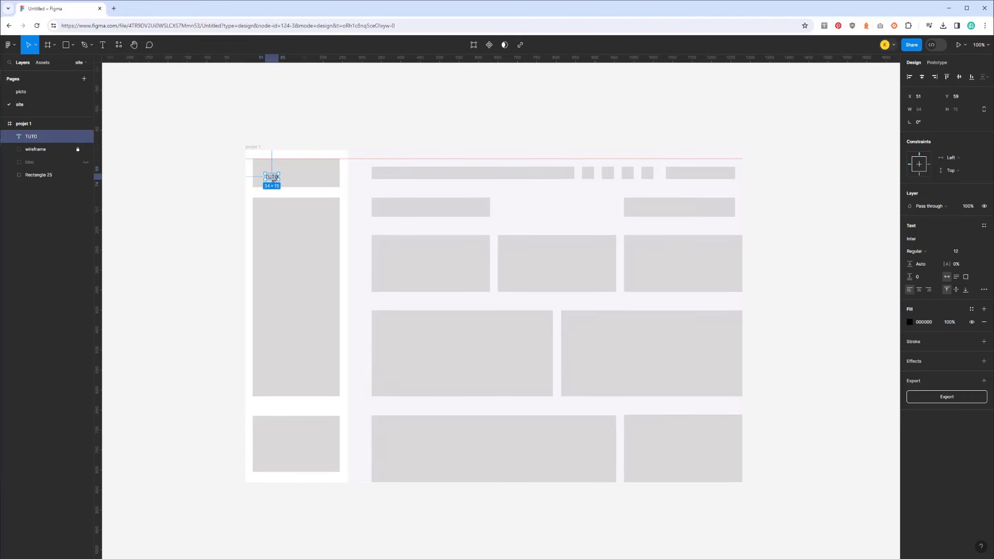
{"action": "left_click_drag", "start_coordinate": [270, 177], "coordinate": [263, 170]}
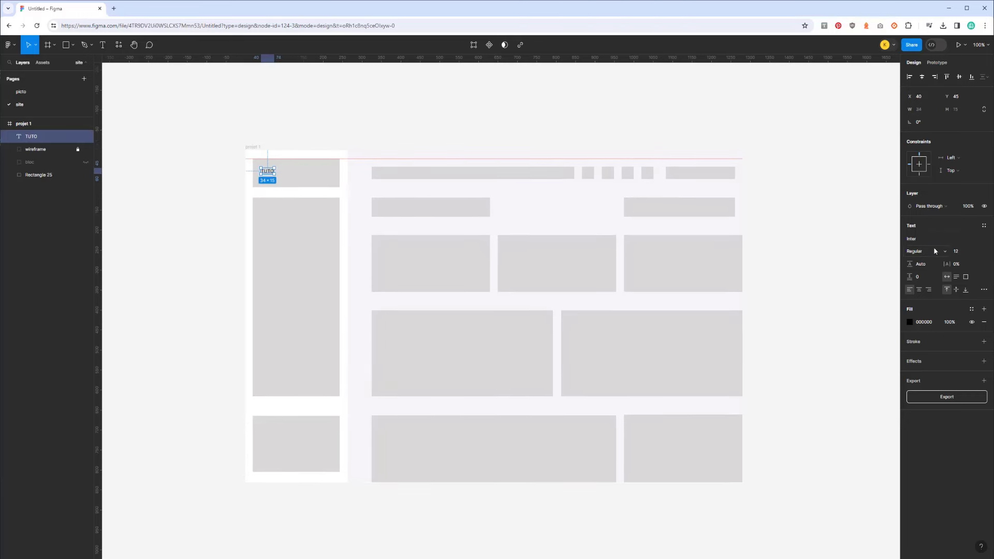
Set TUTO to Inter Black, size 32, and nudge it into the top-left corner
{"action": "left_click", "coordinate": [931, 250]}
{"action": "left_click", "coordinate": [964, 298]}
{"action": "left_click", "coordinate": [957, 252]}
{"action": "type", "text": "32"}
{"action": "key", "text": "Return"}
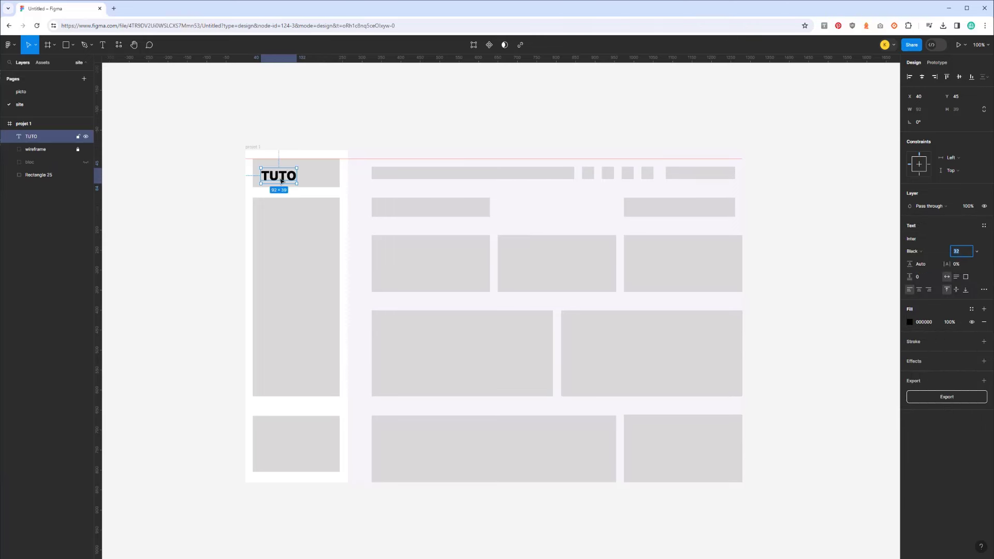
{"action": "left_click_drag", "start_coordinate": [283, 182], "coordinate": [277, 175]}
{"action": "key", "text": "shift+Left"}
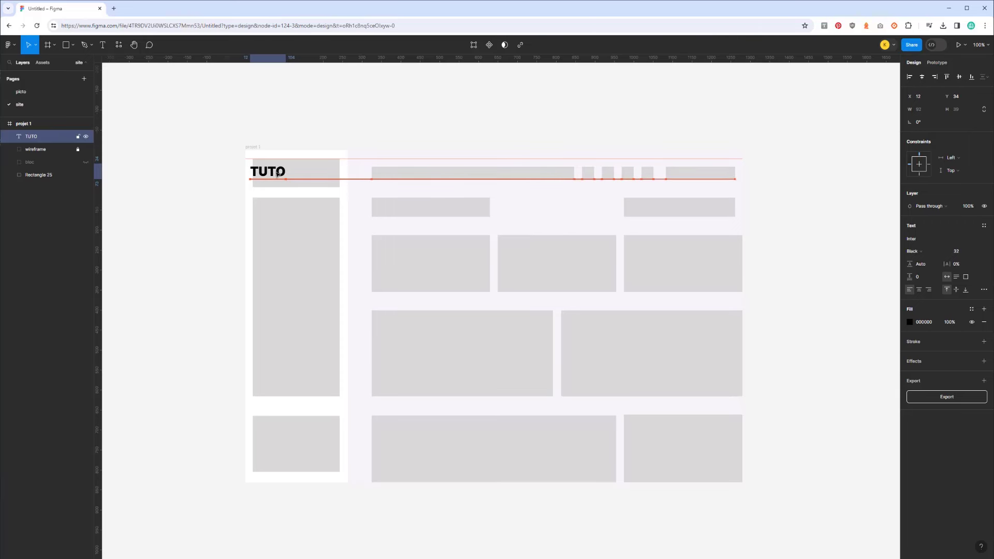
{"action": "key", "text": "Left"}
{"action": "key", "text": "Left"}
{"action": "key", "text": "Left"}
{"action": "key", "text": "shift+Up"}
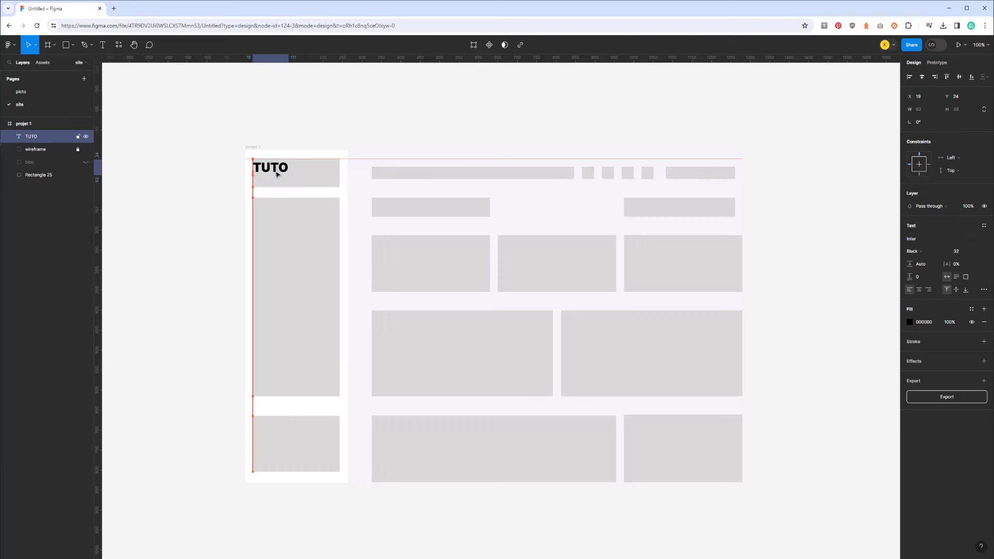
{"action": "key", "text": "Up"}
{"action": "key", "text": "Up"}
{"action": "key", "text": "Up"}
{"action": "key", "text": "Up"}
{"action": "key", "text": "Up"}
{"action": "key", "text": "Up"}
{"action": "key", "text": "Up"}
{"action": "key", "text": "Up"}
{"action": "key", "text": "Up"}
{"action": "key", "text": "Escape"}
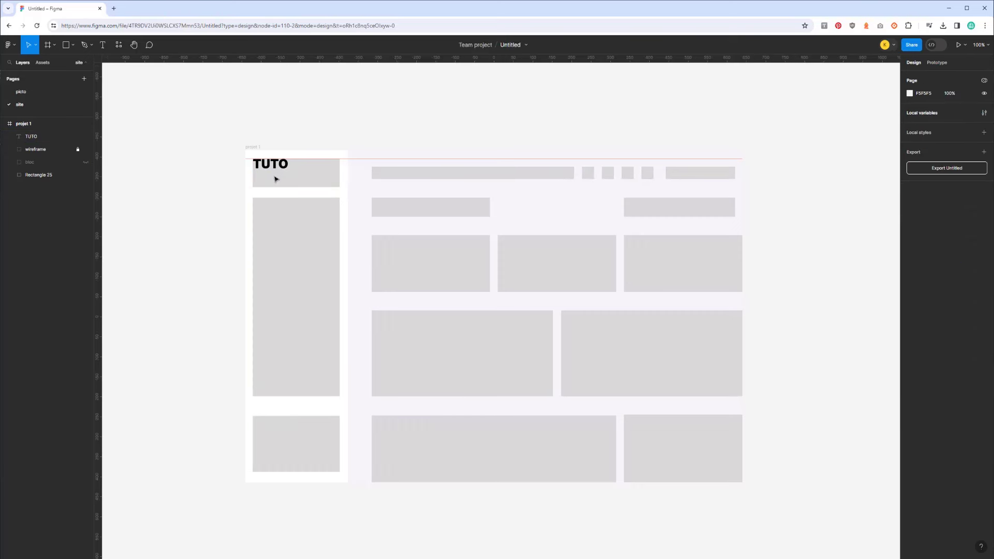
Add an 'Apprendre Figma' tagline text below the TUTO logo
{"action": "left_click", "coordinate": [102, 45]}
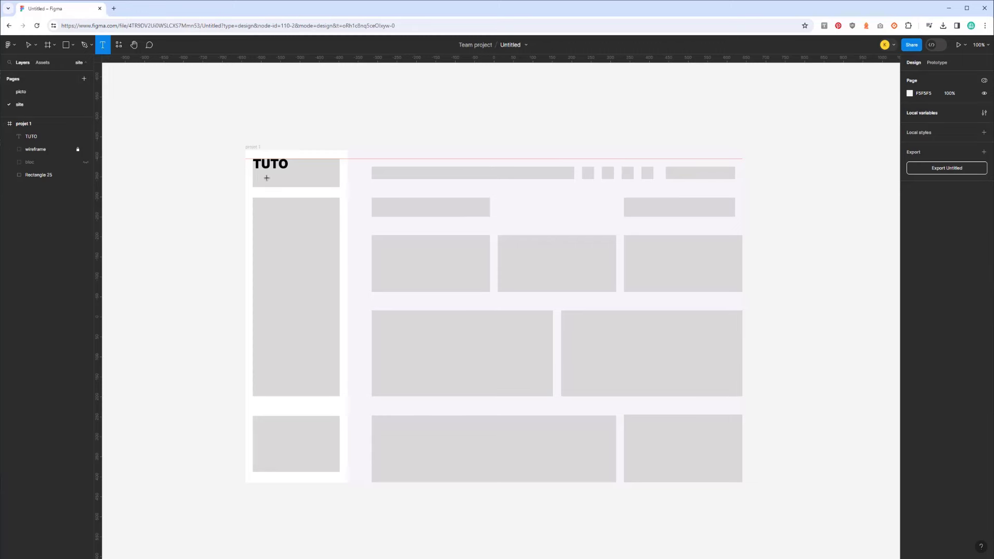
{"action": "left_click", "coordinate": [265, 179]}
{"action": "type", "text": "Apprend"}
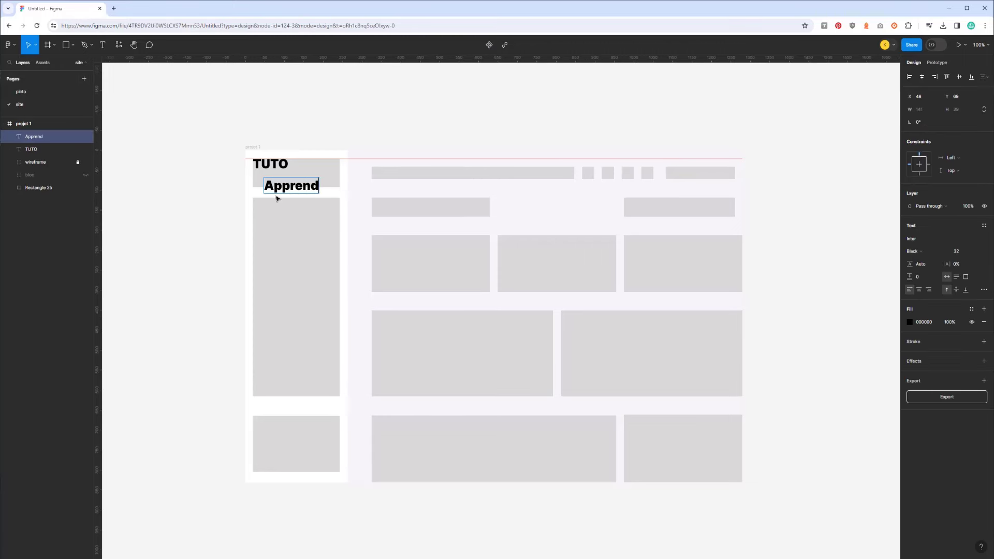
{"action": "type", "text": "re Figma"}
{"action": "scroll", "coordinate": [277, 197], "scroll_direction": "up", "scroll_amount": 3, "text": "ctrl"}
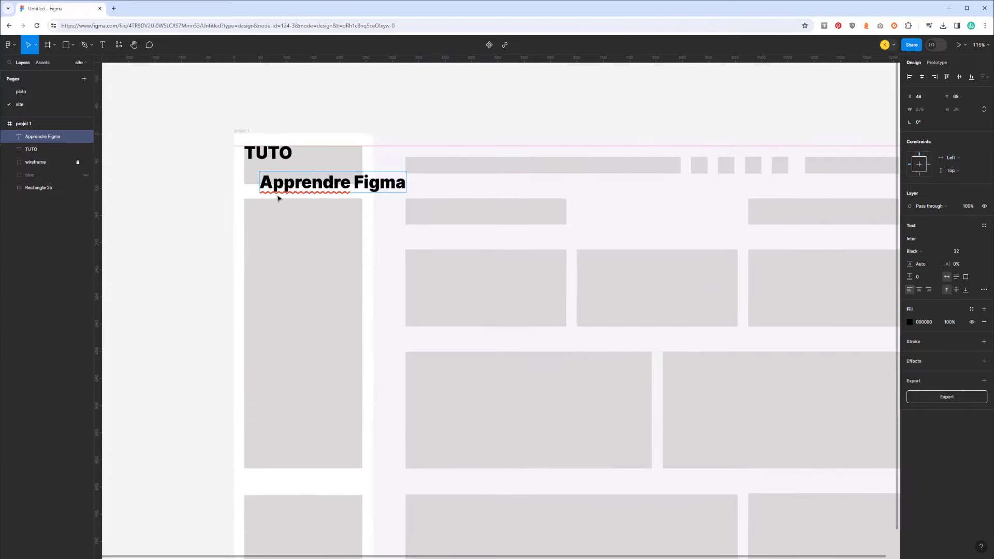
{"action": "key", "text": "ctrl+a"}
{"action": "scroll", "coordinate": [265, 201], "scroll_direction": "down", "scroll_amount": 1}
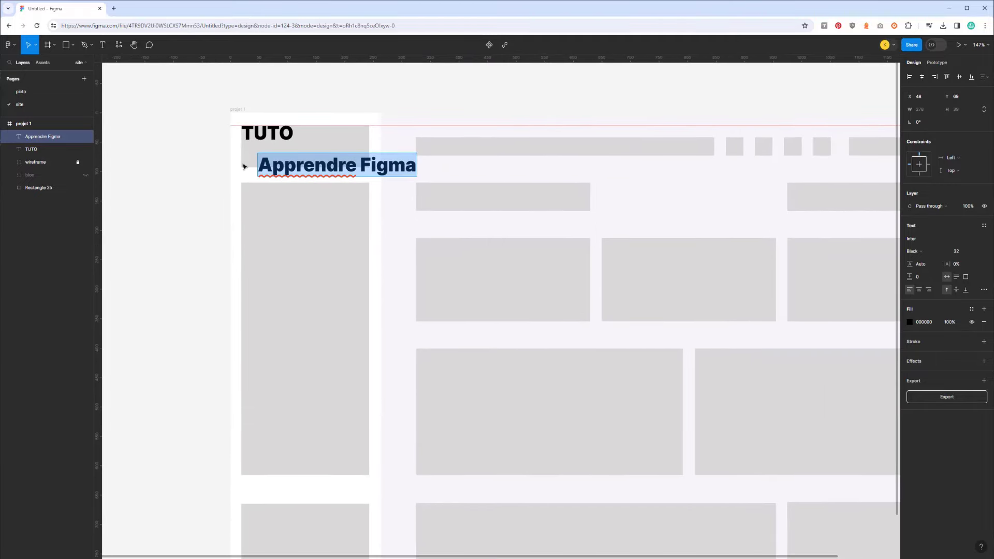
Style the tagline as Inter Medium, 12 px, light grey AEAEAE
{"action": "left_click", "coordinate": [929, 251]}
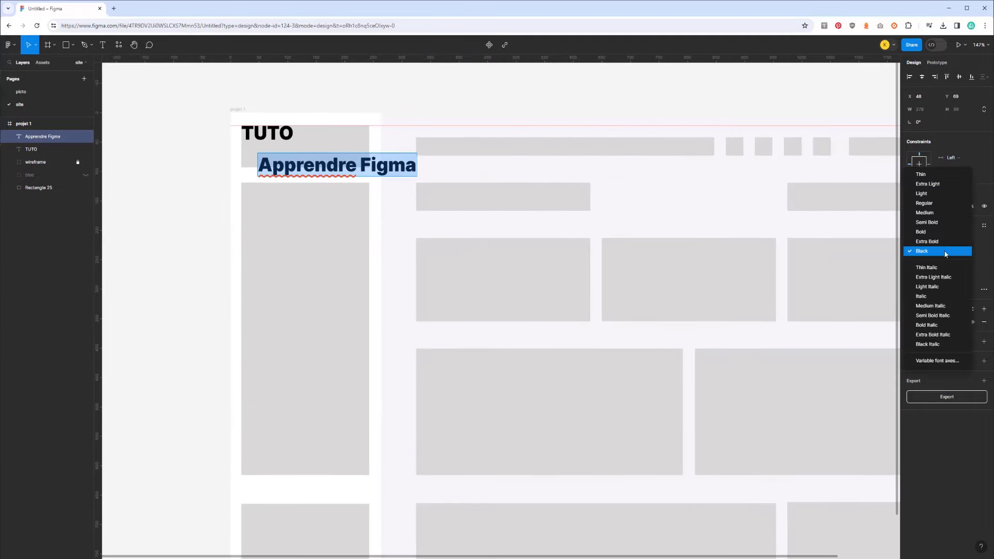
{"action": "left_click", "coordinate": [932, 212]}
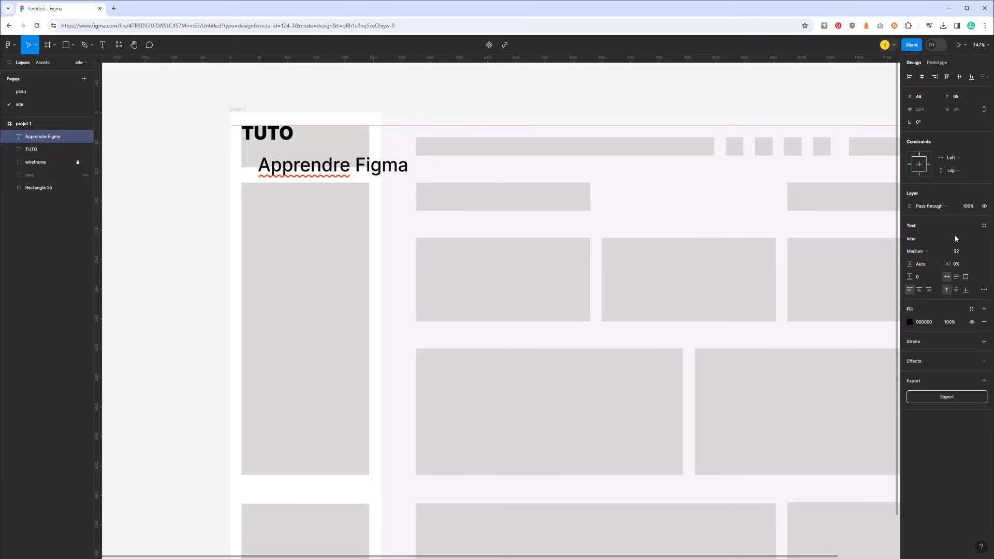
{"action": "left_click", "coordinate": [916, 251]}
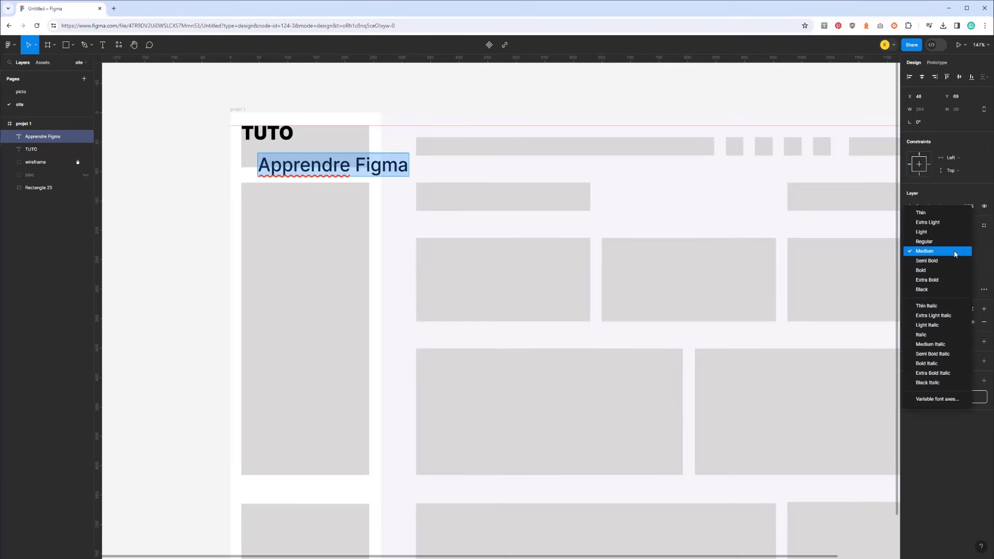
{"action": "left_click", "coordinate": [989, 248]}
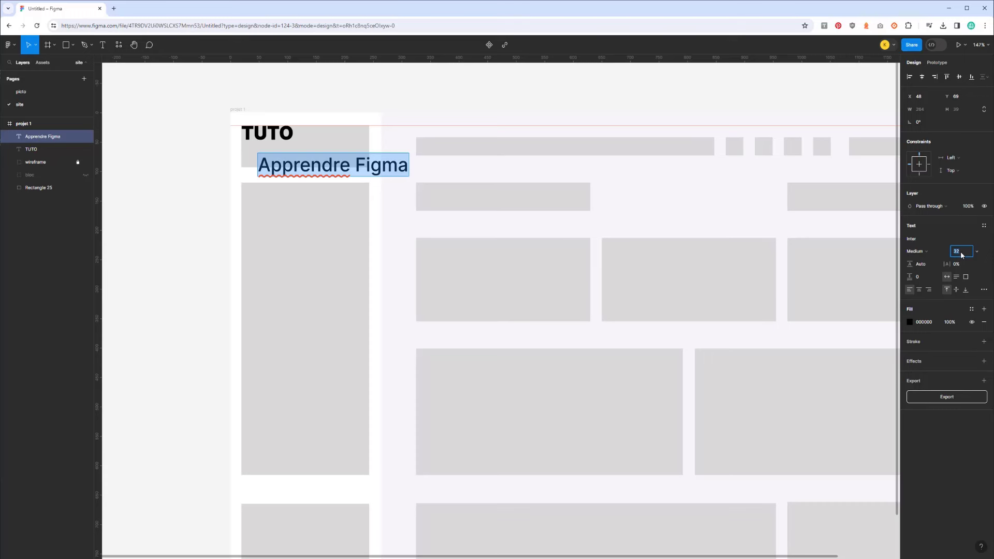
{"action": "type", "text": "12"}
{"action": "key", "text": "Return"}
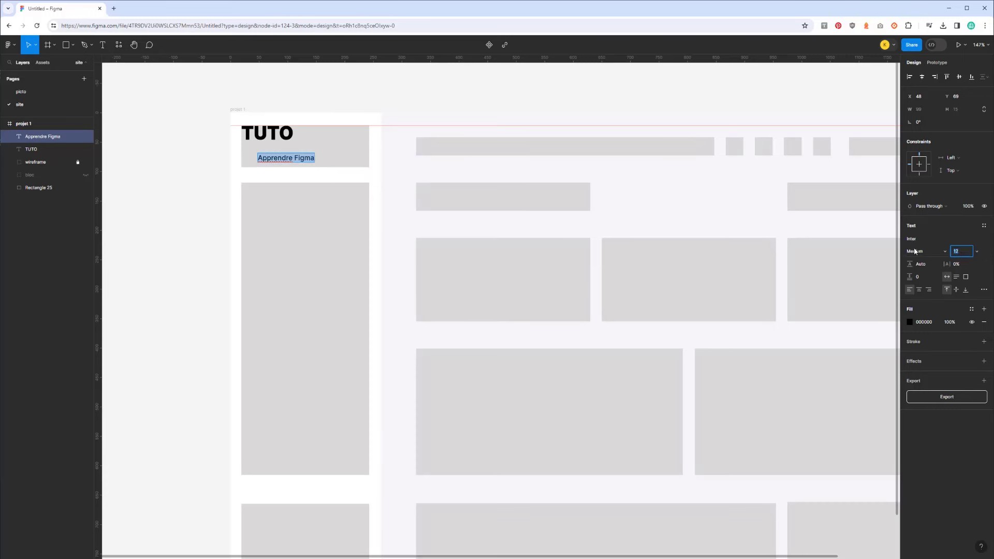
{"action": "left_click", "coordinate": [911, 321]}
{"action": "left_click_drag", "start_coordinate": [835, 356], "coordinate": [800, 381]}
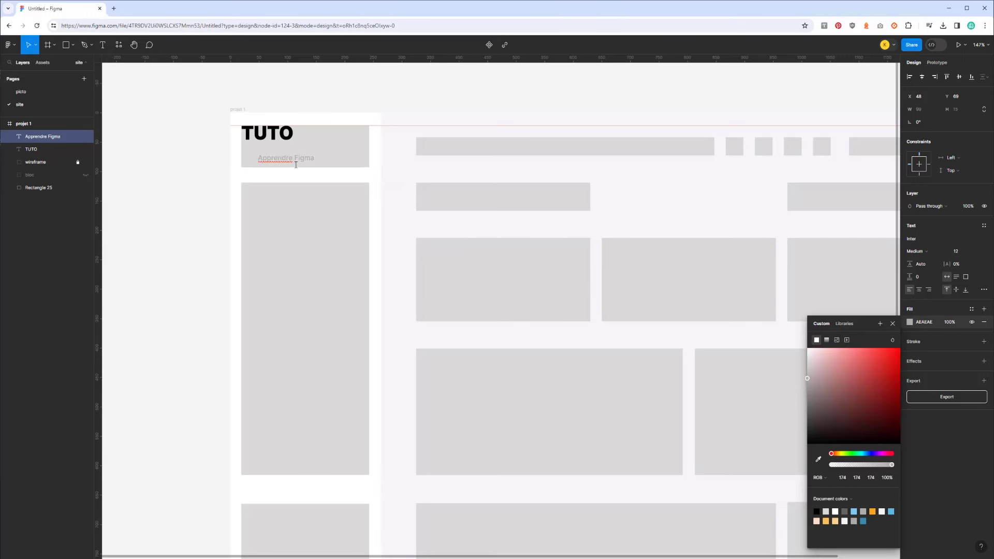
Move the tagline directly under TUTO, aligned to its left edge
{"action": "double_click", "coordinate": [289, 157]}
{"action": "right_click", "coordinate": [277, 161]}
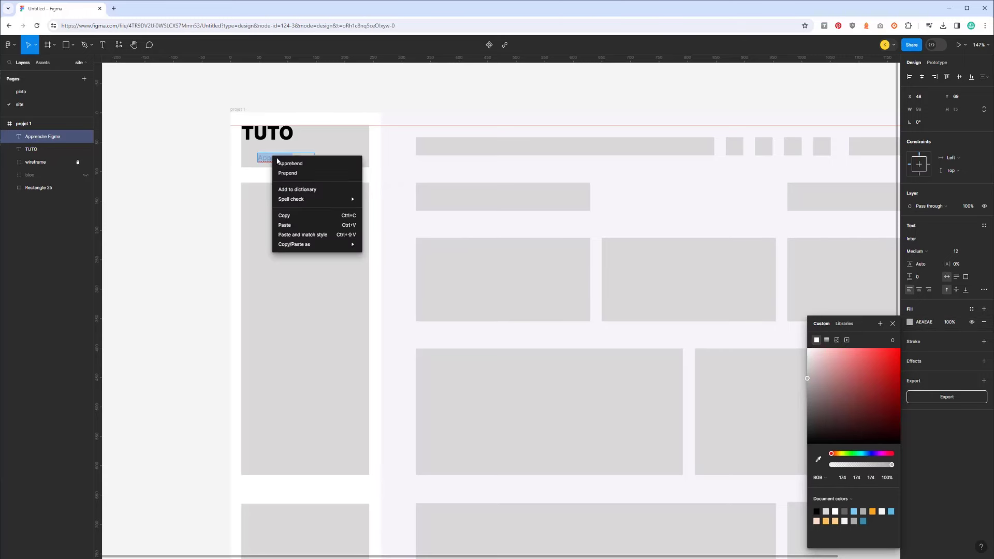
{"action": "key", "text": "Escape"}
{"action": "key", "text": "Escape"}
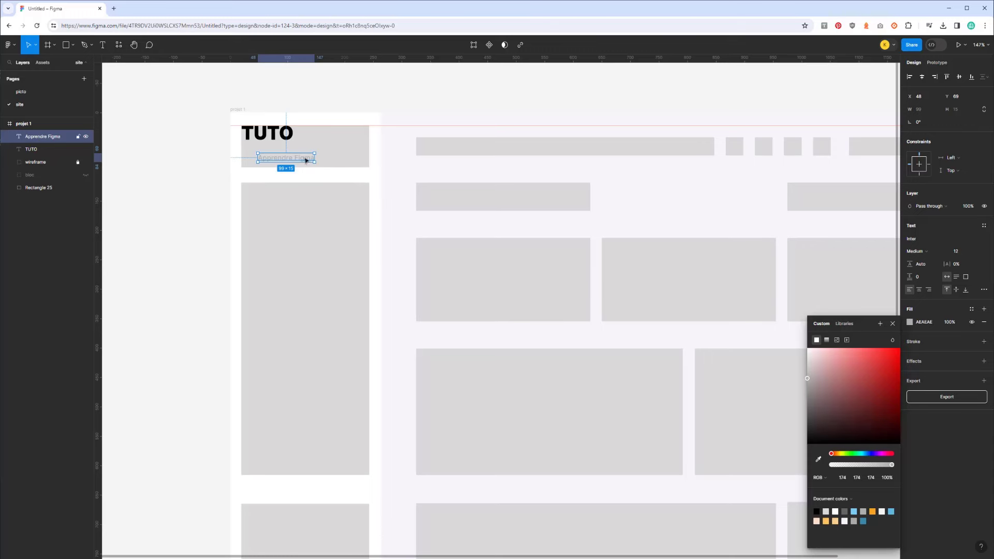
{"action": "left_click_drag", "start_coordinate": [303, 158], "coordinate": [287, 148]}
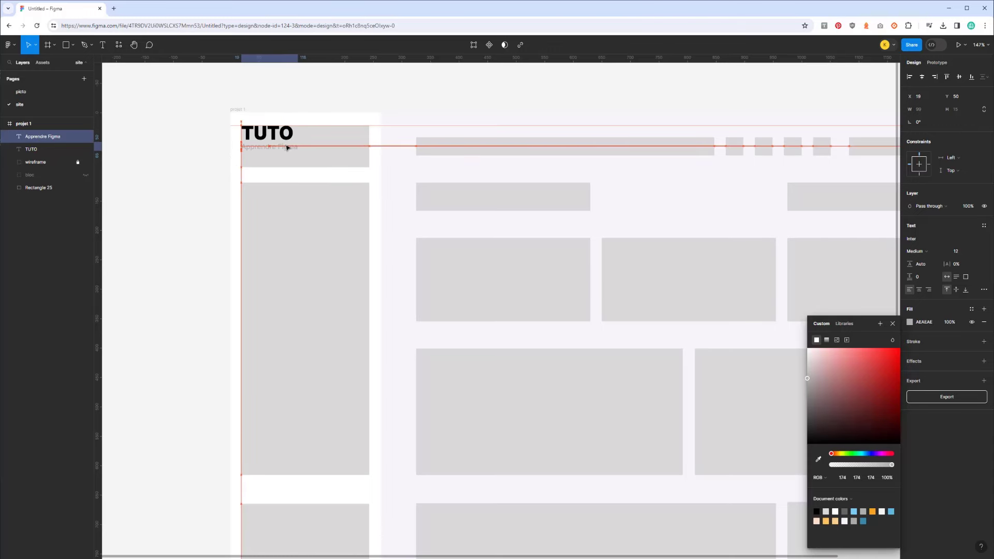
{"action": "left_click", "coordinate": [184, 192]}
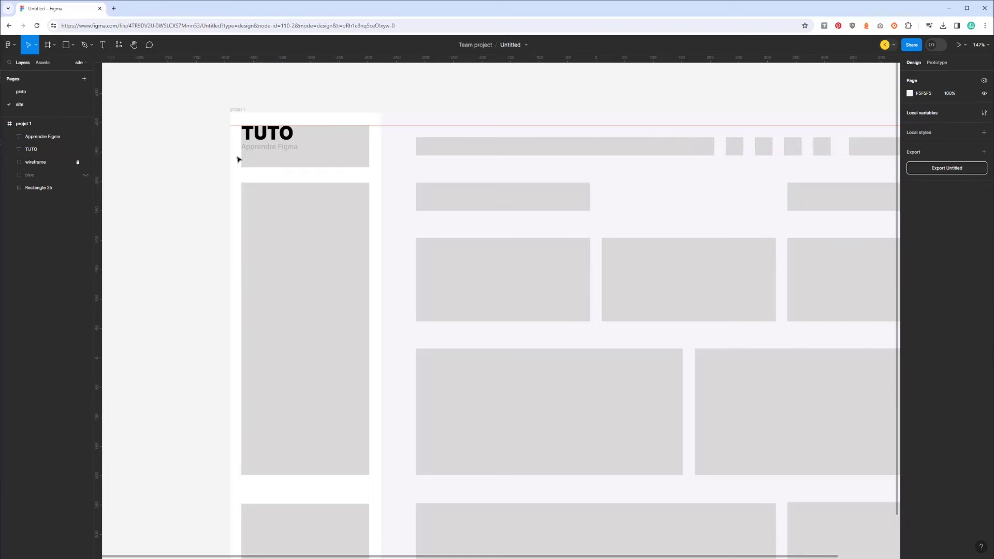
Move TUTO and the tagline together slightly lower in the top block
{"action": "left_click", "coordinate": [269, 142]}
{"action": "left_click", "coordinate": [285, 151], "text": "shift"}
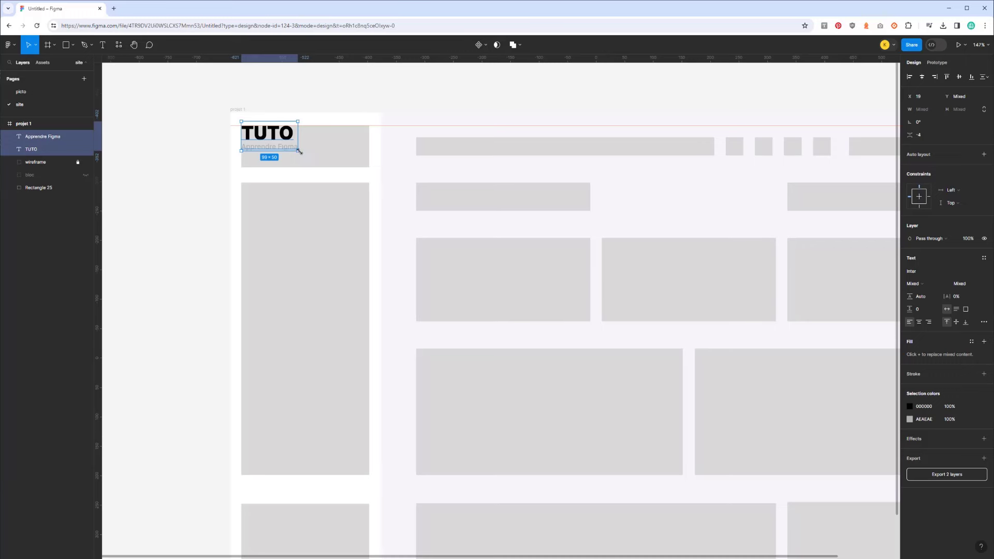
{"action": "left_click_drag", "start_coordinate": [299, 151], "coordinate": [310, 158]}
{"action": "key", "text": "ctrl+z"}
{"action": "key", "text": "shift+Down"}
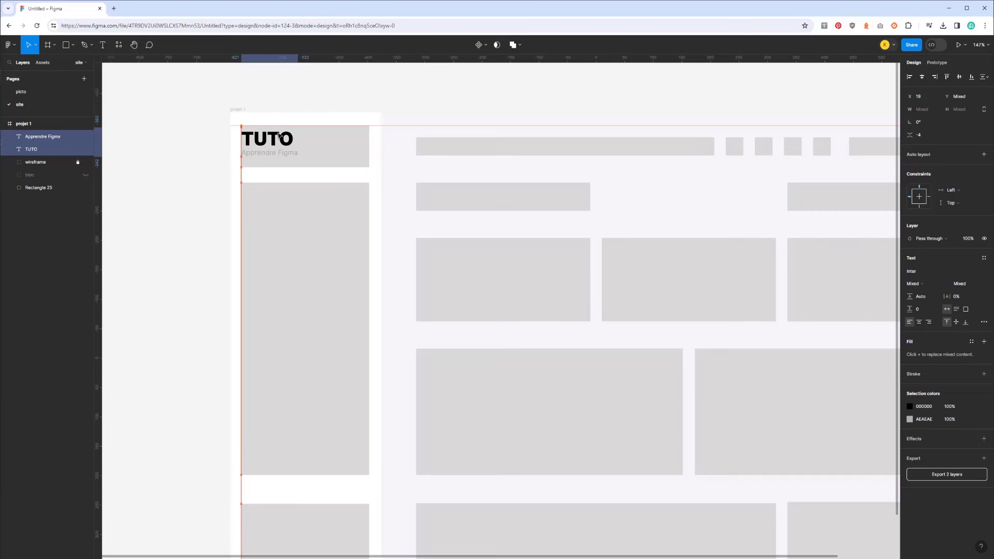
{"action": "key", "text": "Down"}
{"action": "key", "text": "Down"}
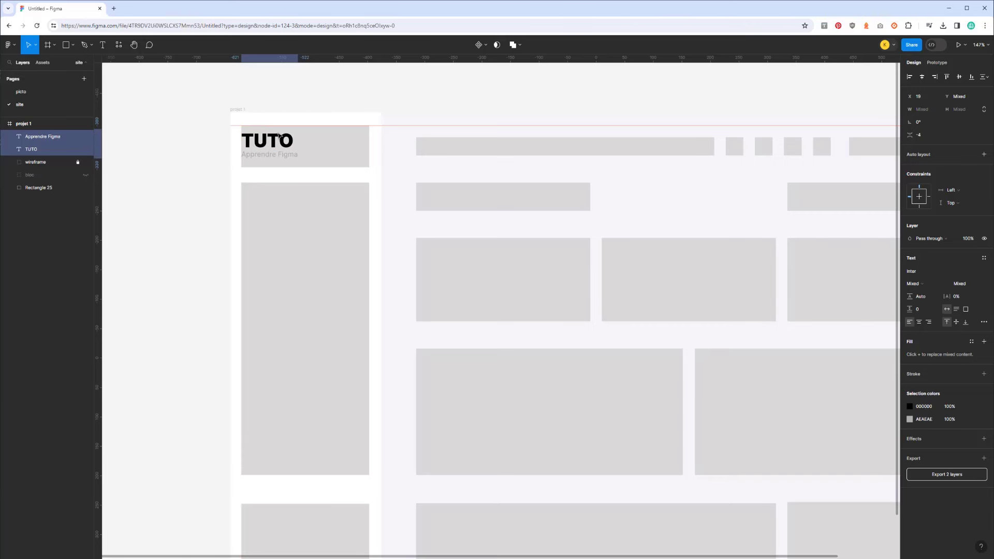
Group TUTO and 'Apprendre Figma' and name the group 'texte logo'
{"action": "key", "text": "ctrl+g"}
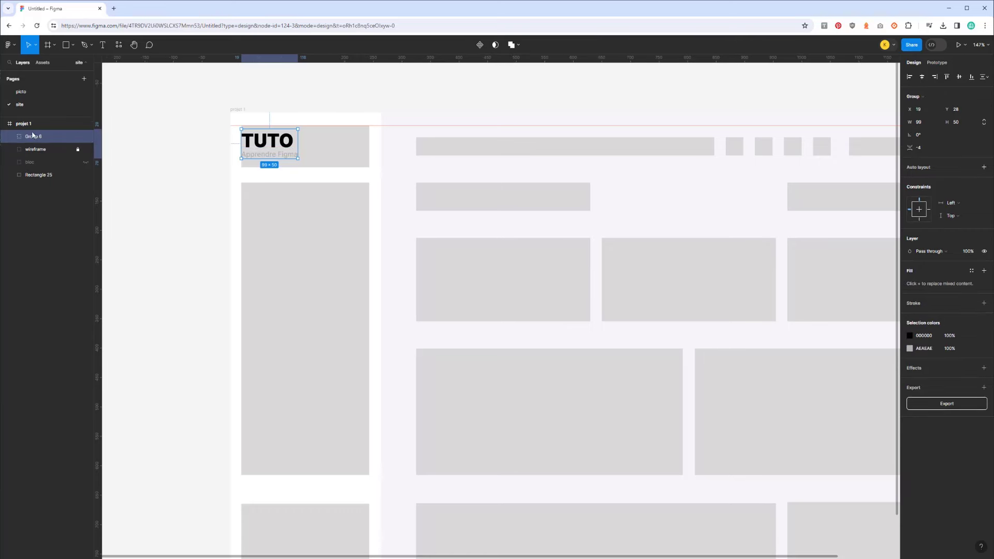
{"action": "double_click", "coordinate": [30, 138]}
{"action": "type", "text": "texte log"}
{"action": "mouse_move", "coordinate": [47, 149]}
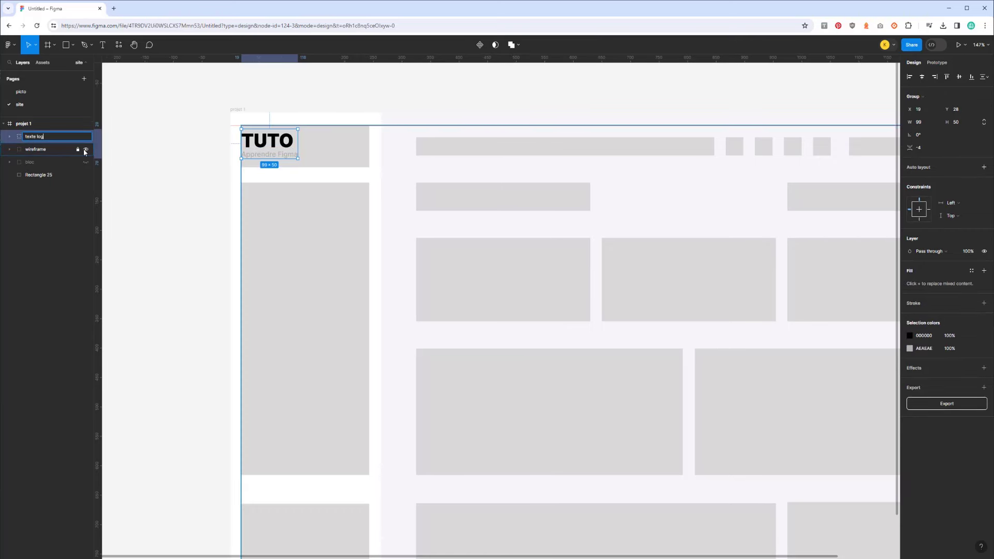
{"action": "type", "text": "o"}
{"action": "key", "text": "Return"}
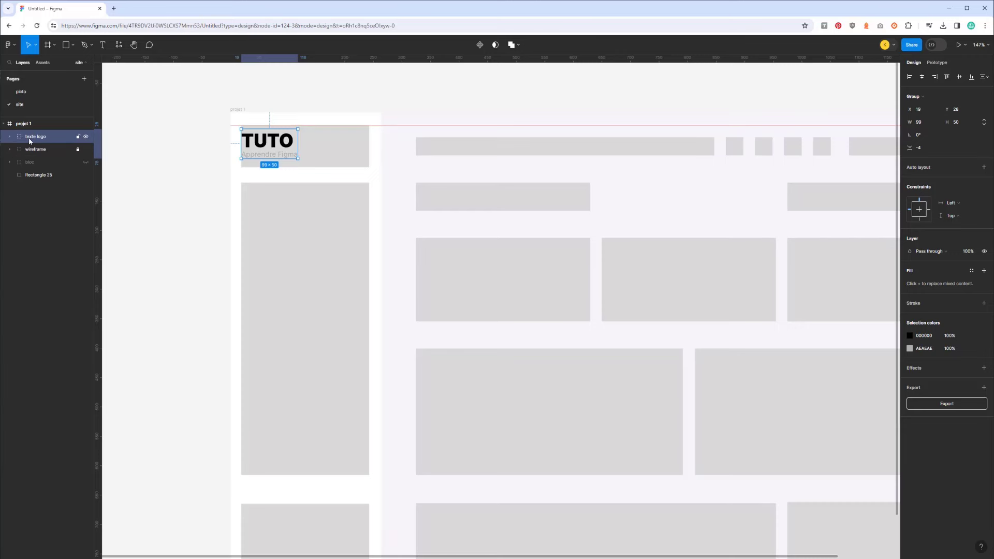
{"action": "left_click", "coordinate": [309, 215]}
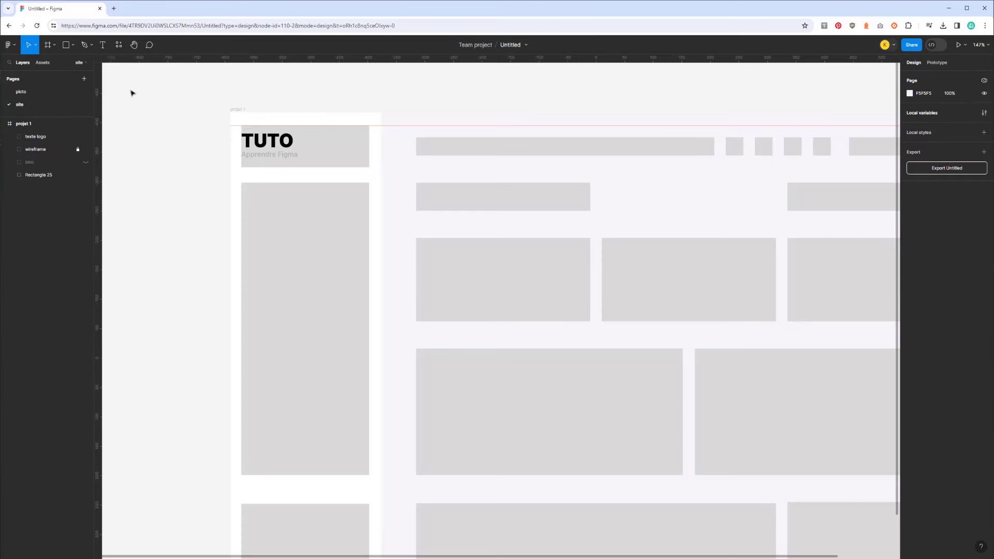
{"action": "left_click", "coordinate": [102, 45]}
Add an 'Accueil' label in the tall sidebar block, Semi Bold, grey ADADAD, size 12
{"action": "left_click", "coordinate": [253, 197]}
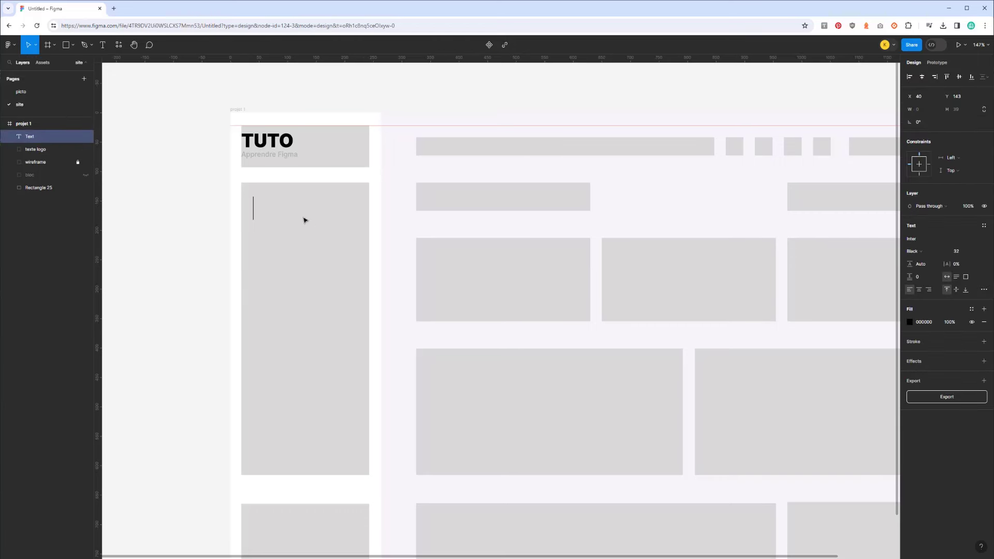
{"action": "type", "text": "Ac"}
{"action": "type", "text": "cueil"}
{"action": "key", "text": "ctrl+a"}
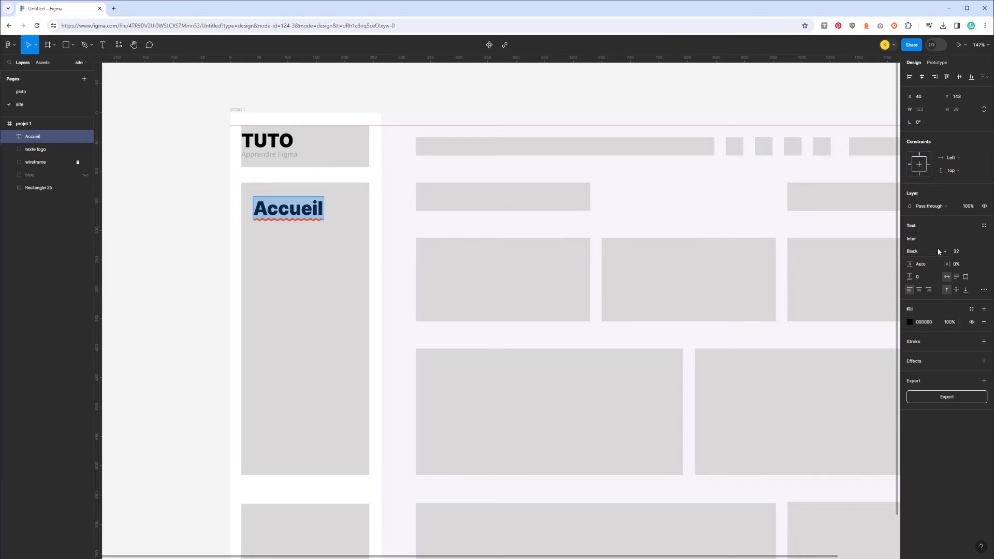
{"action": "left_click", "coordinate": [956, 252]}
{"action": "left_click", "coordinate": [946, 251]}
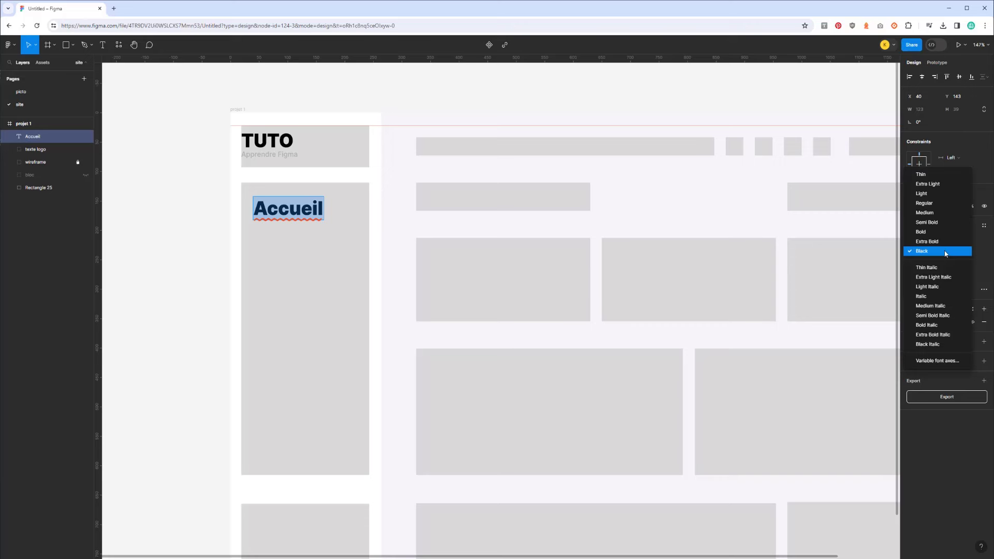
{"action": "left_click", "coordinate": [932, 223]}
{"action": "left_click", "coordinate": [910, 322]}
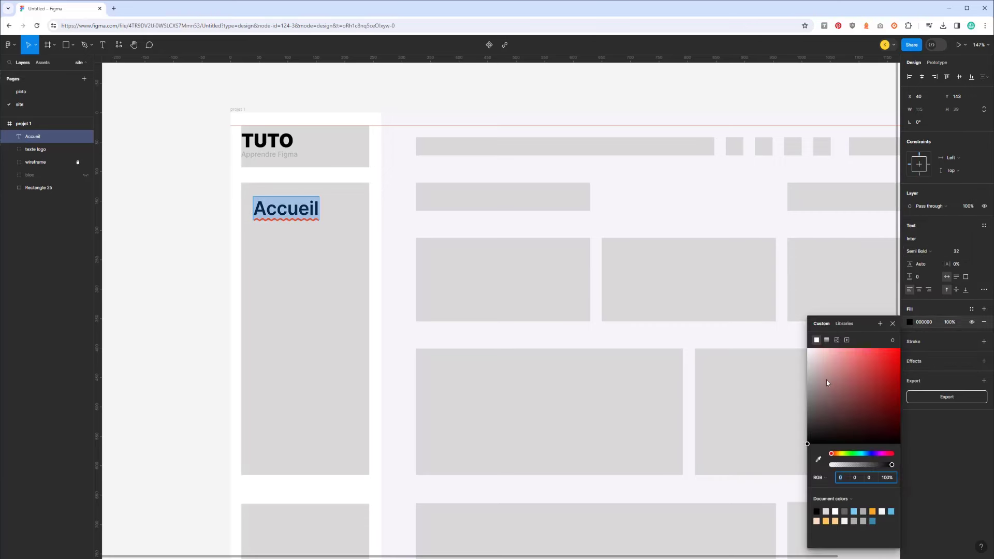
{"action": "left_click_drag", "start_coordinate": [826, 380], "coordinate": [800, 384]}
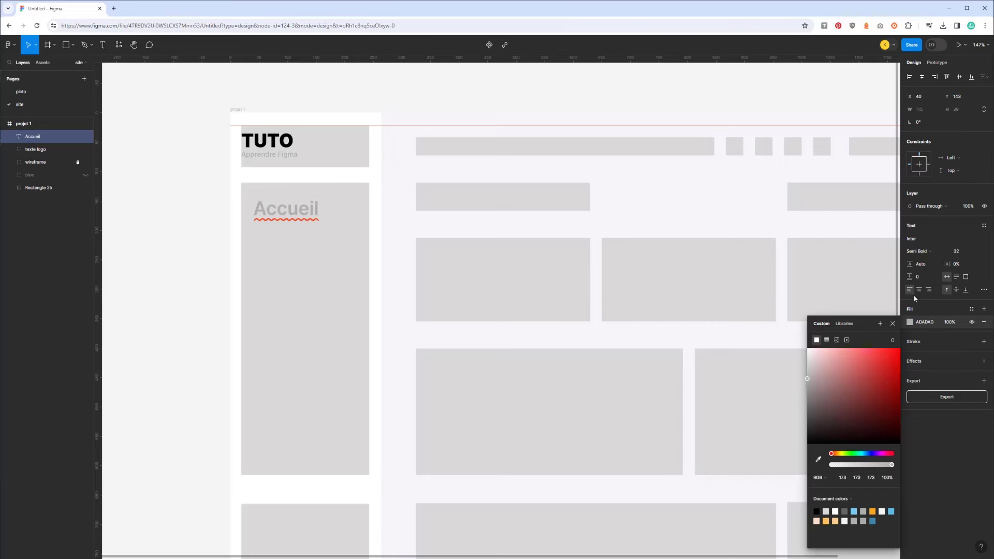
{"action": "left_click", "coordinate": [963, 253]}
{"action": "type", "text": "12"}
{"action": "key", "text": "Return"}
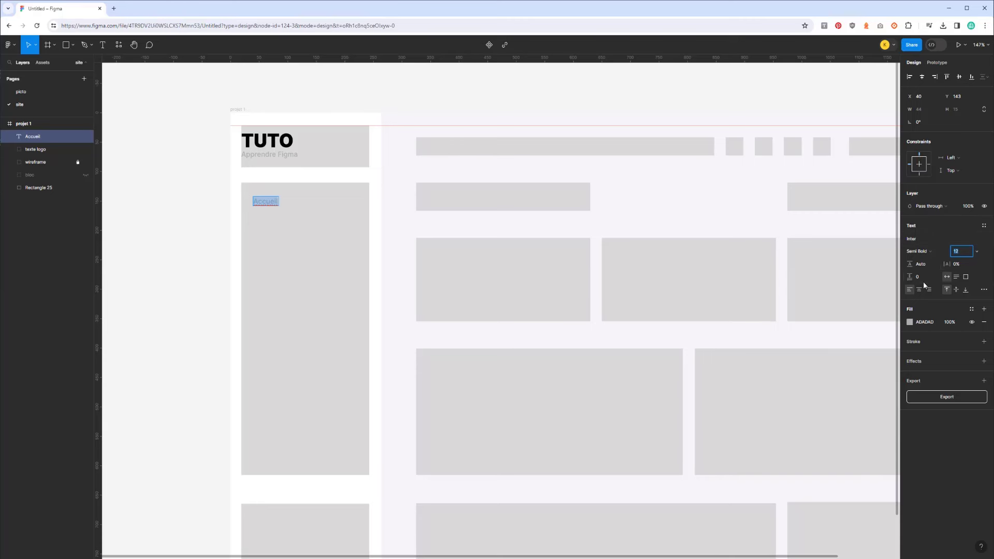
Switch the Accueil label's font to Roboto Condensed Medium
{"action": "left_click", "coordinate": [923, 253]}
{"action": "left_click", "coordinate": [986, 242]}
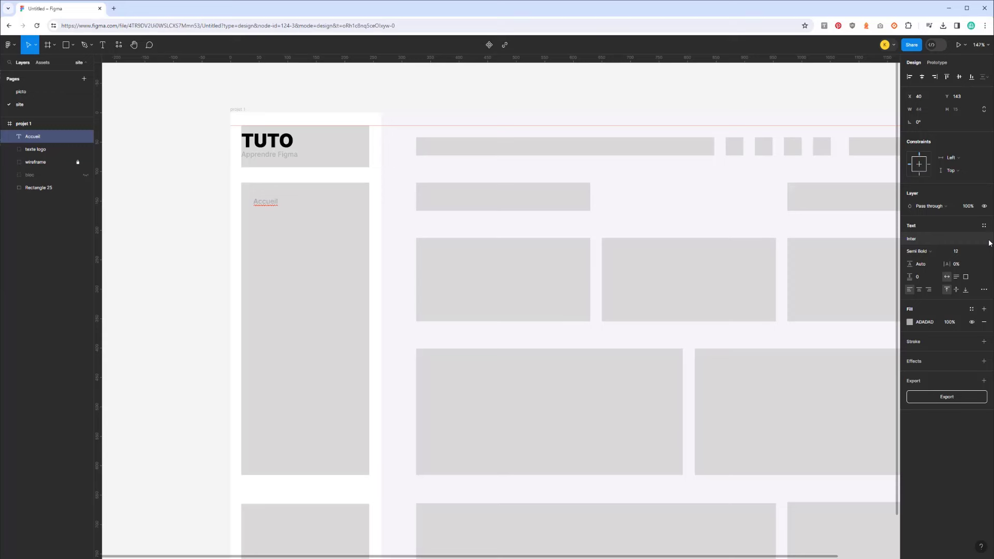
{"action": "left_click", "coordinate": [917, 239]}
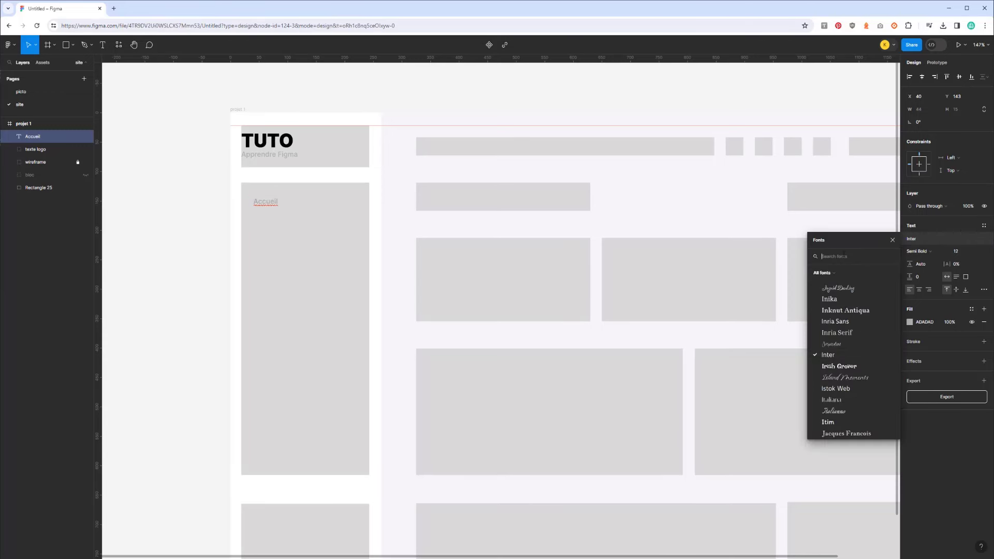
{"action": "type", "text": "robo"}
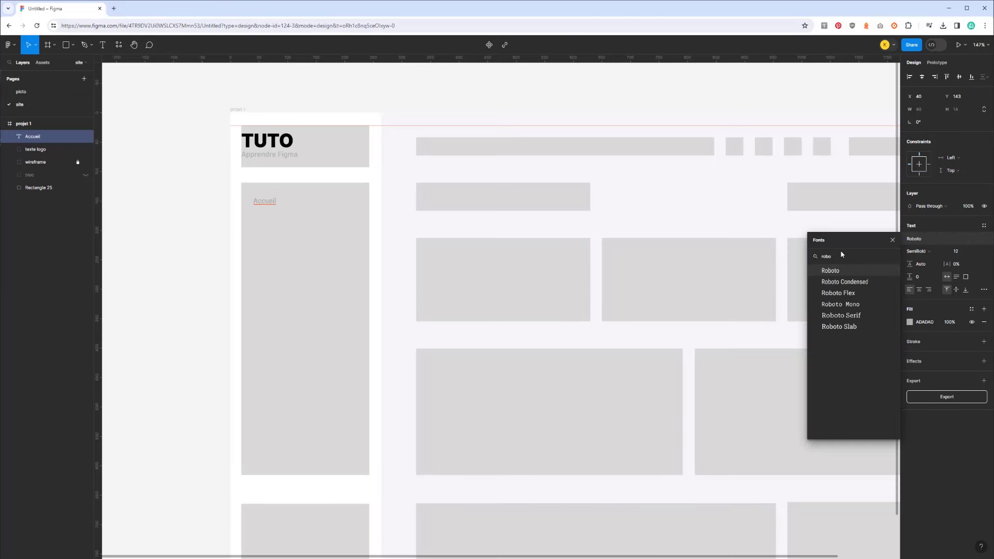
{"action": "left_click", "coordinate": [840, 283]}
{"action": "left_click", "coordinate": [937, 252]}
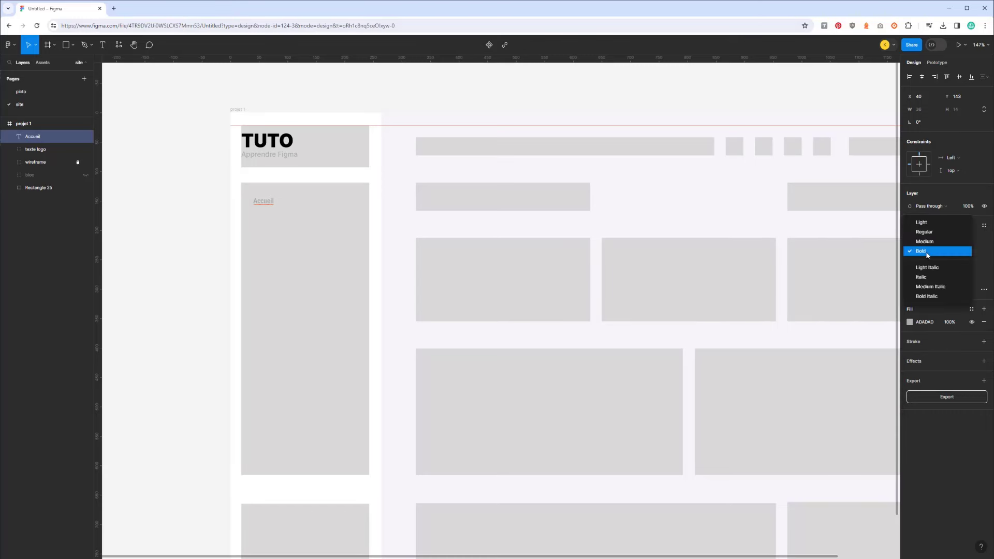
{"action": "left_click", "coordinate": [926, 242]}
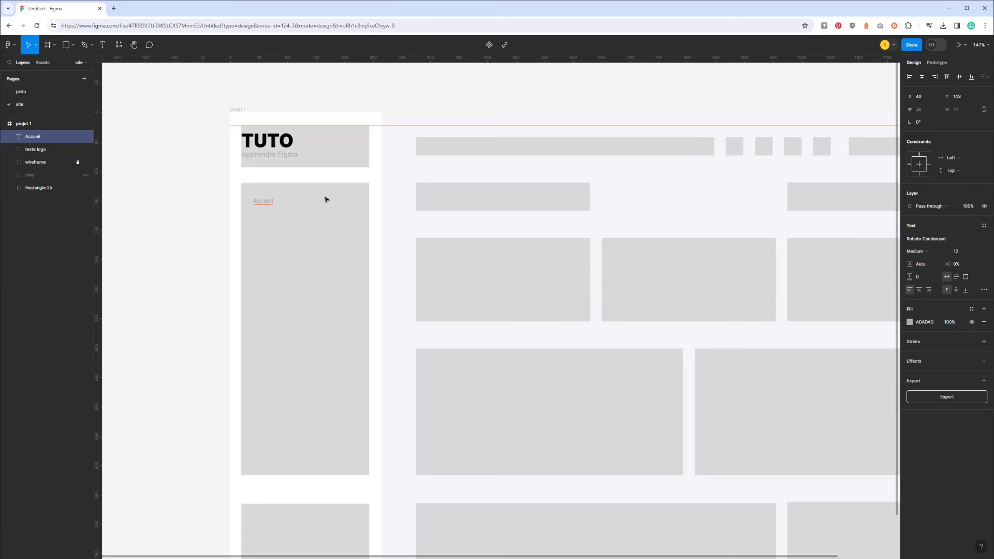
Darken the Accueil text fill to 4D4D4D grey
{"action": "double_click", "coordinate": [261, 200]}
{"action": "left_click", "coordinate": [910, 322]}
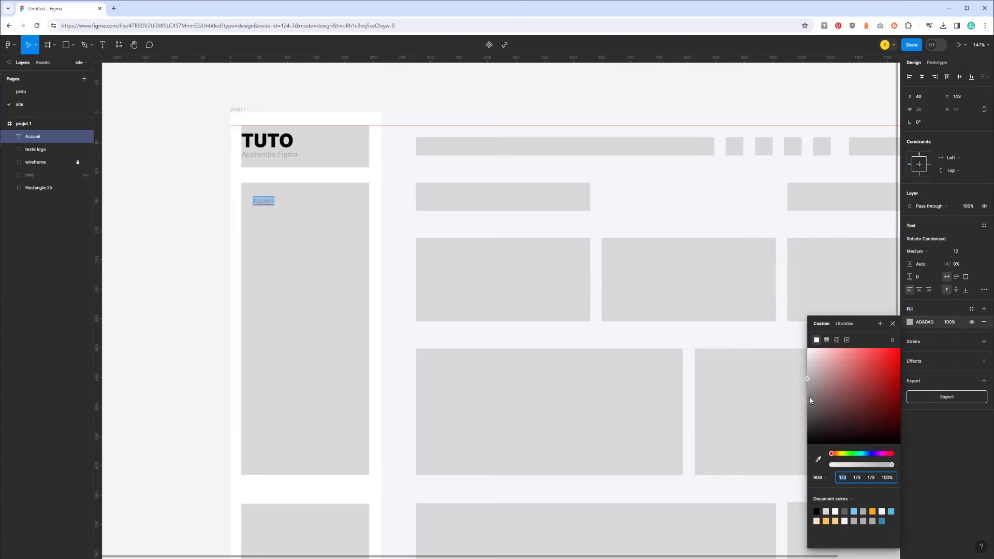
{"action": "left_click_drag", "start_coordinate": [811, 401], "coordinate": [806, 415]}
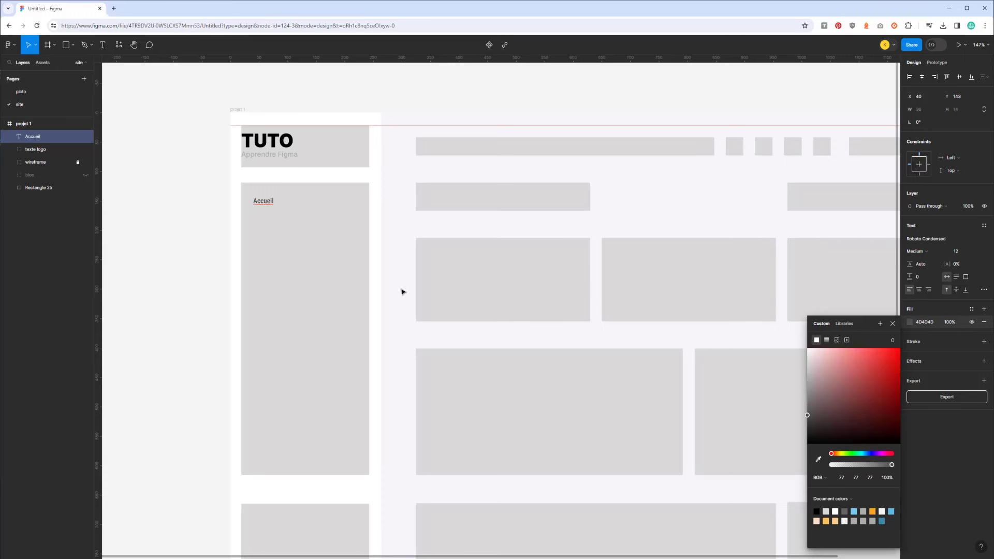
{"action": "key", "text": "Escape"}
{"action": "double_click", "coordinate": [261, 200]}
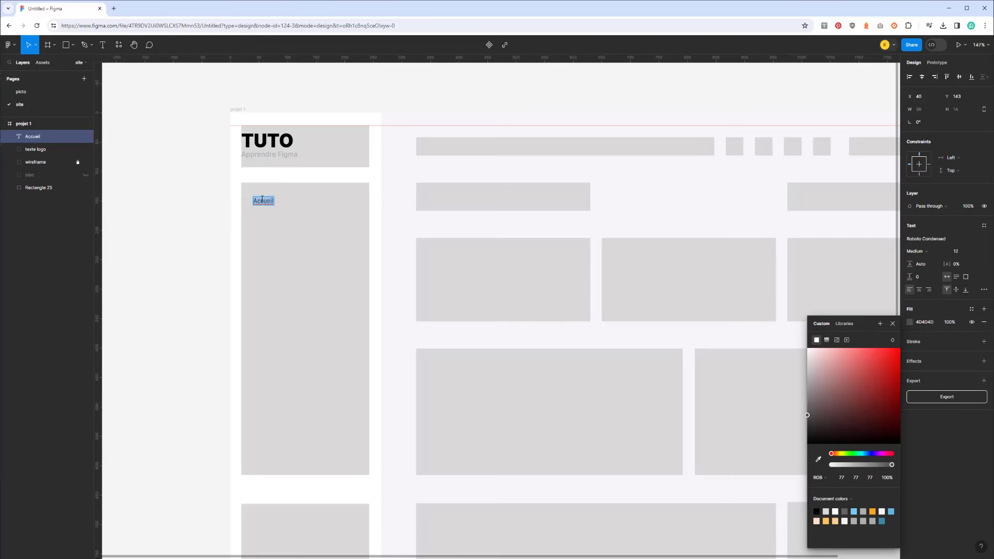
{"action": "right_click", "coordinate": [259, 198]}
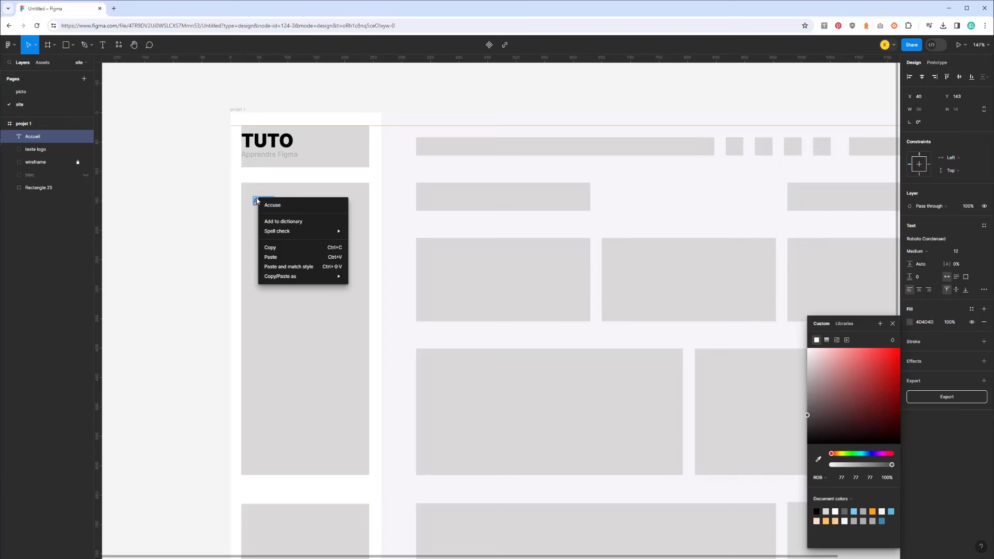
{"action": "key", "text": "Escape"}
{"action": "key", "text": "Escape"}
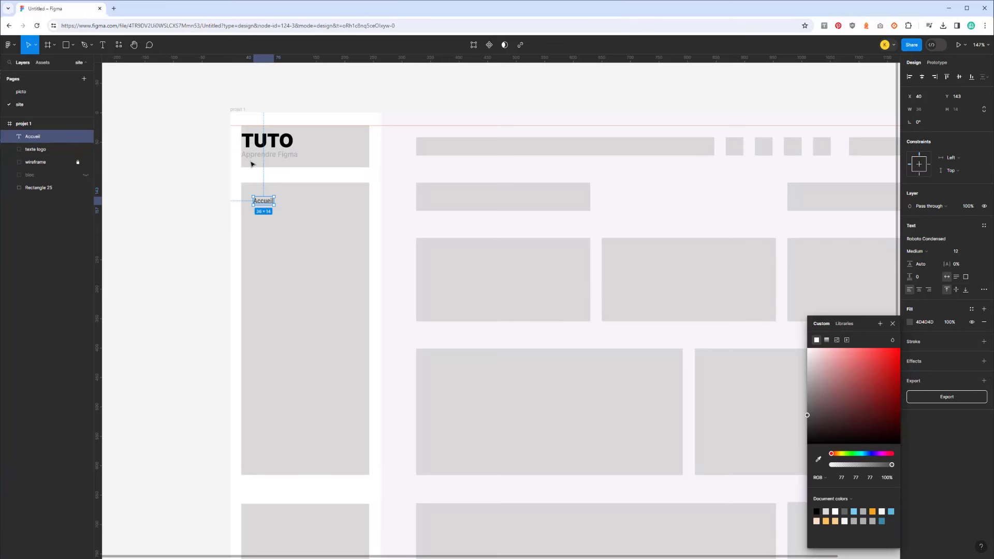
Create a text style named 'menu' from Accueil's Roboto Condensed Medium 12 formatting
{"action": "double_click", "coordinate": [267, 208]}
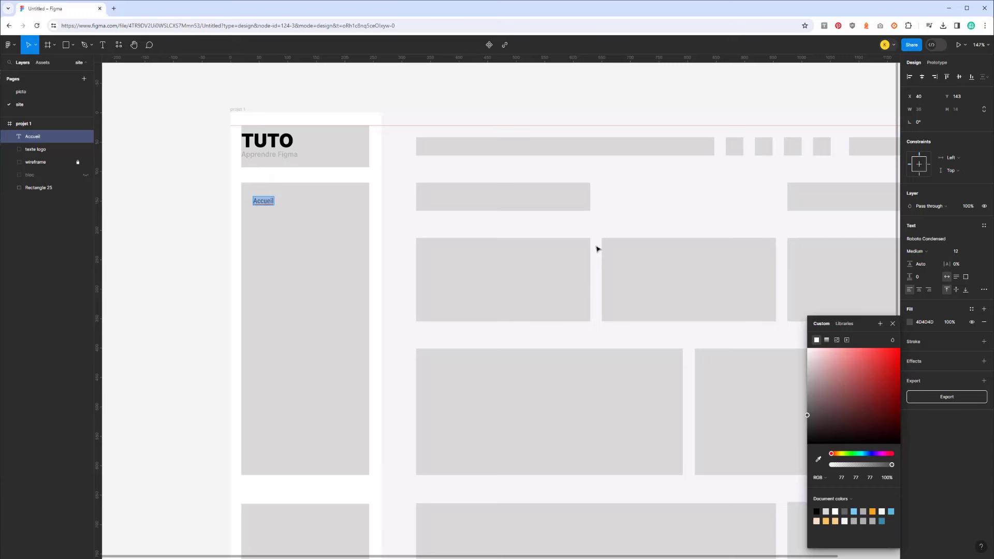
{"action": "left_click", "coordinate": [984, 226]}
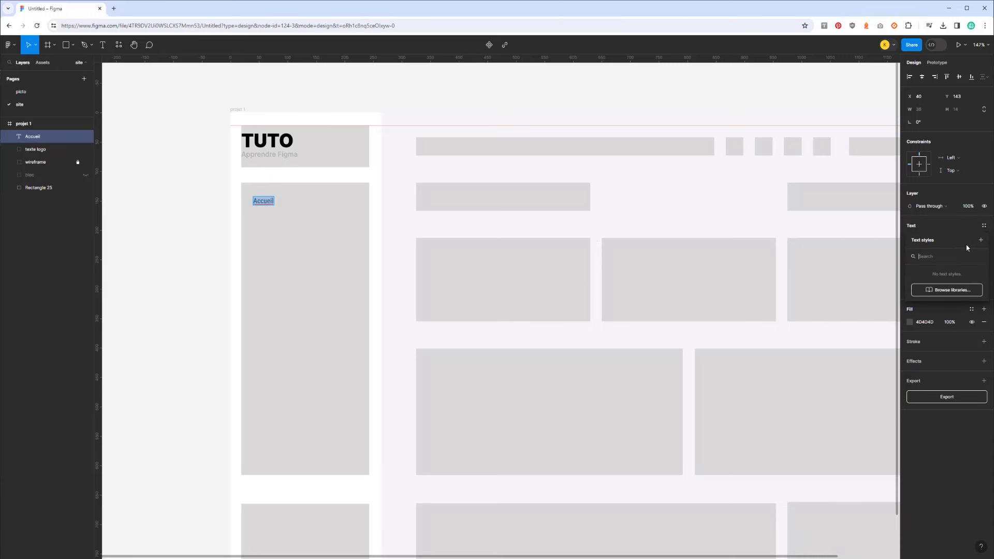
{"action": "left_click", "coordinate": [981, 240]}
{"action": "type", "text": "menu"}
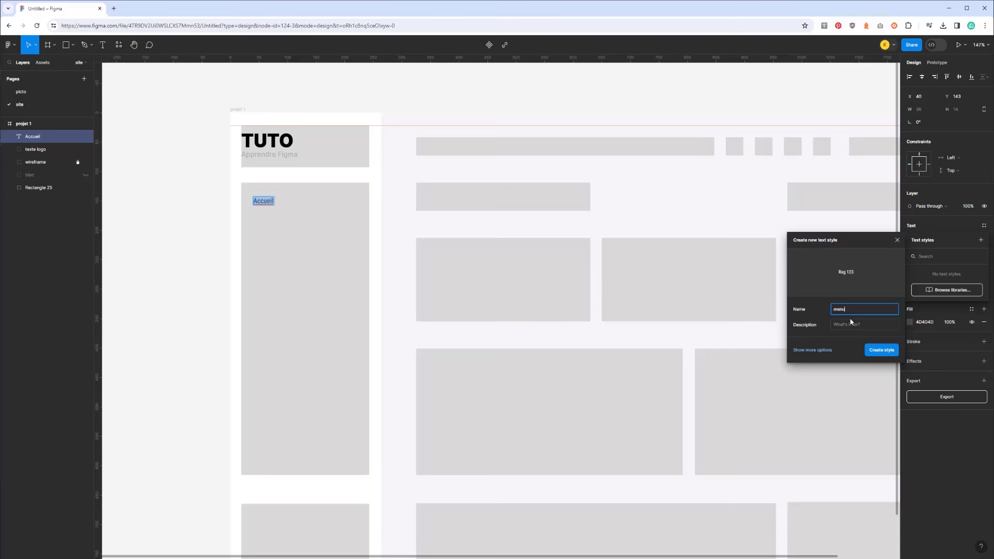
{"action": "left_click", "coordinate": [888, 352]}
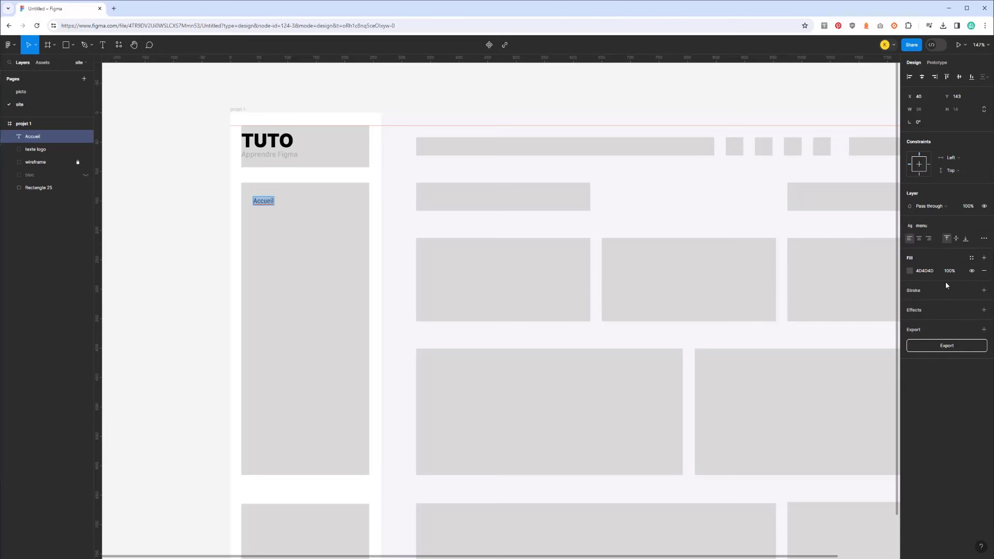
{"action": "left_click", "coordinate": [43, 62]}
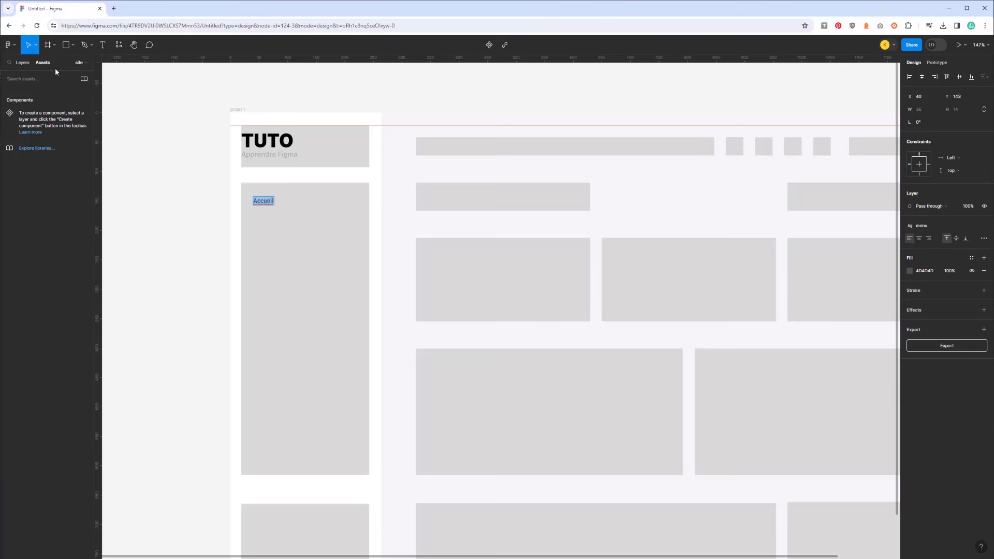
{"action": "left_click", "coordinate": [85, 61]}
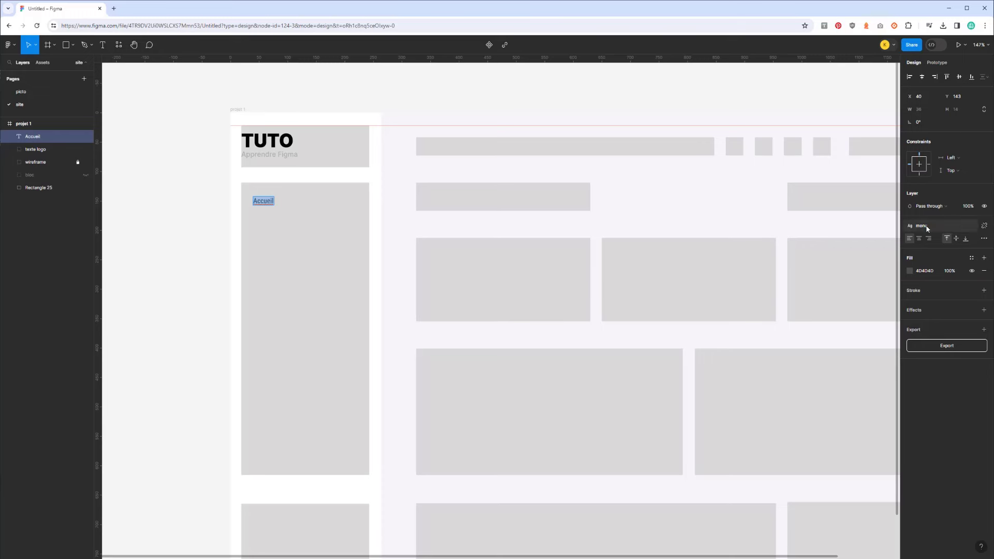
Nudge Accueil right, Alt-drag a copy below, and repeat Ctrl+D to stack menu copies
{"action": "mouse_move", "coordinate": [948, 226]}
{"action": "key", "text": "Escape"}
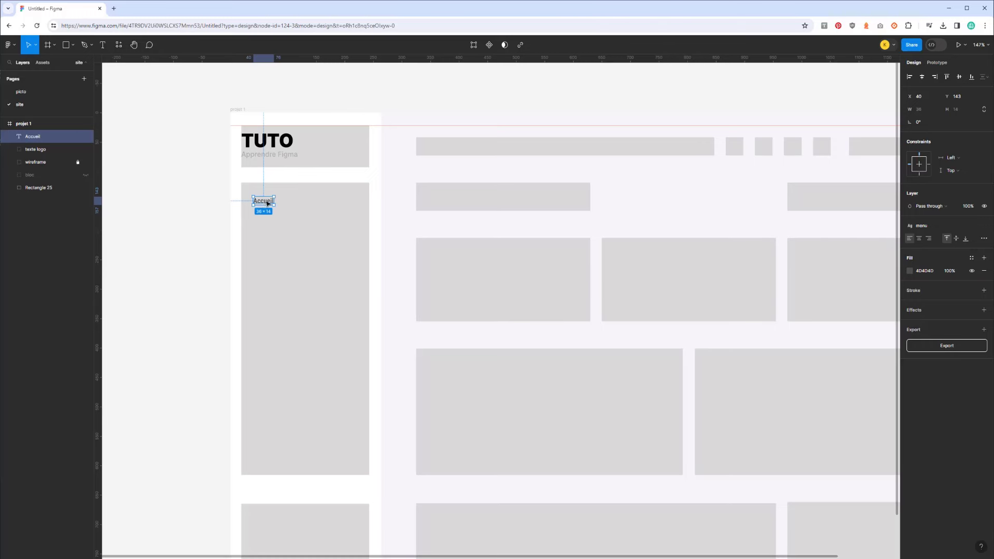
{"action": "key", "text": "shift+Right"}
{"action": "key", "text": "Right"}
{"action": "key", "text": "Right"}
{"action": "key", "text": "Right"}
{"action": "left_click_drag", "start_coordinate": [278, 205], "coordinate": [280, 225]}
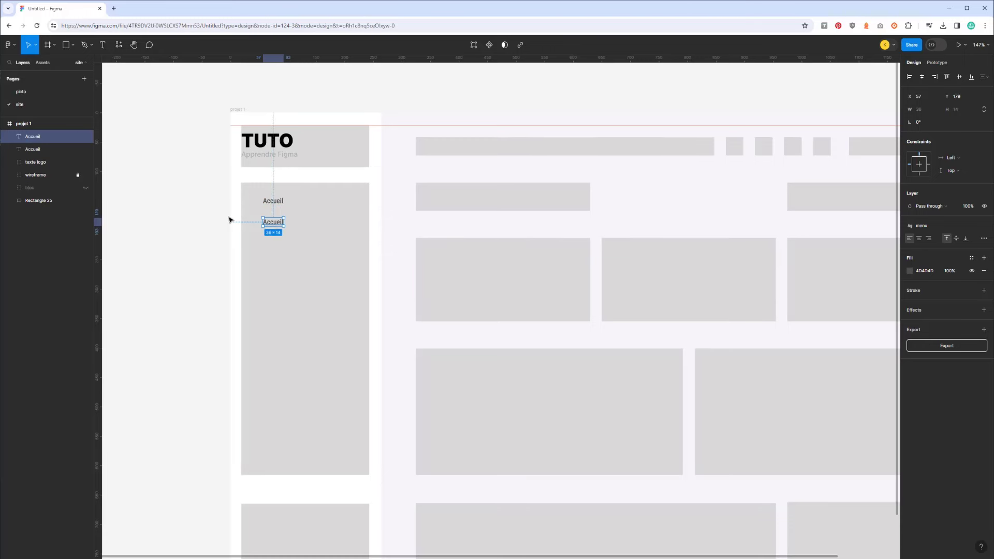
{"action": "key", "text": "ctrl+d"}
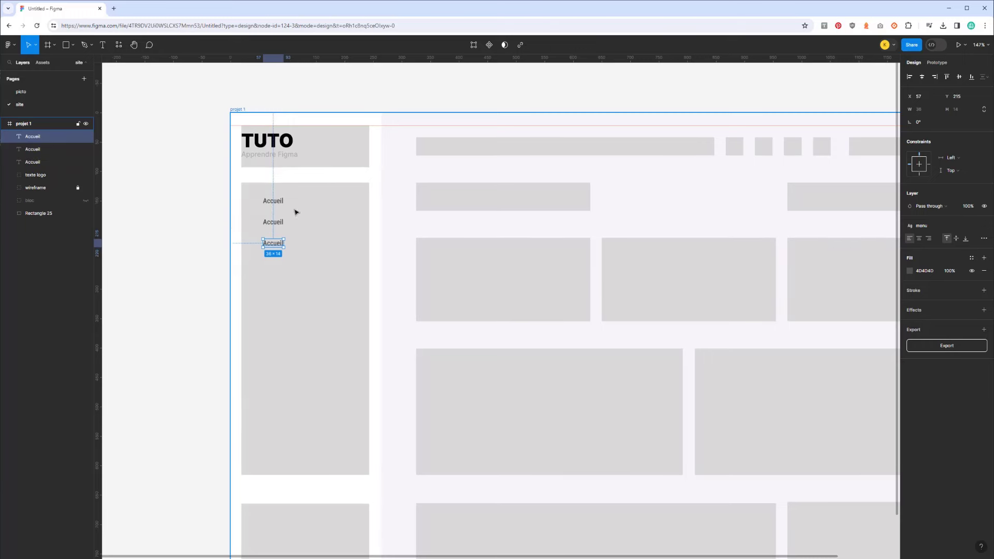
{"action": "key", "text": "ctrl+d"}
{"action": "key", "text": "ctrl+d"}
{"action": "key", "text": "ctrl+d"}
{"action": "key", "text": "ctrl+d"}
{"action": "key", "text": "ctrl+d"}
{"action": "key", "text": "ctrl+d"}
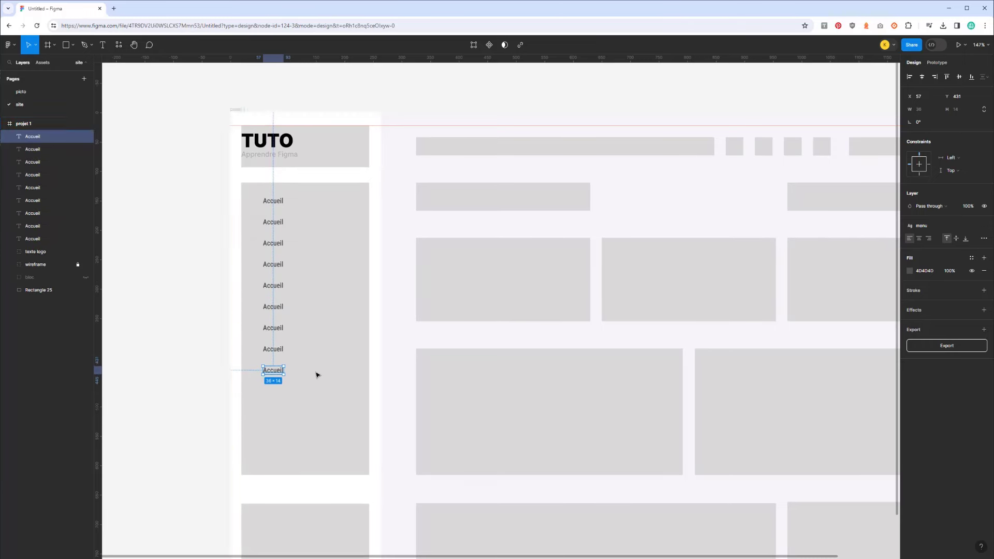
{"action": "key", "text": "ctrl+d"}
{"action": "key", "text": "ctrl+d"}
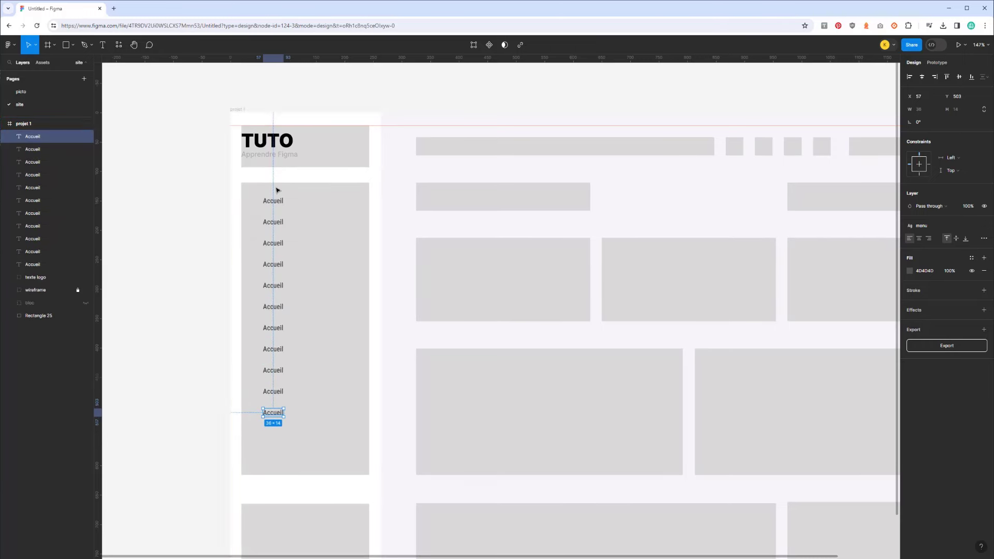
{"action": "left_click", "coordinate": [273, 223]}
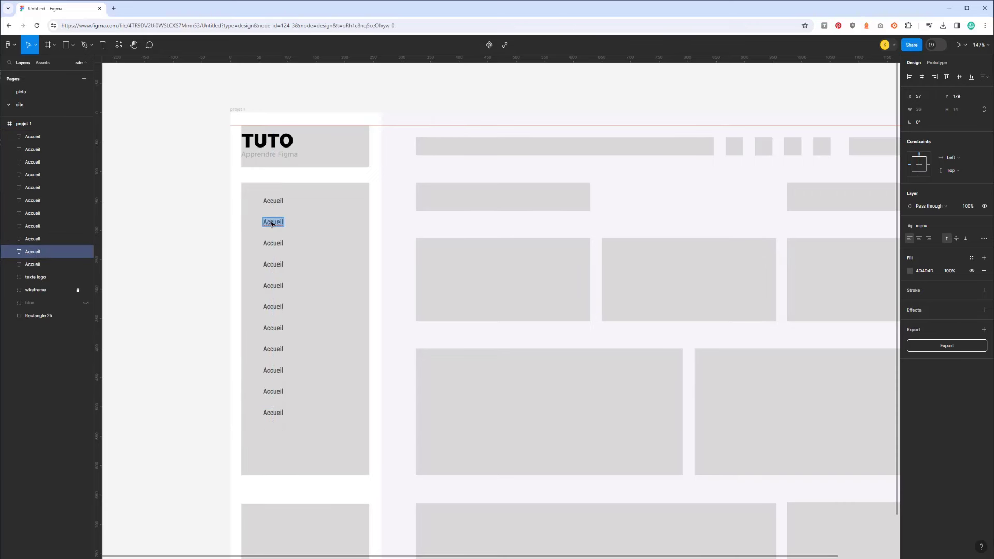
Rename the first copied labels to Vente, Statistique, Prix and Stock
{"action": "type", "text": "<"}
{"action": "double_click", "coordinate": [282, 245]}
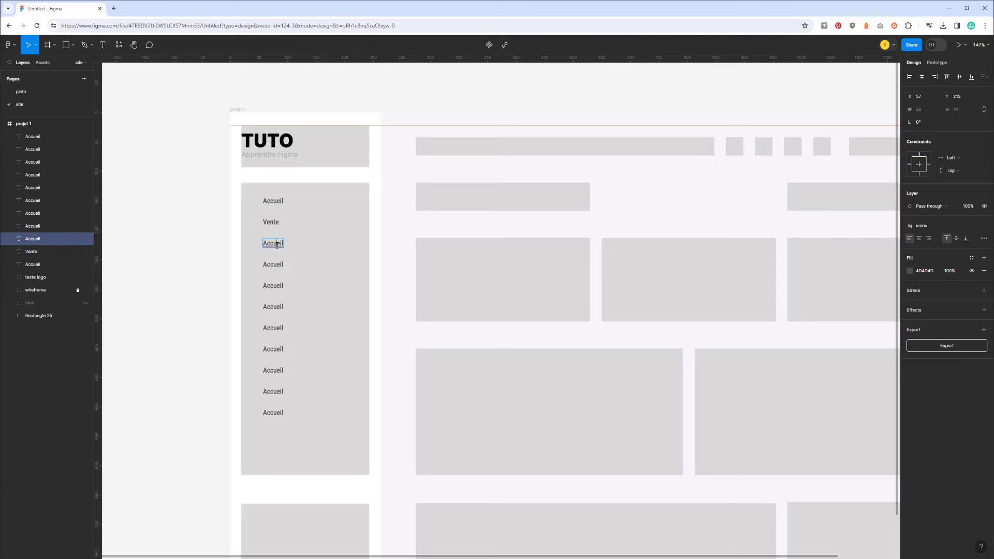
{"action": "type", "text": "Statistique"}
{"action": "double_click", "coordinate": [271, 263]}
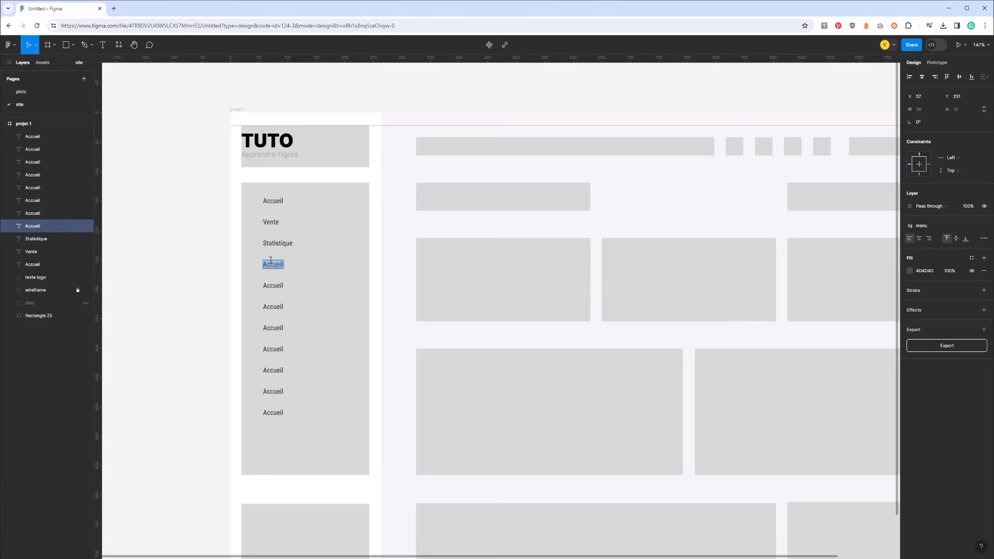
{"action": "type", "text": "Prix"}
{"action": "double_click", "coordinate": [266, 286]}
{"action": "type", "text": "Stock"}
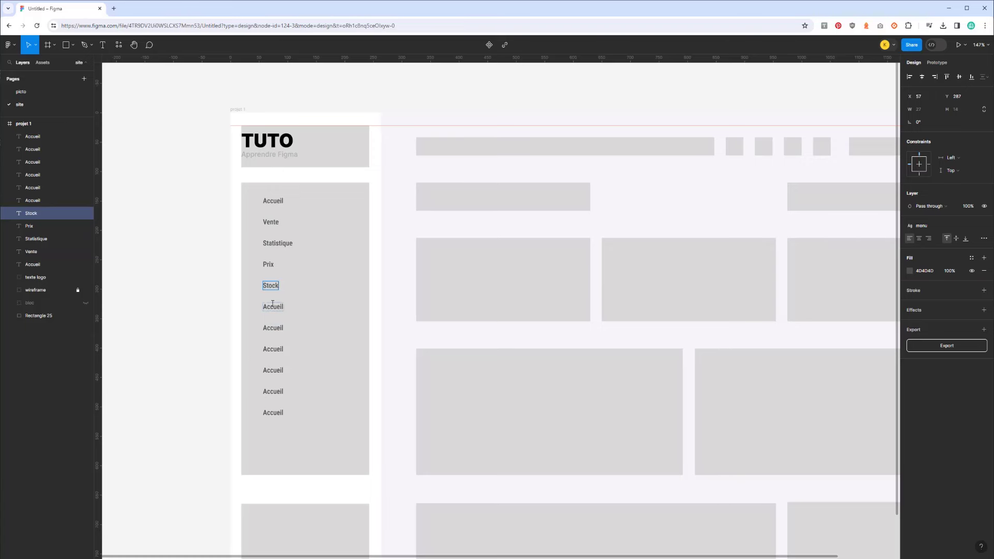
Rename the next labels to Contact, Promotion, About us, Livraison and Test
{"action": "double_click", "coordinate": [273, 305]}
{"action": "type", "text": "Contac"}
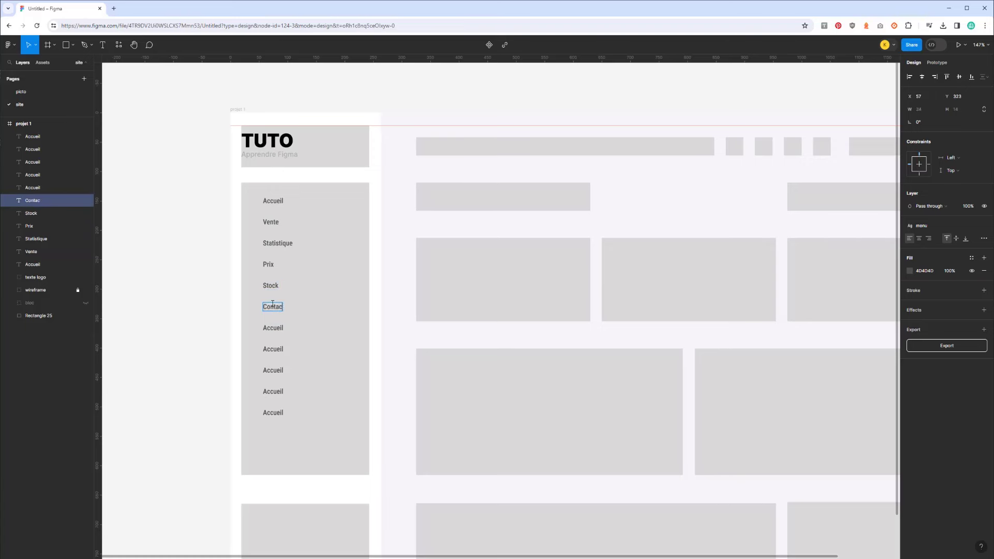
{"action": "type", "text": "t"}
{"action": "left_click", "coordinate": [275, 325]}
{"action": "double_click", "coordinate": [276, 325]}
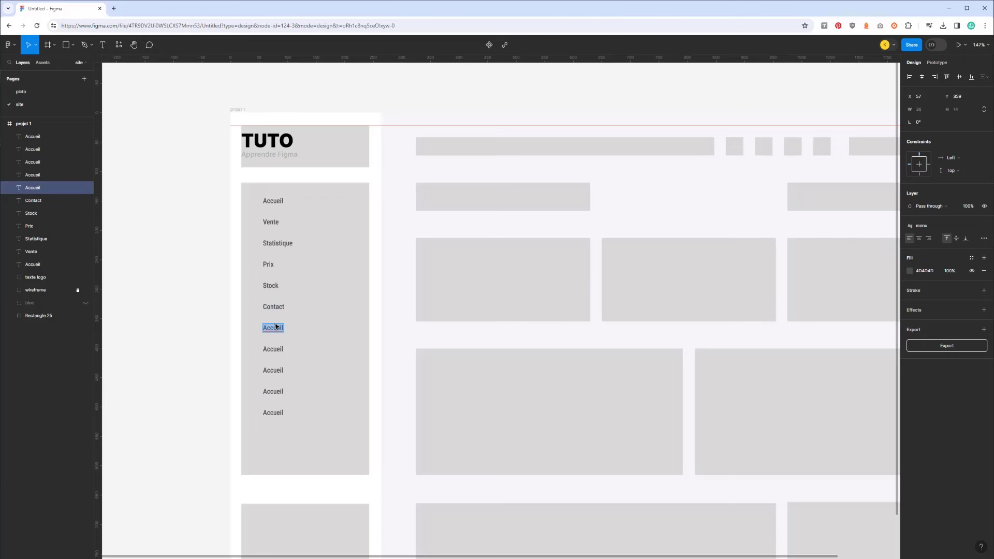
{"action": "type", "text": "Prom"}
{"action": "type", "text": "otion"}
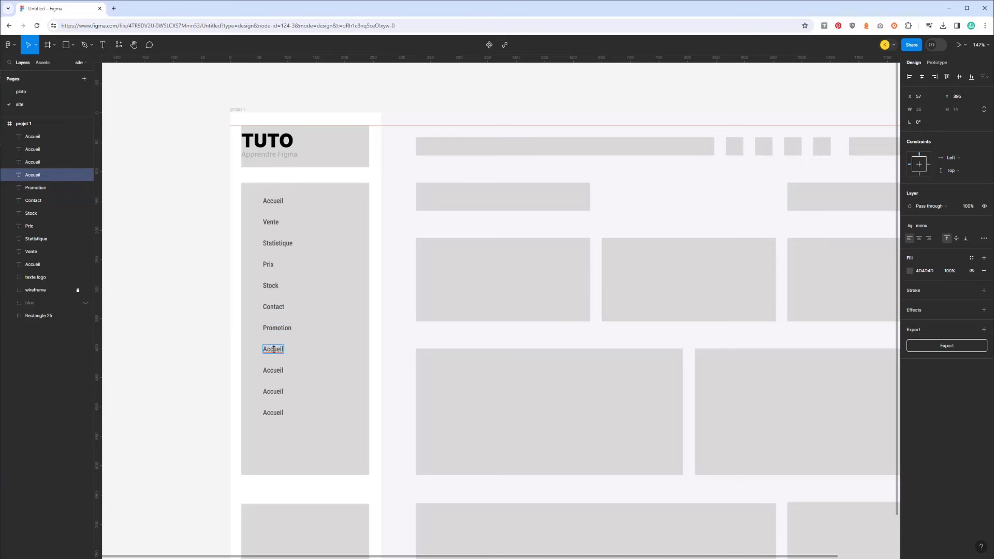
{"action": "double_click", "coordinate": [273, 349]}
{"action": "type", "text": "A"}
{"action": "type", "text": "bout us"}
{"action": "double_click", "coordinate": [278, 369]}
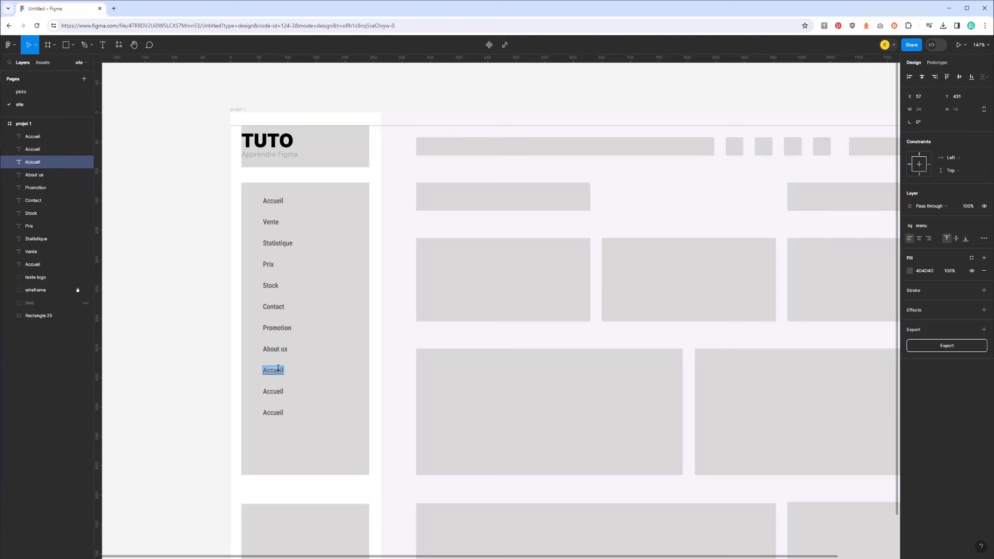
{"action": "type", "text": "Livr"}
{"action": "type", "text": "aison"}
{"action": "double_click", "coordinate": [276, 393]}
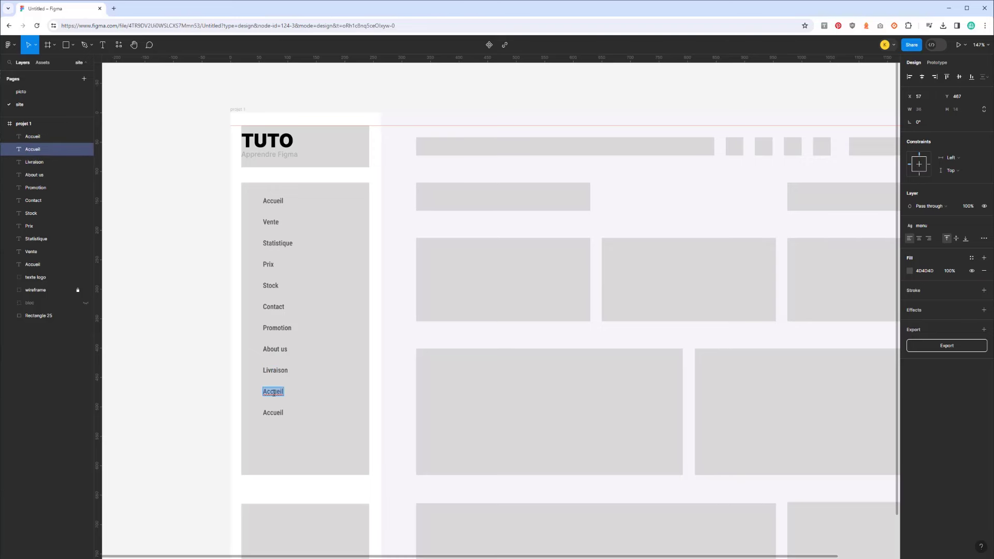
{"action": "type", "text": "Test"}
{"action": "double_click", "coordinate": [277, 412]}
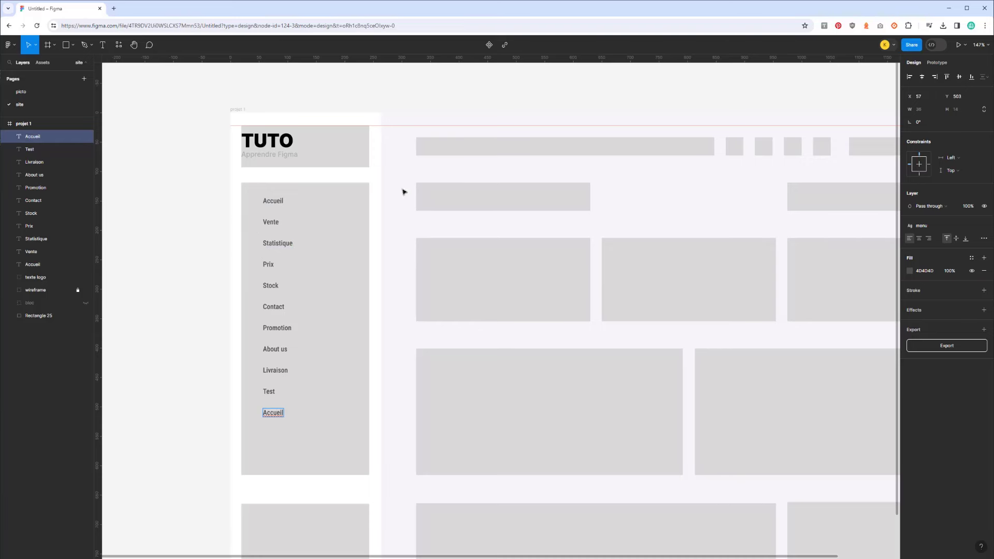
Launch the Icons8 plugin with the iOS 16 Glyph style and black icon colour
{"action": "left_click", "coordinate": [120, 45]}
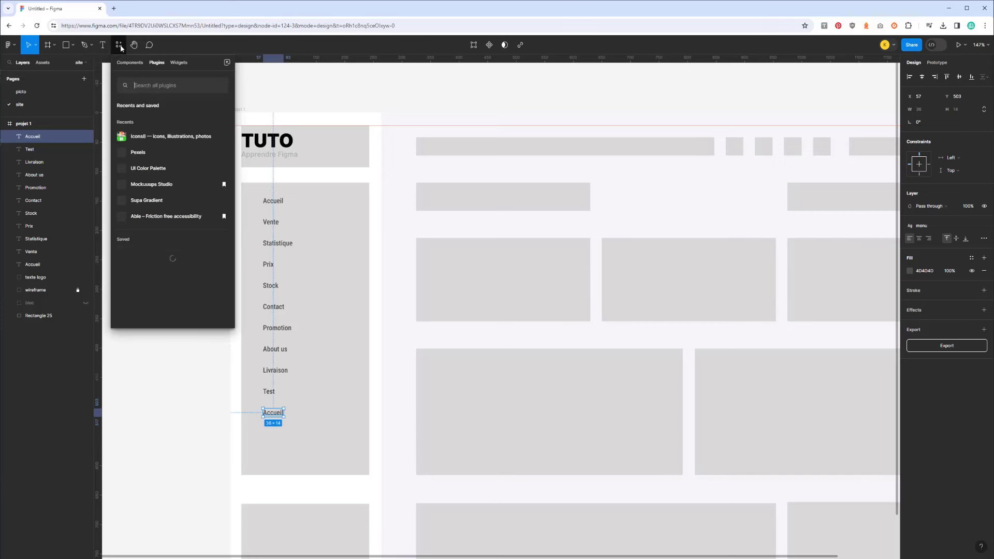
{"action": "left_click", "coordinate": [144, 139]}
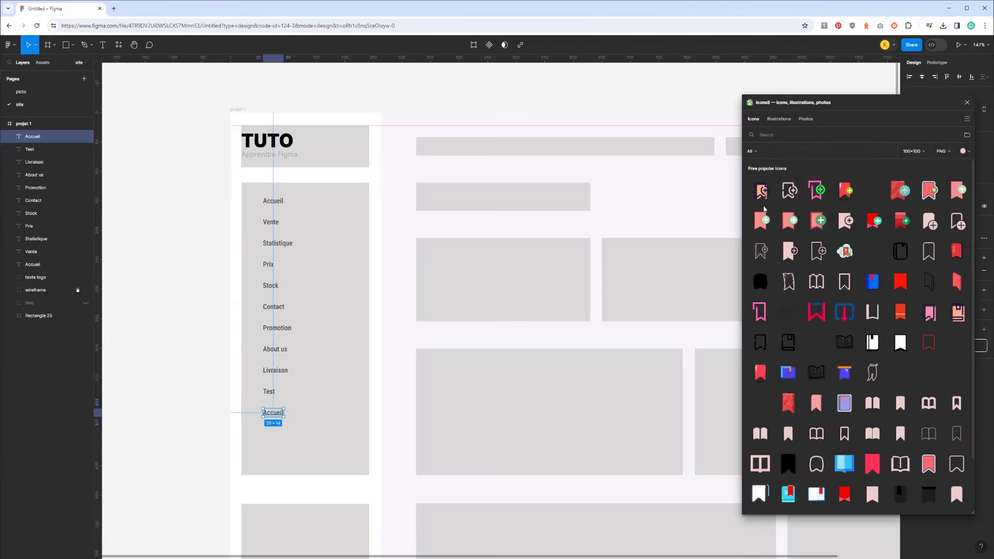
{"action": "left_click", "coordinate": [808, 151]}
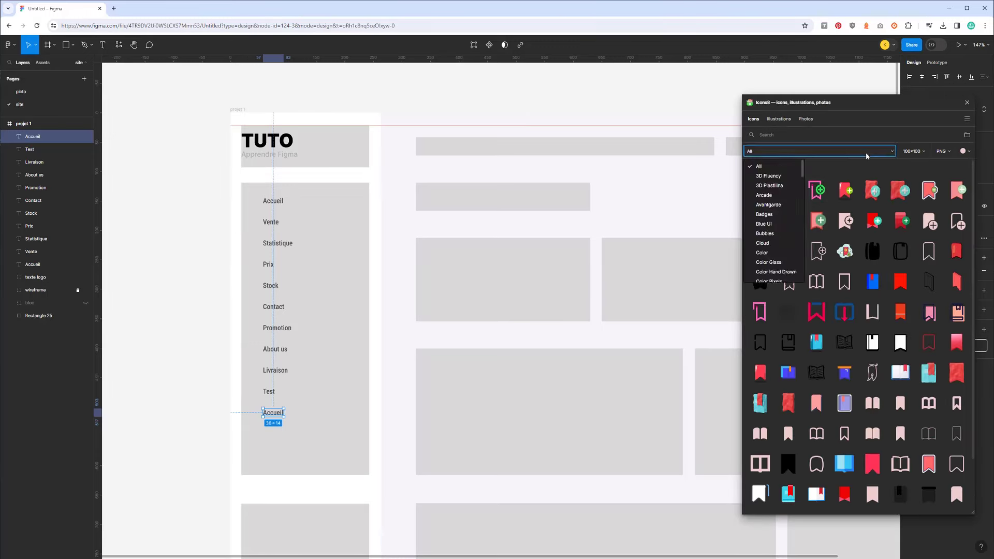
{"action": "scroll", "coordinate": [778, 231], "scroll_direction": "down", "scroll_amount": 2}
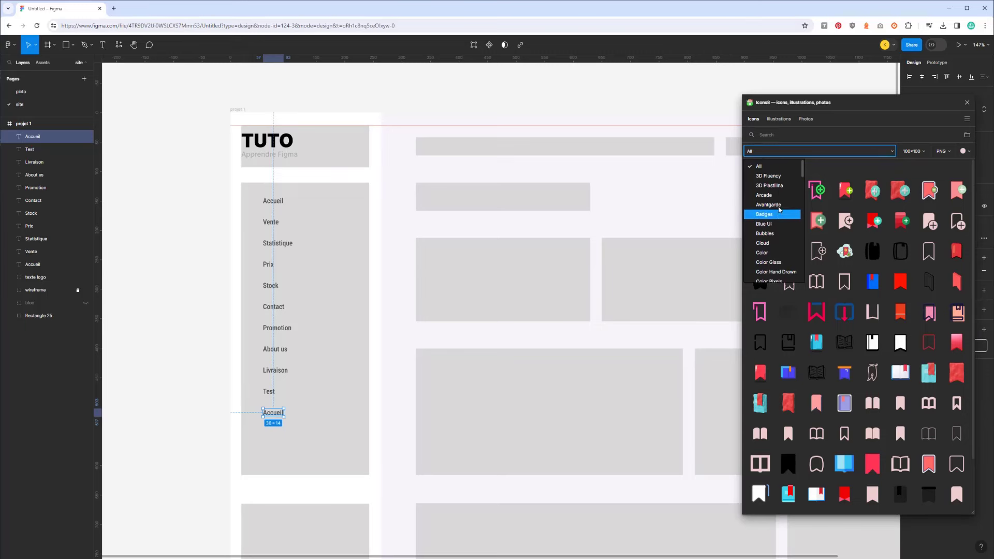
{"action": "scroll", "coordinate": [774, 218], "scroll_direction": "down", "scroll_amount": 2}
{"action": "scroll", "coordinate": [771, 203], "scroll_direction": "down", "scroll_amount": 3}
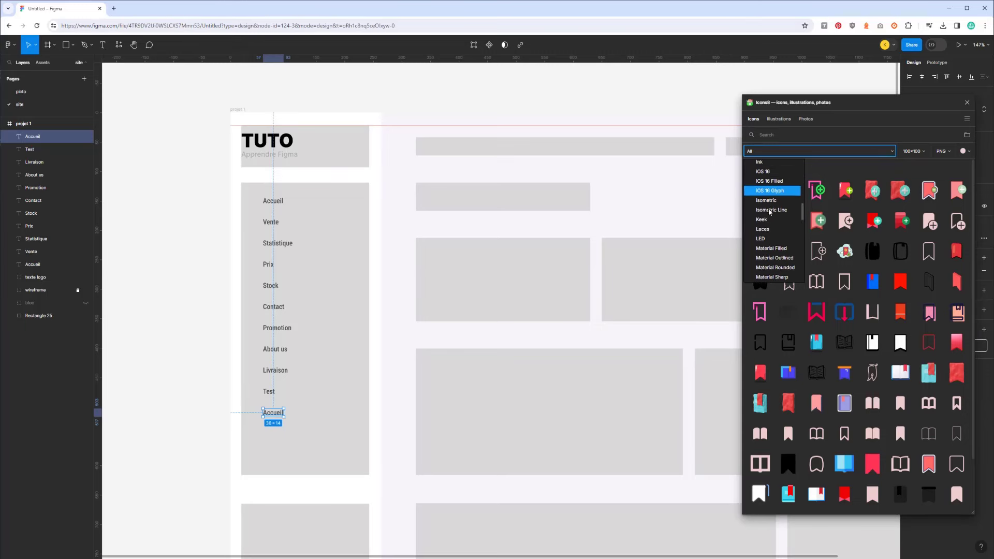
{"action": "left_click", "coordinate": [778, 194]}
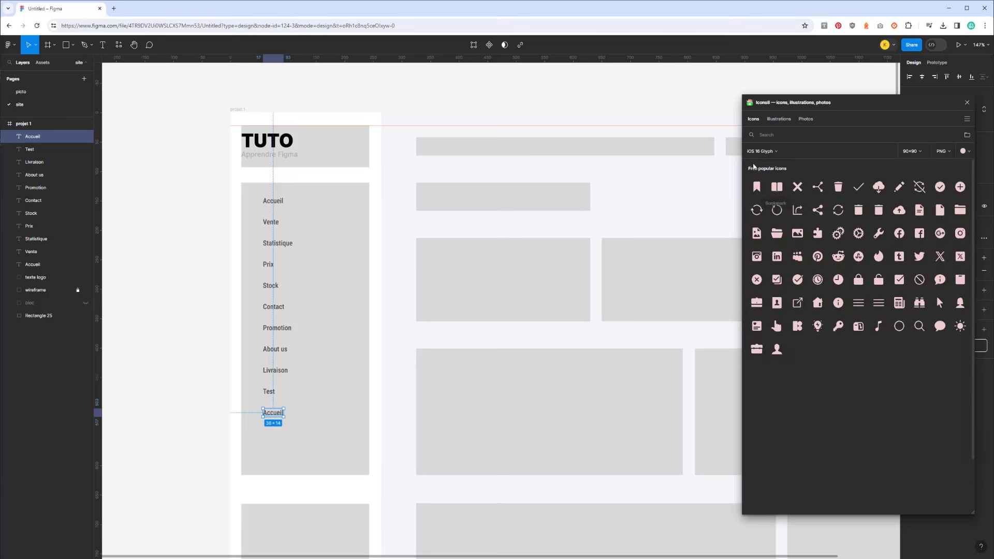
{"action": "left_click", "coordinate": [966, 155]}
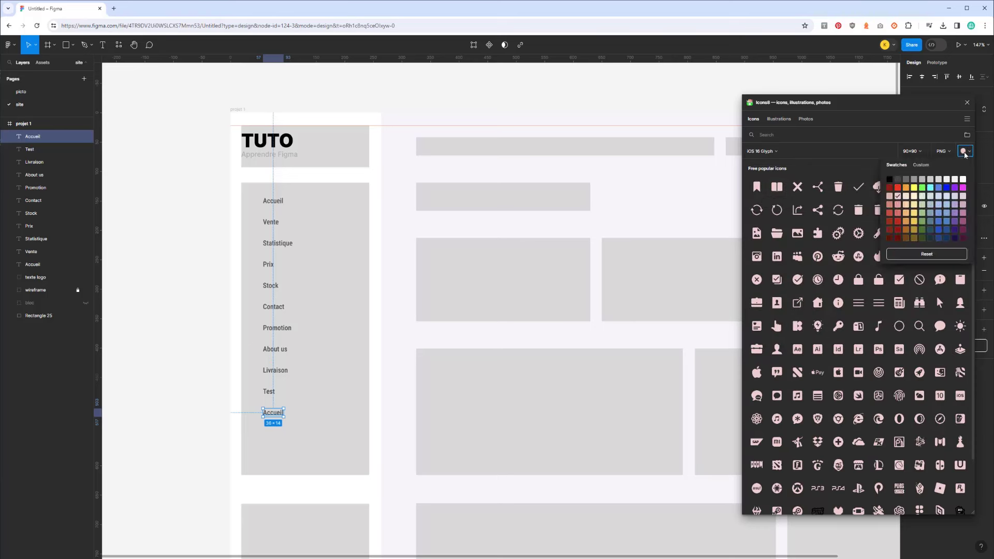
{"action": "left_click", "coordinate": [890, 180]}
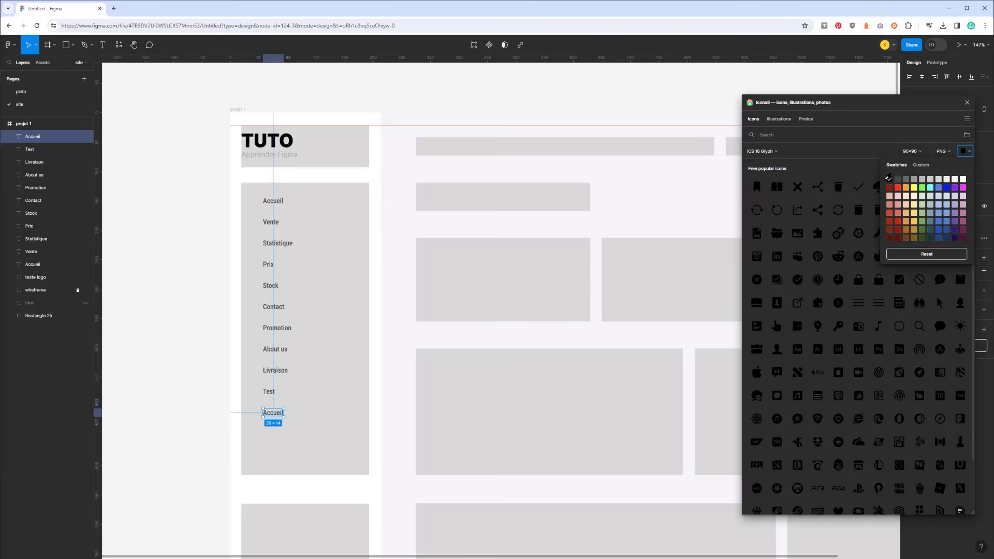
{"action": "left_click", "coordinate": [818, 173]}
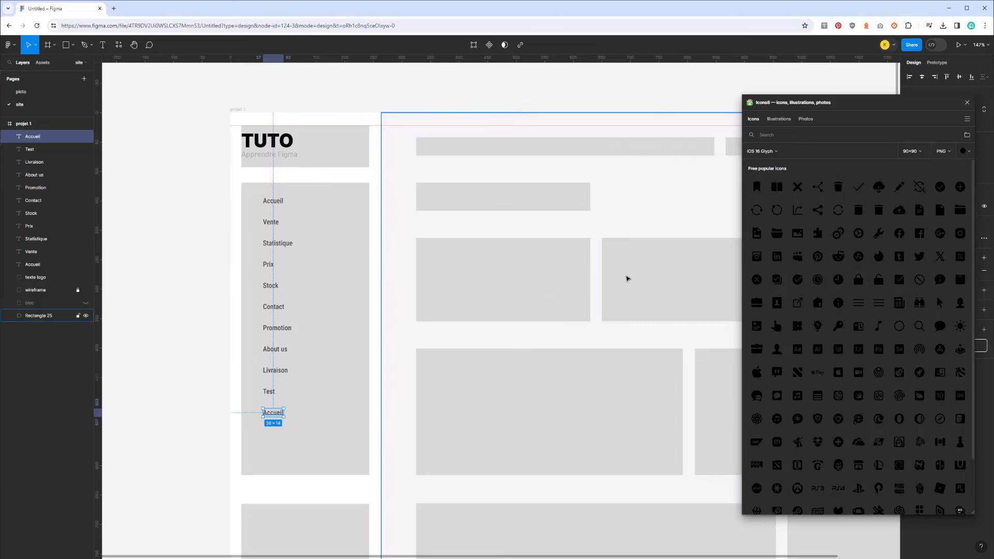
{"action": "scroll", "coordinate": [889, 241], "scroll_direction": "down", "scroll_amount": 1}
Place a small black home icon beside Accueil, then copy it down beside each menu link
{"action": "scroll", "coordinate": [889, 241], "scroll_direction": "up", "scroll_amount": 1}
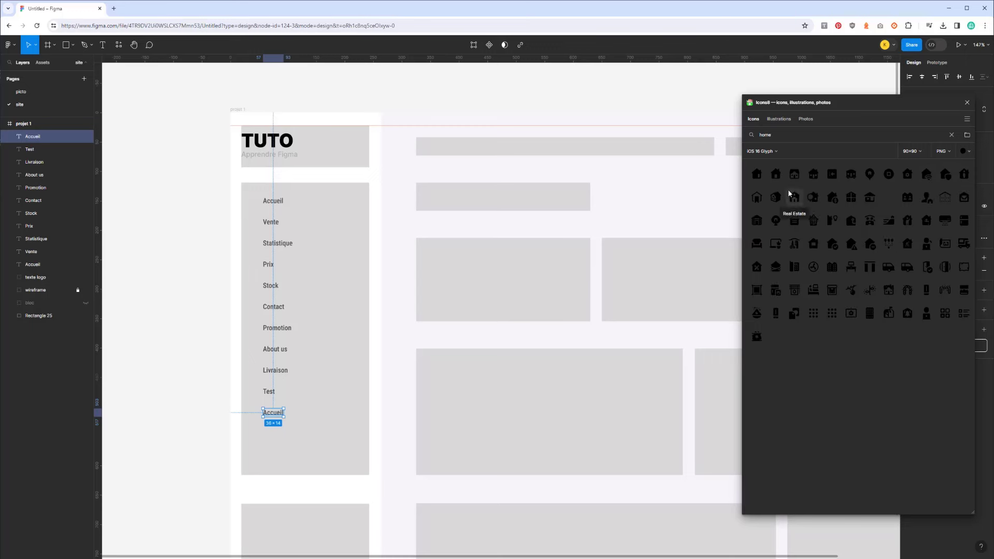
{"action": "left_click_drag", "start_coordinate": [751, 176], "coordinate": [264, 203]}
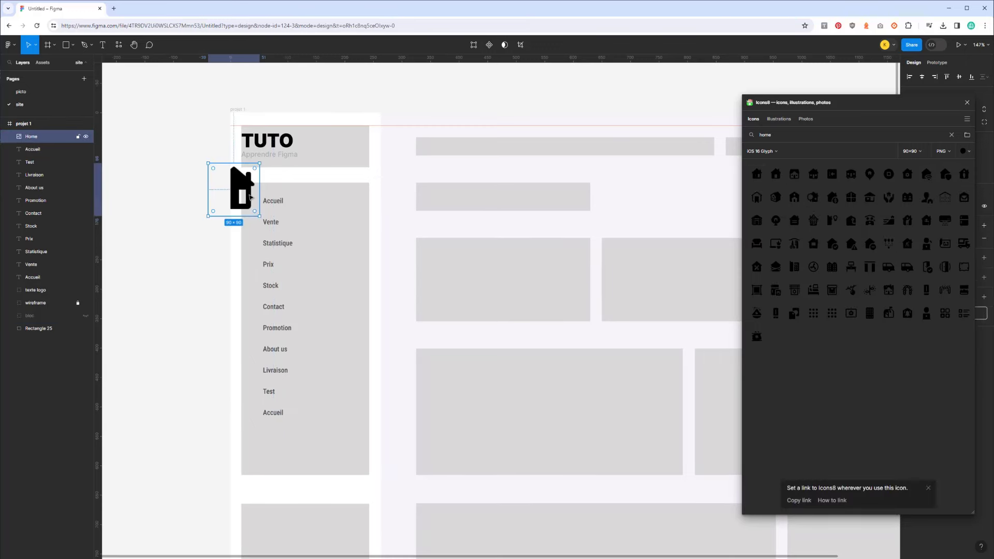
{"action": "mouse_move", "coordinate": [258, 214]}
{"action": "left_mouse_down"}
{"action": "mouse_move", "coordinate": [229, 184]}
{"action": "mouse_move", "coordinate": [253, 202]}
{"action": "left_mouse_up"}
{"action": "type", "text": "vente"}
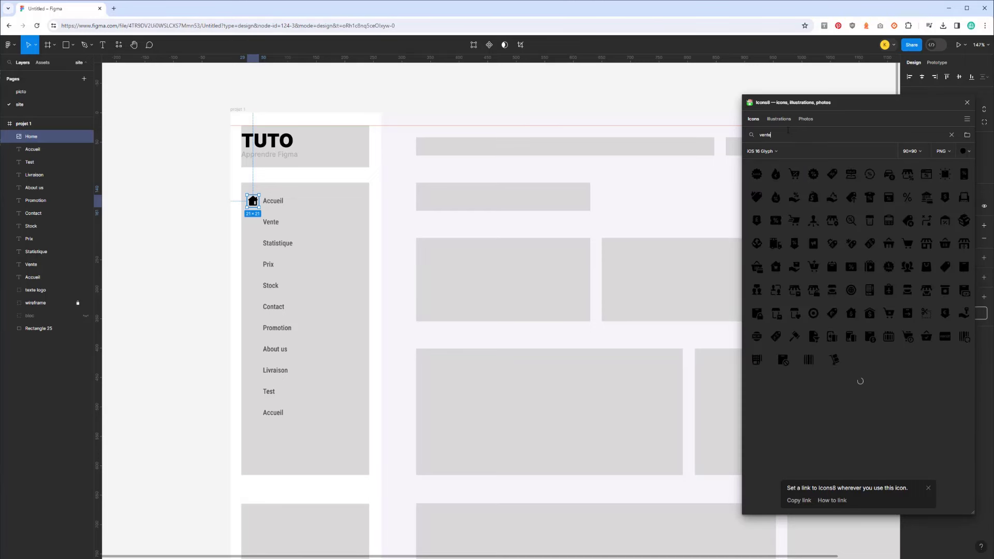
{"action": "mouse_move", "coordinate": [757, 175]}
{"action": "left_mouse_down"}
{"action": "mouse_move", "coordinate": [253, 202]}
{"action": "mouse_move", "coordinate": [257, 226]}
{"action": "left_mouse_up"}
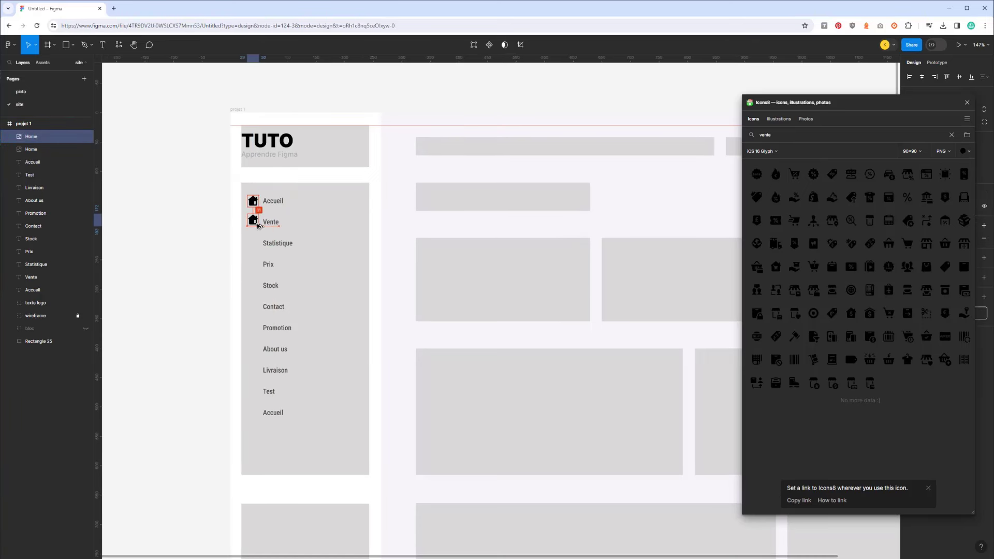
{"action": "key", "text": "ctrl+d"}
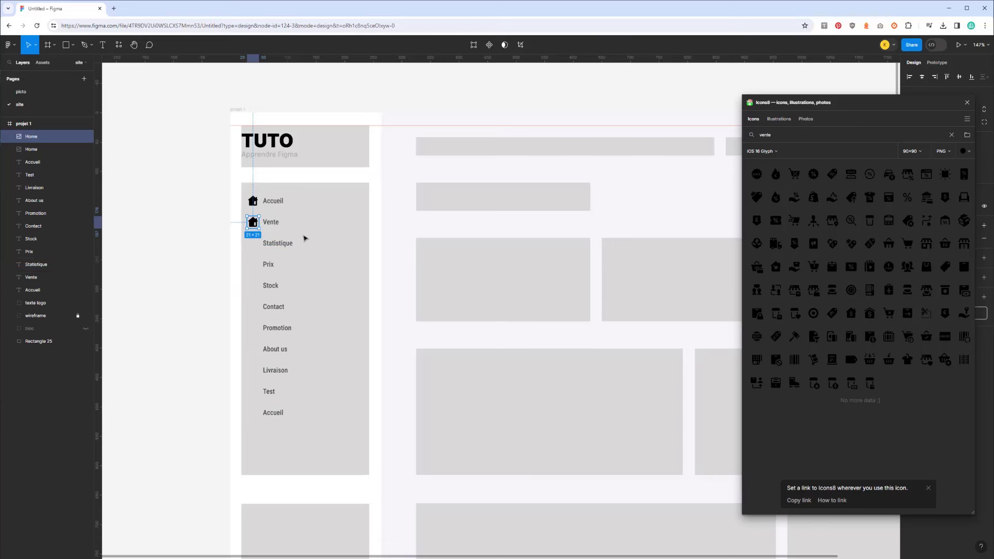
{"action": "key", "text": "ctrl+d"}
{"action": "key", "text": "ctrl+d"}
{"action": "key", "text": "ctrl+d"}
{"action": "key", "text": "ctrl+d"}
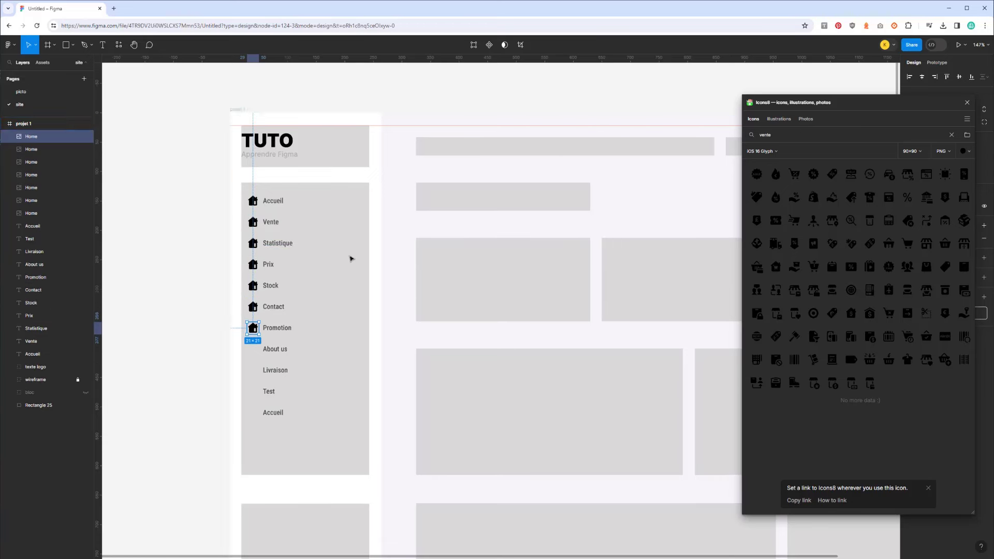
{"action": "key", "text": "ctrl+d"}
{"action": "key", "text": "ctrl+d"}
{"action": "key", "text": "ctrl+d"}
{"action": "key", "text": "ctrl+d"}
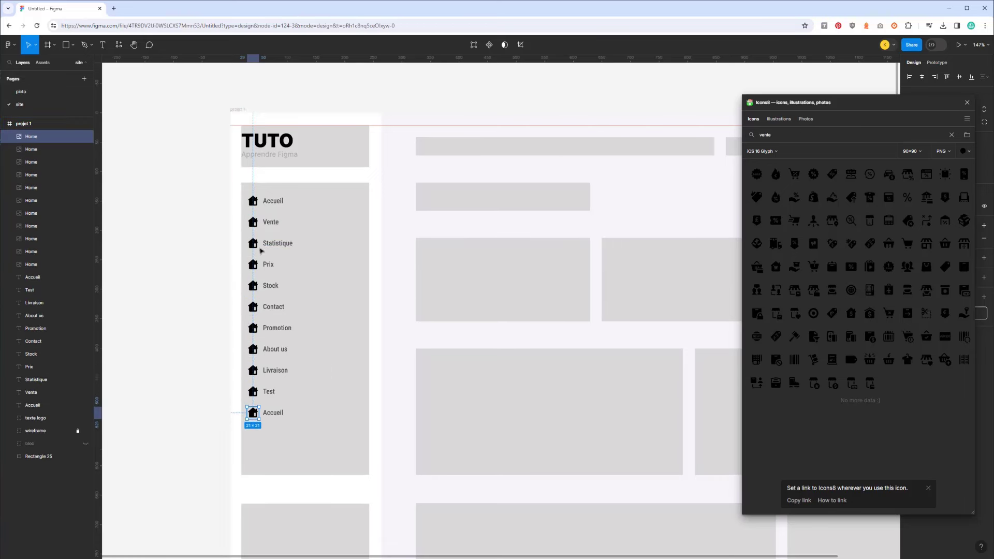
Swap the Vente house icon for a sale badge resized to about 20×20
{"action": "left_click", "coordinate": [253, 222]}
{"action": "left_click", "coordinate": [756, 174]}
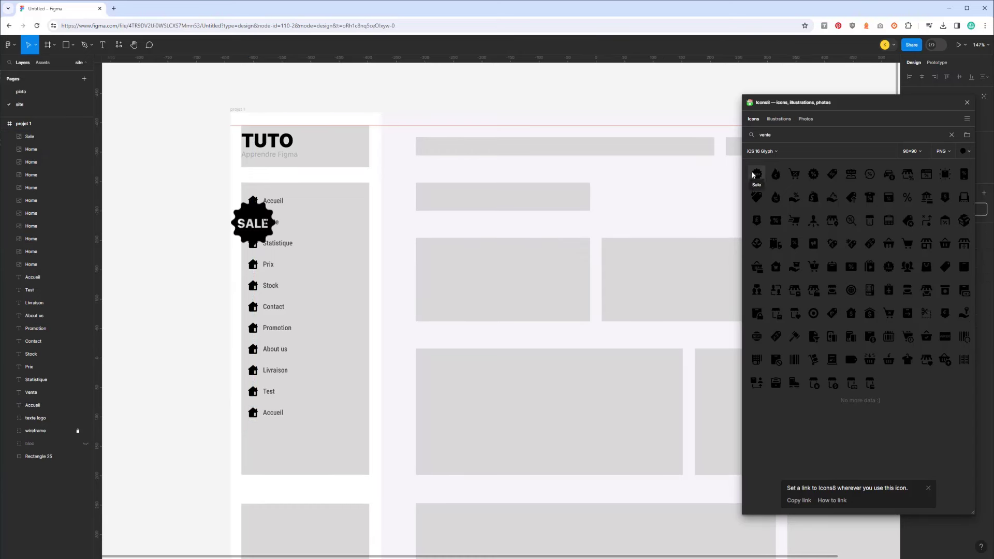
{"action": "left_click_drag", "start_coordinate": [279, 198], "coordinate": [260, 216]}
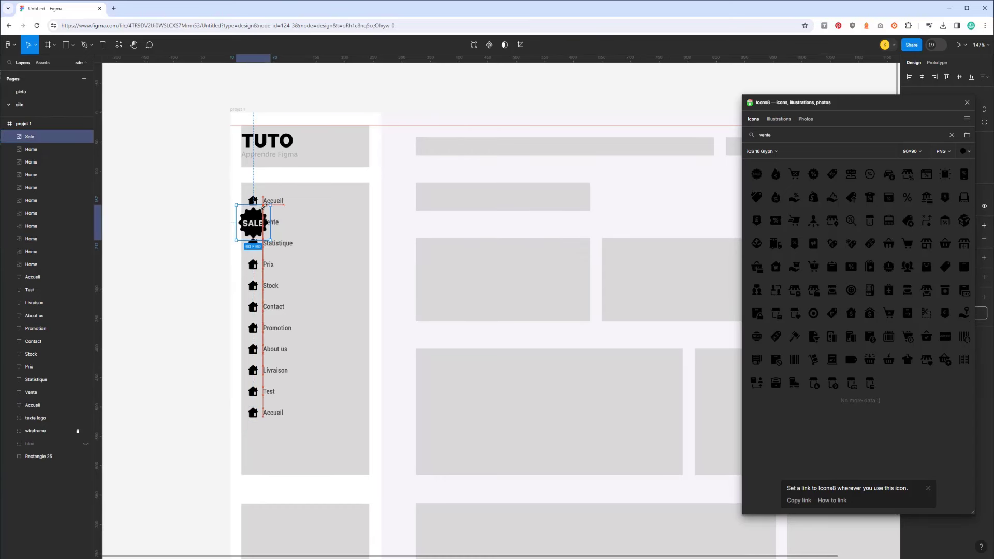
{"action": "mouse_move", "coordinate": [253, 223]}
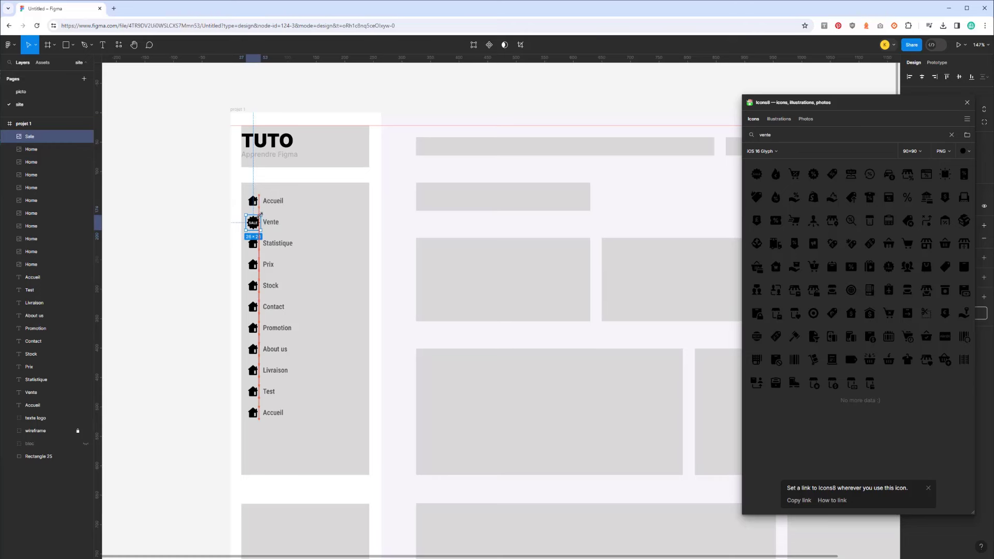
{"action": "left_click", "coordinate": [253, 201]}
{"action": "left_click", "coordinate": [254, 223]}
{"action": "left_click_drag", "start_coordinate": [260, 230], "coordinate": [259, 229]}
Replace the Statistique and Prix house icons with a chart glyph and a dollar glyph
{"action": "left_click", "coordinate": [253, 243]}
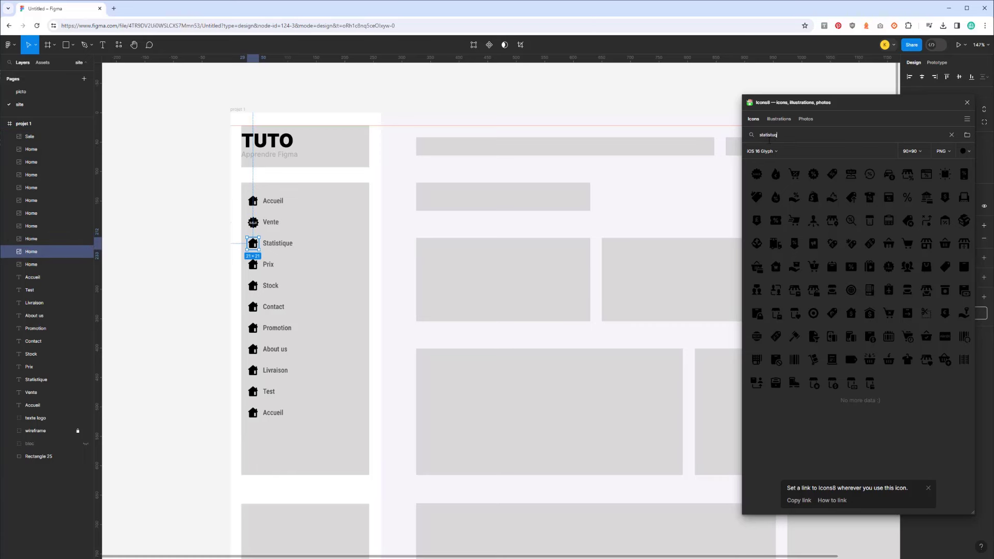
{"action": "type", "text": "ue"}
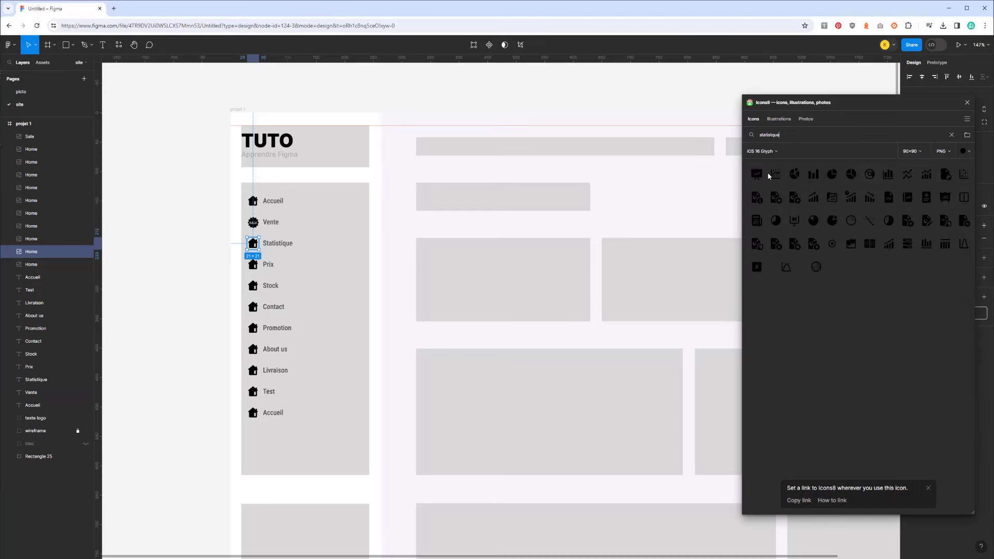
{"action": "mouse_move", "coordinate": [757, 174]}
{"action": "left_mouse_down"}
{"action": "mouse_move", "coordinate": [276, 220]}
{"action": "mouse_move", "coordinate": [260, 237]}
{"action": "left_mouse_up"}
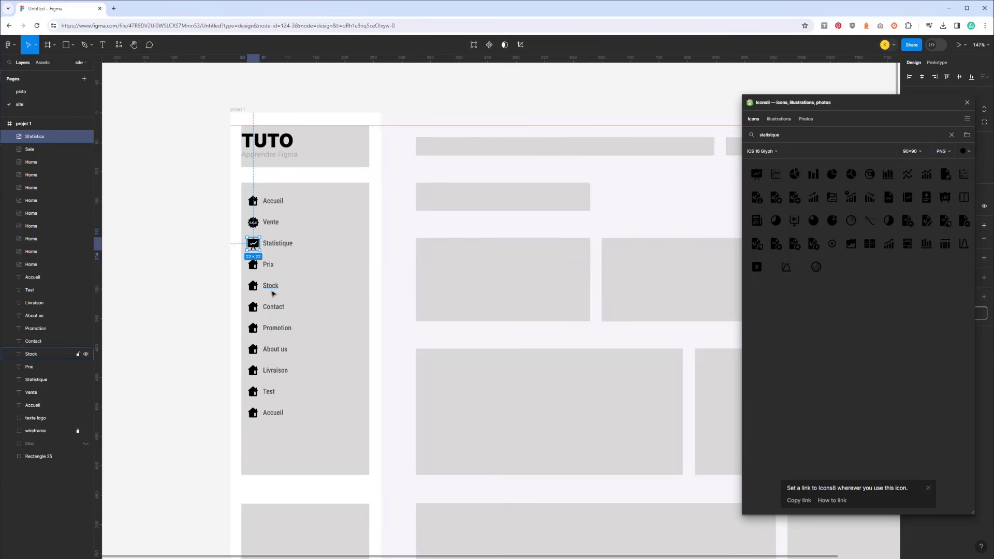
{"action": "left_click", "coordinate": [259, 267]}
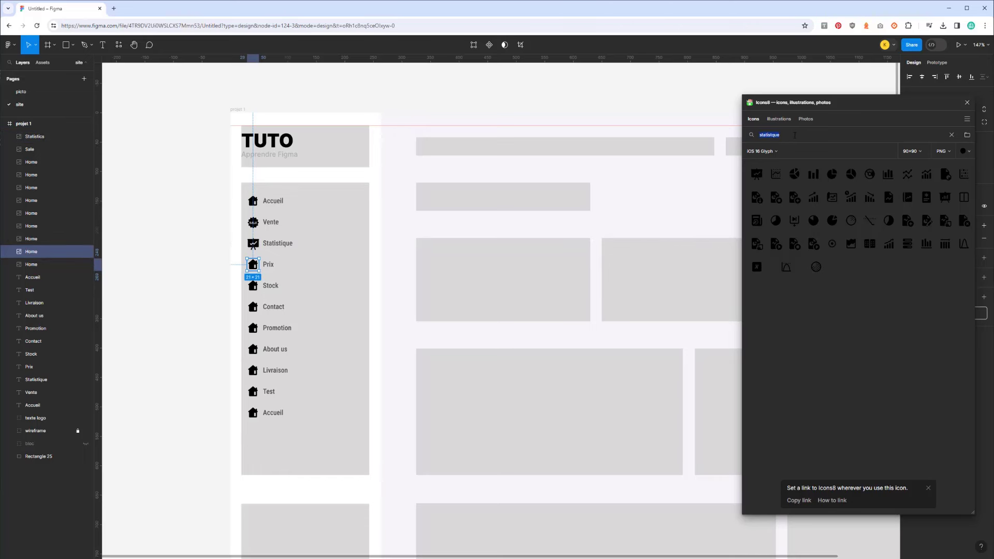
{"action": "type", "text": "pric"}
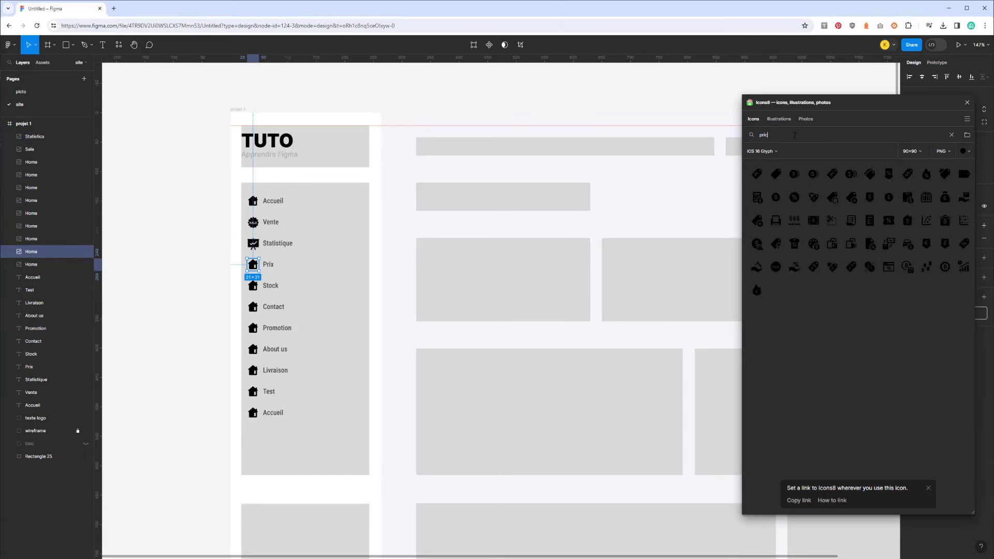
{"action": "mouse_move", "coordinate": [794, 174]}
{"action": "left_mouse_down"}
{"action": "mouse_move", "coordinate": [253, 264]}
{"action": "mouse_move", "coordinate": [262, 259]}
{"action": "left_mouse_up"}
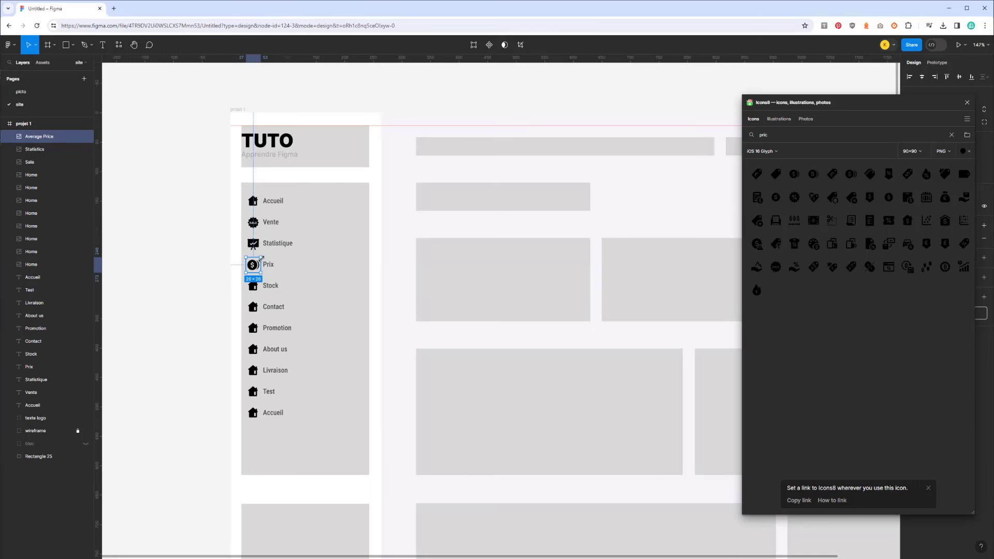
{"action": "left_click", "coordinate": [253, 286]}
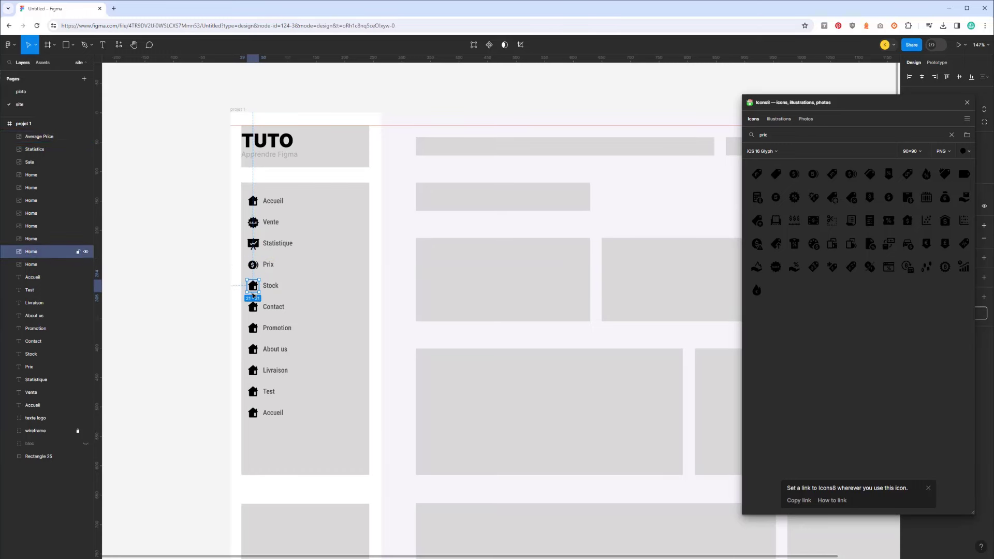
{"action": "left_click", "coordinate": [253, 244]}
{"action": "left_click", "coordinate": [253, 286]}
{"action": "type", "text": "stock"}
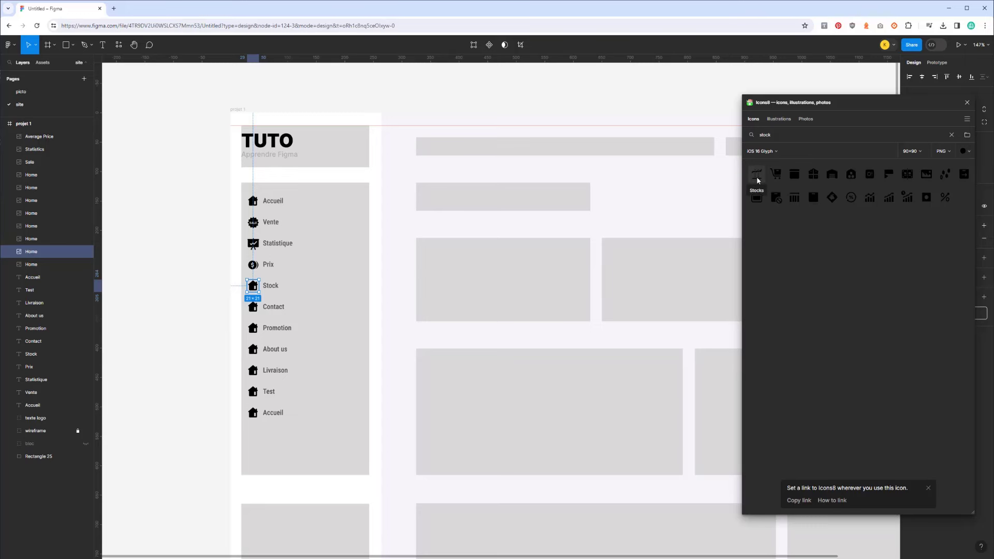
Put a shrunken shopping cart icon on Stock and a contact card icon on Contact
{"action": "left_click_drag", "start_coordinate": [776, 174], "coordinate": [261, 295]}
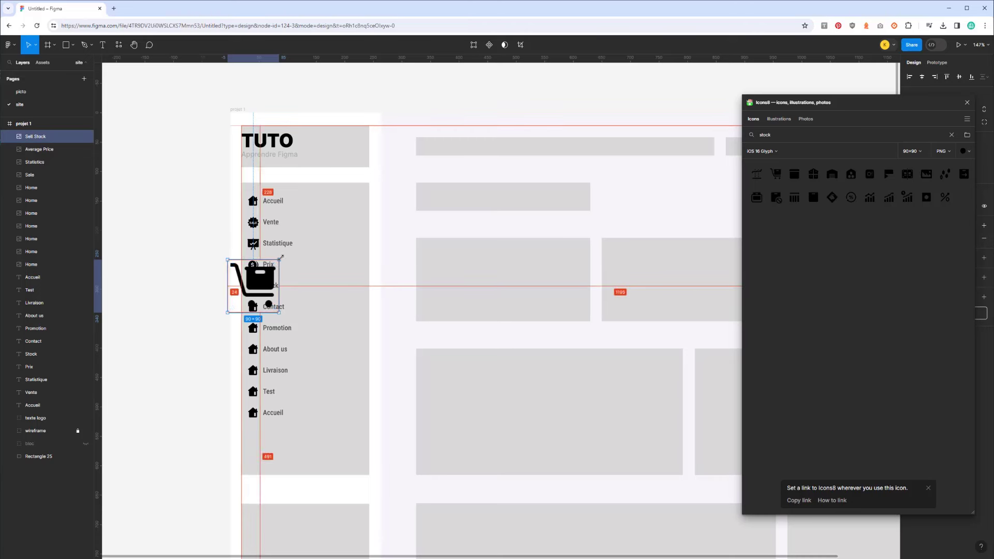
{"action": "left_click_drag", "start_coordinate": [278, 261], "coordinate": [257, 280]}
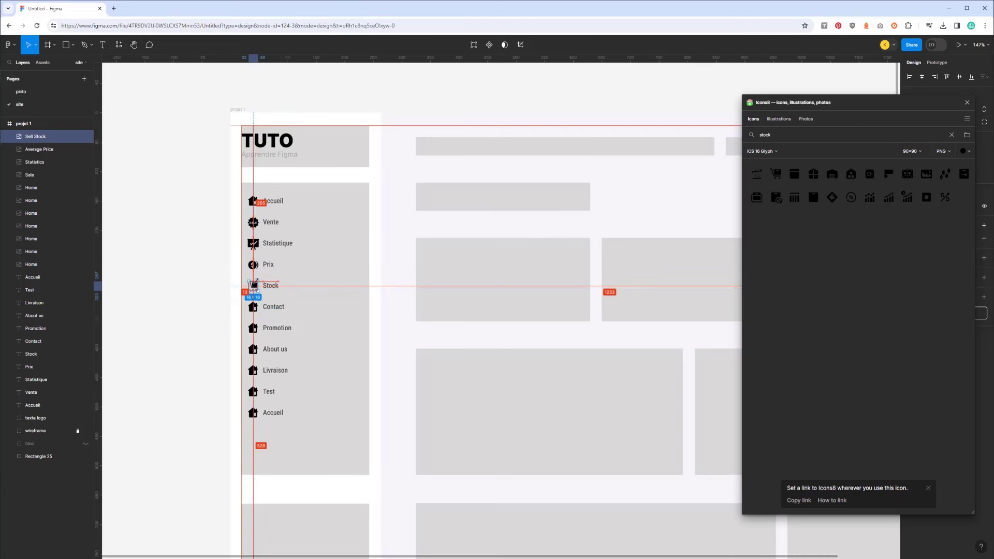
{"action": "left_click", "coordinate": [255, 310]}
{"action": "type", "text": "contact"}
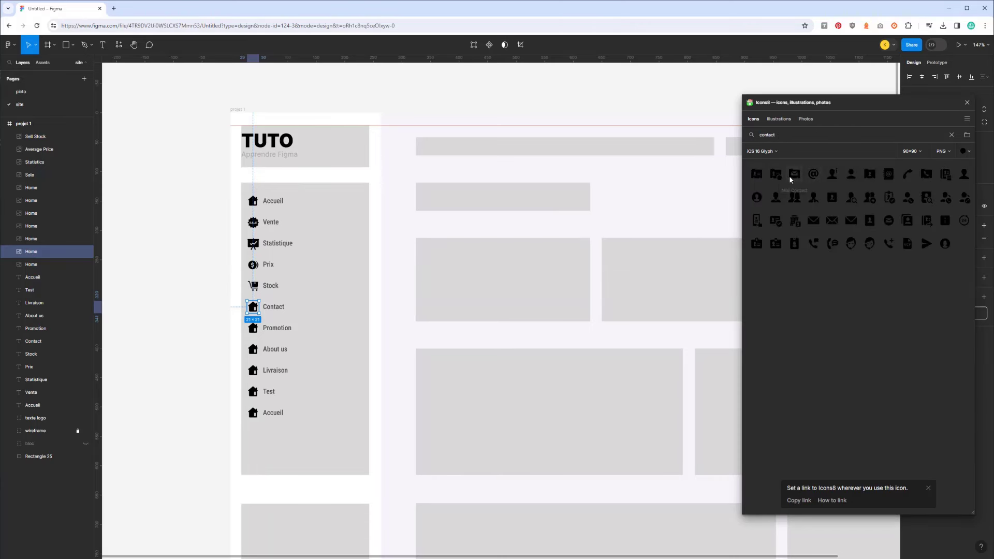
{"action": "left_click", "coordinate": [756, 174]}
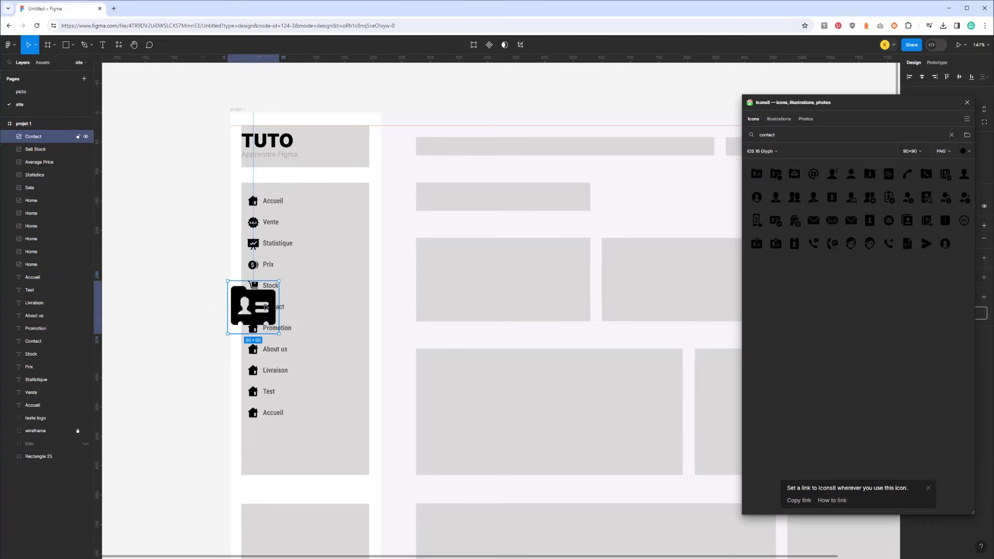
{"action": "left_click_drag", "start_coordinate": [275, 287], "coordinate": [258, 313]}
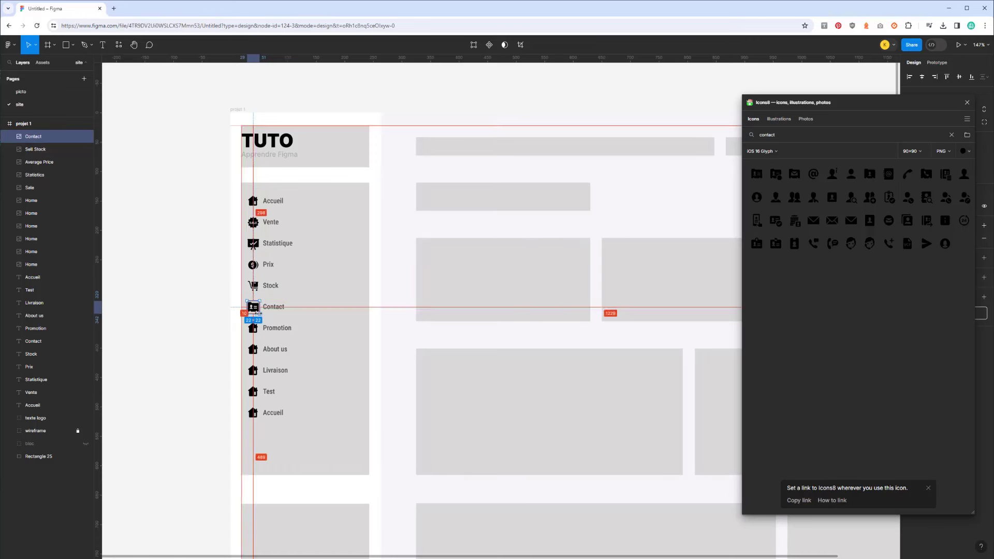
Add a 24×24 discount icon to Promotion and an info bubble icon to About us
{"action": "scroll", "coordinate": [424, 313], "scroll_direction": "down", "scroll_amount": 1}
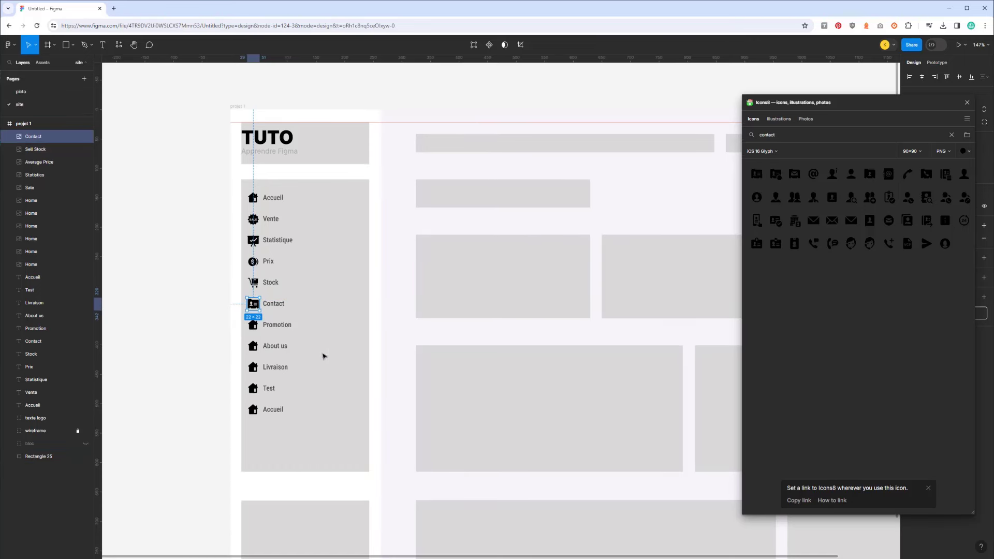
{"action": "left_click", "coordinate": [252, 326]}
{"action": "type", "text": "promotio"}
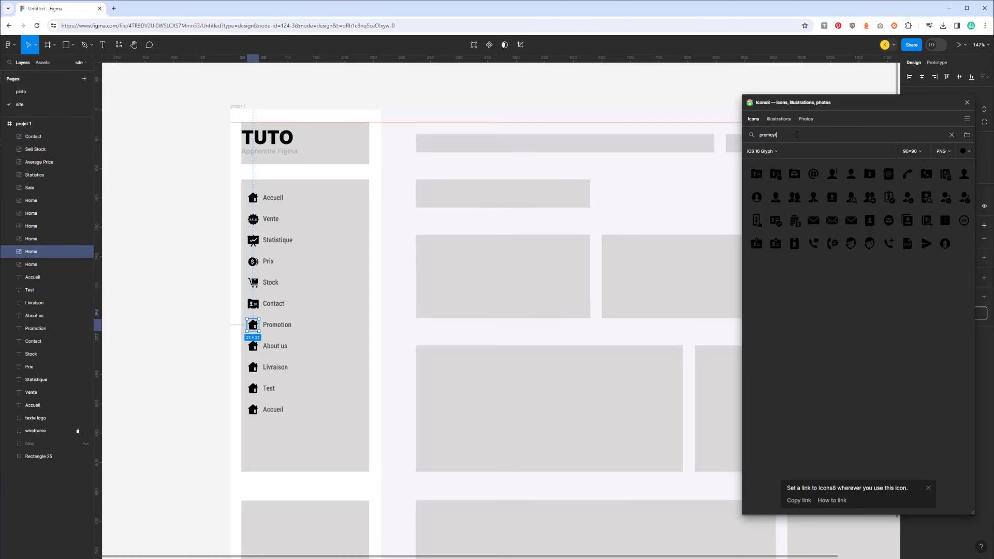
{"action": "type", "text": "n"}
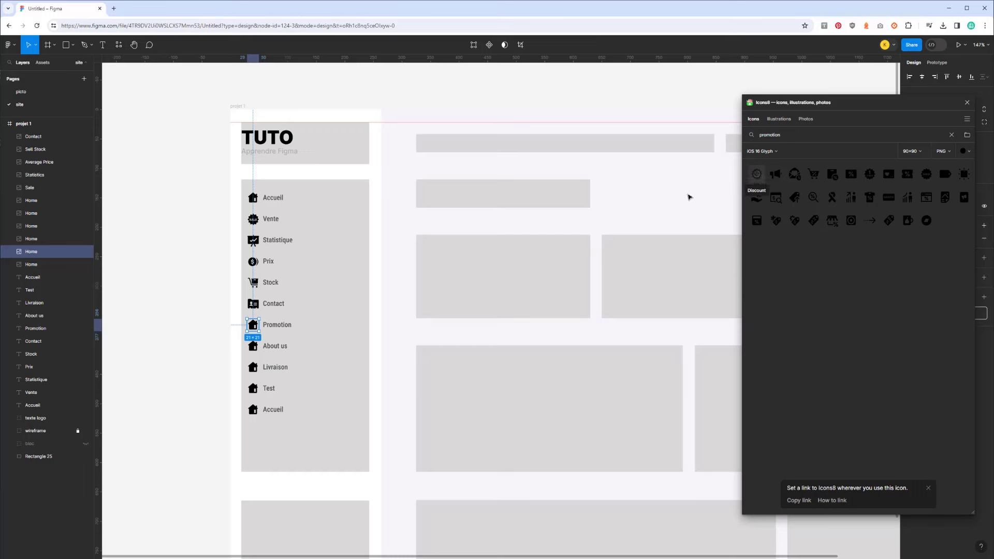
{"action": "left_click", "coordinate": [756, 174]}
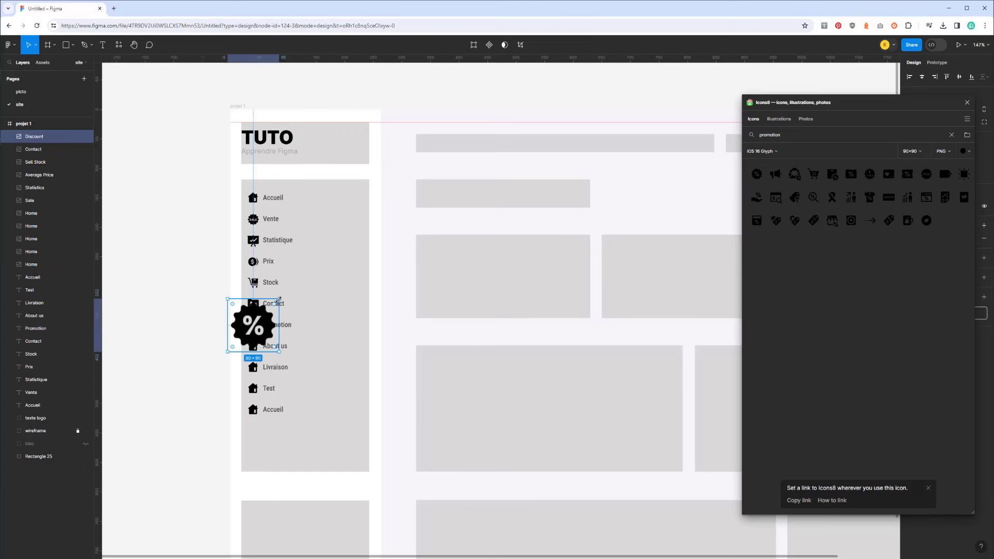
{"action": "left_click_drag", "start_coordinate": [279, 299], "coordinate": [259, 320]}
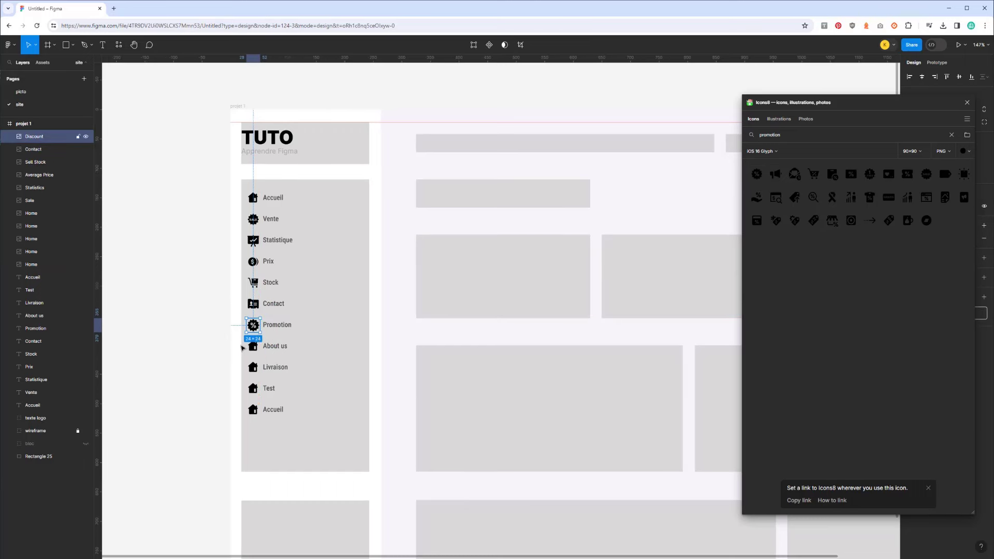
{"action": "left_click", "coordinate": [251, 347]}
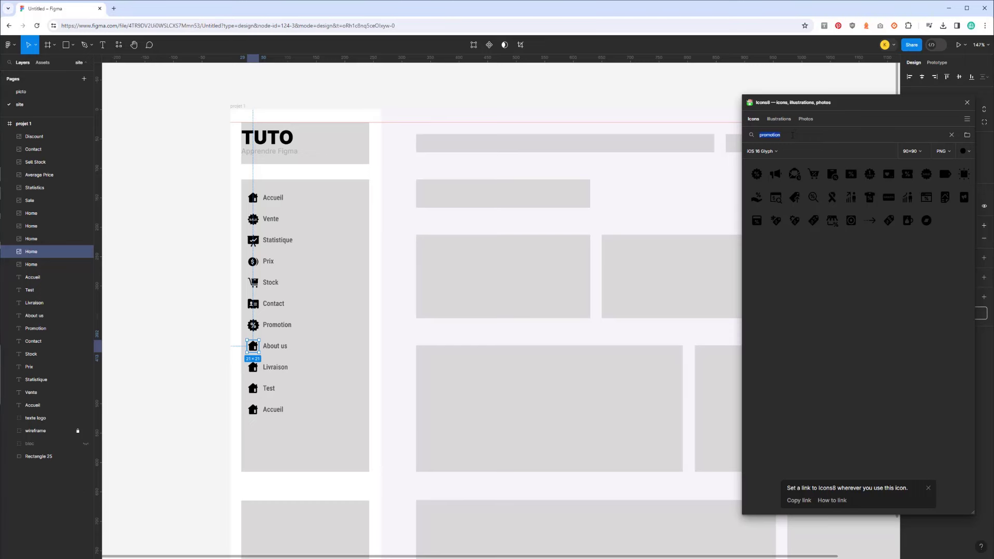
{"action": "type", "text": "about"}
{"action": "mouse_move", "coordinate": [757, 174]}
{"action": "left_mouse_down"}
{"action": "mouse_move", "coordinate": [253, 345]}
{"action": "mouse_move", "coordinate": [265, 339]}
{"action": "left_mouse_up"}
Give Livraison a delivery truck icon and the Test row a person icon
{"action": "left_click", "coordinate": [253, 367]}
{"action": "double_click", "coordinate": [765, 135]}
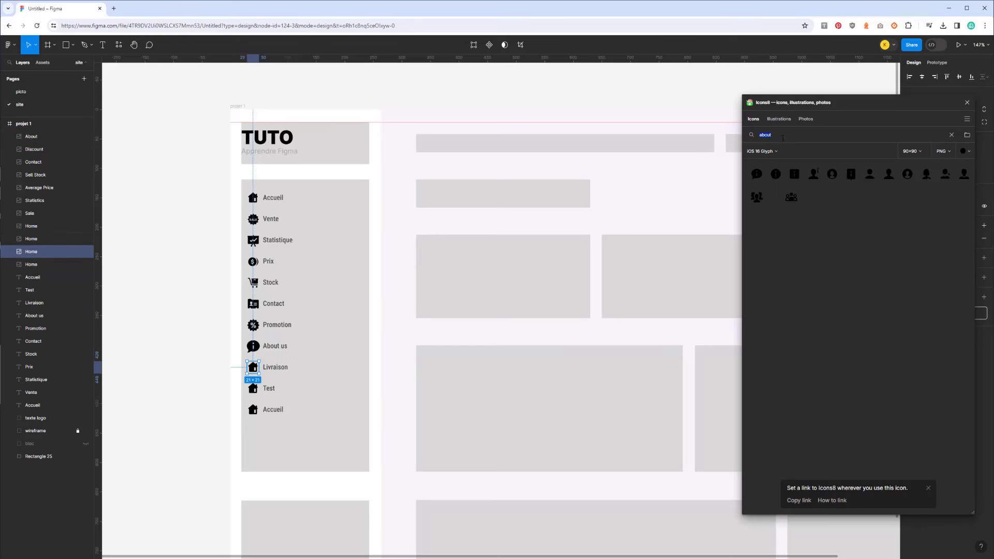
{"action": "type", "text": "livraison"}
{"action": "left_click_drag", "start_coordinate": [757, 174], "coordinate": [268, 347]}
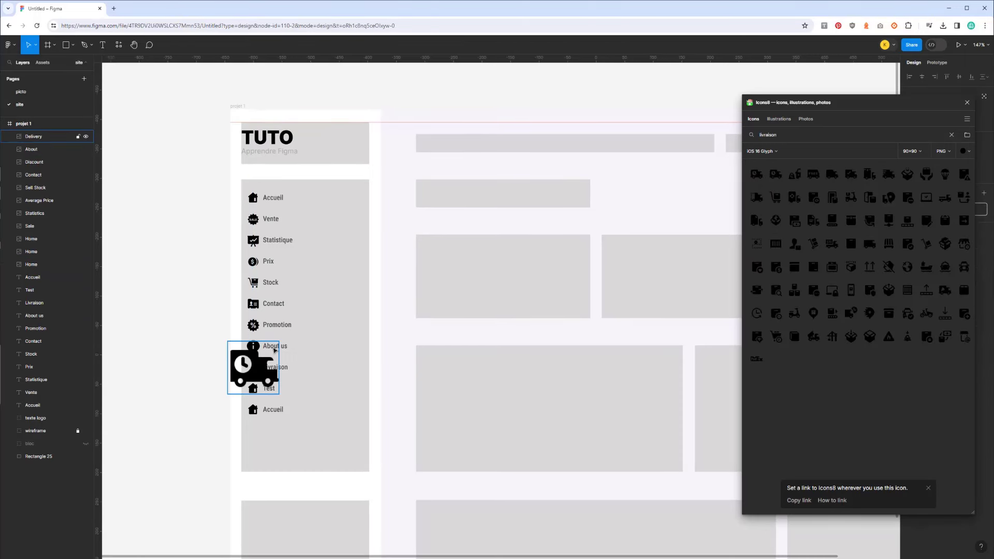
{"action": "left_click_drag", "start_coordinate": [275, 390], "coordinate": [258, 372]}
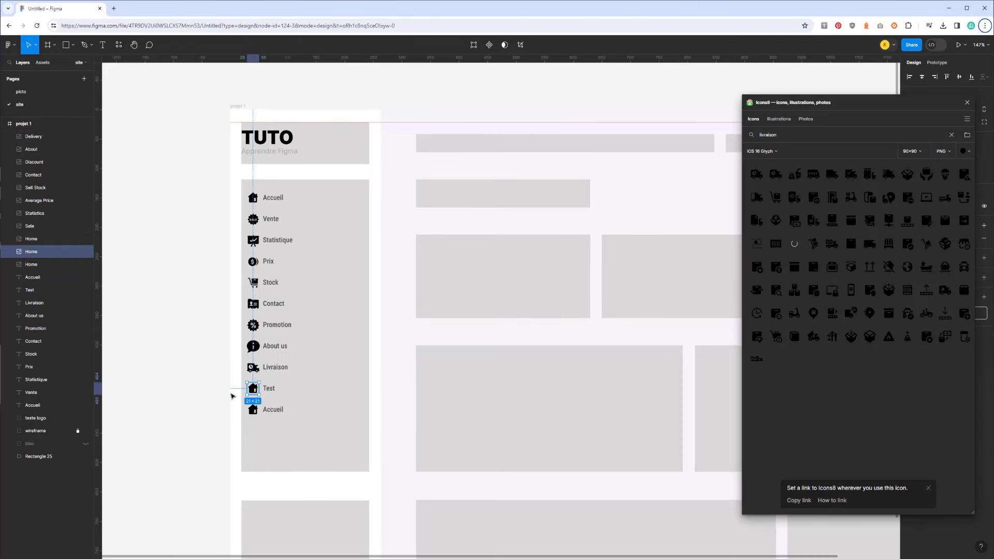
{"action": "mouse_move", "coordinate": [796, 244]}
{"action": "left_mouse_down"}
{"action": "mouse_move", "coordinate": [254, 389]}
{"action": "mouse_move", "coordinate": [259, 384]}
{"action": "left_mouse_up"}
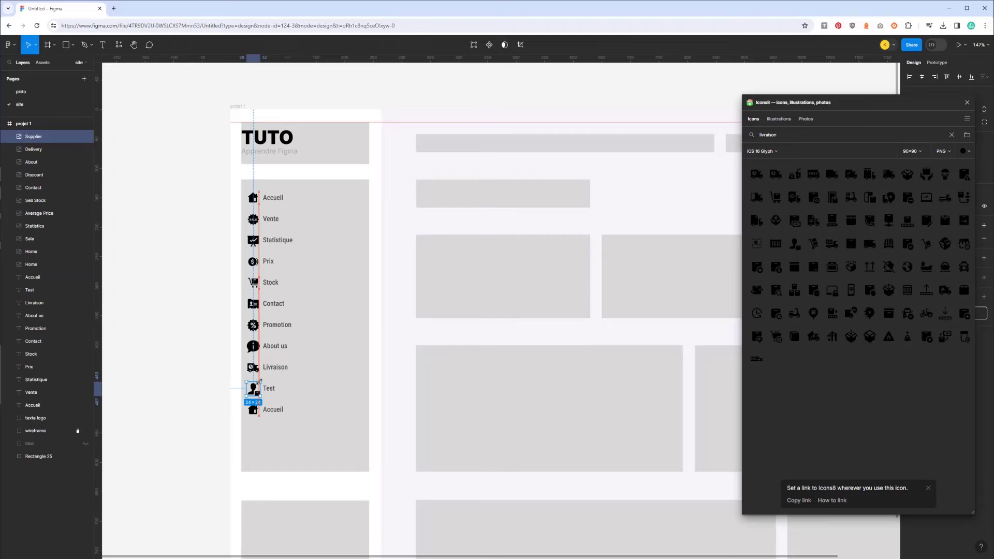
{"action": "left_click", "coordinate": [252, 409]}
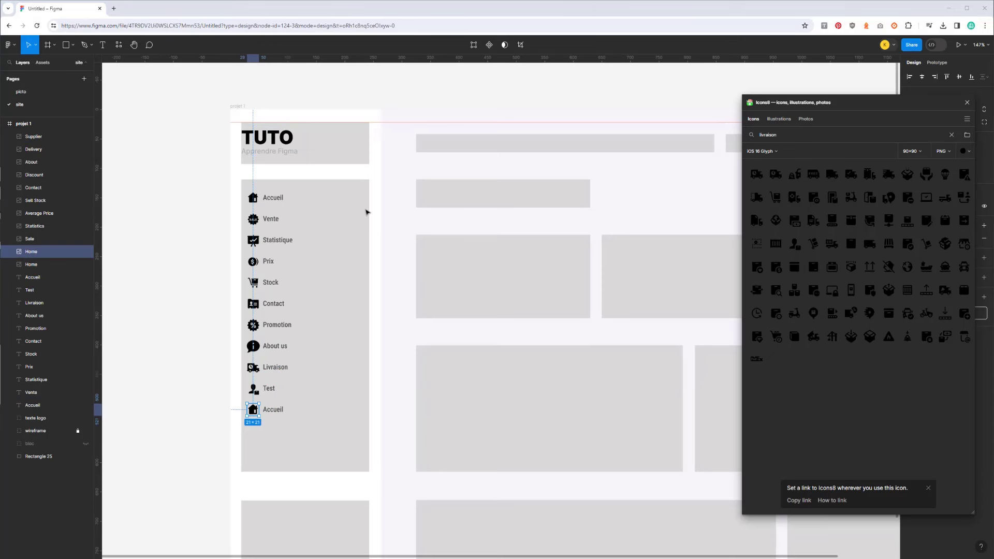
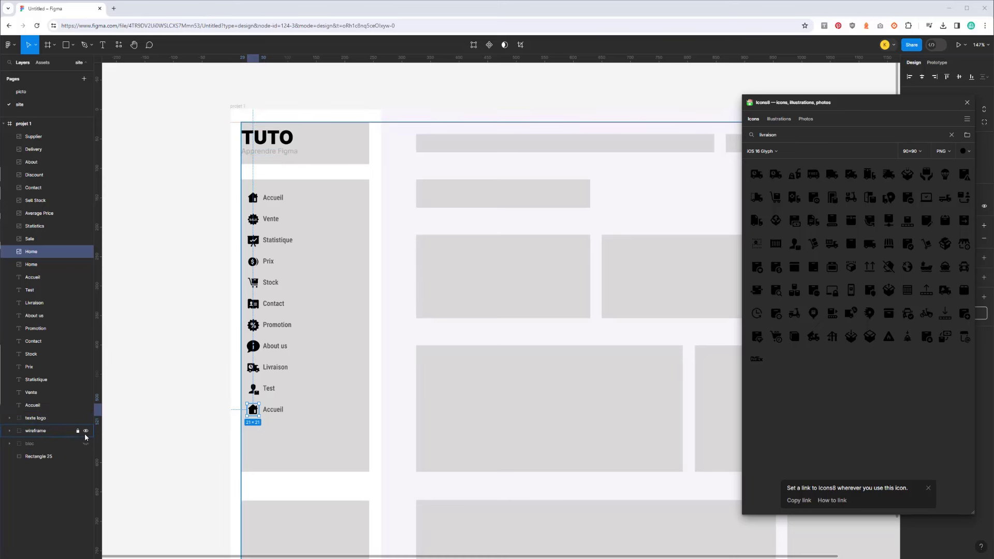
Hide the grey sidebar and header placeholder rectangles inside the wireframe group
{"action": "left_click", "coordinate": [77, 433]}
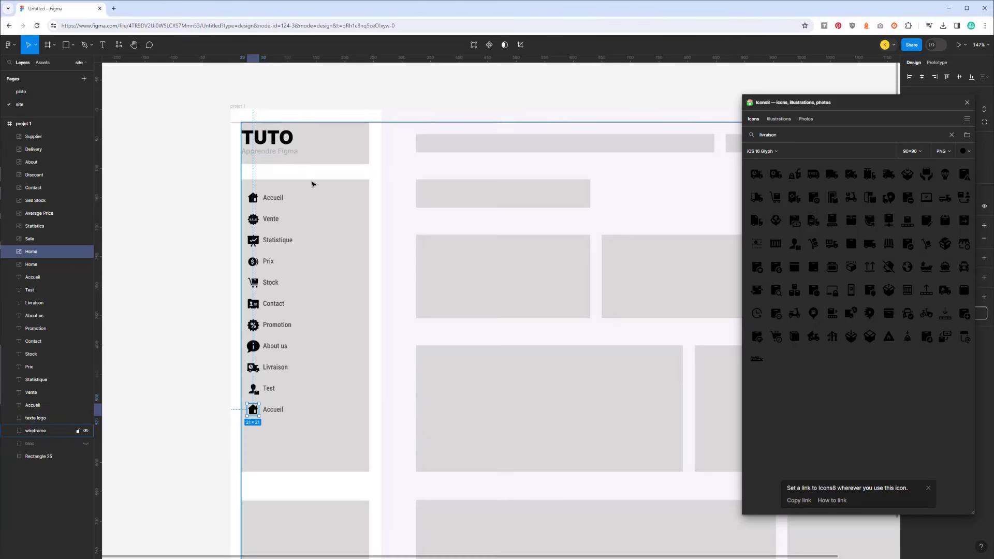
{"action": "left_click", "coordinate": [361, 131]}
{"action": "left_click", "coordinate": [340, 240], "text": "shift"}
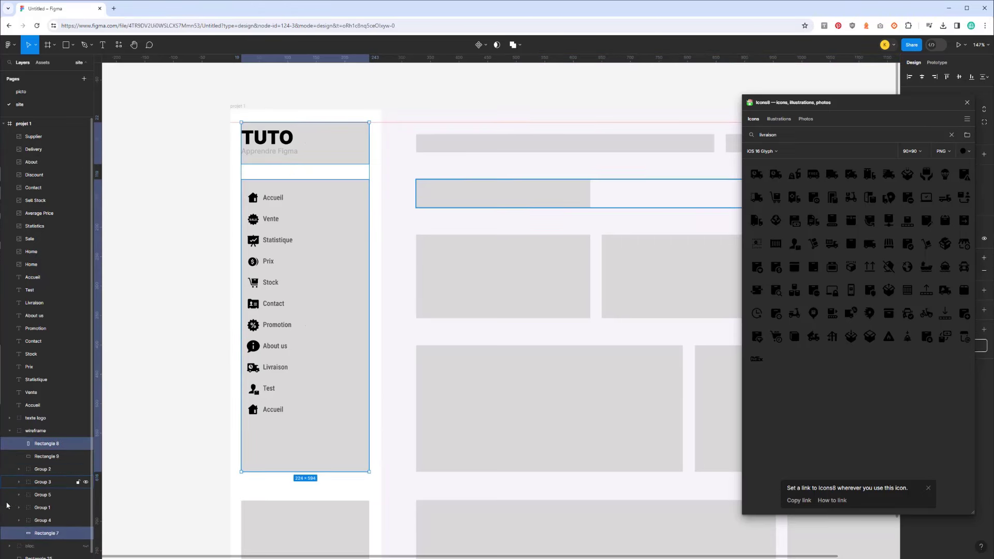
{"action": "left_click", "coordinate": [86, 444]}
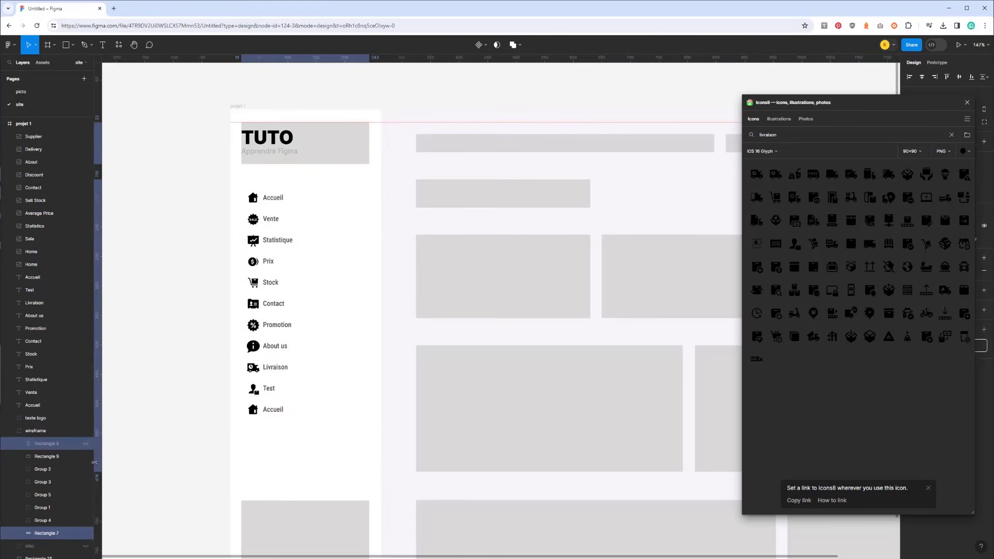
{"action": "left_click", "coordinate": [86, 534]}
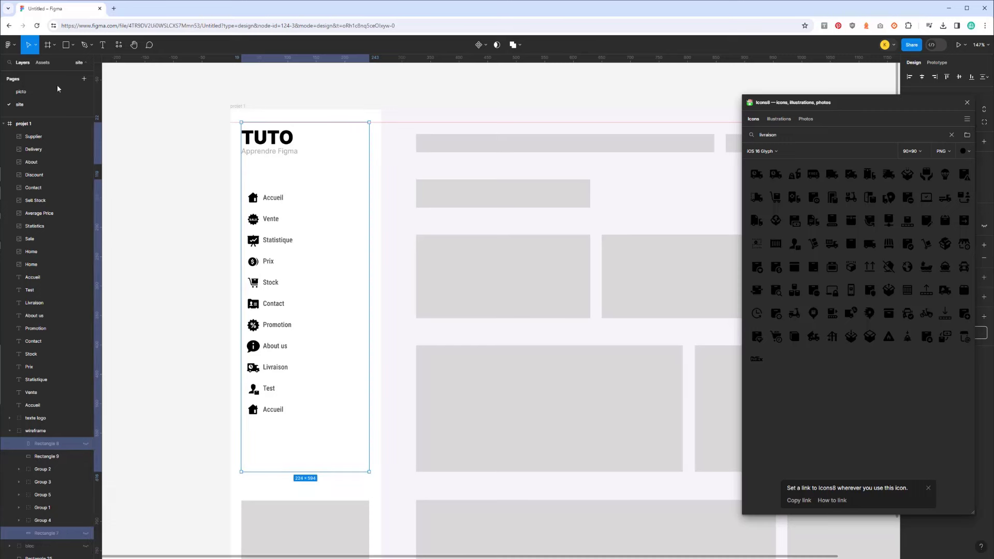
{"action": "scroll", "coordinate": [286, 334], "scroll_direction": "down", "scroll_amount": 1}
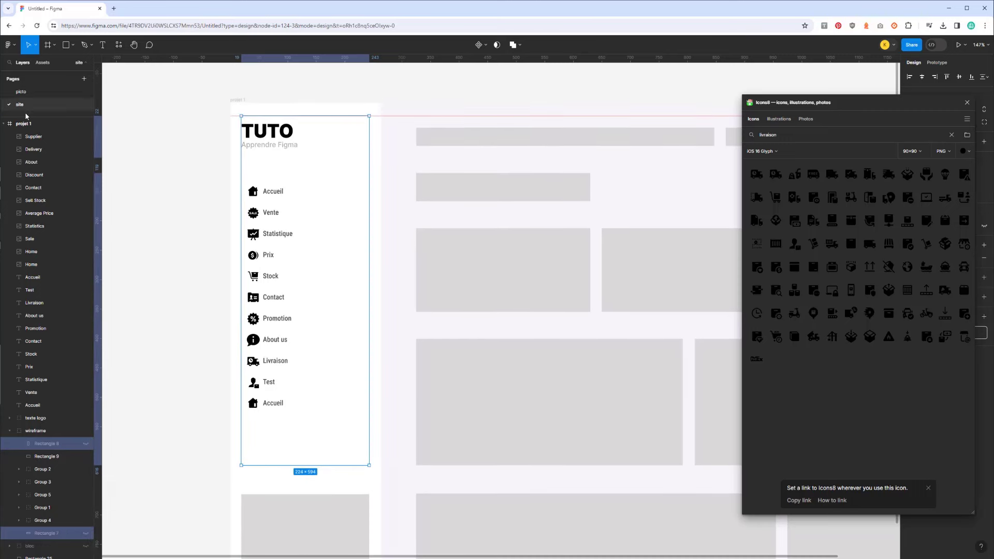
Collapse and lock the wireframe group
{"action": "left_click", "coordinate": [24, 126]}
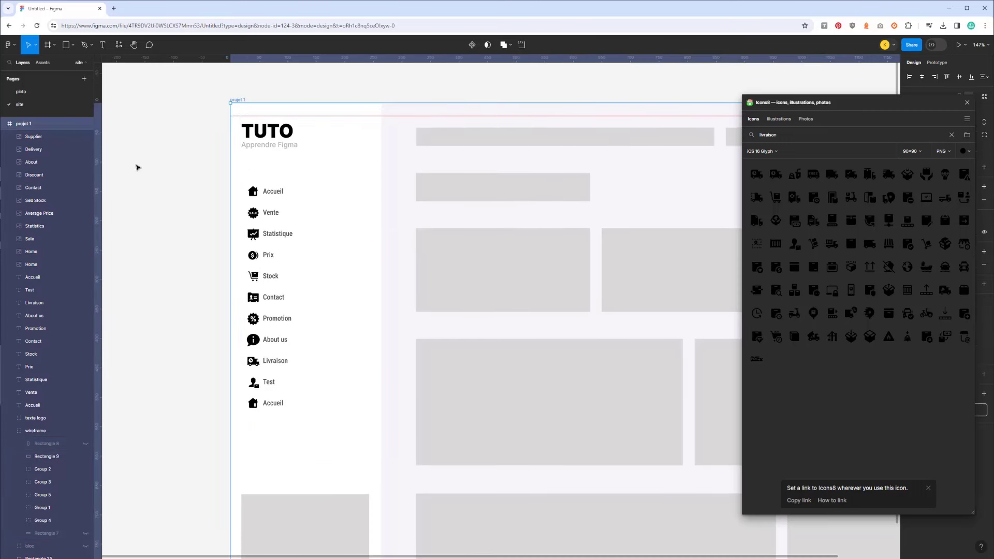
{"action": "scroll", "coordinate": [19, 432], "scroll_direction": "down", "scroll_amount": 1}
{"action": "left_click", "coordinate": [9, 425]}
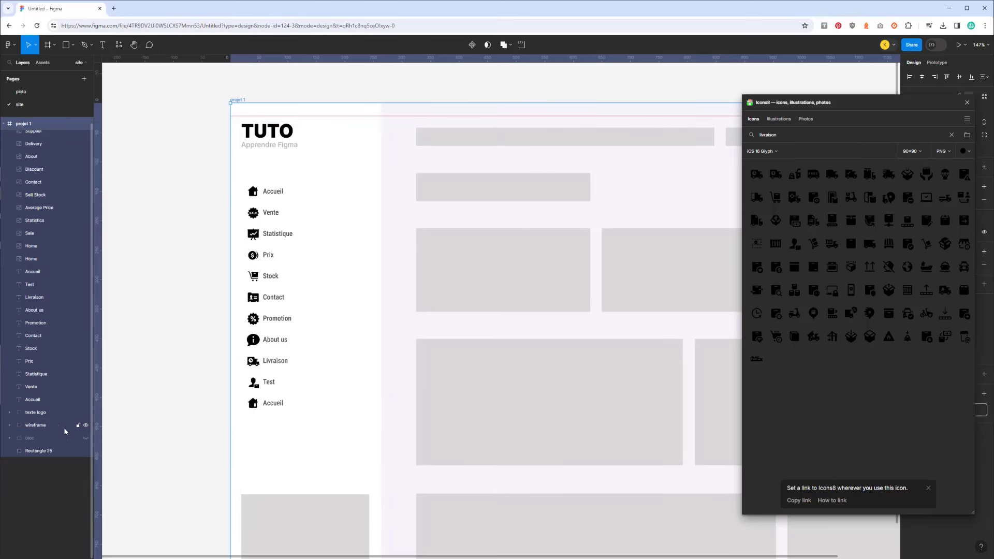
{"action": "left_click", "coordinate": [78, 425]}
{"action": "left_click", "coordinate": [207, 319]}
Left-align the column of menu icons with the TUTO logo
{"action": "left_click", "coordinate": [273, 191]}
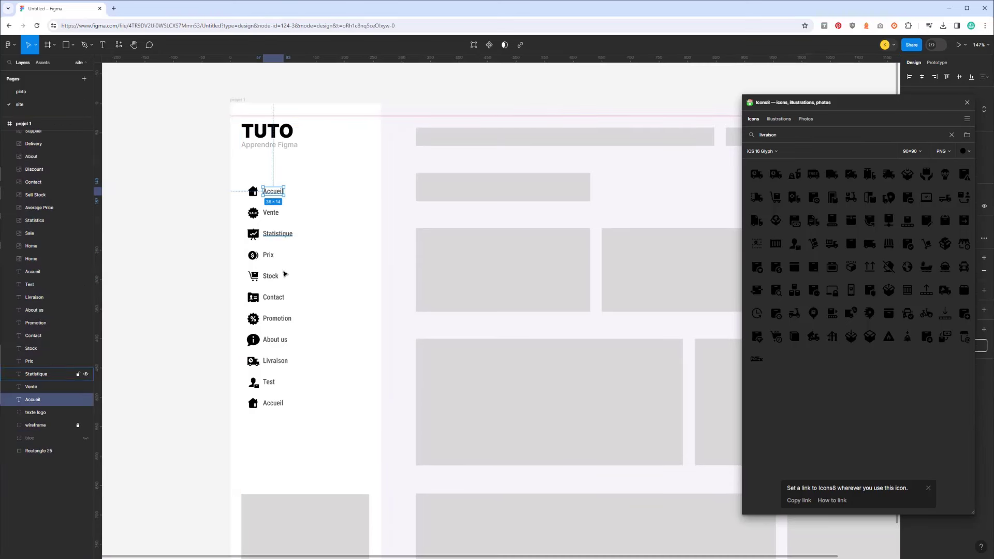
{"action": "mouse_move", "coordinate": [291, 416]}
{"action": "left_mouse_down"}
{"action": "mouse_move", "coordinate": [273, 187]}
{"action": "mouse_move", "coordinate": [264, 422]}
{"action": "left_mouse_up"}
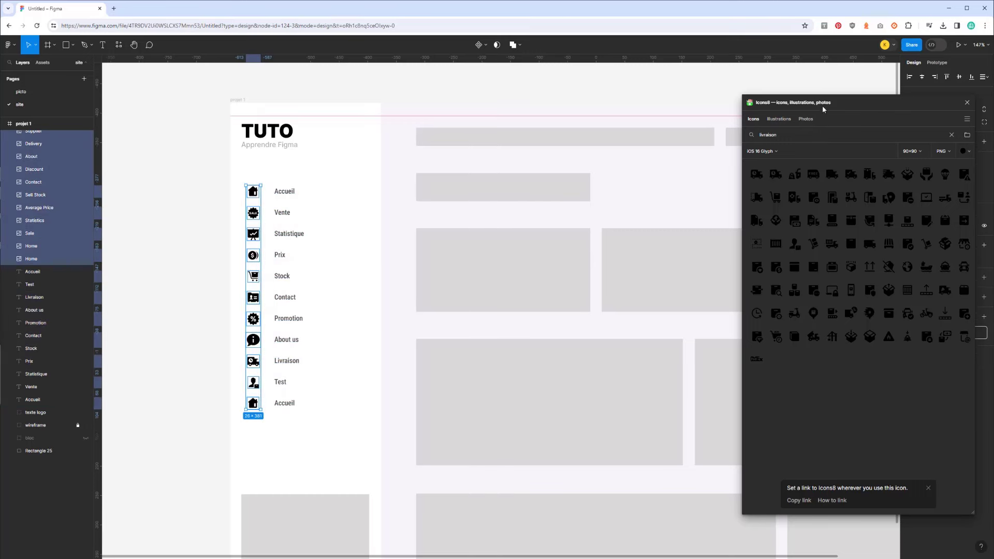
{"action": "left_click", "coordinate": [909, 77]}
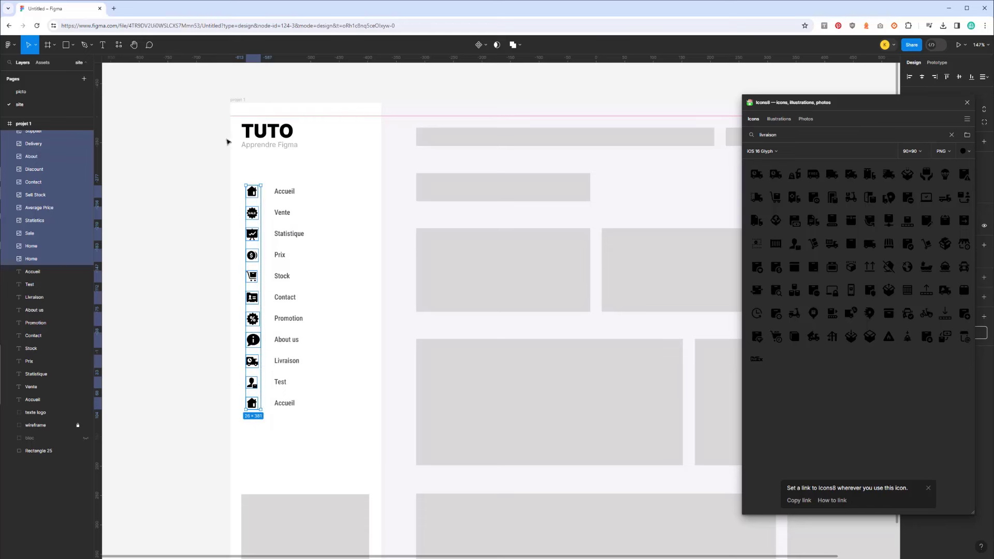
{"action": "left_click", "coordinate": [248, 134], "text": "shift"}
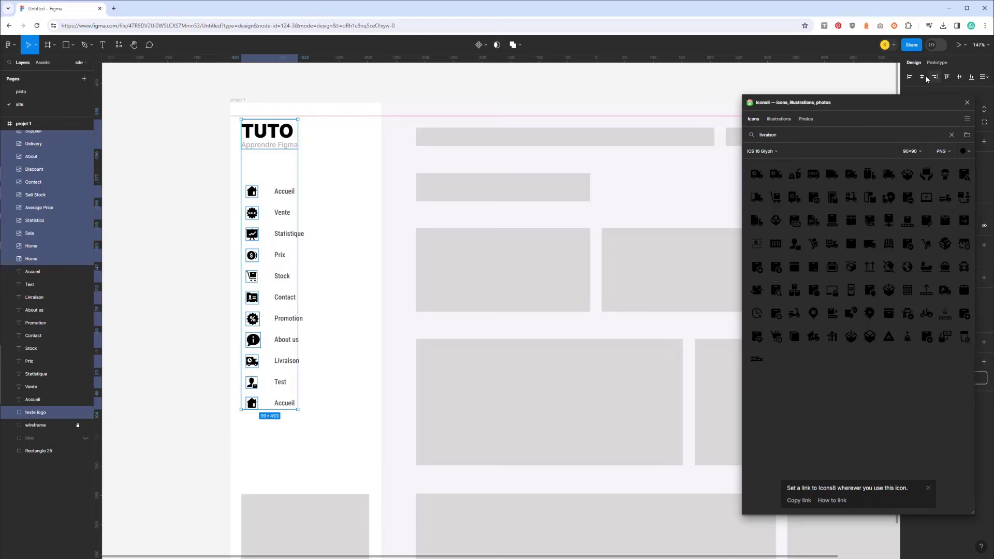
{"action": "left_click", "coordinate": [910, 77]}
{"action": "left_click", "coordinate": [326, 188]}
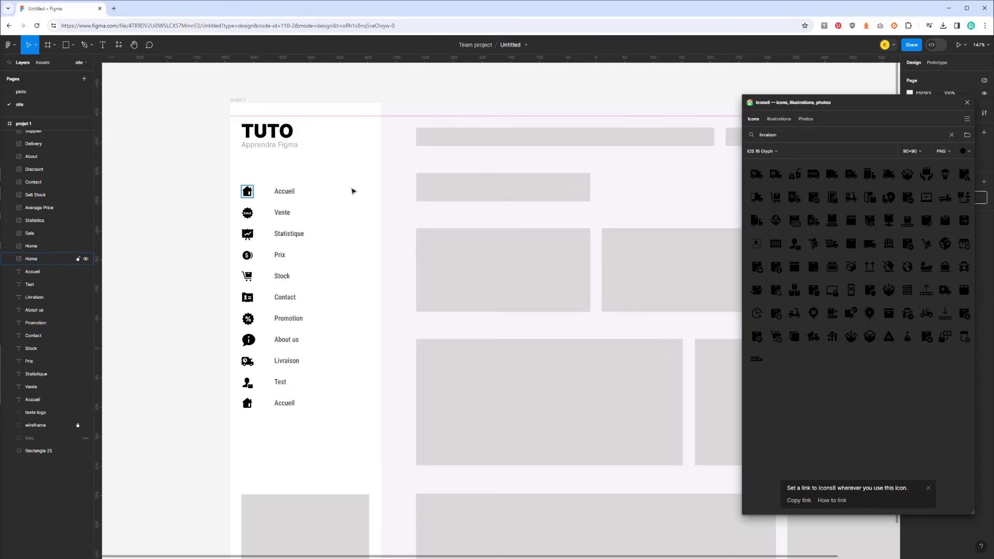
Close Icons8 and draw a rectangle bar spanning the sidebar behind the Accueil item
{"action": "left_click", "coordinate": [967, 103]}
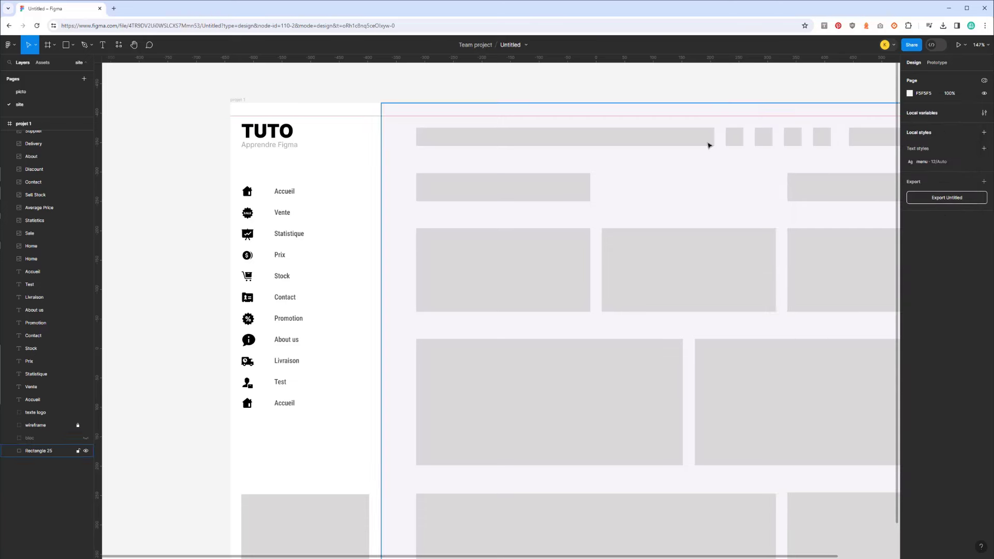
{"action": "left_click", "coordinate": [247, 191]}
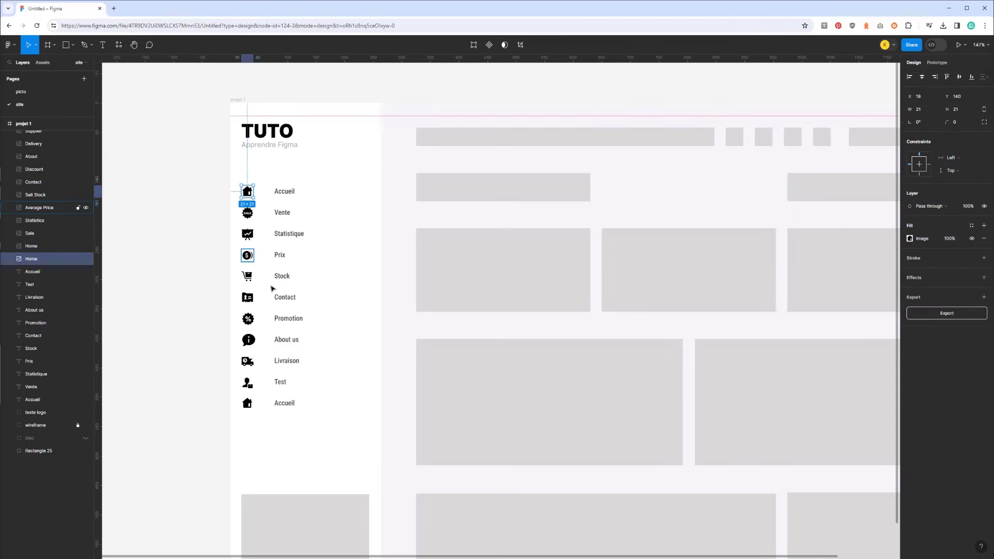
{"action": "left_click", "coordinate": [73, 46]}
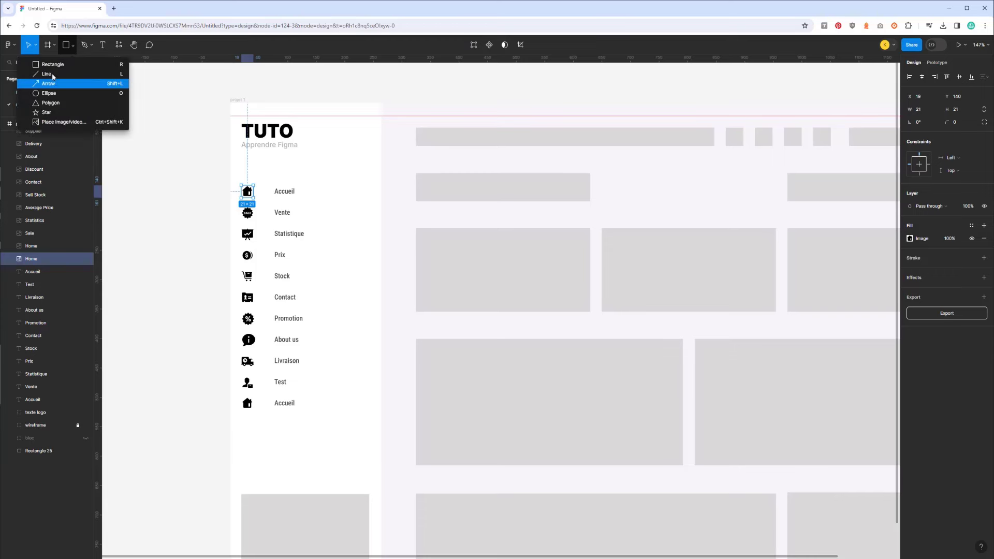
{"action": "left_click", "coordinate": [59, 65]}
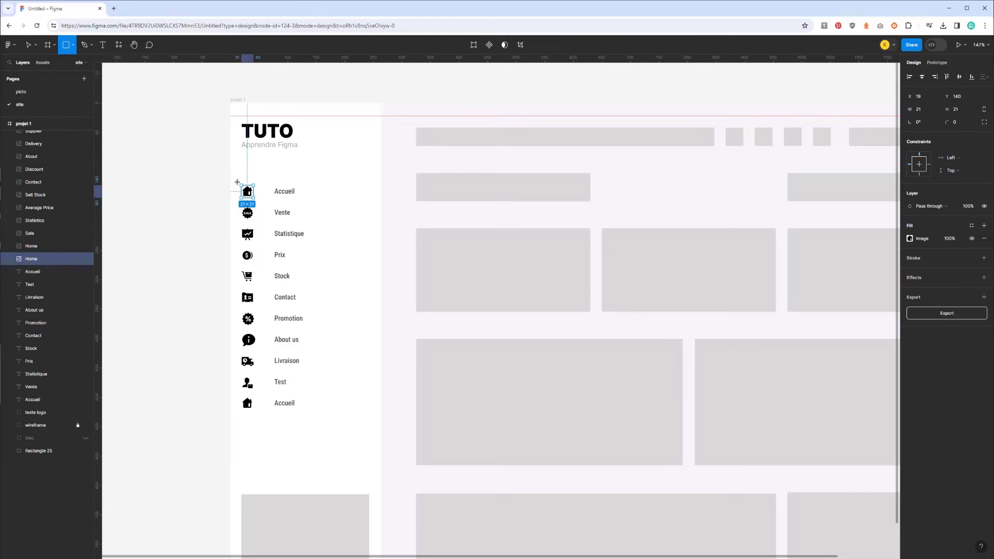
{"action": "left_click_drag", "start_coordinate": [237, 182], "coordinate": [332, 197]}
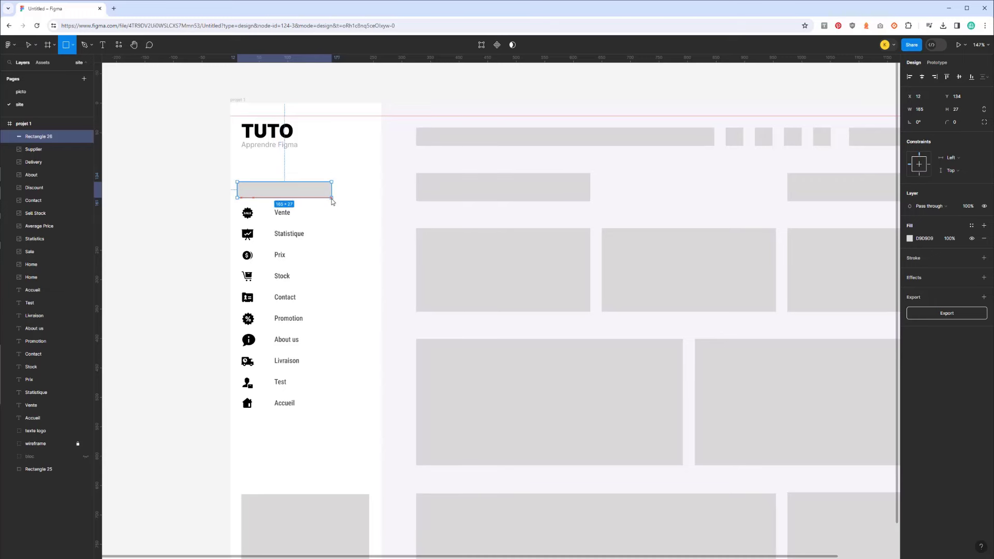
{"action": "left_click_drag", "start_coordinate": [332, 199], "coordinate": [365, 199]}
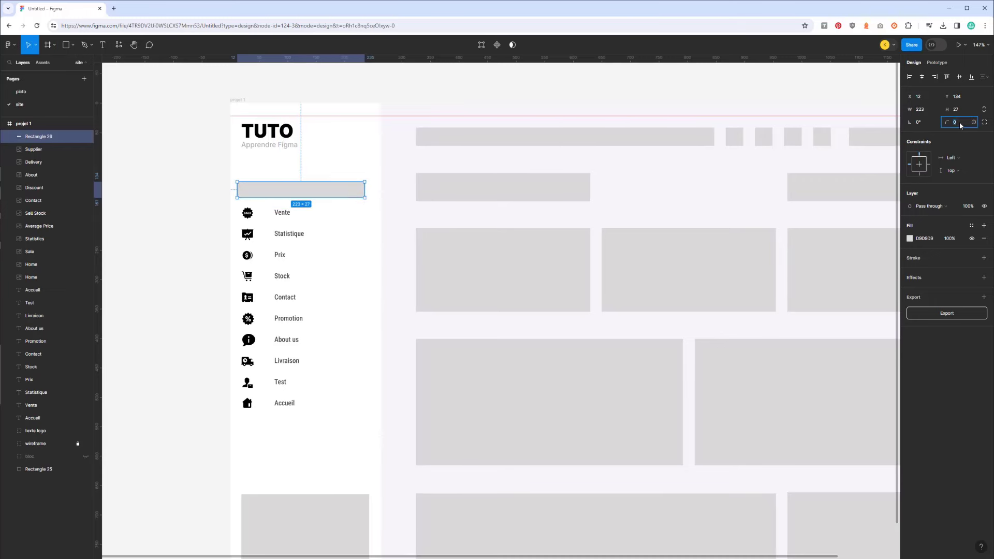
Give the bar corner radius 20 and light-blue fill B6E8F8, placed below Accueil in Layers
{"action": "type", "text": "20"}
{"action": "key", "text": "Return"}
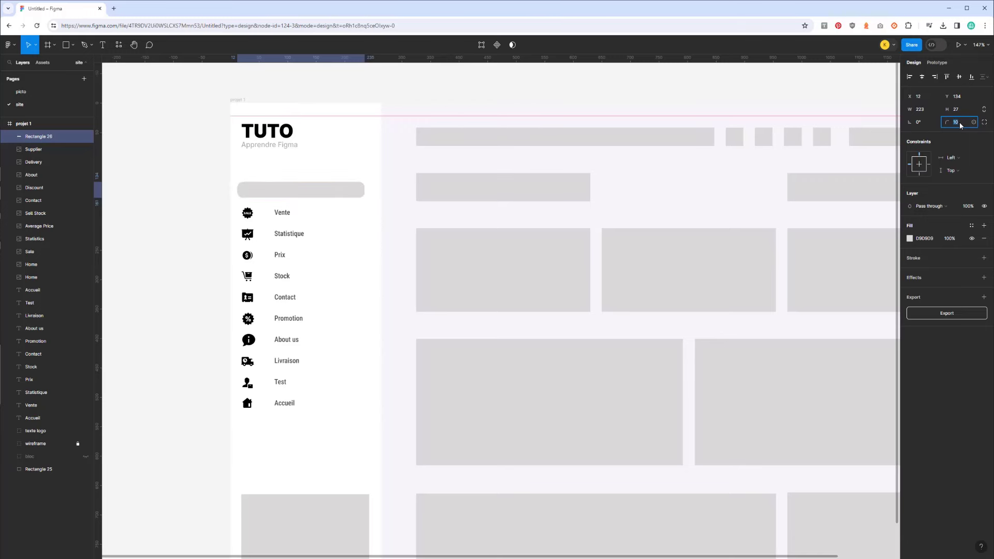
{"action": "left_click", "coordinate": [910, 238]}
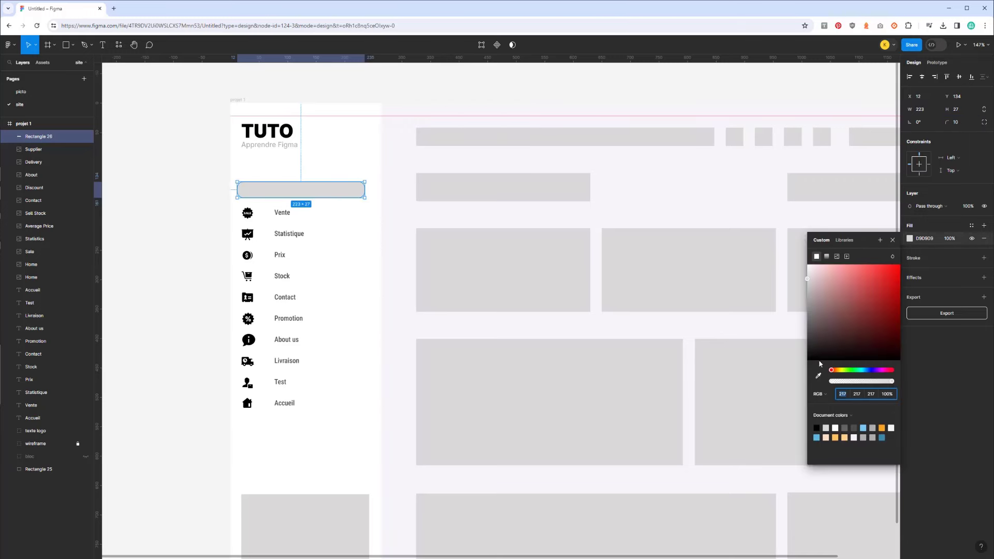
{"action": "left_click", "coordinate": [865, 371]}
{"action": "left_click", "coordinate": [835, 271]}
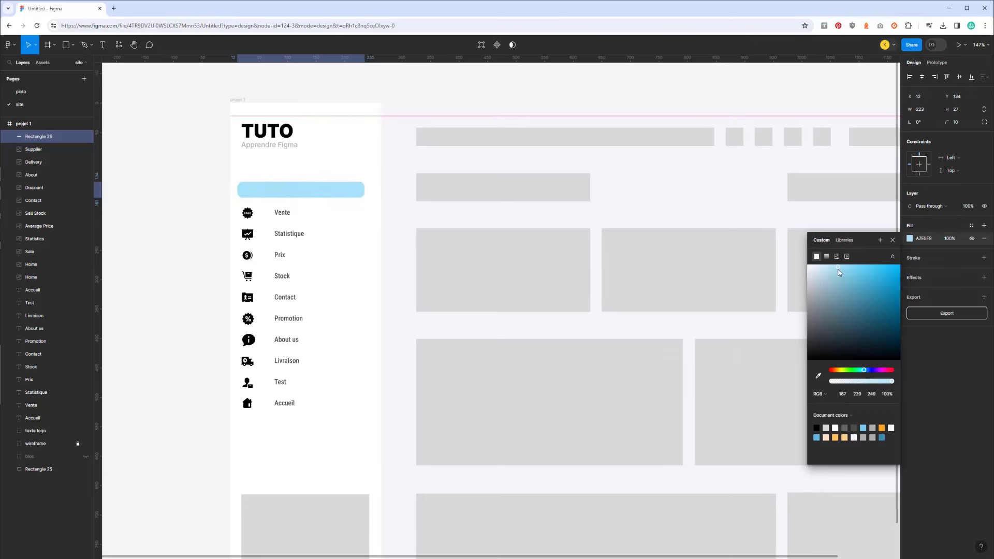
{"action": "left_click_drag", "start_coordinate": [833, 271], "coordinate": [832, 268]}
{"action": "left_click_drag", "start_coordinate": [25, 137], "coordinate": [32, 407]}
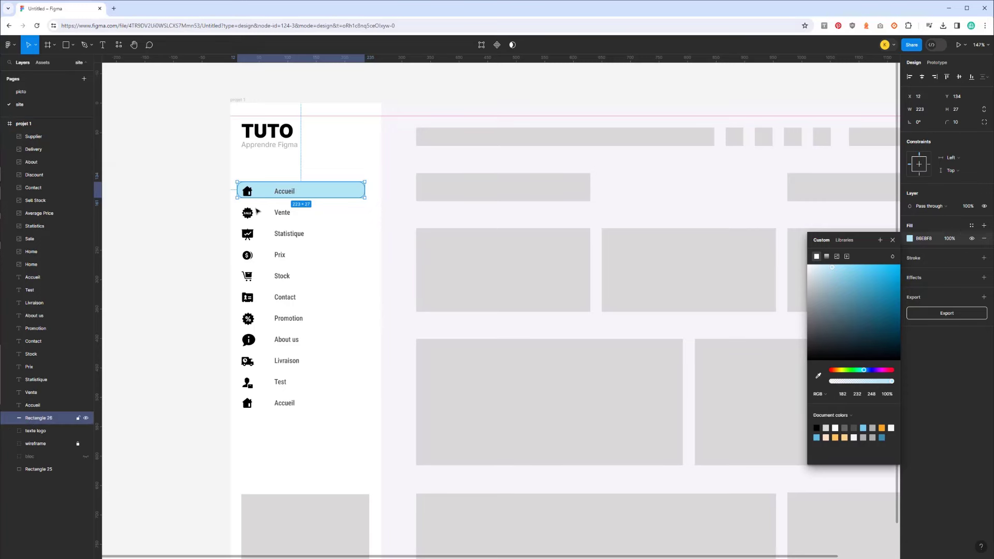
{"action": "left_click", "coordinate": [210, 230]}
Recolour the Accueil label dark blue 186282
{"action": "left_click", "coordinate": [247, 193]}
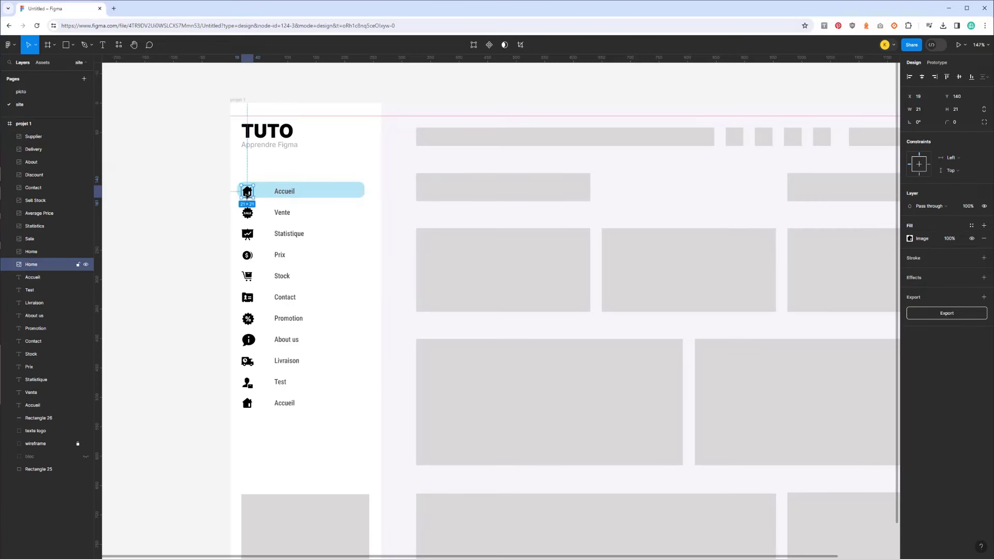
{"action": "left_click", "coordinate": [283, 193], "text": "shift"}
{"action": "left_click", "coordinate": [247, 192], "text": "shift"}
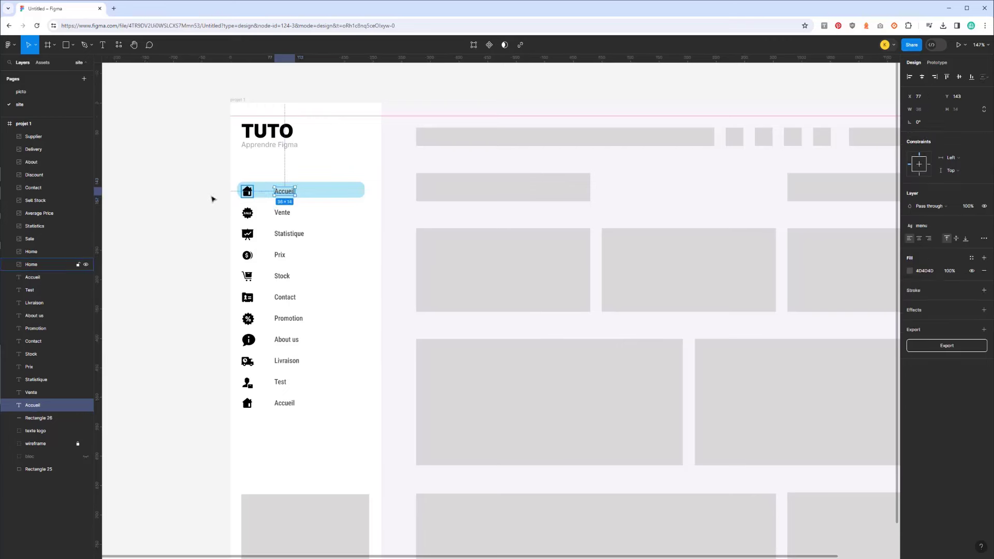
{"action": "left_click", "coordinate": [910, 271]}
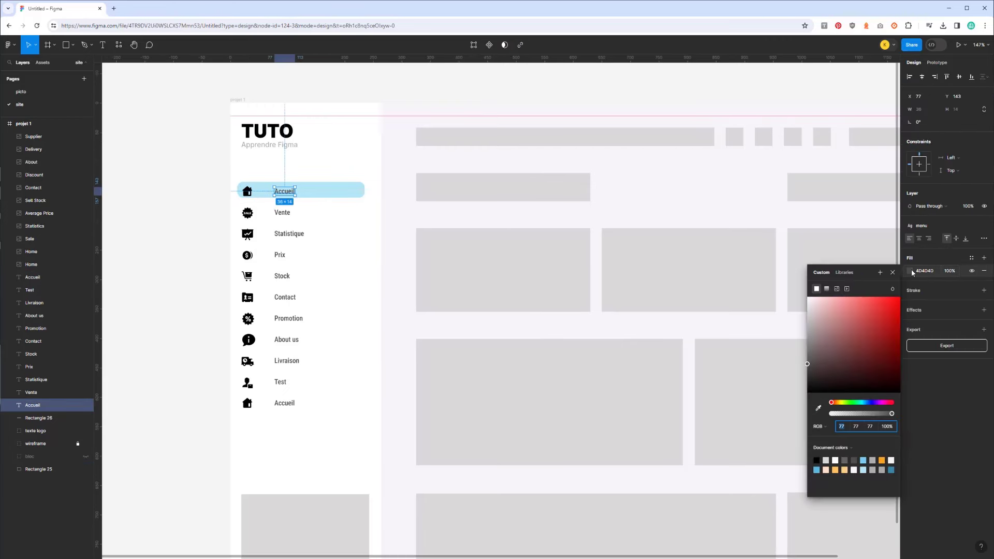
{"action": "left_click", "coordinate": [892, 470]}
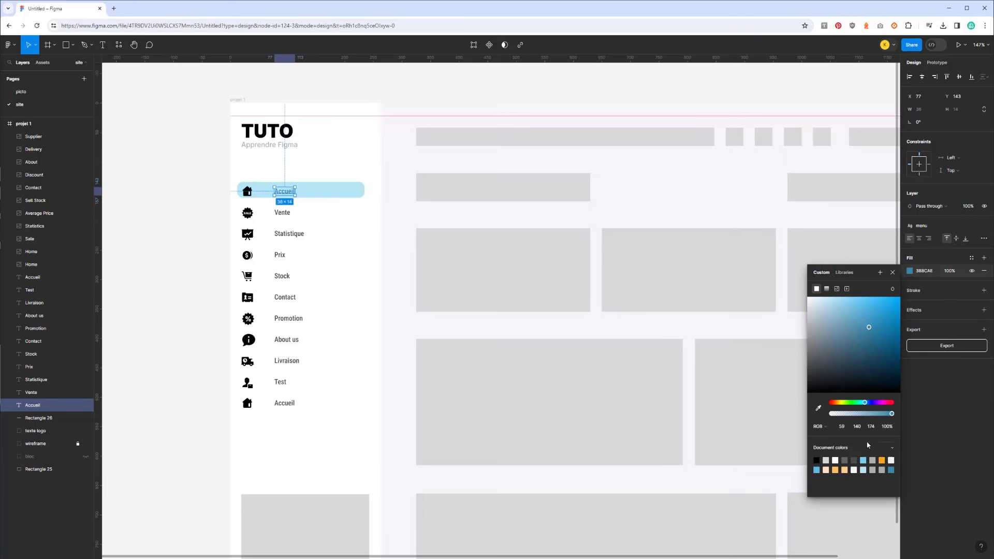
{"action": "left_click_drag", "start_coordinate": [867, 342], "coordinate": [884, 351]}
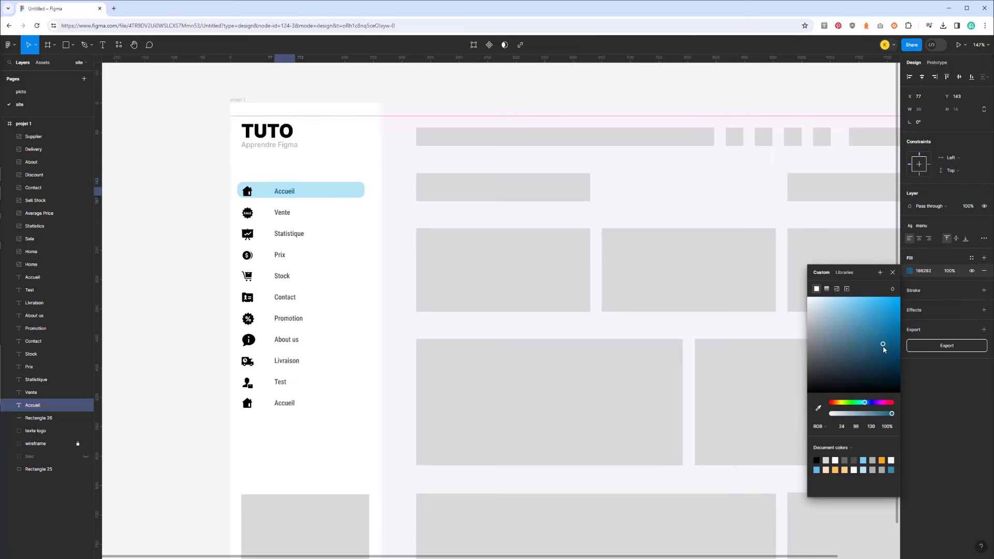
Resize and nudge the Accueil highlight bar to 176×38
{"action": "left_click", "coordinate": [321, 195]}
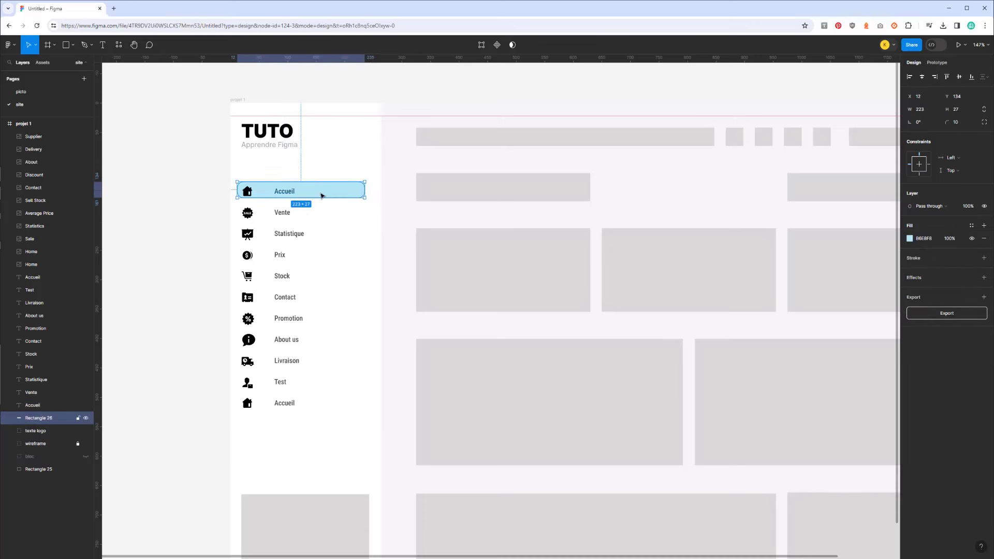
{"action": "key", "text": "Down"}
{"action": "key", "text": "Down"}
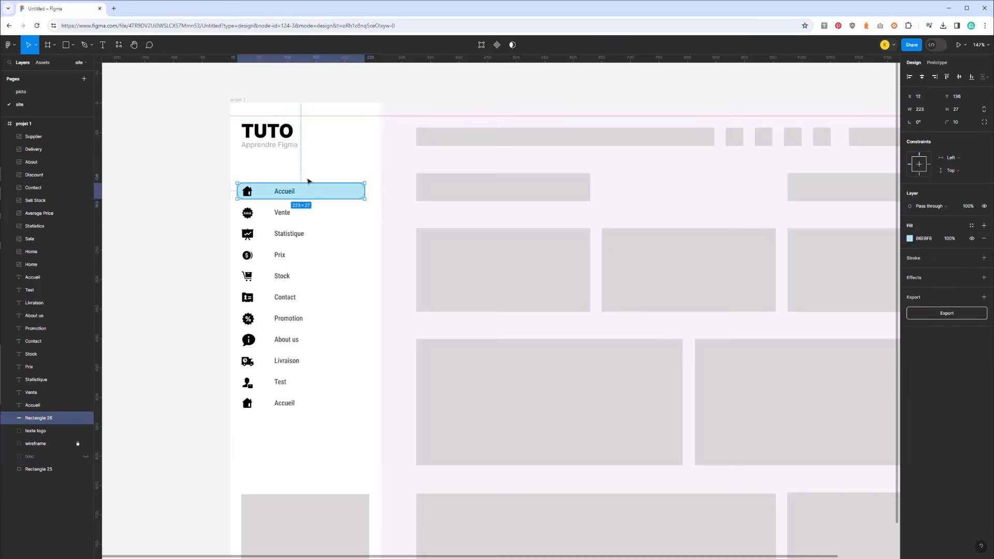
{"action": "left_click_drag", "start_coordinate": [308, 181], "coordinate": [311, 177]}
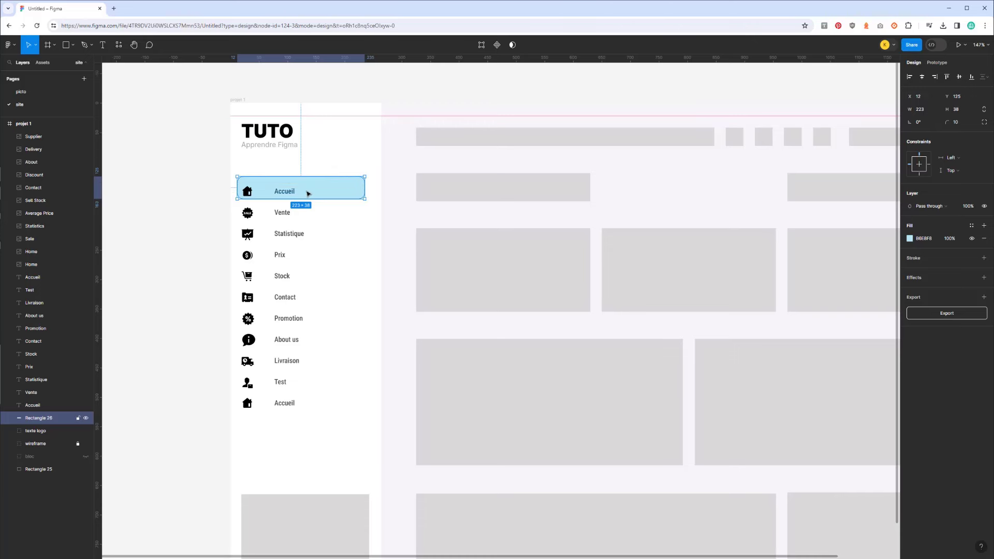
{"action": "key", "text": "Down"}
{"action": "key", "text": "Down"}
{"action": "key", "text": "Down"}
{"action": "key", "text": "Down"}
{"action": "key", "text": "Down"}
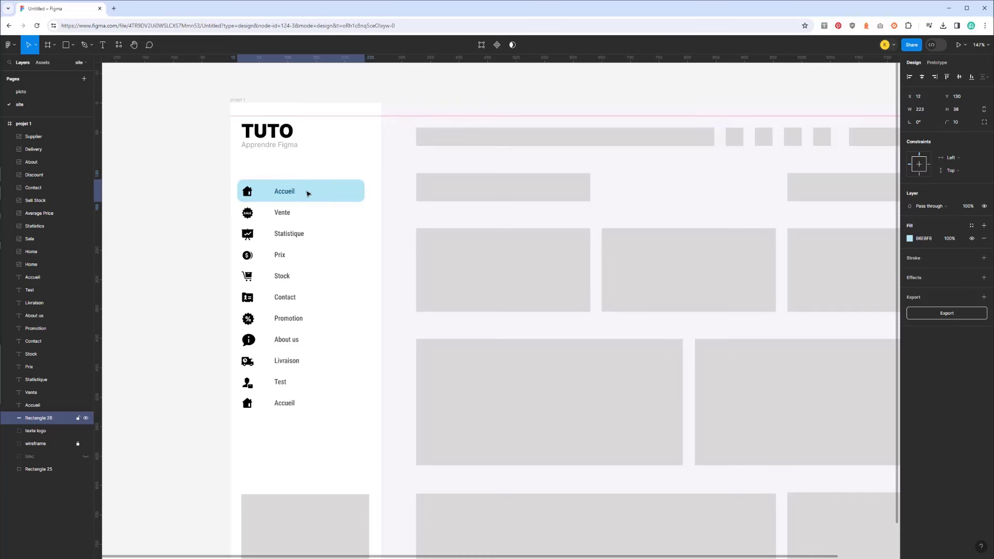
{"action": "key", "text": "Down"}
{"action": "key", "text": "Down"}
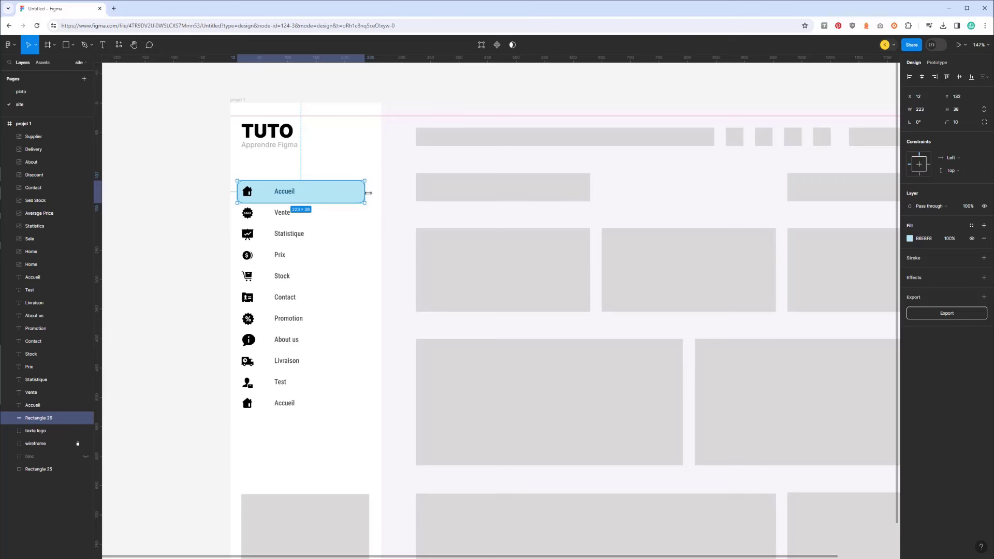
{"action": "left_click_drag", "start_coordinate": [363, 193], "coordinate": [337, 193]}
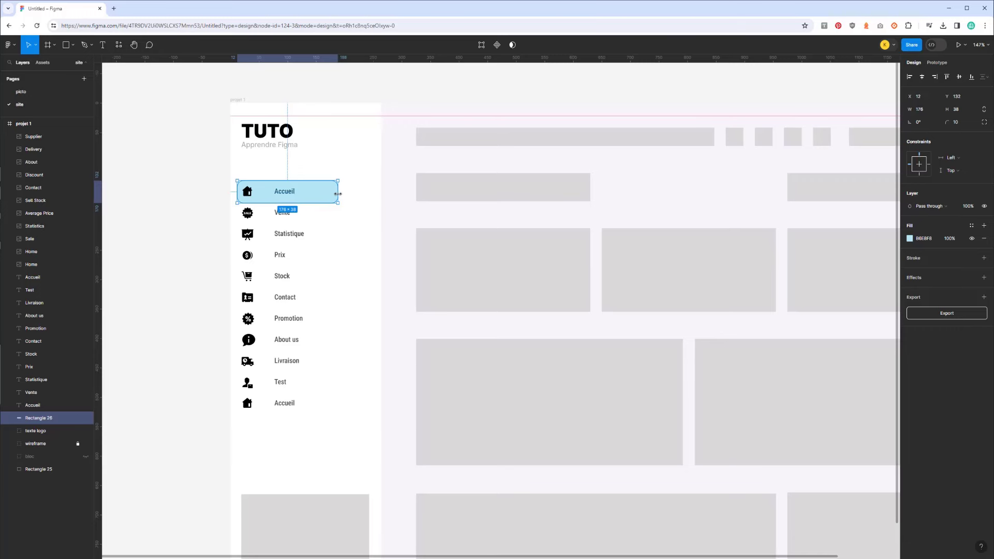
Set the bar's corner radius to 6 and line it up with the row
{"action": "left_click", "coordinate": [961, 122]}
{"action": "key", "text": "Down"}
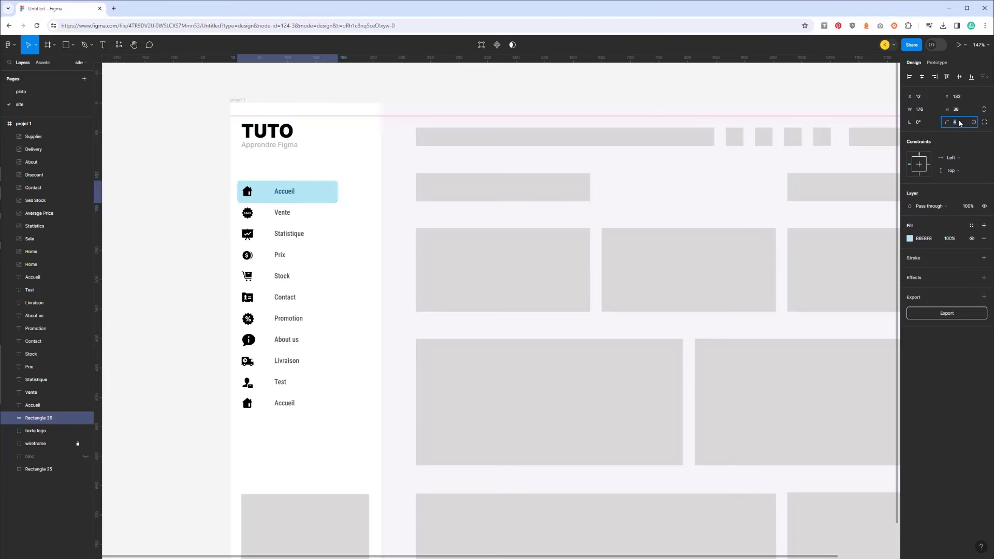
{"action": "key", "text": "Up"}
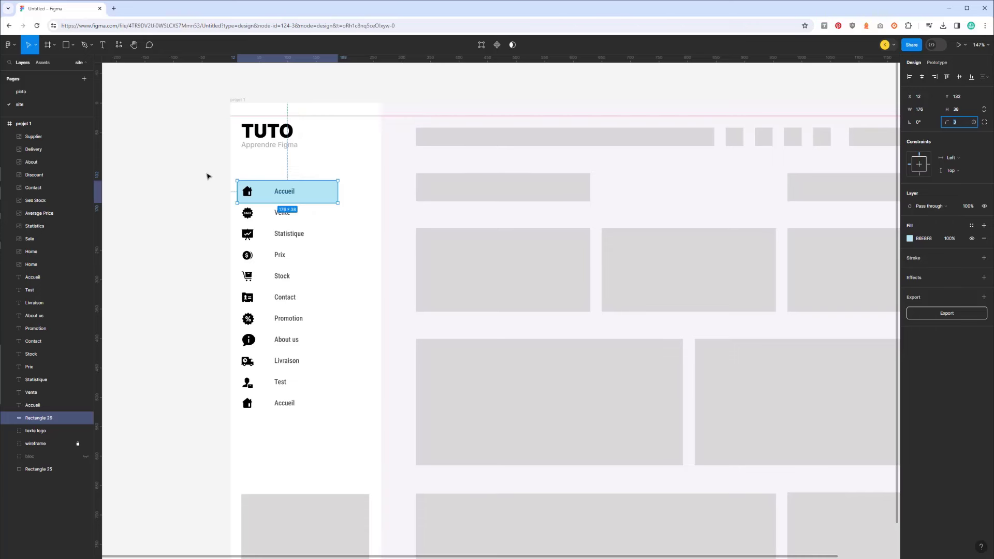
{"action": "type", "text": "6"}
{"action": "left_click", "coordinate": [297, 191]}
{"action": "left_click_drag", "start_coordinate": [317, 195], "coordinate": [317, 194]}
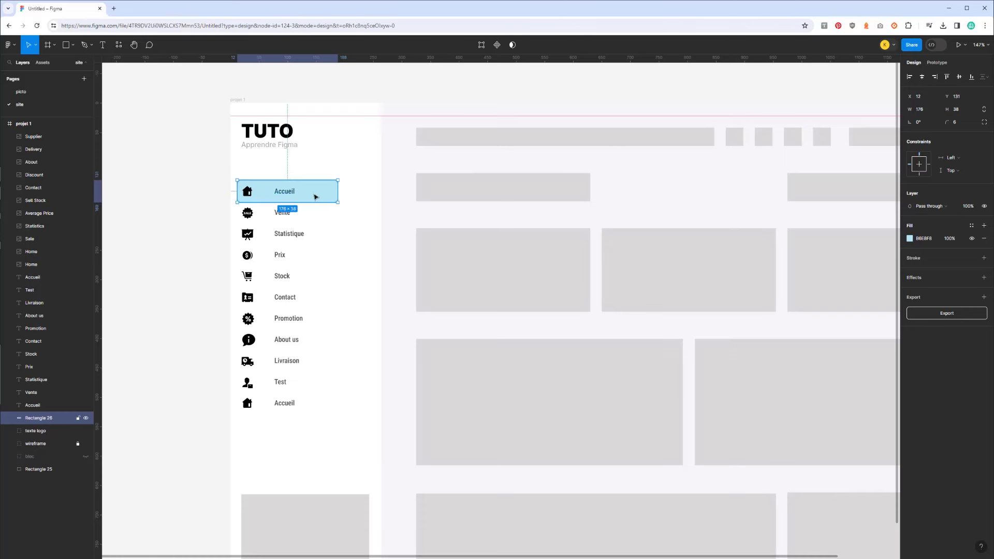
Change the Accueil label fill to bright blue 0BB2FB
{"action": "left_click", "coordinate": [284, 191]}
{"action": "left_click", "coordinate": [910, 272]}
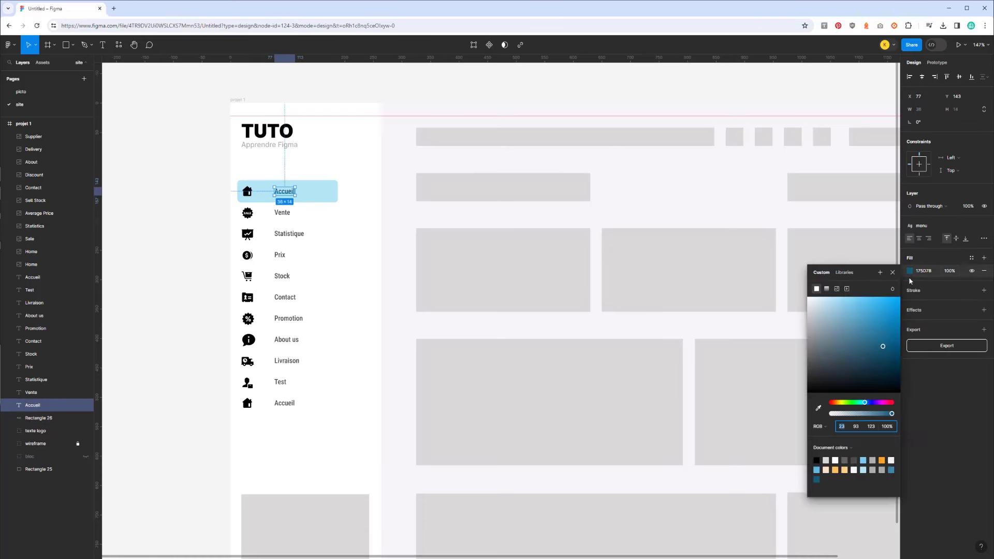
{"action": "left_click_drag", "start_coordinate": [870, 334], "coordinate": [898, 304]}
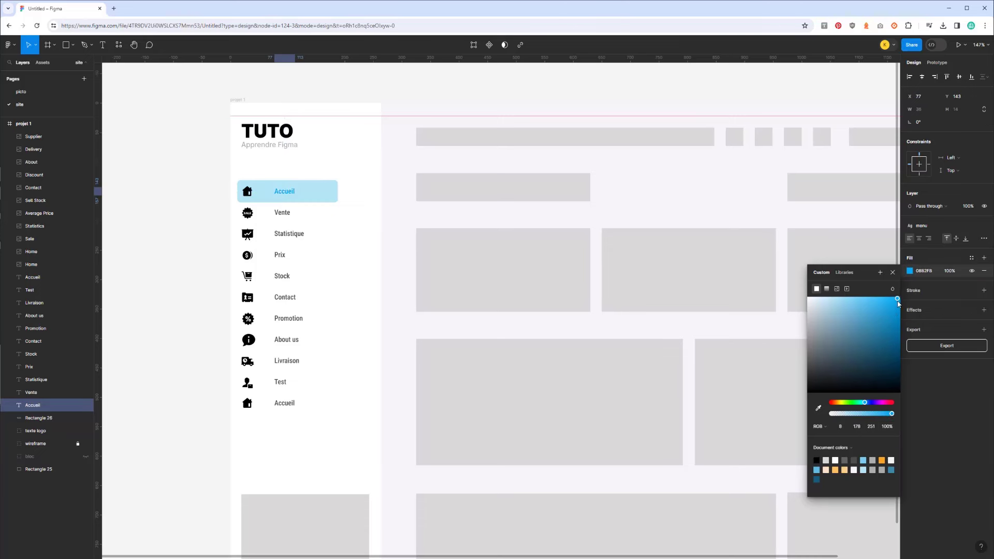
{"action": "left_click", "coordinate": [248, 191]}
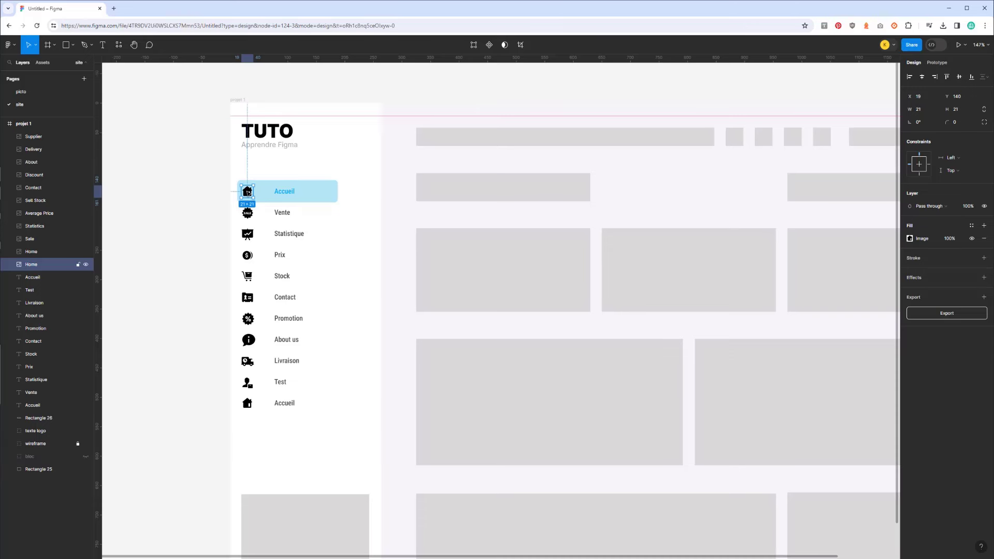
Search the Icons8 plugin for 'home' icons tinted medium blue
{"action": "left_click", "coordinate": [113, 48]}
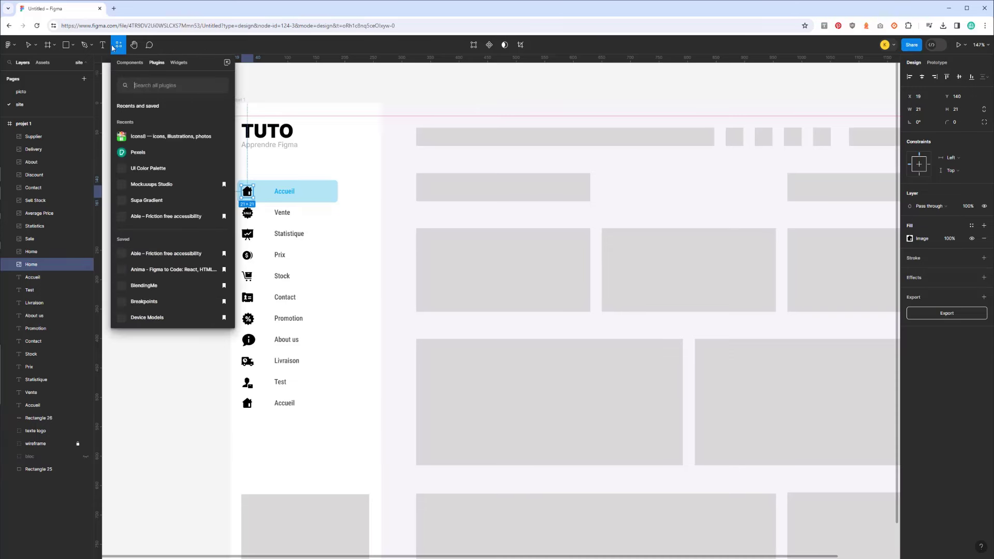
{"action": "left_click", "coordinate": [161, 137]}
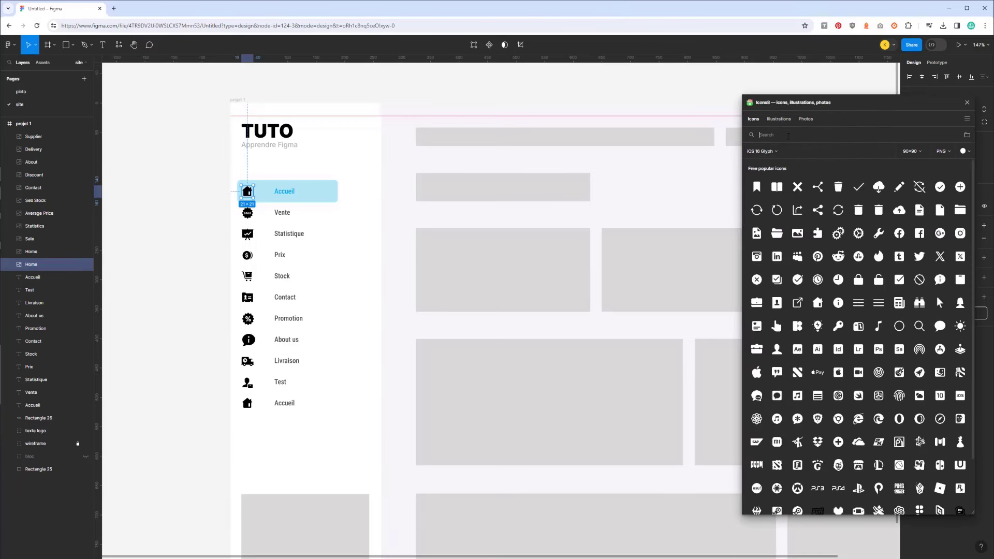
{"action": "type", "text": "home"}
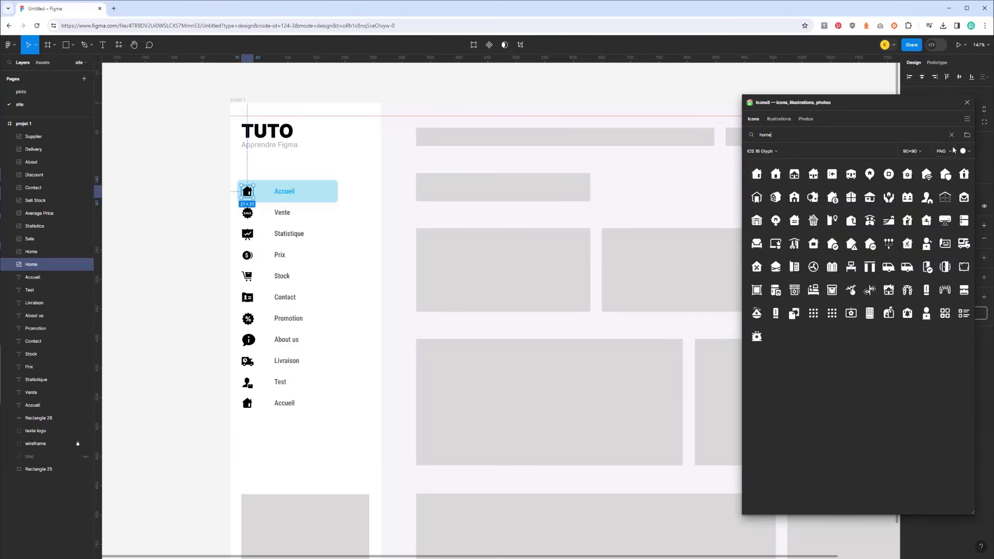
{"action": "left_click", "coordinate": [970, 153]}
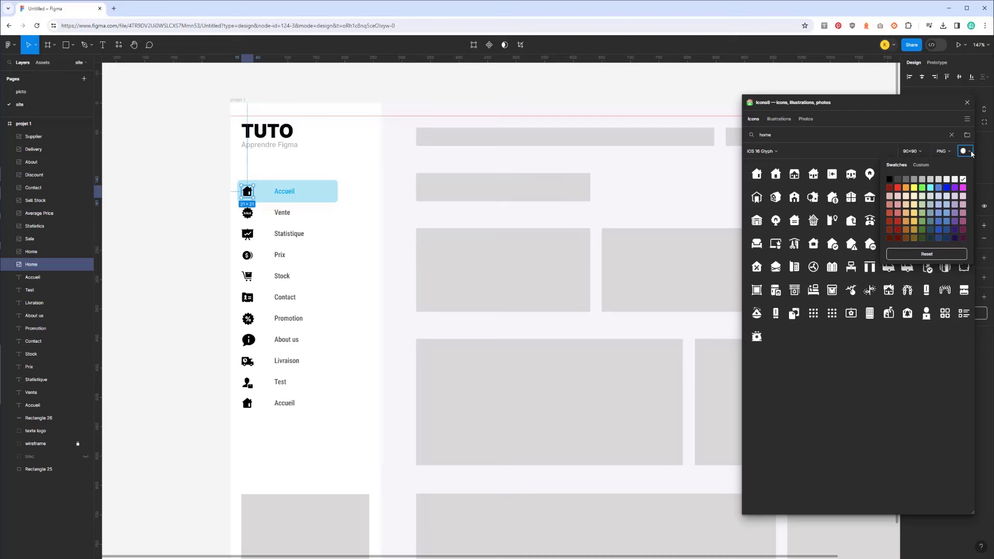
{"action": "left_click", "coordinate": [931, 187]}
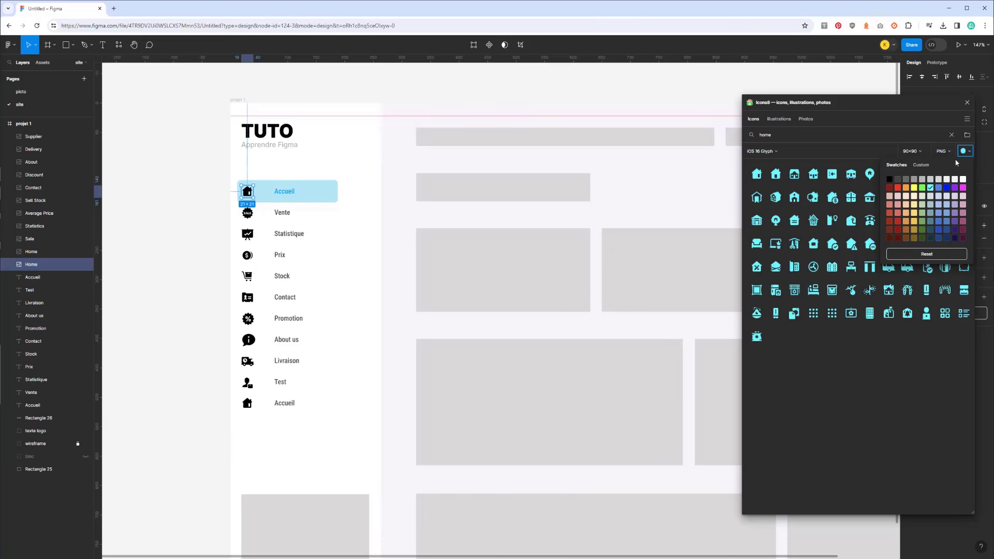
{"action": "left_click", "coordinate": [946, 213]}
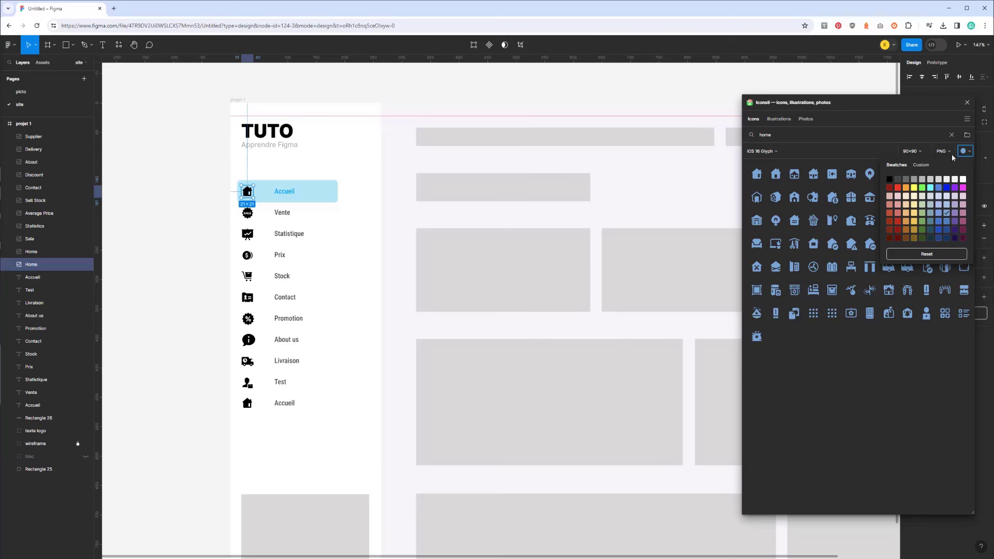
Place the blue home icon on the Accueil row, sized 26×26
{"action": "left_click_drag", "start_coordinate": [763, 176], "coordinate": [253, 185]}
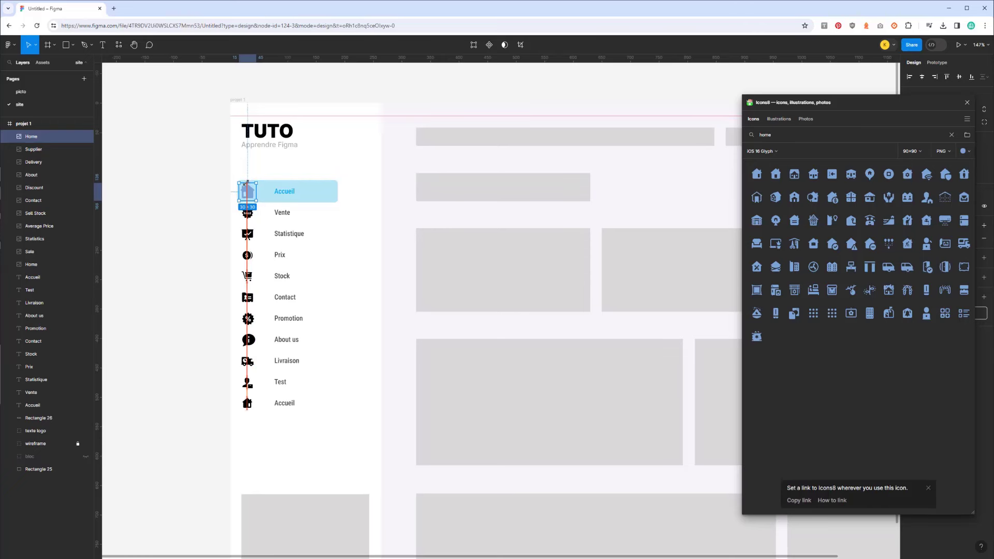
{"action": "left_click_drag", "start_coordinate": [252, 185], "coordinate": [251, 188]}
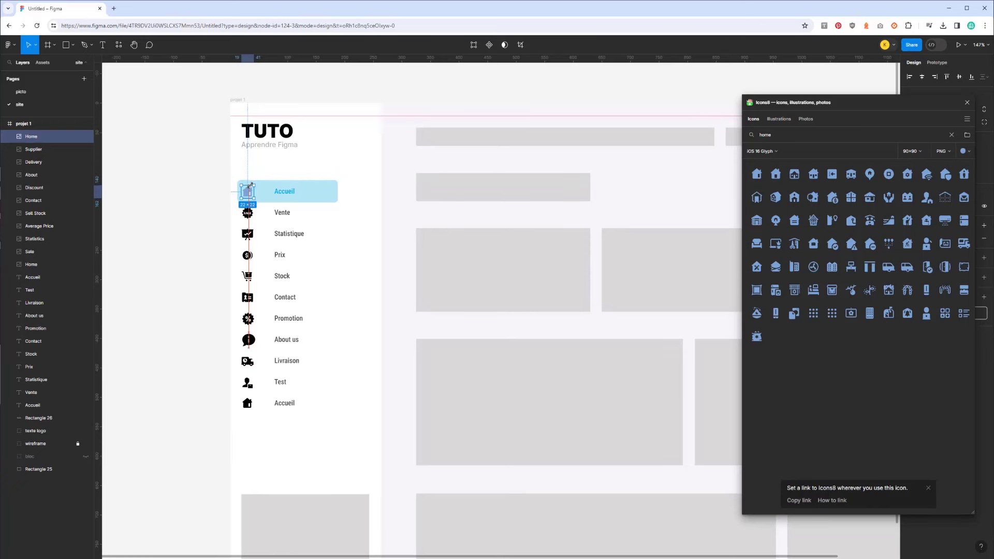
{"action": "key", "text": "alt"}
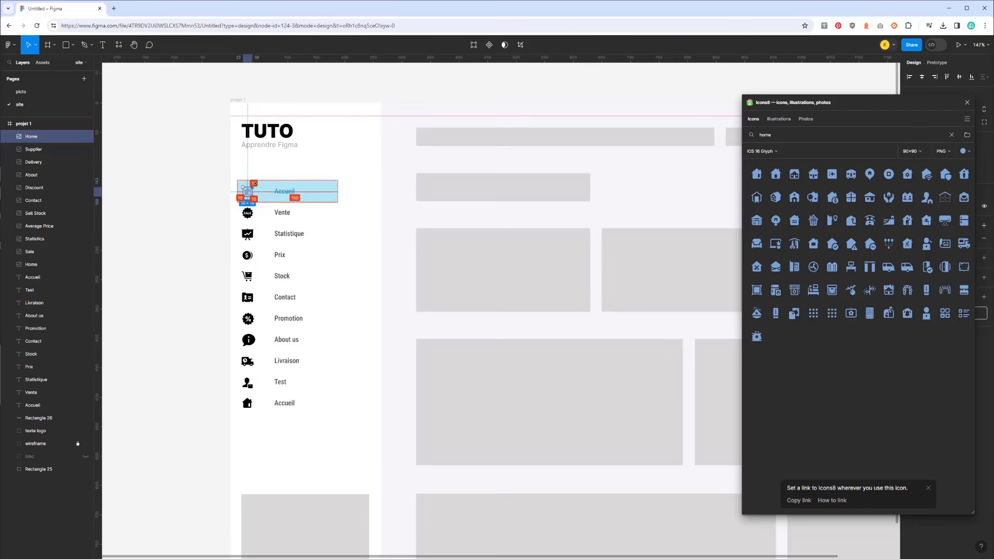
{"action": "left_click_drag", "start_coordinate": [253, 184], "coordinate": [254, 182]}
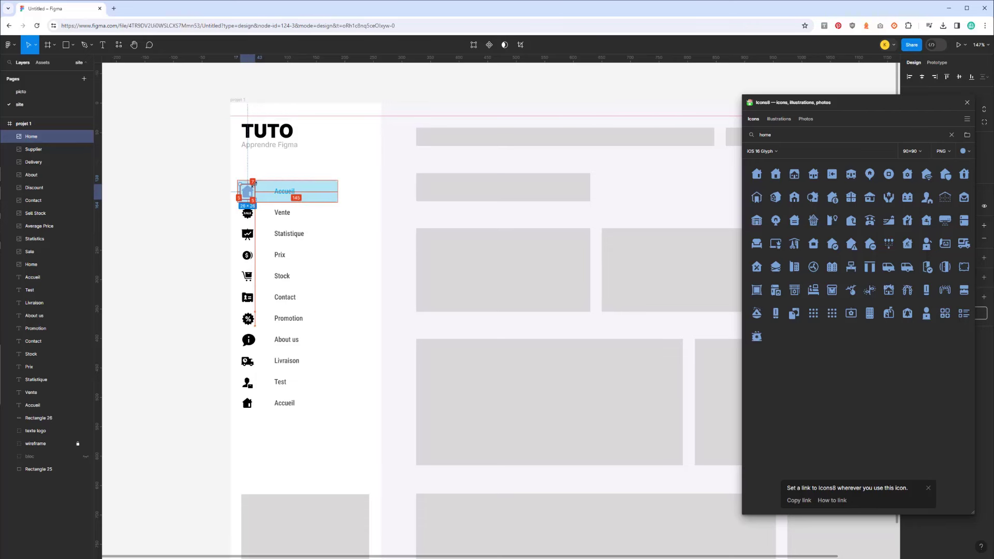
{"action": "left_click", "coordinate": [284, 191]}
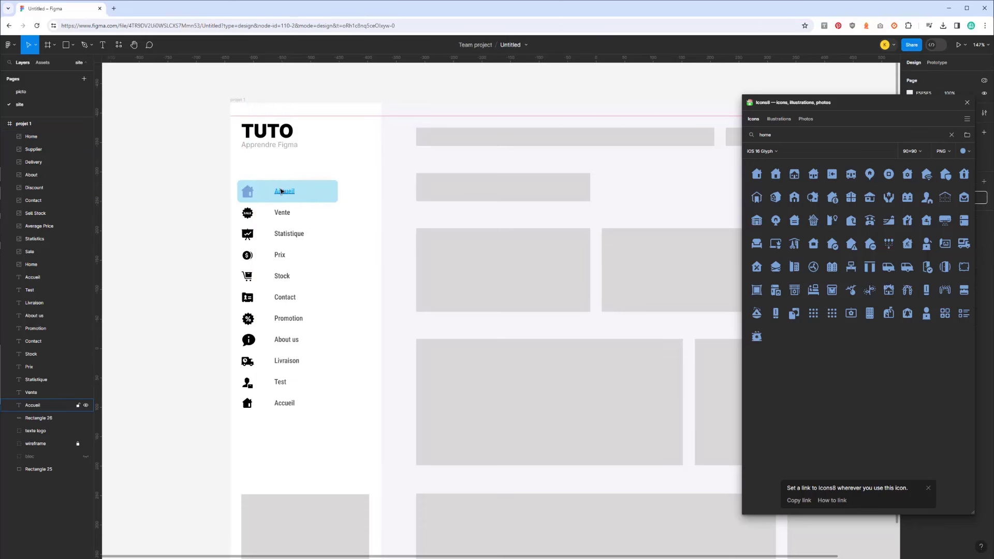
Close Icons8 and match the Accueil label colour to the home icon's blue
{"action": "left_click", "coordinate": [967, 103]}
{"action": "left_click", "coordinate": [910, 271]}
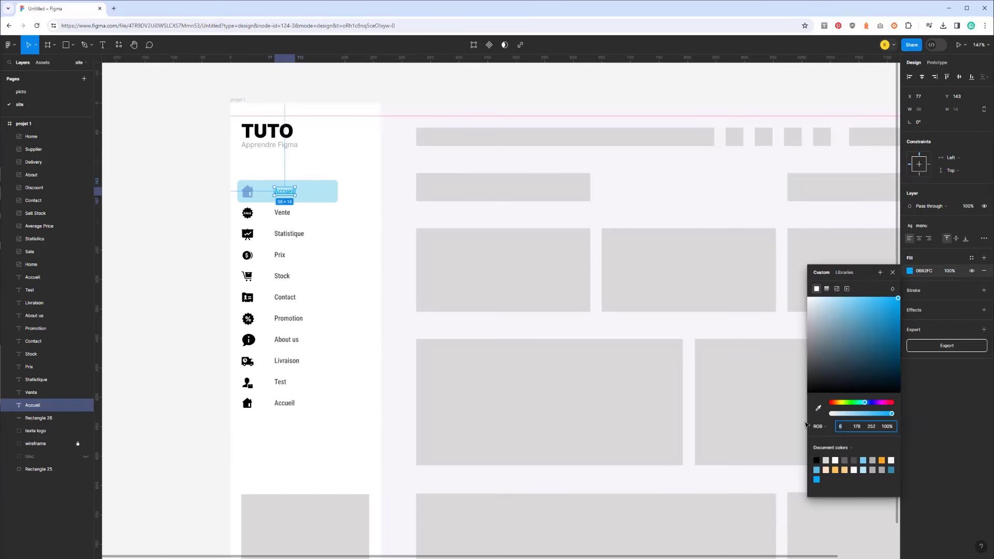
{"action": "left_click", "coordinate": [818, 408]}
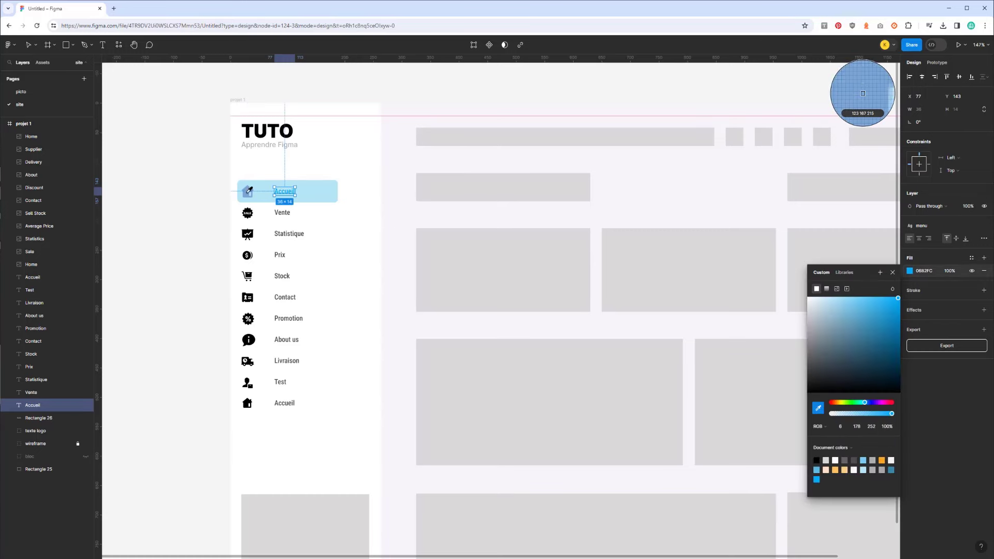
{"action": "left_click", "coordinate": [863, 93]}
{"action": "left_click", "coordinate": [185, 207]}
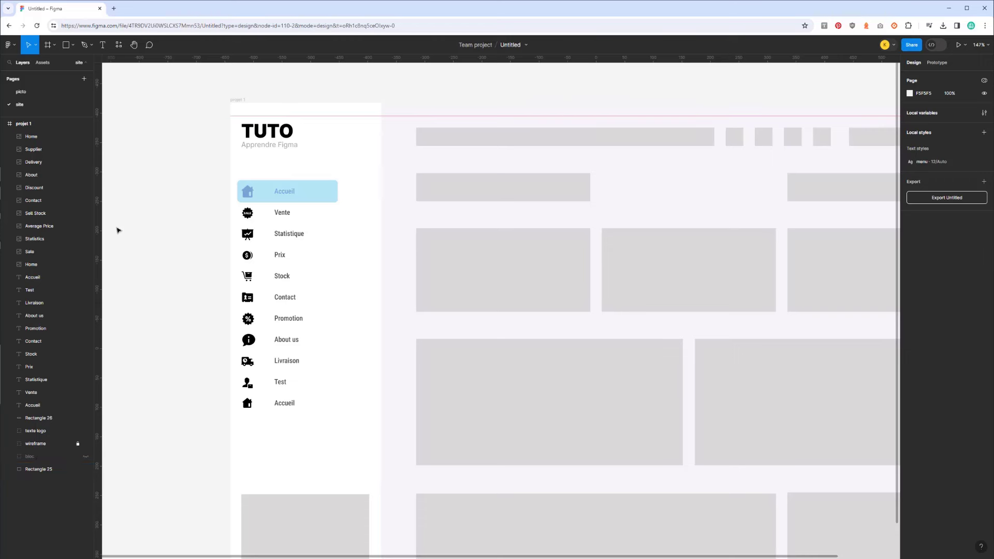
Resize the Accueil bar to 176×32, then select all eleven menu labels
{"action": "left_click", "coordinate": [305, 194]}
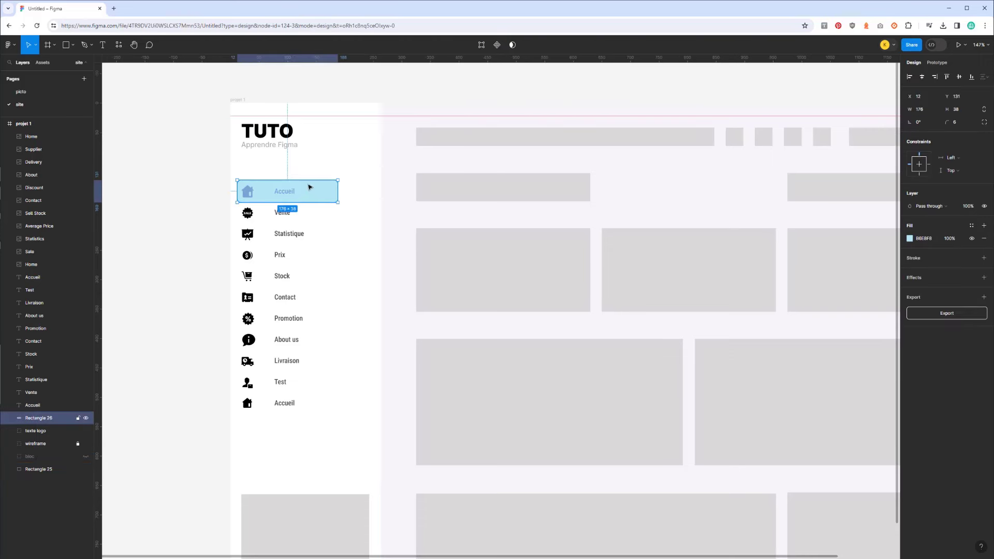
{"action": "left_click_drag", "start_coordinate": [307, 180], "coordinate": [304, 182]}
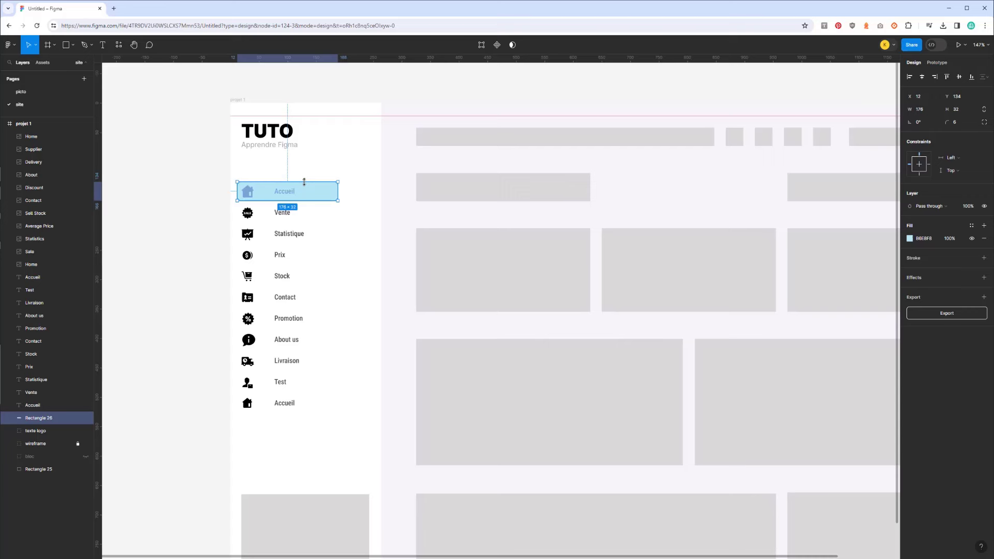
{"action": "left_click", "coordinate": [226, 206]}
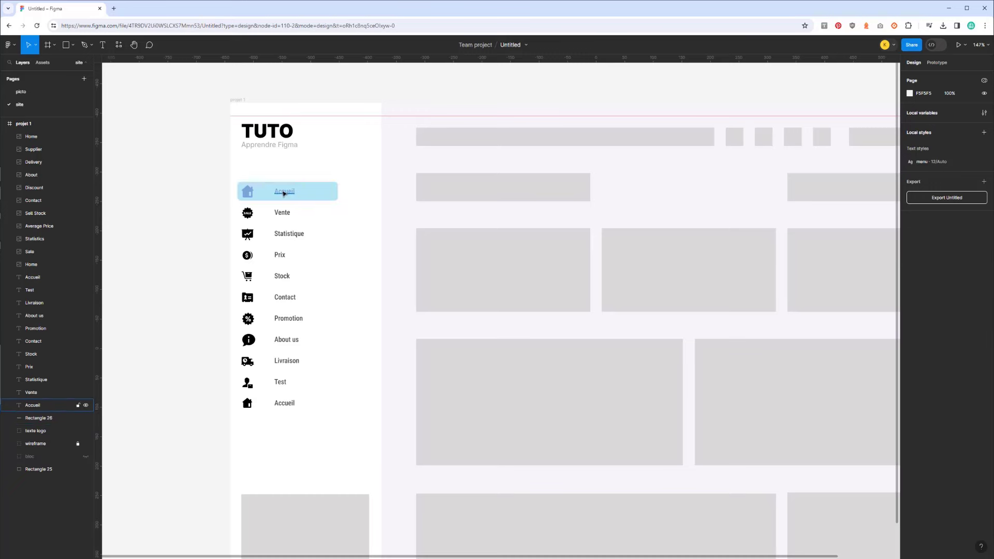
{"action": "left_click", "coordinate": [311, 197]}
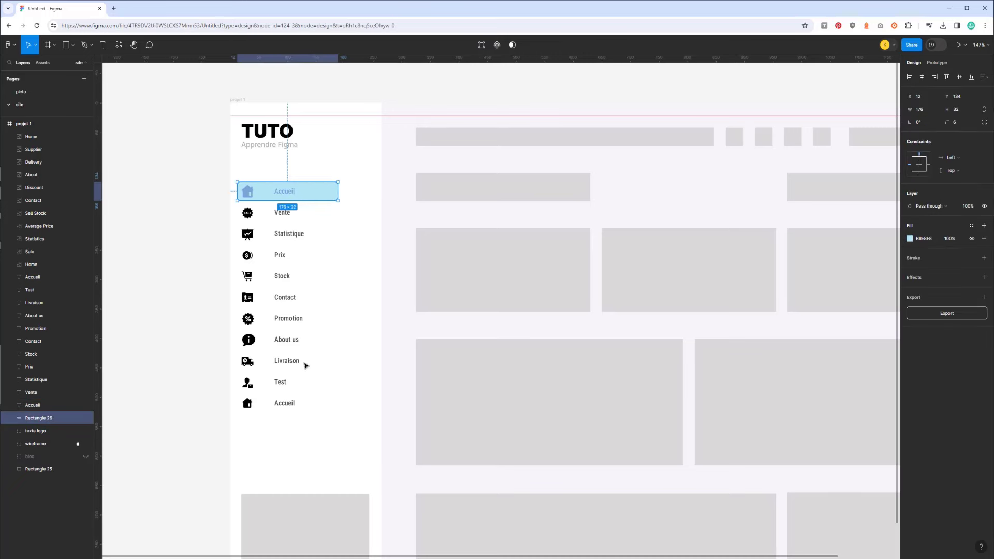
{"action": "left_click", "coordinate": [288, 192]}
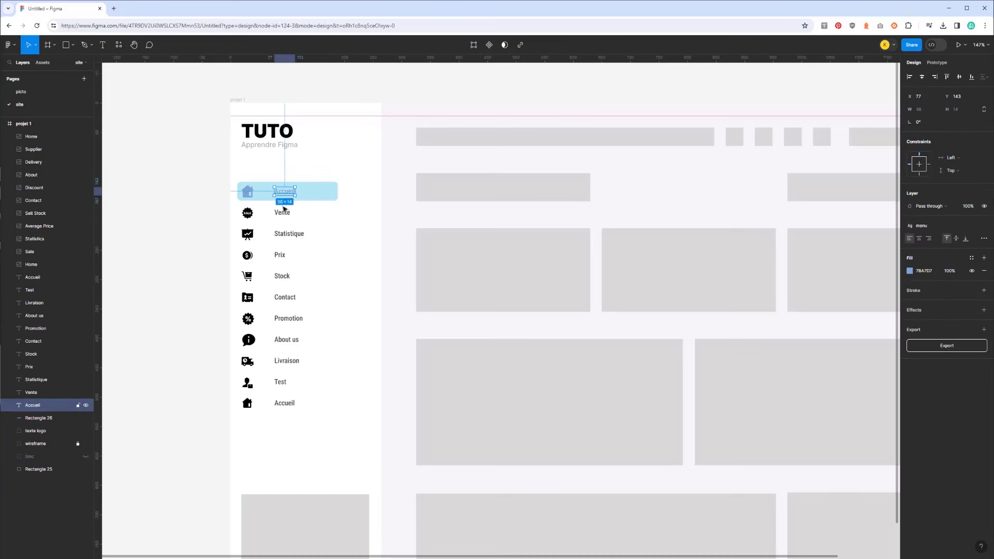
{"action": "left_click_drag", "start_coordinate": [313, 215], "coordinate": [280, 425]}
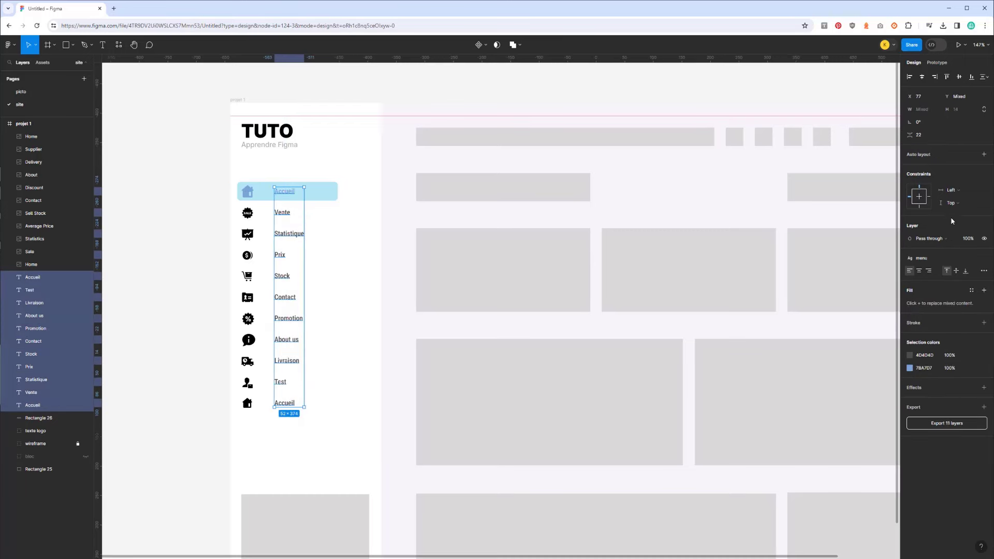
Edit the 'menu' text style to Roboto Condensed Bold 12 instead of Medium
{"action": "left_click", "coordinate": [284, 193]}
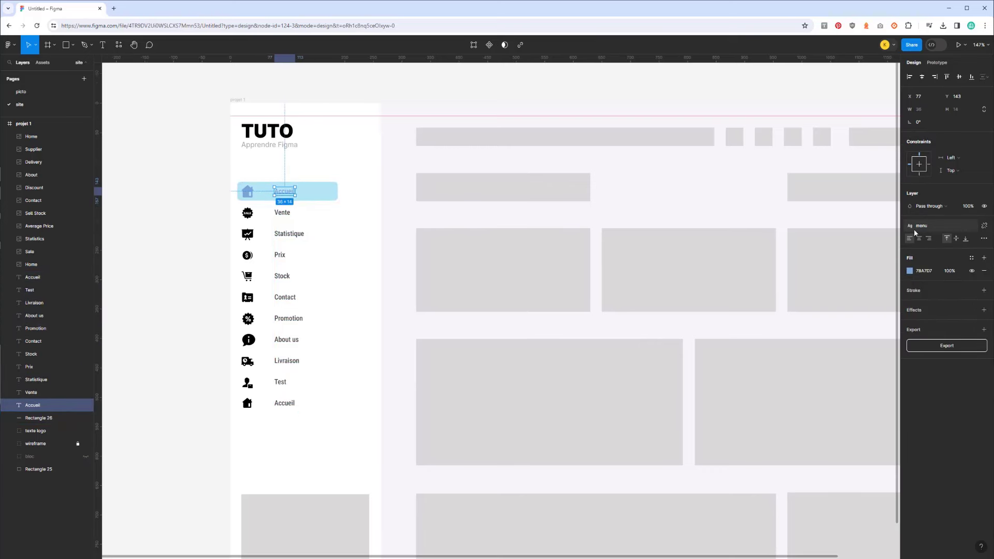
{"action": "left_click", "coordinate": [934, 225]}
{"action": "left_click", "coordinate": [936, 274]}
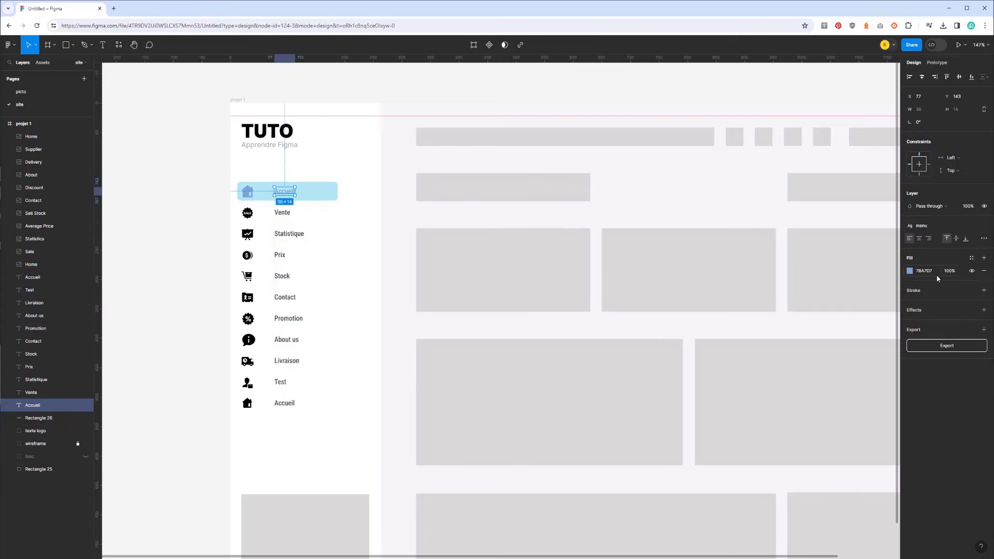
{"action": "left_click", "coordinate": [928, 225]}
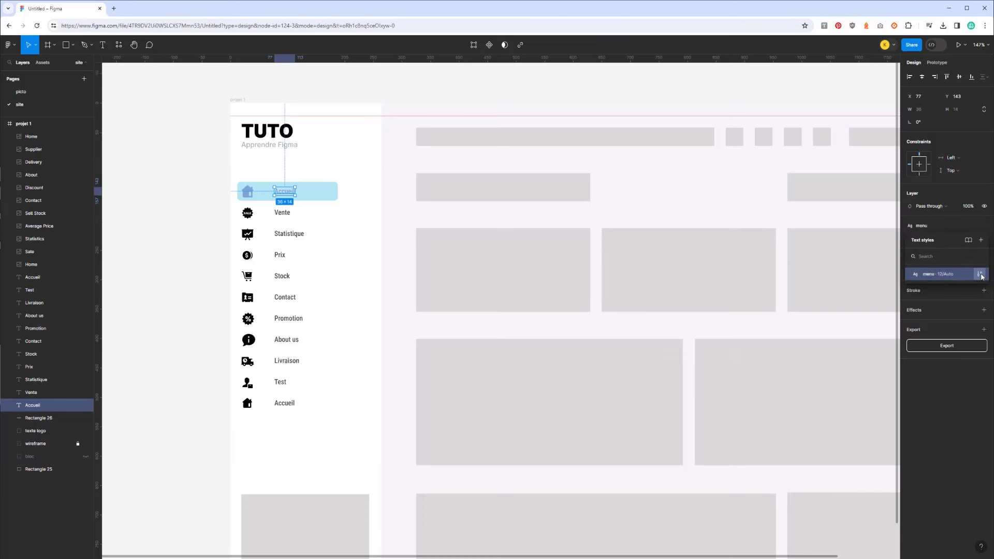
{"action": "left_click", "coordinate": [980, 274]}
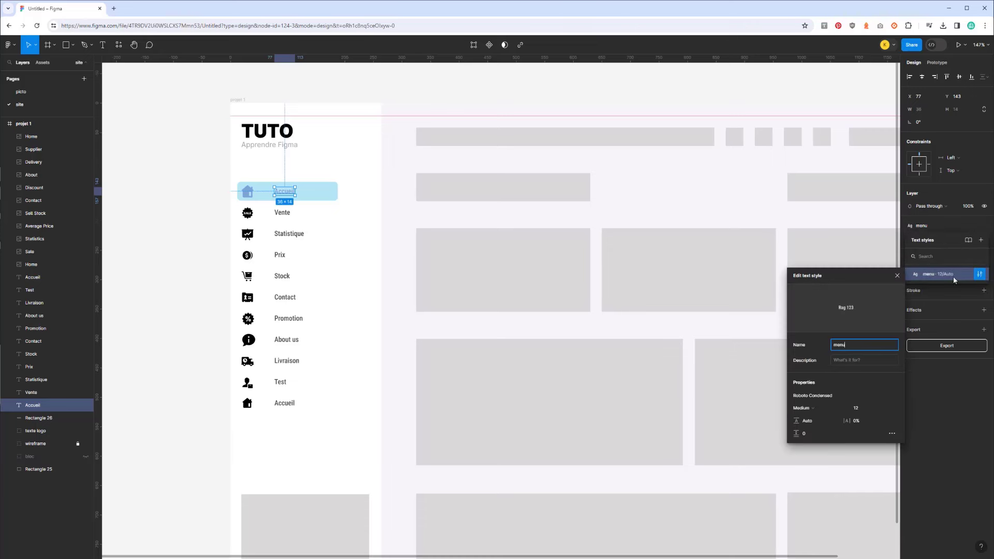
{"action": "left_click", "coordinate": [820, 408]}
{"action": "left_click", "coordinate": [810, 417]}
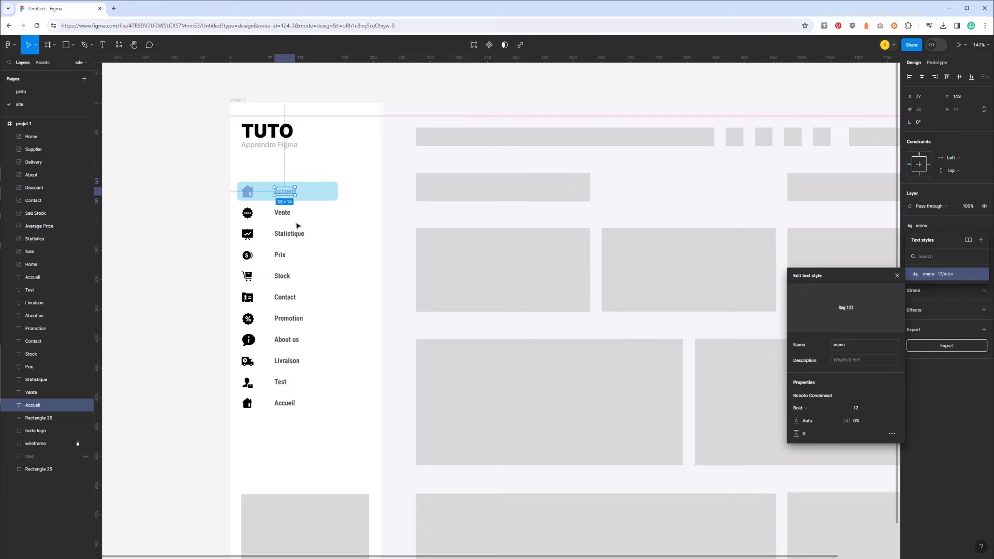
{"action": "left_click", "coordinate": [213, 414]}
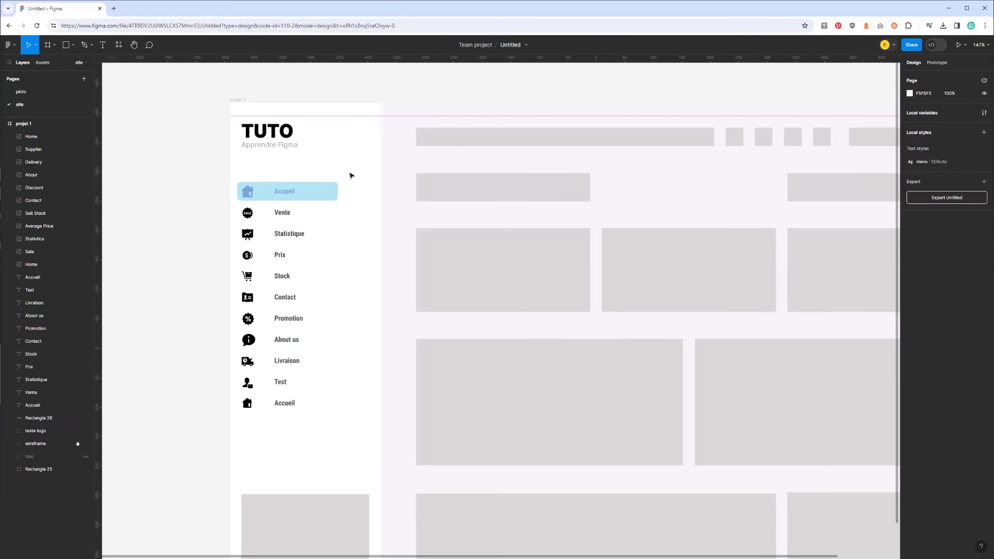
Nudge the TUTO logo and all menu items together to the right
{"action": "left_click_drag", "start_coordinate": [349, 125], "coordinate": [234, 425]}
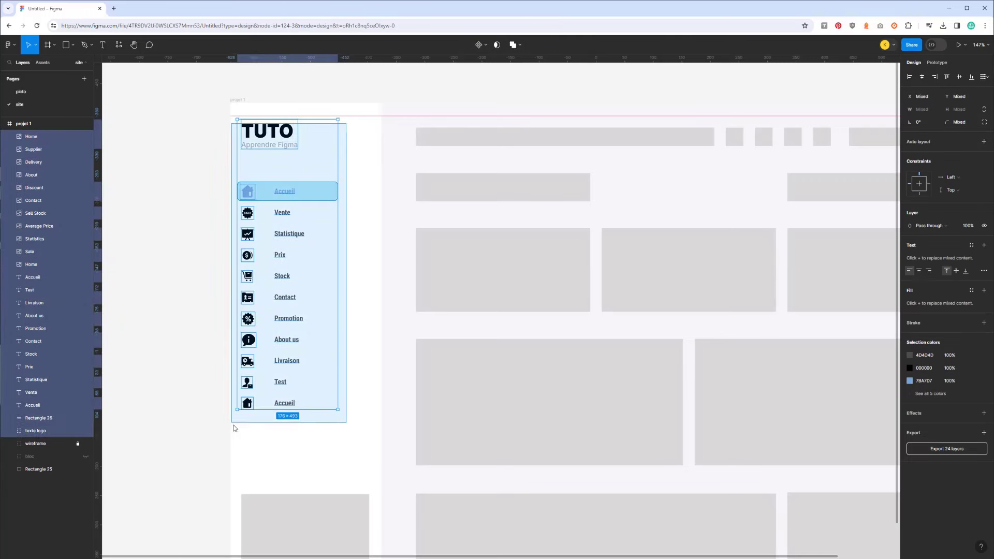
{"action": "key", "text": "shift+Right"}
{"action": "key", "text": "shift+Right"}
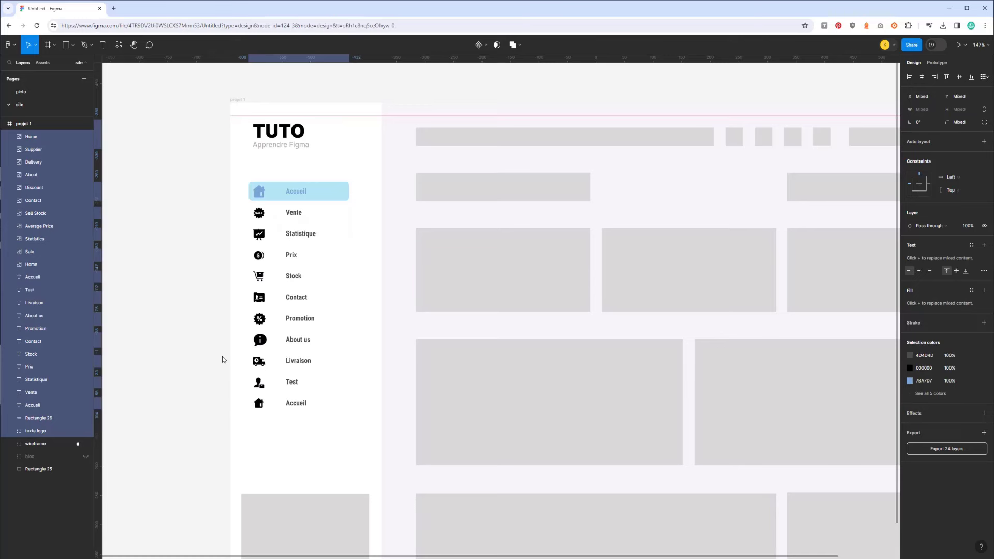
{"action": "key", "text": "shift+Right"}
{"action": "key", "text": "shift+Left"}
{"action": "key", "text": "shift+Right"}
{"action": "key", "text": "shift+Left"}
{"action": "key", "text": "shift+Right"}
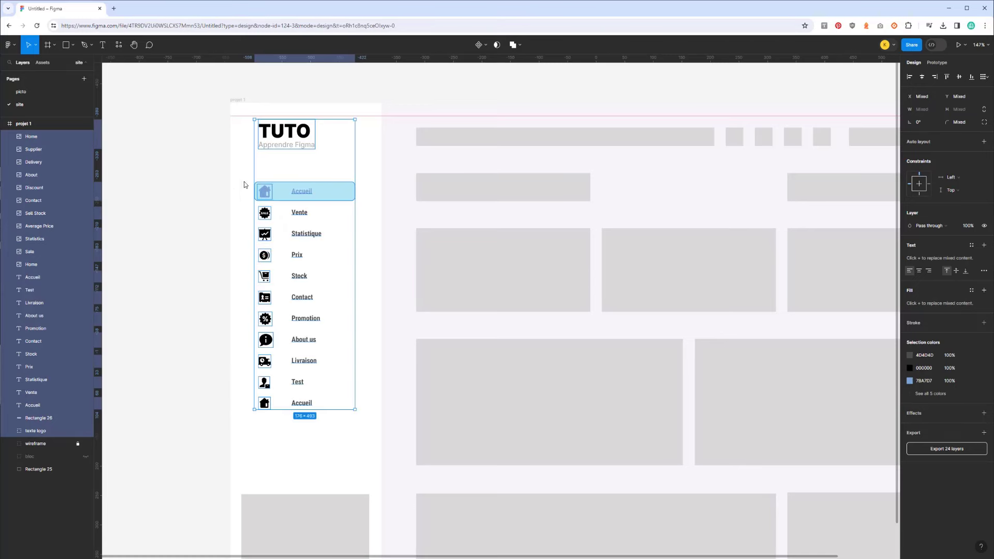
{"action": "left_click", "coordinate": [184, 238]}
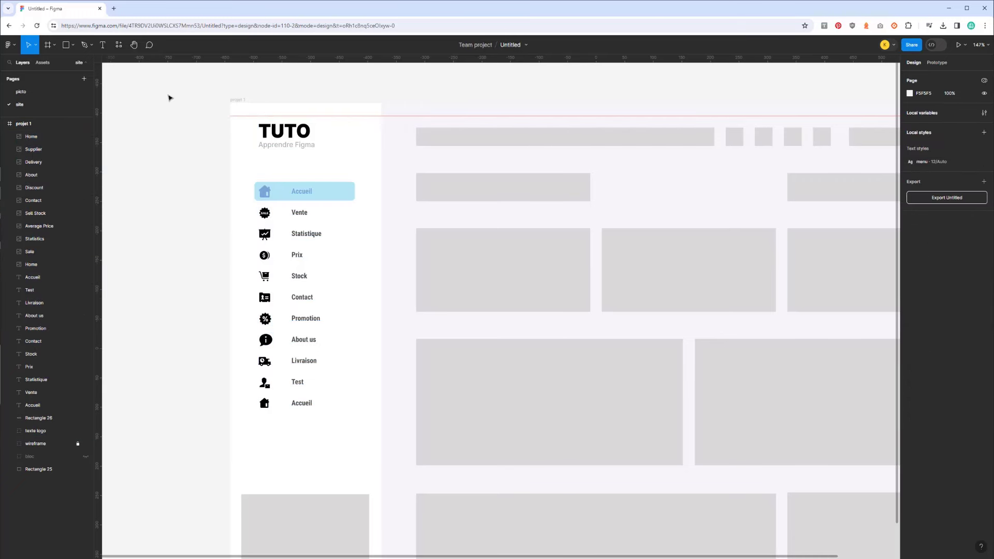
Draw a short vertical line left of Accueil with stroke colour 7BA7D7
{"action": "left_click", "coordinate": [72, 46]}
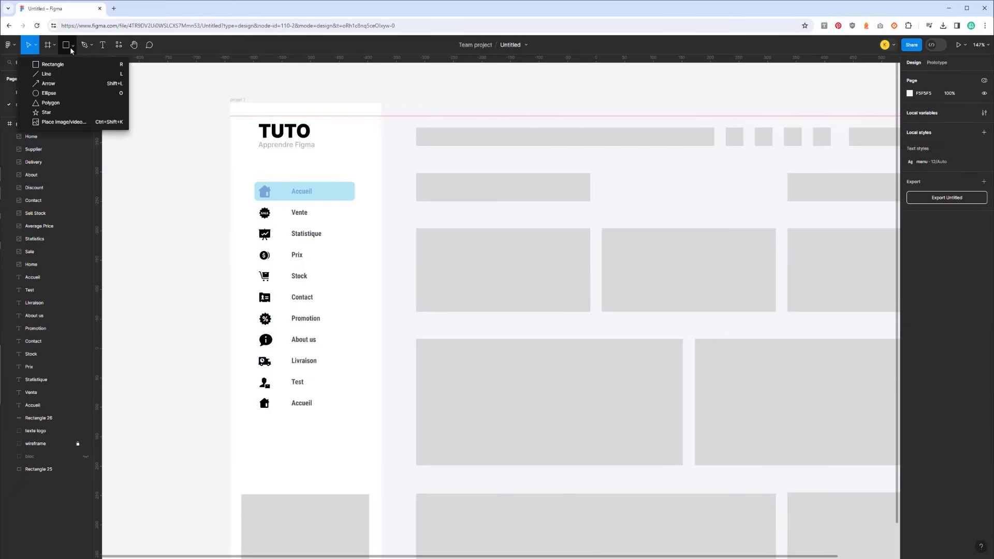
{"action": "left_click", "coordinate": [46, 74]}
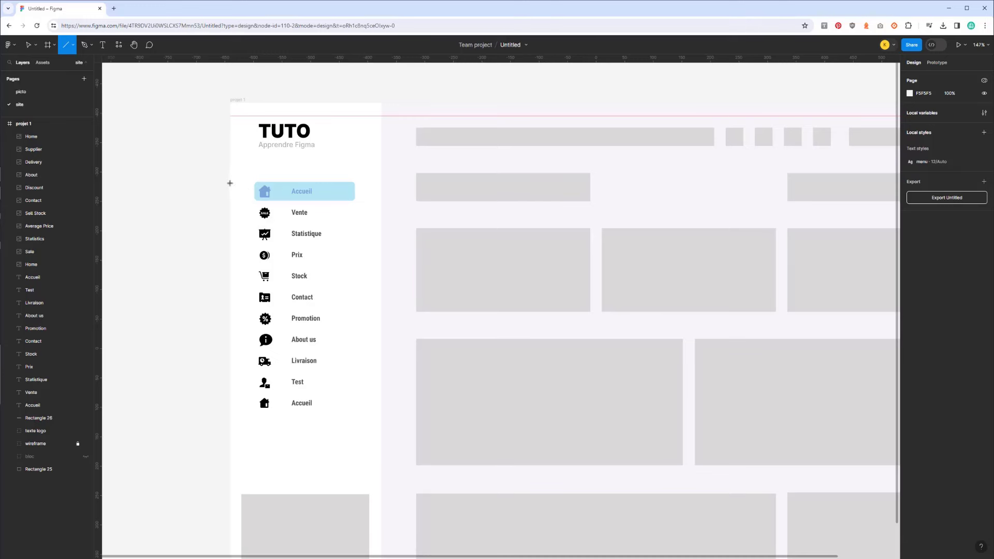
{"action": "left_click_drag", "start_coordinate": [230, 182], "coordinate": [230, 202]}
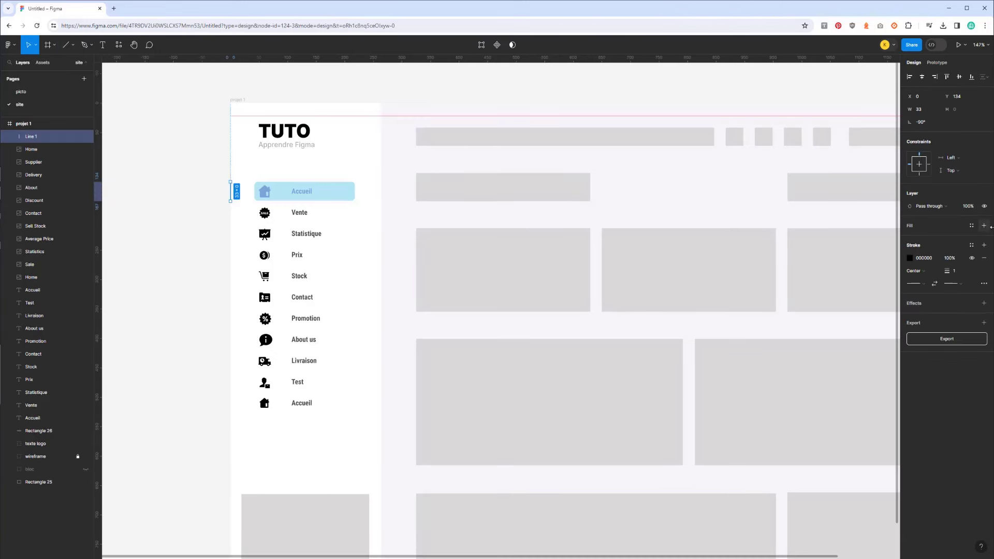
{"action": "left_click", "coordinate": [910, 258]}
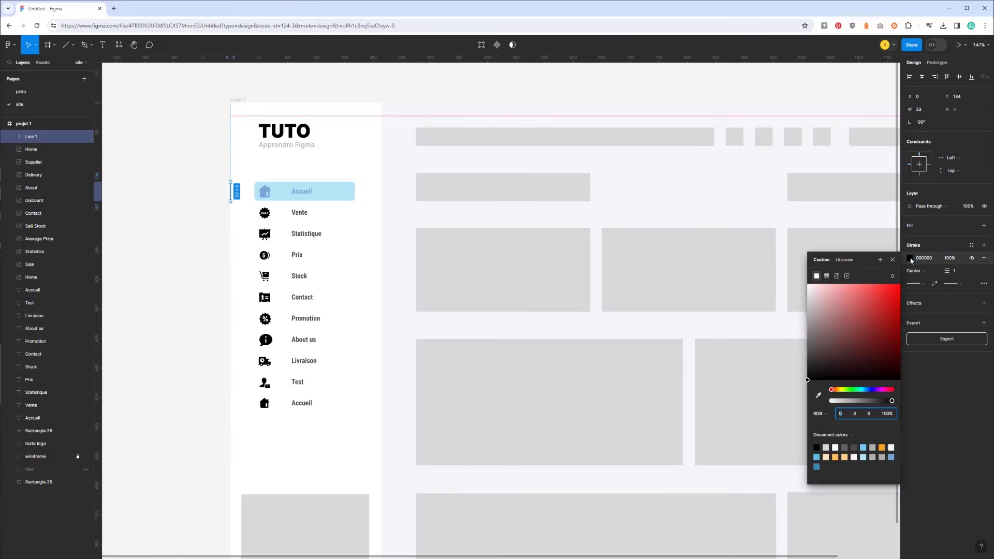
{"action": "left_click", "coordinate": [817, 467]}
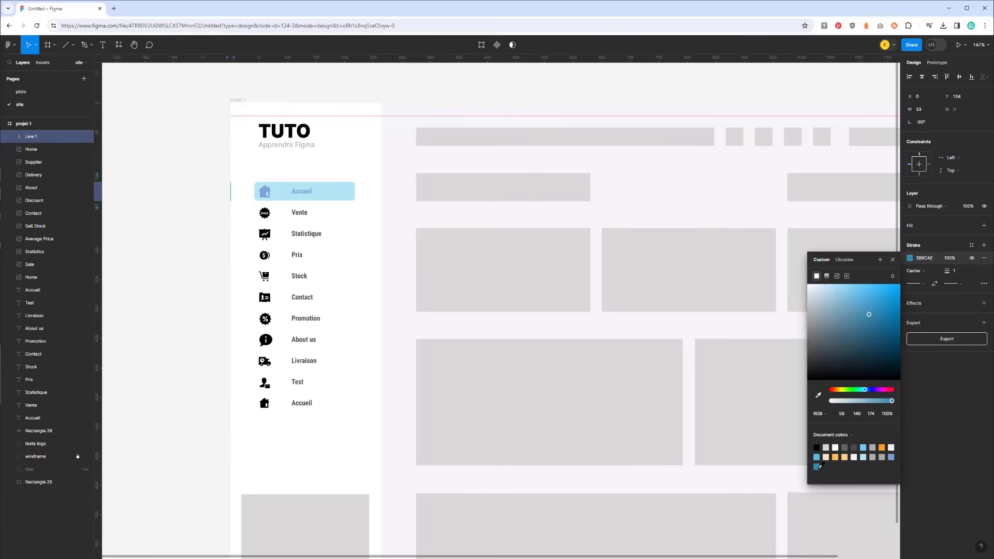
{"action": "left_click", "coordinate": [818, 396]}
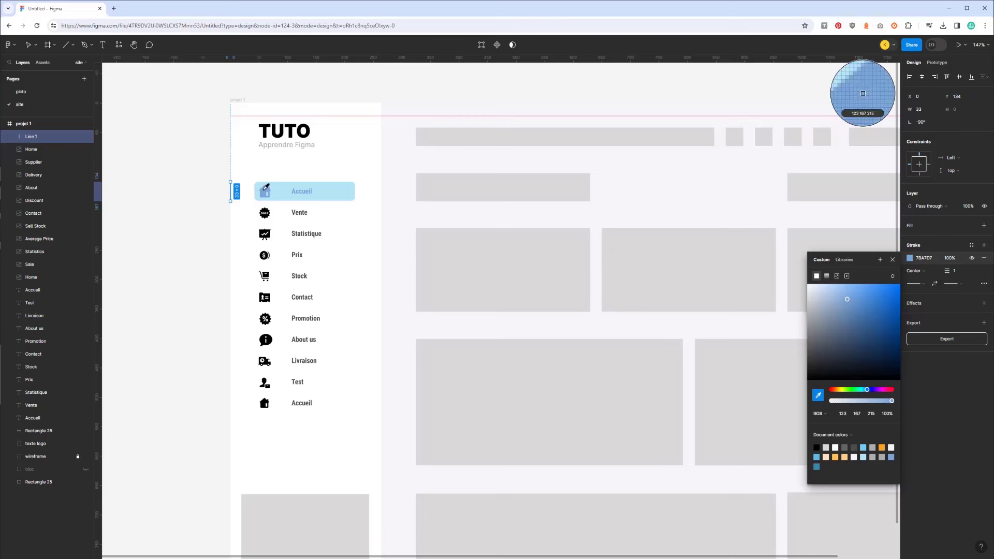
{"action": "left_click", "coordinate": [865, 85]}
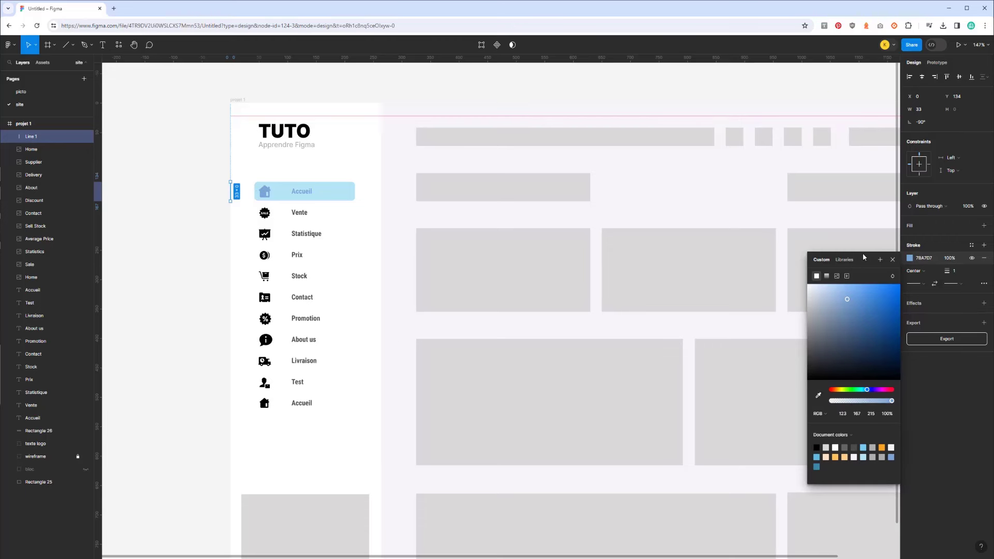
Set the line's stroke weight to 3 with round caps at both ends
{"action": "left_click", "coordinate": [946, 271]}
{"action": "type", "text": "11"}
{"action": "key", "text": "BackSpace"}
{"action": "left_click", "coordinate": [952, 284]}
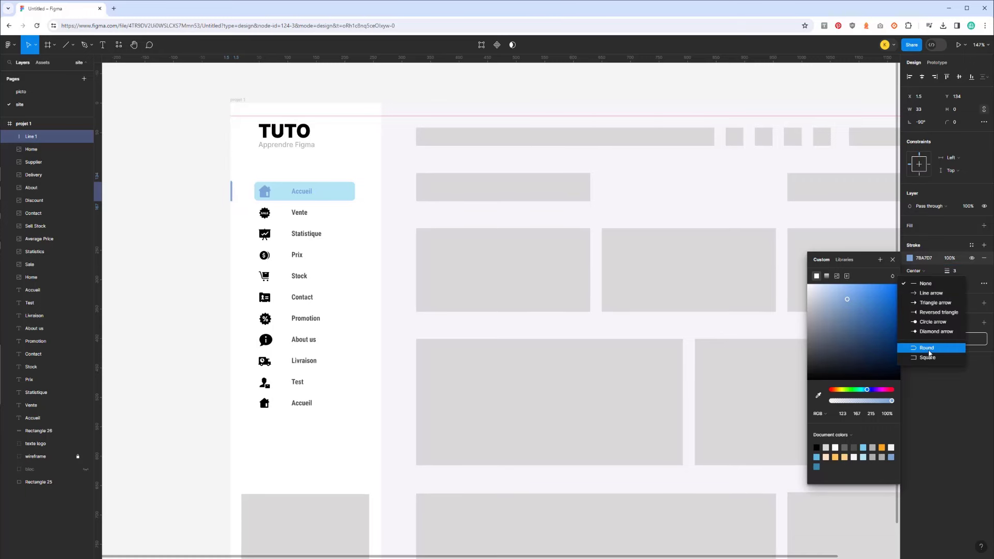
{"action": "left_click", "coordinate": [926, 348]}
{"action": "left_click", "coordinate": [927, 283]}
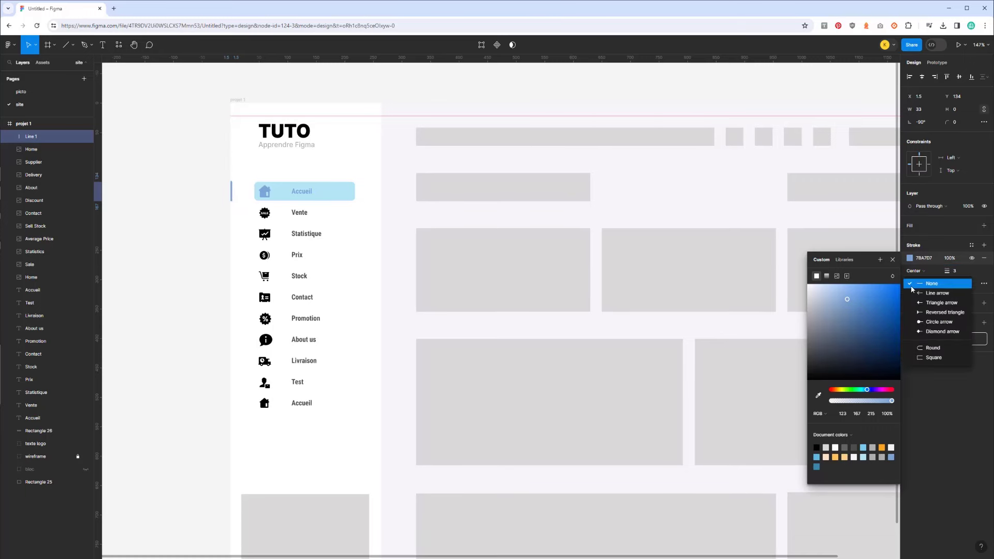
{"action": "left_click", "coordinate": [928, 352]}
{"action": "left_click", "coordinate": [183, 226]}
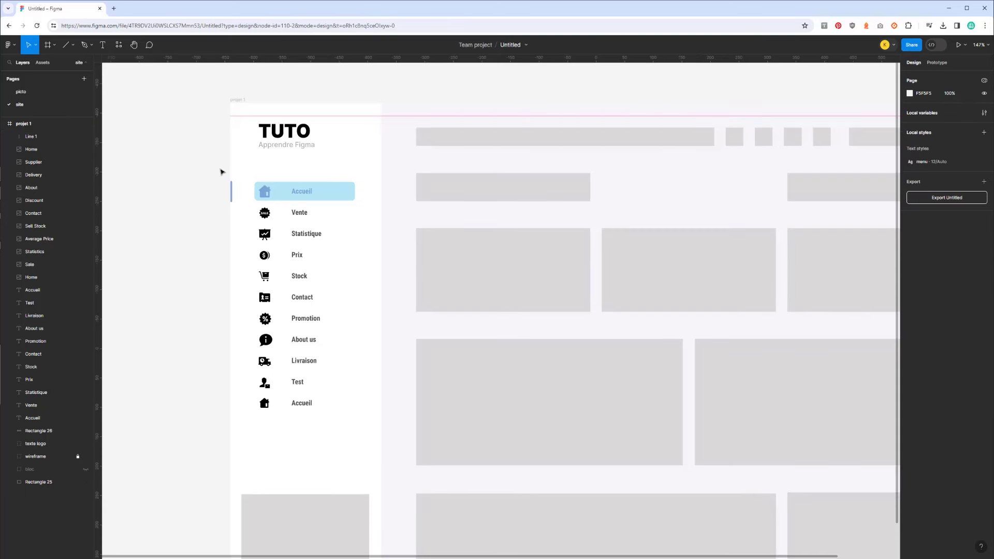
Unlock the wireframe group and move Rectangle 9 out of it
{"action": "scroll", "coordinate": [315, 250], "scroll_direction": "down", "scroll_amount": 3}
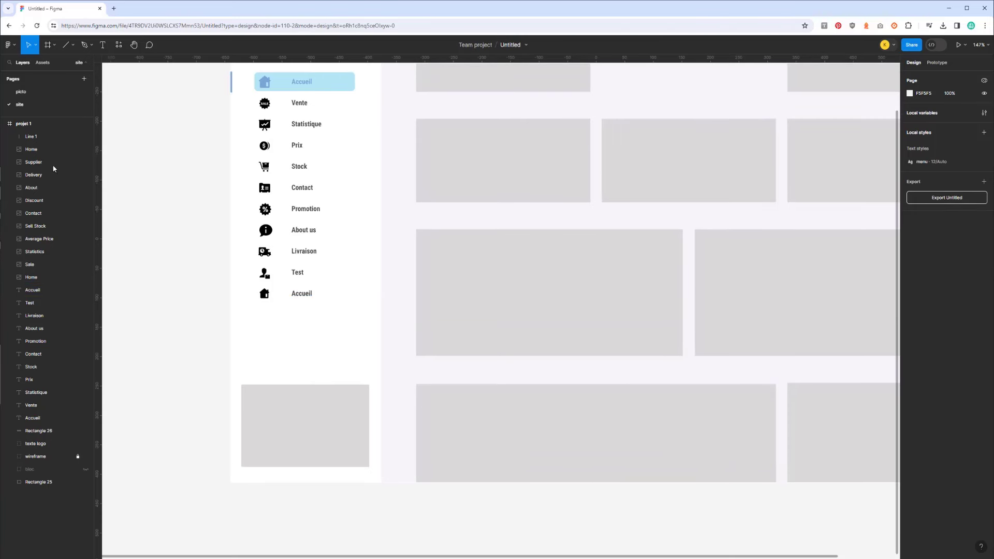
{"action": "left_click", "coordinate": [78, 456]}
{"action": "left_click", "coordinate": [318, 411]}
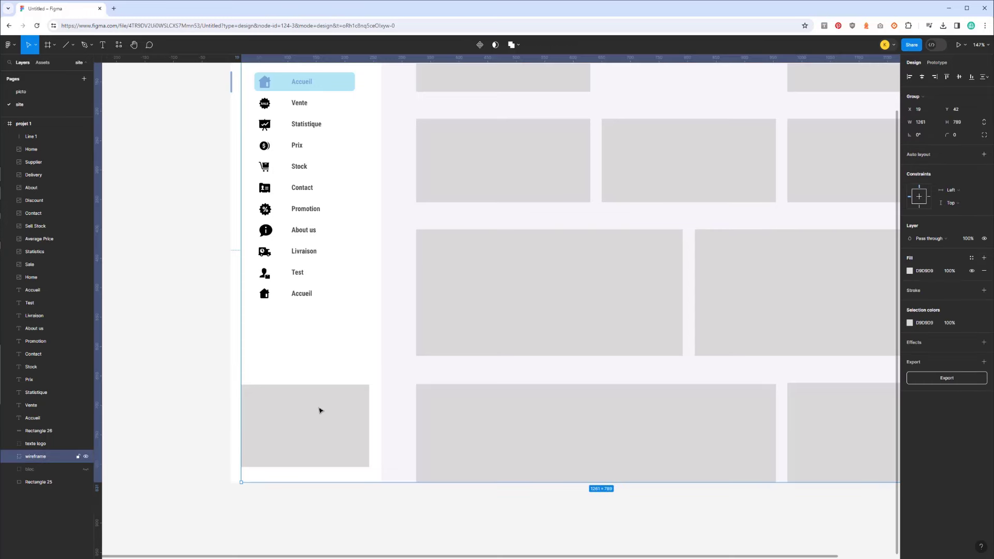
{"action": "left_click", "coordinate": [322, 399]}
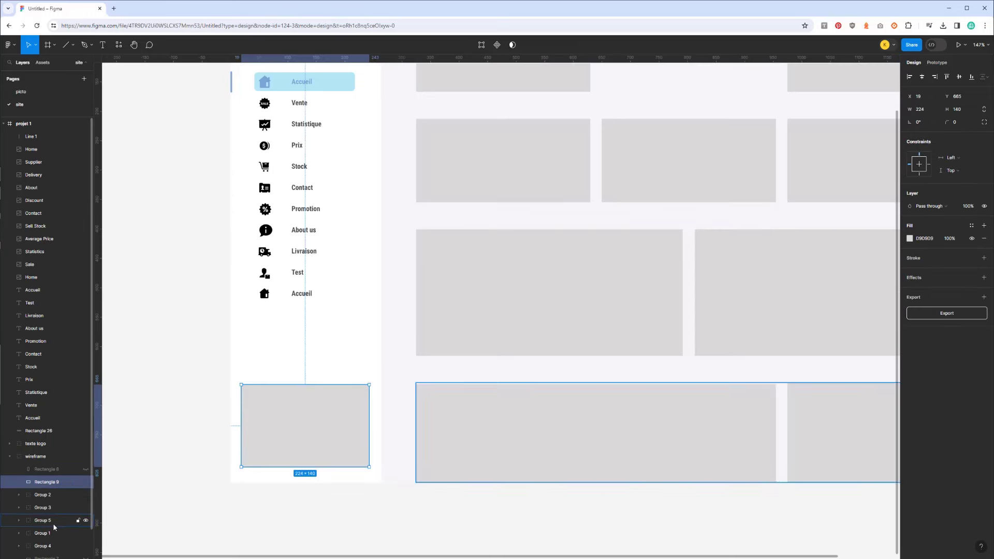
{"action": "left_click_drag", "start_coordinate": [44, 488], "coordinate": [40, 452]}
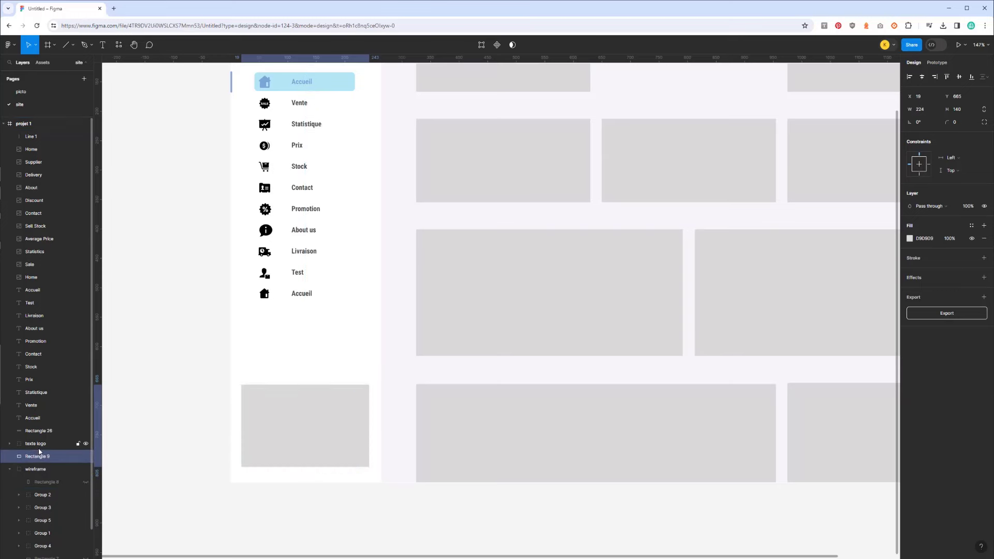
{"action": "scroll", "coordinate": [340, 322], "scroll_direction": "up", "scroll_amount": 1}
{"action": "scroll", "coordinate": [348, 343], "scroll_direction": "up", "scroll_amount": 1}
Group the logo and menu layers and name the group 'Menus'
{"action": "left_click_drag", "start_coordinate": [363, 338], "coordinate": [216, 92]}
{"action": "key", "text": "ctrl+g"}
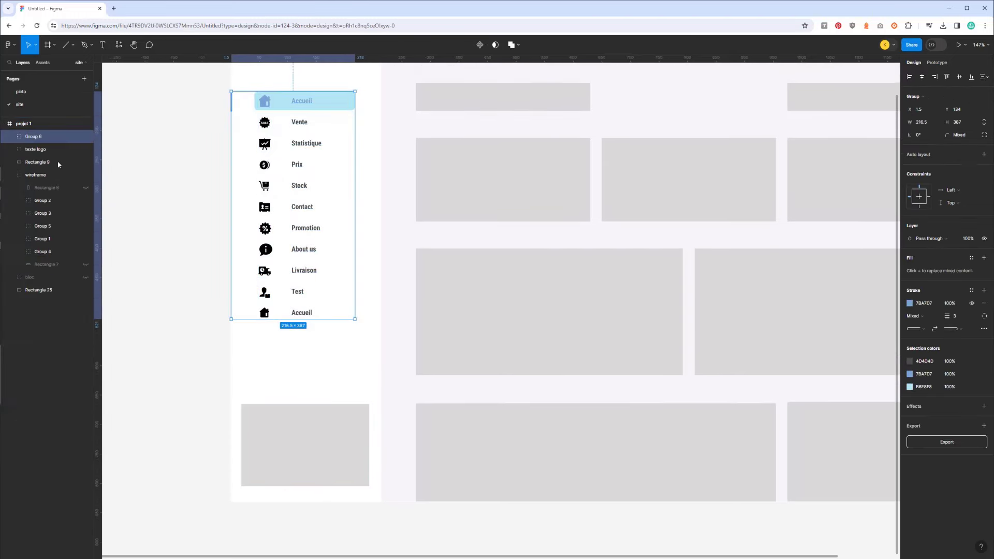
{"action": "double_click", "coordinate": [41, 136]}
{"action": "type", "text": "Menus"}
{"action": "key", "text": "Return"}
{"action": "left_click", "coordinate": [41, 163]}
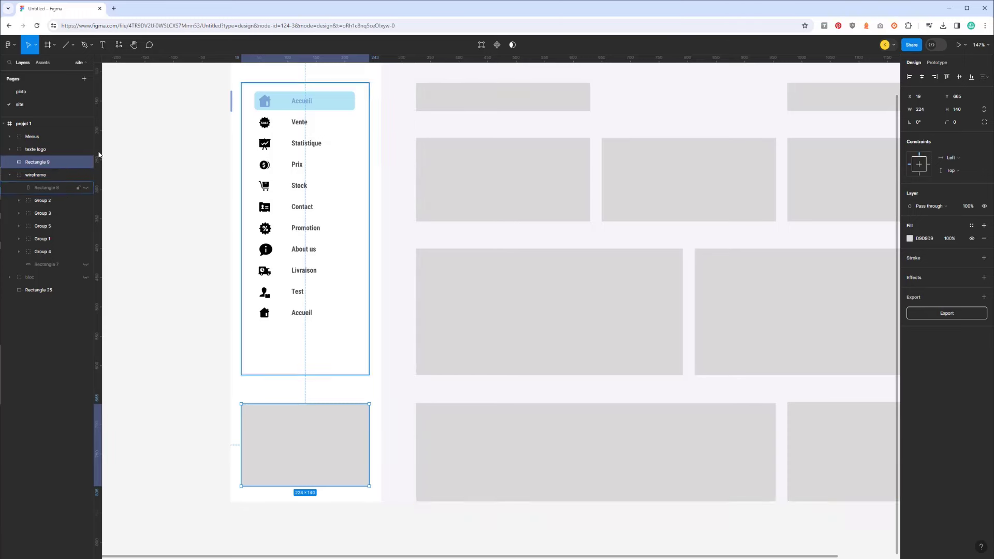
Fill the bottom-left rectangle with blue 7BA7D7 sampled from the icon
{"action": "left_click", "coordinate": [910, 238]}
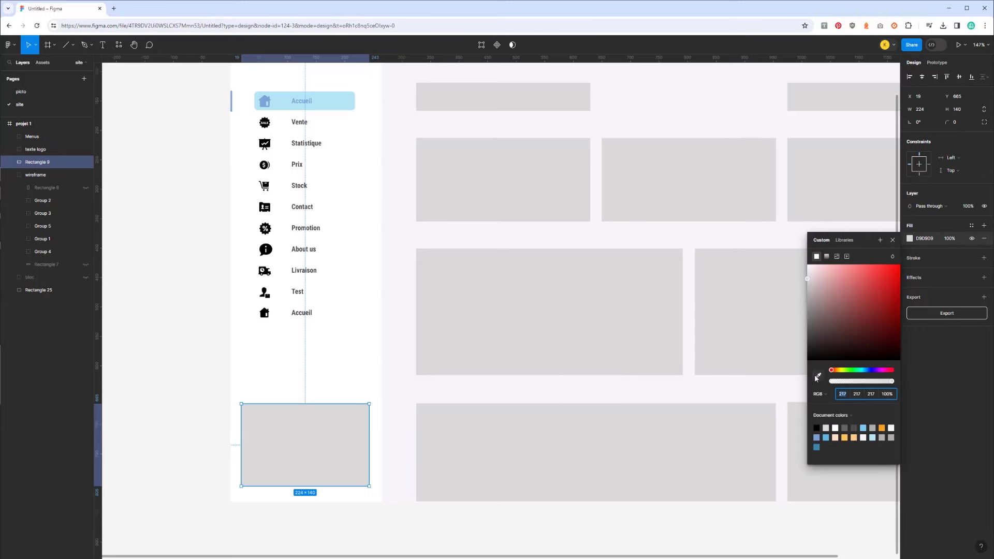
{"action": "left_click", "coordinate": [818, 376]}
{"action": "left_click", "coordinate": [263, 98]}
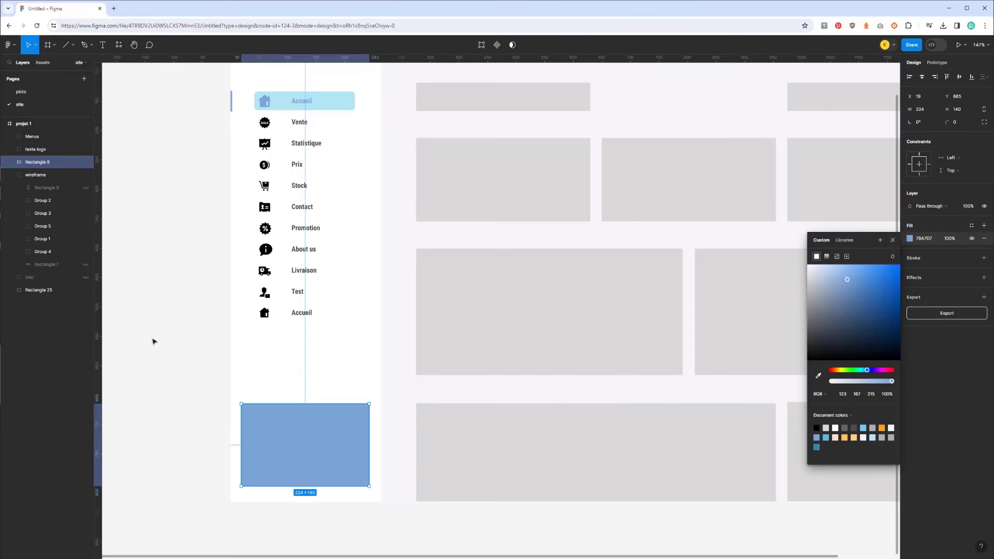
{"action": "left_click", "coordinate": [190, 350]}
Give the blue rectangle a corner radius of 10
{"action": "left_click", "coordinate": [272, 443]}
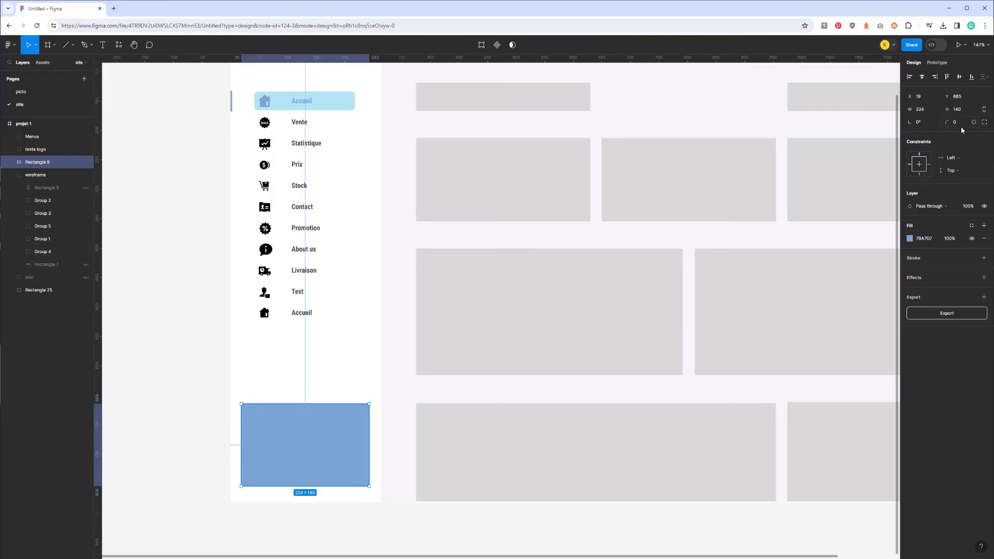
{"action": "type", "text": "10"}
{"action": "key", "text": "Return"}
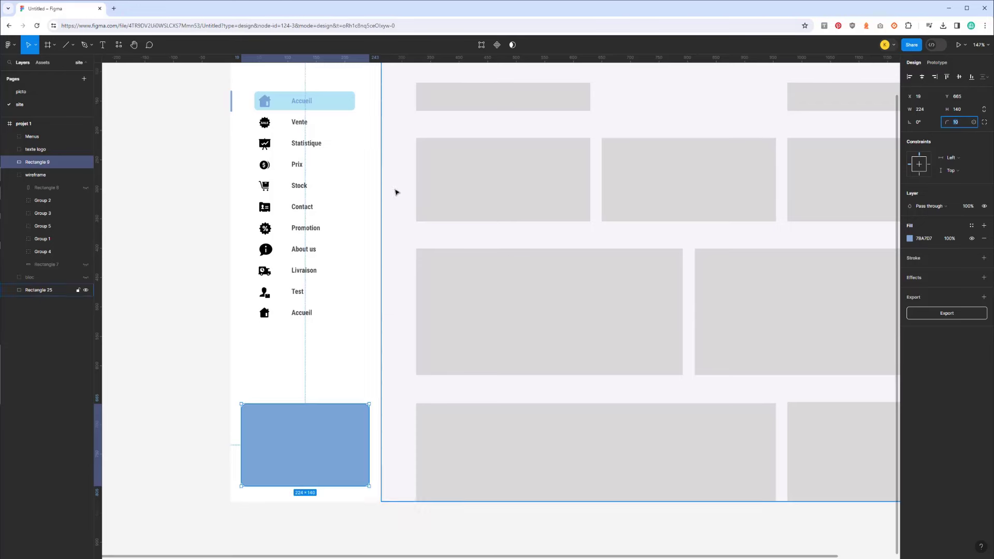
{"action": "scroll", "coordinate": [340, 273], "scroll_direction": "down", "scroll_amount": 2}
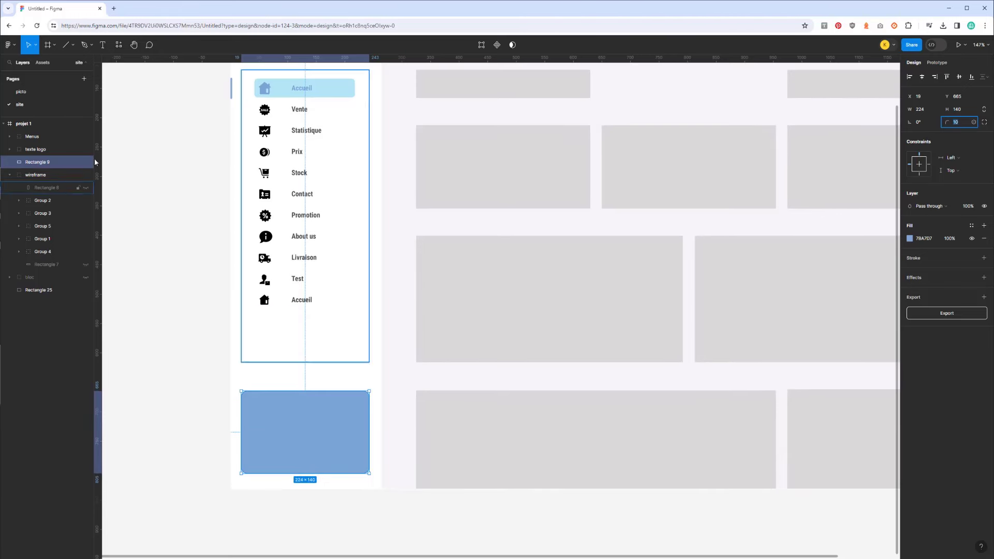
{"action": "left_click", "coordinate": [105, 46]}
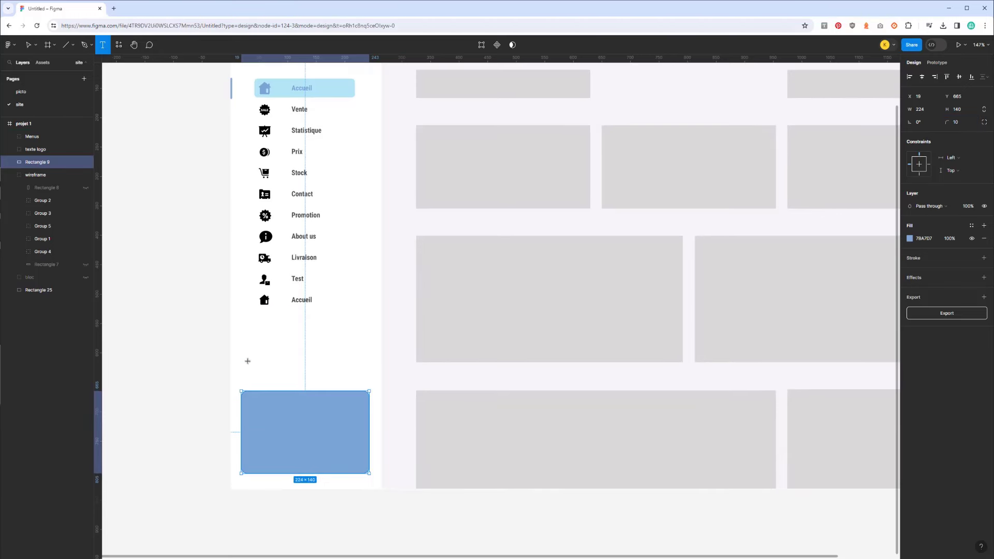
Draw a text box in the blue block, then dismiss the paste menu without pasting
{"action": "left_click_drag", "start_coordinate": [256, 399], "coordinate": [320, 441]}
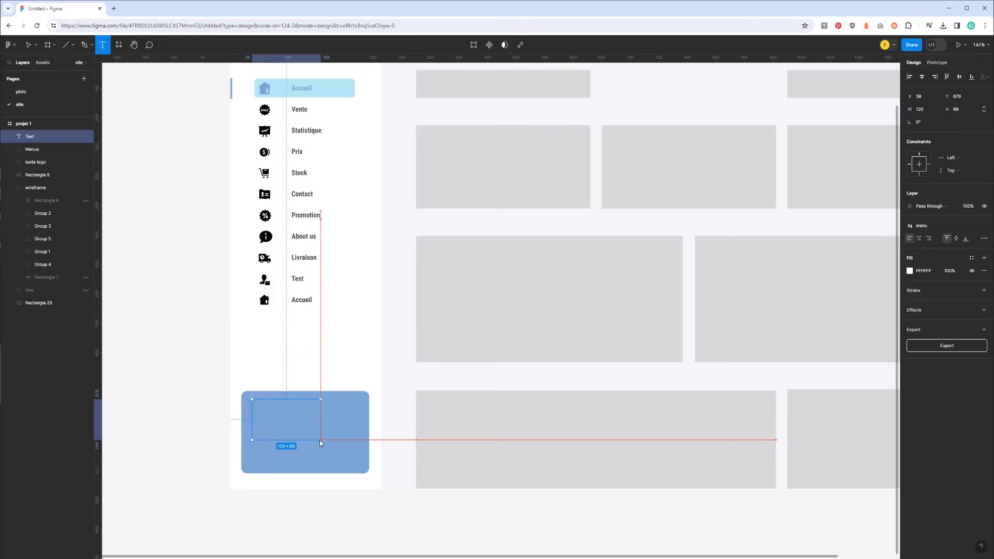
{"action": "right_click", "coordinate": [281, 421]}
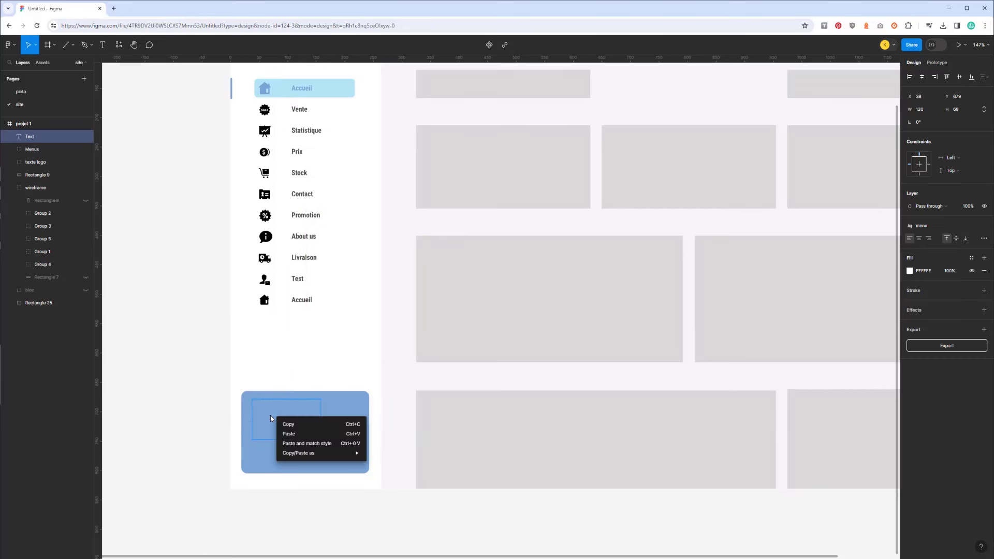
{"action": "left_click", "coordinate": [266, 408]}
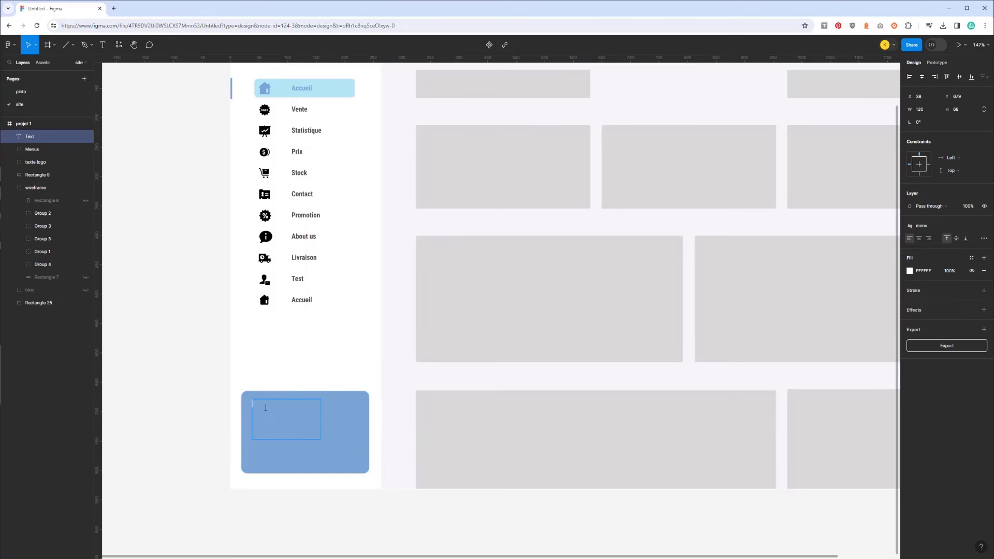
Browse the Plugins list, then close it and bring up the main menu's Text commands
{"action": "left_click", "coordinate": [120, 45]}
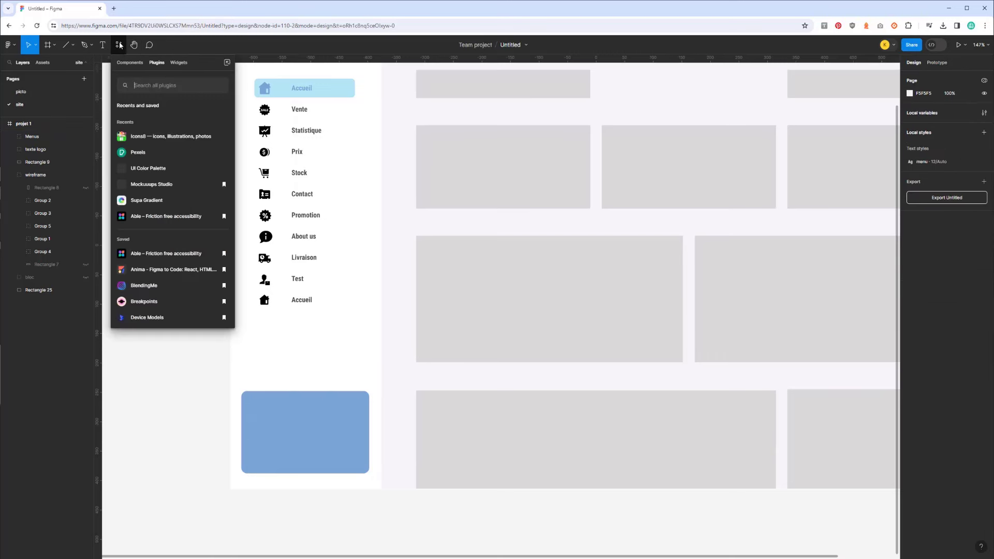
{"action": "scroll", "coordinate": [164, 211], "scroll_direction": "down", "scroll_amount": 2}
{"action": "scroll", "coordinate": [164, 249], "scroll_direction": "up", "scroll_amount": 1}
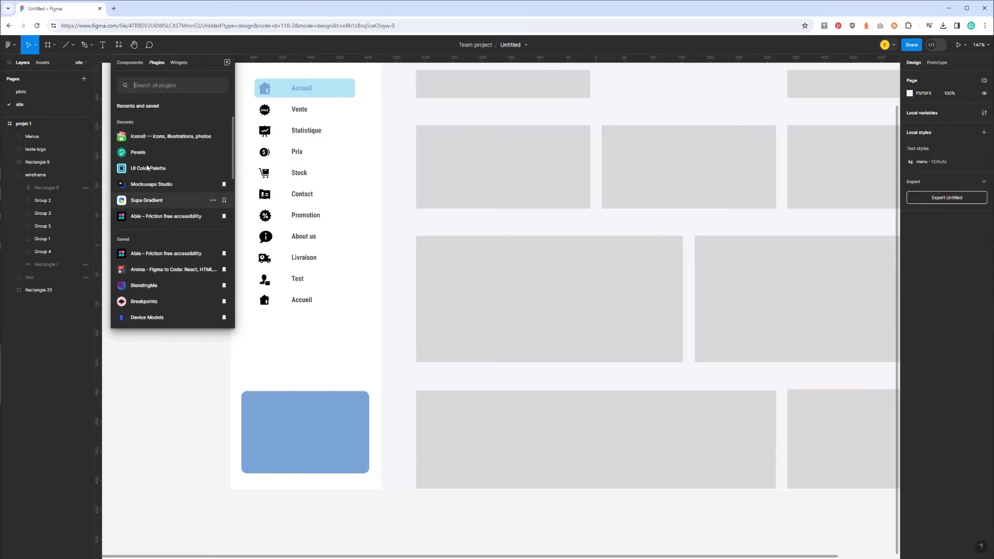
{"action": "left_click", "coordinate": [8, 44]}
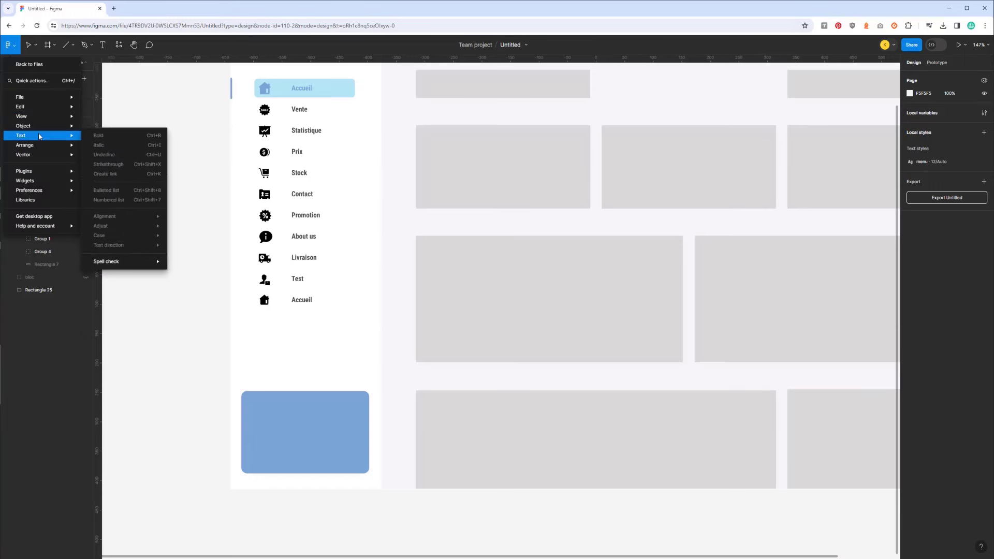
{"action": "mouse_move", "coordinate": [38, 135]}
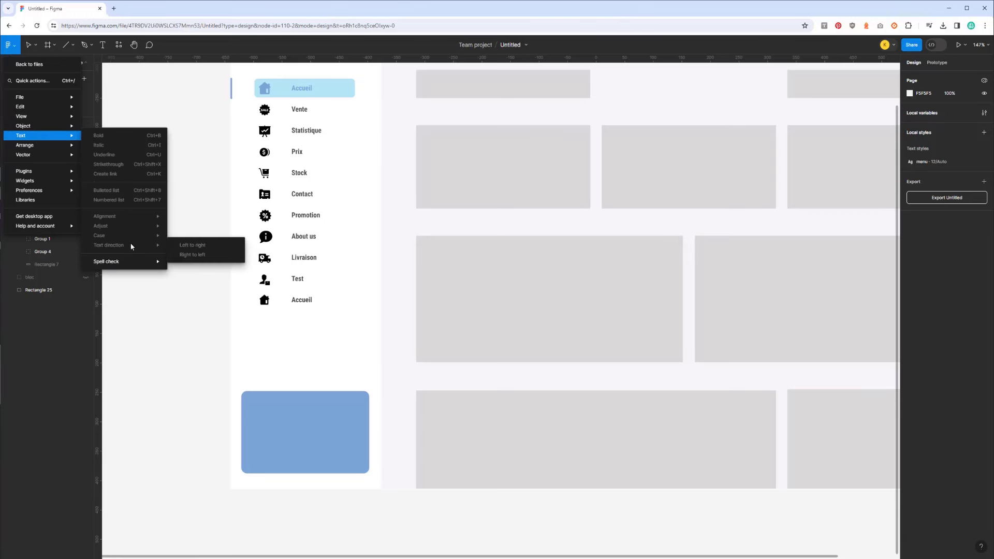
Search 'lorem' in a new Chrome tab and open the lipsum.com site
{"action": "left_click", "coordinate": [114, 9]}
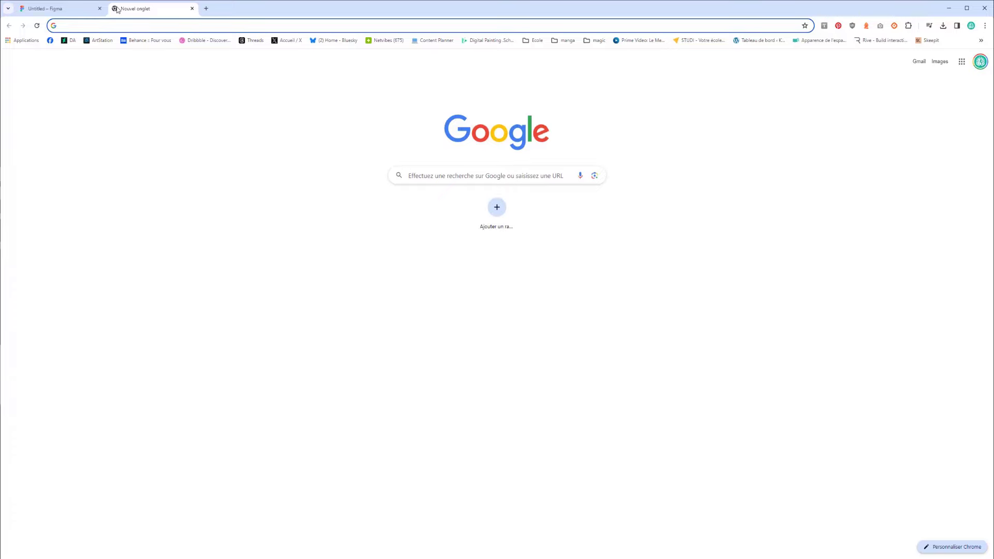
{"action": "type", "text": "lorem"}
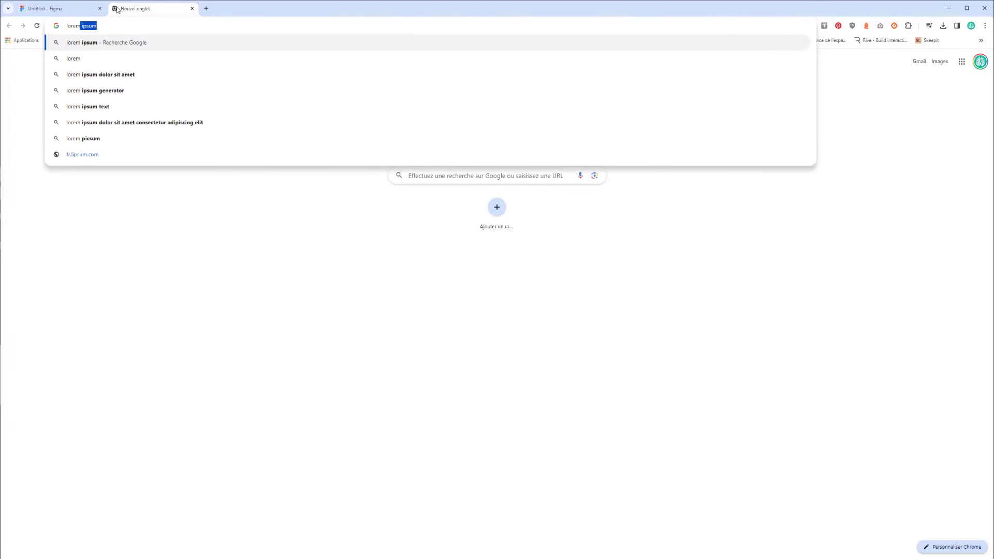
{"action": "key", "text": "Return"}
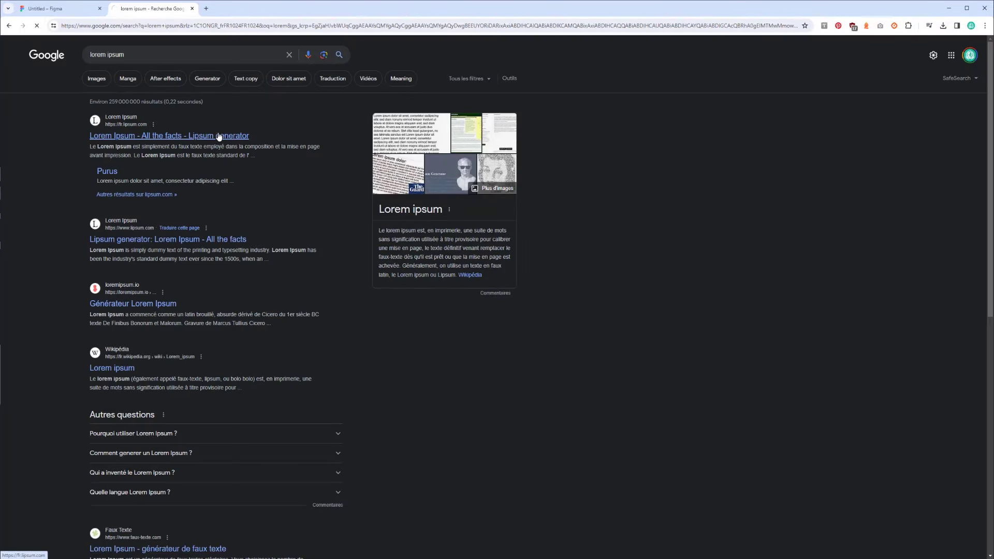
{"action": "left_click", "coordinate": [218, 136]}
Generate Lorem Ipsum, select the first lines, and return to Figma's blue block
{"action": "left_click", "coordinate": [612, 455]}
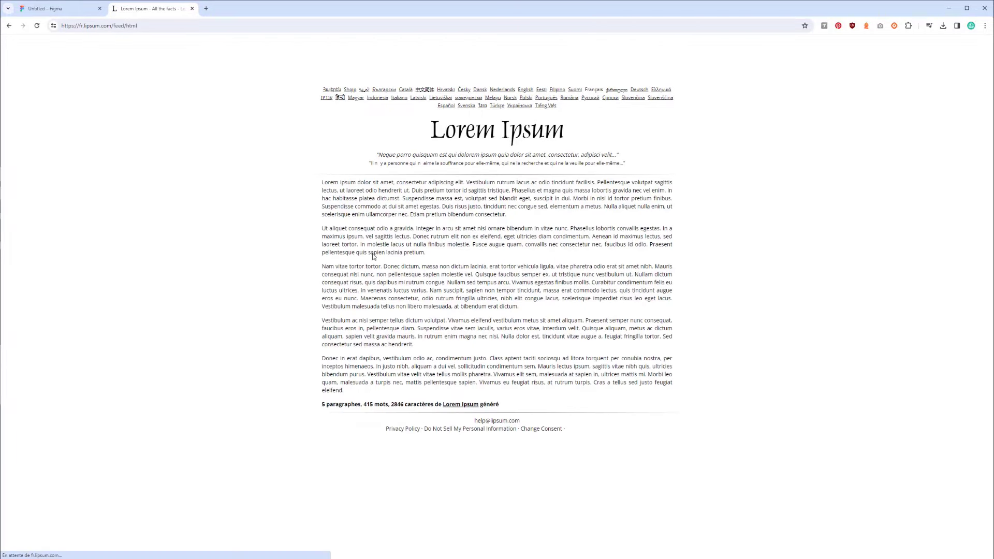
{"action": "left_click_drag", "start_coordinate": [321, 187], "coordinate": [334, 190]}
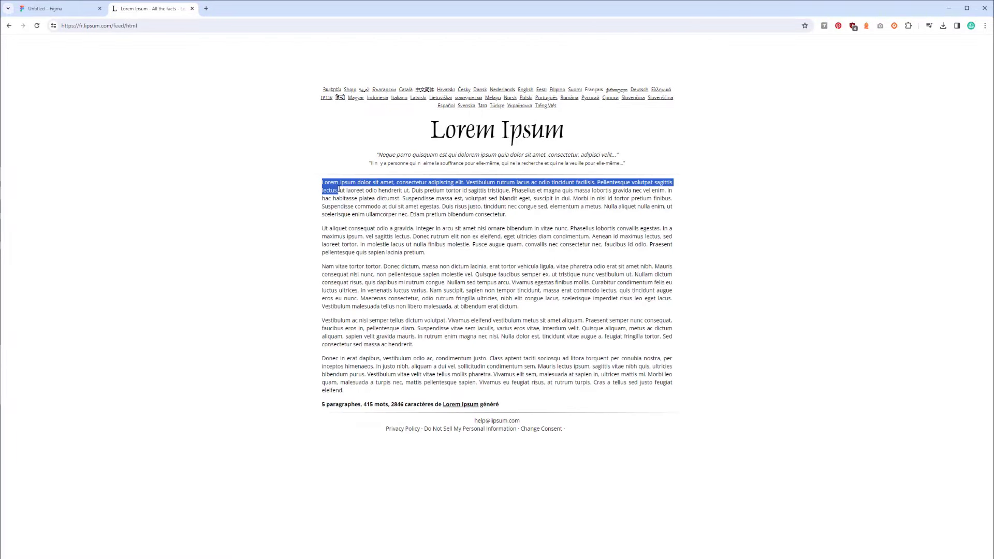
{"action": "left_click", "coordinate": [56, 8]}
{"action": "double_click", "coordinate": [259, 417]}
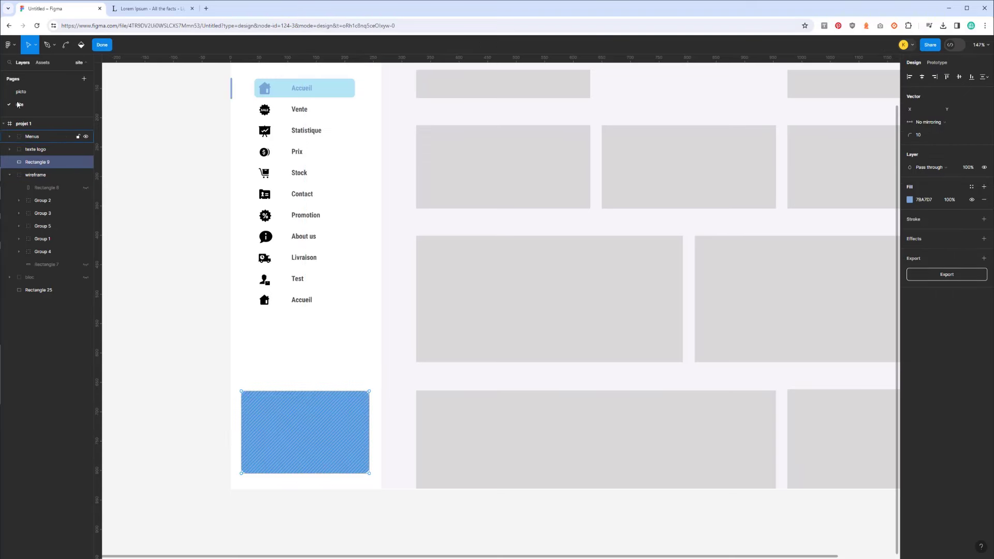
Draw a text box inside the blue block and paste the copied Lorem ipsum text
{"action": "left_click", "coordinate": [102, 45]}
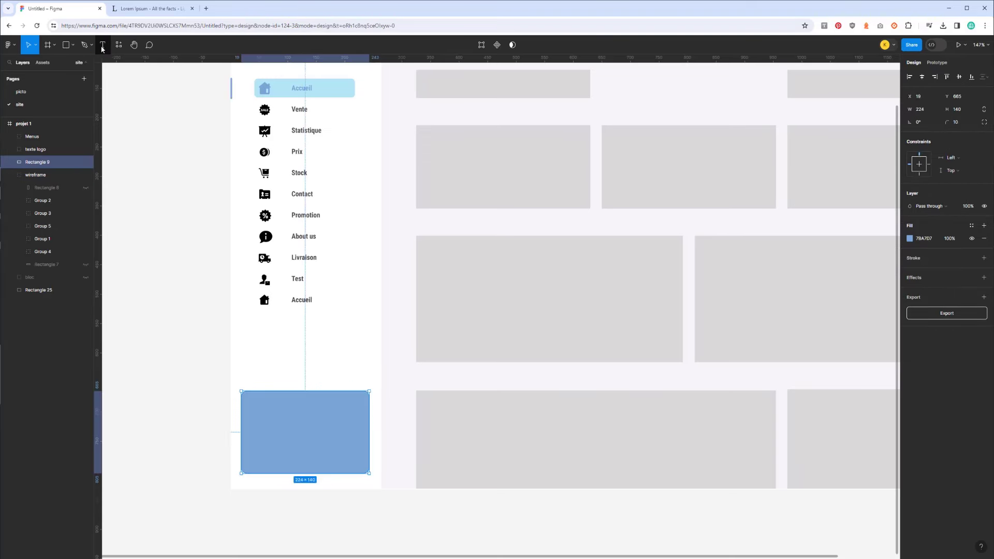
{"action": "left_click", "coordinate": [102, 47]}
{"action": "left_click_drag", "start_coordinate": [249, 402], "coordinate": [333, 444]}
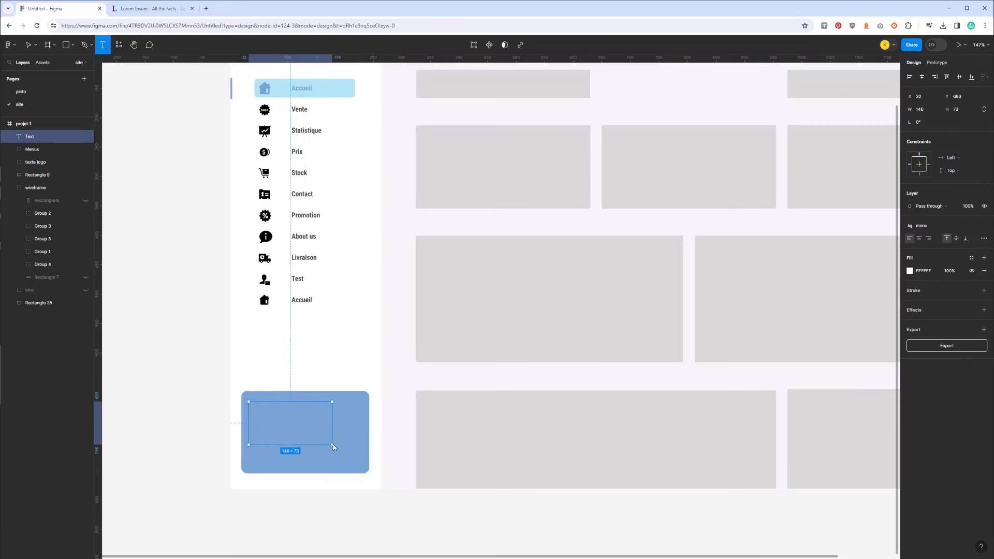
{"action": "type", "text": "Lorem ipsum dolor sit amet, consectetur adipiscing elit. Vestibulum rutrum lacus ac odio tincidunt facilisis. Pellentesque volutpat sagittis lectus,"}
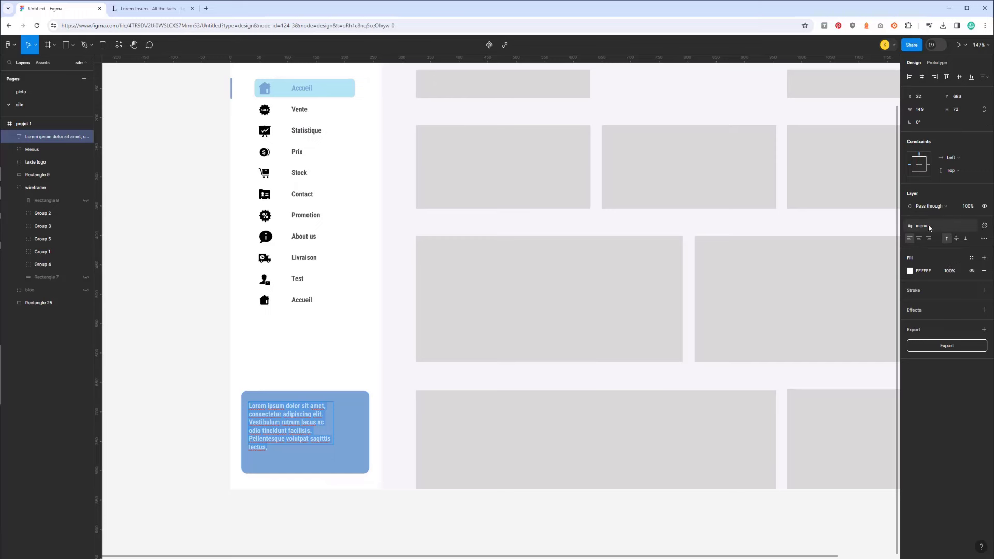
Detach the text style, set Regular weight, and widen the text box
{"action": "left_click", "coordinate": [984, 226]}
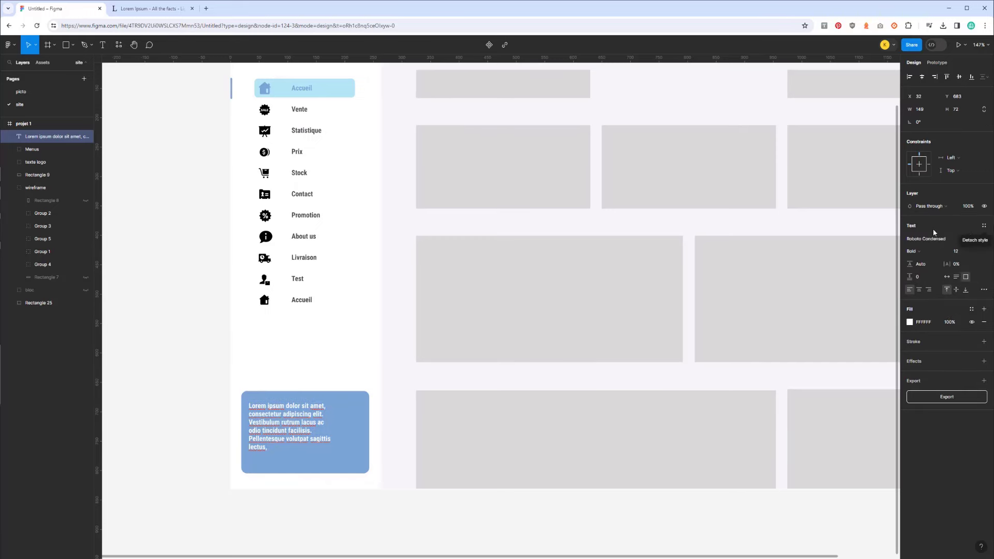
{"action": "left_click", "coordinate": [919, 252]}
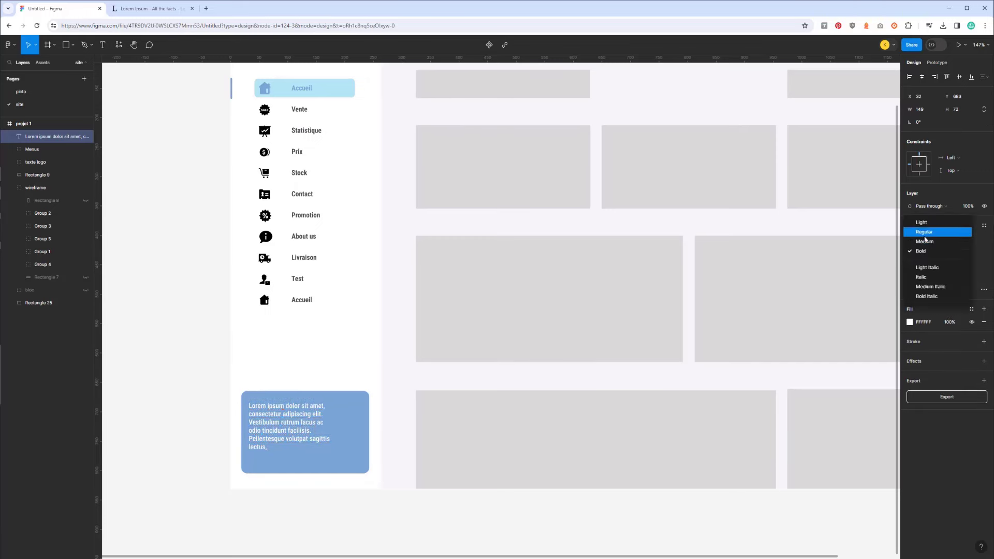
{"action": "left_click", "coordinate": [925, 232]}
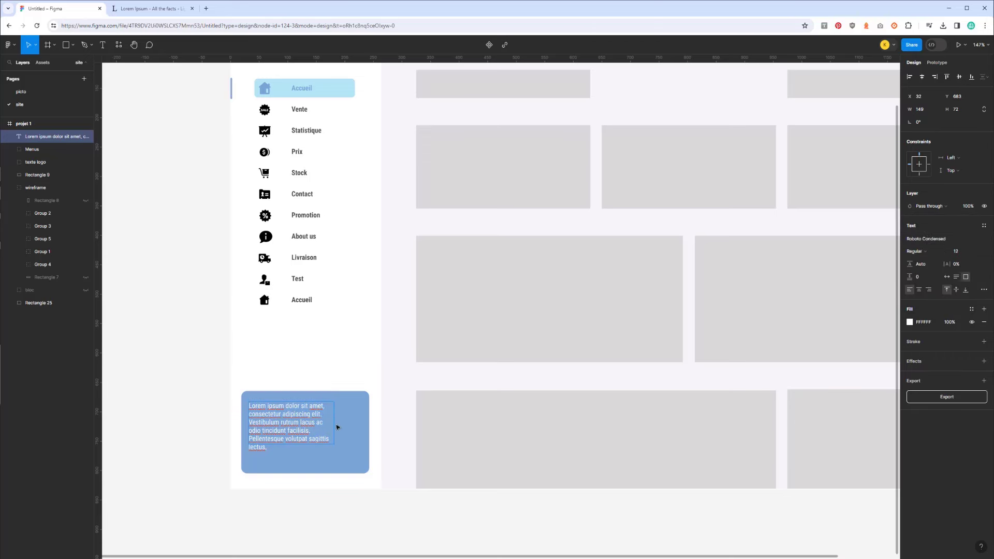
{"action": "key", "text": "Escape"}
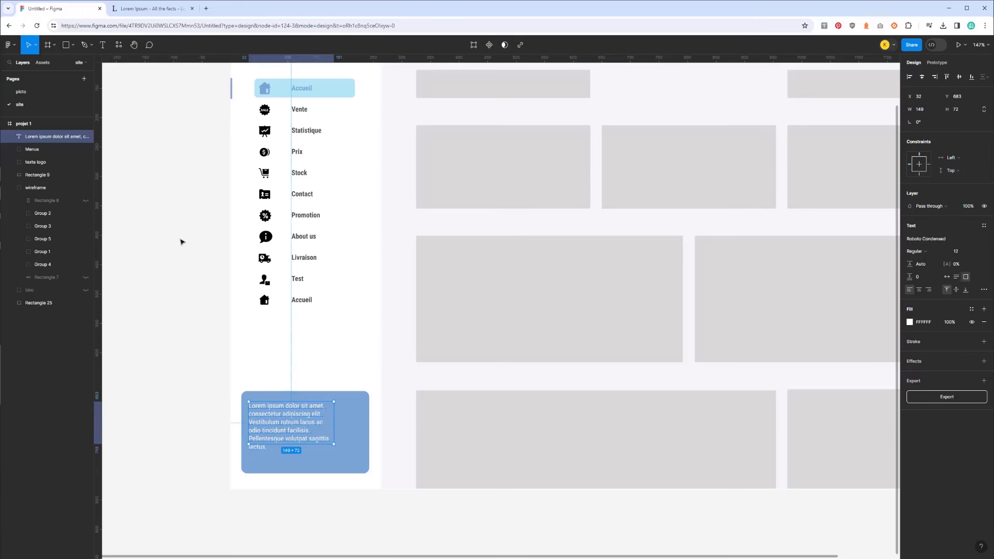
{"action": "mouse_move", "coordinate": [335, 420]}
{"action": "left_mouse_down"}
{"action": "mouse_move", "coordinate": [359, 420]}
{"action": "mouse_move", "coordinate": [339, 421]}
{"action": "left_mouse_up"}
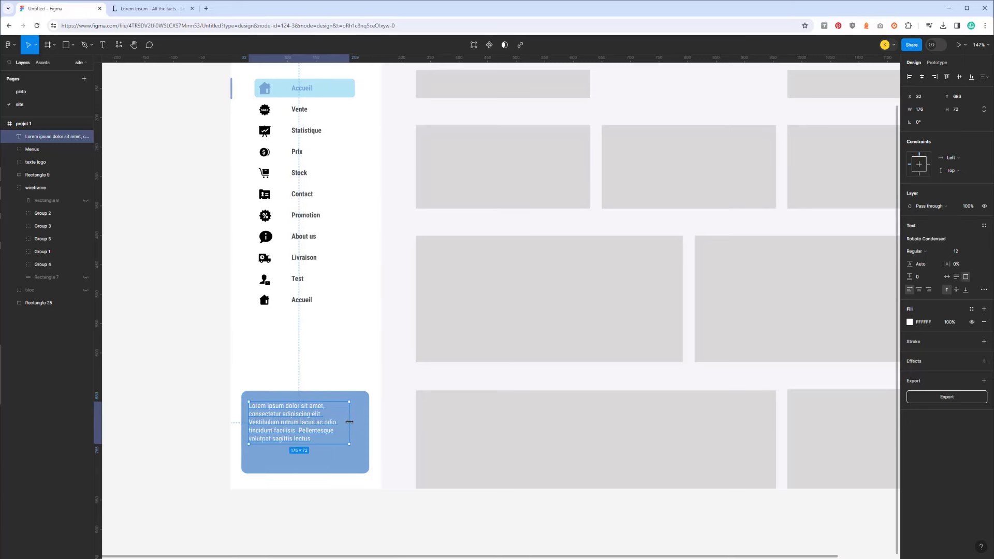
Trim the text to 'Lorem ipsum dolor sit amet, consectetur adipiscing elit.'
{"action": "double_click", "coordinate": [314, 438]}
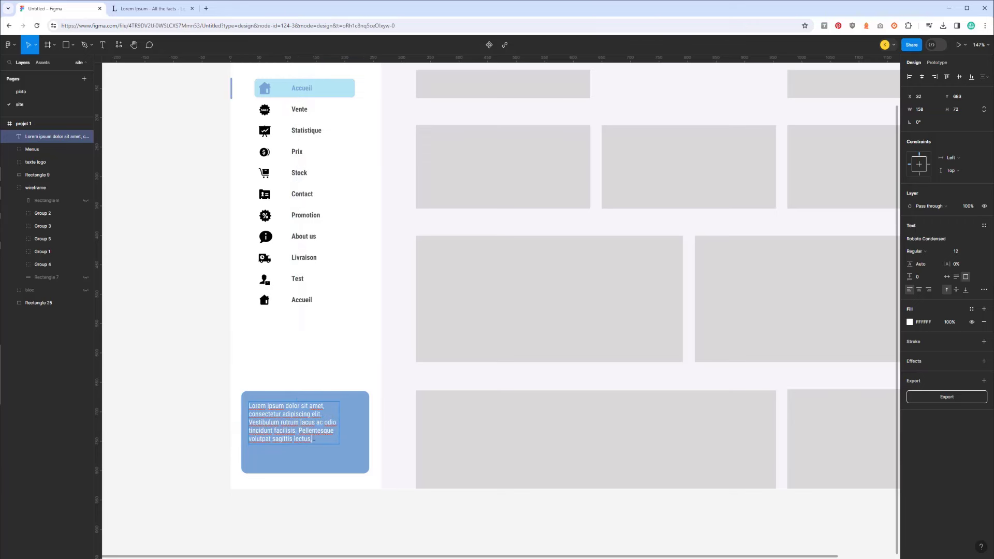
{"action": "left_click_drag", "start_coordinate": [305, 437], "coordinate": [243, 426]}
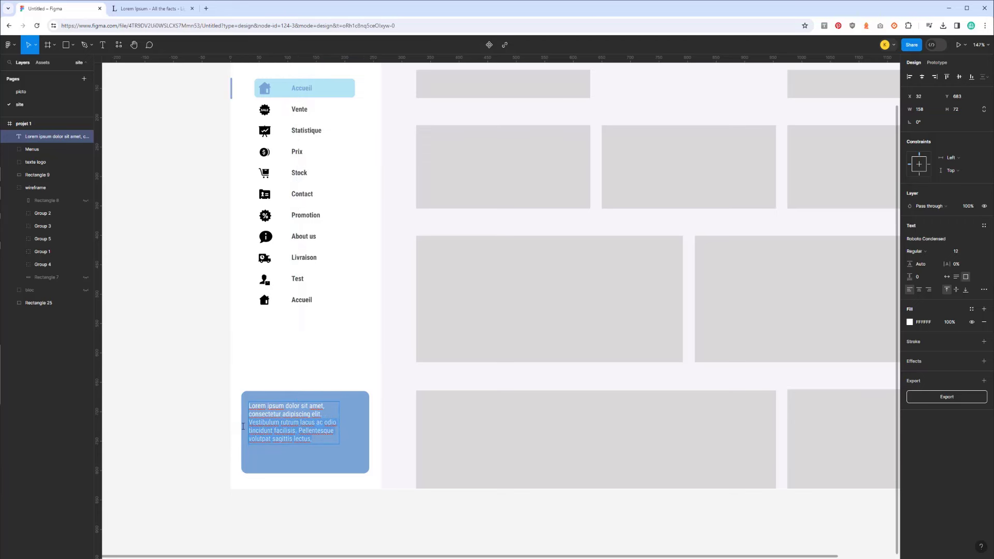
{"action": "key", "text": "BackSpace"}
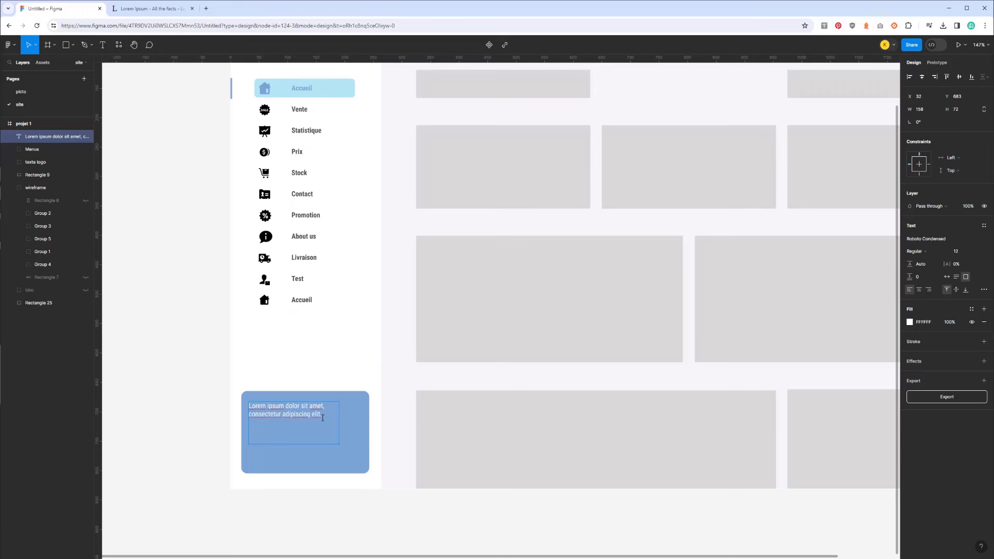
{"action": "key", "text": "Escape"}
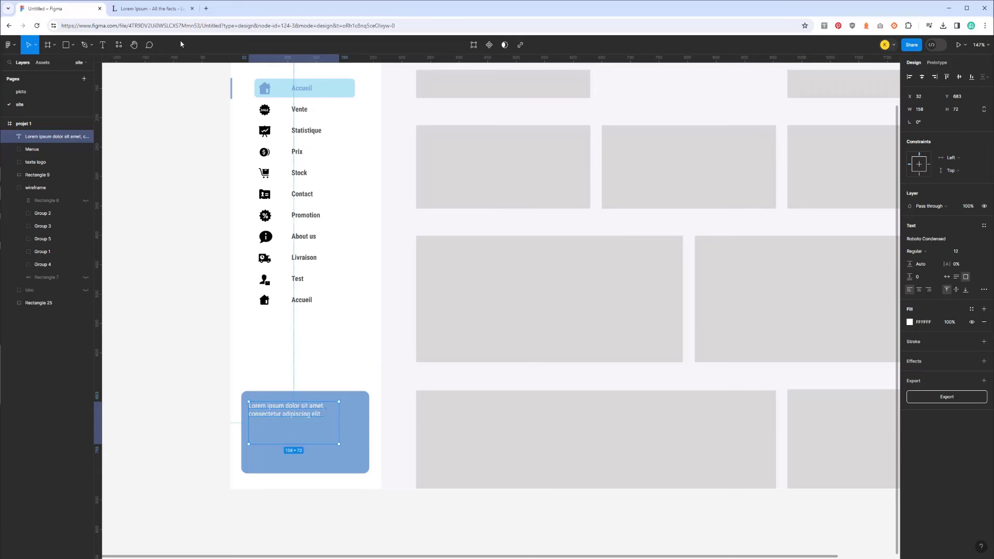
{"action": "left_click", "coordinate": [120, 45]}
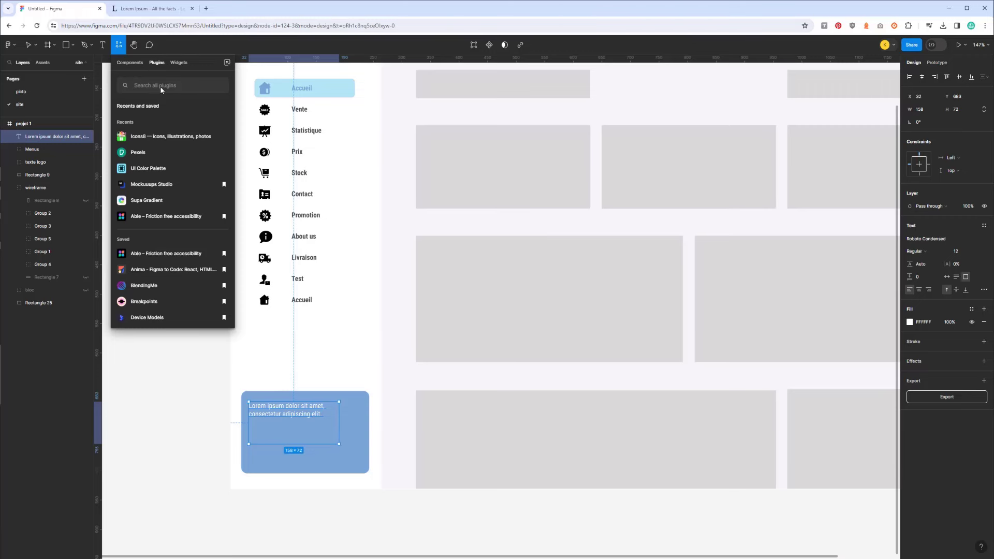
Search Icons8 for 'banque' in all styles and insert the colour Bank icon
{"action": "left_click", "coordinate": [155, 136]}
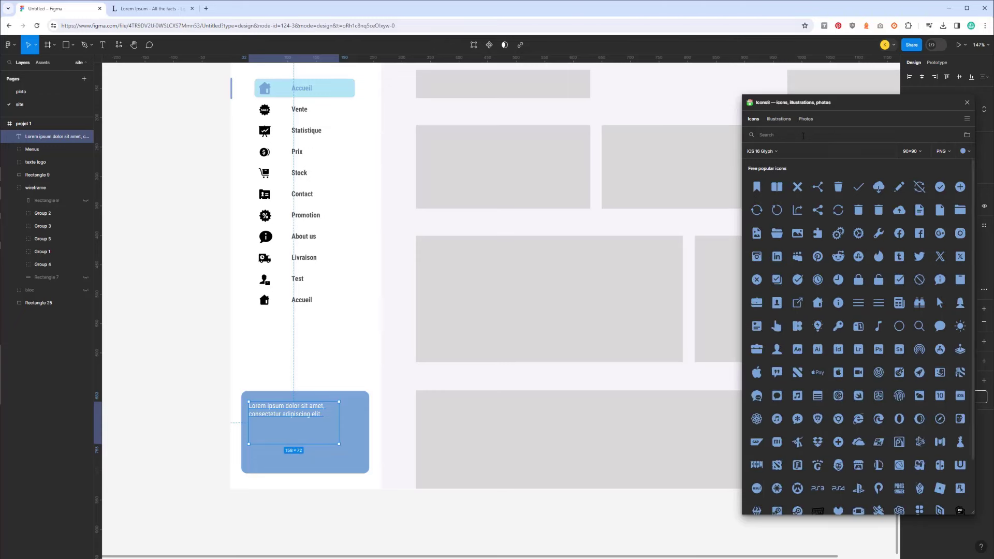
{"action": "type", "text": "meter"}
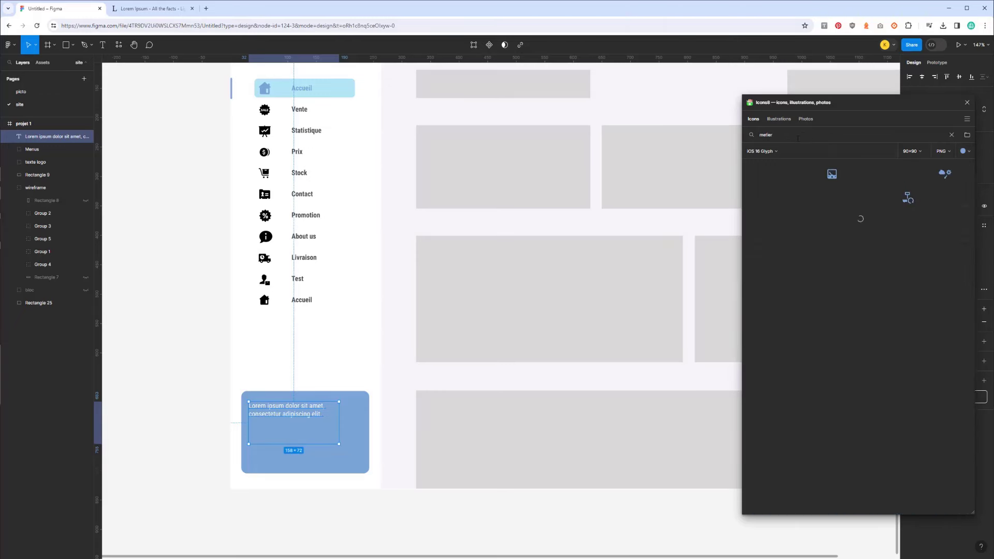
{"action": "left_click", "coordinate": [778, 152]}
{"action": "left_click", "coordinate": [777, 166]}
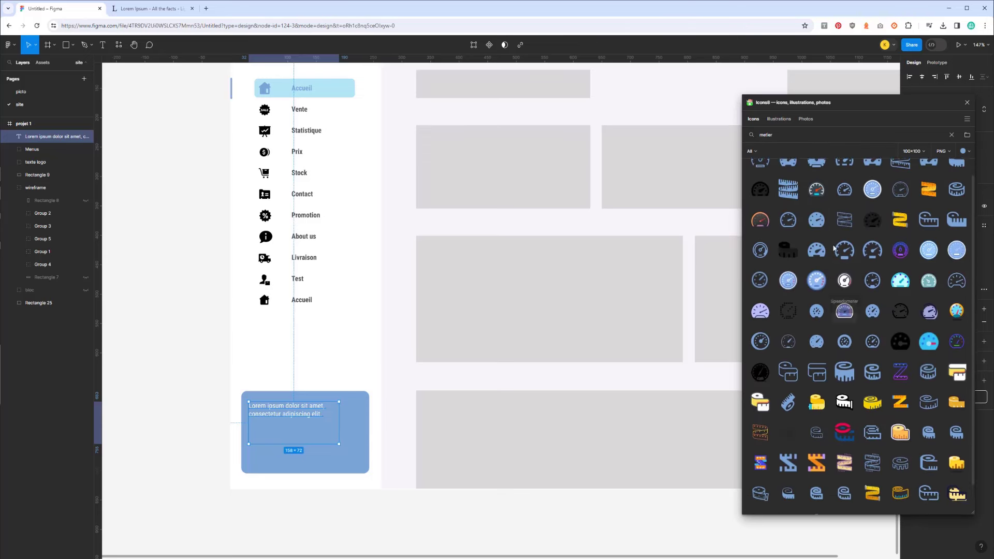
{"action": "double_click", "coordinate": [785, 132]}
{"action": "type", "text": "banque"}
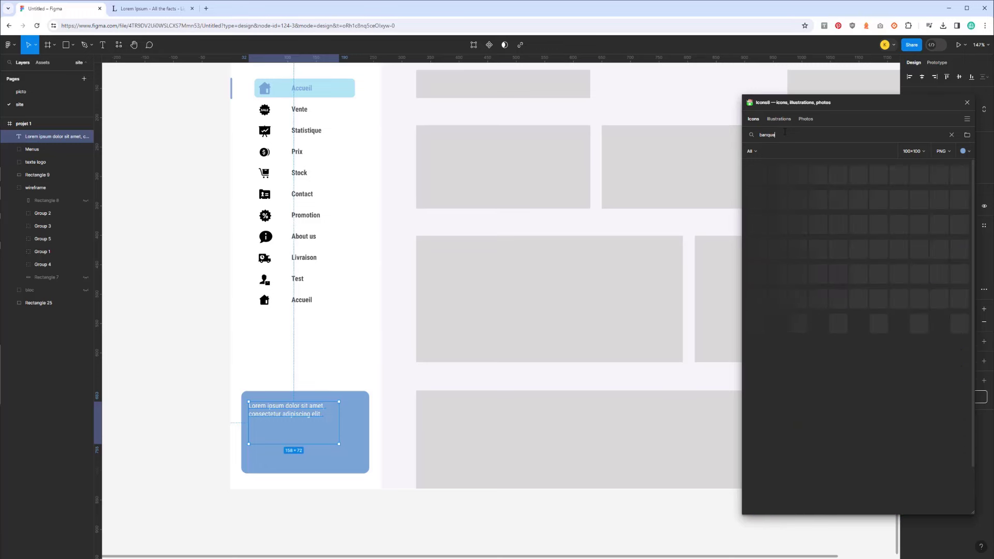
{"action": "scroll", "coordinate": [848, 268], "scroll_direction": "down", "scroll_amount": 1}
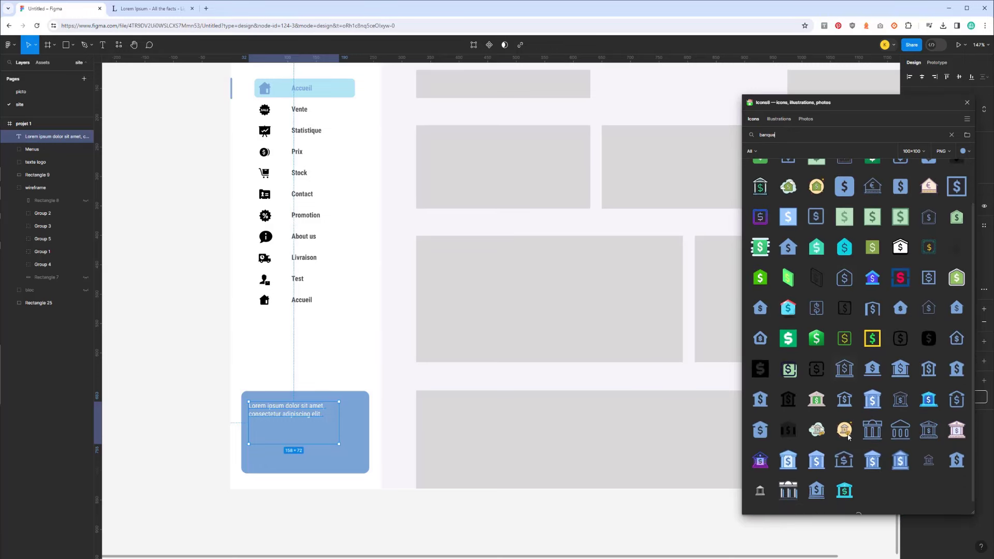
{"action": "scroll", "coordinate": [847, 415], "scroll_direction": "up", "scroll_amount": 1}
{"action": "left_click", "coordinate": [761, 182]}
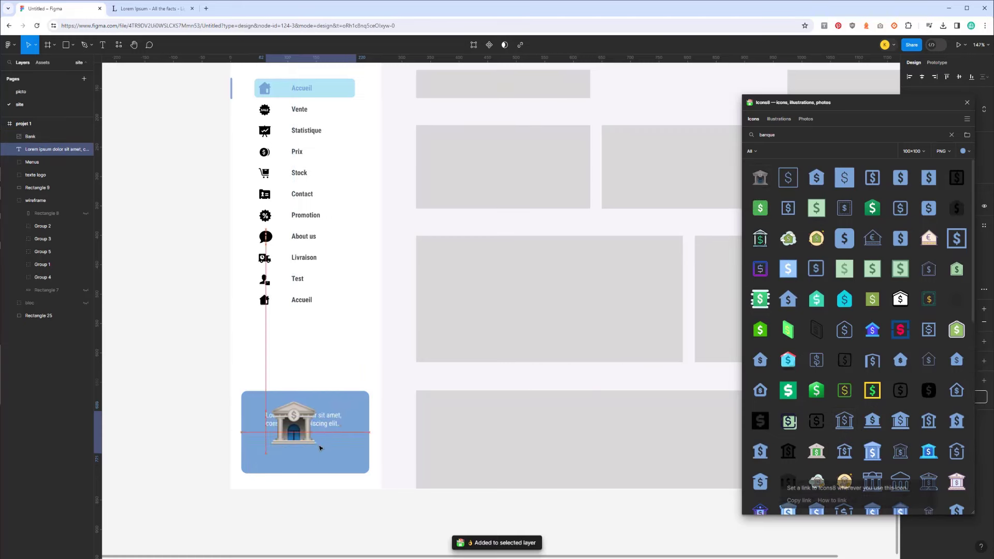
Remove the misplaced bank icon frame and move the Lorem ipsum text back into place
{"action": "key", "text": "ctrl+z"}
{"action": "left_click_drag", "start_coordinate": [292, 439], "coordinate": [318, 439]}
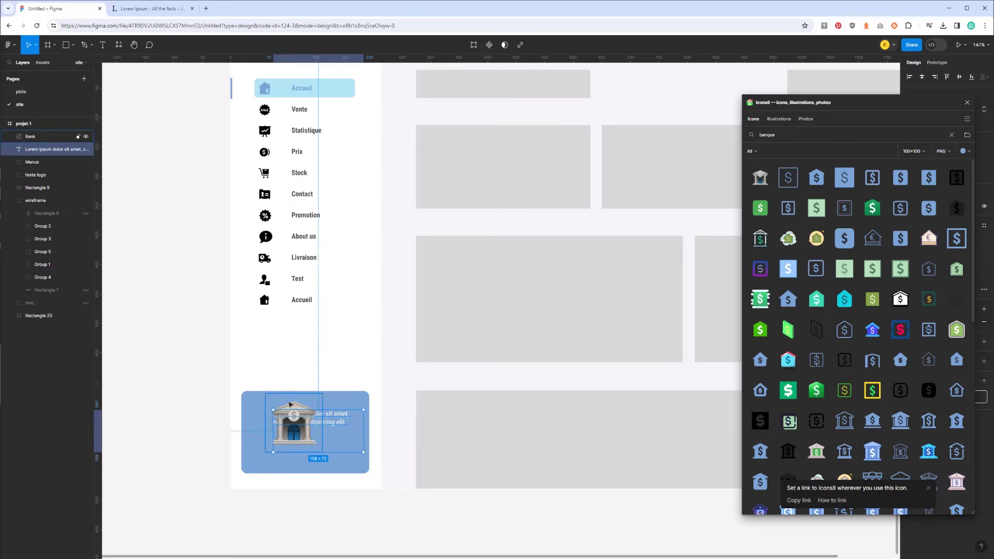
{"action": "left_click", "coordinate": [283, 418]}
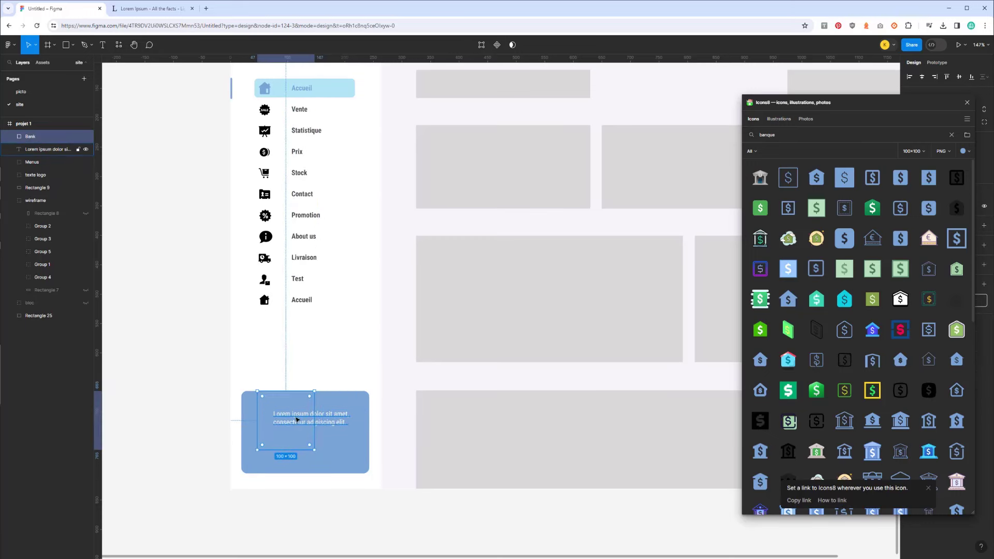
{"action": "key", "text": "Delete"}
{"action": "left_click_drag", "start_coordinate": [318, 426], "coordinate": [295, 419]}
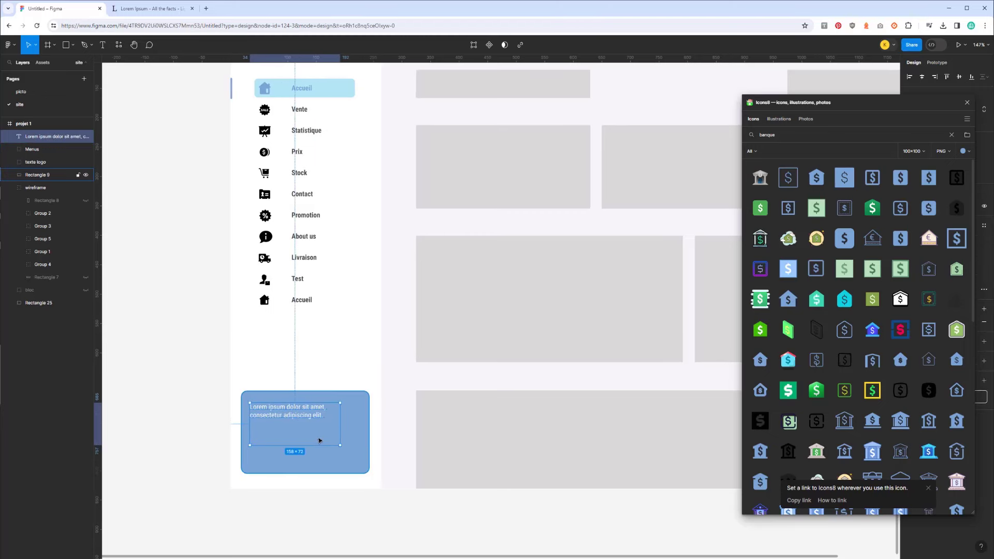
Try pasting the bank image onto the blue rectangle, undoing each attempt
{"action": "left_click", "coordinate": [348, 461]}
{"action": "key", "text": "ctrl+v"}
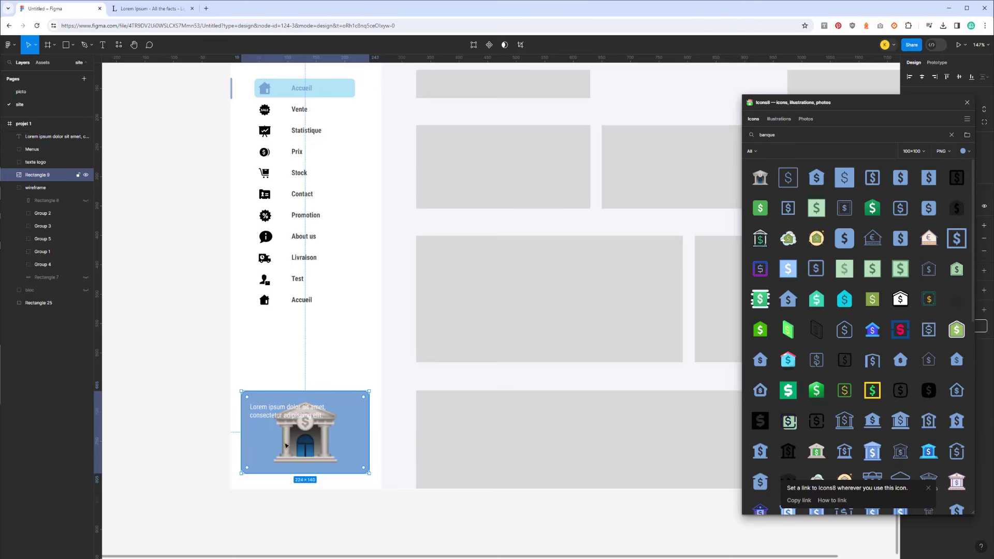
{"action": "key", "text": "ctrl+z"}
{"action": "left_click", "coordinate": [202, 357]}
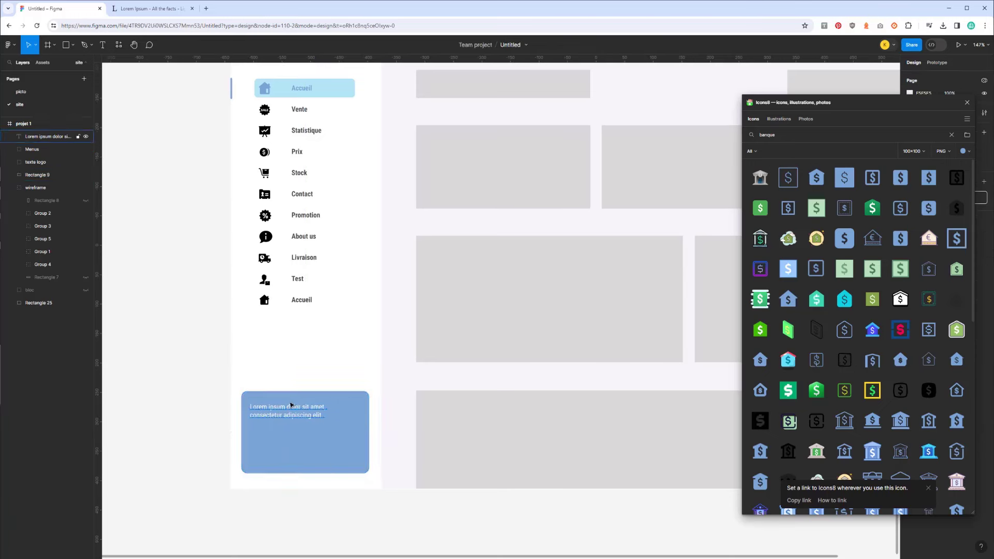
{"action": "key", "text": "shift+1"}
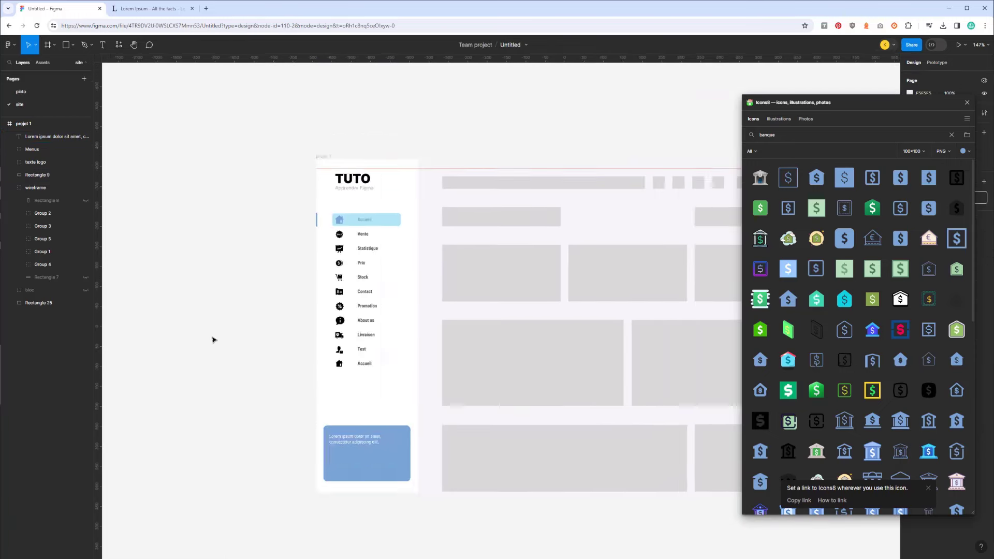
{"action": "key", "text": "ctrl+equal"}
{"action": "key", "text": "ctrl+equal"}
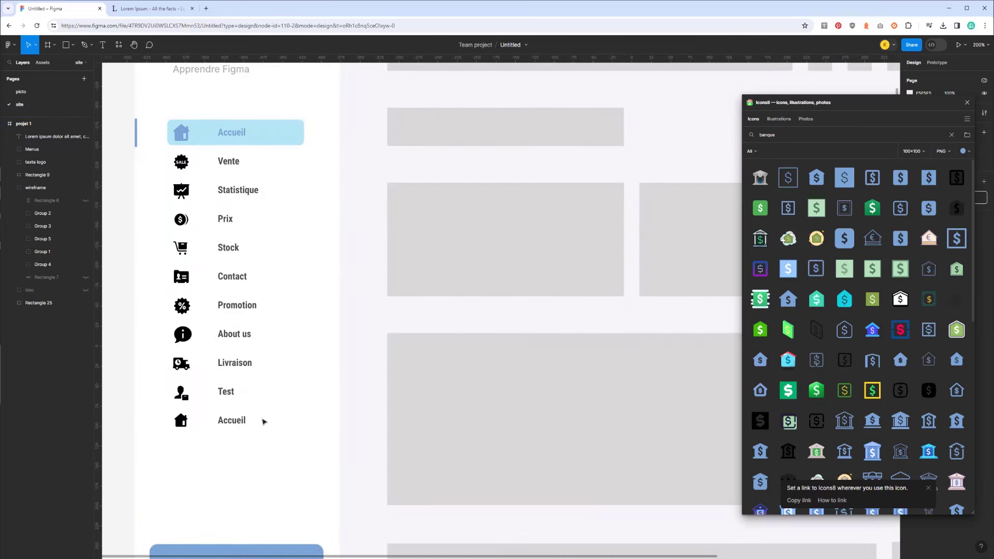
{"action": "scroll", "coordinate": [342, 438], "scroll_direction": "down", "scroll_amount": 4}
{"action": "left_click", "coordinate": [280, 418]}
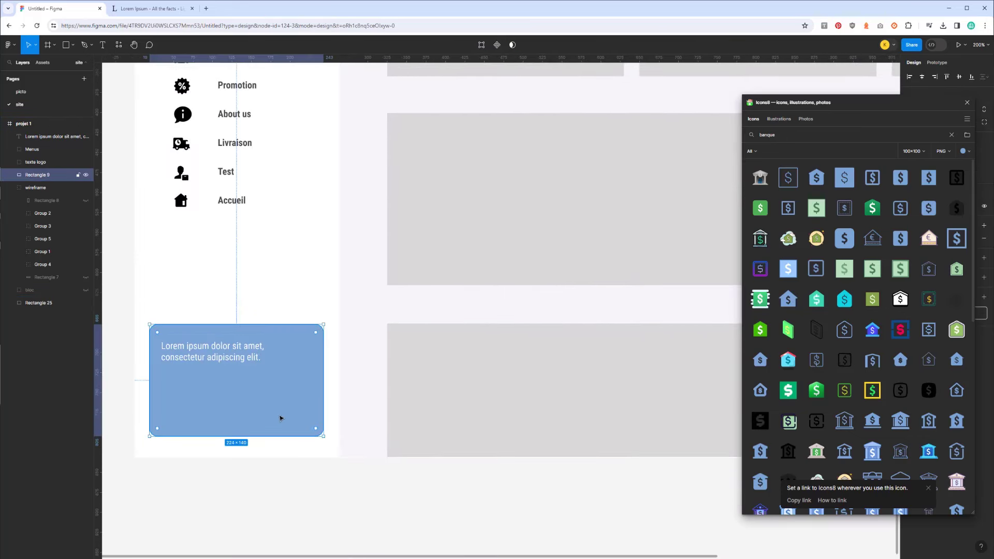
{"action": "key", "text": "ctrl+v"}
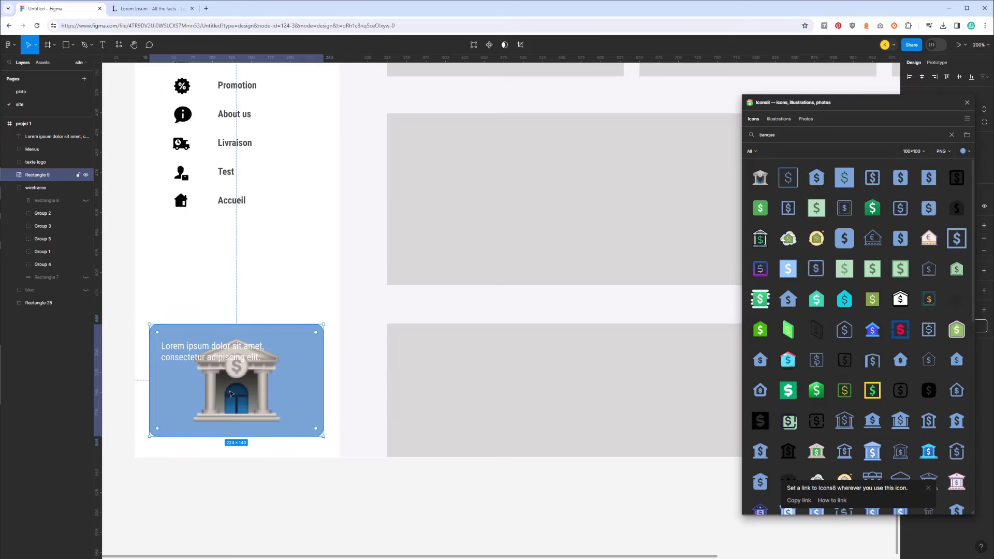
{"action": "key", "text": "ctrl+z"}
Draw a square in the blue card, fill it with the bank image, and remove its D9D9D9 fill
{"action": "key", "text": "r"}
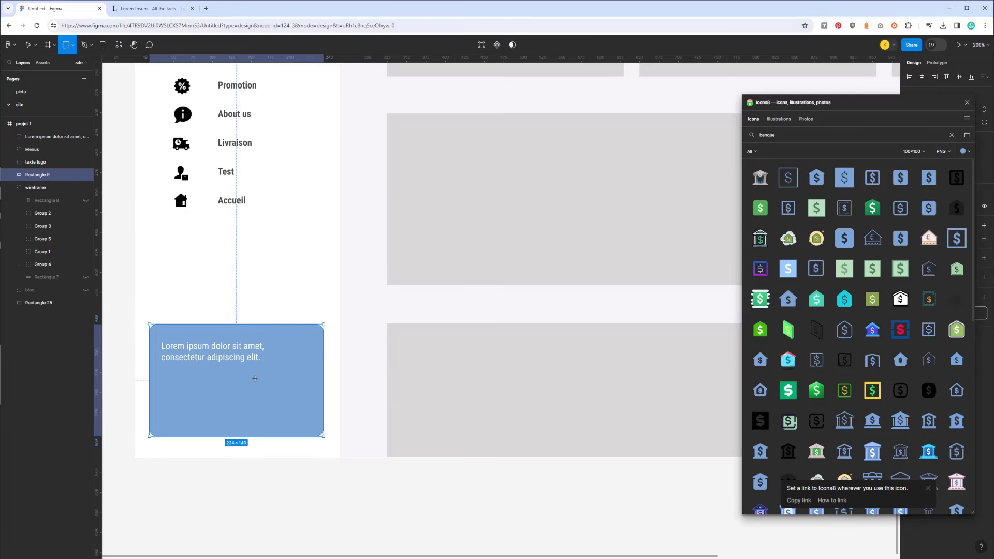
{"action": "left_click_drag", "start_coordinate": [249, 372], "coordinate": [309, 432]}
{"action": "key", "text": "ctrl+v"}
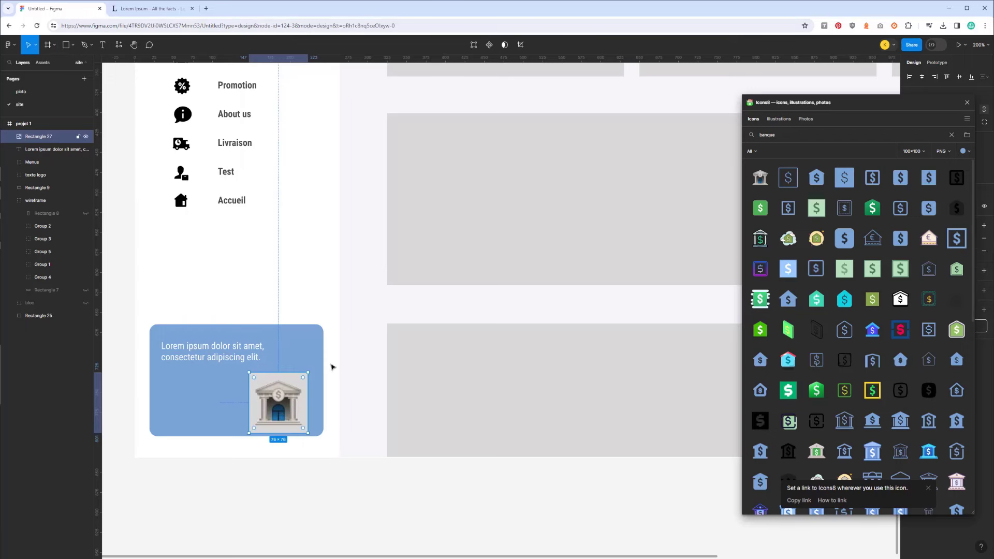
{"action": "left_click", "coordinate": [967, 102]}
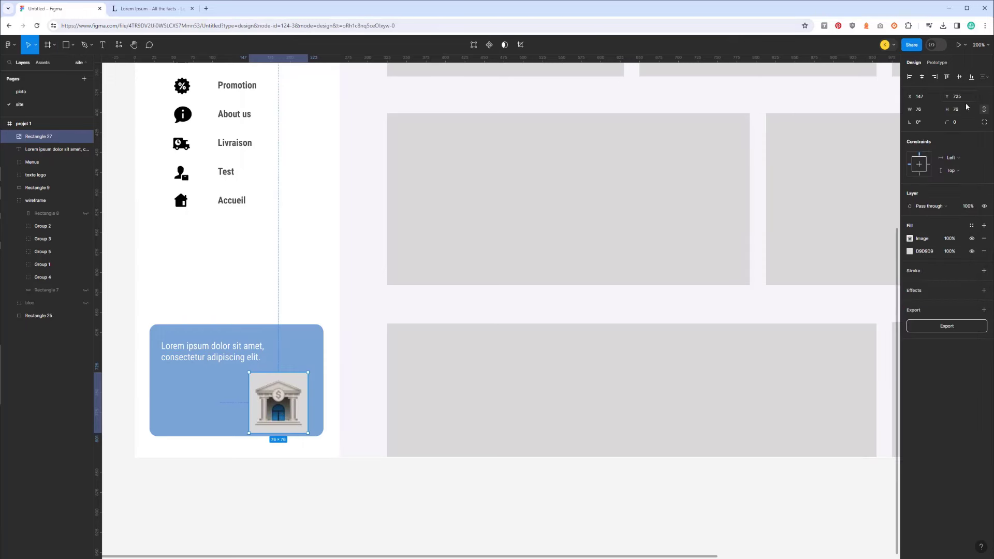
{"action": "left_click", "coordinate": [983, 251]}
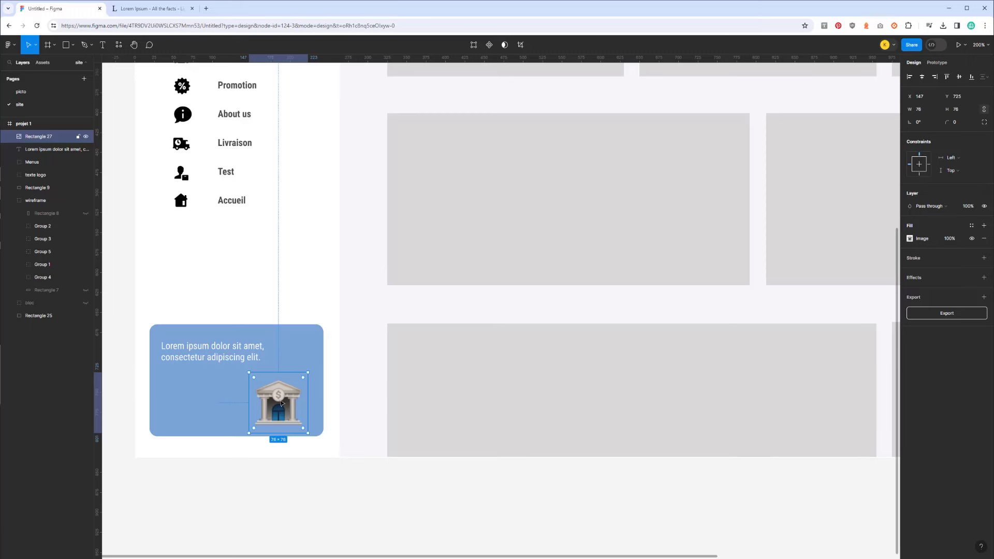
Place the bank icon at 80×80 in the card's bottom-right and nudge the text left
{"action": "left_click_drag", "start_coordinate": [276, 418], "coordinate": [278, 413]}
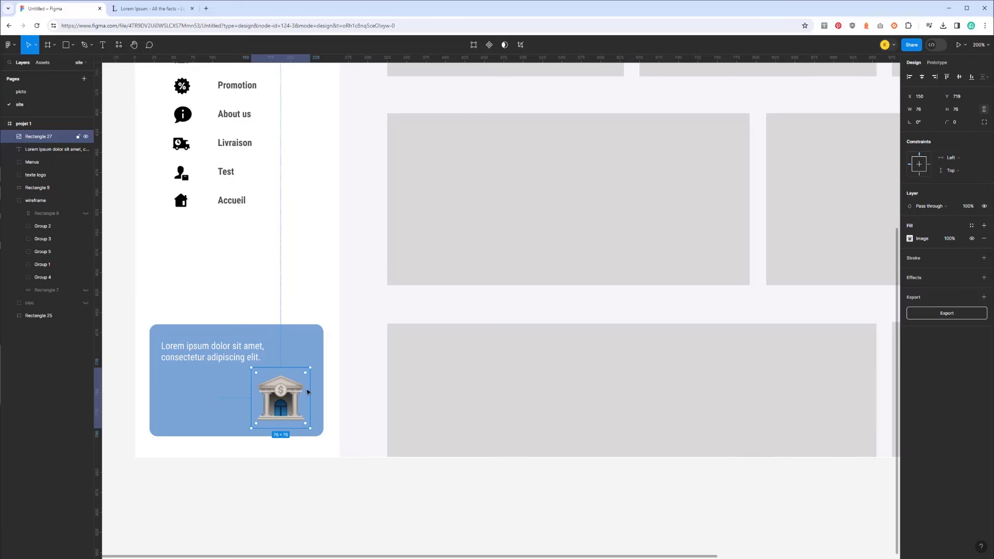
{"action": "left_click_drag", "start_coordinate": [309, 366], "coordinate": [314, 364]}
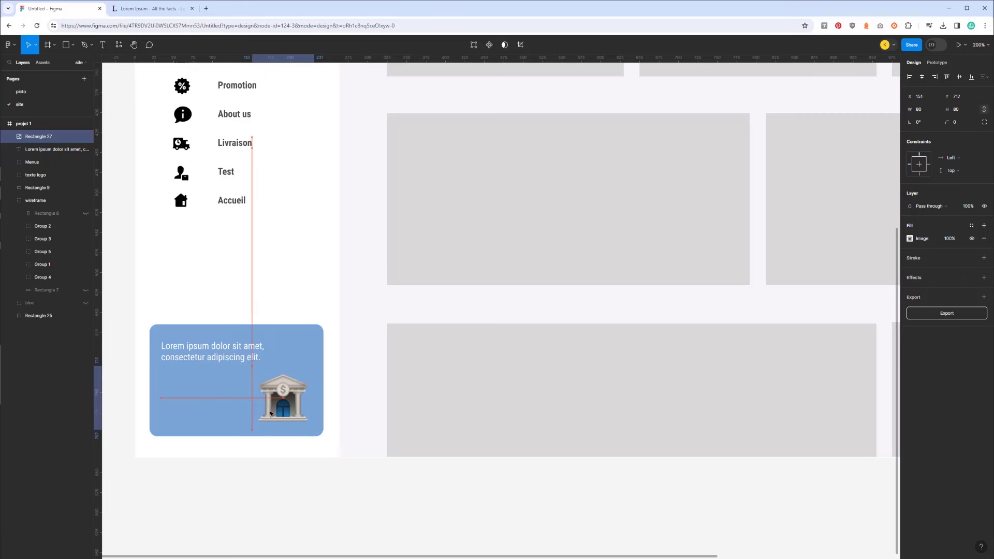
{"action": "left_click_drag", "start_coordinate": [219, 358], "coordinate": [217, 358]}
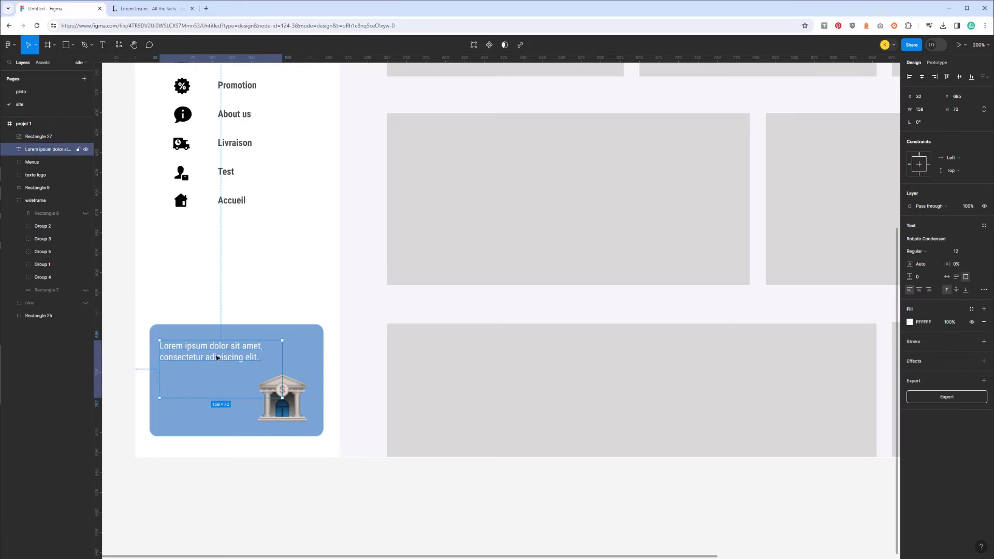
{"action": "left_click", "coordinate": [63, 51]}
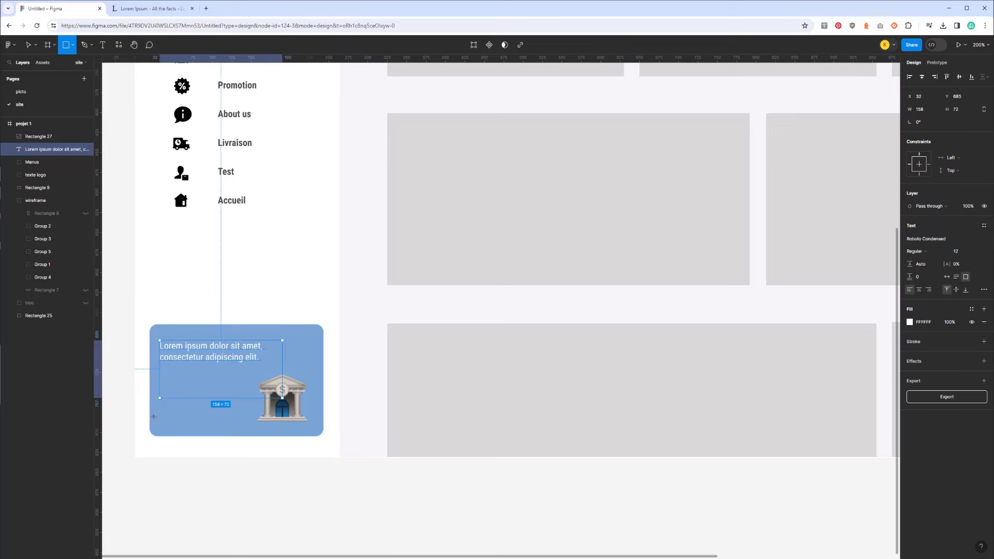
Draw a white button rectangle with corner radius 3 under the Lorem ipsum text
{"action": "left_click_drag", "start_coordinate": [159, 400], "coordinate": [246, 421]}
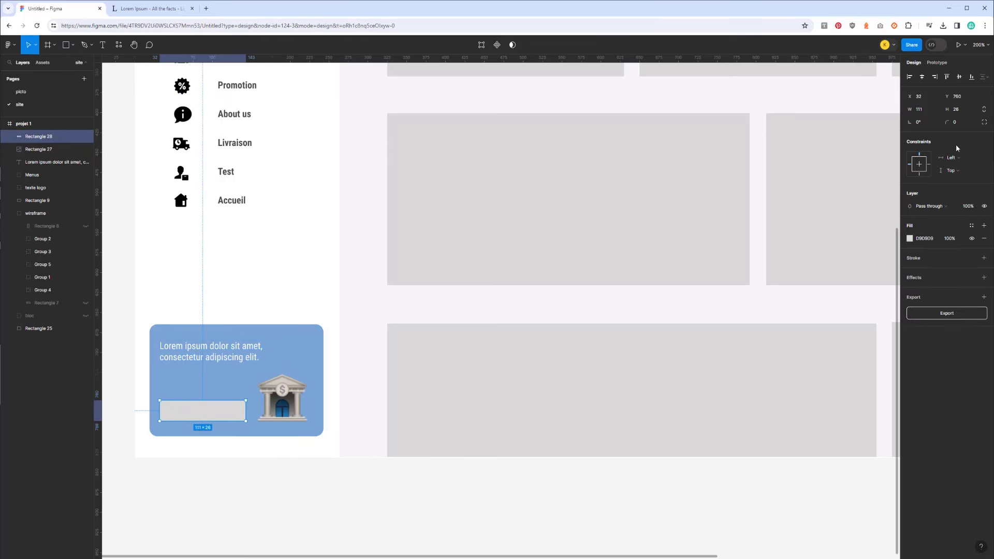
{"action": "type", "text": "3"}
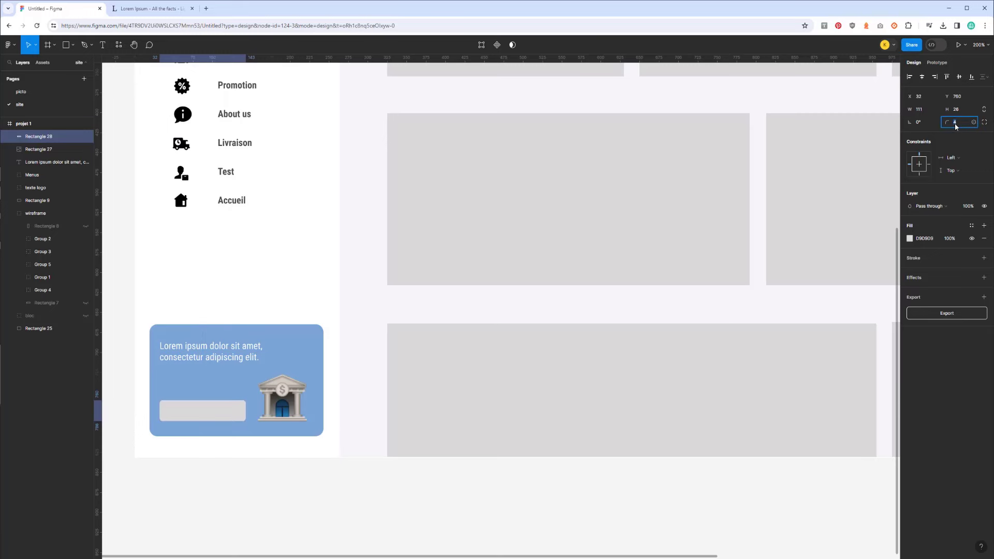
{"action": "left_click", "coordinate": [909, 238]}
{"action": "left_click_drag", "start_coordinate": [828, 284], "coordinate": [759, 242]}
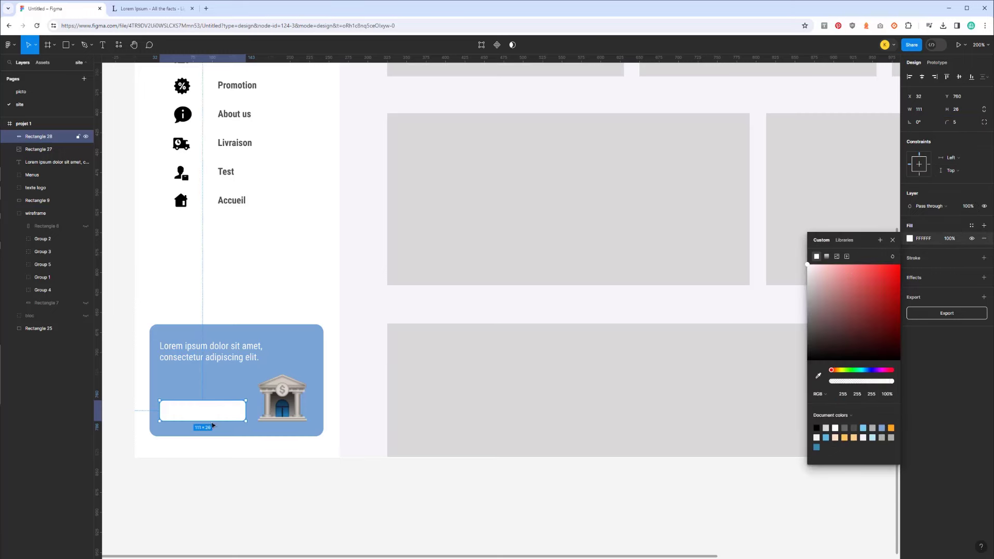
Rearrange the button, text and bank icon, then start a text layer below the card
{"action": "left_click_drag", "start_coordinate": [211, 422], "coordinate": [211, 412]}
{"action": "left_click_drag", "start_coordinate": [207, 359], "coordinate": [202, 370]}
{"action": "left_click_drag", "start_coordinate": [292, 399], "coordinate": [302, 380]}
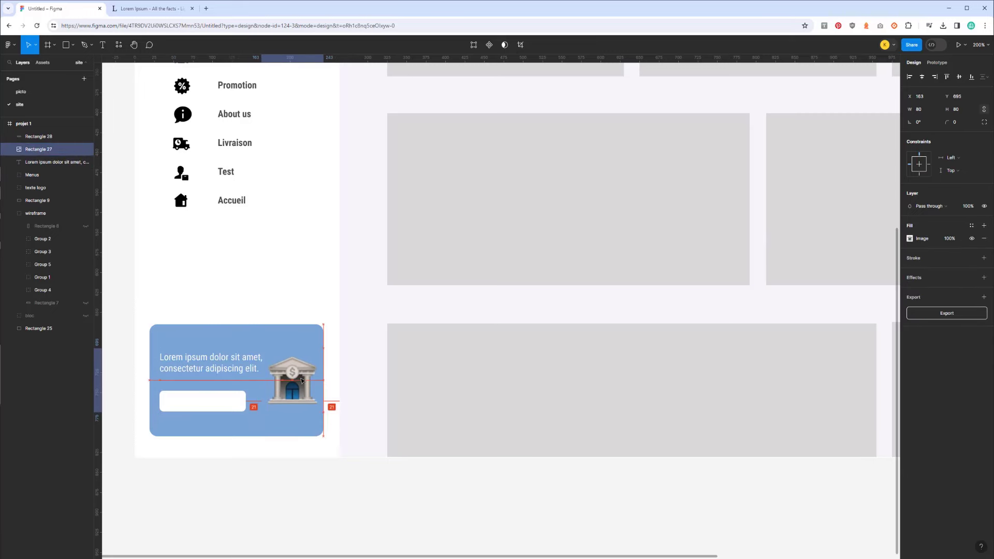
{"action": "left_click_drag", "start_coordinate": [241, 369], "coordinate": [241, 373]}
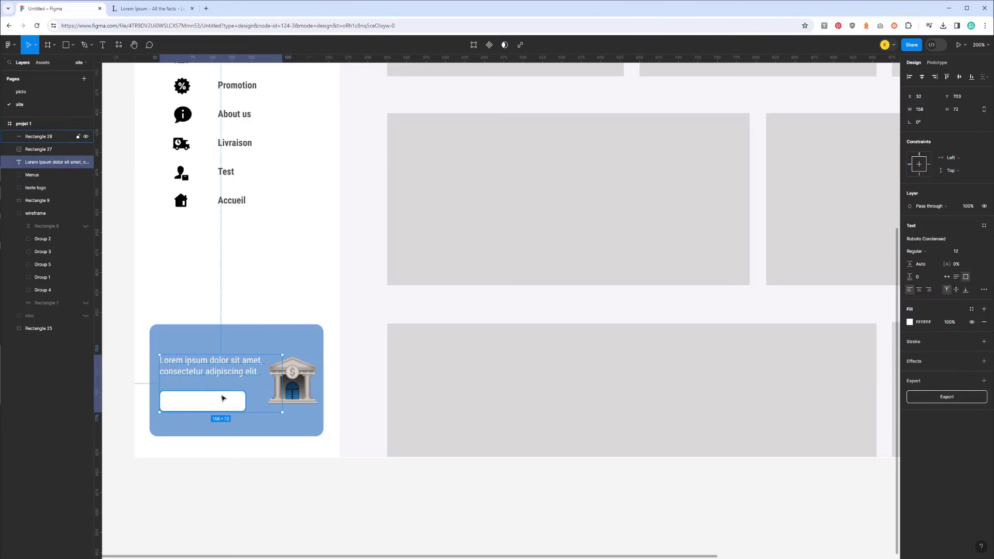
{"action": "left_click", "coordinate": [202, 401]}
{"action": "left_click", "coordinate": [210, 371]}
{"action": "left_click", "coordinate": [208, 406]}
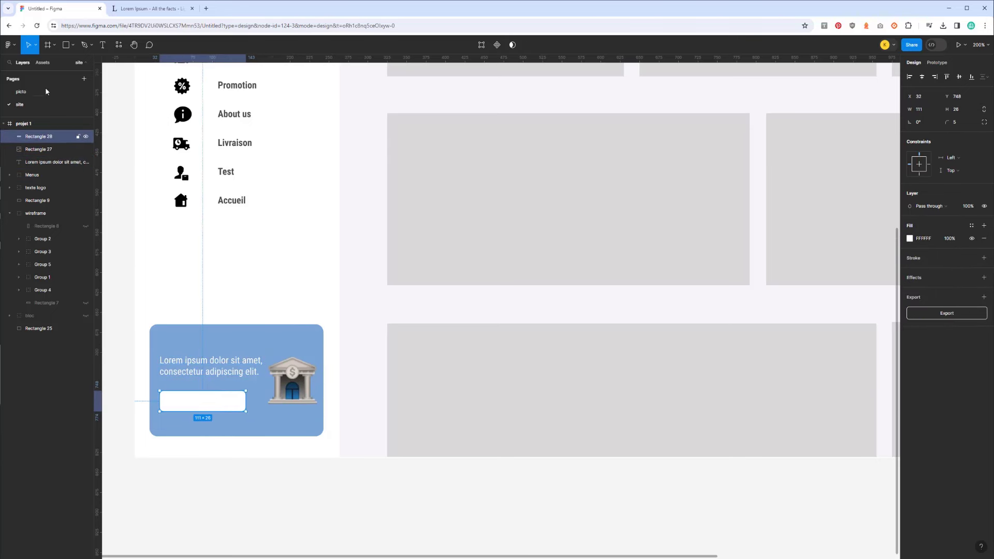
{"action": "left_click", "coordinate": [101, 46]}
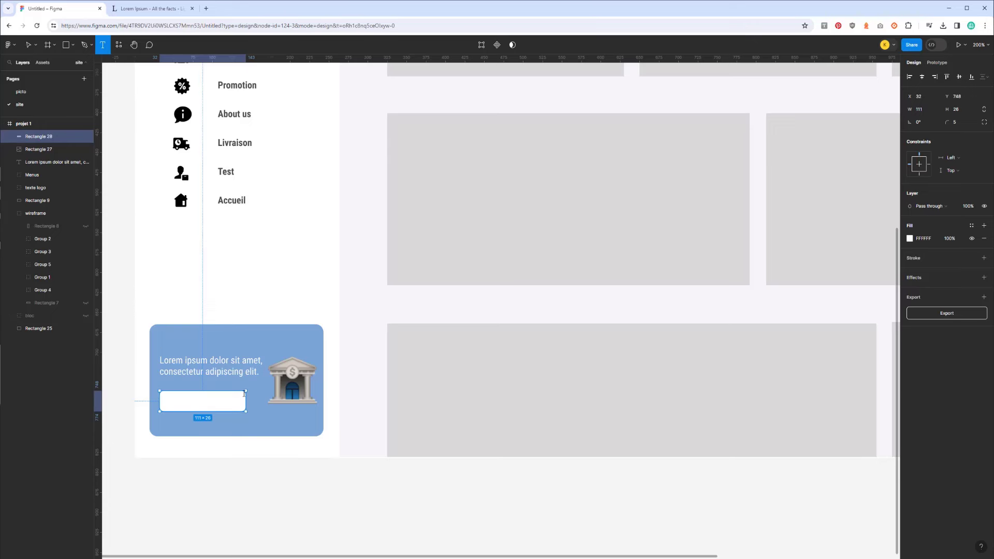
{"action": "left_click", "coordinate": [182, 449]}
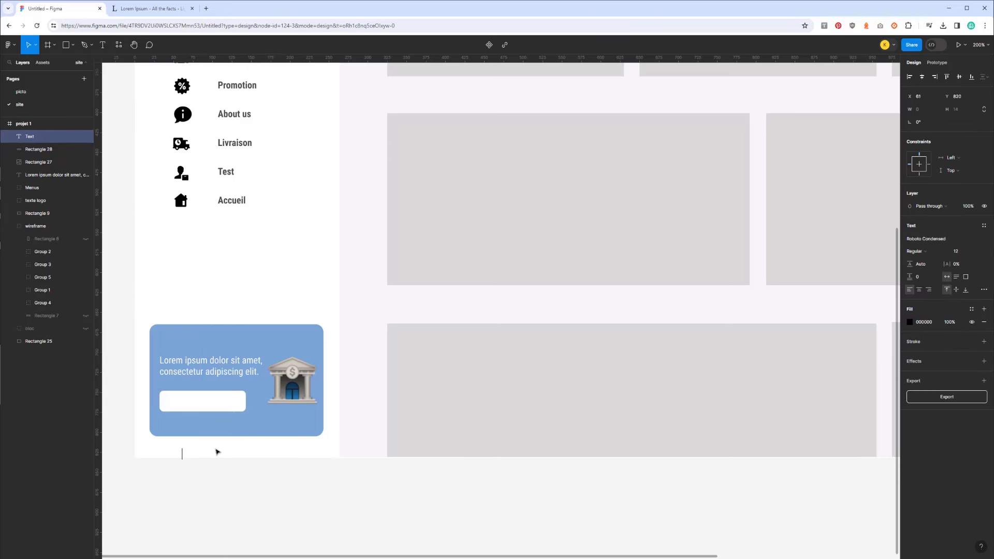
Type 'Cliquez ici' and centre it horizontally inside the white button
{"action": "type", "text": "Cliquez ici"}
{"action": "key", "text": "Escape"}
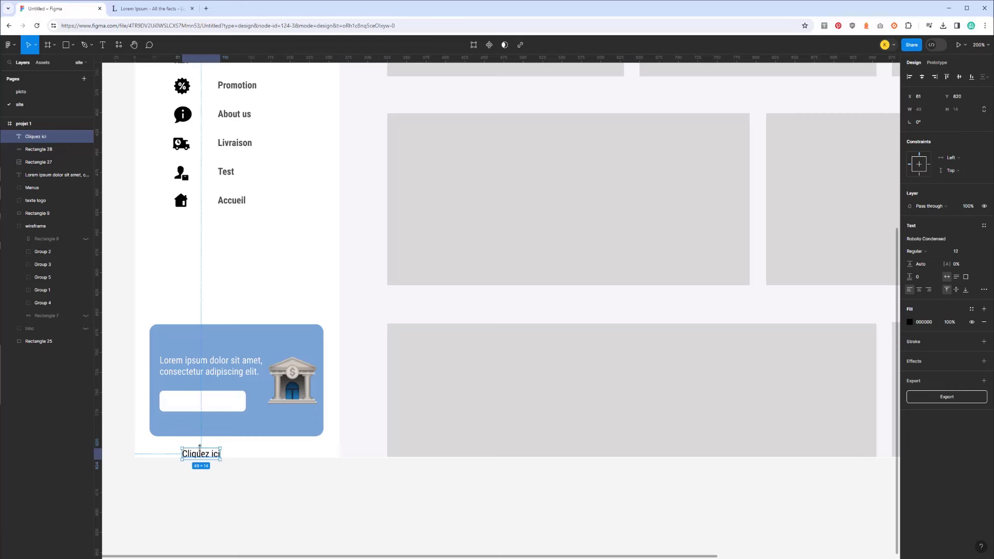
{"action": "left_click_drag", "start_coordinate": [205, 453], "coordinate": [209, 403]}
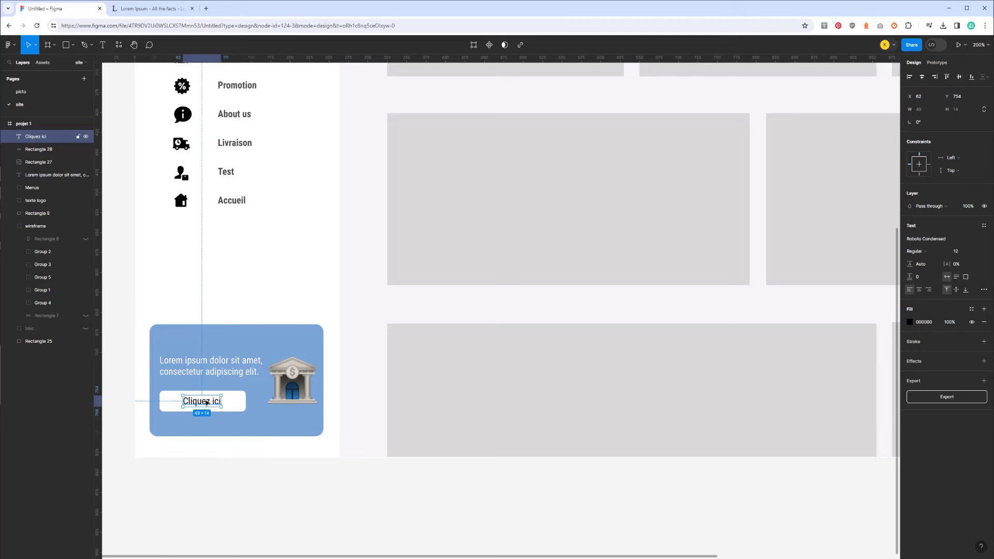
{"action": "left_click", "coordinate": [231, 402], "text": "shift"}
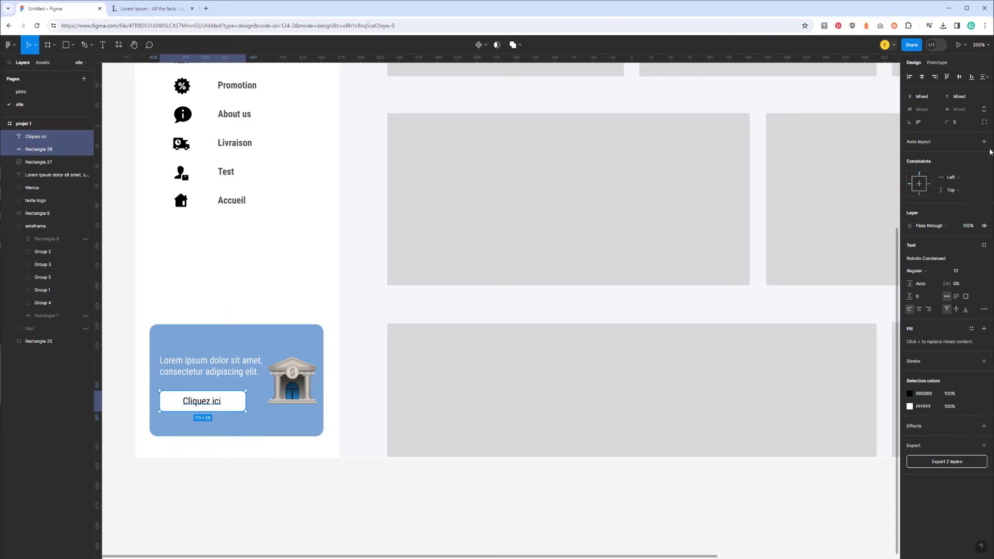
{"action": "left_click", "coordinate": [923, 76]}
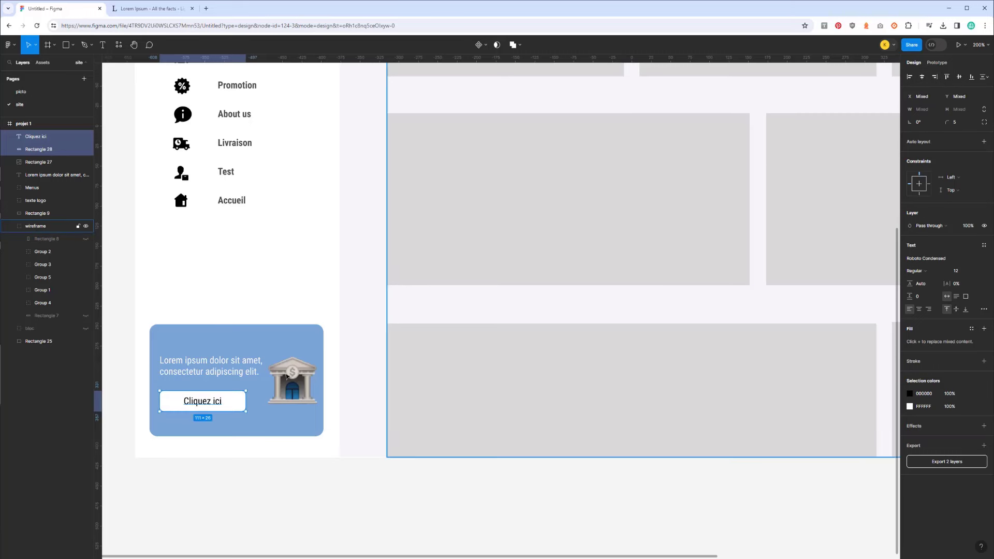
{"action": "left_click", "coordinate": [219, 486]}
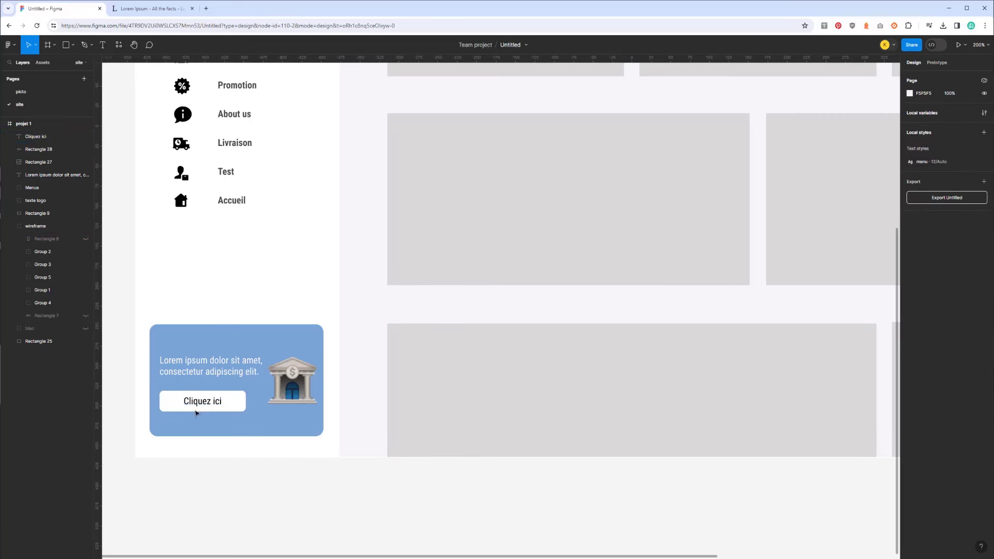
{"action": "left_click", "coordinate": [217, 365]}
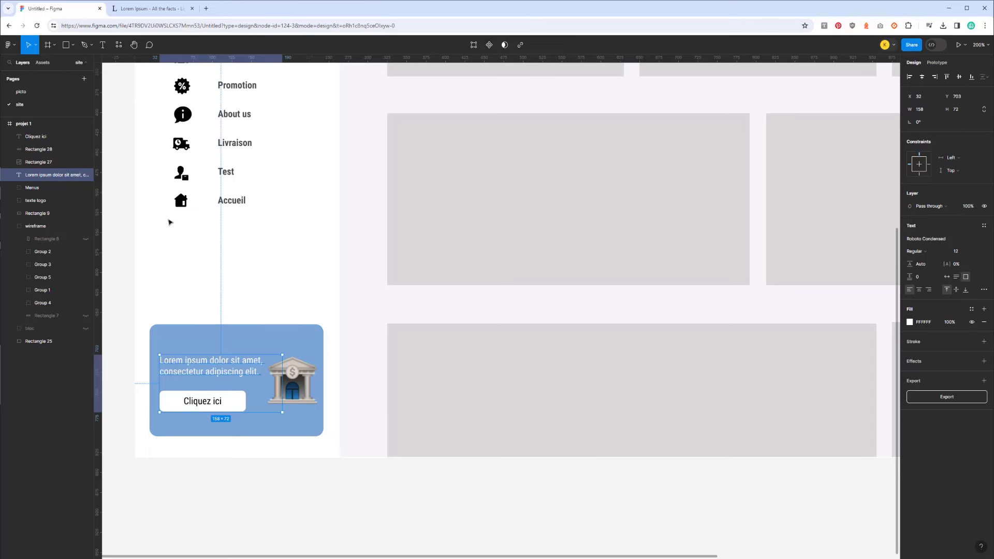
Set the Cliquez ici button label to Medium weight
{"action": "scroll", "coordinate": [194, 229], "scroll_direction": "up", "scroll_amount": 4}
{"action": "scroll", "coordinate": [194, 229], "scroll_direction": "up", "scroll_amount": 9}
{"action": "scroll", "coordinate": [193, 229], "scroll_direction": "down", "scroll_amount": 1}
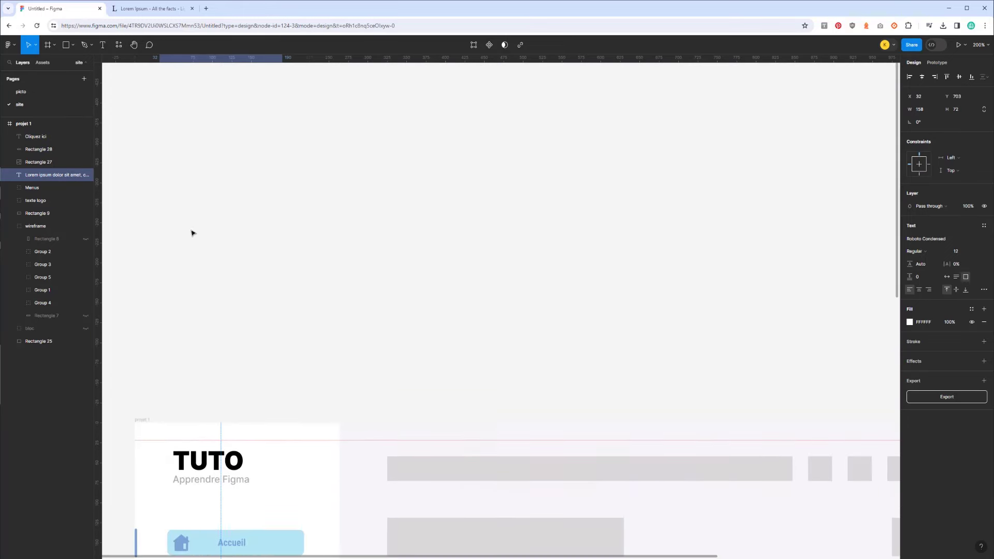
{"action": "scroll", "coordinate": [207, 285], "scroll_direction": "down", "scroll_amount": 1}
{"action": "scroll", "coordinate": [220, 378], "scroll_direction": "down", "scroll_amount": 1}
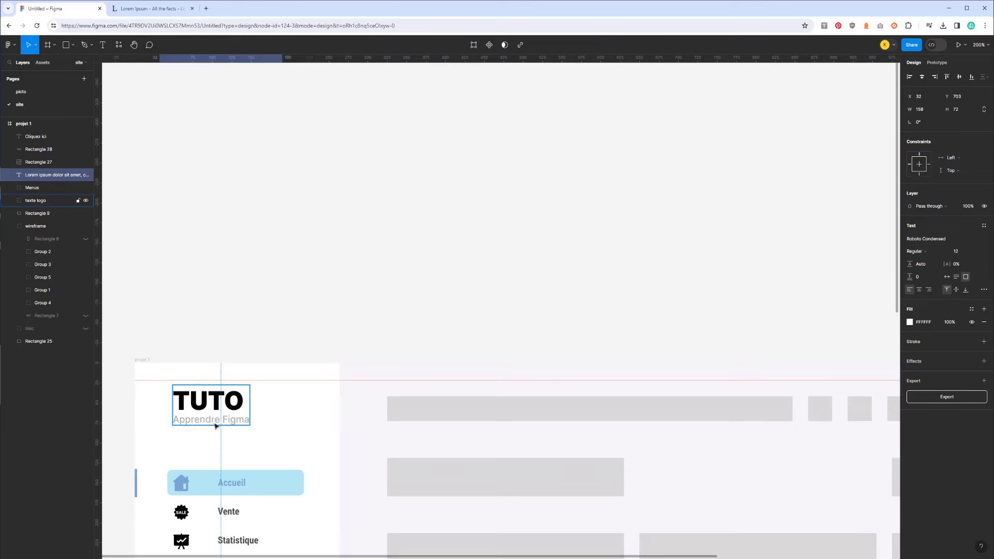
{"action": "scroll", "coordinate": [216, 423], "scroll_direction": "down", "scroll_amount": 5}
{"action": "scroll", "coordinate": [214, 417], "scroll_direction": "down", "scroll_amount": 6}
{"action": "scroll", "coordinate": [214, 412], "scroll_direction": "down", "scroll_amount": 1}
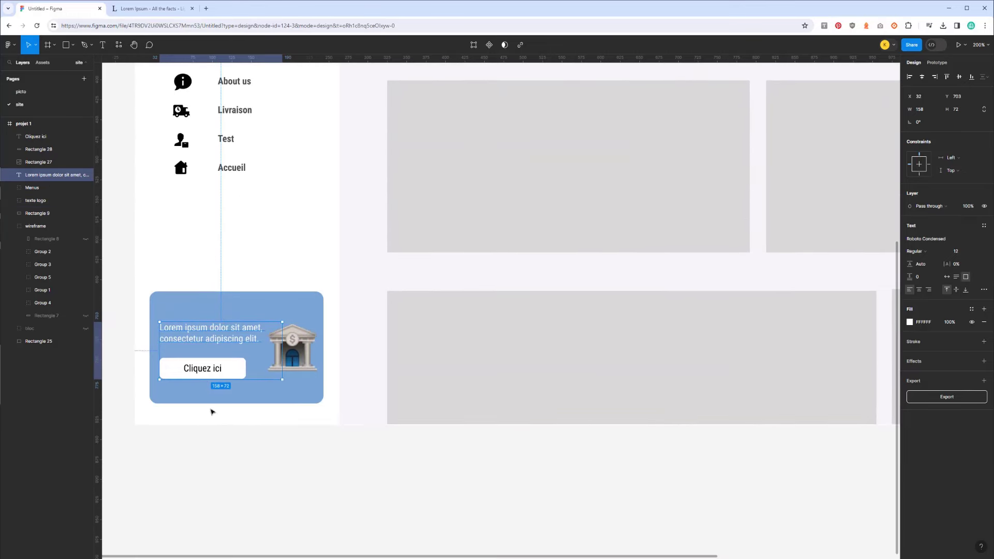
{"action": "left_click", "coordinate": [208, 372]}
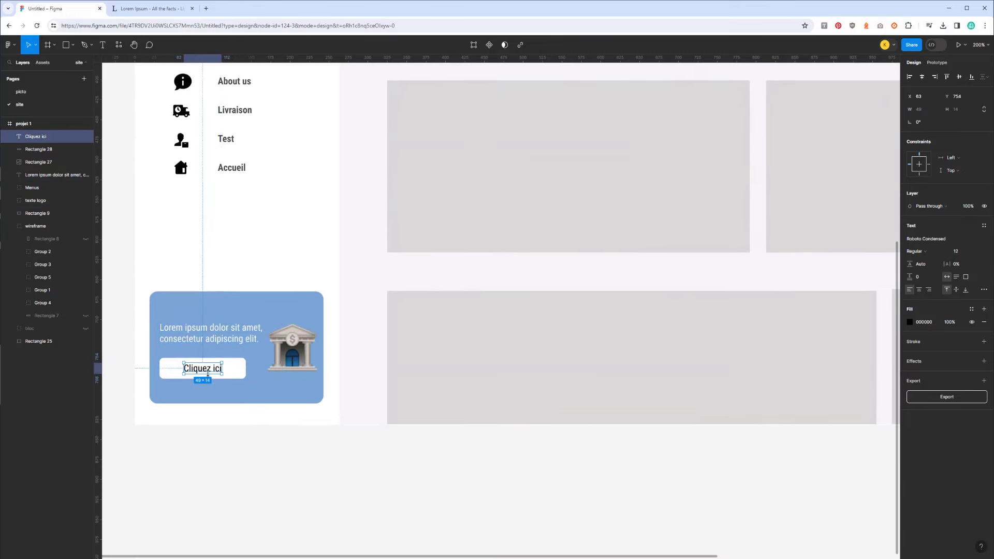
{"action": "left_click", "coordinate": [943, 253]}
{"action": "left_click", "coordinate": [927, 258]}
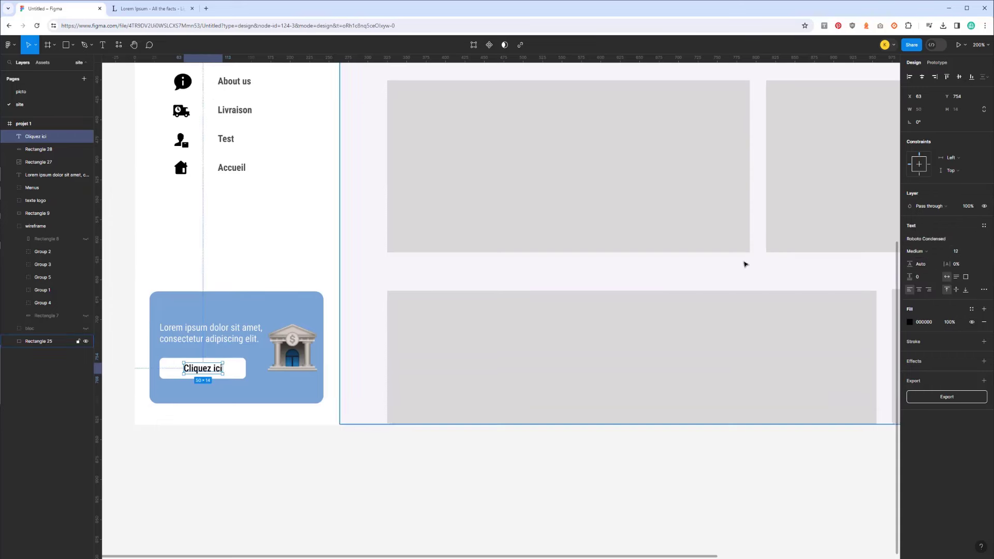
Make the label uppercase CLIQUEZ ICI, recentre it, and zoom out to the whole page
{"action": "left_click", "coordinate": [984, 290]}
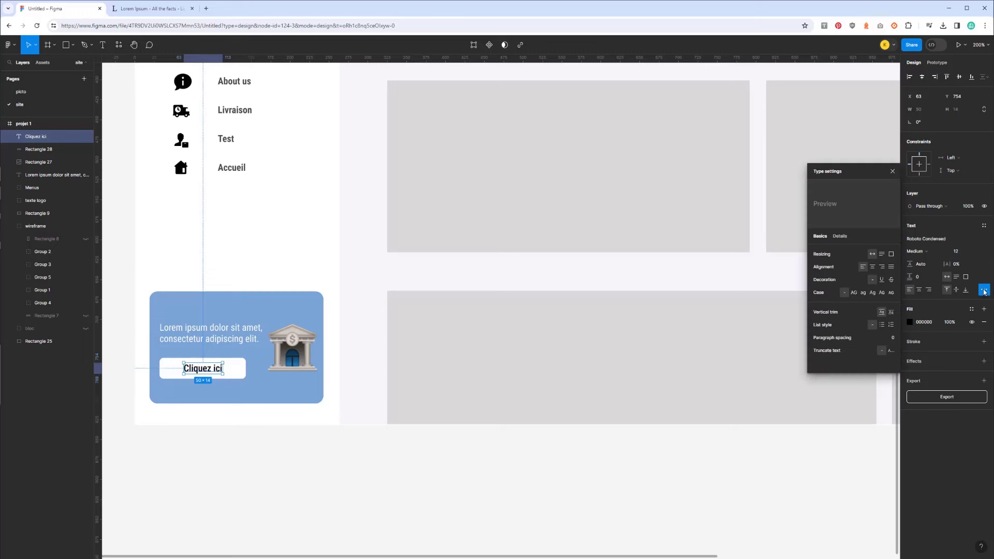
{"action": "left_click", "coordinate": [854, 293]}
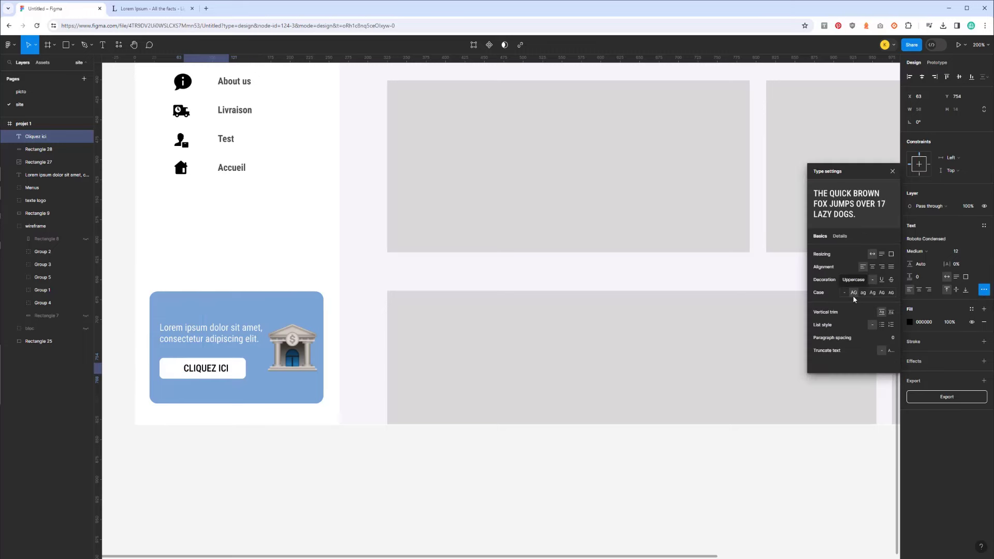
{"action": "left_click_drag", "start_coordinate": [211, 369], "coordinate": [207, 369]}
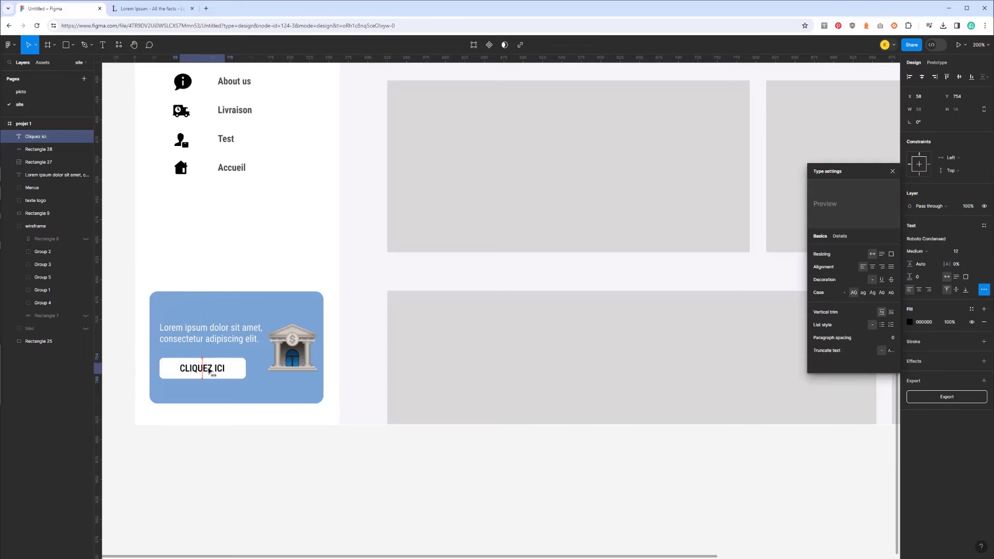
{"action": "left_click", "coordinate": [206, 417]}
{"action": "scroll", "coordinate": [238, 344], "scroll_direction": "up", "scroll_amount": 4}
{"action": "scroll", "coordinate": [239, 345], "scroll_direction": "up", "scroll_amount": 2}
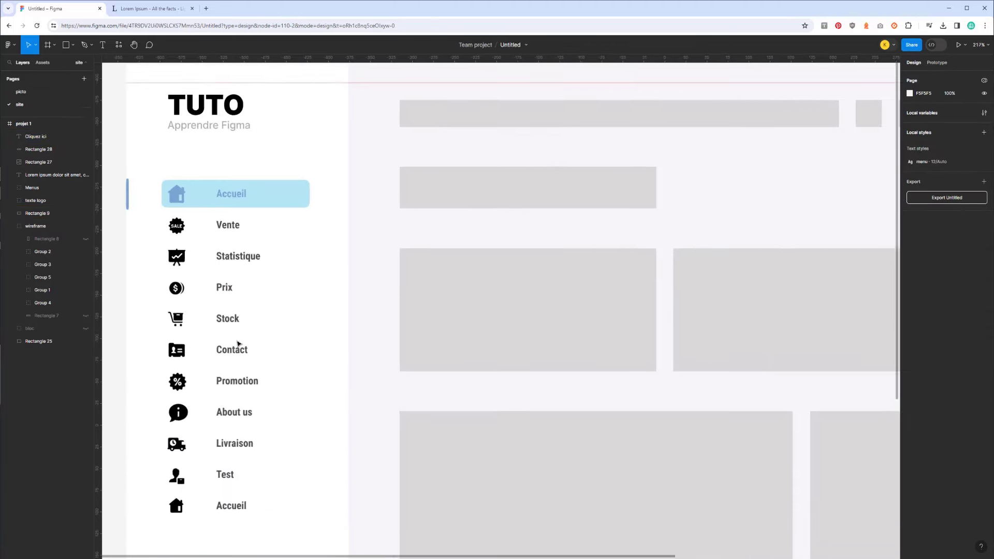
{"action": "key", "text": "minus"}
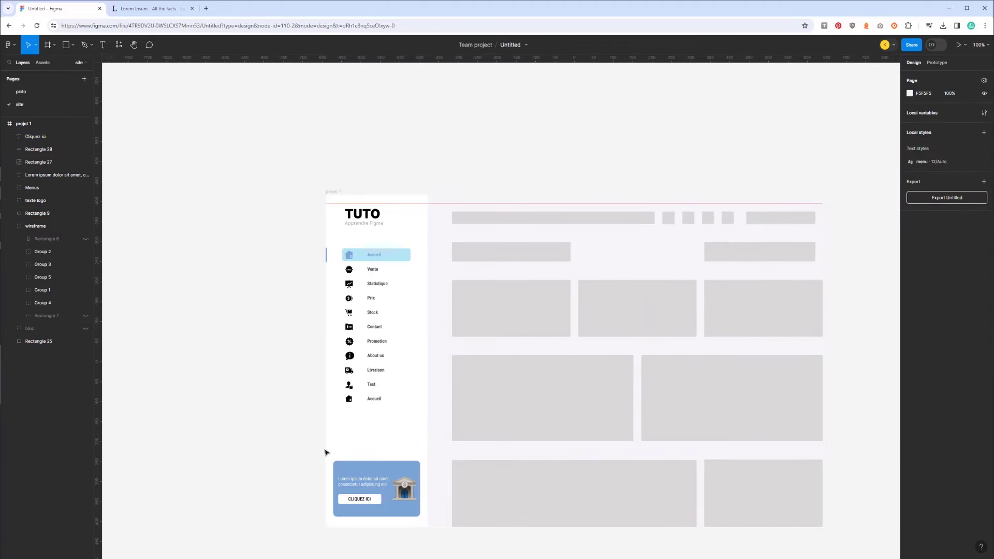
Group the blue promo card layers and name the group pub
{"action": "left_click_drag", "start_coordinate": [325, 451], "coordinate": [425, 524]}
{"action": "key", "text": "ctrl+g"}
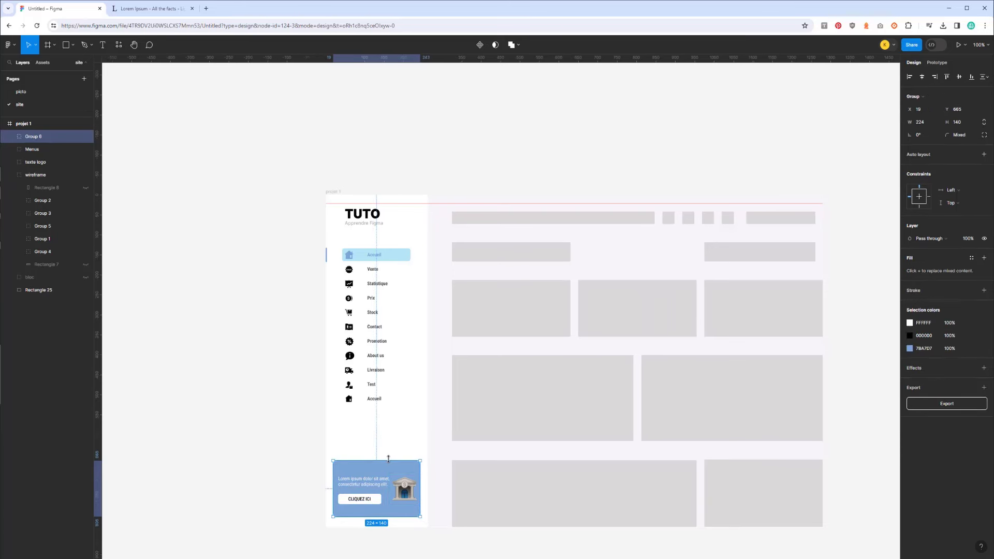
{"action": "double_click", "coordinate": [36, 137]}
{"action": "type", "text": "pub"}
{"action": "key", "text": "Return"}
Group pub with Menus and texte logo into a group named gauche
{"action": "left_click", "coordinate": [37, 162], "text": "shift"}
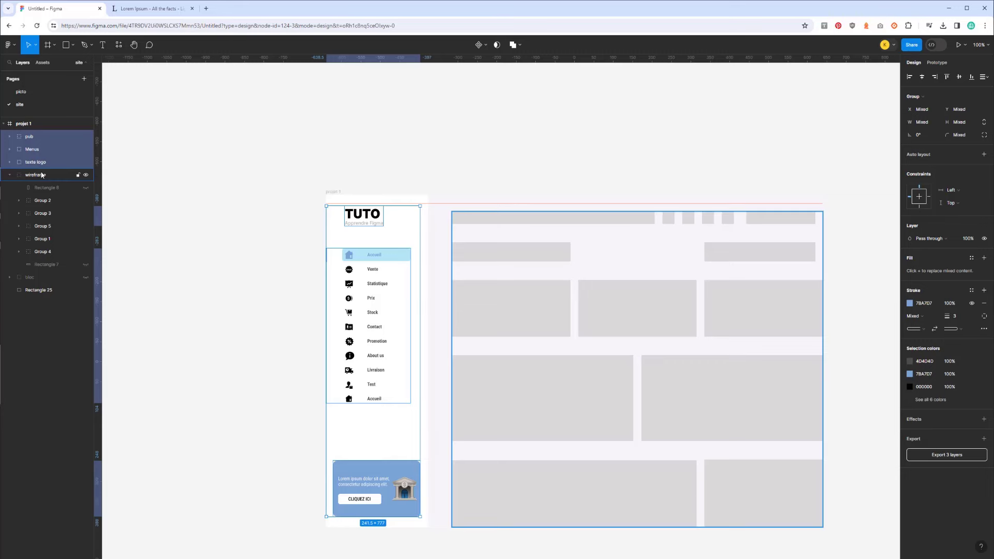
{"action": "key", "text": "ctrl+g"}
{"action": "double_click", "coordinate": [30, 138]}
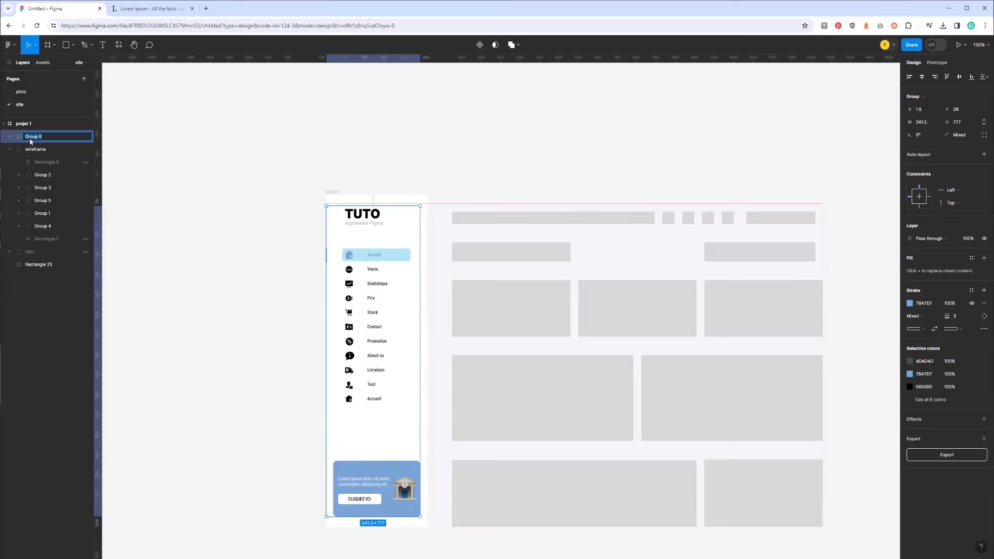
{"action": "type", "text": "gauche"}
{"action": "key", "text": "Return"}
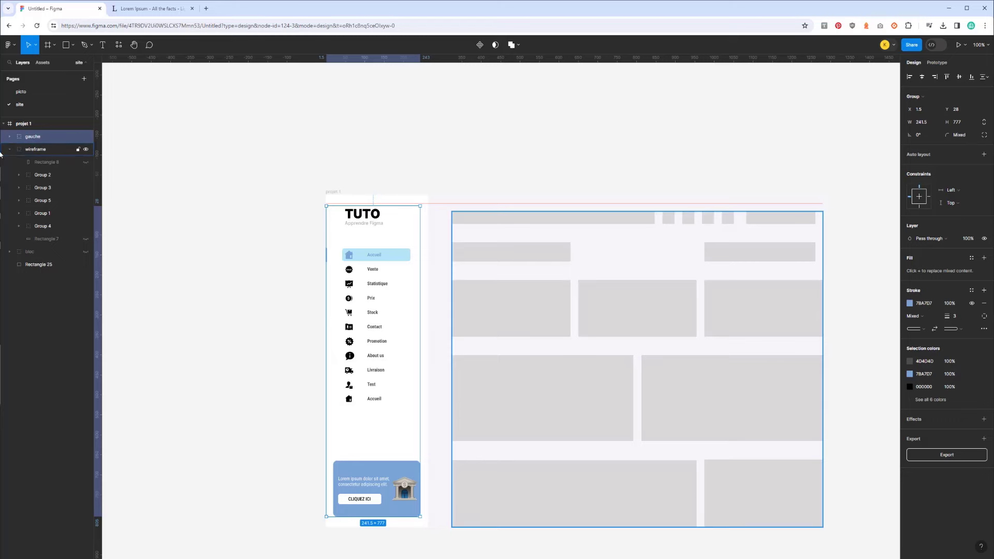
{"action": "left_click", "coordinate": [490, 168]}
{"action": "left_click_drag", "start_coordinate": [458, 168], "coordinate": [379, 150]}
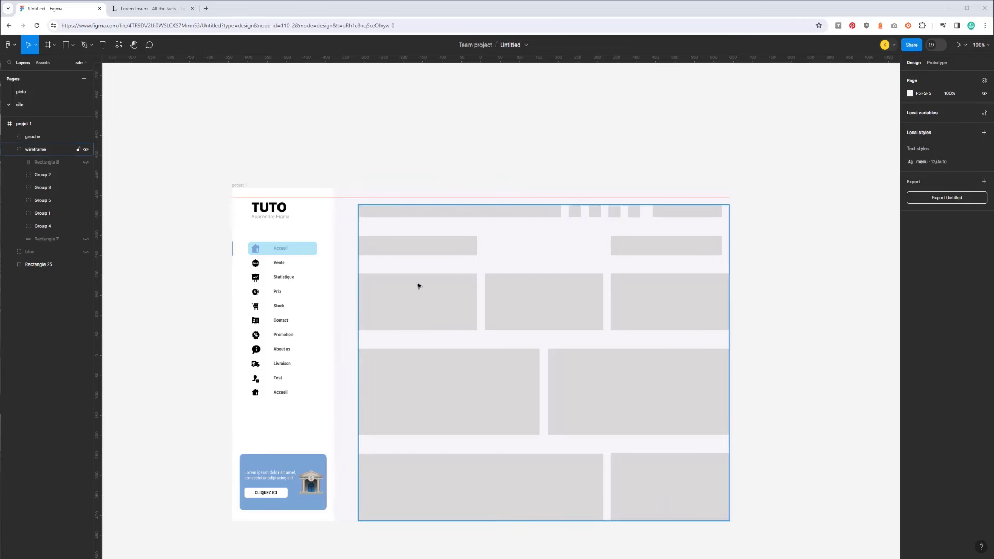
Give the 522×31 search bar rectangle a FFFFFF fill and corner radius 2
{"action": "left_click", "coordinate": [520, 215]}
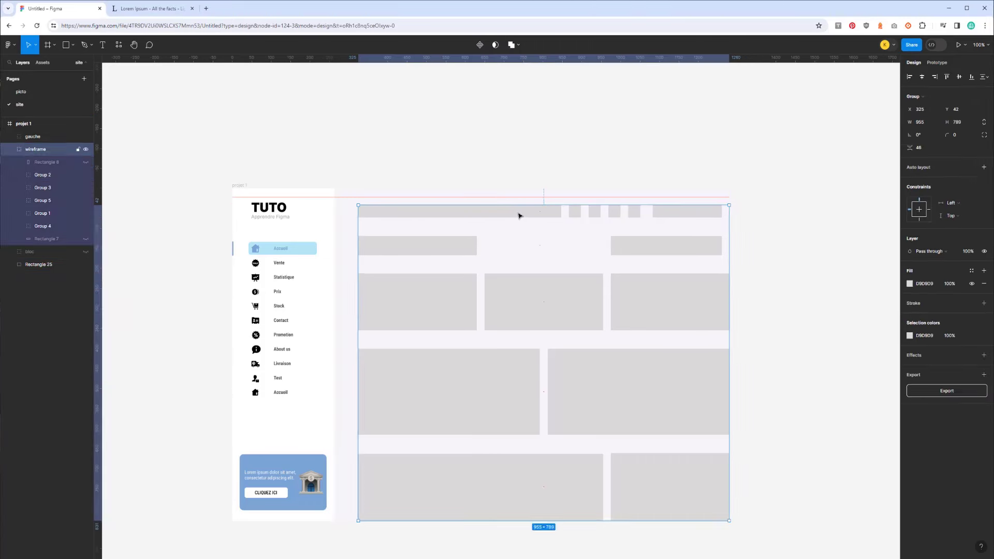
{"action": "double_click", "coordinate": [474, 214]}
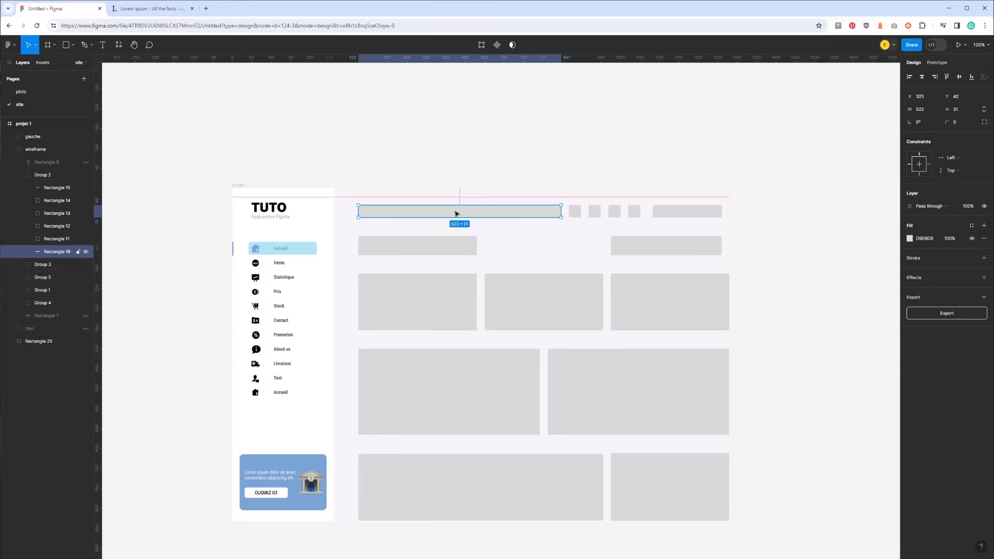
{"action": "left_click", "coordinate": [911, 238]}
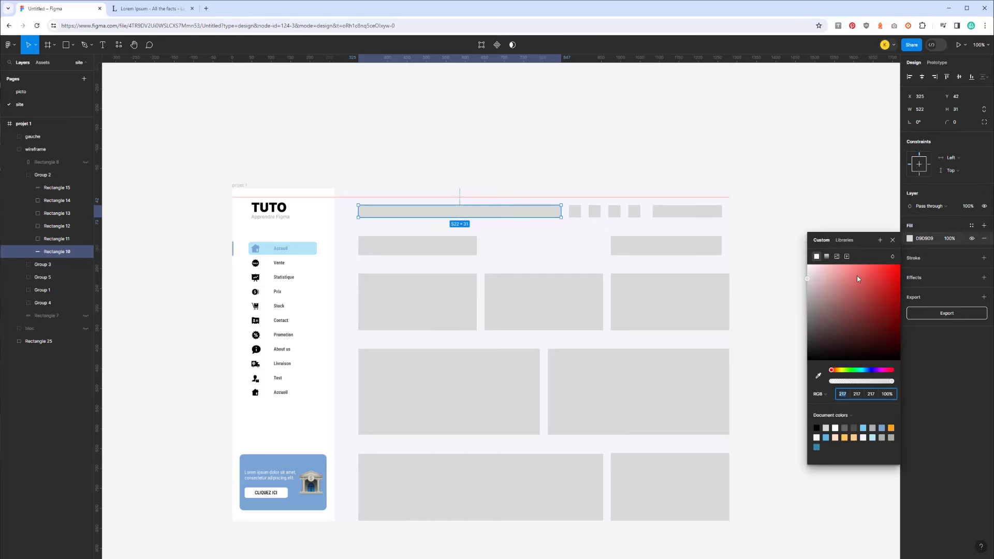
{"action": "left_click_drag", "start_coordinate": [857, 275], "coordinate": [785, 266]}
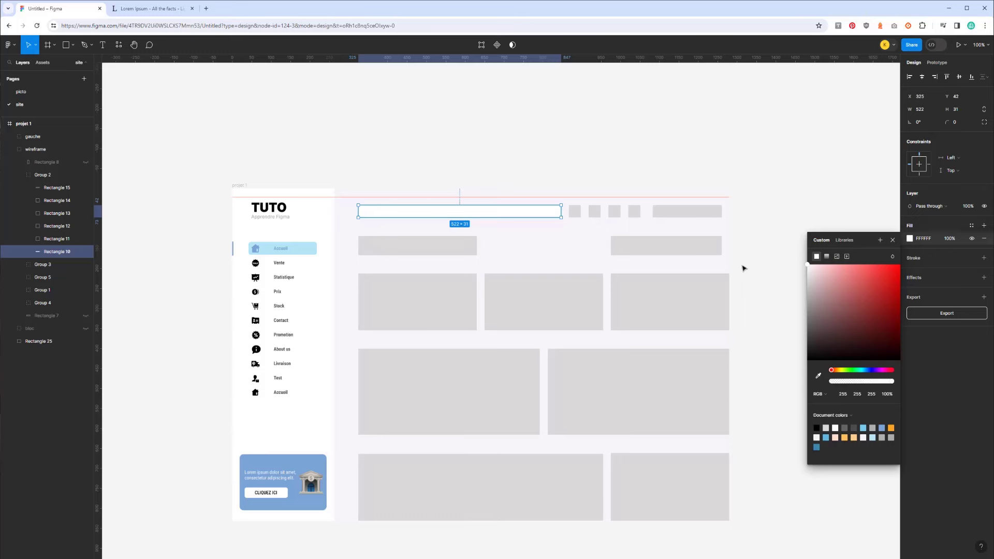
{"action": "left_click", "coordinate": [957, 125]}
{"action": "type", "text": "2"}
{"action": "left_click", "coordinate": [594, 159]}
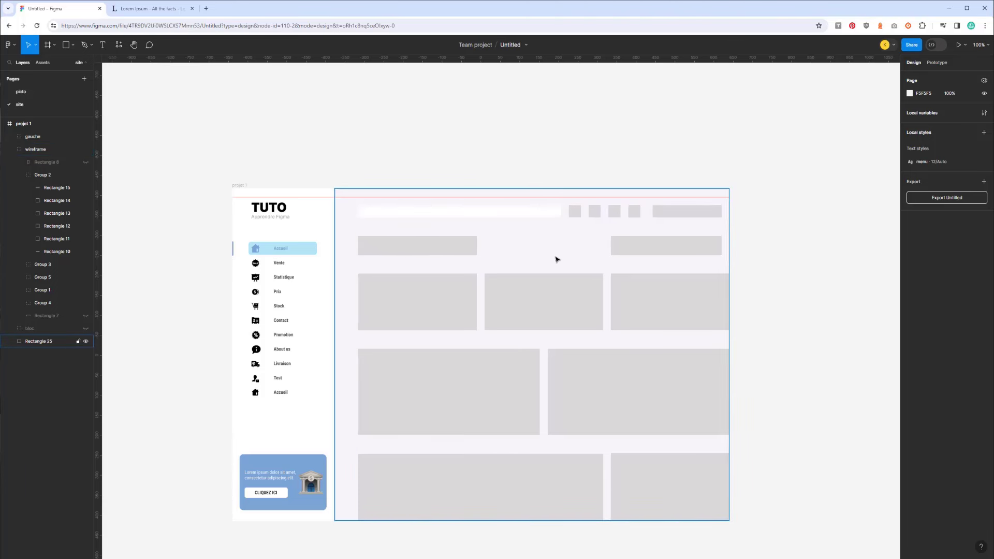
Select the seven dashboard content blocks and fill them white FFFFFF
{"action": "left_click", "coordinate": [469, 377]}
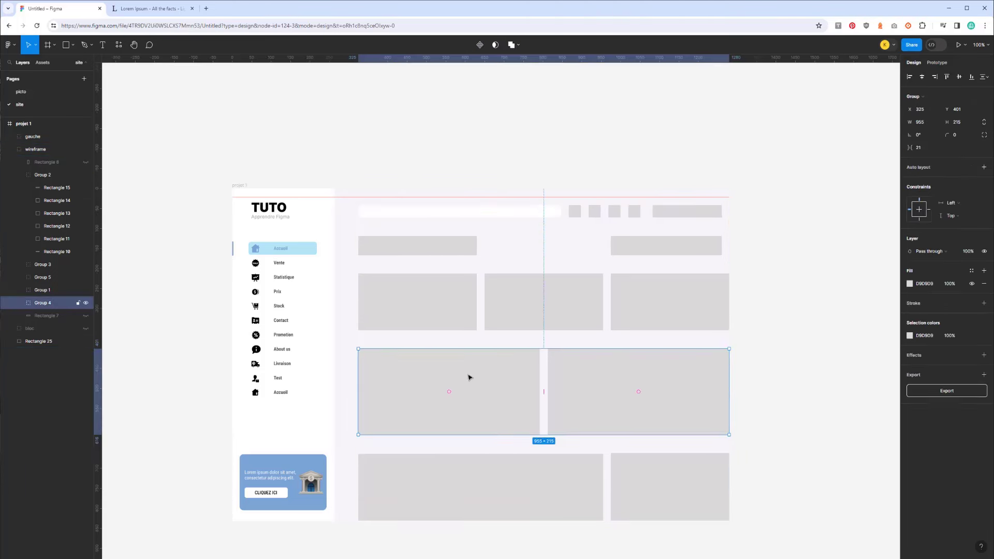
{"action": "double_click", "coordinate": [579, 390]}
{"action": "left_click", "coordinate": [497, 381], "text": "shift"}
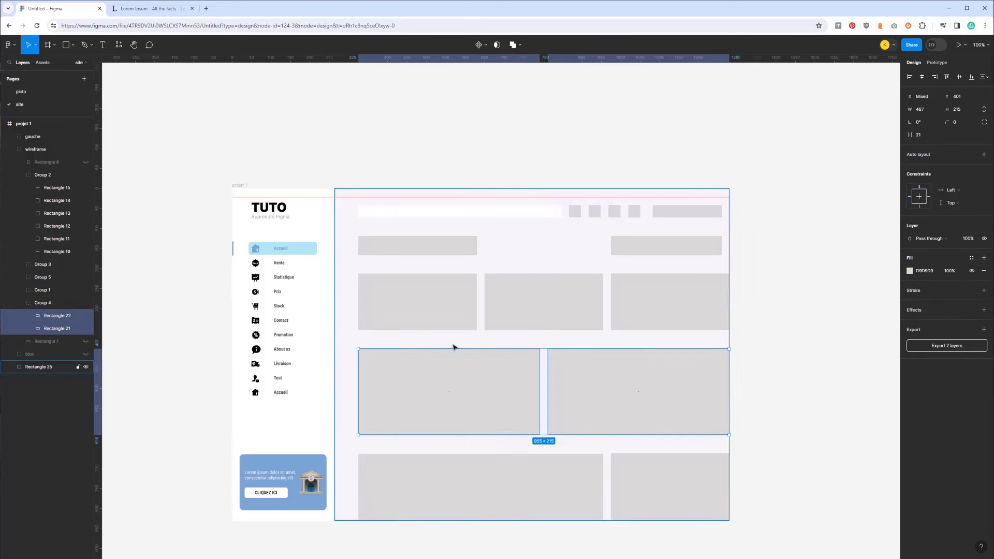
{"action": "left_click", "coordinate": [448, 317], "text": "shift"}
{"action": "left_click", "coordinate": [544, 310], "text": "shift"}
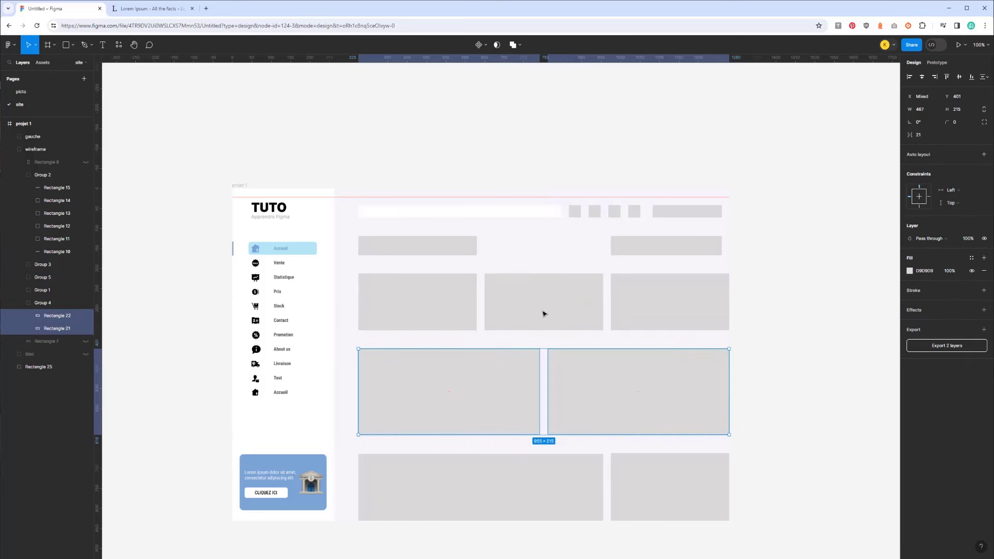
{"action": "left_click", "coordinate": [573, 318], "text": "ctrl+shift"}
{"action": "left_click", "coordinate": [652, 317], "text": "shift"}
{"action": "left_click", "coordinate": [433, 300], "text": "shift"}
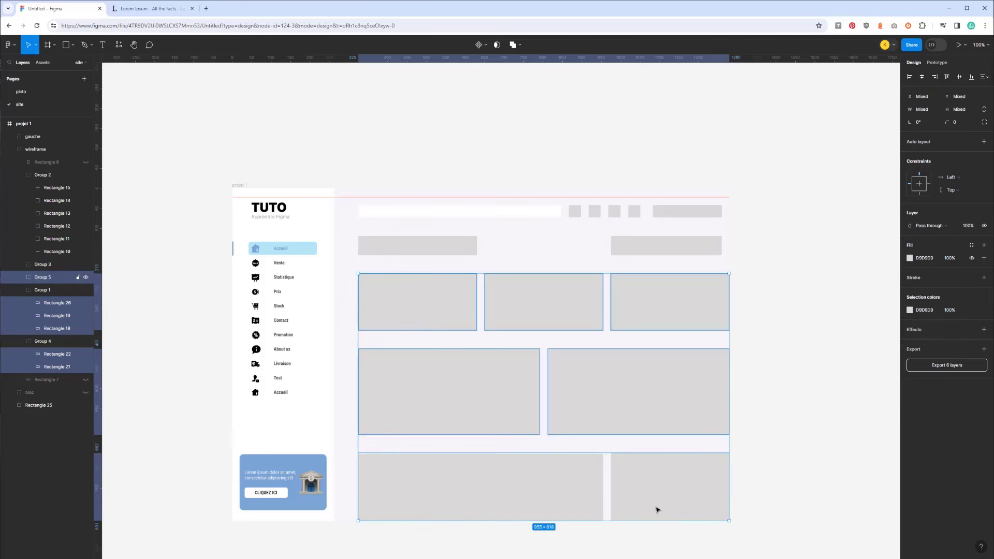
{"action": "left_click", "coordinate": [630, 496], "text": "ctrl+shift"}
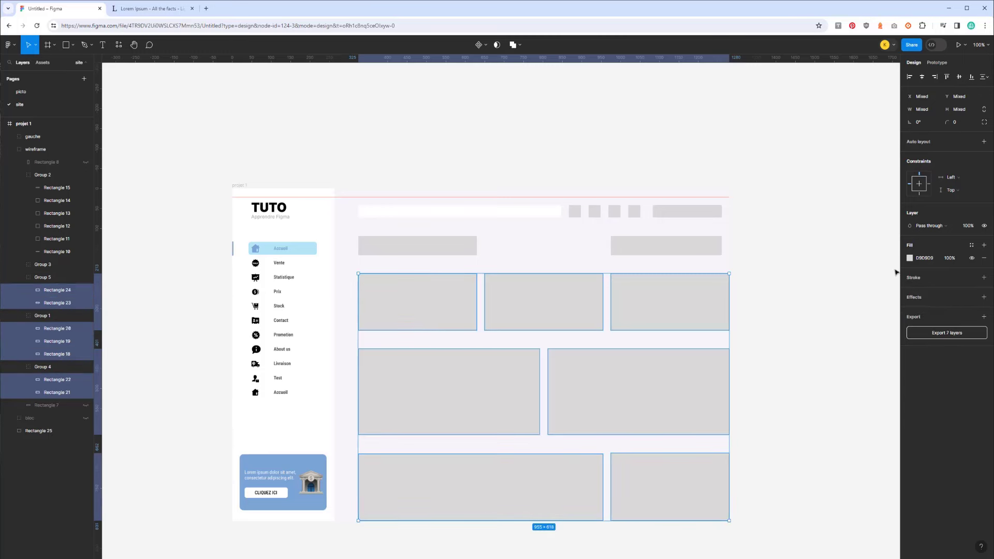
{"action": "left_click", "coordinate": [909, 258]}
{"action": "left_click_drag", "start_coordinate": [862, 306], "coordinate": [787, 275]}
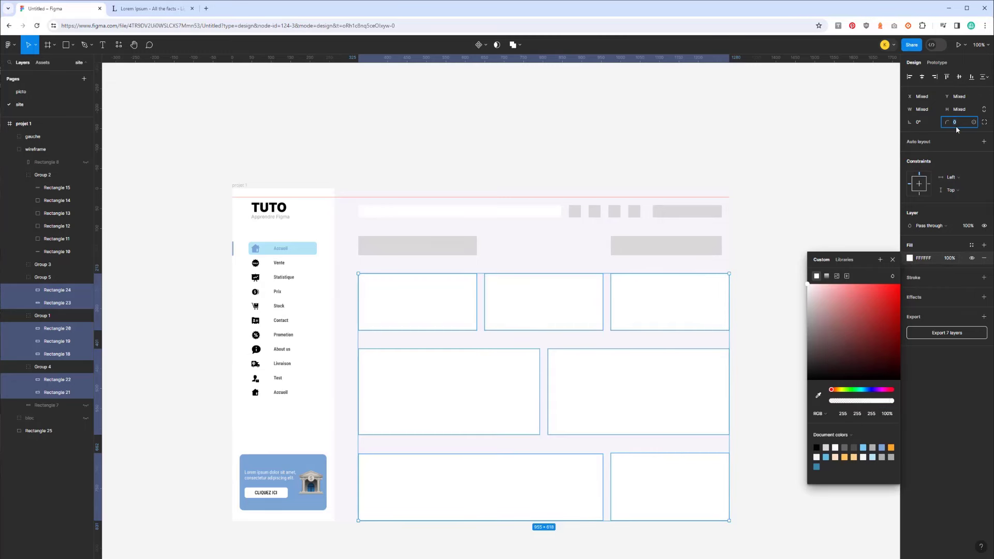
Round the content blocks' corners to a 5-px radius
{"action": "type", "text": "10"}
{"action": "key", "text": "Return"}
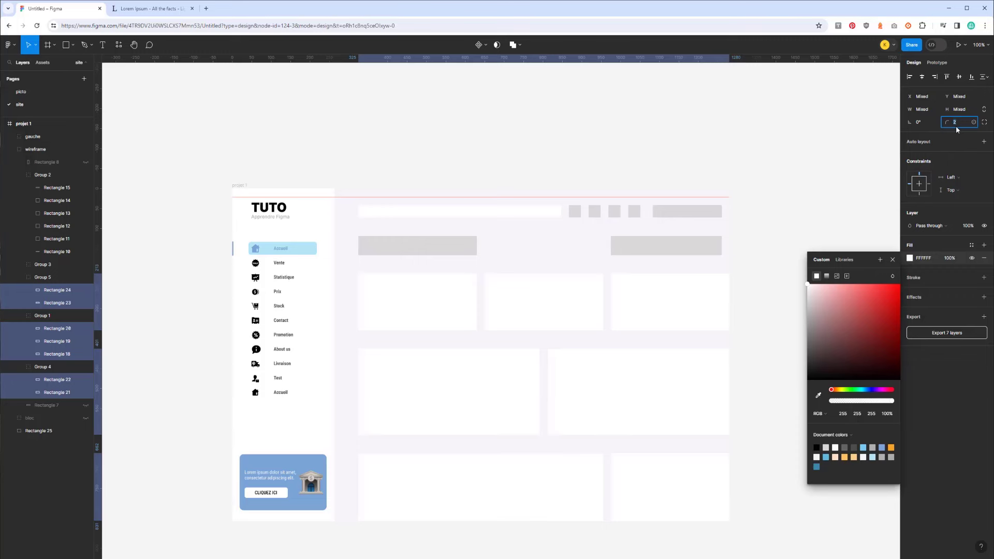
{"action": "key", "text": "Return"}
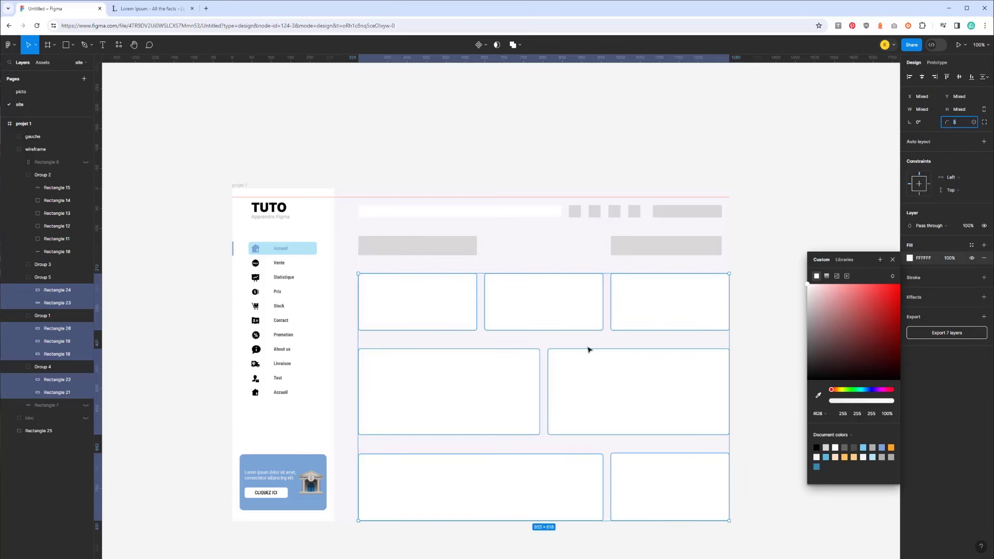
{"action": "left_click", "coordinate": [751, 300]}
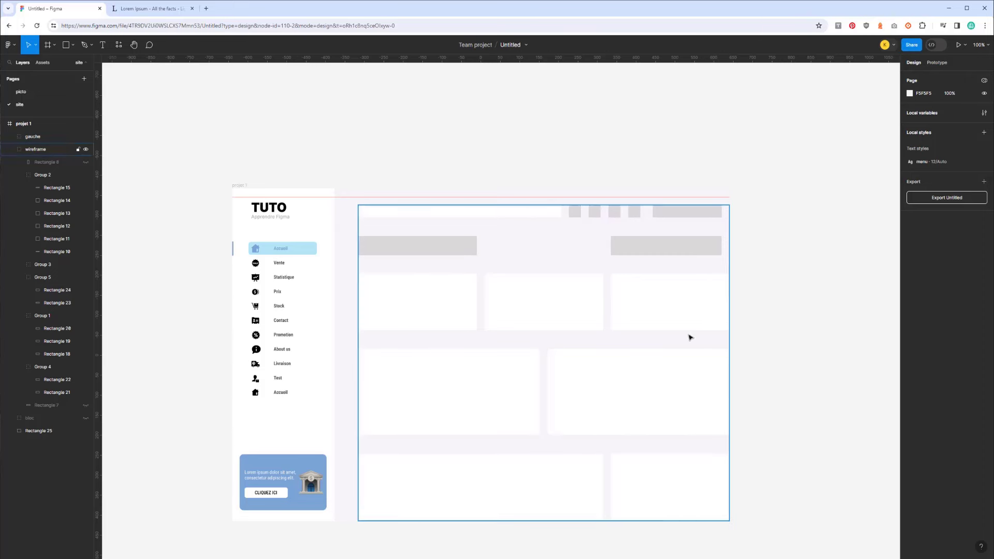
Give the grey bar on the header's right rounded corners and a white FFFFFF fill
{"action": "left_click", "coordinate": [656, 249]}
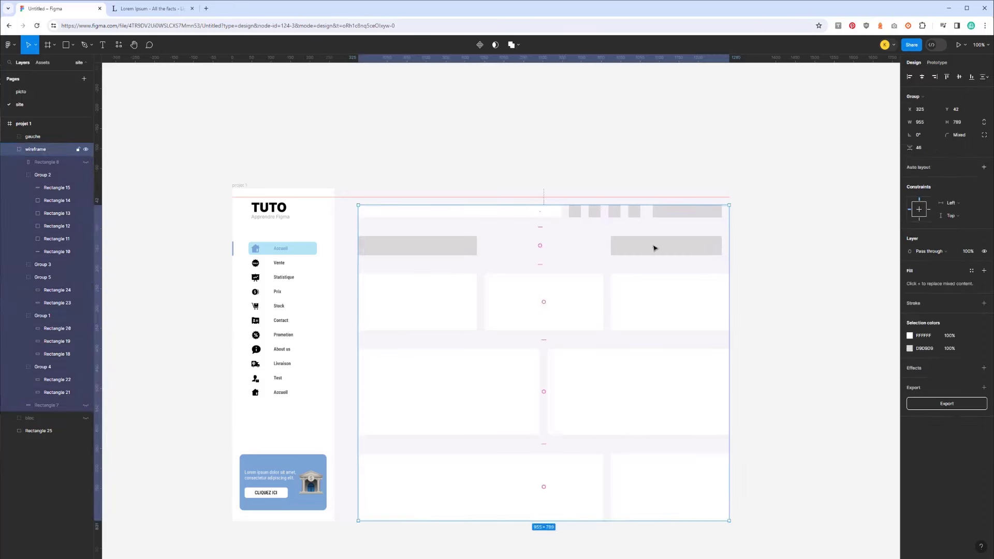
{"action": "double_click", "coordinate": [647, 249]}
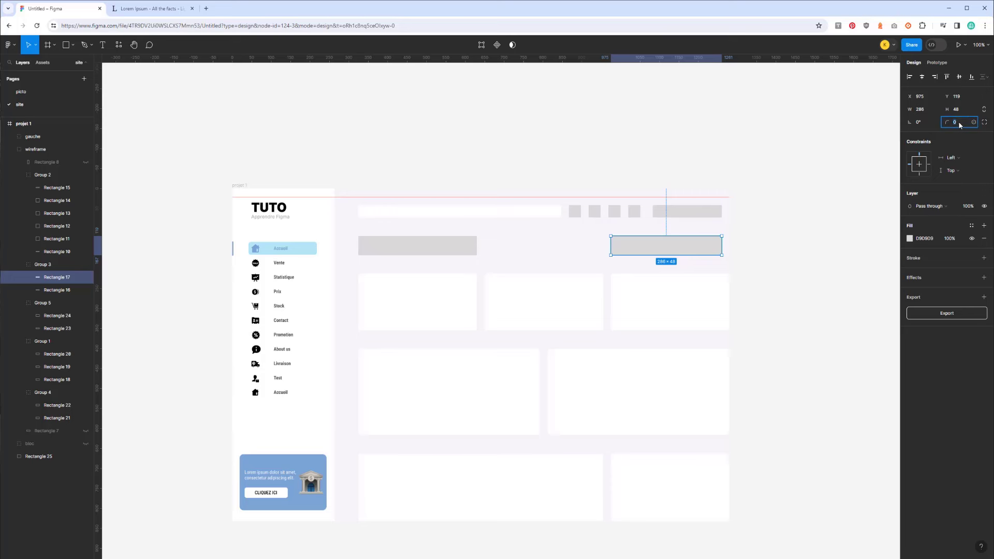
{"action": "type", "text": "3"}
{"action": "key", "text": "Return"}
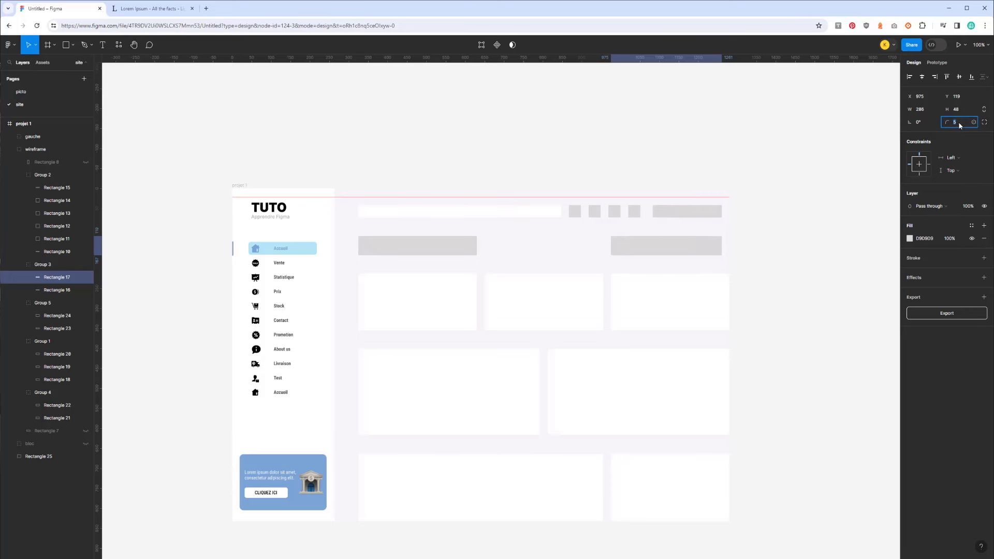
{"action": "left_click", "coordinate": [910, 239]}
{"action": "left_click_drag", "start_coordinate": [811, 271], "coordinate": [816, 183]}
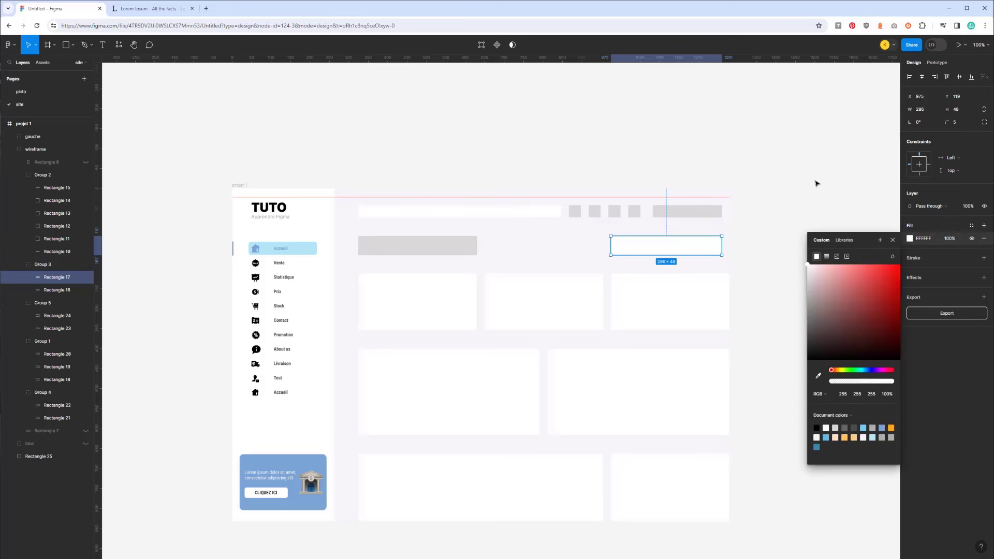
{"action": "left_click", "coordinate": [815, 183]}
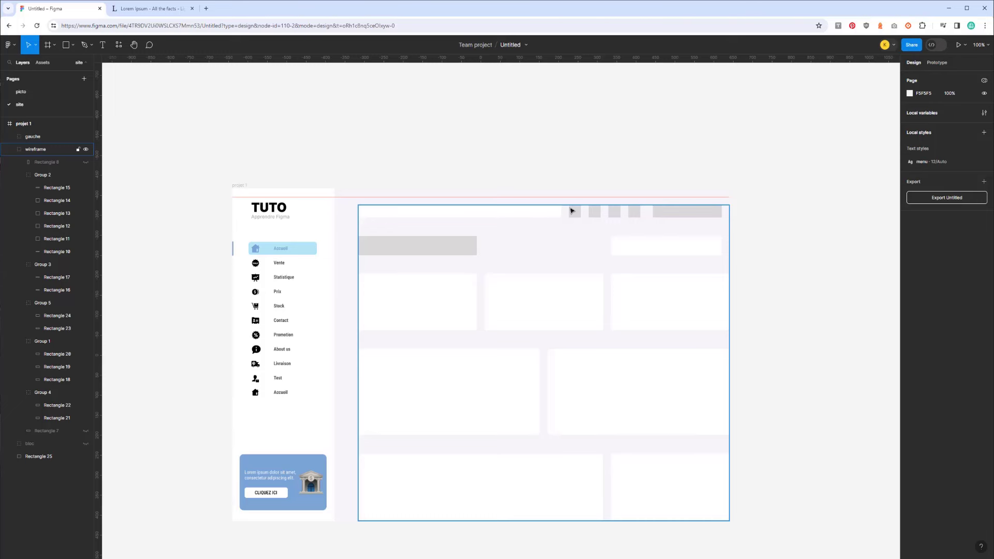
{"action": "left_click", "coordinate": [402, 248]}
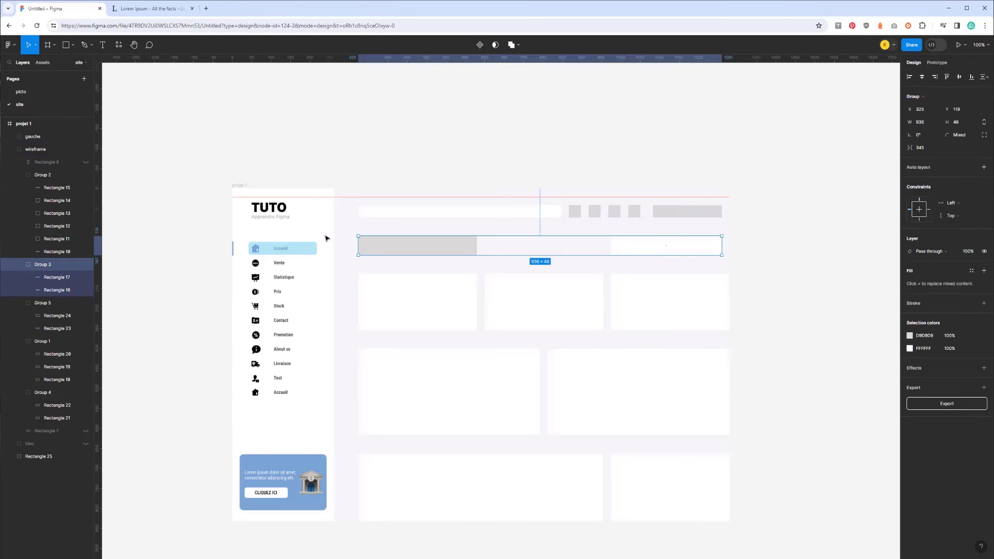
{"action": "left_click", "coordinate": [286, 233]}
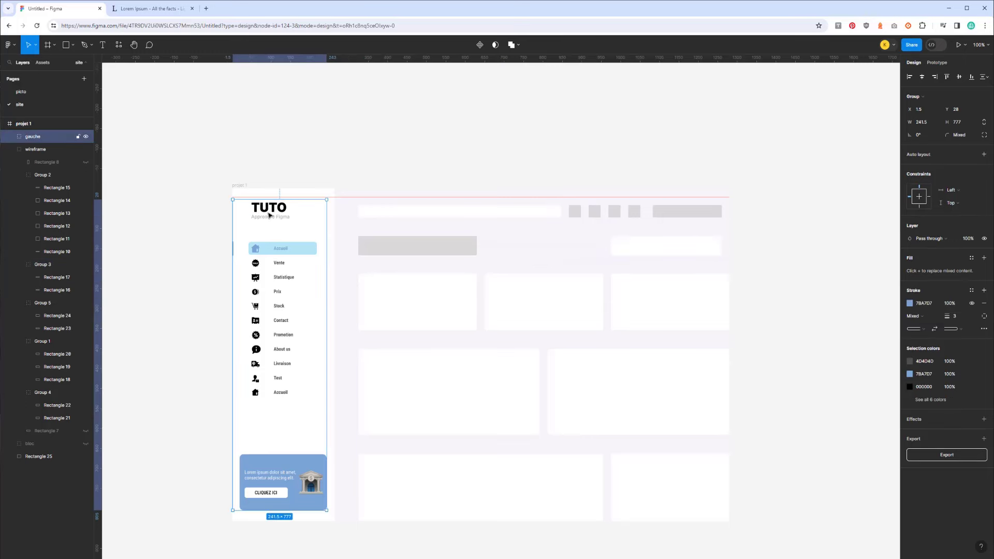
Copy the TUTO logo text onto the header bar and change it to 'Dashboard' at size 24
{"action": "left_click", "coordinate": [267, 215]}
{"action": "left_click_drag", "start_coordinate": [264, 216], "coordinate": [373, 251]}
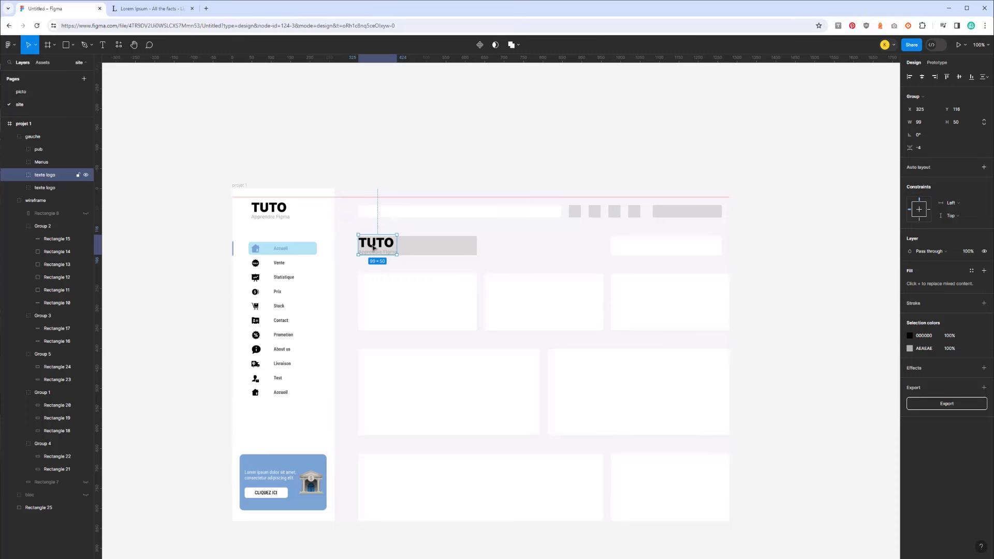
{"action": "double_click", "coordinate": [373, 247]}
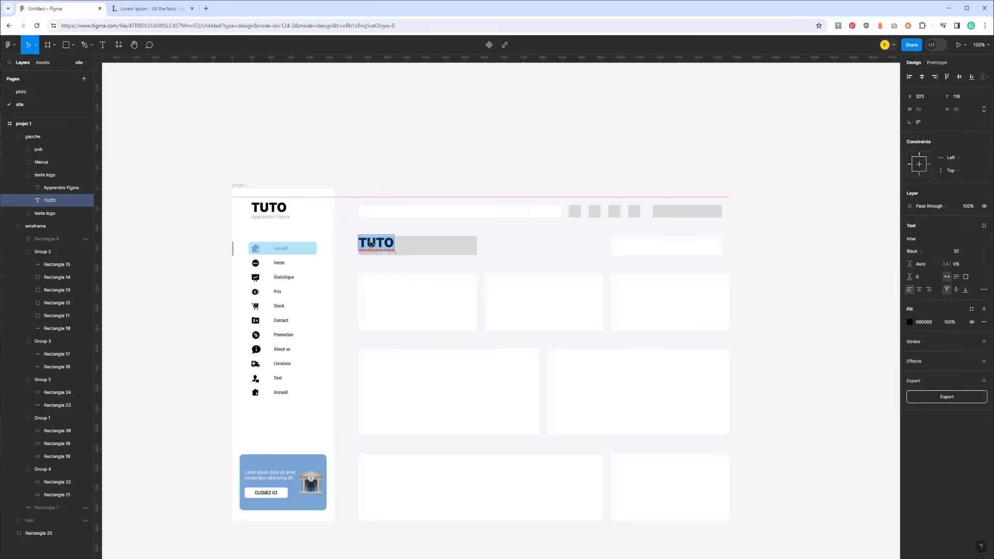
{"action": "type", "text": "F"}
{"action": "key", "text": "BackSpace"}
{"action": "type", "text": "Da"}
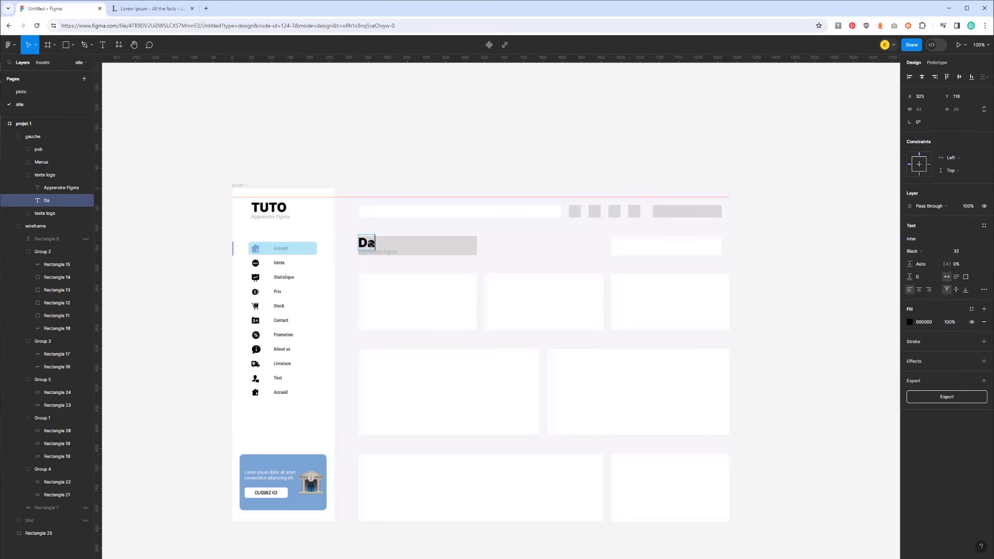
{"action": "type", "text": "shboard"}
{"action": "double_click", "coordinate": [371, 243]}
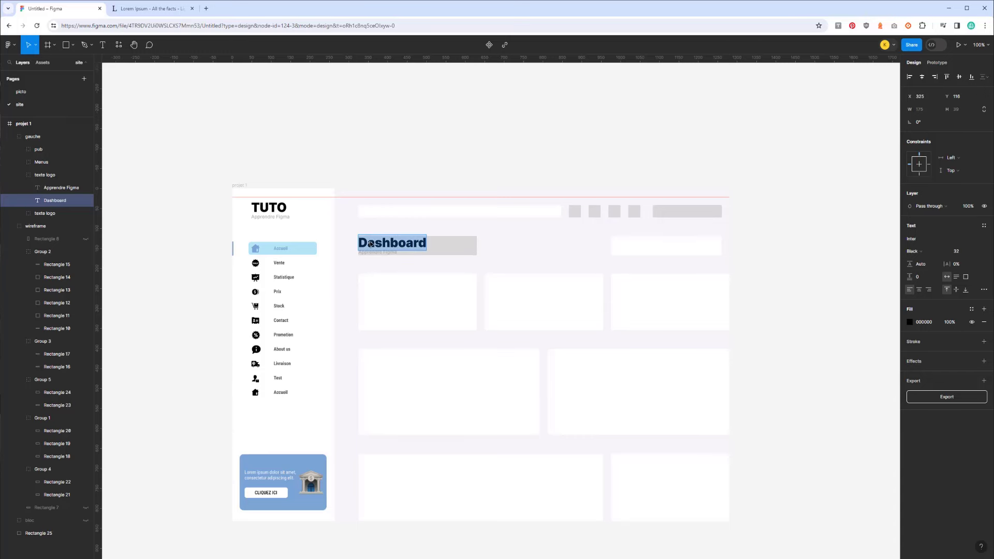
{"action": "left_click", "coordinate": [959, 252]}
{"action": "type", "text": "24"}
{"action": "key", "text": "Return"}
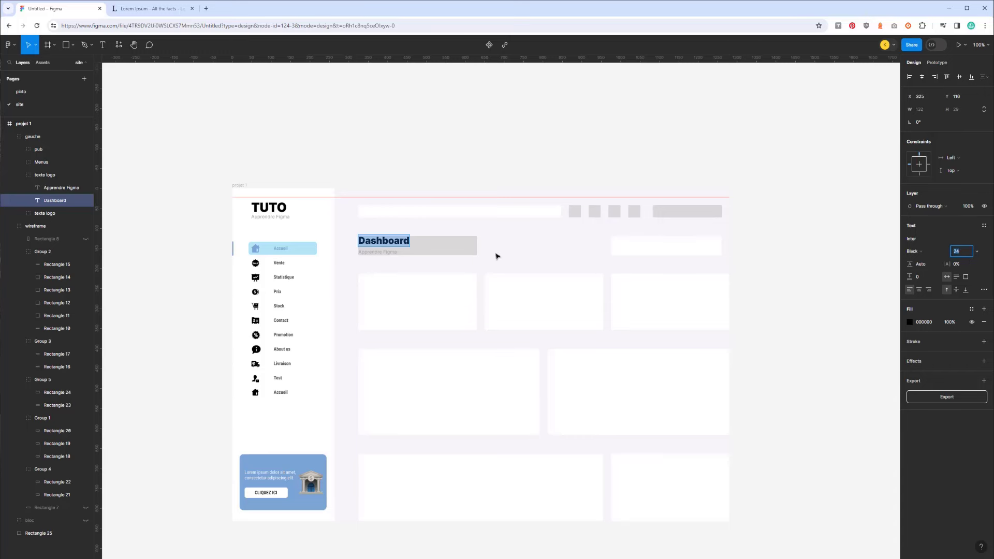
Hide the grey block behind the Dashboard heading
{"action": "double_click", "coordinate": [388, 253]}
{"action": "key", "text": "Escape"}
{"action": "left_click", "coordinate": [438, 257]}
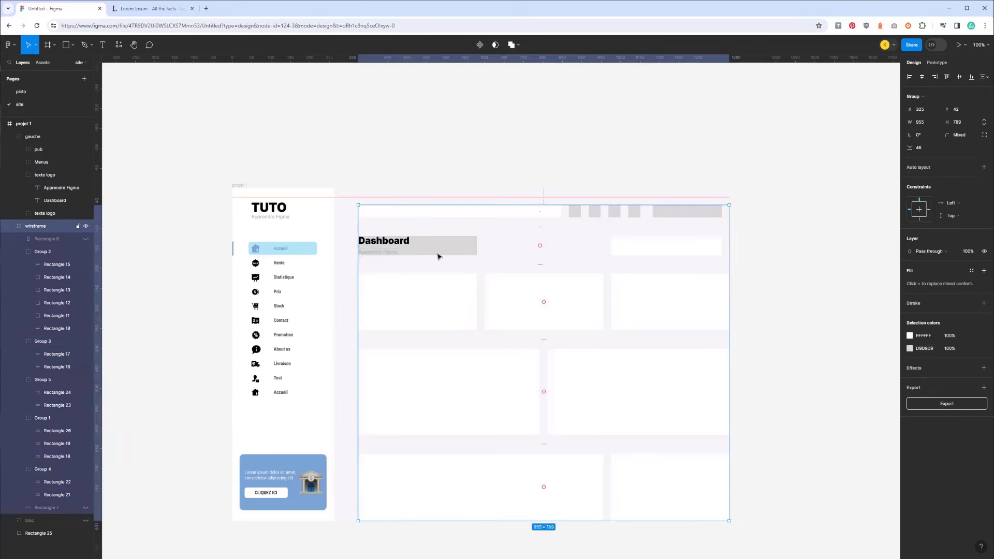
{"action": "double_click", "coordinate": [438, 256]}
{"action": "key", "text": "ctrl+c"}
{"action": "left_click", "coordinate": [438, 257]}
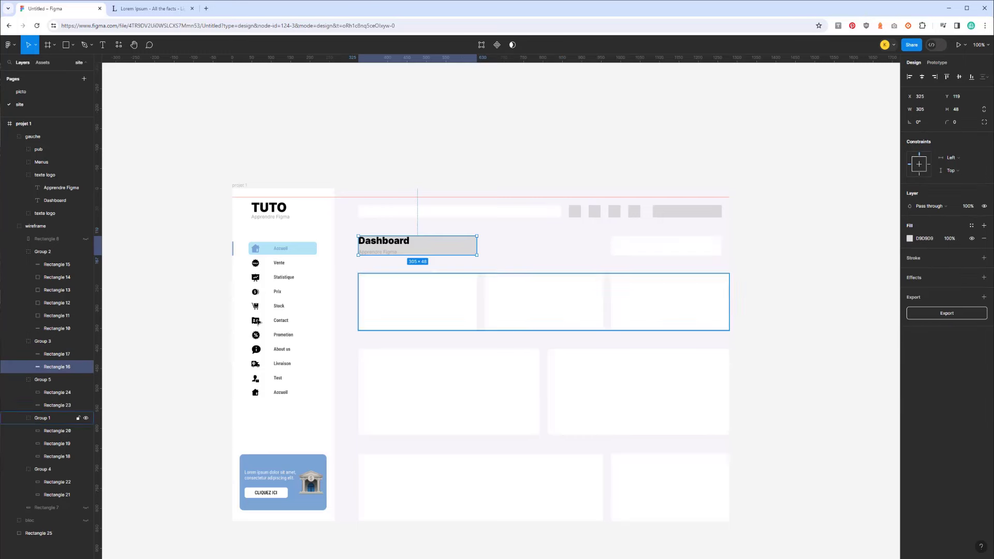
{"action": "left_click", "coordinate": [86, 367]}
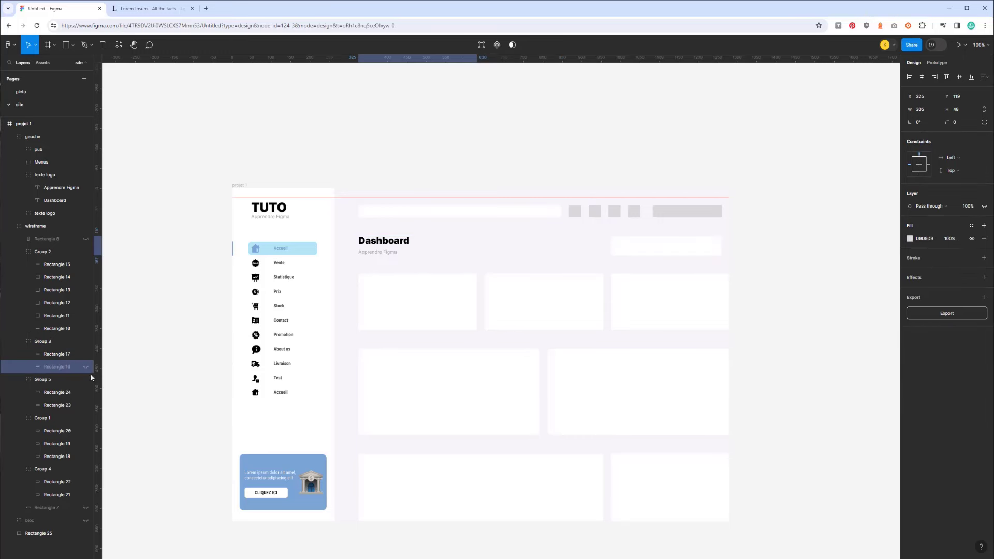
Repeat 'Apprendre Figma' three times in the subtitle and copy it up into the search bar
{"action": "left_click", "coordinate": [378, 254]}
{"action": "double_click", "coordinate": [389, 253]}
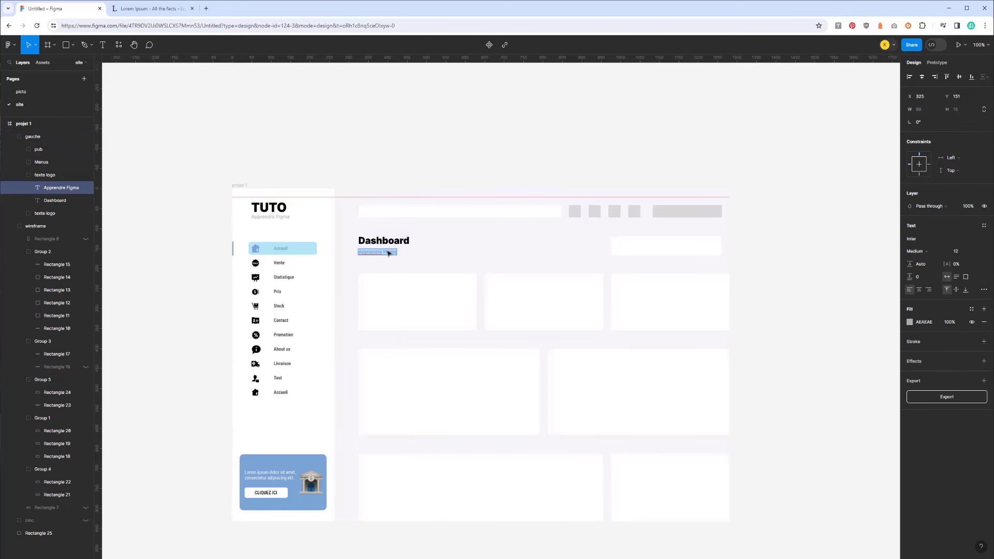
{"action": "key", "text": "End"}
{"action": "key", "text": "ctrl+v"}
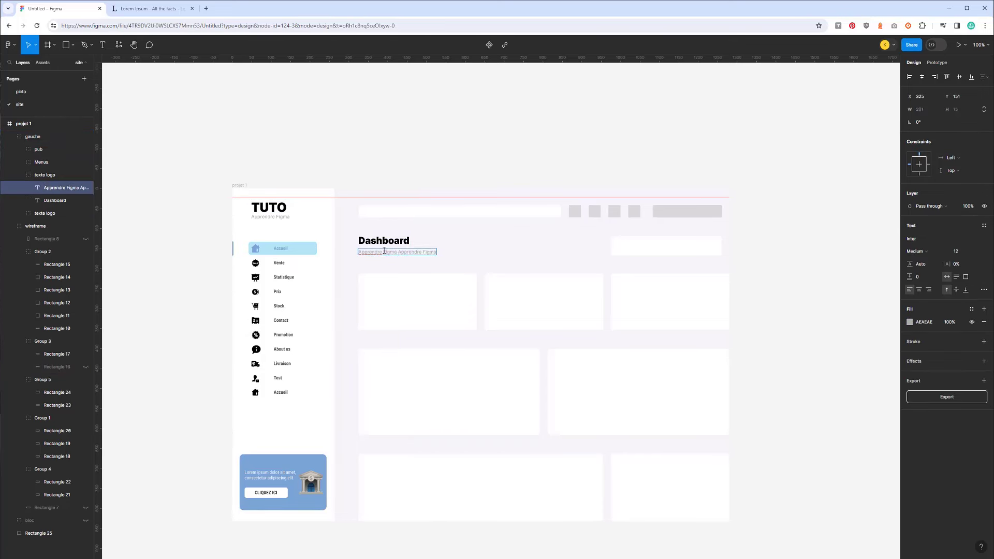
{"action": "key", "text": "ctrl+v"}
{"action": "key", "text": "Escape"}
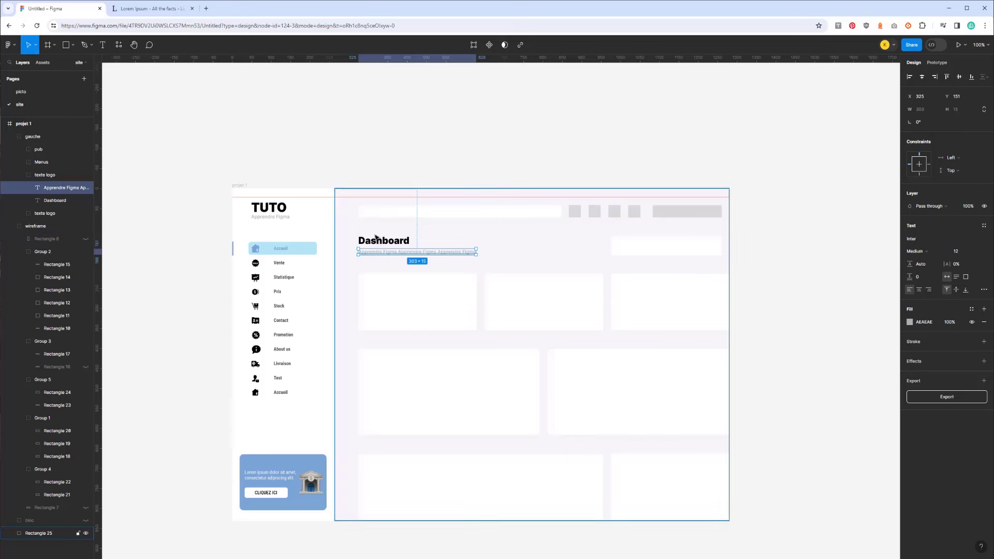
{"action": "left_click_drag", "start_coordinate": [420, 255], "coordinate": [419, 217]}
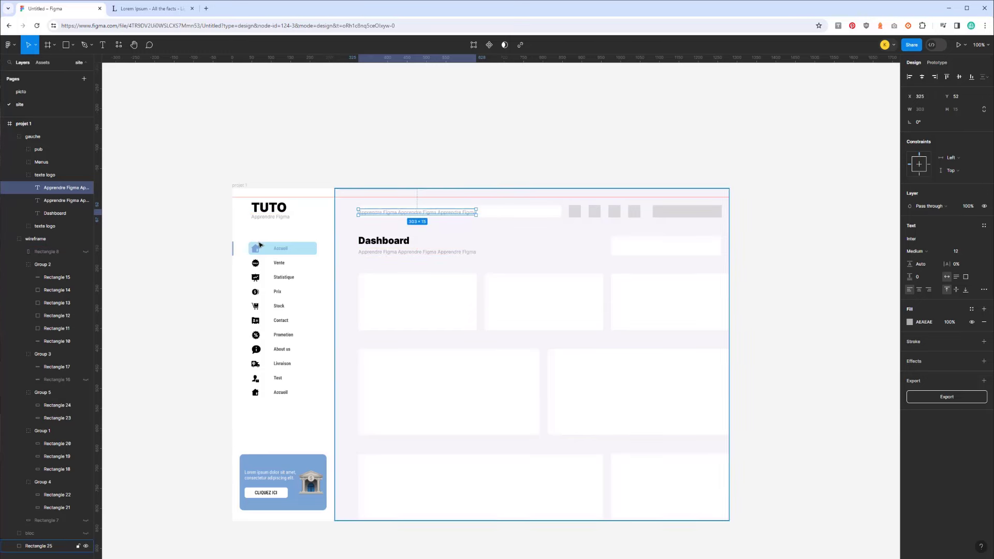
Position the copied text in the search bar and change it to 'Recherche'
{"action": "key", "text": "shift+Right"}
{"action": "key", "text": "Up"}
{"action": "key", "text": "Up"}
{"action": "key", "text": "Up"}
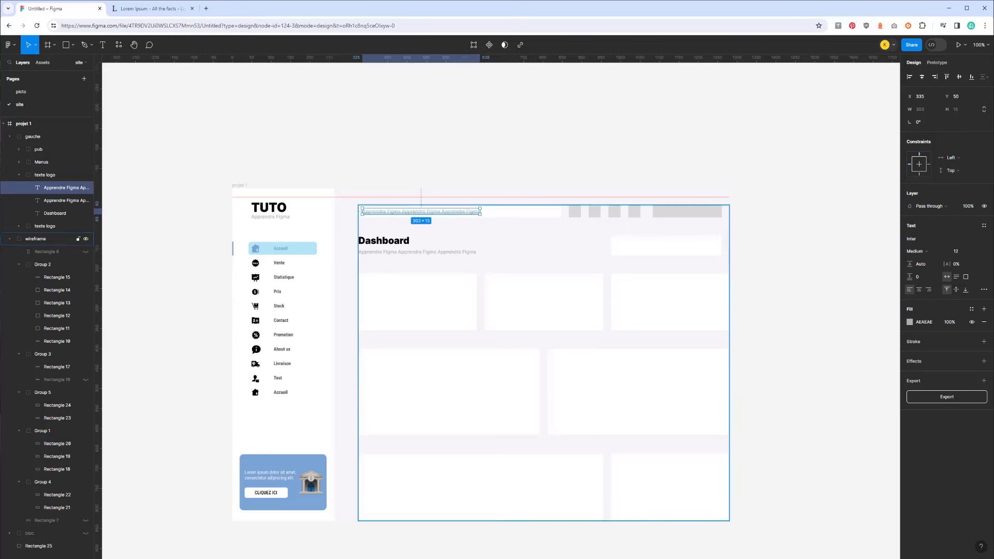
{"action": "left_click", "coordinate": [25, 162]}
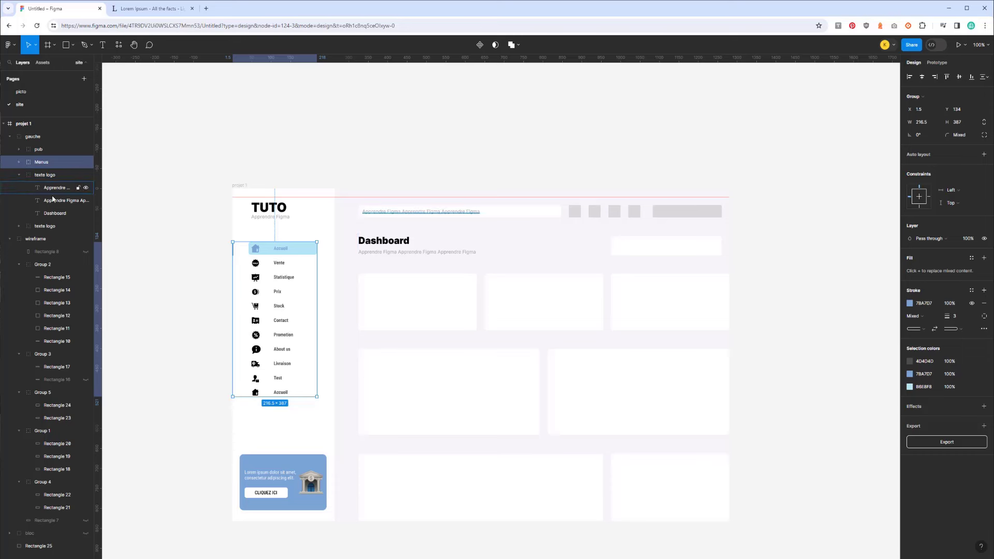
{"action": "left_click", "coordinate": [413, 221]}
{"action": "double_click", "coordinate": [389, 212]}
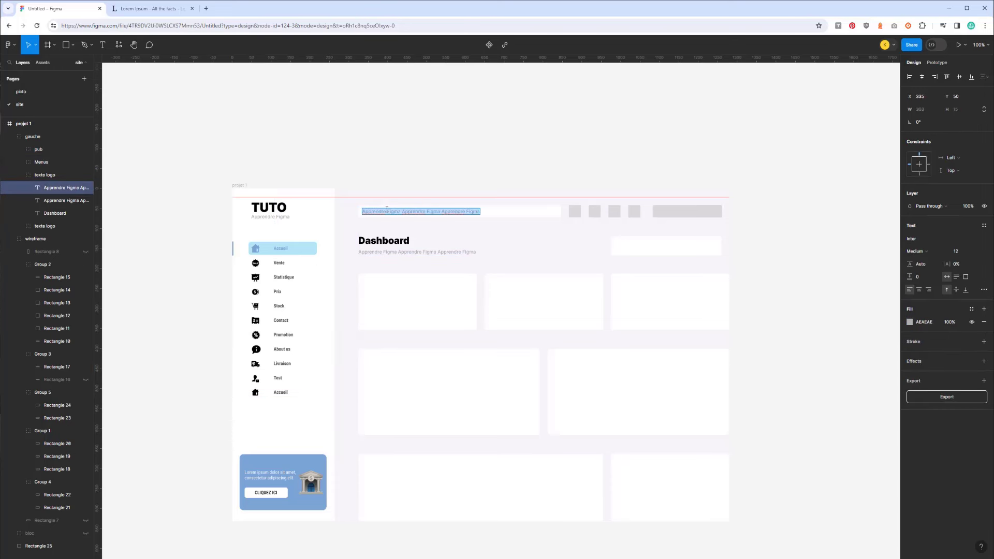
{"action": "type", "text": "R"}
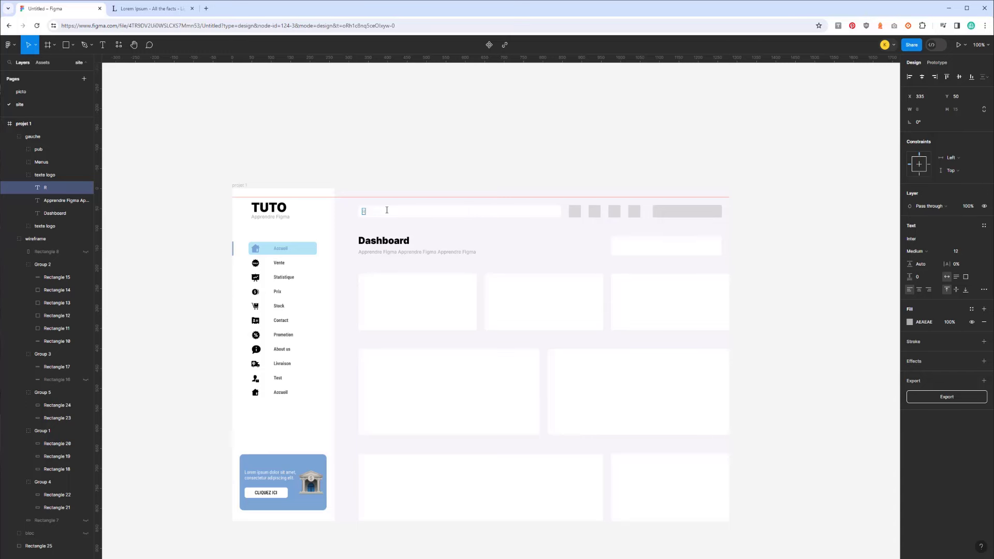
{"action": "type", "text": "ECHE"}
{"action": "key", "text": "BackSpace"}
{"action": "key", "text": "BackSpace"}
{"action": "key", "text": "BackSpace"}
{"action": "type", "text": "rche"}
{"action": "key", "text": "Escape"}
Duplicate the first grey icon square just to its left
{"action": "left_click", "coordinate": [555, 214]}
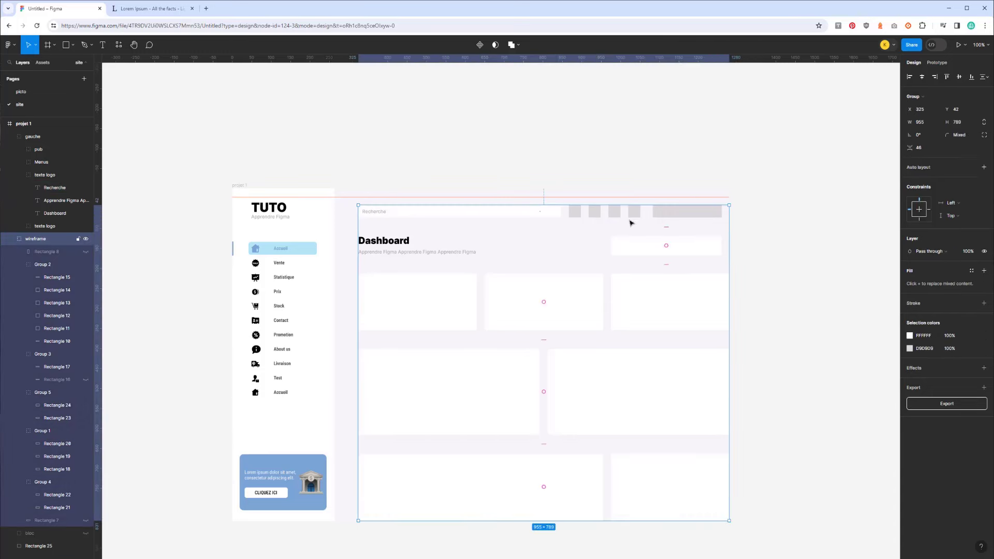
{"action": "double_click", "coordinate": [576, 213]}
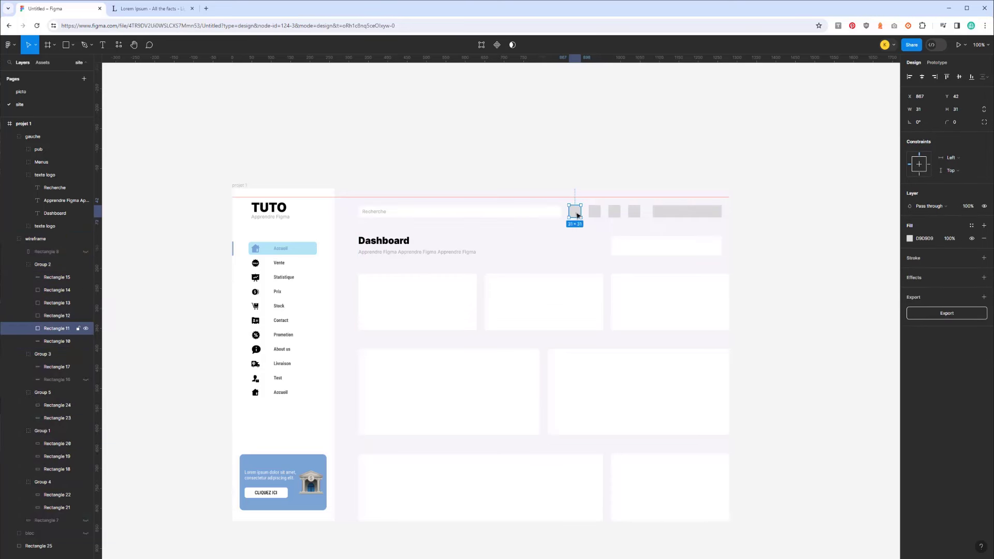
{"action": "left_click_drag", "start_coordinate": [578, 215], "coordinate": [553, 215]}
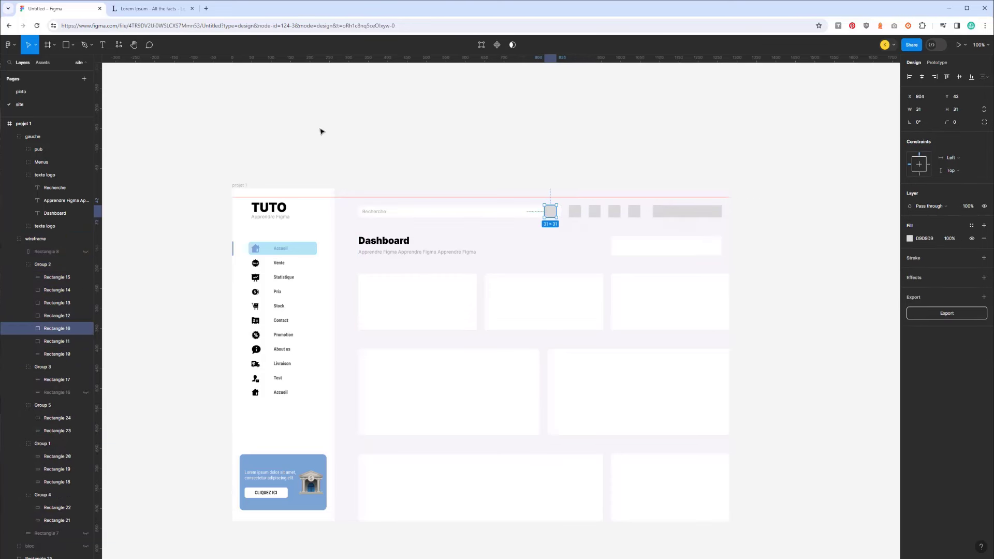
Insert a grey magnifier icon from the Icons8 plugin
{"action": "left_click", "coordinate": [119, 45]}
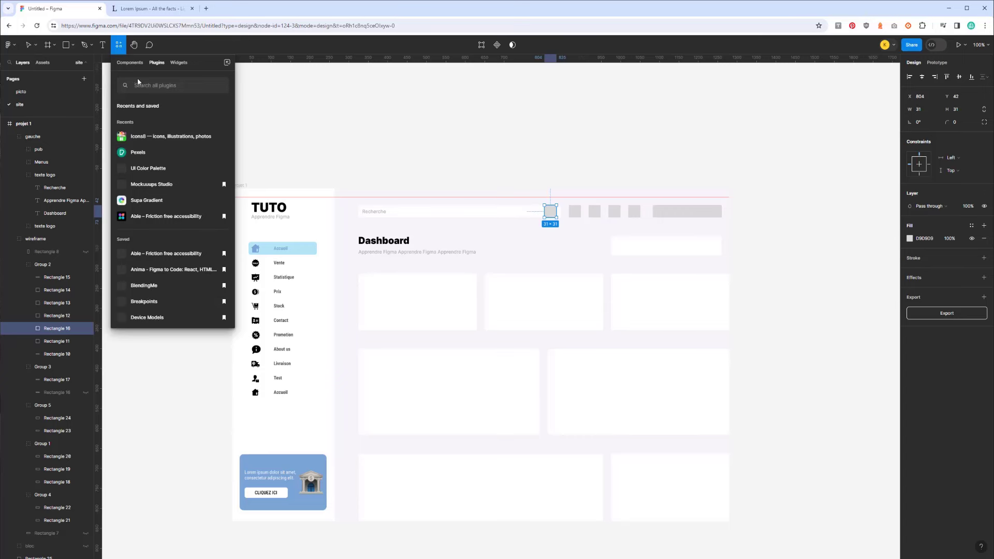
{"action": "left_click", "coordinate": [171, 134]}
{"action": "type", "text": "loupe"}
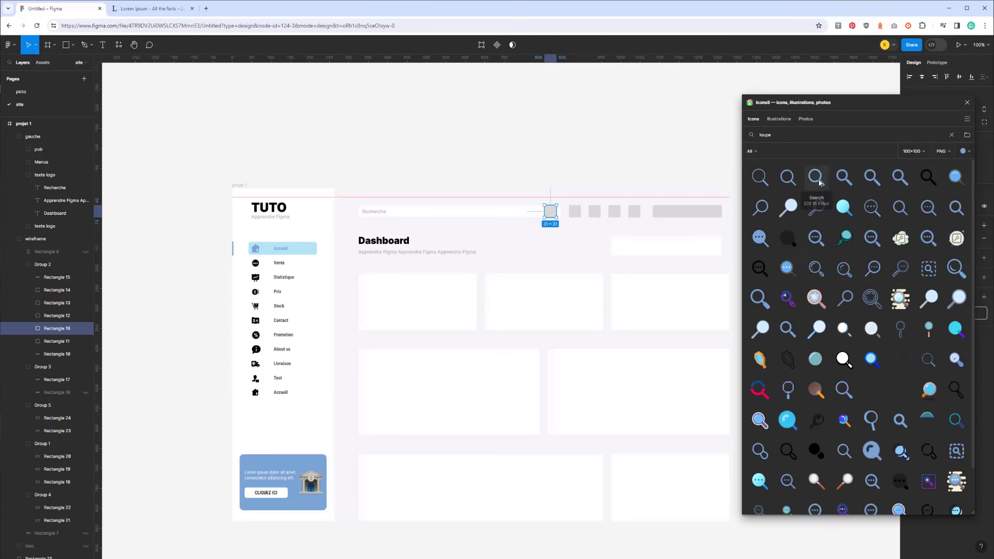
{"action": "left_click", "coordinate": [968, 152]}
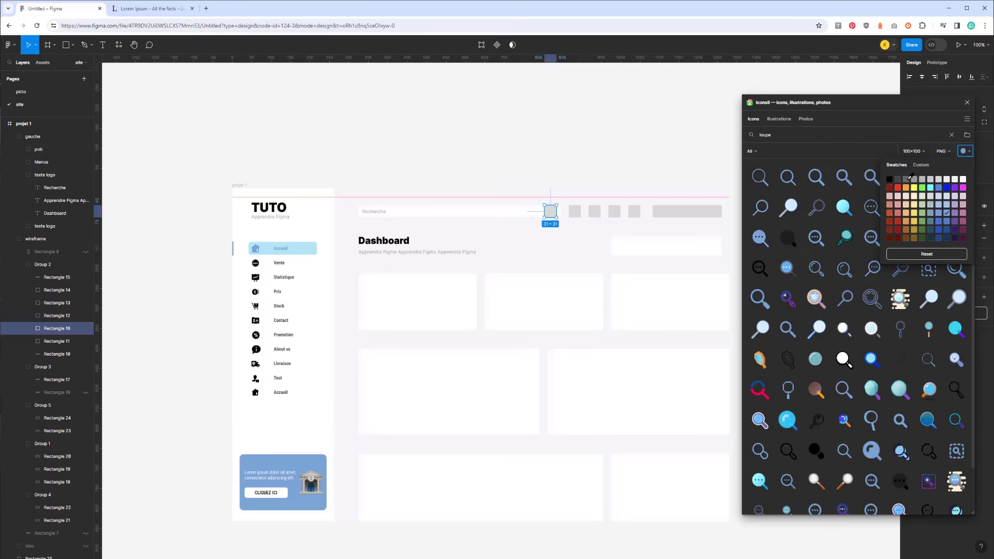
{"action": "left_click", "coordinate": [907, 180]}
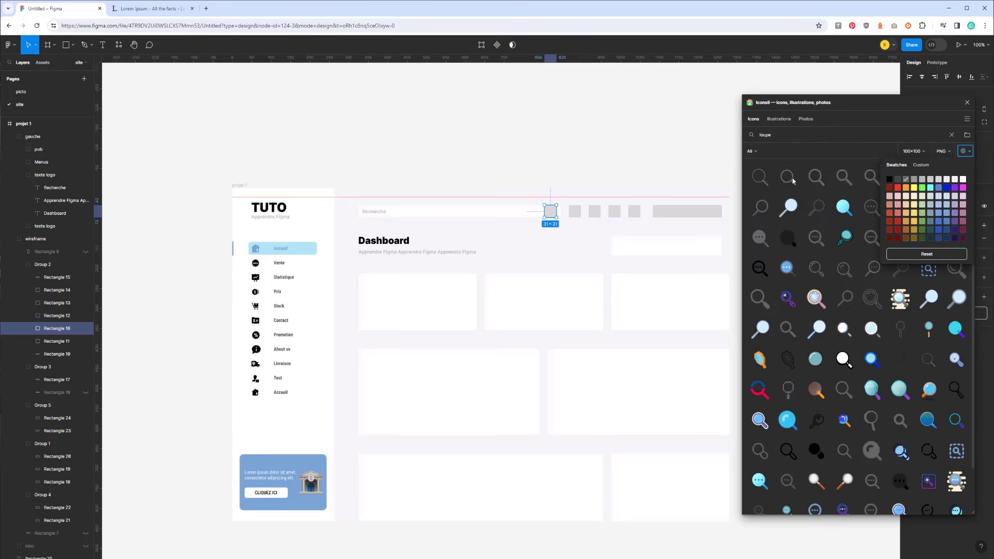
{"action": "left_click", "coordinate": [760, 178]}
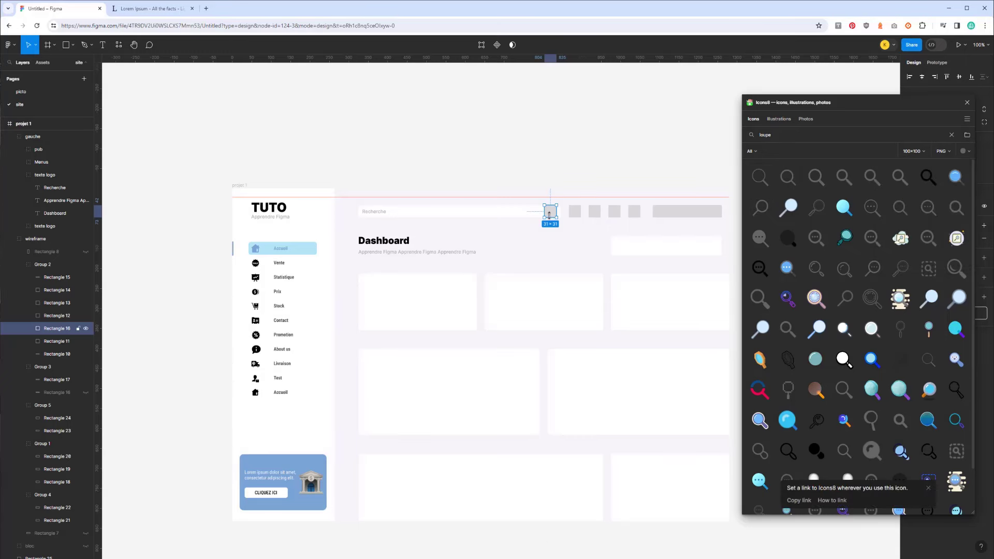
{"action": "left_click", "coordinate": [626, 162]}
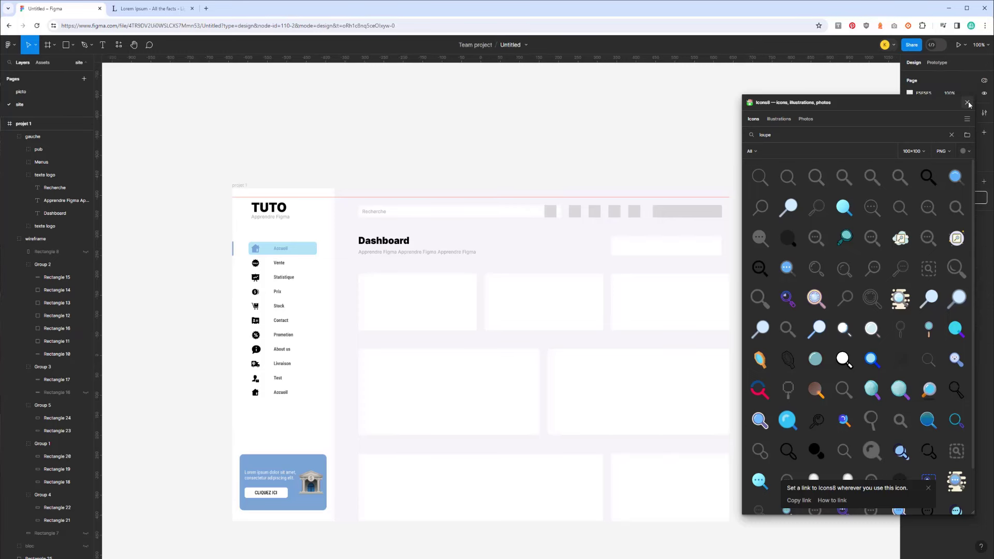
Remove the magnifier temporarily and undo an accidental resize of the duplicated square
{"action": "left_click", "coordinate": [551, 215]}
{"action": "double_click", "coordinate": [551, 215]}
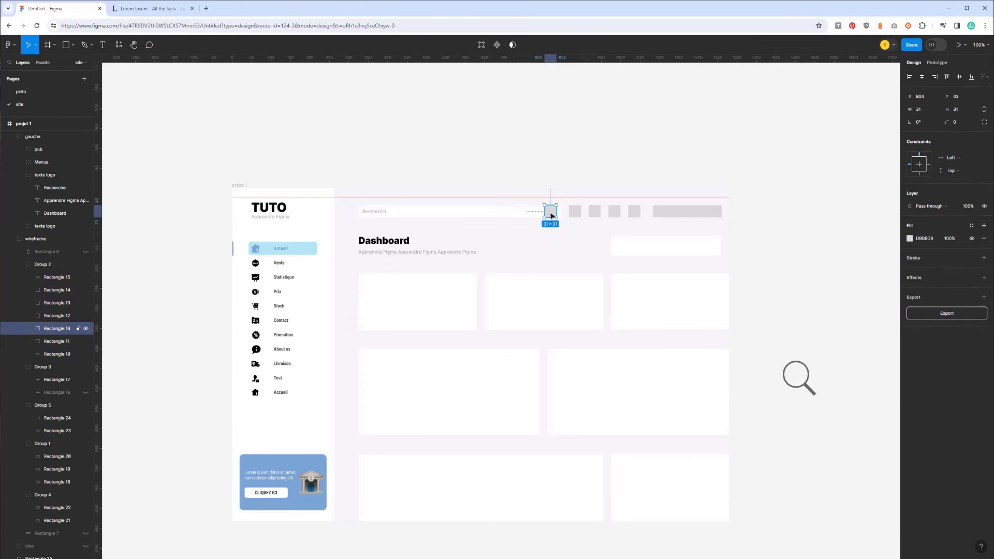
{"action": "left_click", "coordinate": [797, 377]}
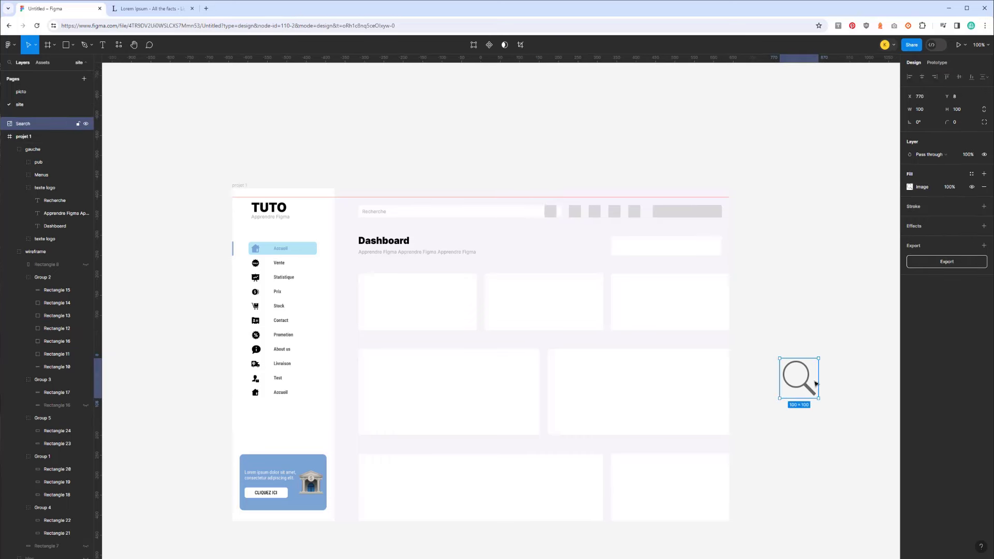
{"action": "key", "text": "Delete"}
{"action": "double_click", "coordinate": [550, 215]}
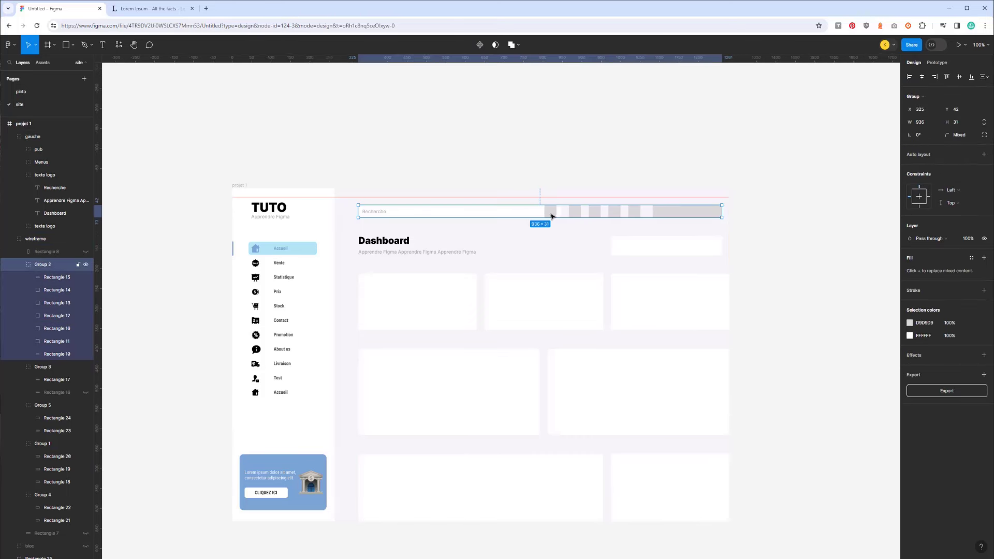
{"action": "left_click_drag", "start_coordinate": [552, 216], "coordinate": [546, 221]}
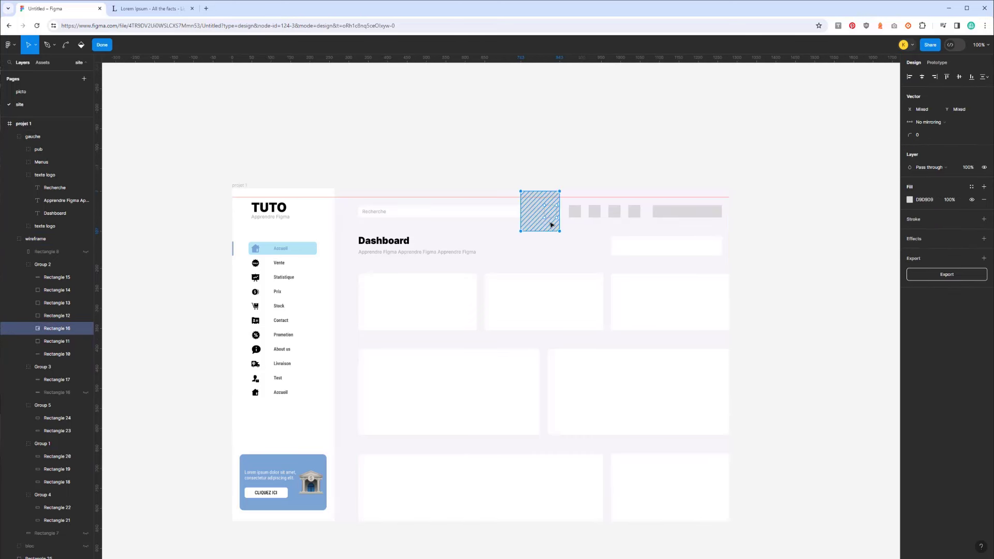
{"action": "key", "text": "ctrl+z"}
{"action": "key", "text": "v"}
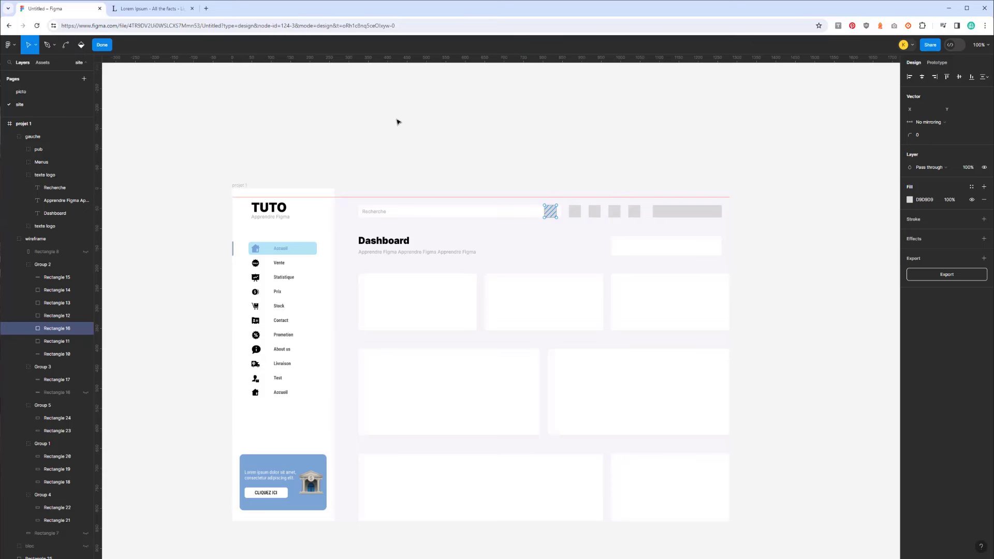
{"action": "left_click", "coordinate": [102, 45]}
{"action": "left_click", "coordinate": [510, 202]}
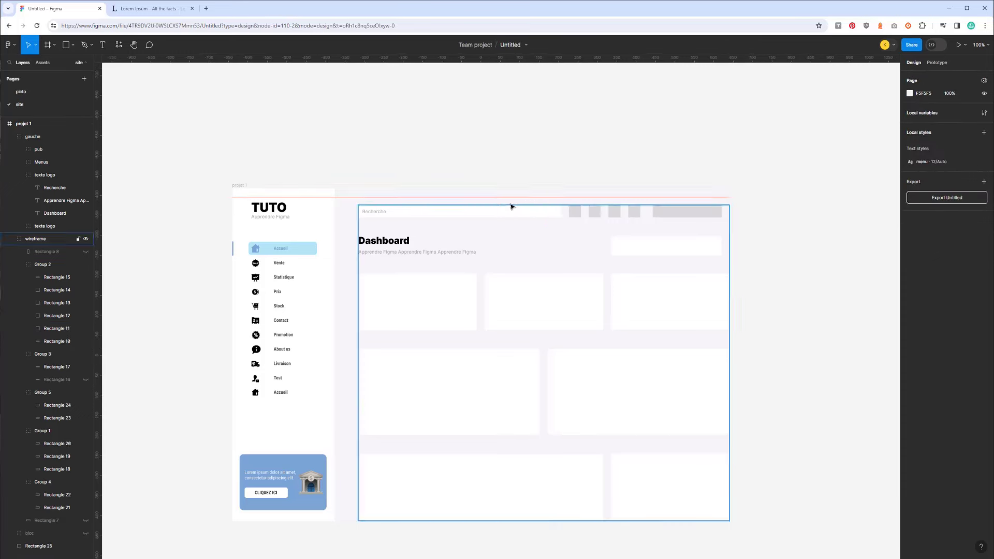
Place the magnifier icon at the search bar's right end with 90% fill opacity
{"action": "key", "text": "ctrl+v"}
{"action": "mouse_move", "coordinate": [810, 368]}
{"action": "left_mouse_down"}
{"action": "mouse_move", "coordinate": [556, 206]}
{"action": "mouse_move", "coordinate": [541, 221]}
{"action": "left_mouse_up"}
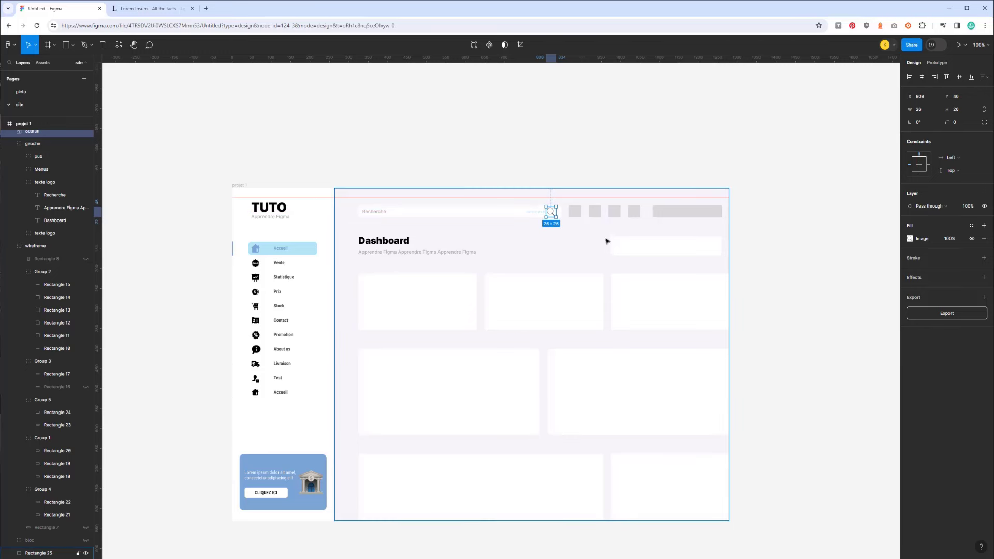
{"action": "left_click", "coordinate": [952, 241]}
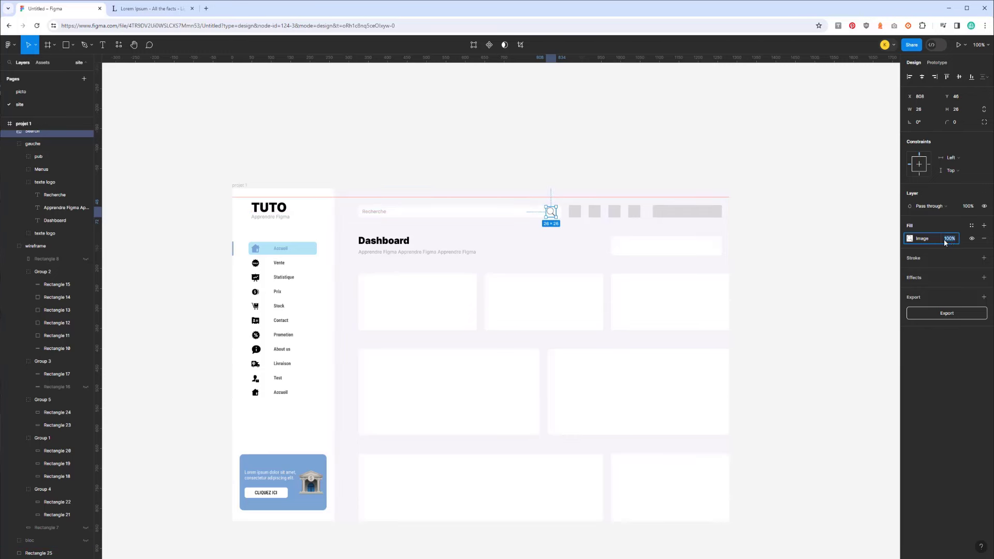
{"action": "type", "text": "90"}
{"action": "key", "text": "Return"}
{"action": "key", "text": "Escape"}
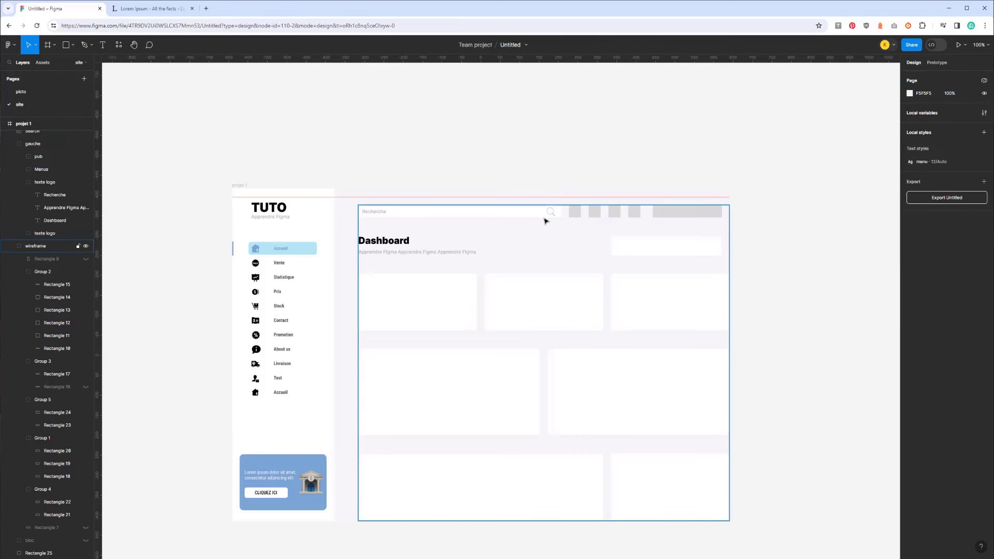
{"action": "left_click", "coordinate": [578, 215]}
Set a corner radius of 3 on the four grey header squares
{"action": "double_click", "coordinate": [578, 215]}
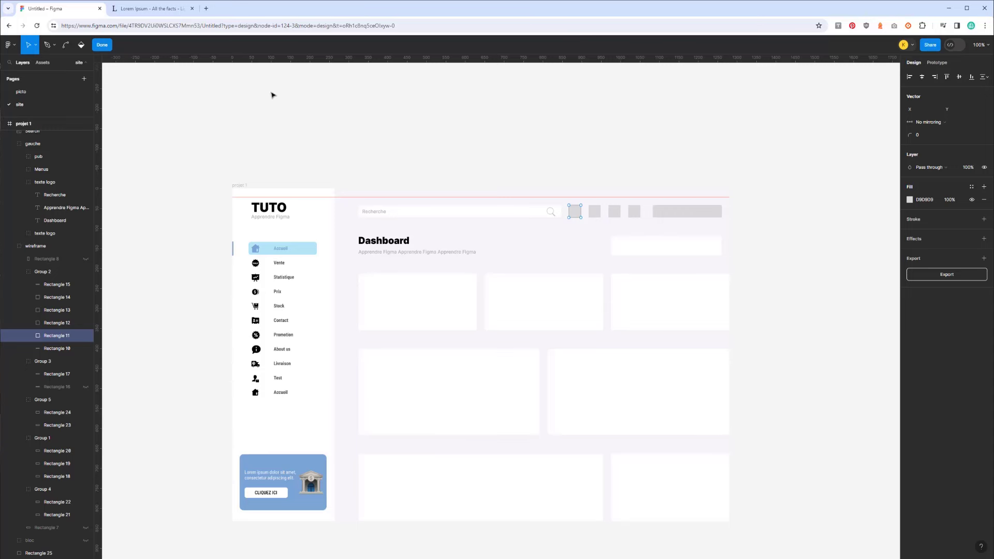
{"action": "left_click", "coordinate": [102, 44]}
{"action": "left_click", "coordinate": [595, 211], "text": "shift"}
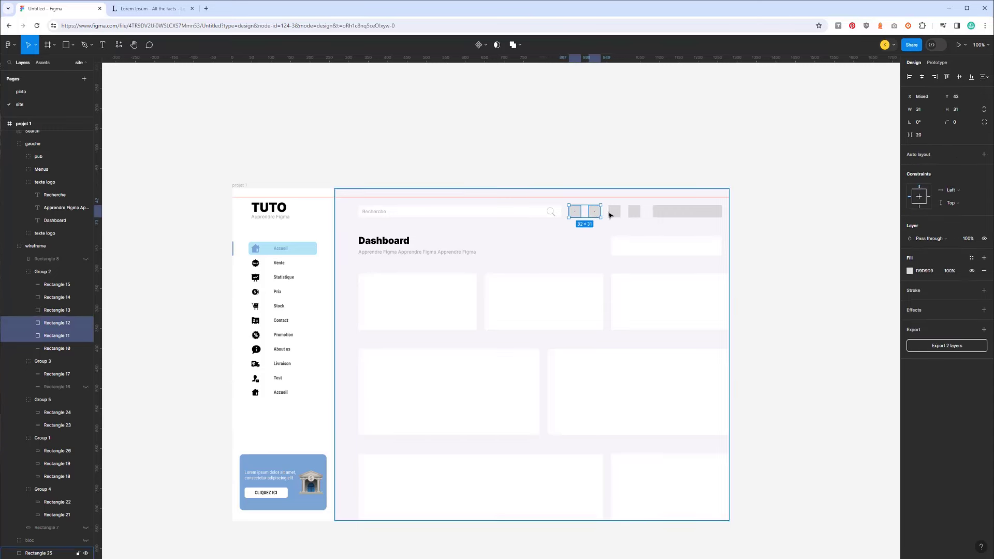
{"action": "left_click", "coordinate": [633, 211], "text": "shift"}
{"action": "left_click", "coordinate": [957, 125]}
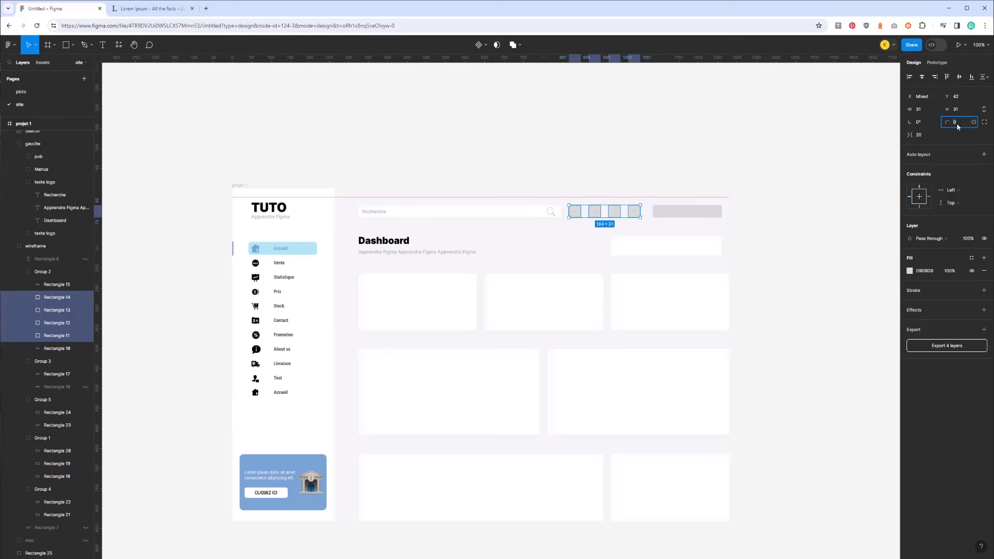
{"action": "type", "text": "3"}
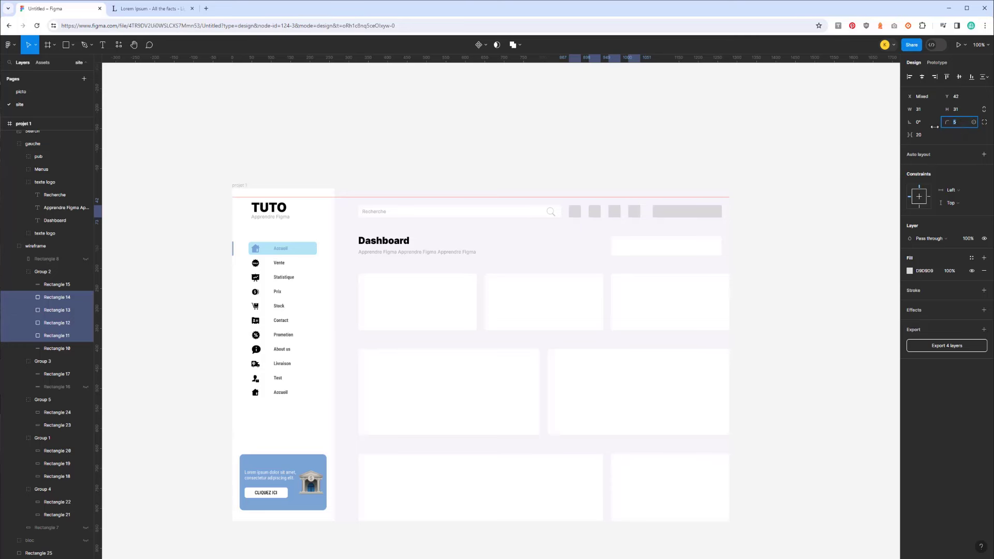
Colour the first header square light blue 77CFF4 and the second purple CC77F4
{"action": "left_click", "coordinate": [575, 212]}
{"action": "double_click", "coordinate": [574, 213]}
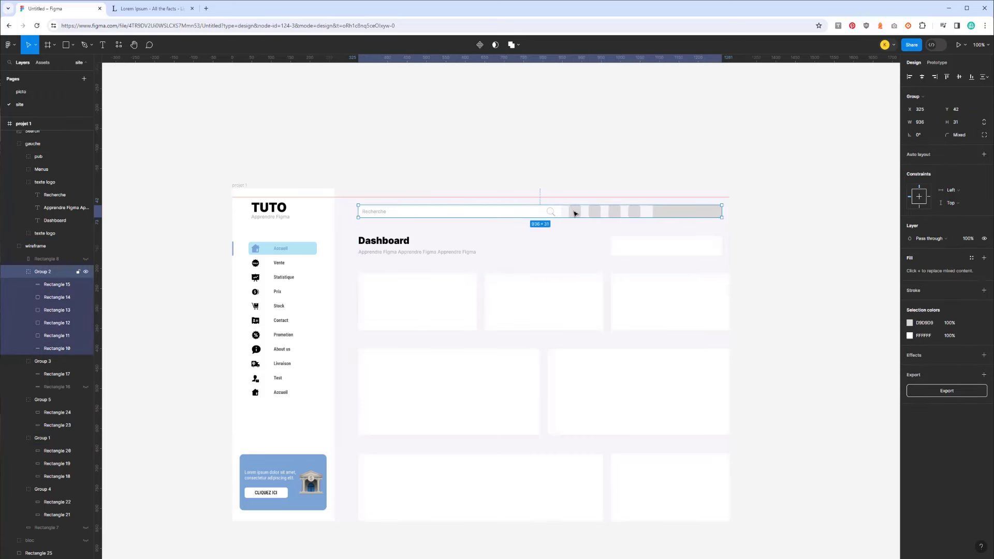
{"action": "left_click", "coordinate": [910, 239]}
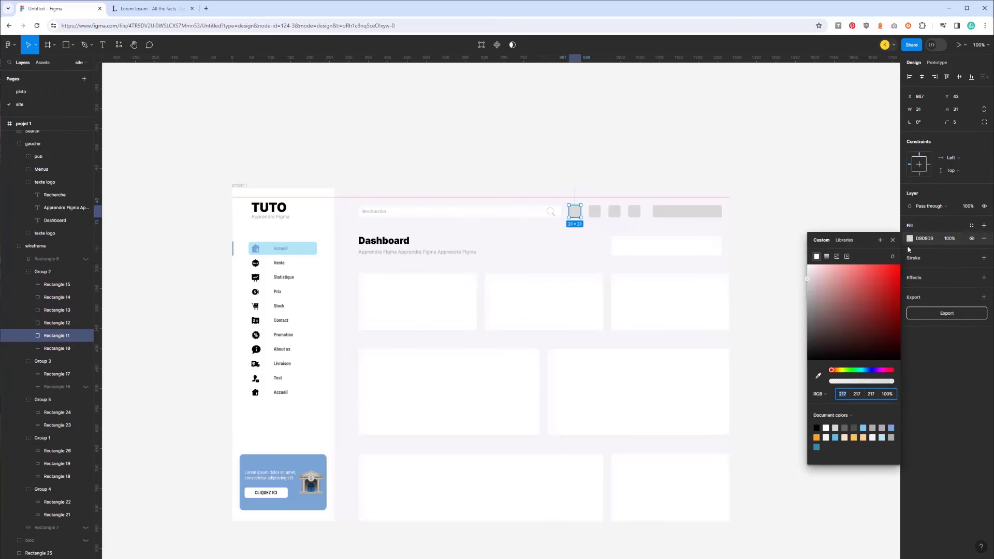
{"action": "left_click", "coordinate": [835, 437]}
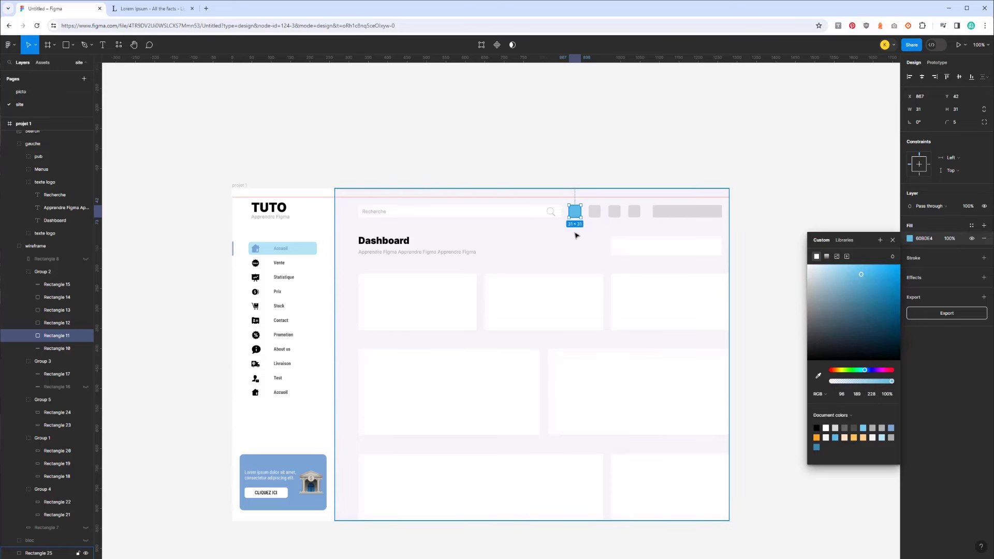
{"action": "left_click", "coordinate": [863, 428]}
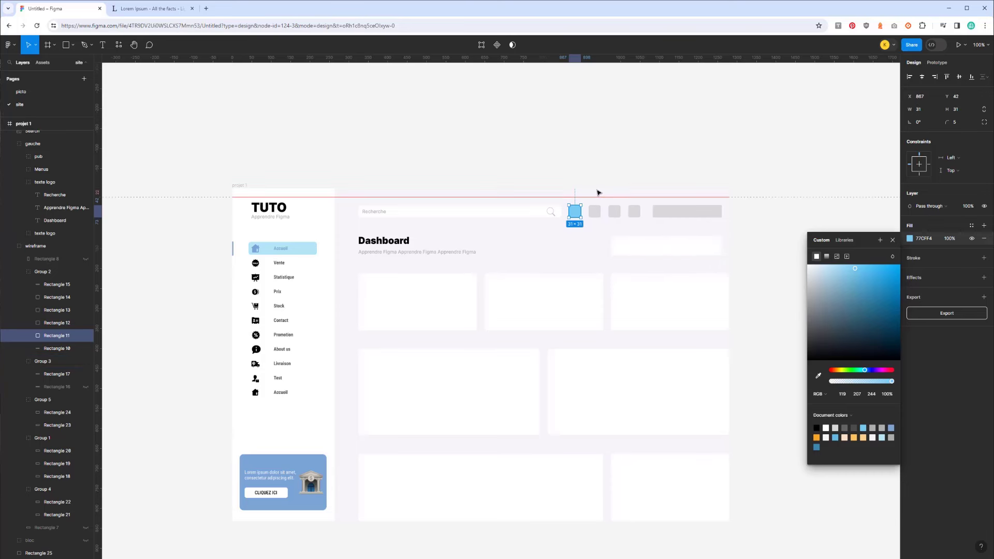
{"action": "left_click", "coordinate": [596, 215]}
{"action": "left_click", "coordinate": [910, 239]}
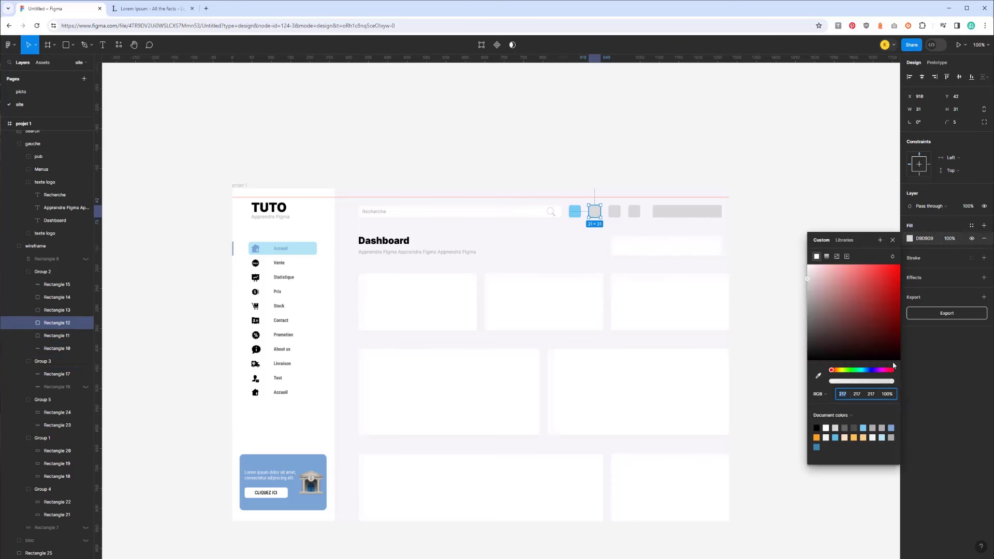
{"action": "left_click", "coordinate": [864, 428]}
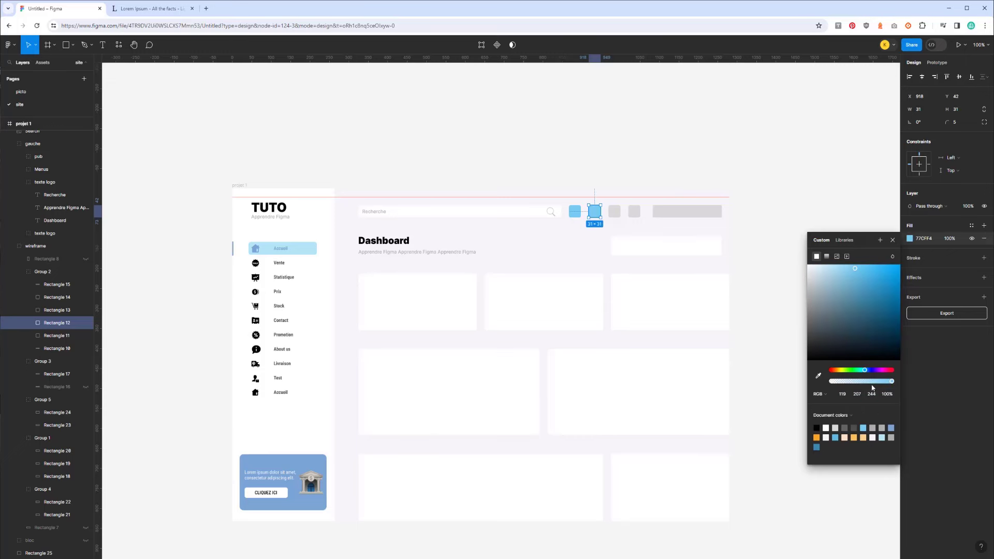
{"action": "left_click", "coordinate": [877, 371]}
{"action": "left_click_drag", "start_coordinate": [879, 374], "coordinate": [880, 372]}
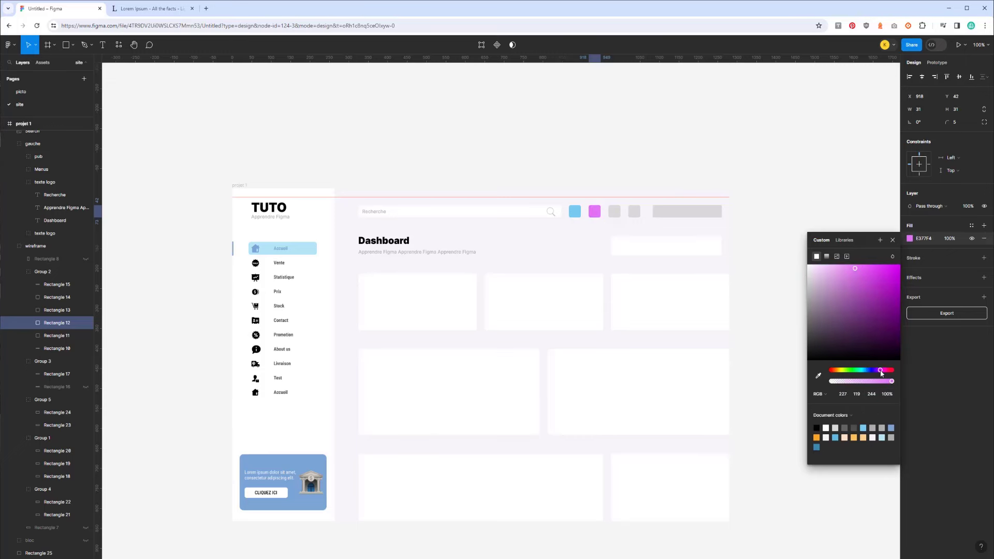
Colour the third header square green 9FF477 and the fourth red F47777
{"action": "left_click", "coordinate": [617, 211]}
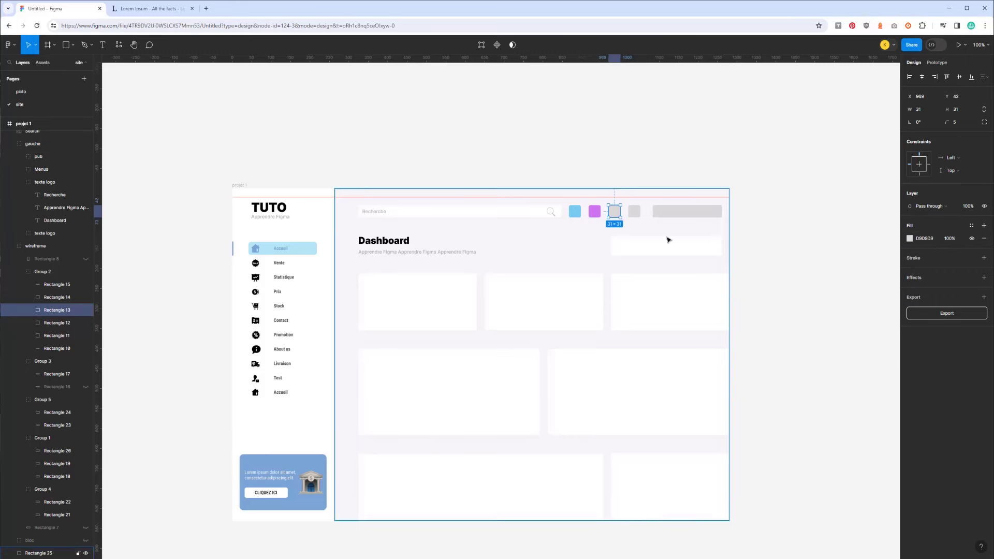
{"action": "left_click", "coordinate": [910, 239]}
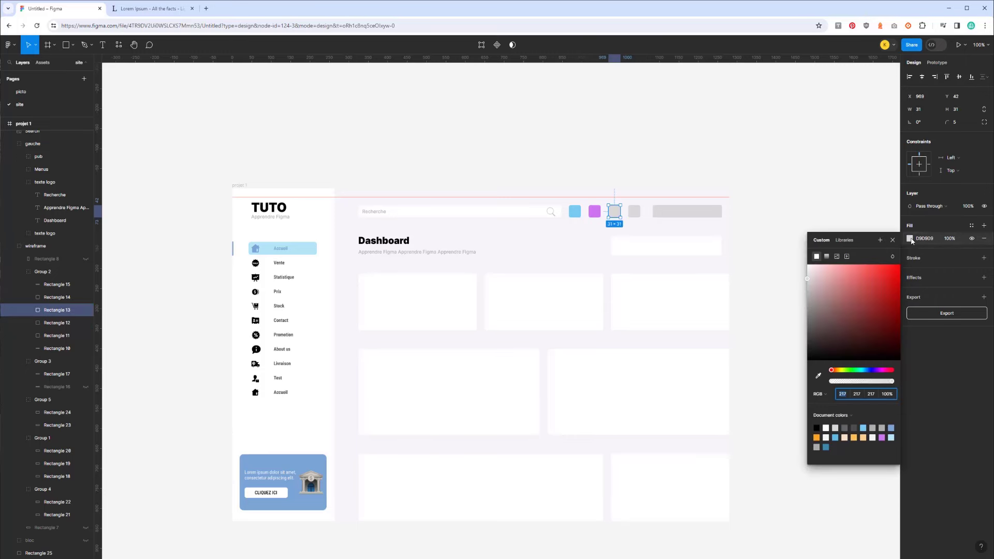
{"action": "left_click", "coordinate": [883, 437]}
{"action": "left_click_drag", "start_coordinate": [855, 370], "coordinate": [851, 370]}
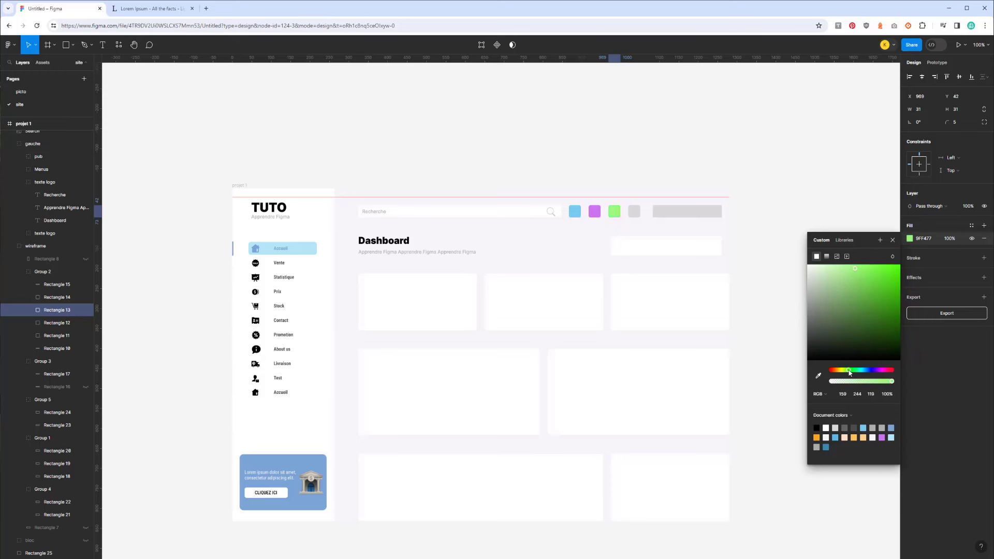
{"action": "left_click", "coordinate": [635, 211]}
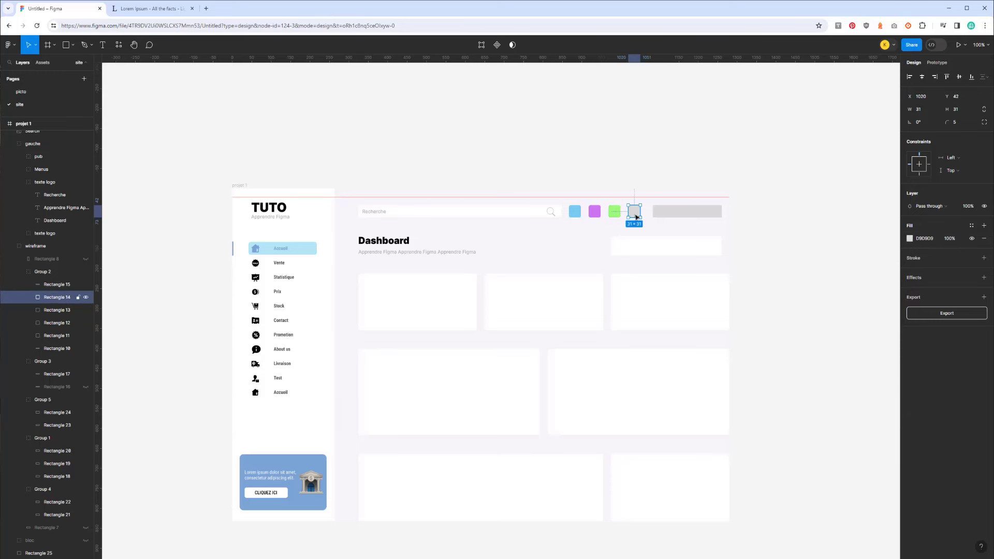
{"action": "left_click", "coordinate": [910, 239]}
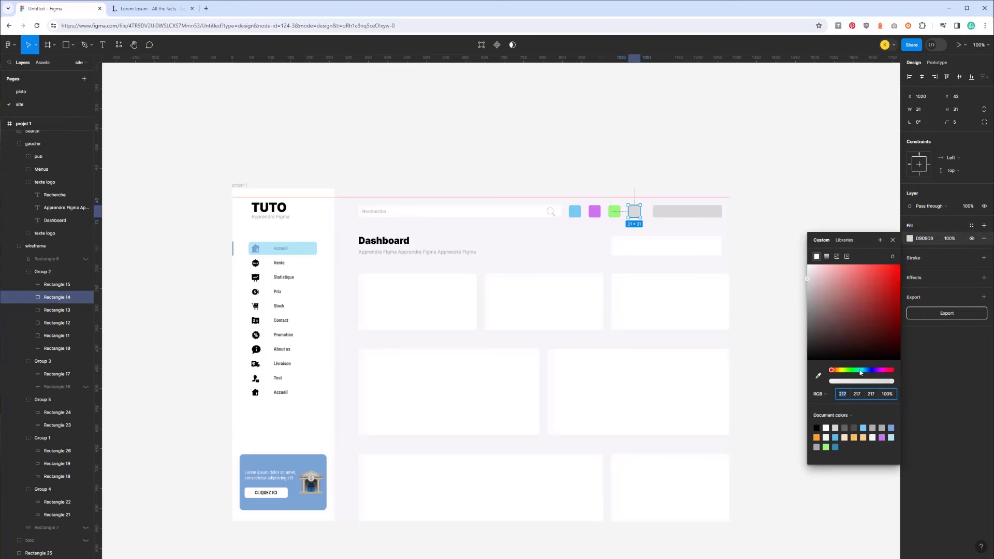
{"action": "left_click", "coordinate": [826, 447]}
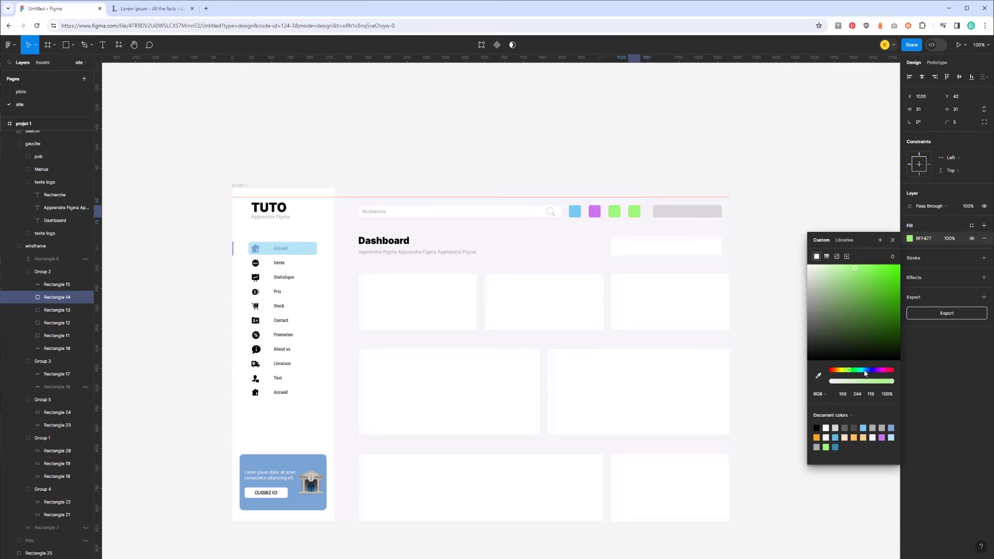
{"action": "left_click_drag", "start_coordinate": [837, 370], "coordinate": [832, 371]}
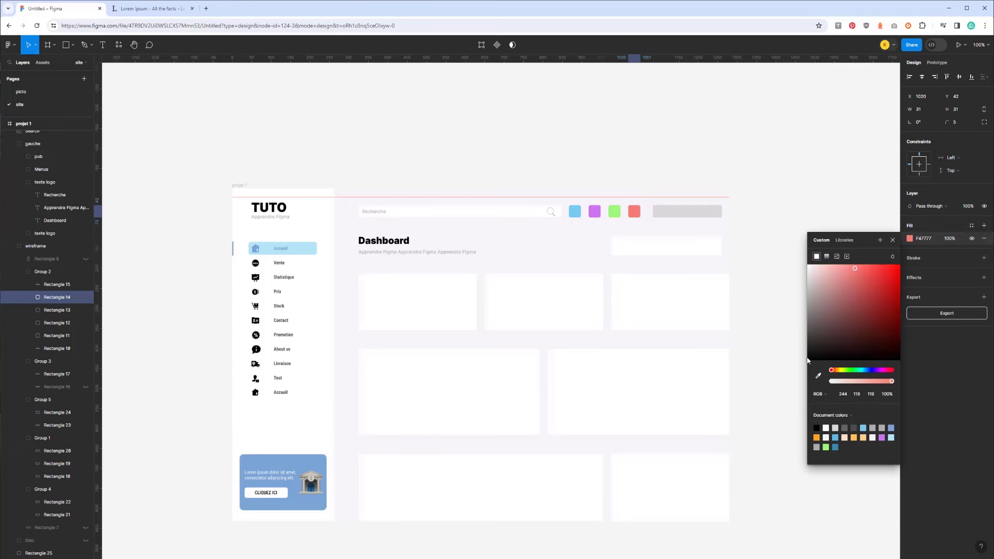
{"action": "left_click", "coordinate": [616, 213], "text": "shift"}
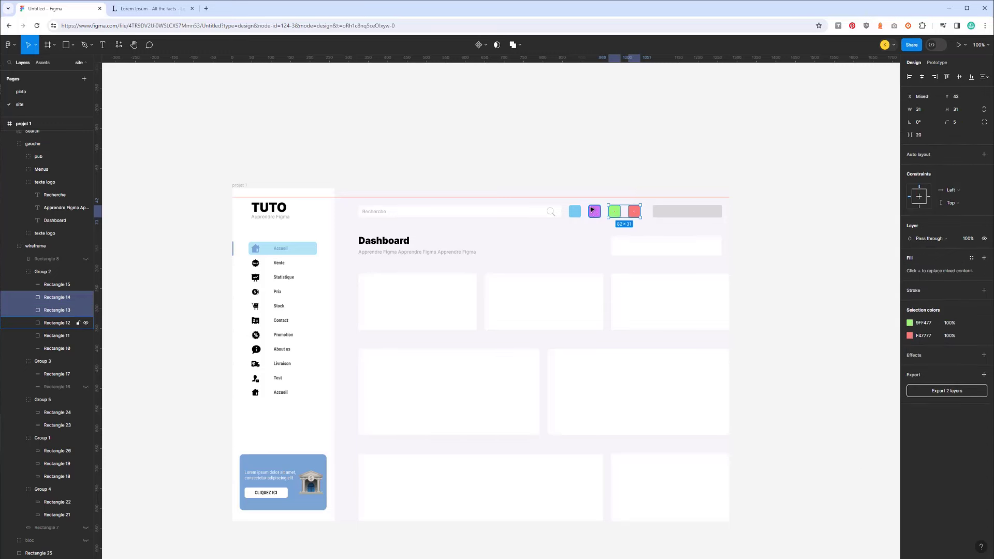
{"action": "left_click", "coordinate": [575, 211], "text": "shift"}
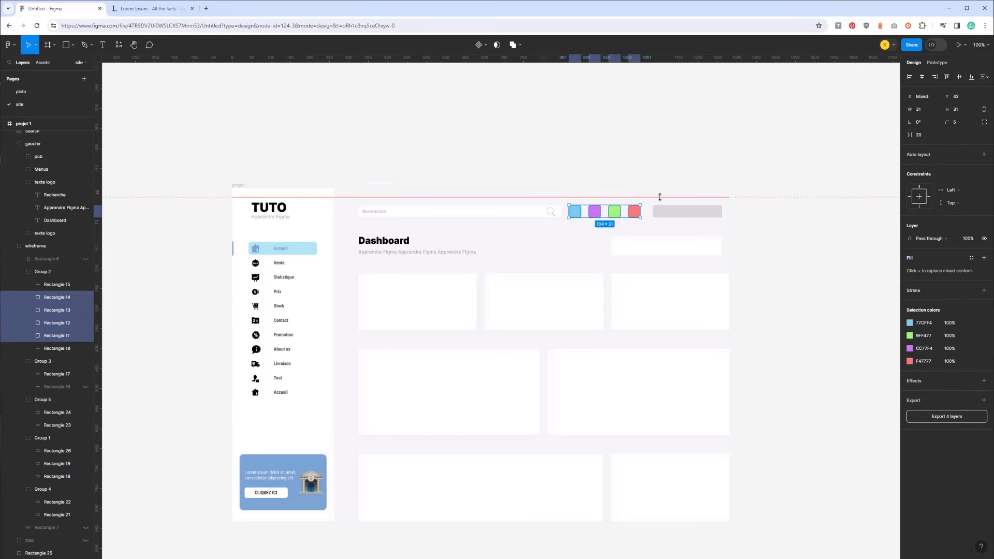
Draw a short vertical grey line right after the red header square
{"action": "left_click", "coordinate": [431, 160]}
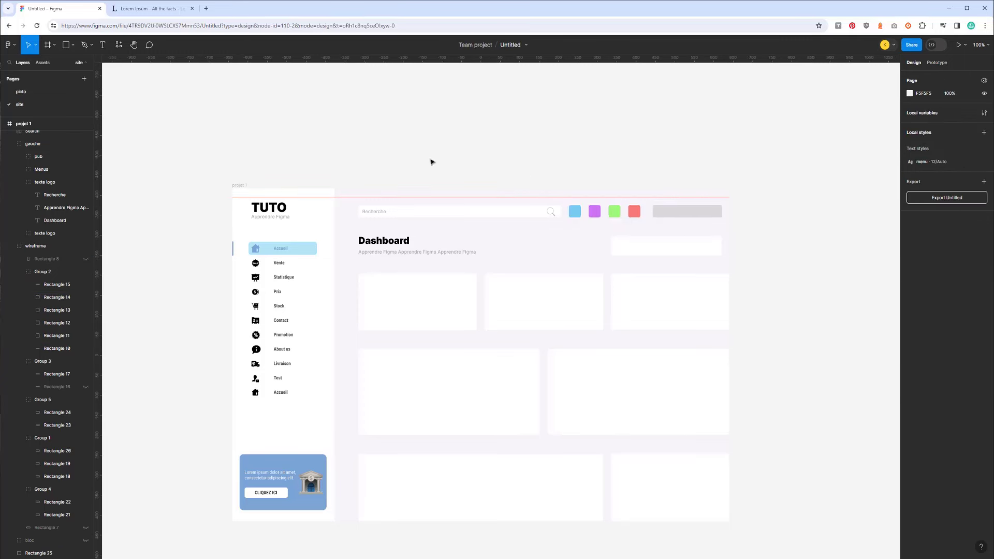
{"action": "left_click", "coordinate": [73, 45]}
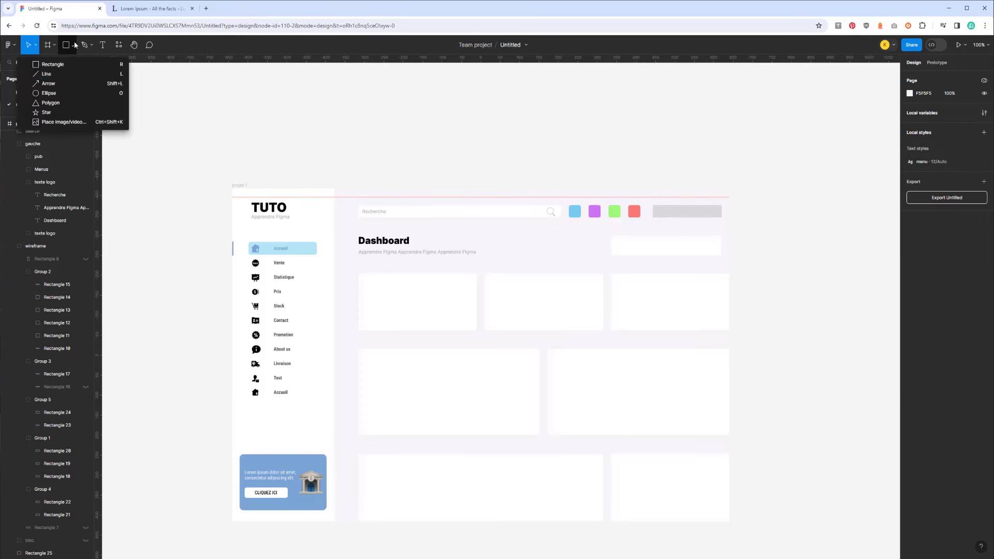
{"action": "left_click", "coordinate": [47, 71]}
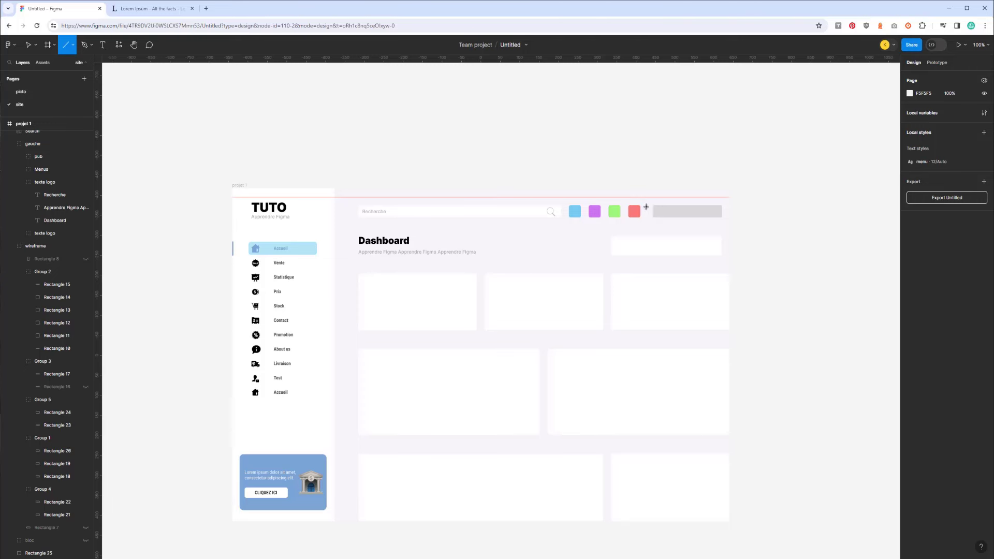
{"action": "left_click_drag", "start_coordinate": [646, 205], "coordinate": [647, 220]}
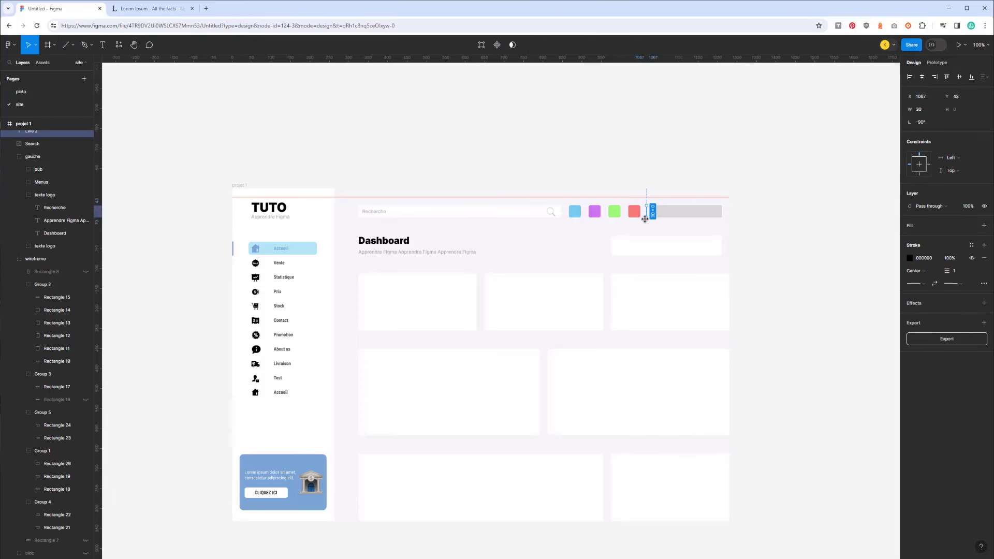
{"action": "left_click", "coordinate": [910, 258]}
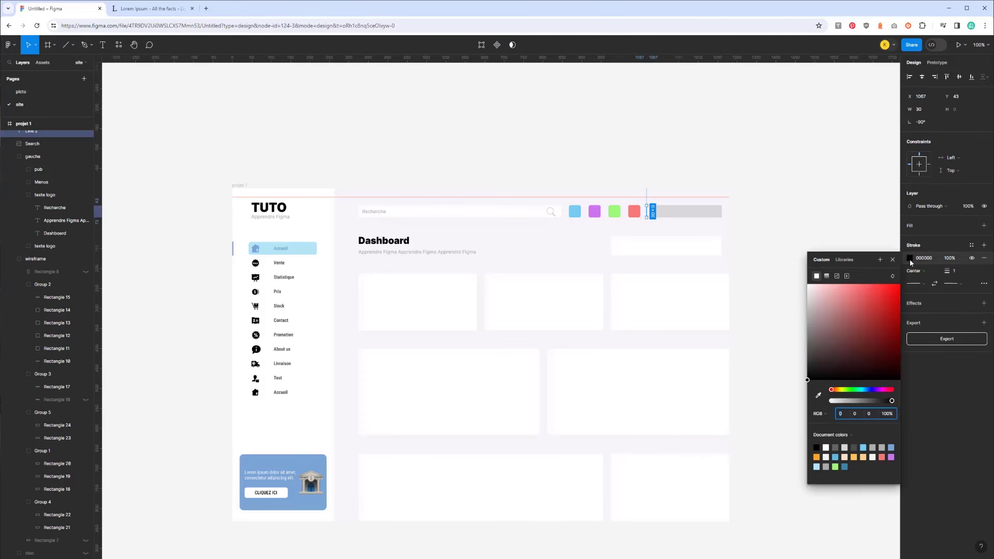
{"action": "left_click", "coordinate": [836, 447]}
{"action": "key", "text": "shift+Up"}
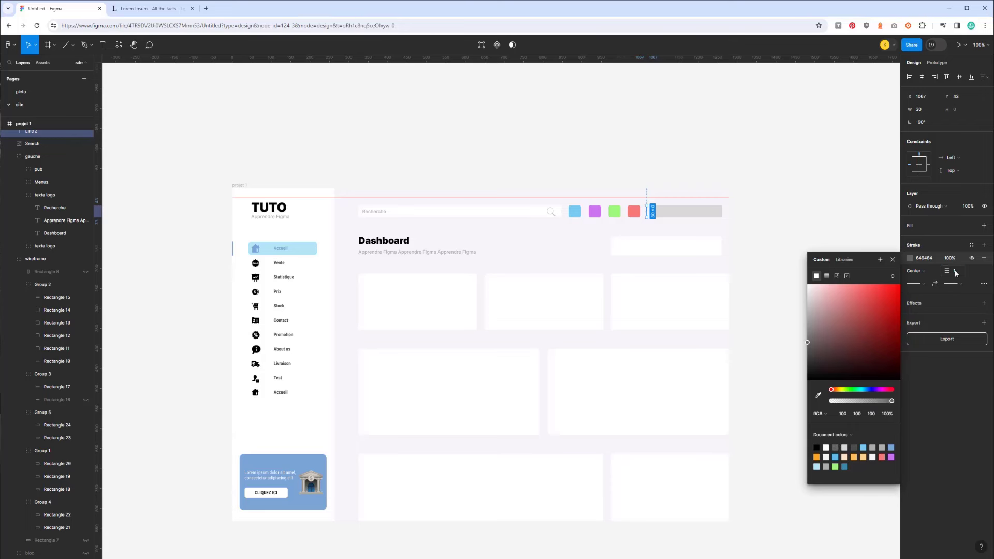
{"action": "key", "text": "shift+Down"}
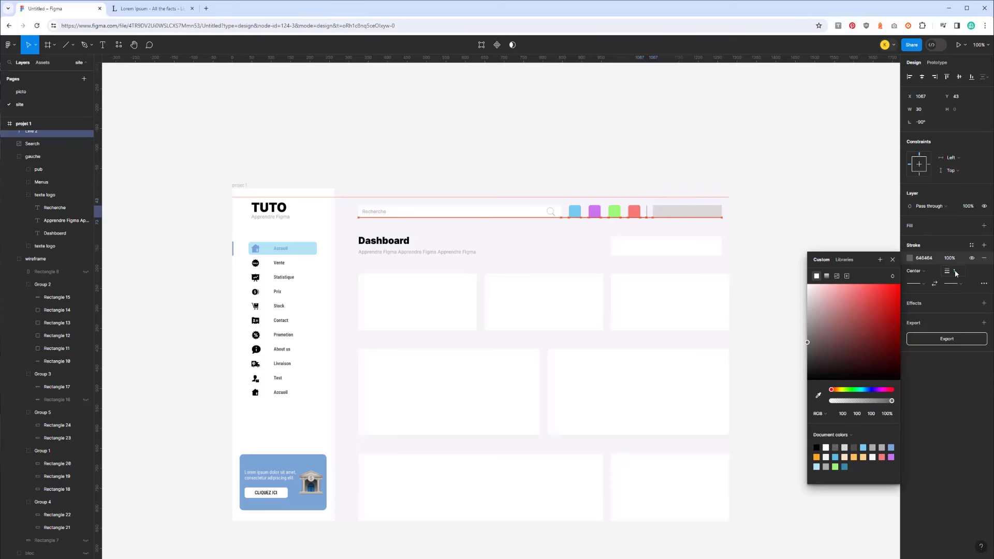
Give the divider line a 2-px stroke in light grey C2C2C2
{"action": "left_click", "coordinate": [955, 271]}
{"action": "type", "text": "2"}
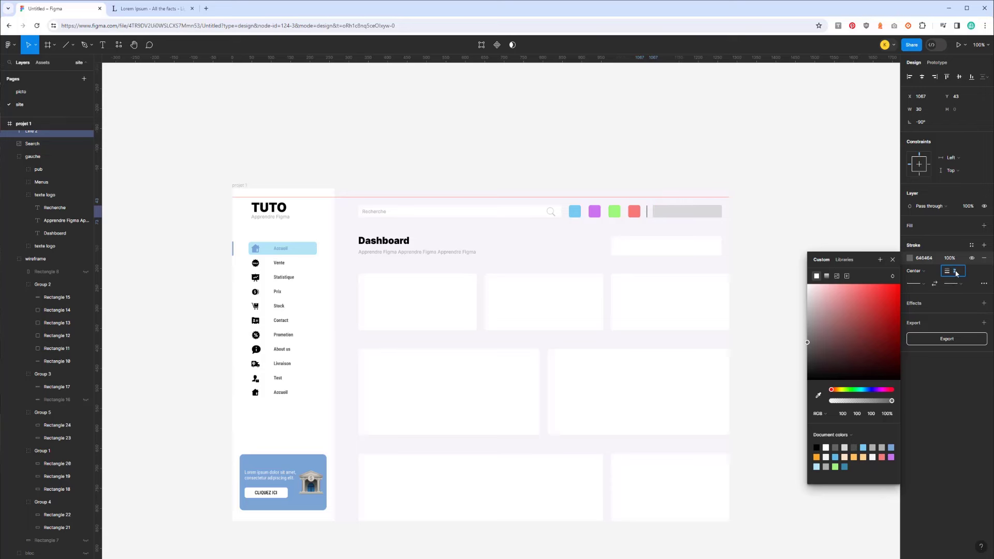
{"action": "left_click", "coordinate": [910, 258]}
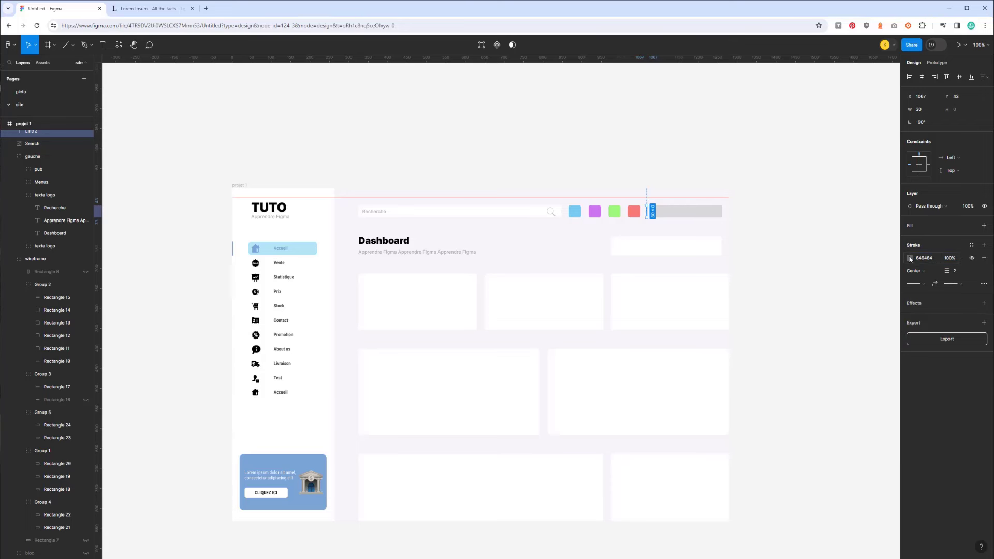
{"action": "left_click_drag", "start_coordinate": [827, 368], "coordinate": [806, 307]}
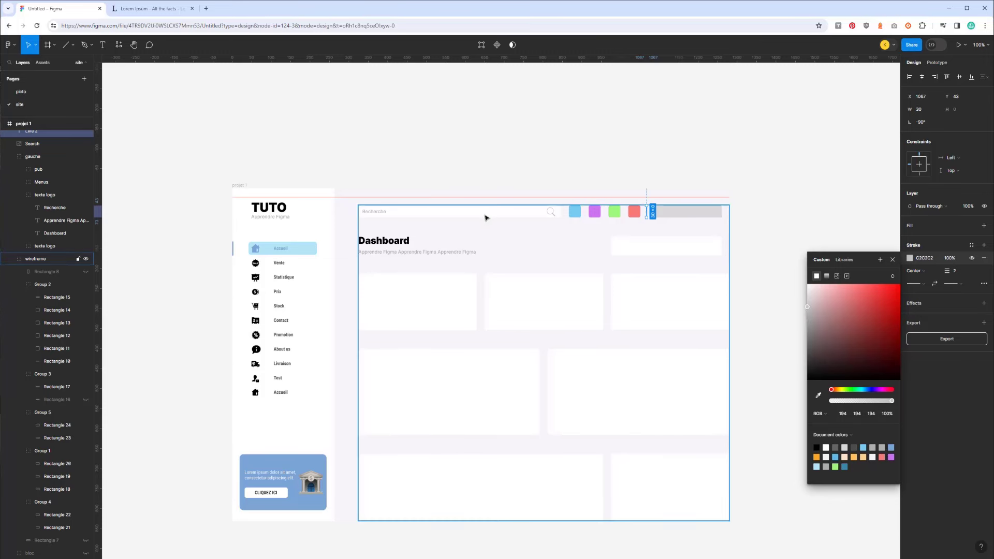
{"action": "left_click", "coordinate": [338, 244]}
Place centred copies of the sidebar's Sale icon on the coloured header squares
{"action": "left_click", "coordinate": [259, 253]}
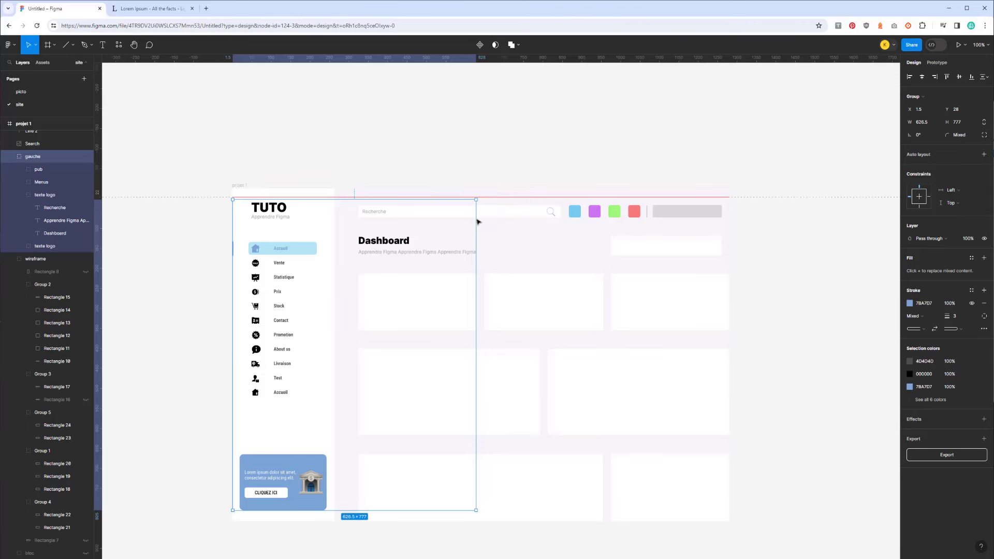
{"action": "double_click", "coordinate": [256, 264]}
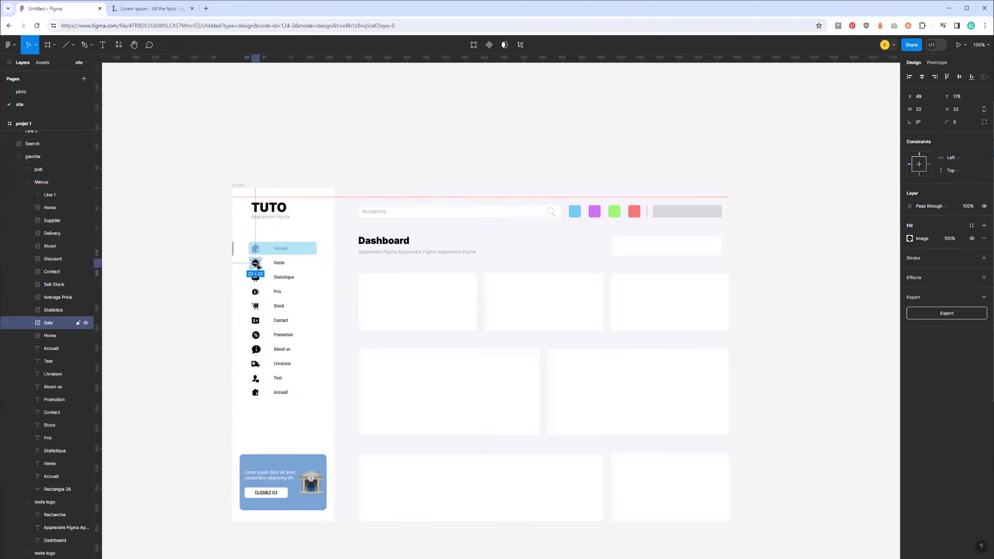
{"action": "left_click_drag", "start_coordinate": [255, 265], "coordinate": [575, 212]}
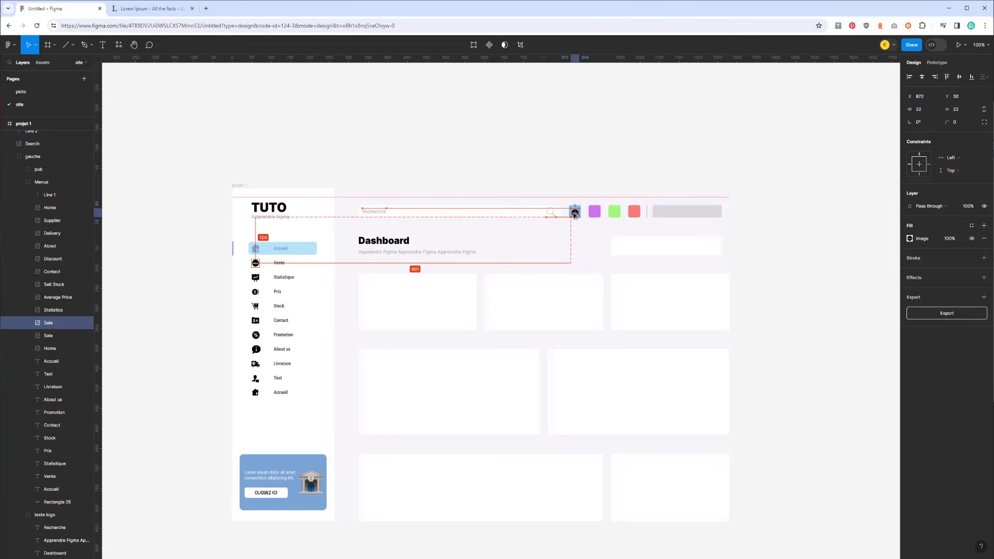
{"action": "left_click_drag", "start_coordinate": [575, 212], "coordinate": [575, 214]}
{"action": "key", "text": "Up"}
{"action": "key", "text": "Up"}
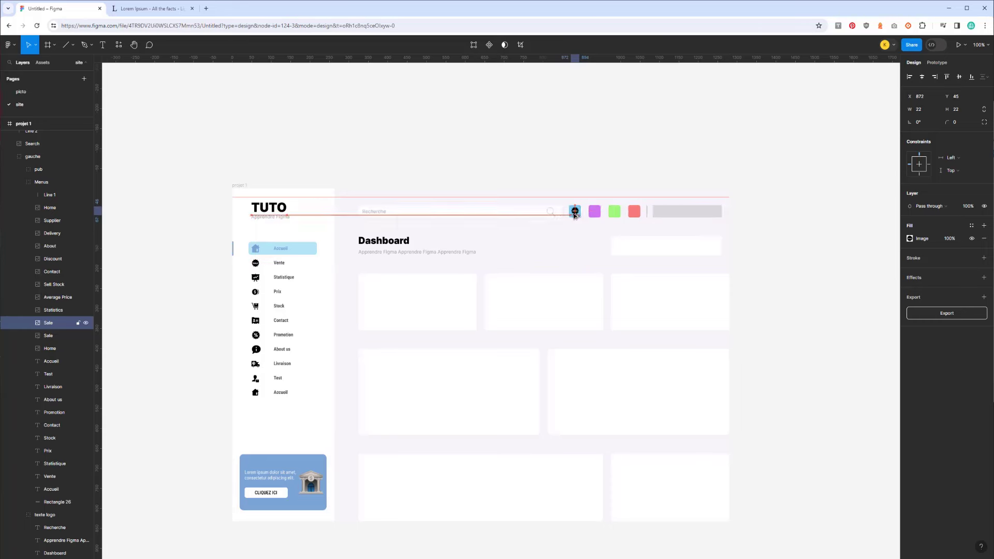
{"action": "key", "text": "Up"}
{"action": "left_click_drag", "start_coordinate": [574, 215], "coordinate": [635, 212]}
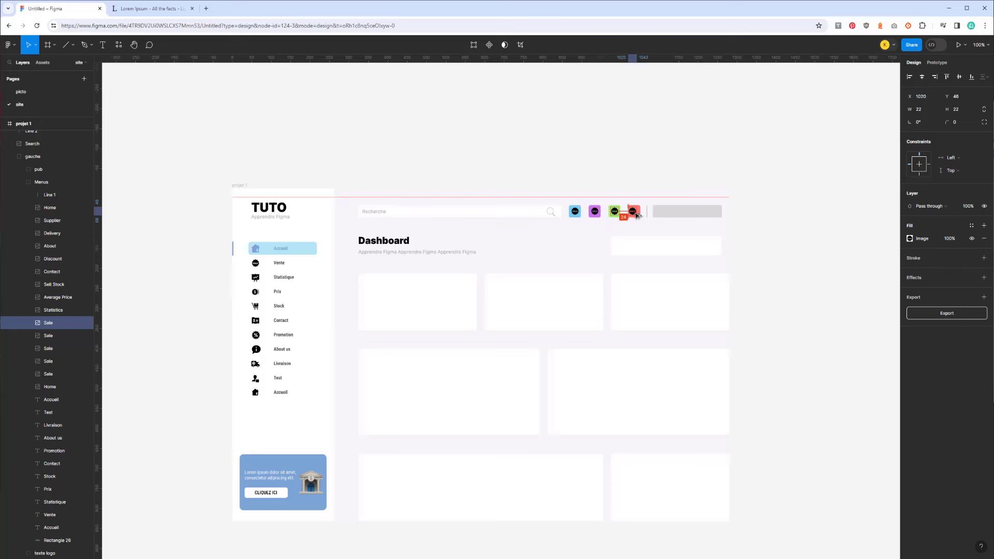
{"action": "left_click", "coordinate": [575, 214]}
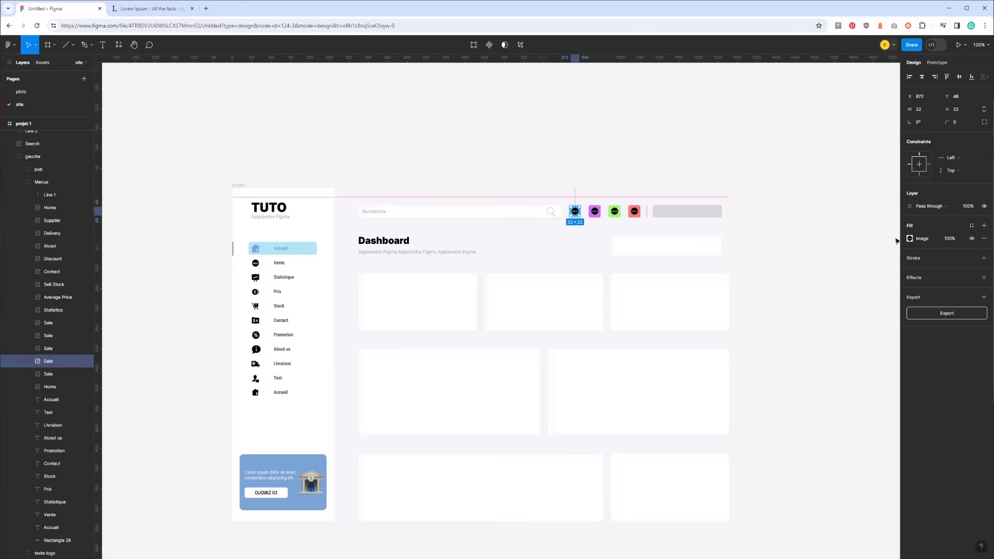
{"action": "left_click", "coordinate": [930, 241]}
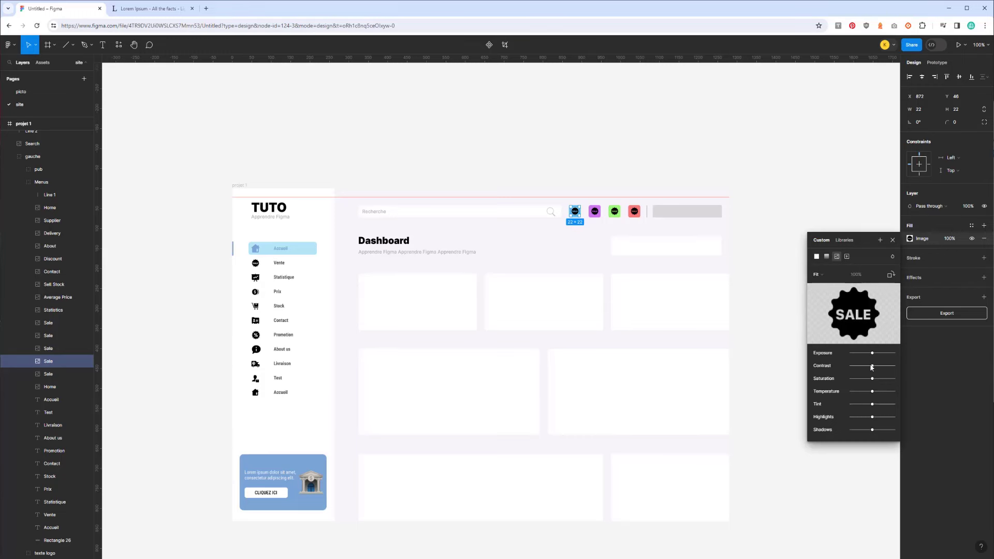
Reset the Sale icon image's contrast and set its image fill blend to Overlay
{"action": "left_click_drag", "start_coordinate": [861, 368], "coordinate": [873, 366]}
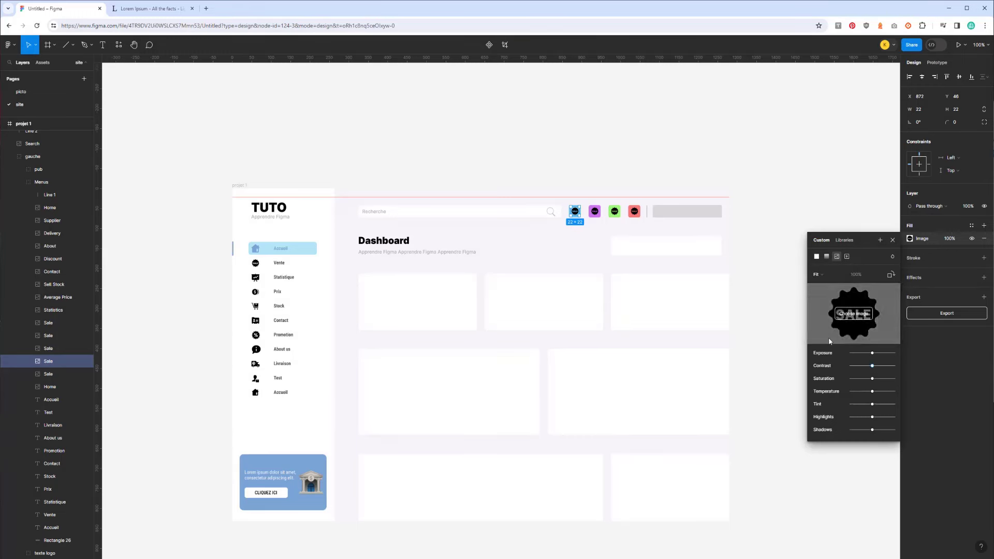
{"action": "left_click", "coordinate": [894, 257]}
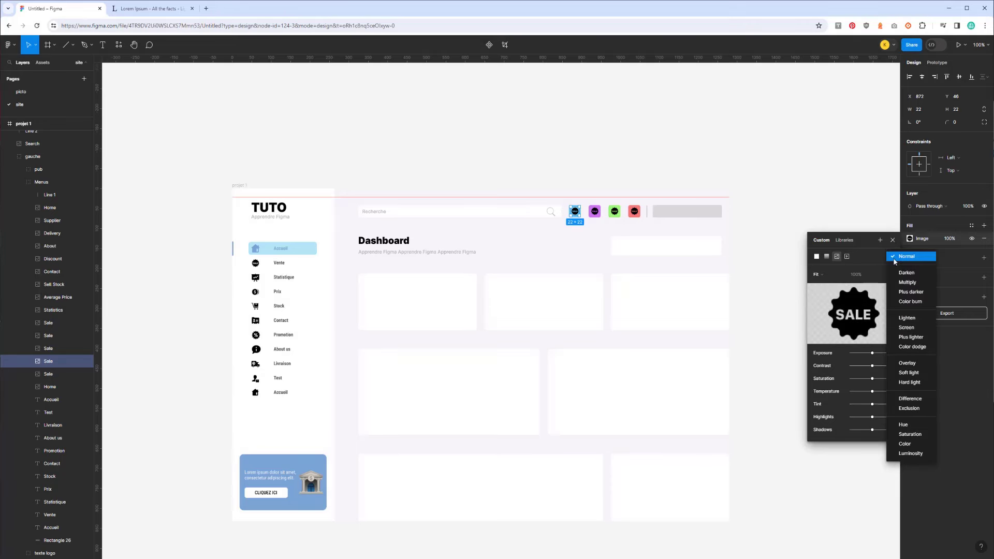
{"action": "left_click", "coordinate": [905, 364]}
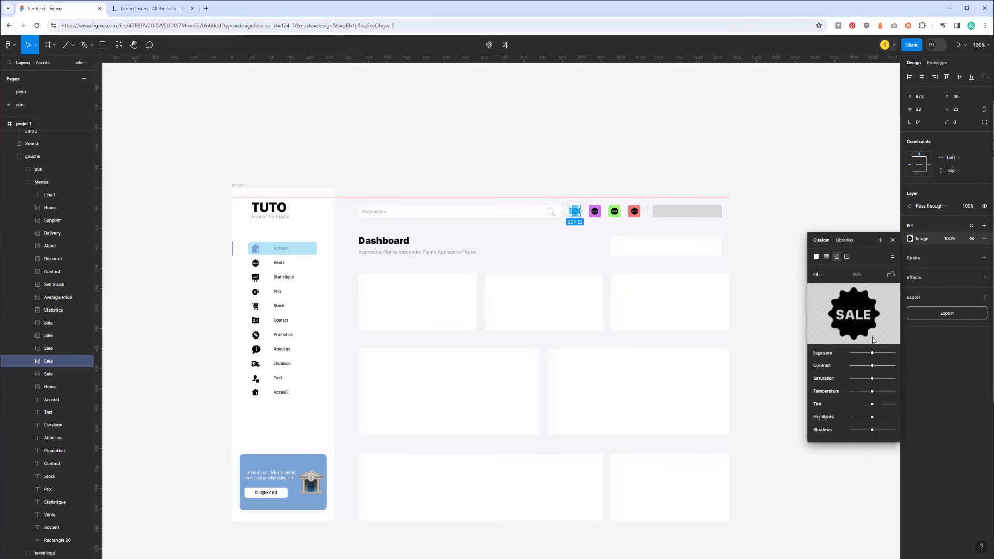
Set the purple, green and red header icons' layer blend mode to Overlay
{"action": "left_click", "coordinate": [594, 211]}
{"action": "left_click", "coordinate": [634, 212], "text": "shift"}
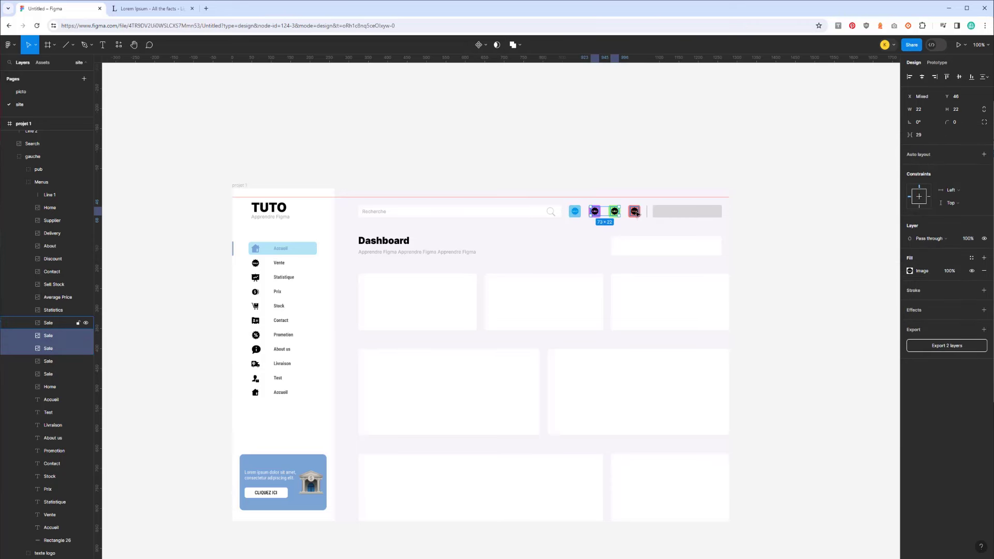
{"action": "left_click", "coordinate": [929, 237]}
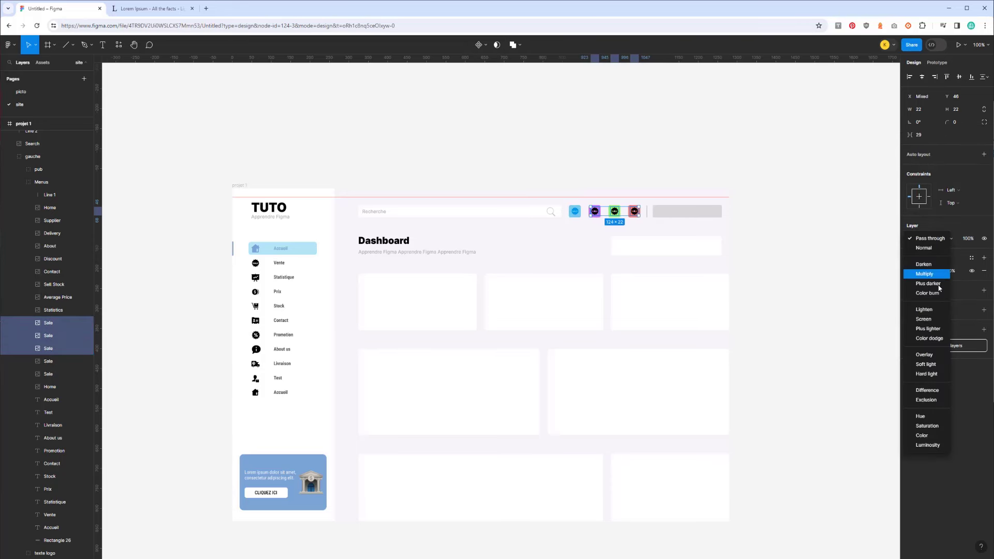
{"action": "left_click", "coordinate": [927, 355]}
{"action": "left_click", "coordinate": [823, 282]}
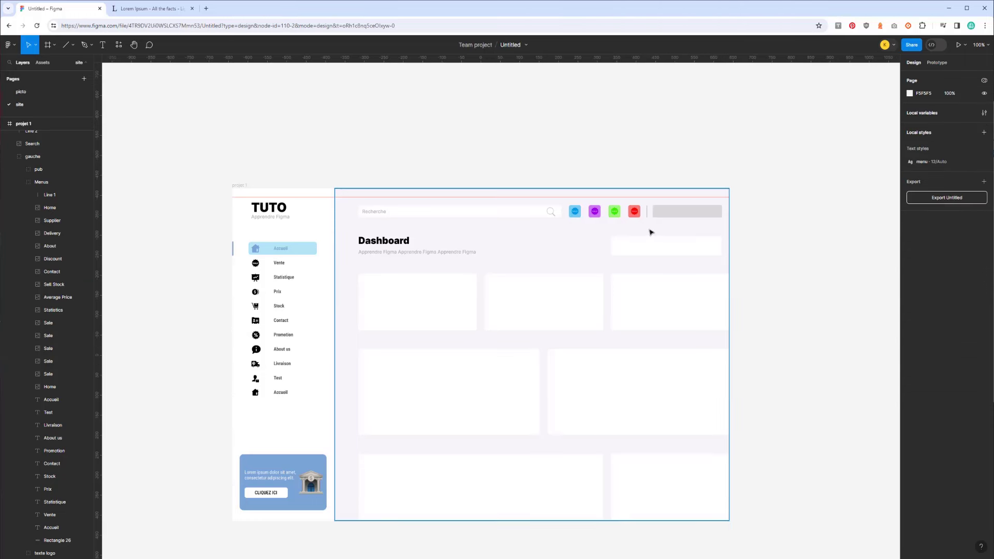
Copy the Recherche text into the grey header box and retype it as a 'Bonjour Olivier' greeting
{"action": "left_click", "coordinate": [678, 220]}
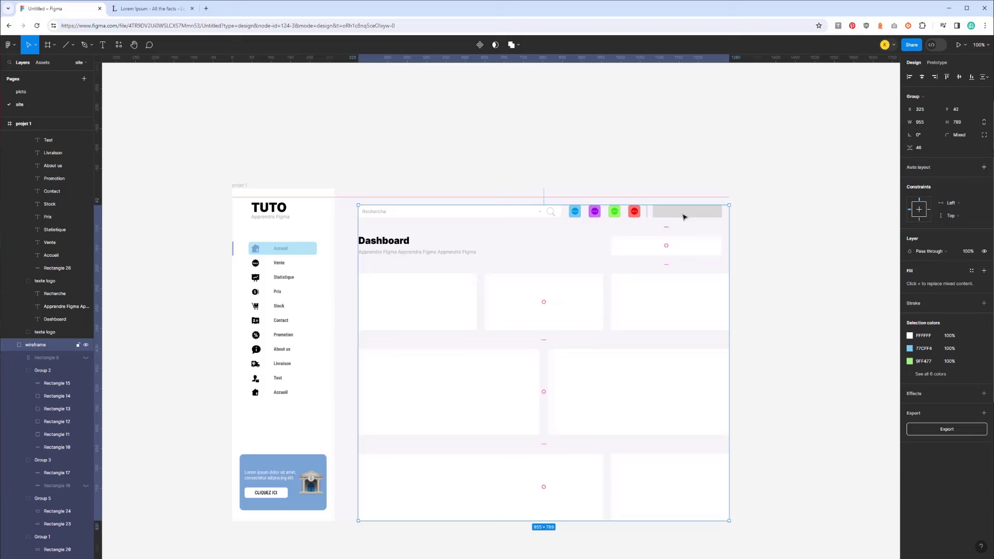
{"action": "left_click", "coordinate": [91, 45]}
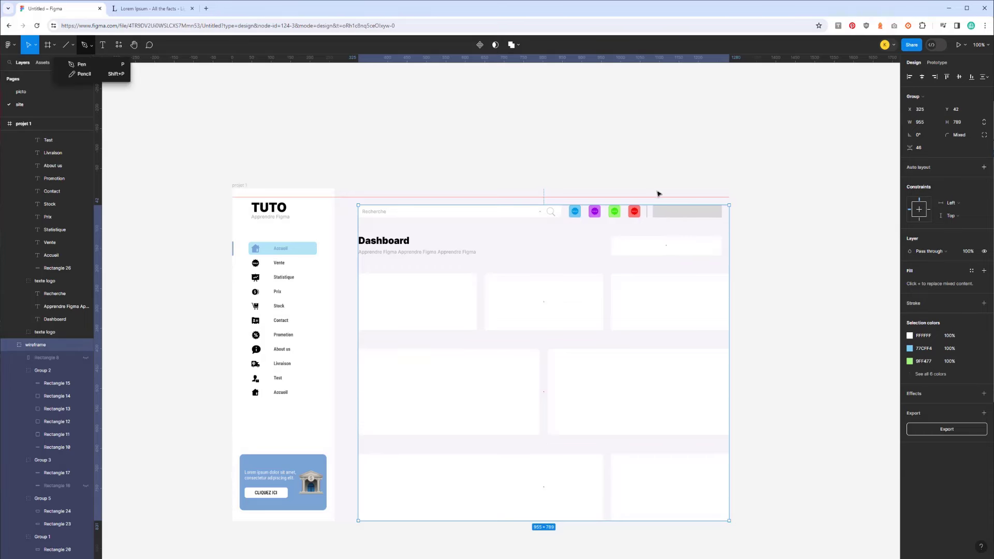
{"action": "left_click", "coordinate": [383, 215]}
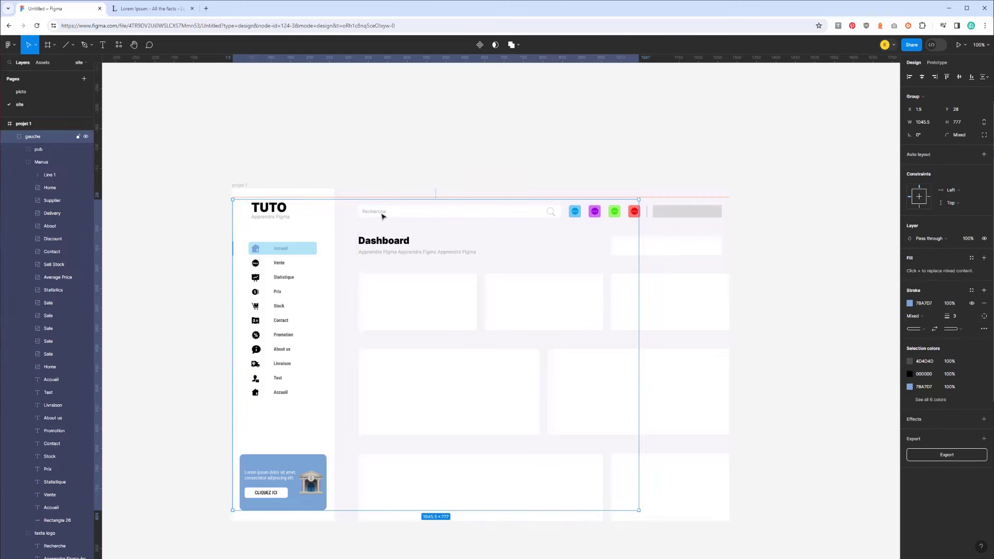
{"action": "double_click", "coordinate": [379, 214]}
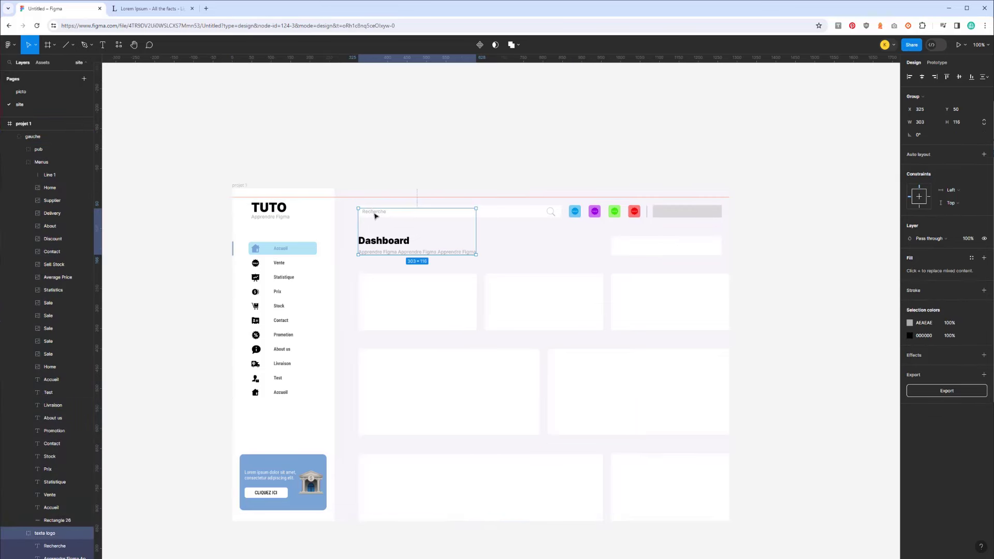
{"action": "double_click", "coordinate": [371, 211]}
{"action": "left_click_drag", "start_coordinate": [371, 211], "coordinate": [670, 213]}
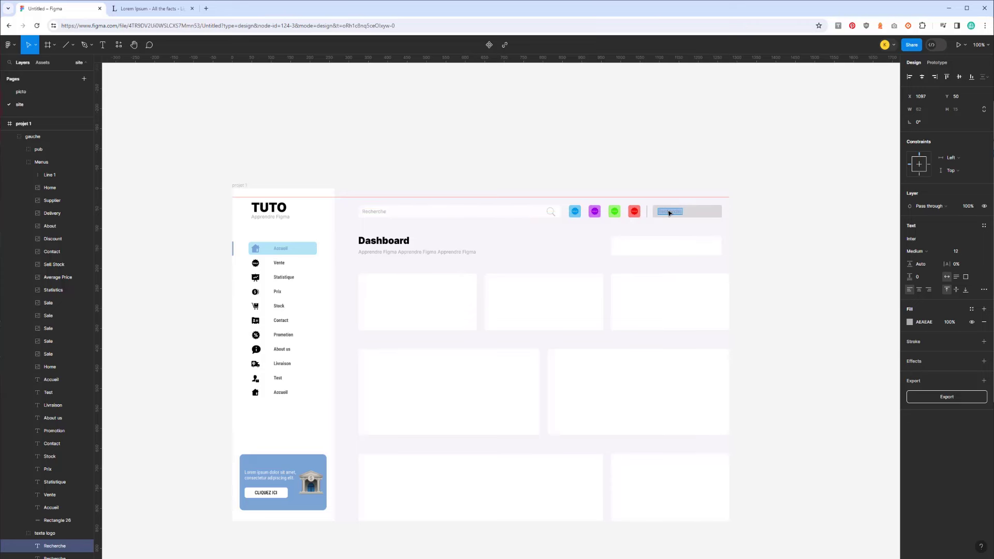
{"action": "type", "text": "Bonjour Olivier"}
Make the greeting Bold and the name Black weight with fill #444444
{"action": "left_click", "coordinate": [932, 251]}
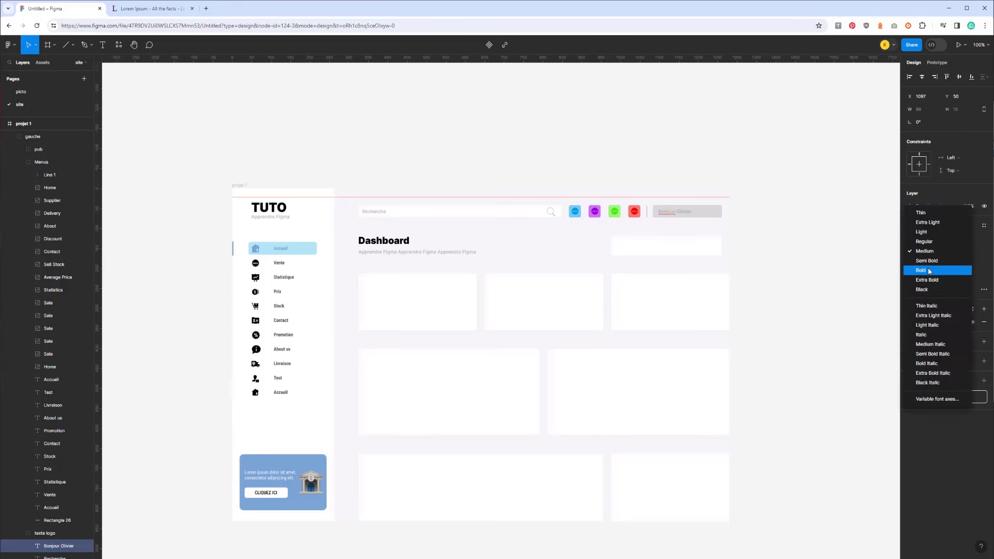
{"action": "left_click", "coordinate": [929, 271]}
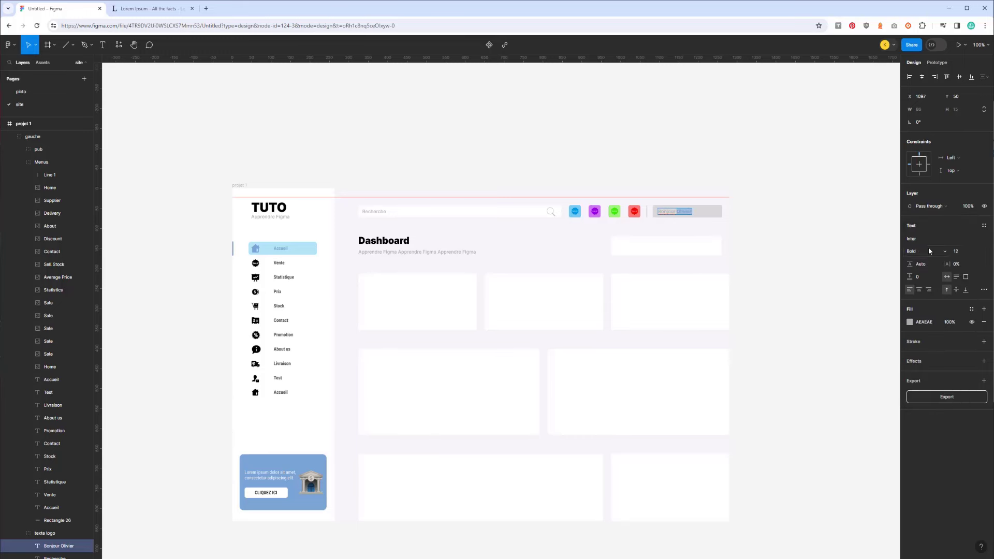
{"action": "left_click", "coordinate": [929, 251]}
{"action": "left_click", "coordinate": [926, 275]}
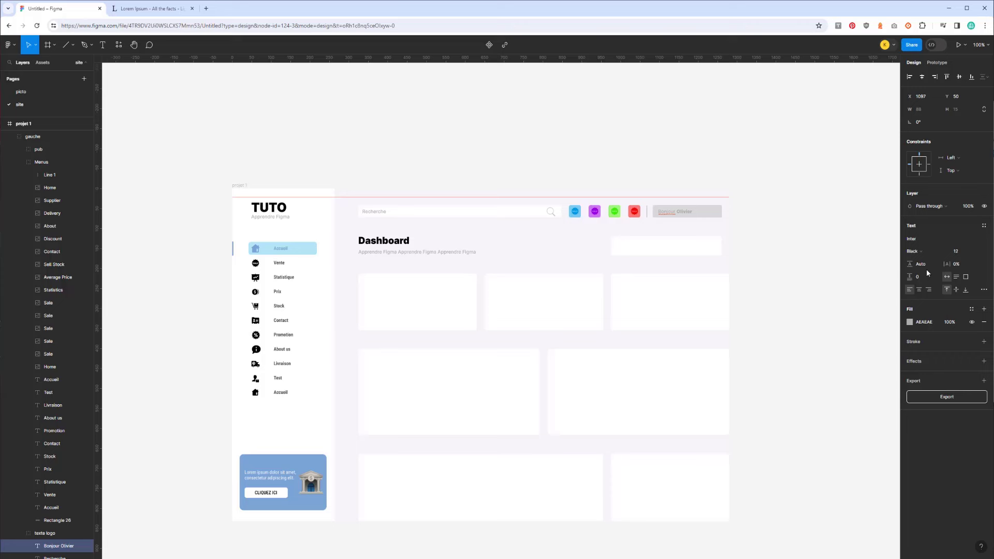
{"action": "left_click", "coordinate": [910, 322]}
{"action": "left_click_drag", "start_coordinate": [880, 357], "coordinate": [805, 418]}
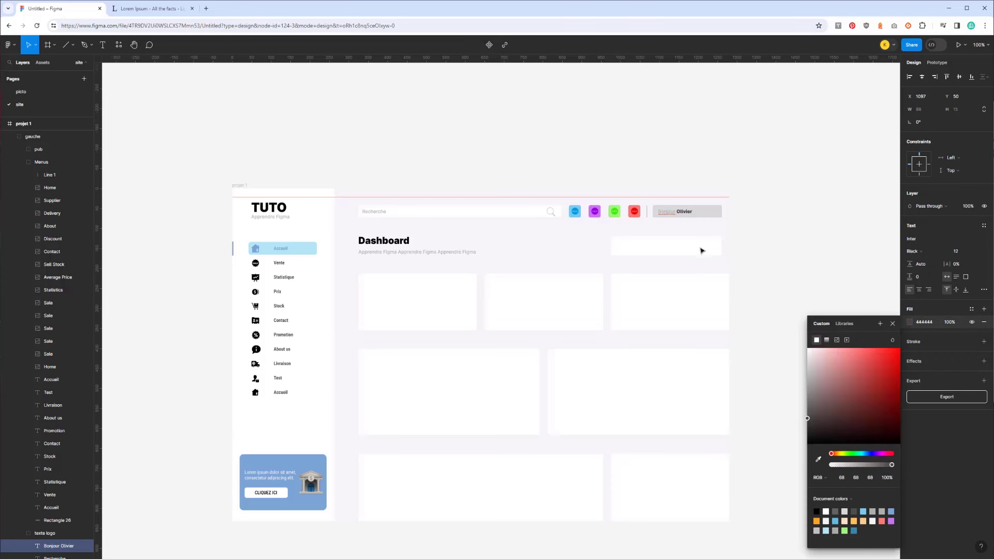
{"action": "double_click", "coordinate": [678, 214]}
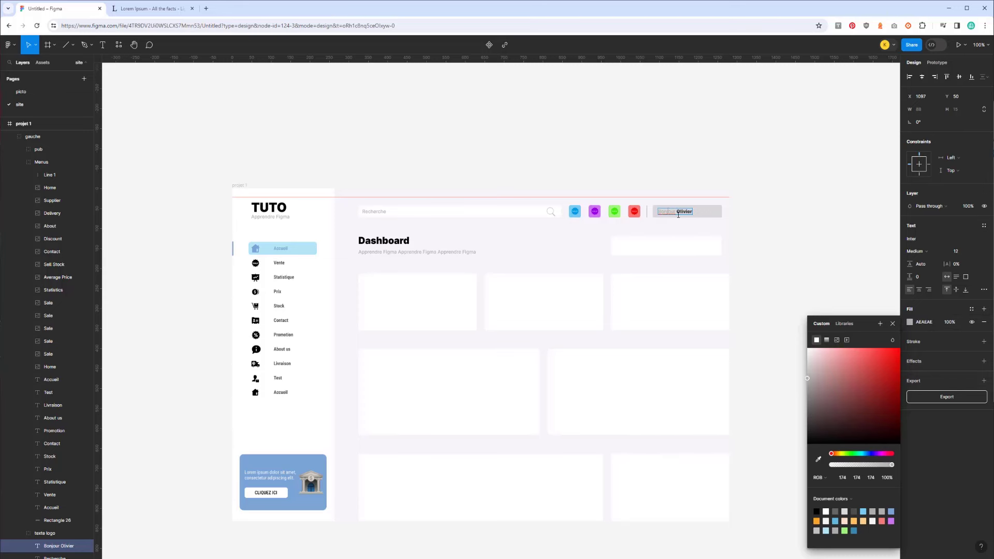
{"action": "left_click", "coordinate": [704, 217]}
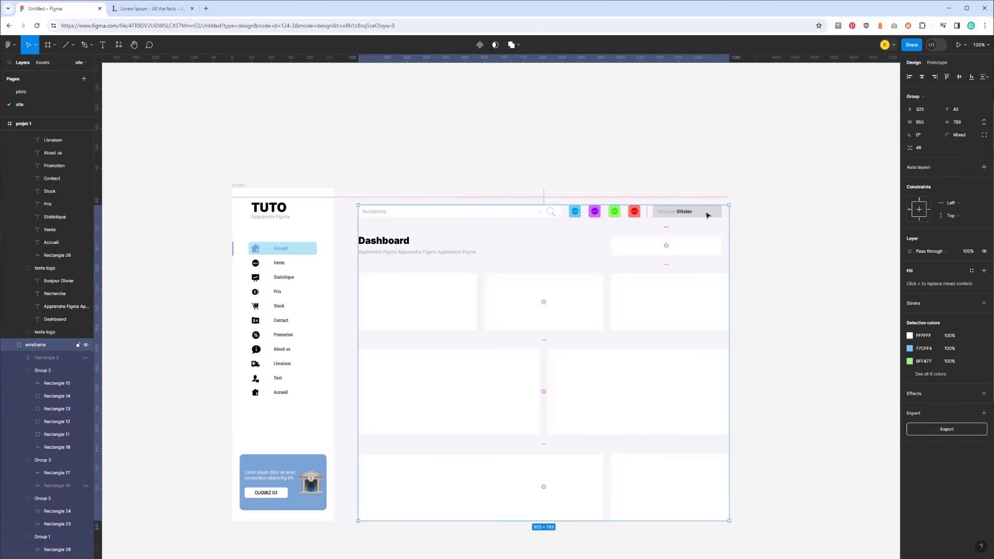
{"action": "double_click", "coordinate": [705, 217]}
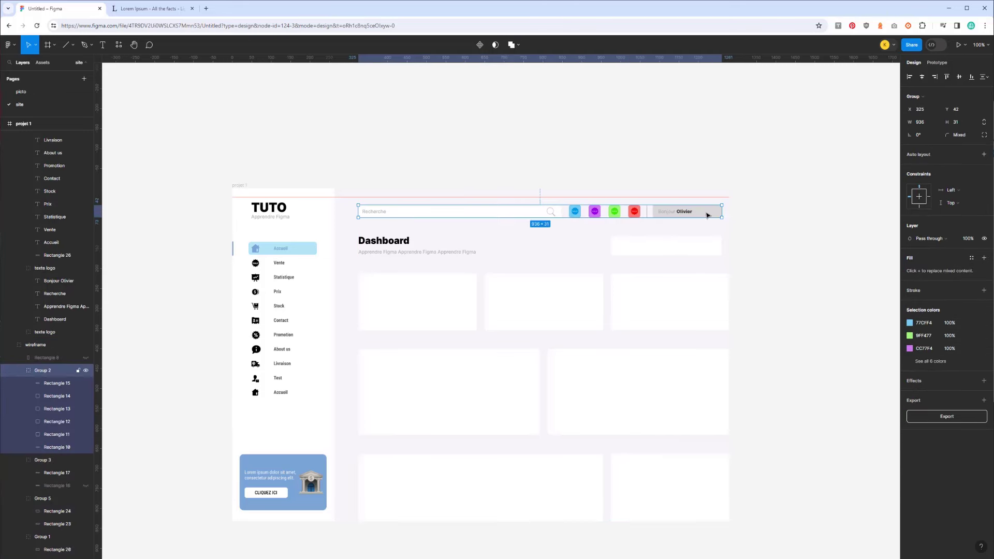
Draw a small grey circle beside the greeting, restoring it after an accidental delete
{"action": "left_click", "coordinate": [91, 45]}
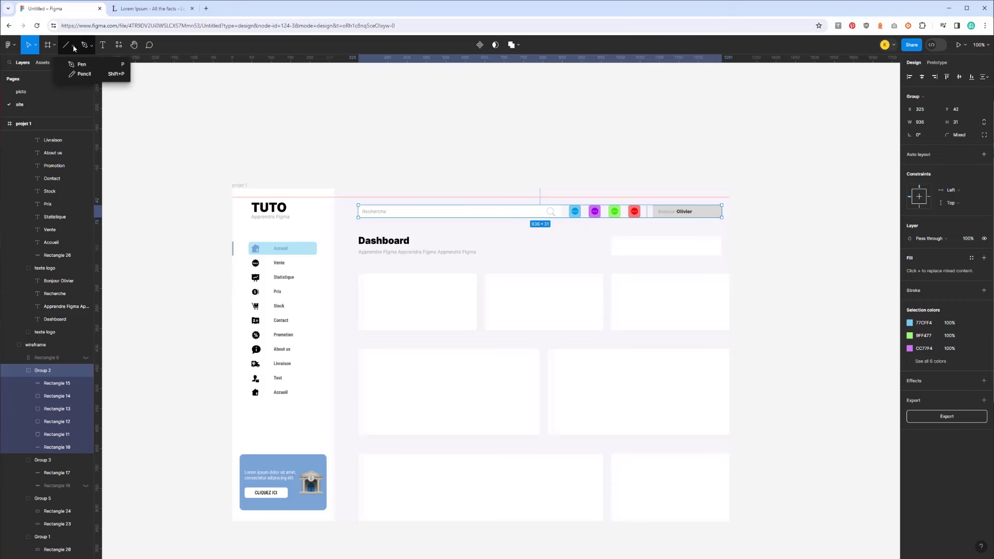
{"action": "left_click", "coordinate": [73, 46]}
{"action": "left_click", "coordinate": [49, 95]}
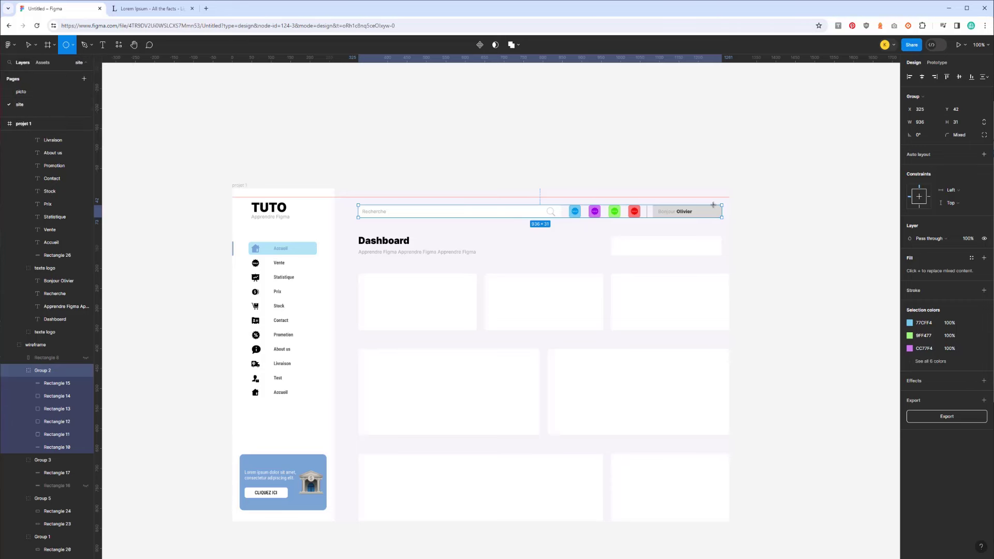
{"action": "left_click_drag", "start_coordinate": [708, 206], "coordinate": [718, 218]}
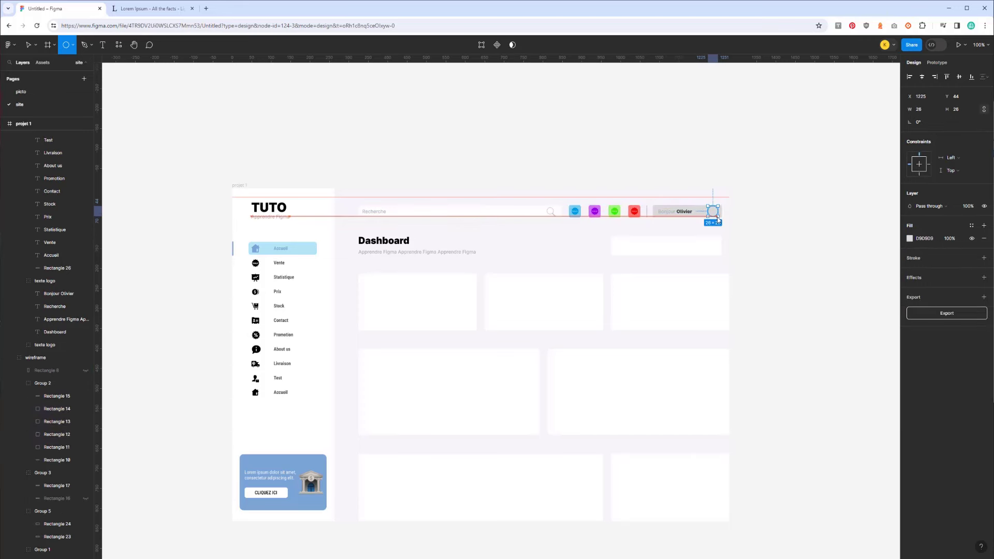
{"action": "key", "text": "Delete"}
{"action": "left_click", "coordinate": [700, 230]}
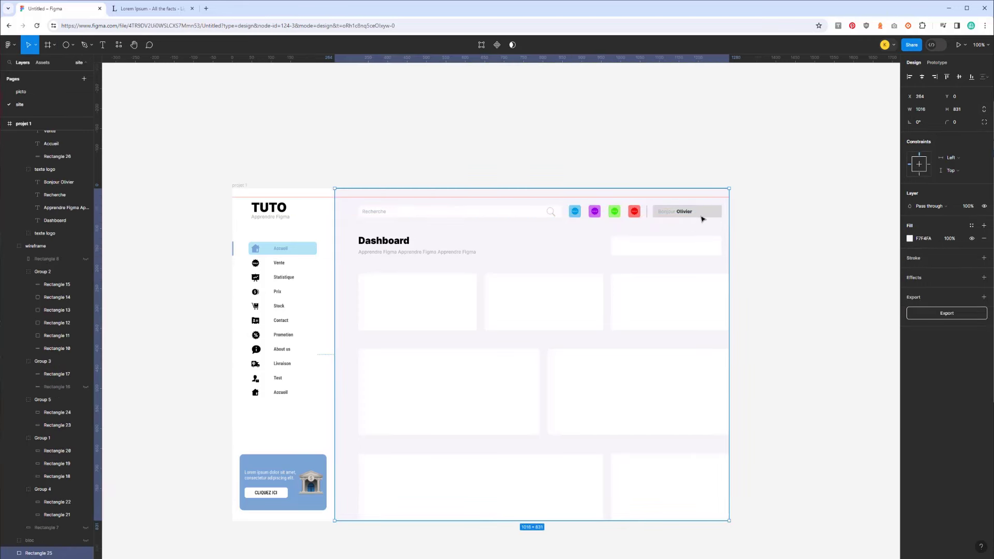
{"action": "key", "text": "ctrl+z"}
{"action": "key", "text": "ctrl+z"}
{"action": "key", "text": "ctrl+z"}
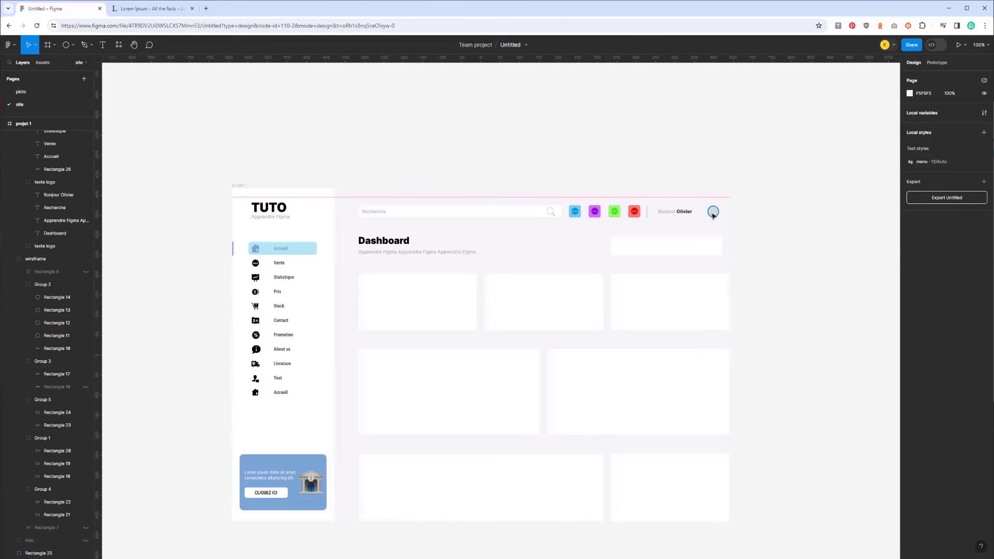
{"action": "left_click_drag", "start_coordinate": [712, 215], "coordinate": [709, 214]}
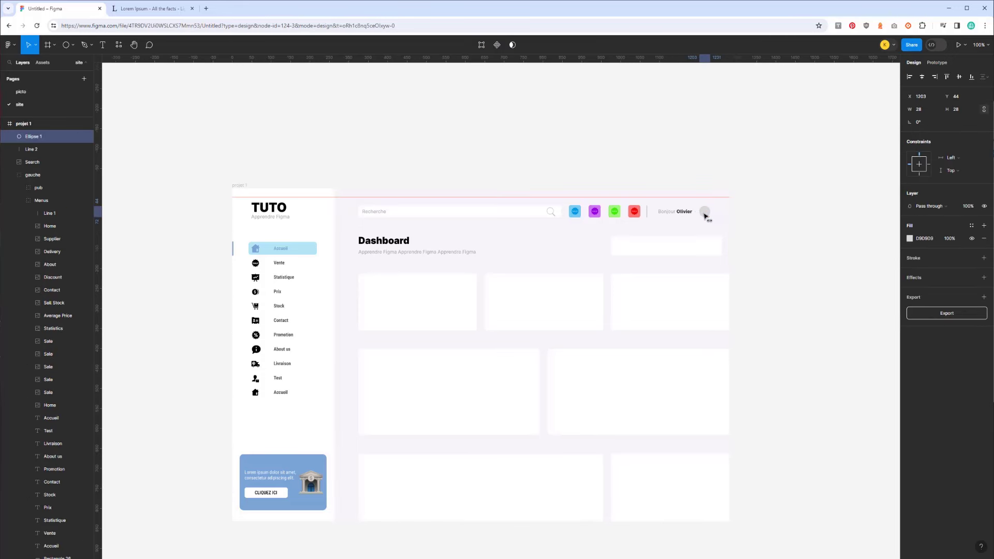
{"action": "left_click_drag", "start_coordinate": [710, 216], "coordinate": [715, 215]}
Move the greeting text right, closer to the grey circle
{"action": "left_click", "coordinate": [680, 214]}
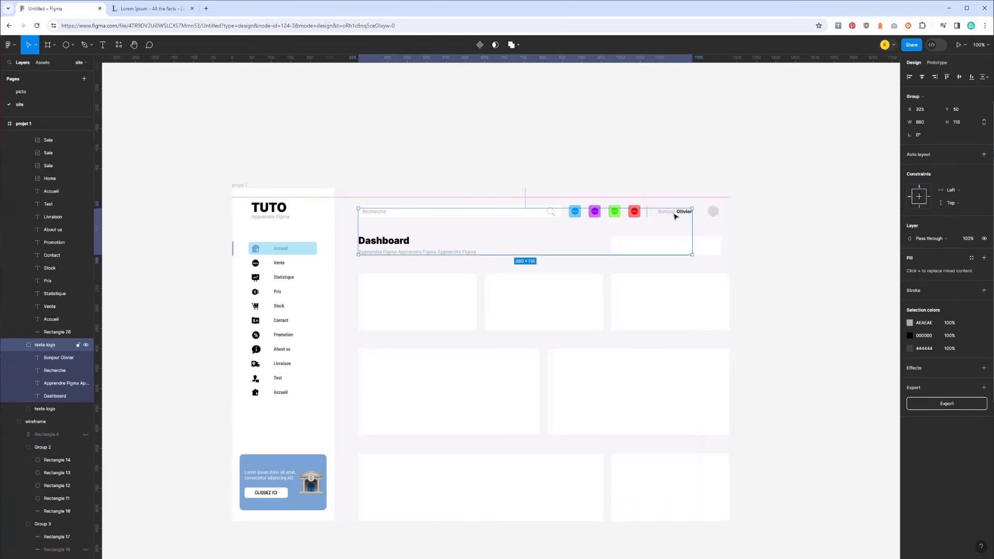
{"action": "double_click", "coordinate": [675, 216]}
{"action": "left_click_drag", "start_coordinate": [686, 216], "coordinate": [694, 216]}
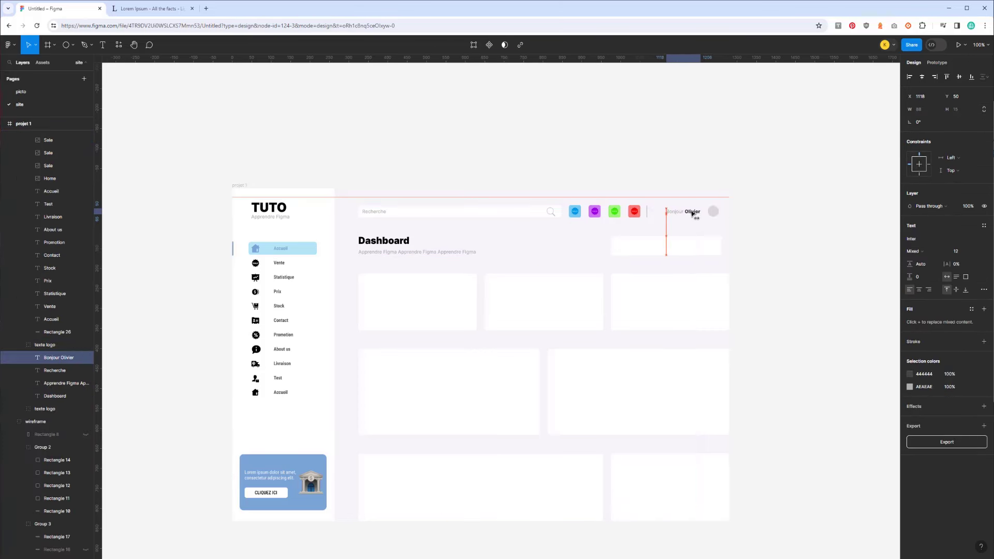
{"action": "left_click", "coordinate": [713, 212]}
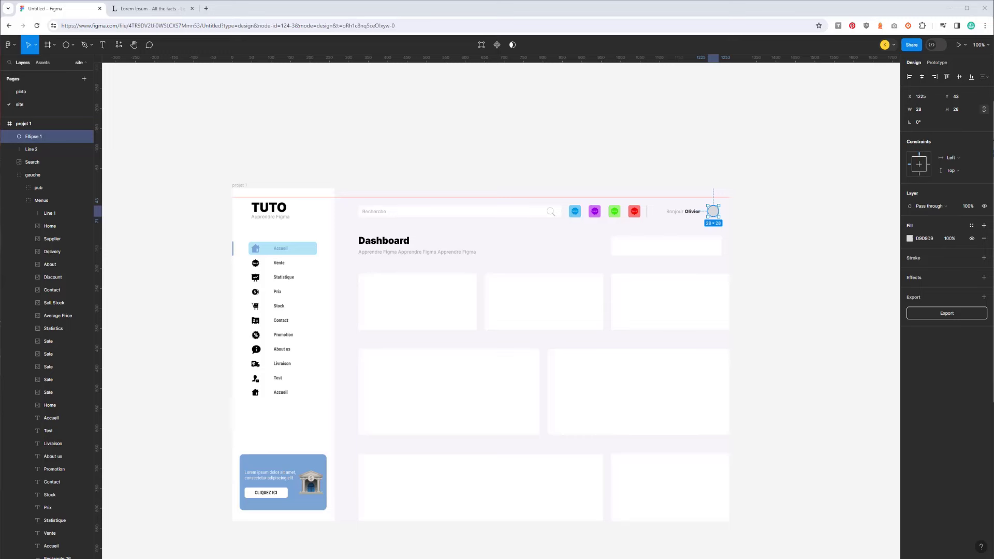
Fill the header's grey circle with a portrait photo to form a round avatar
{"action": "left_click_drag", "start_coordinate": [311, 199], "coordinate": [714, 216]}
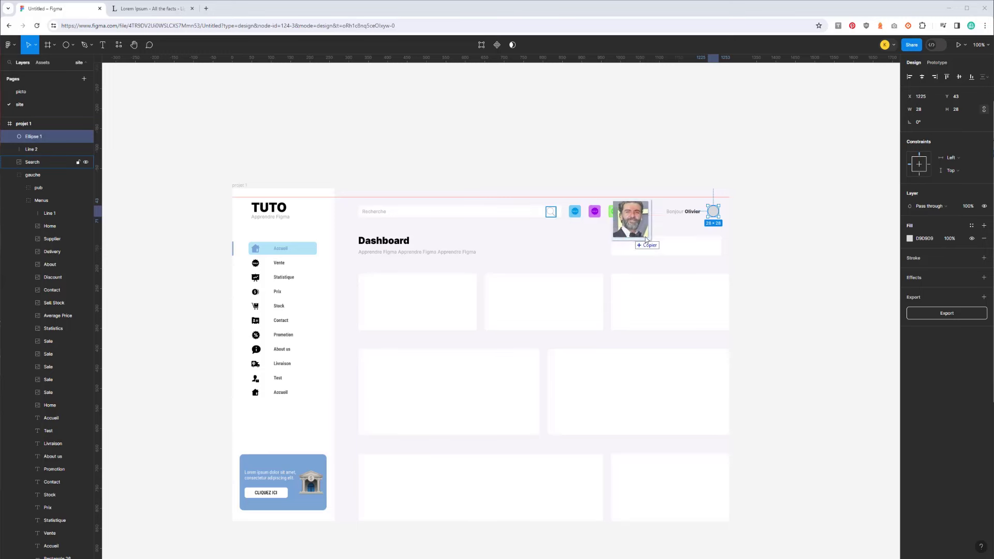
{"action": "double_click", "coordinate": [715, 220]}
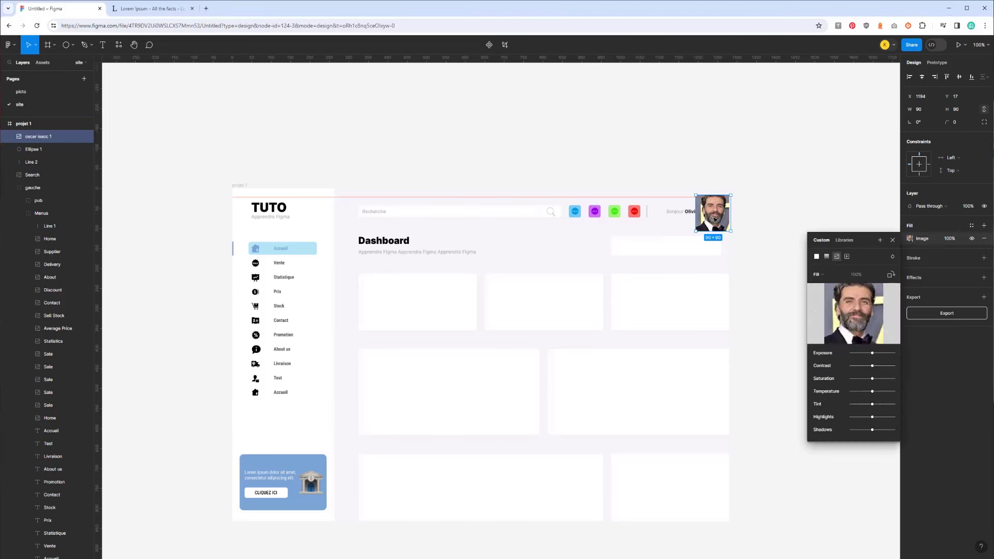
{"action": "key", "text": "Escape"}
{"action": "left_click", "coordinate": [714, 213]}
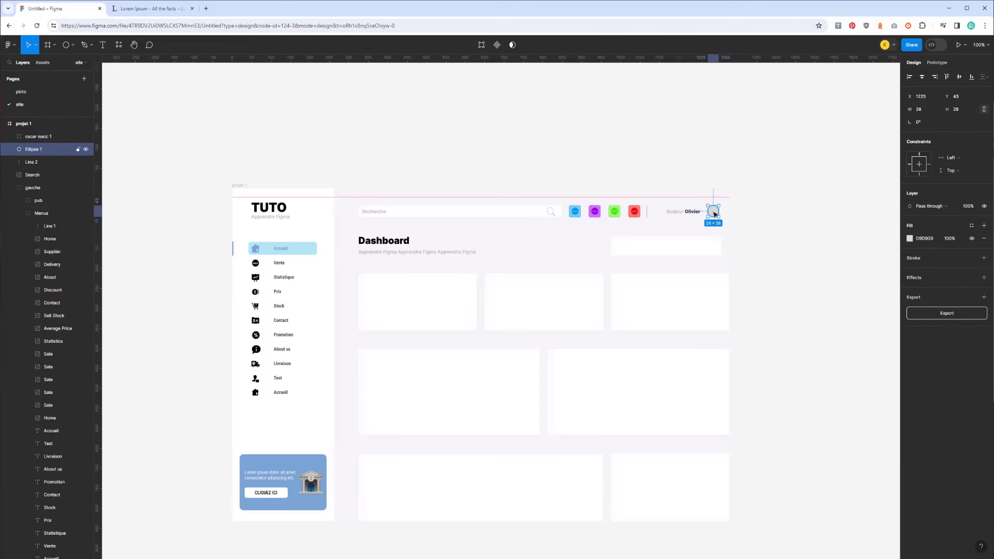
{"action": "double_click", "coordinate": [714, 212]}
{"action": "key", "text": "ctrl+v"}
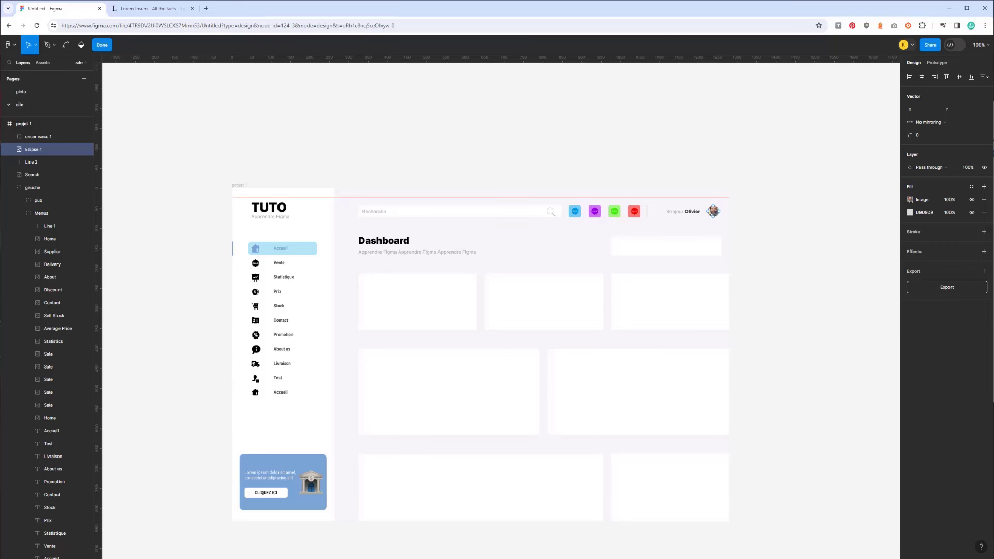
{"action": "key", "text": "Escape"}
{"action": "left_click", "coordinate": [576, 216]}
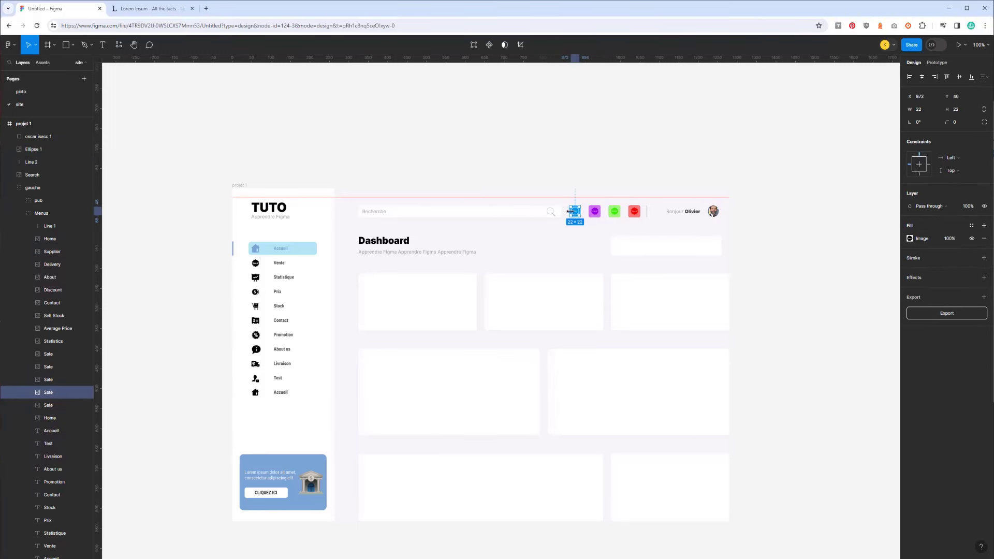
Move the four header Sale icon layers above Menus and collapse the Menus and wireframe groups
{"action": "key", "text": "shift+Return"}
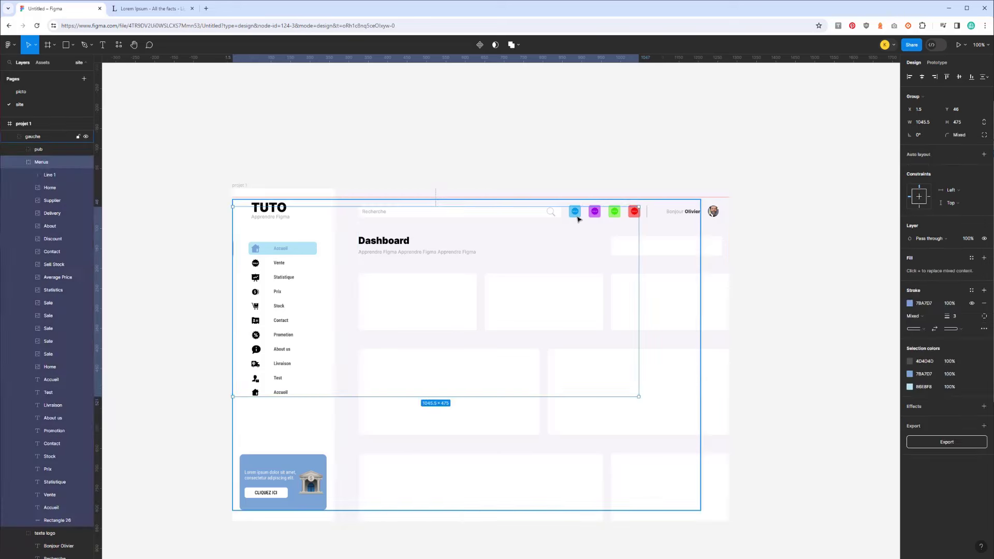
{"action": "left_click", "coordinate": [578, 217]}
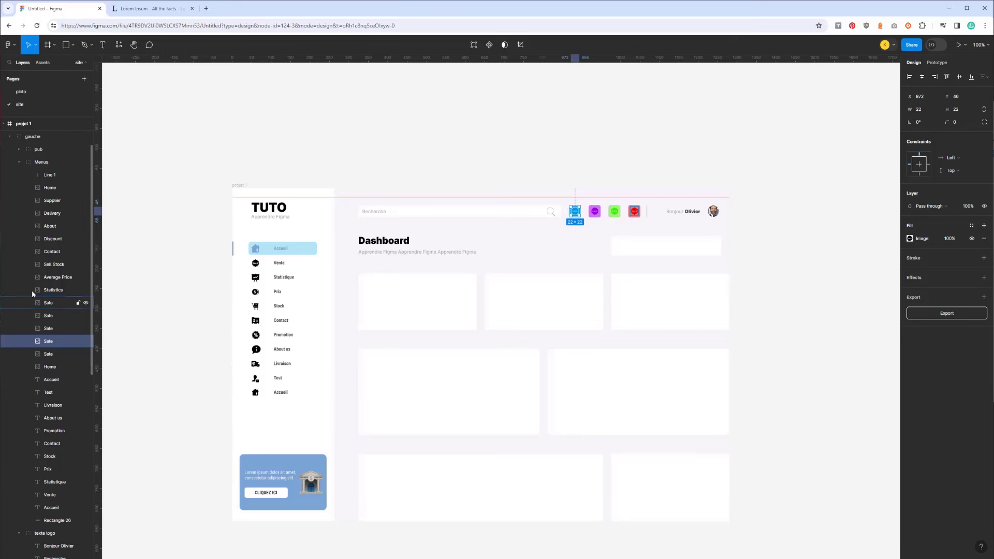
{"action": "scroll", "coordinate": [46, 208], "scroll_direction": "down", "scroll_amount": 2}
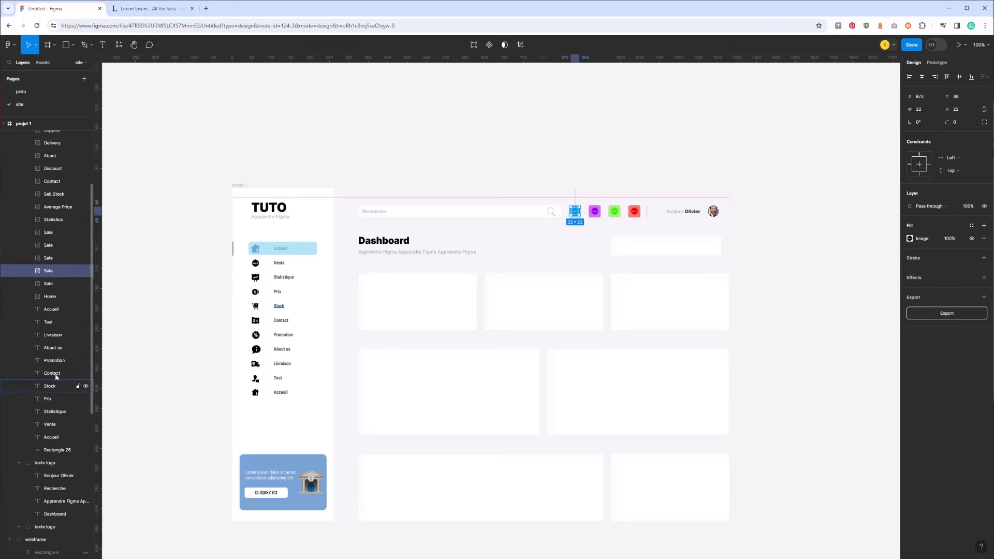
{"action": "scroll", "coordinate": [42, 221], "scroll_direction": "up", "scroll_amount": 2}
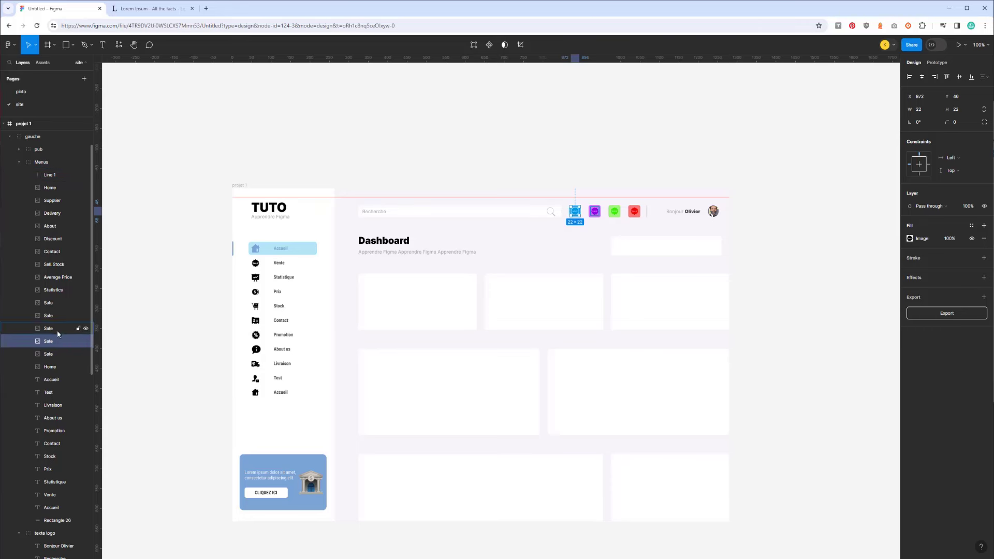
{"action": "left_click", "coordinate": [53, 317]}
{"action": "left_click", "coordinate": [49, 303], "text": "shift"}
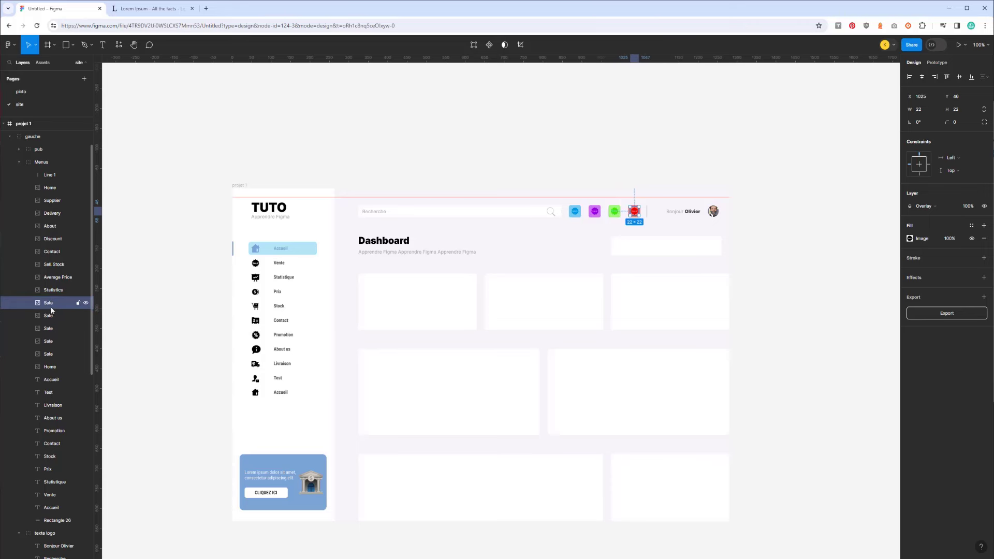
{"action": "left_click", "coordinate": [47, 354], "text": "shift"}
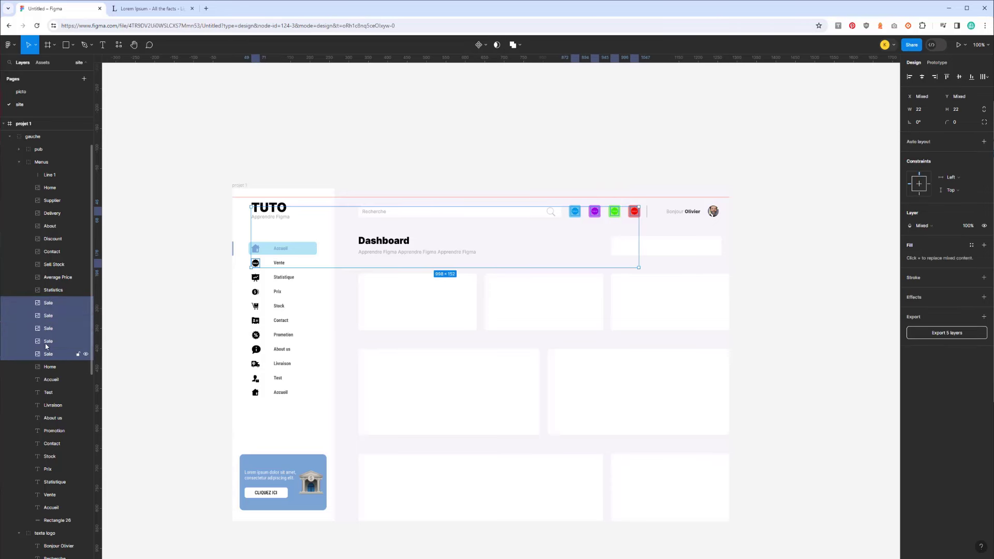
{"action": "left_click", "coordinate": [46, 346]}
{"action": "left_click", "coordinate": [48, 303], "text": "shift"}
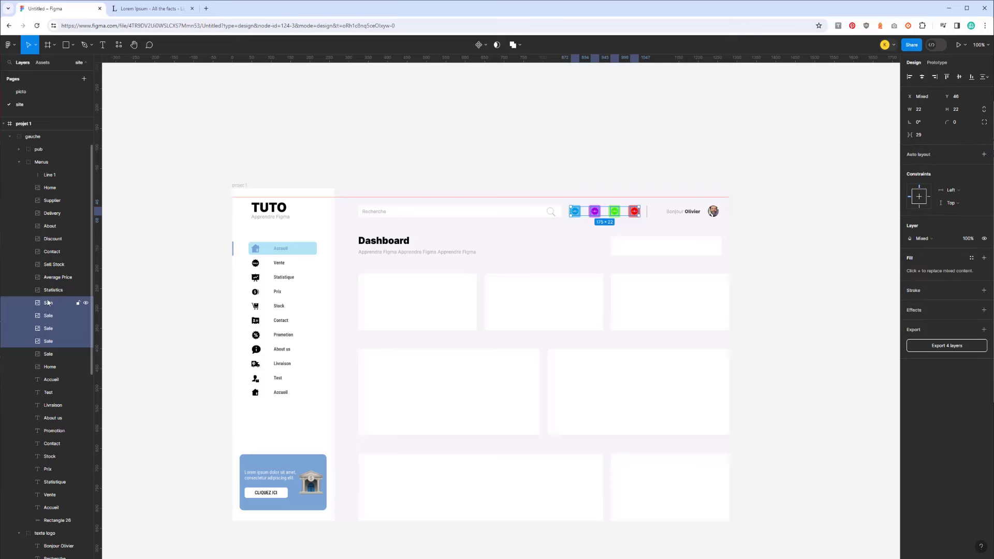
{"action": "left_click_drag", "start_coordinate": [49, 305], "coordinate": [43, 161]}
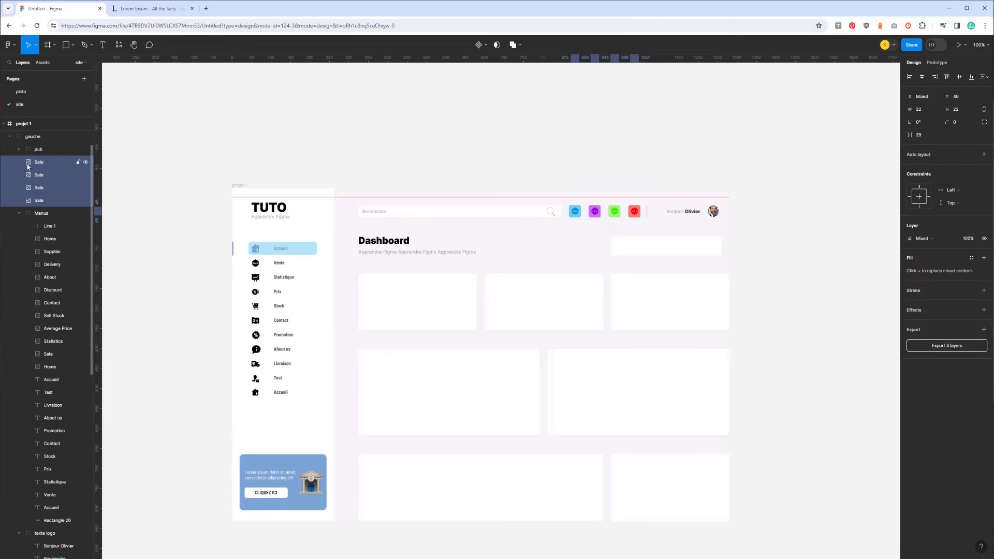
{"action": "left_click", "coordinate": [19, 213]}
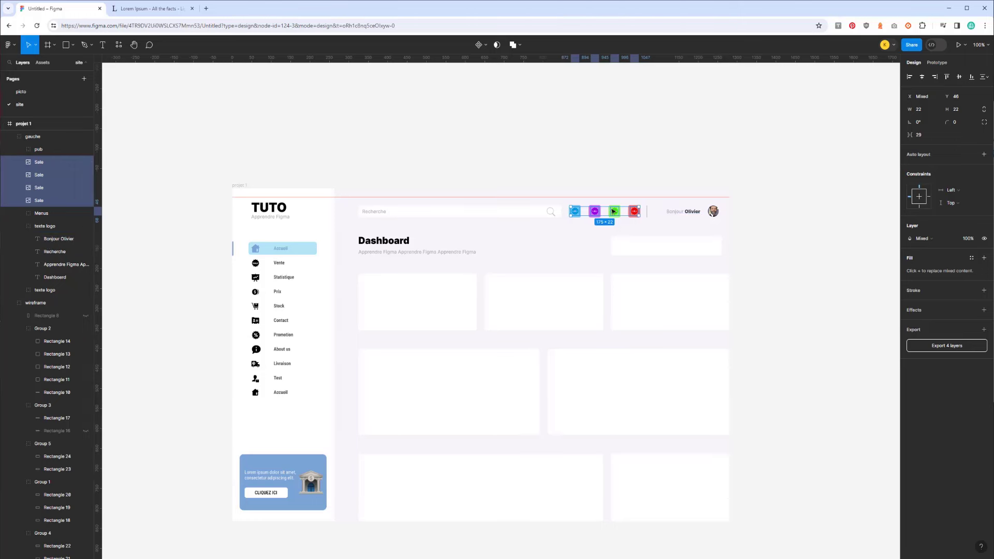
{"action": "left_click", "coordinate": [10, 303]}
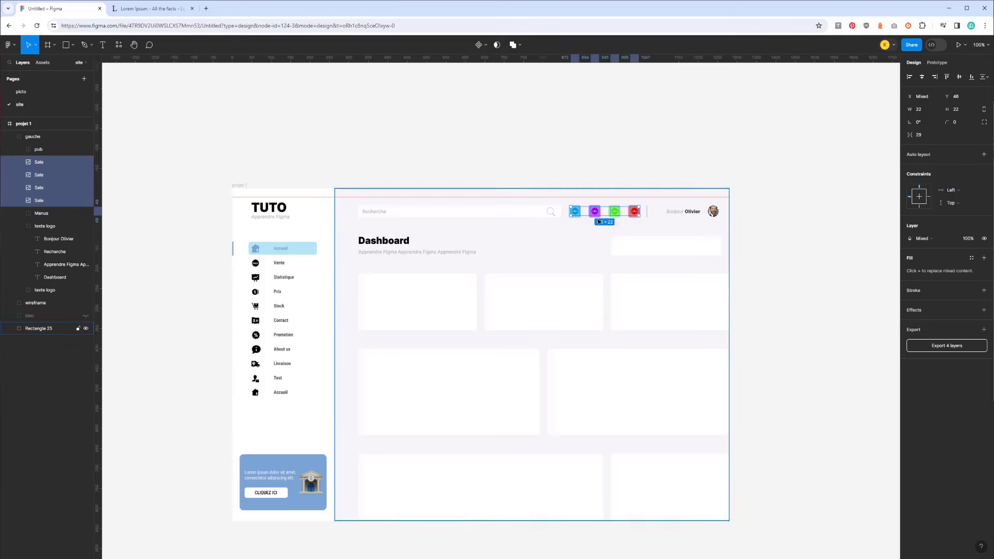
Move the four coloured square layers into the gauche group
{"action": "left_click", "coordinate": [41, 226]}
{"action": "left_click", "coordinate": [533, 214]}
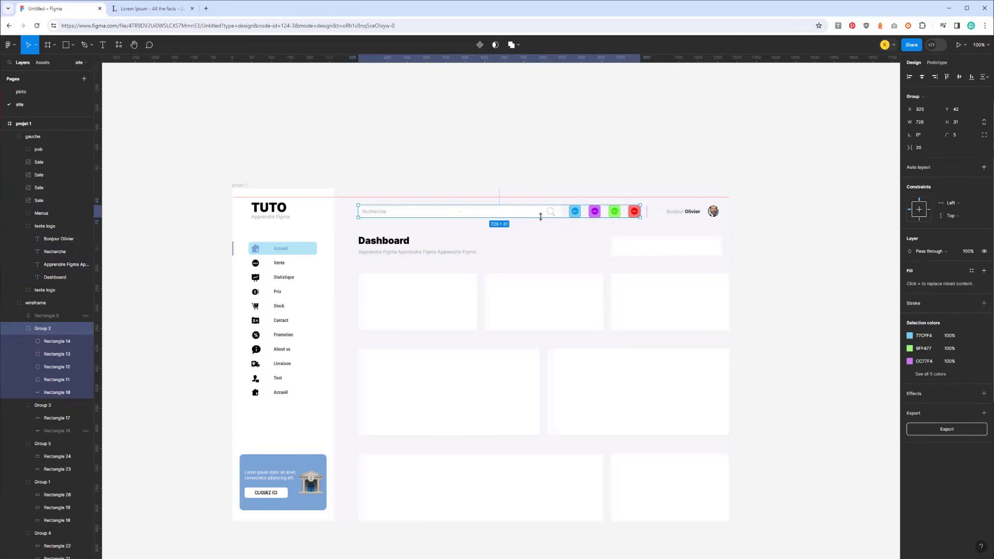
{"action": "left_click", "coordinate": [578, 214]}
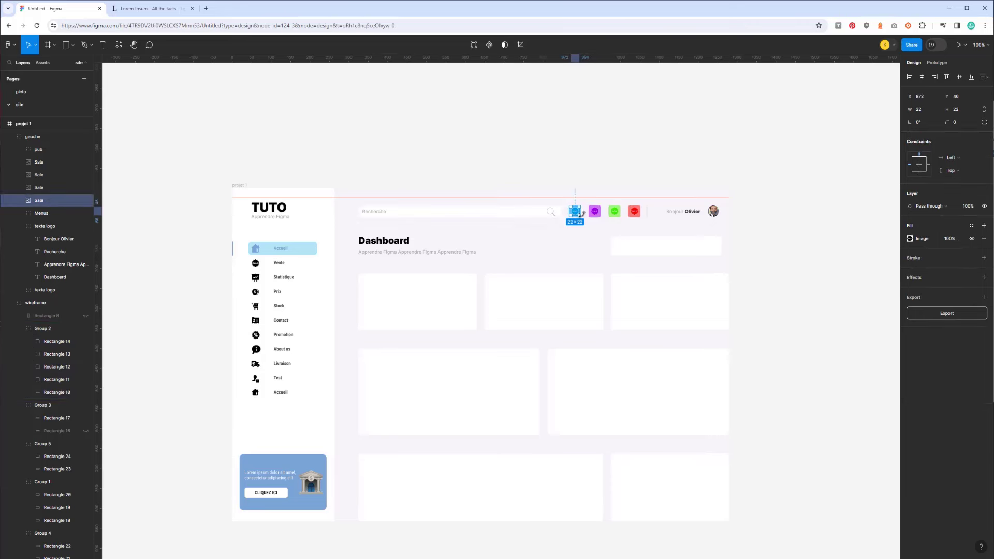
{"action": "scroll", "coordinate": [584, 217], "scroll_direction": "up", "scroll_amount": 5}
{"action": "left_click_drag", "start_coordinate": [612, 195], "coordinate": [382, 417]}
{"action": "left_click", "coordinate": [501, 224]}
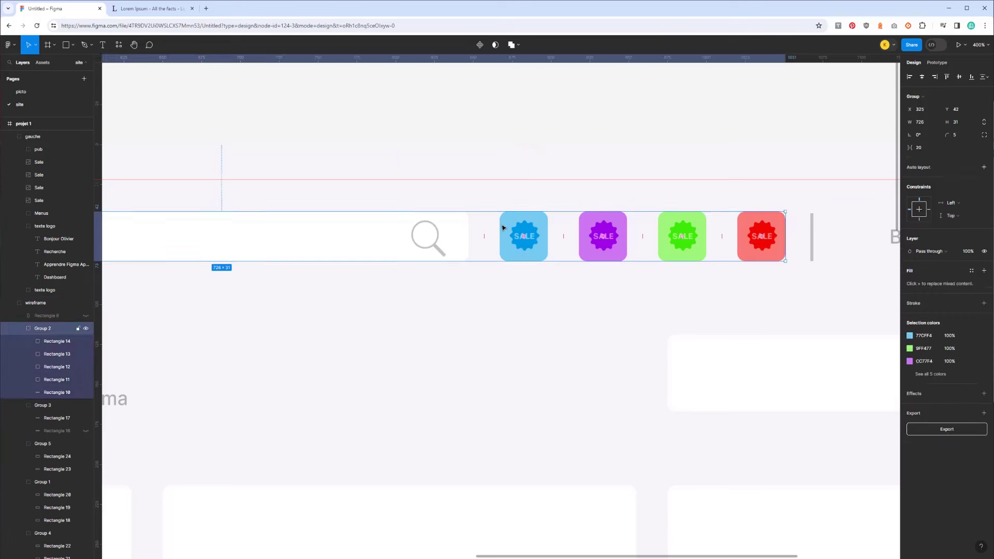
{"action": "double_click", "coordinate": [501, 224]}
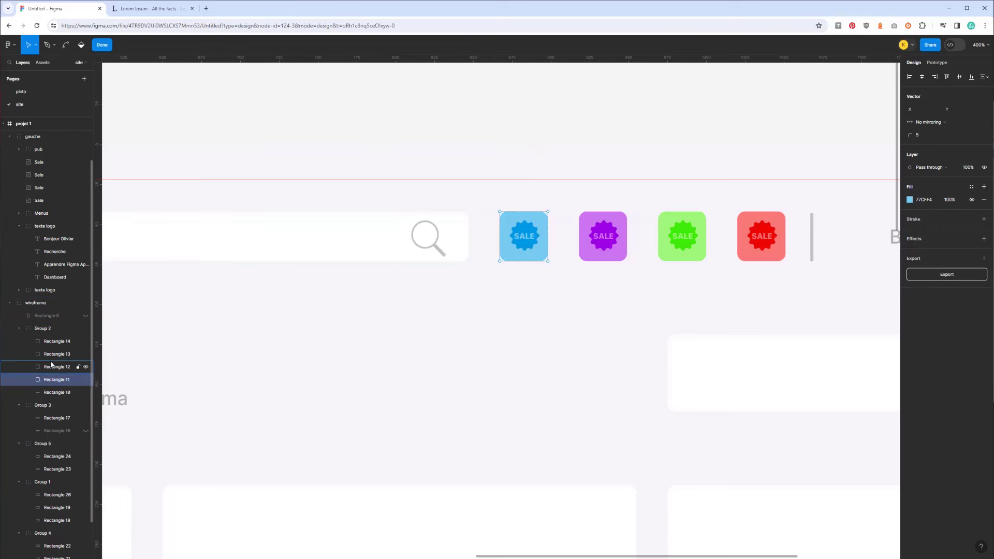
{"action": "left_click", "coordinate": [54, 342], "text": "shift"}
{"action": "left_click_drag", "start_coordinate": [54, 342], "coordinate": [48, 208]}
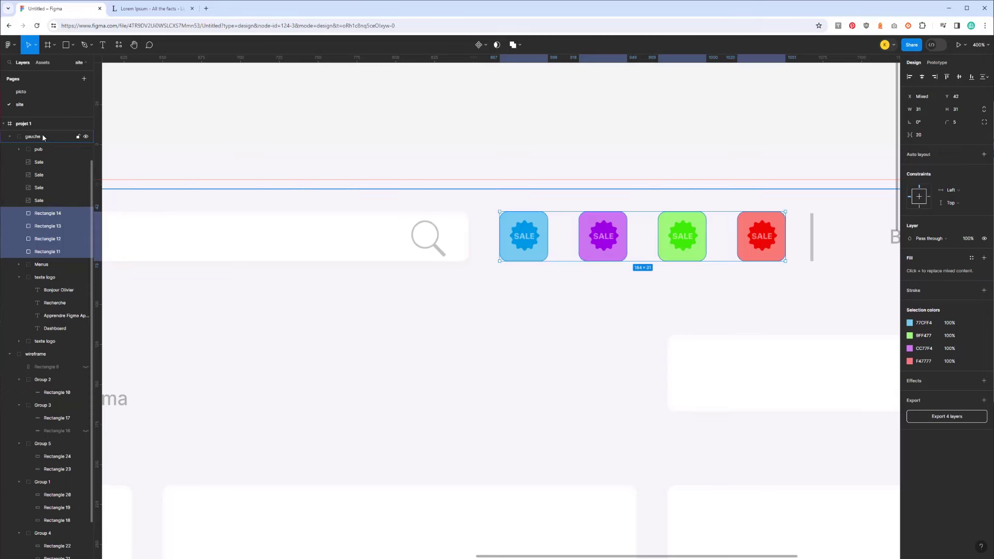
Group the Sale icons with their coloured squares into a group named 'picto'
{"action": "left_click", "coordinate": [40, 162]}
{"action": "left_click", "coordinate": [46, 252], "text": "shift"}
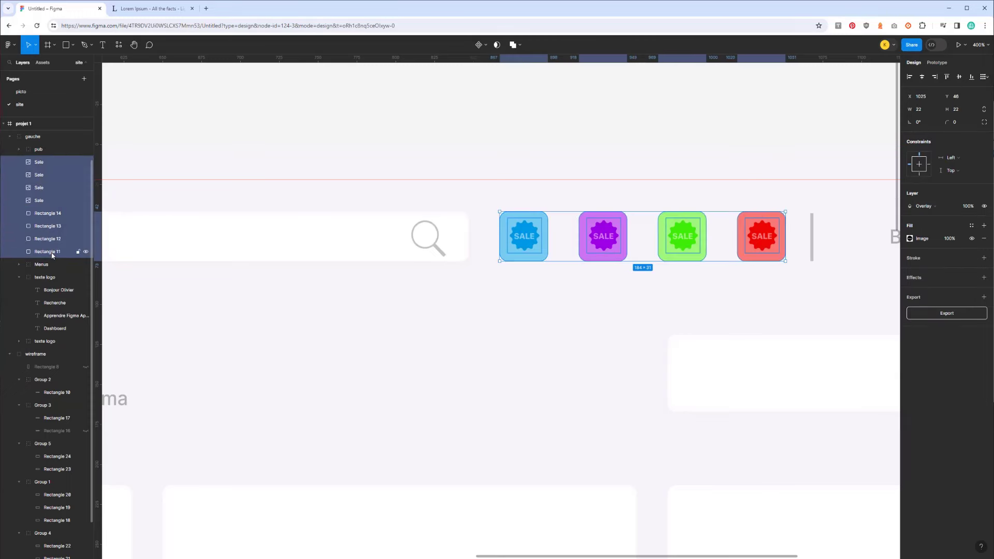
{"action": "key", "text": "ctrl+g"}
{"action": "double_click", "coordinate": [42, 162]}
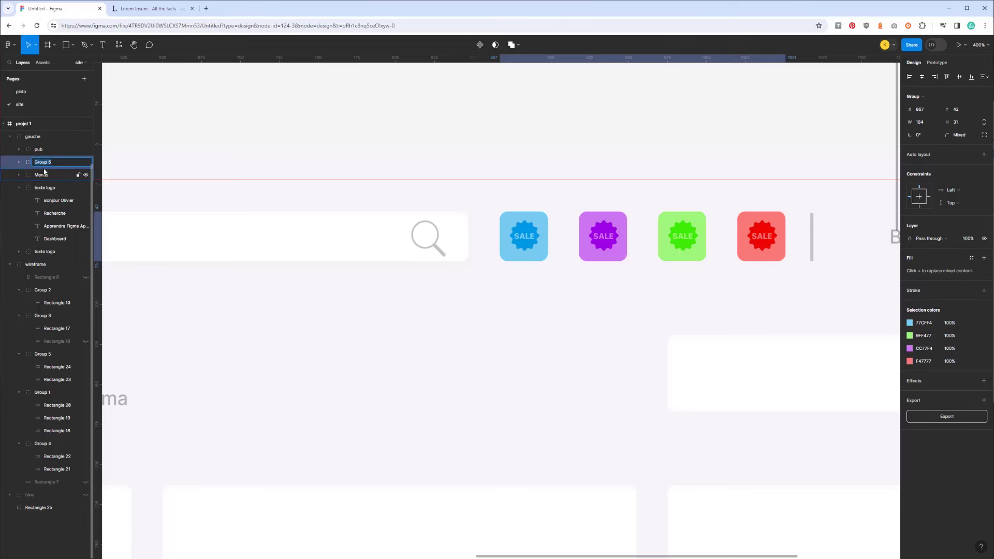
{"action": "type", "text": "picto"}
{"action": "key", "text": "Return"}
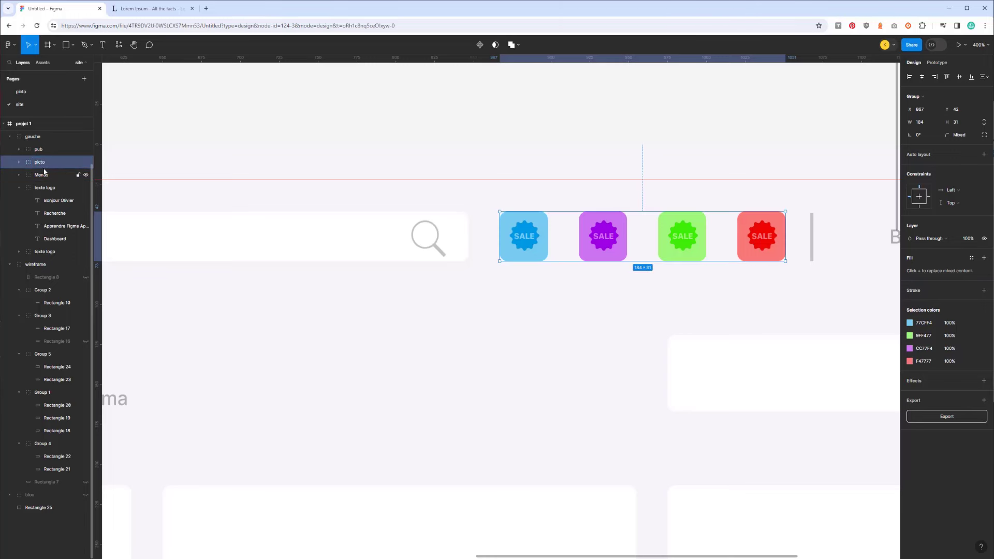
{"action": "key", "text": "shift+0"}
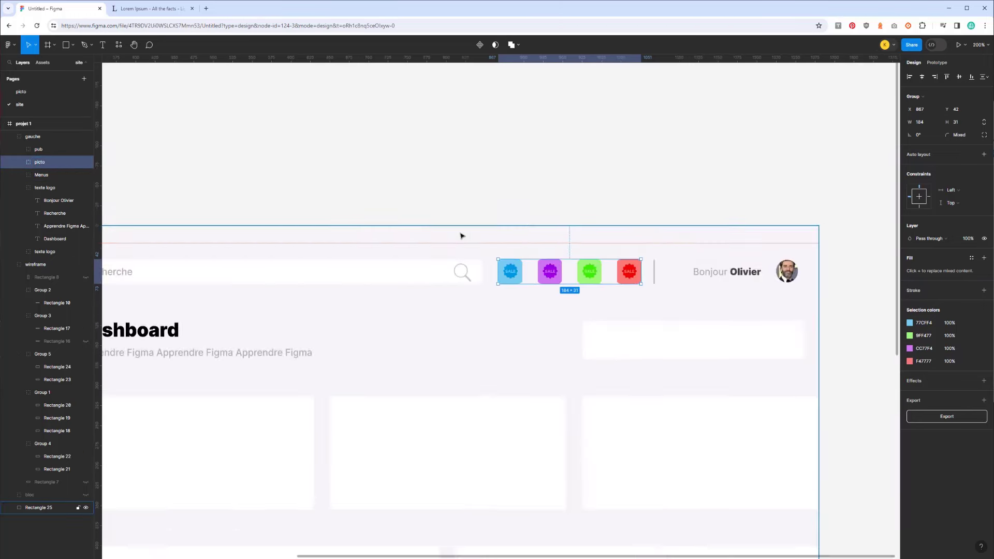
{"action": "left_click", "coordinate": [505, 293]}
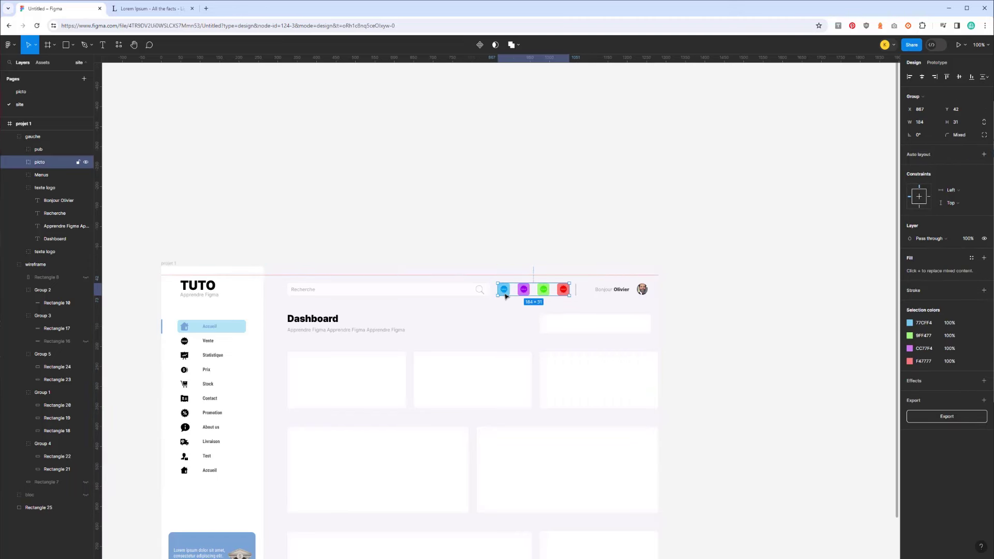
{"action": "double_click", "coordinate": [504, 292]}
{"action": "left_click", "coordinate": [491, 308]}
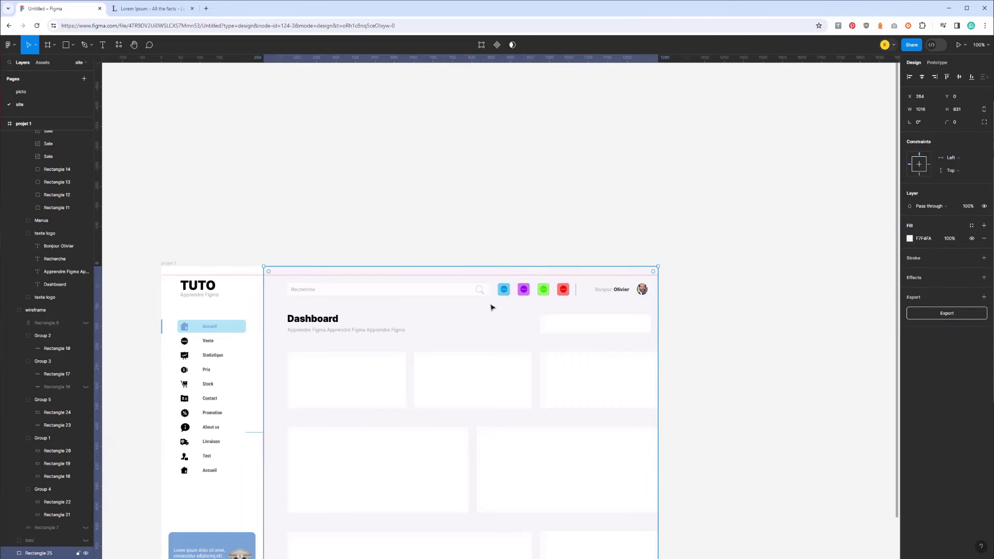
{"action": "left_click", "coordinate": [502, 298]}
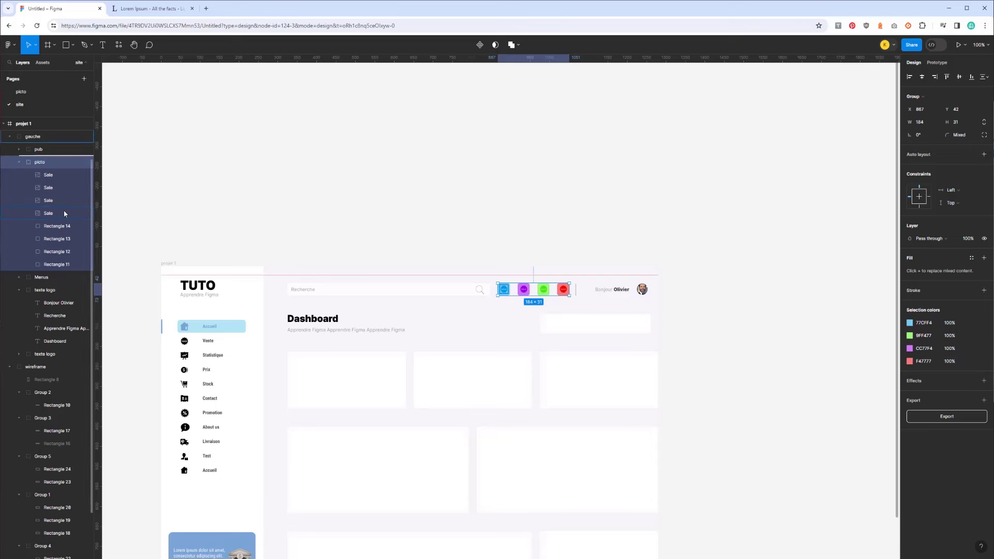
Group the blue and purple squares each with its own Sale icon
{"action": "left_click", "coordinate": [52, 228]}
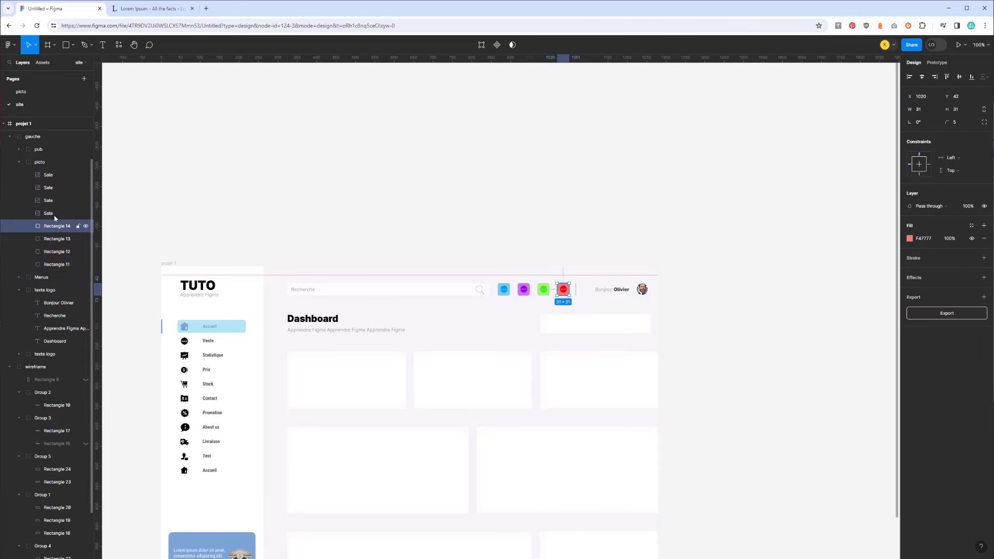
{"action": "left_click", "coordinate": [48, 178]}
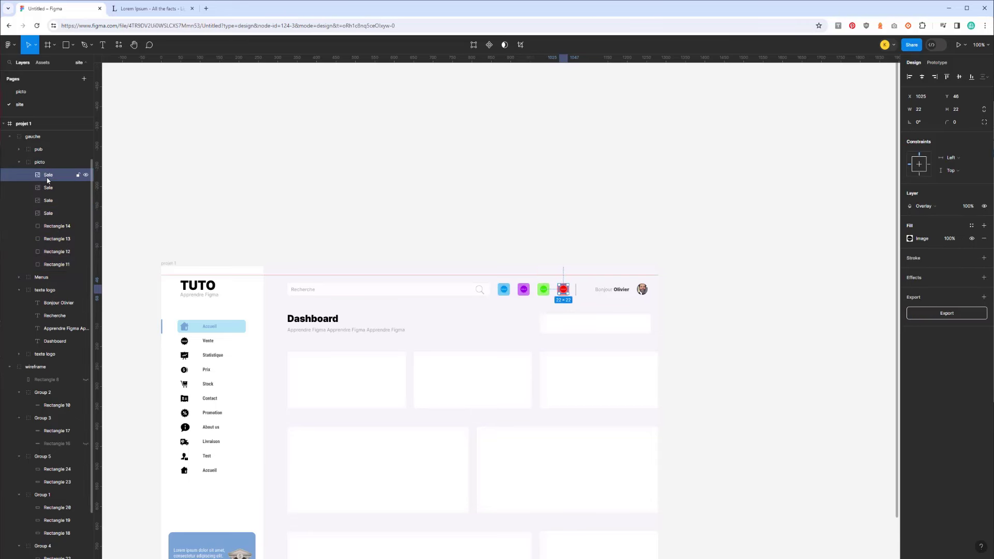
{"action": "left_click", "coordinate": [47, 213]}
{"action": "left_click", "coordinate": [56, 264], "text": "shift"}
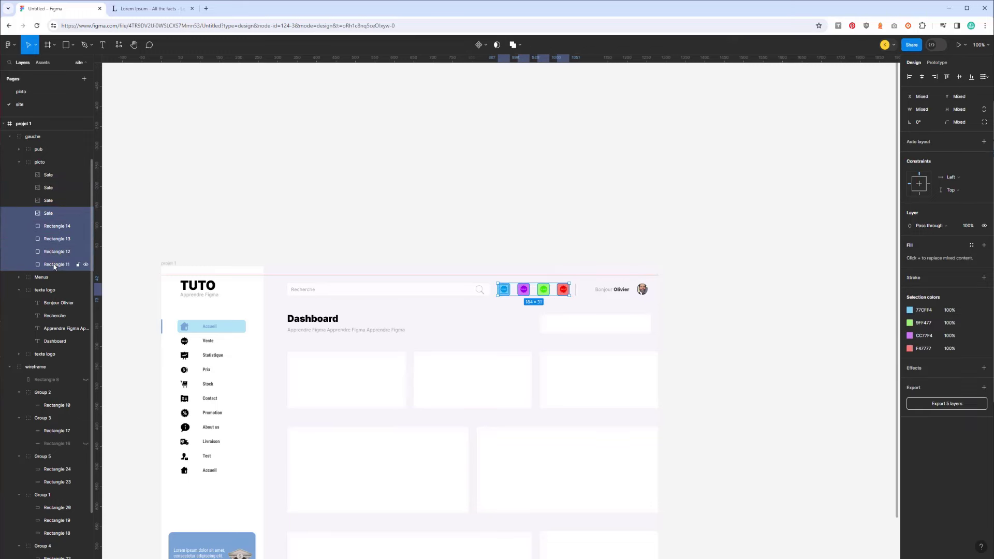
{"action": "left_click", "coordinate": [49, 215], "text": "ctrl"}
{"action": "key", "text": "ctrl+g"}
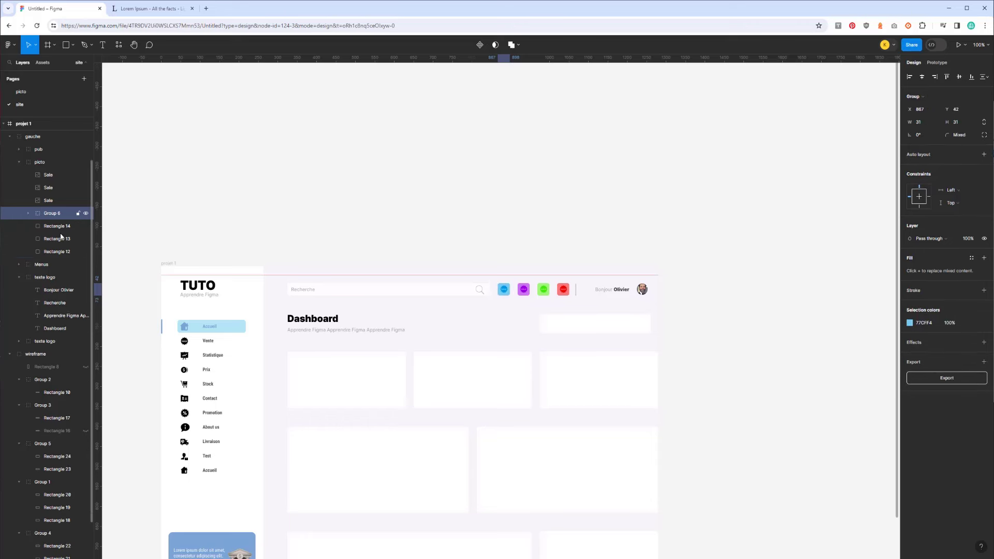
{"action": "left_click", "coordinate": [57, 252]}
{"action": "left_click", "coordinate": [49, 201], "text": "ctrl"}
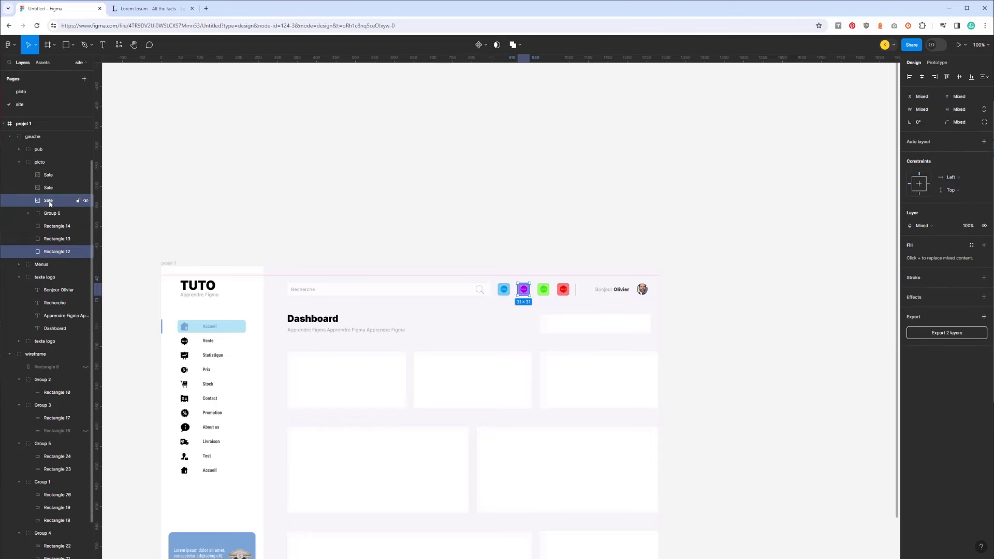
{"action": "key", "text": "ctrl+g"}
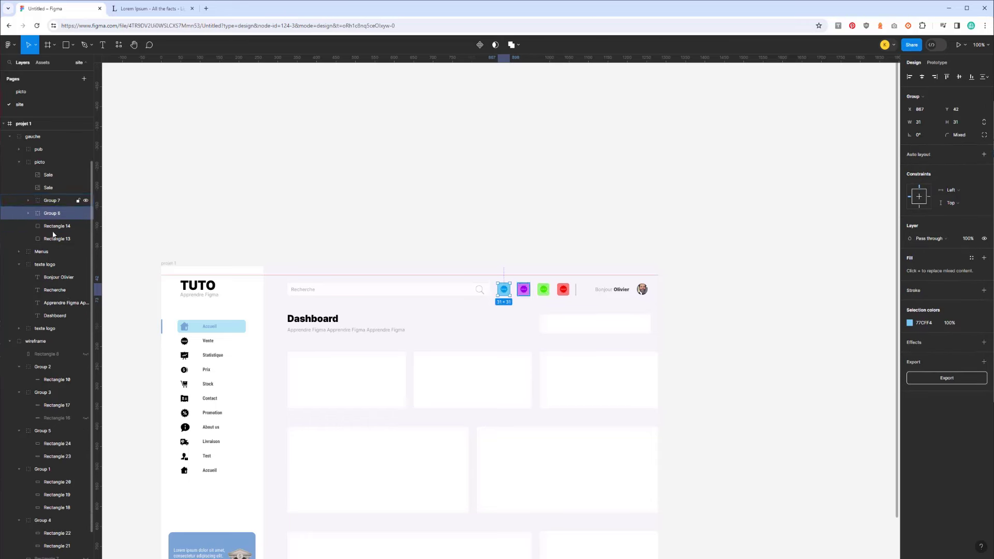
Group the remaining two sale badges with their coloured squares
{"action": "left_click", "coordinate": [57, 239]}
{"action": "left_click", "coordinate": [45, 189], "text": "ctrl"}
{"action": "key", "text": "ctrl+g"}
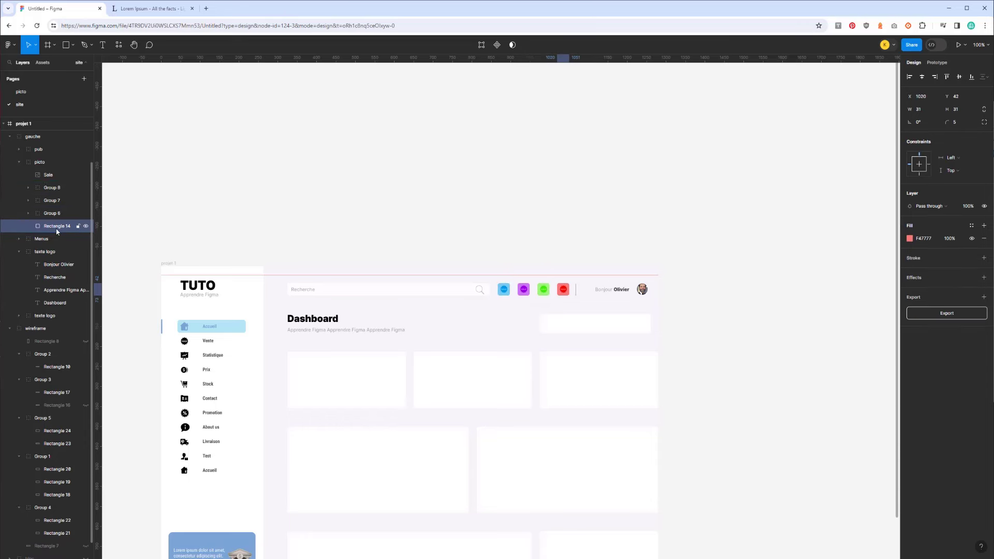
{"action": "left_click", "coordinate": [57, 225]}
{"action": "left_click", "coordinate": [48, 175], "text": "ctrl"}
{"action": "key", "text": "ctrl+g"}
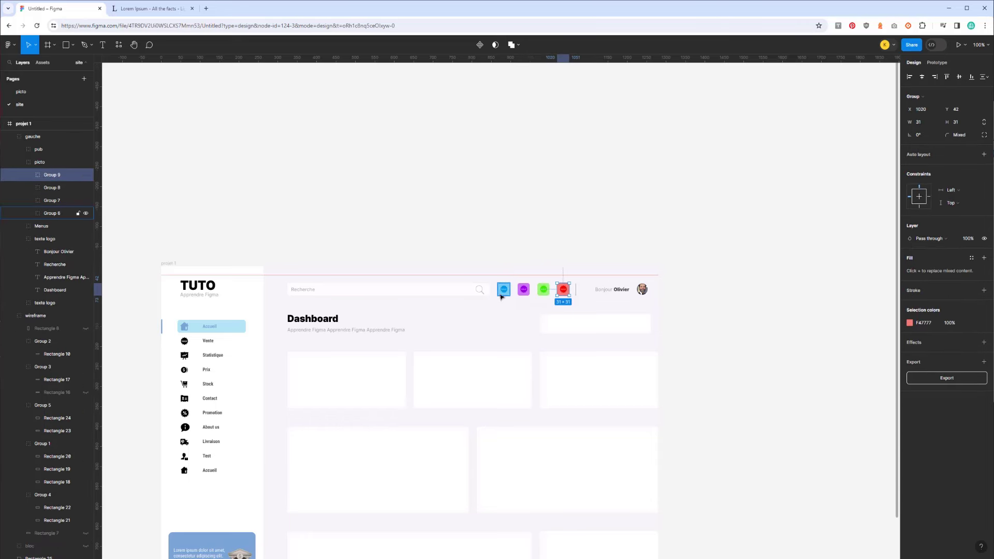
{"action": "left_click", "coordinate": [504, 293]}
Copy the blue sale icon into the white card and make the card slightly taller
{"action": "left_click_drag", "start_coordinate": [504, 294], "coordinate": [555, 328]}
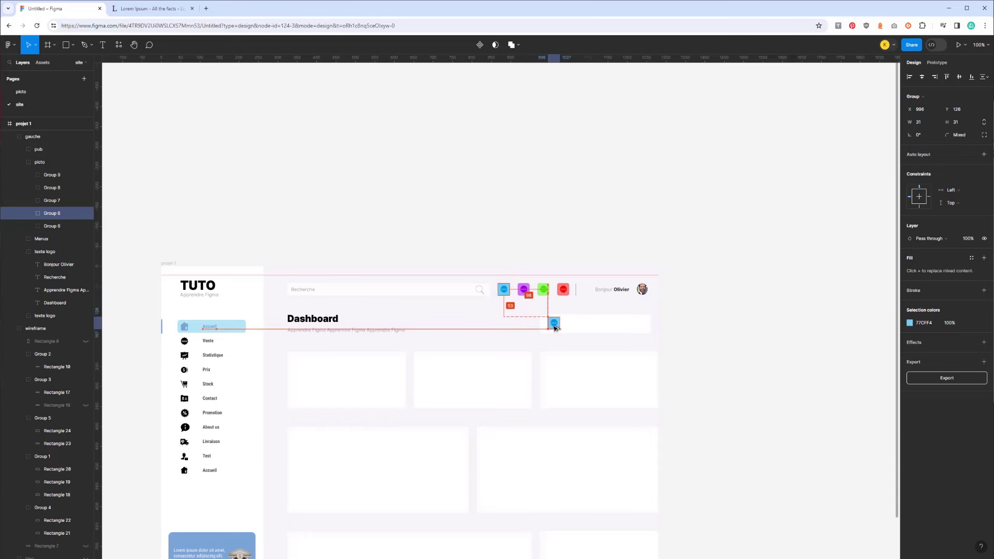
{"action": "left_click", "coordinate": [593, 327]}
{"action": "double_click", "coordinate": [596, 327]}
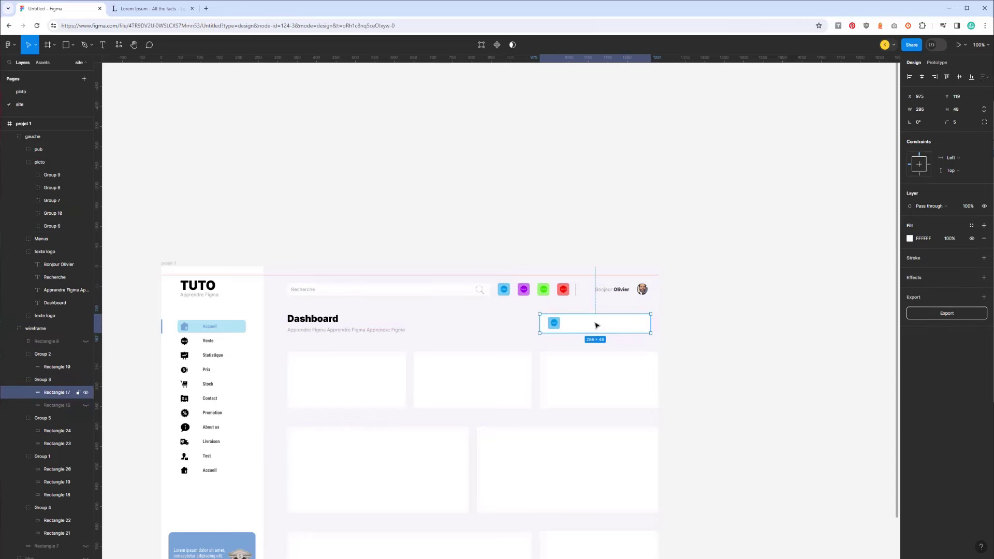
{"action": "left_click_drag", "start_coordinate": [601, 315], "coordinate": [598, 311]}
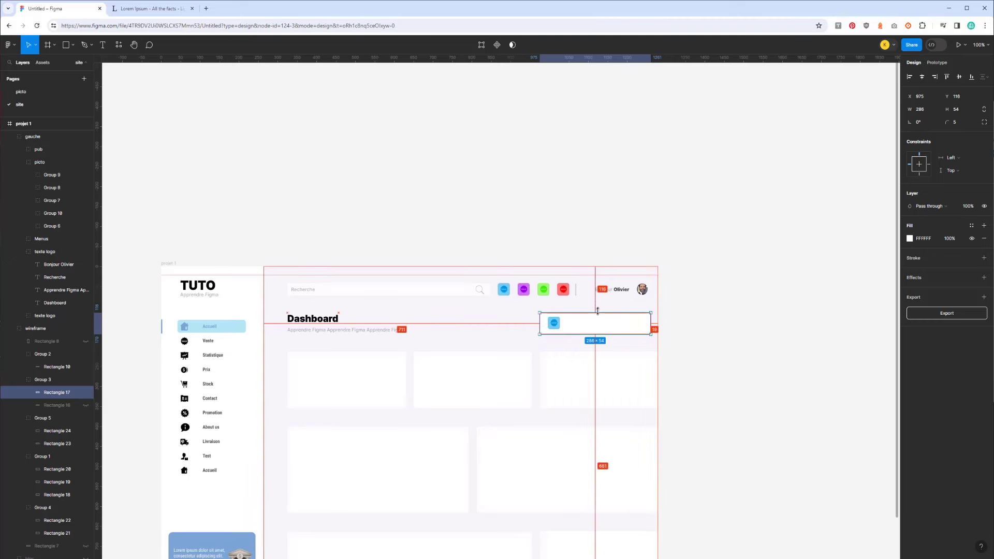
{"action": "left_click", "coordinate": [694, 334]}
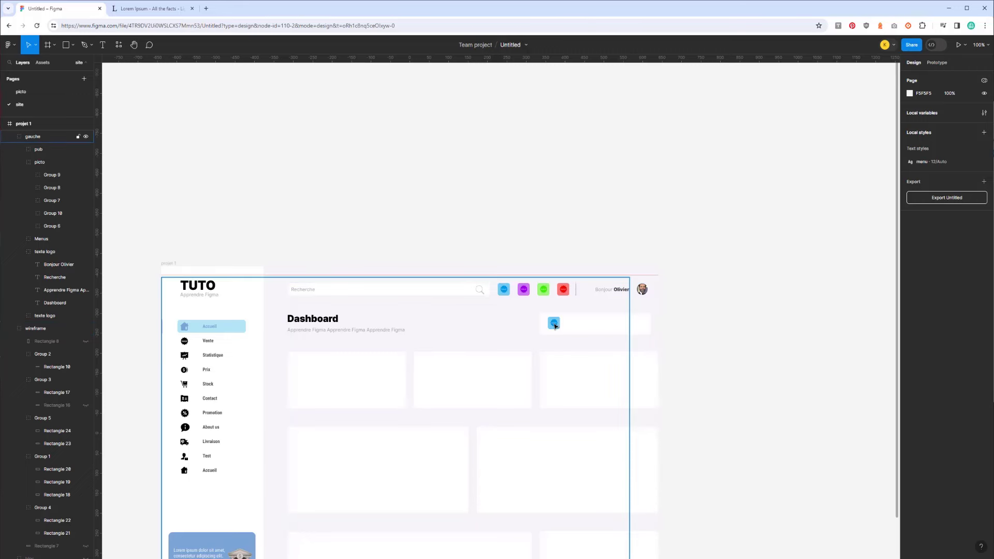
Copy the 'Apprendre Figma' subtitle into the card beside the icon, positioned low
{"action": "left_click", "coordinate": [339, 330]}
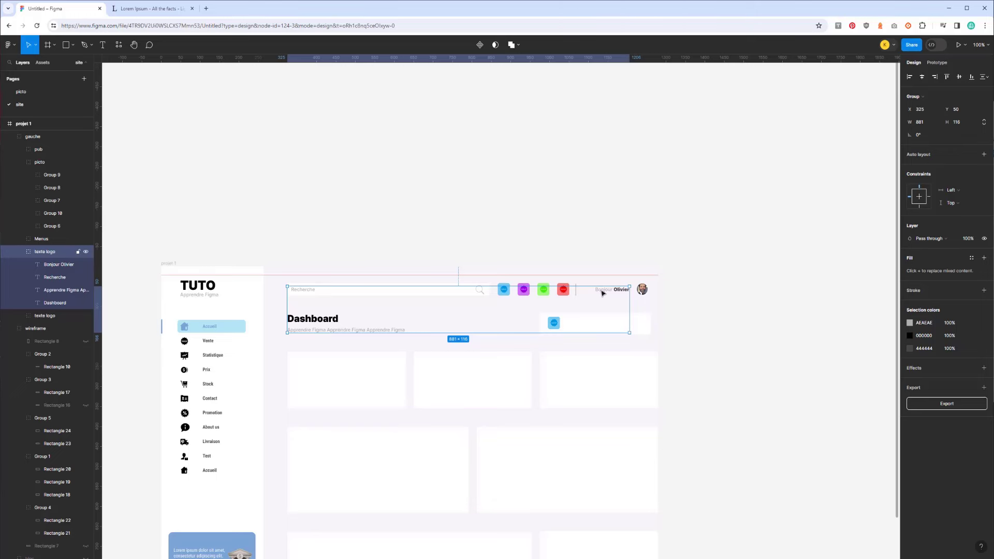
{"action": "double_click", "coordinate": [323, 332]}
{"action": "left_click_drag", "start_coordinate": [310, 333], "coordinate": [696, 318]}
{"action": "key", "text": "BackSpace"}
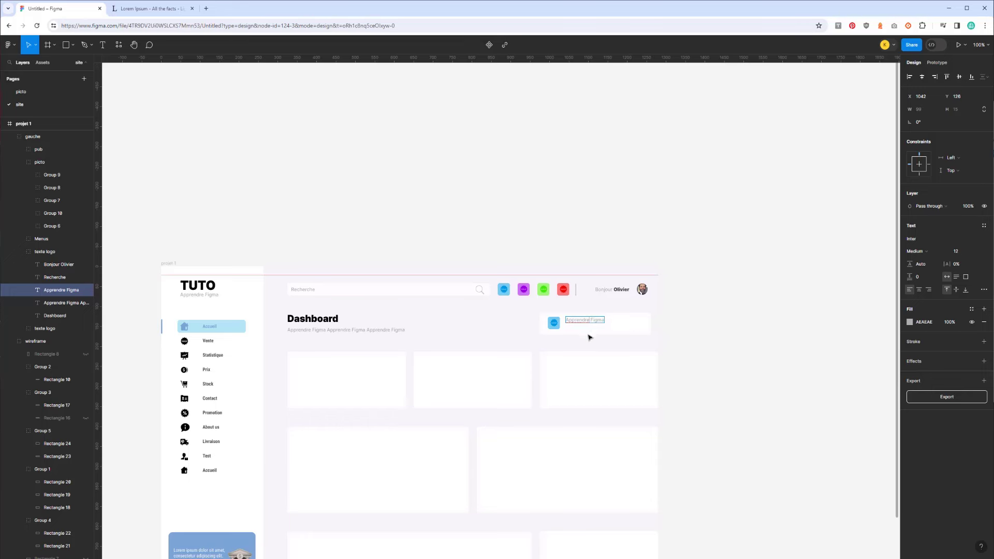
{"action": "key", "text": "Escape"}
{"action": "left_click_drag", "start_coordinate": [584, 321], "coordinate": [587, 328]}
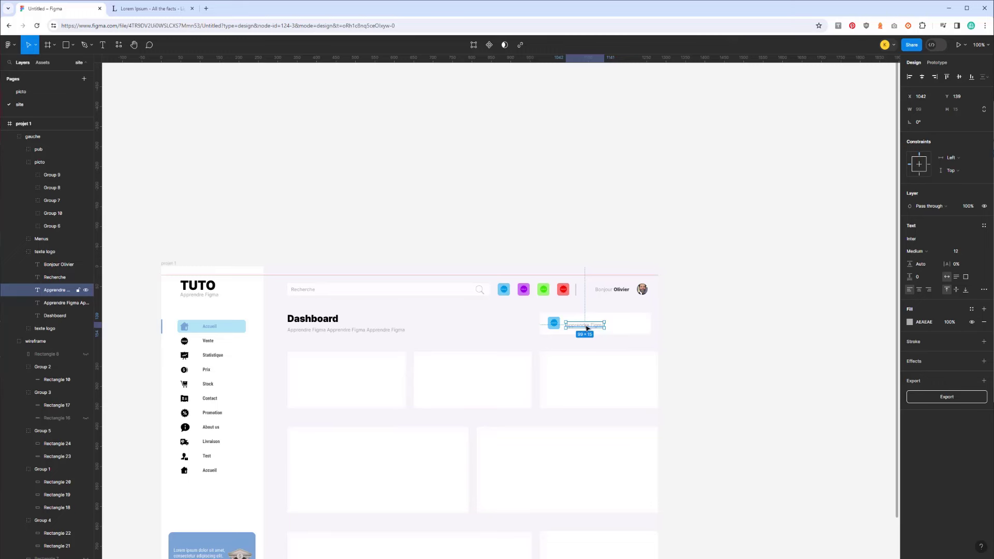
{"action": "left_click_drag", "start_coordinate": [596, 327], "coordinate": [589, 321]}
Make the card's upper line 'FILTRE RECHERCHE' in Bold with fill #444444
{"action": "double_click", "coordinate": [589, 321]}
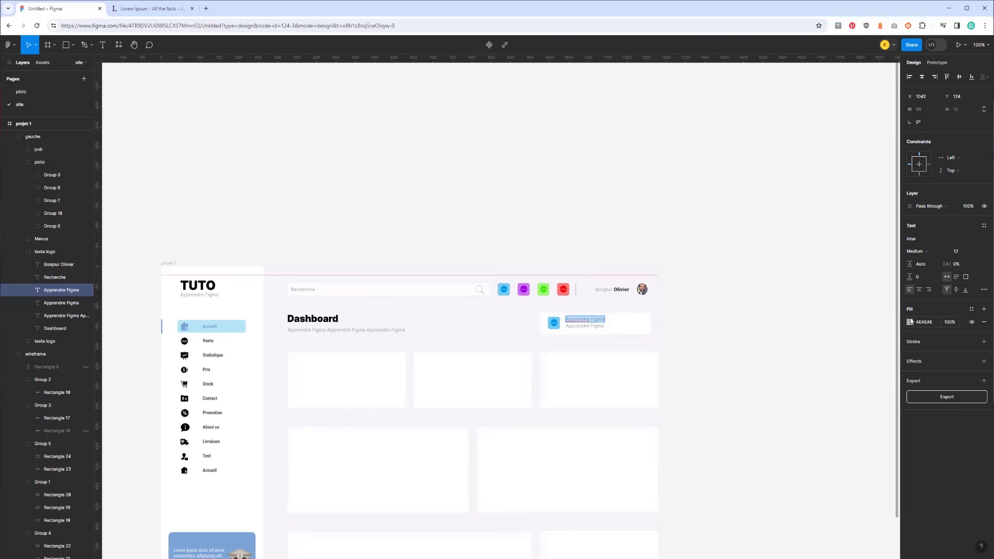
{"action": "left_click", "coordinate": [911, 321]}
{"action": "left_click_drag", "start_coordinate": [823, 396], "coordinate": [795, 427]}
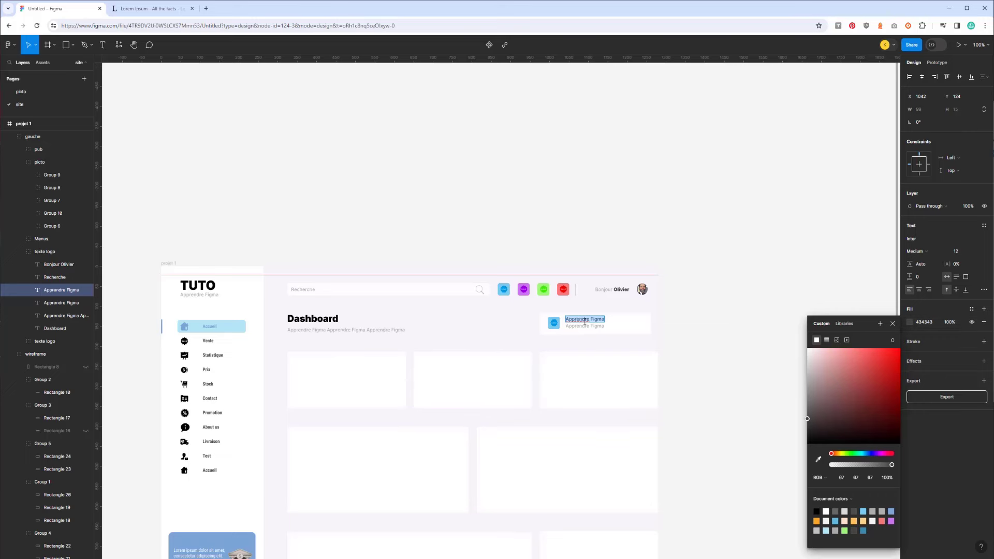
{"action": "type", "text": "FILTRE RE"}
{"action": "type", "text": "CHERCHE"}
{"action": "key", "text": "ctrl+a"}
{"action": "left_click", "coordinate": [946, 251]}
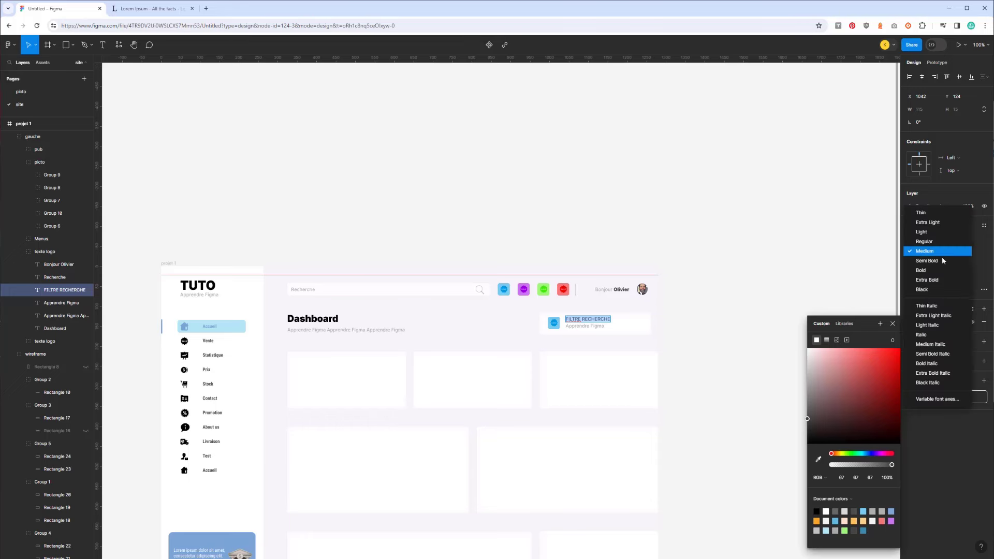
{"action": "left_click", "coordinate": [922, 270]}
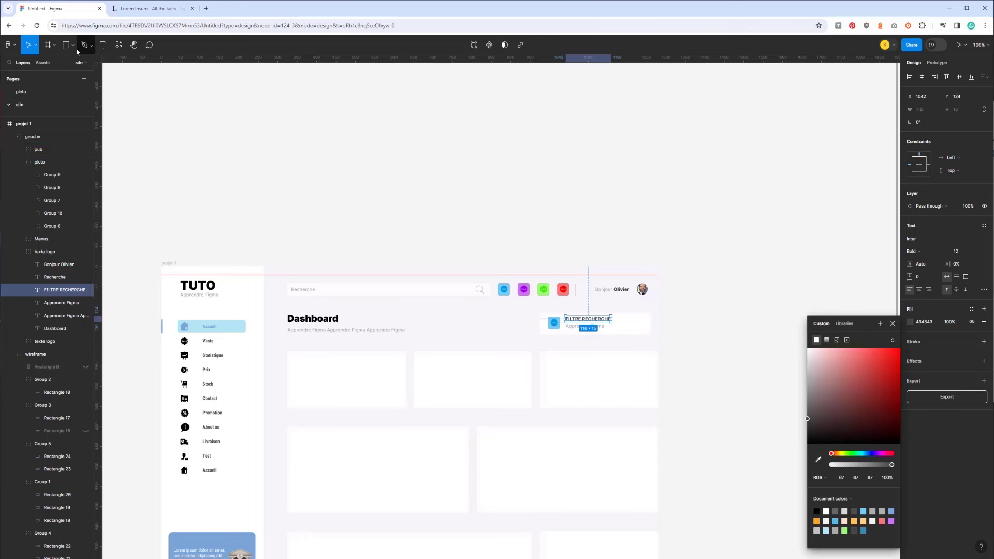
{"action": "left_click", "coordinate": [101, 45]}
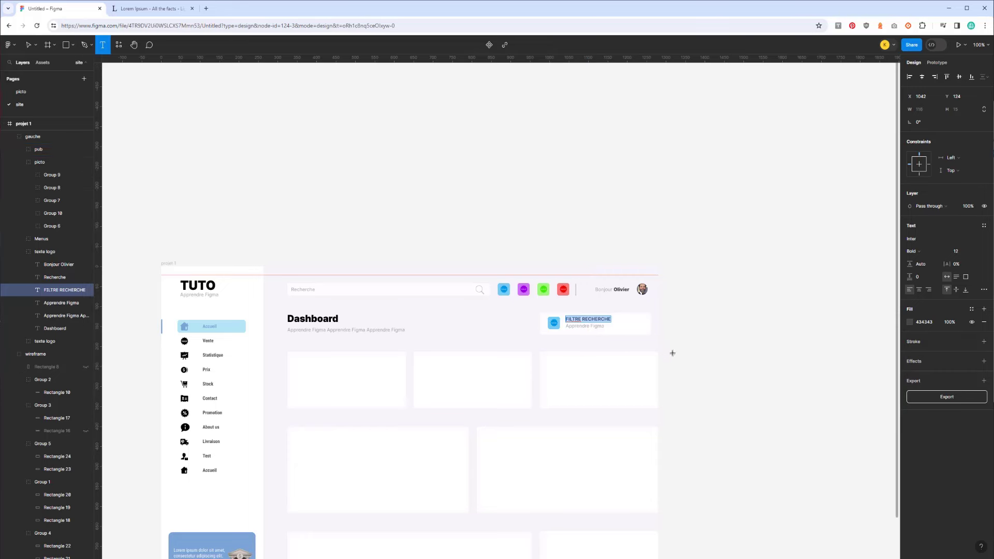
Draw a short downward arrow at the card's right end with grey stroke A09D9D
{"action": "left_click", "coordinate": [84, 45]}
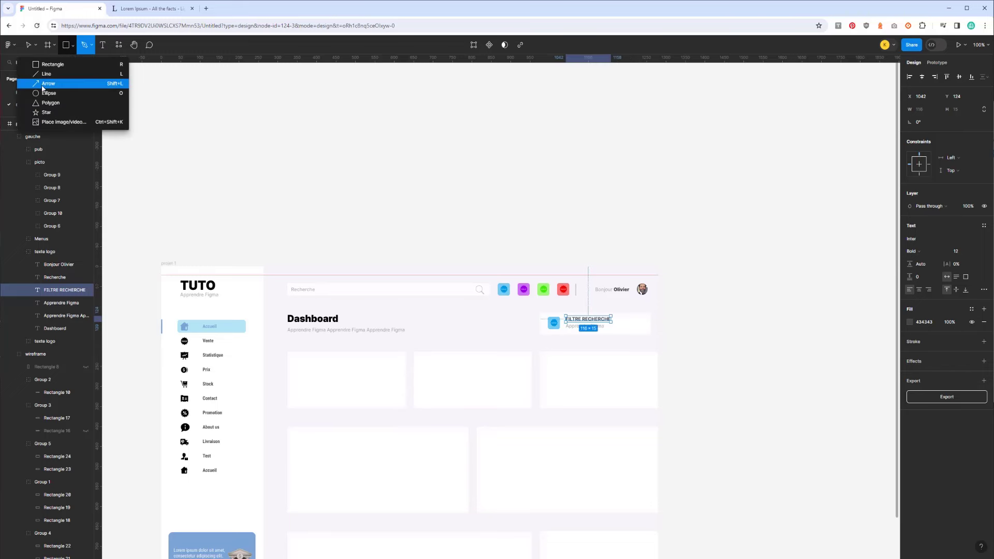
{"action": "left_click", "coordinate": [54, 85]}
{"action": "left_click_drag", "start_coordinate": [634, 318], "coordinate": [634, 321]}
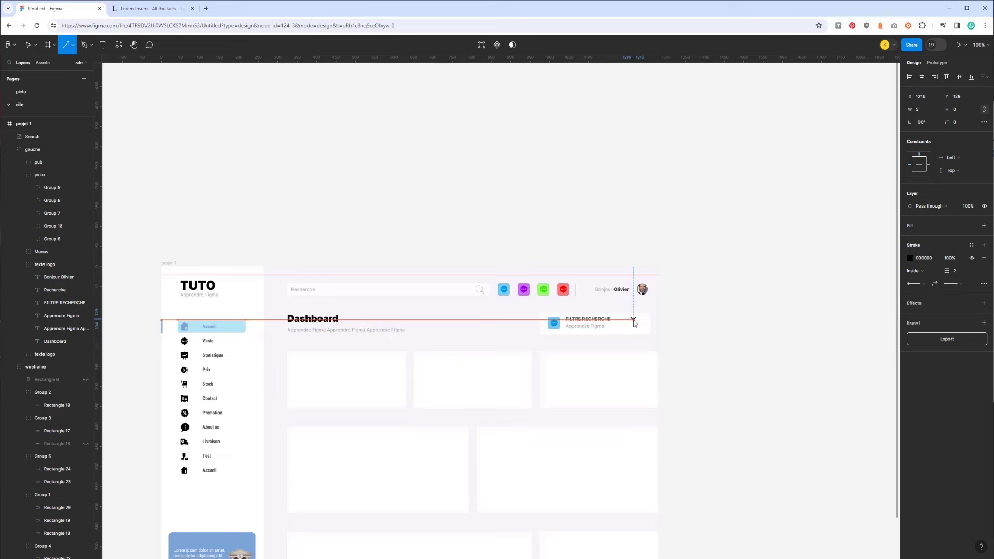
{"action": "key", "text": "Escape"}
{"action": "left_click", "coordinate": [636, 323]}
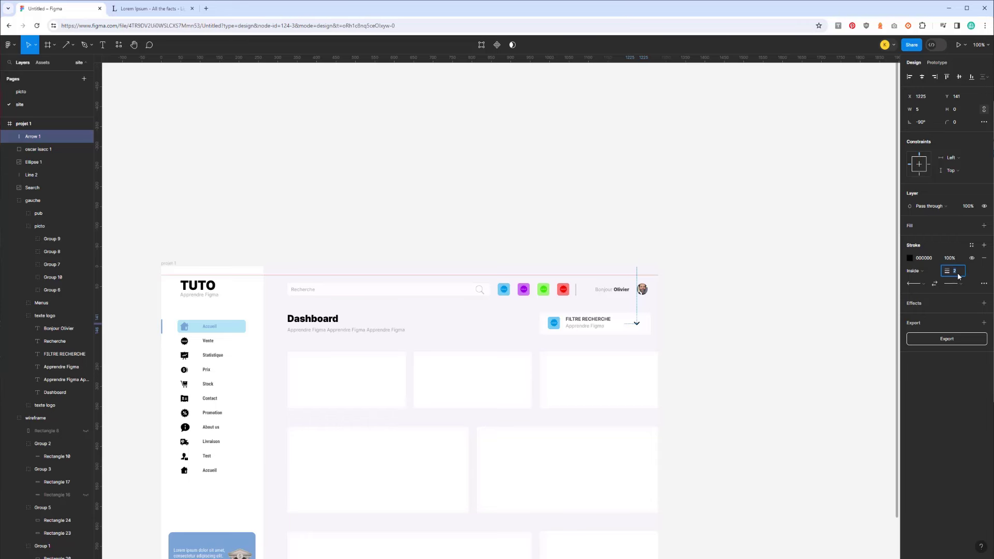
{"action": "type", "text": "0"}
{"action": "left_click", "coordinate": [910, 258]}
{"action": "left_click", "coordinate": [817, 310]}
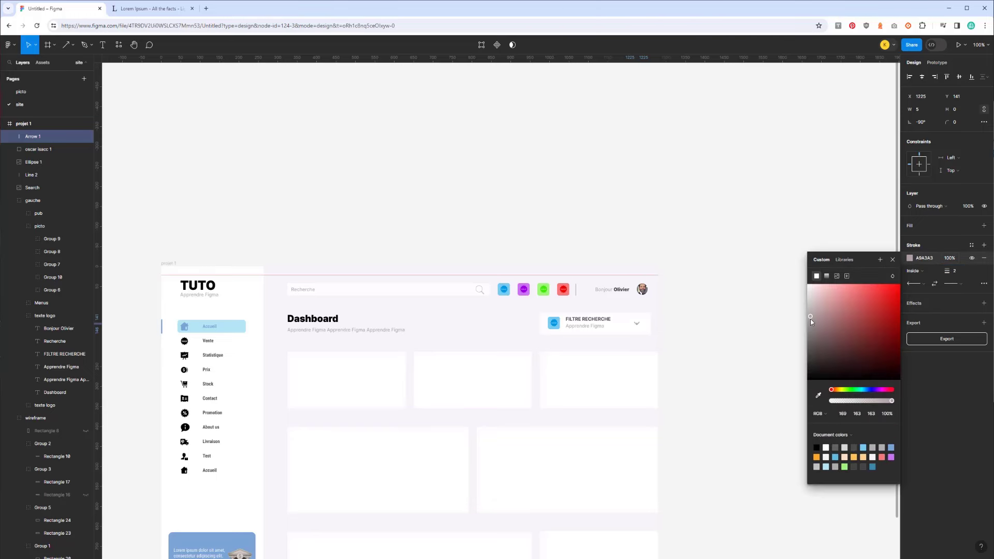
{"action": "left_click_drag", "start_coordinate": [811, 322], "coordinate": [809, 319]}
Zoom in to check the chevron, then zoom back out to the whole dashboard
{"action": "key", "text": "plus"}
{"action": "key", "text": "plus"}
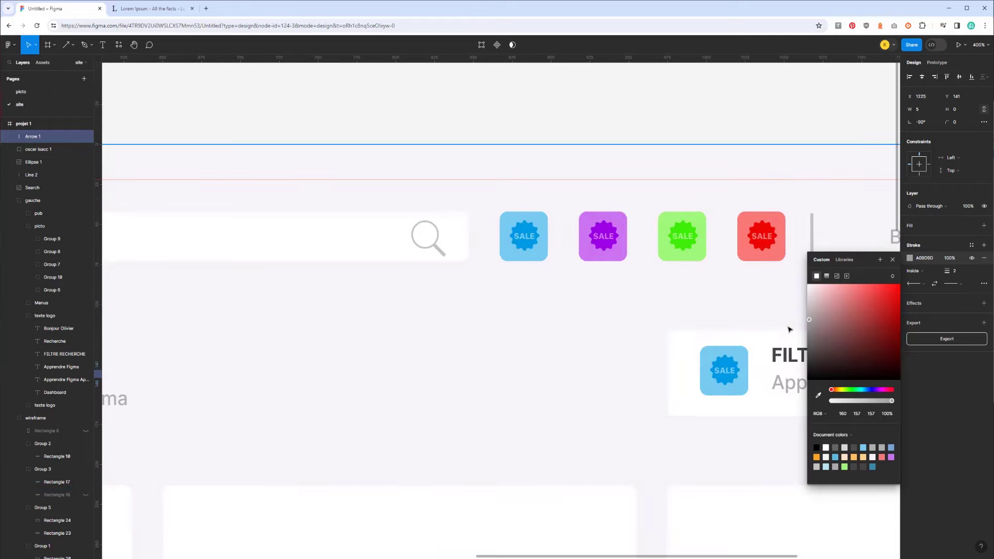
{"action": "scroll", "coordinate": [490, 324], "scroll_direction": "right", "scroll_amount": 5}
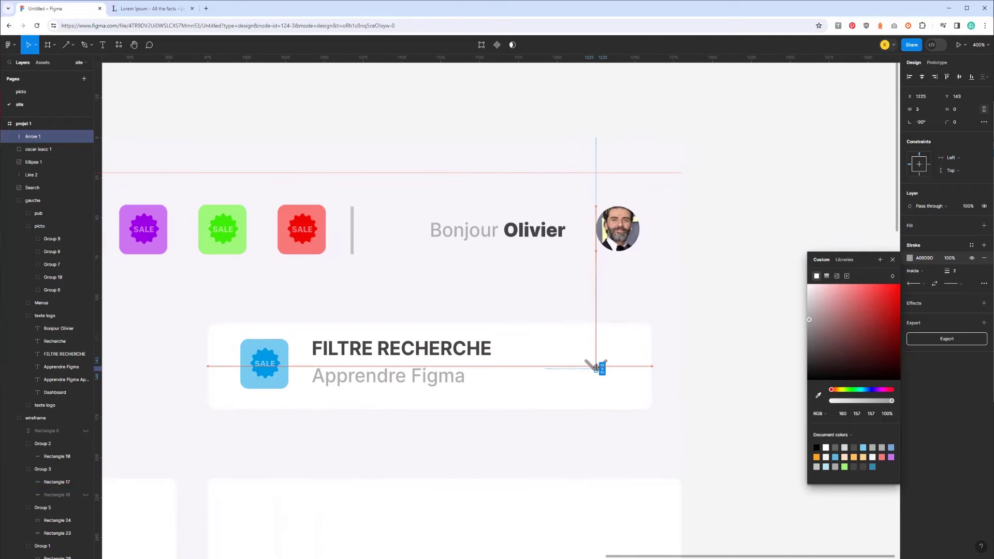
{"action": "left_click", "coordinate": [712, 342]}
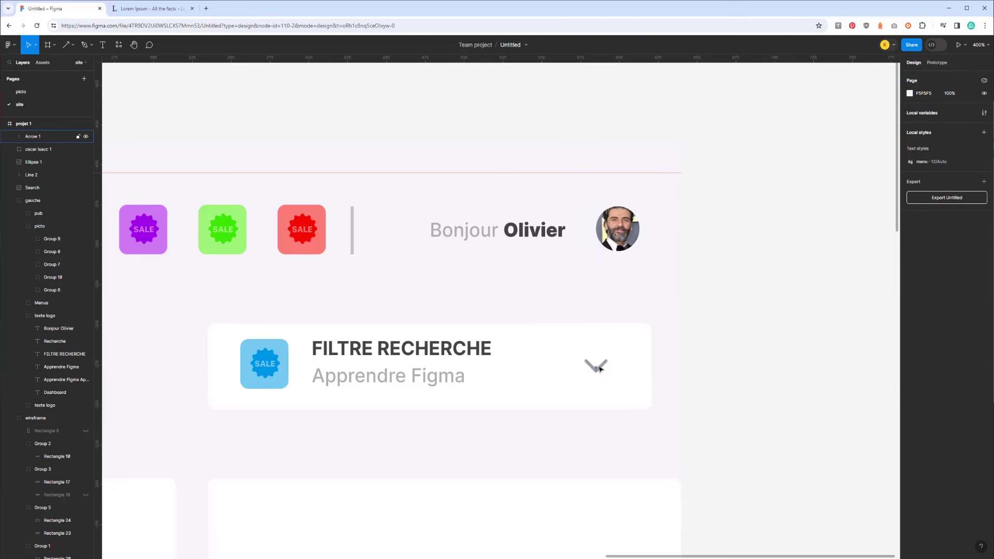
{"action": "left_click", "coordinate": [596, 368]}
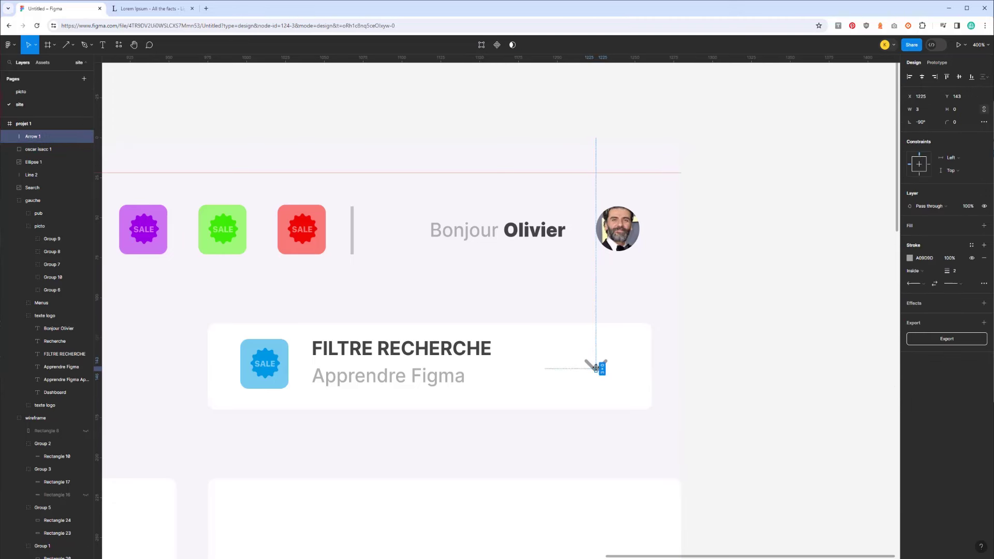
{"action": "left_click", "coordinate": [713, 349]}
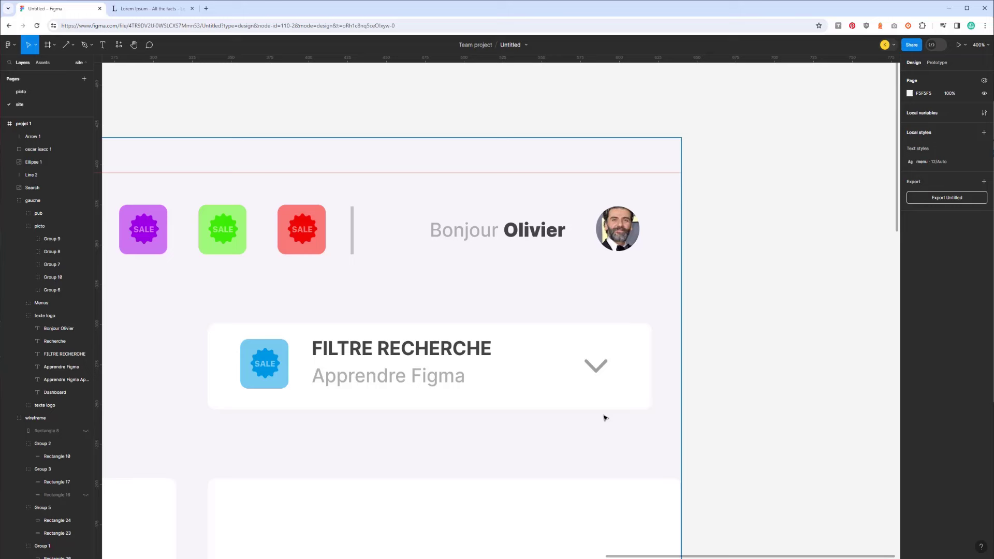
{"action": "left_click", "coordinate": [597, 374]}
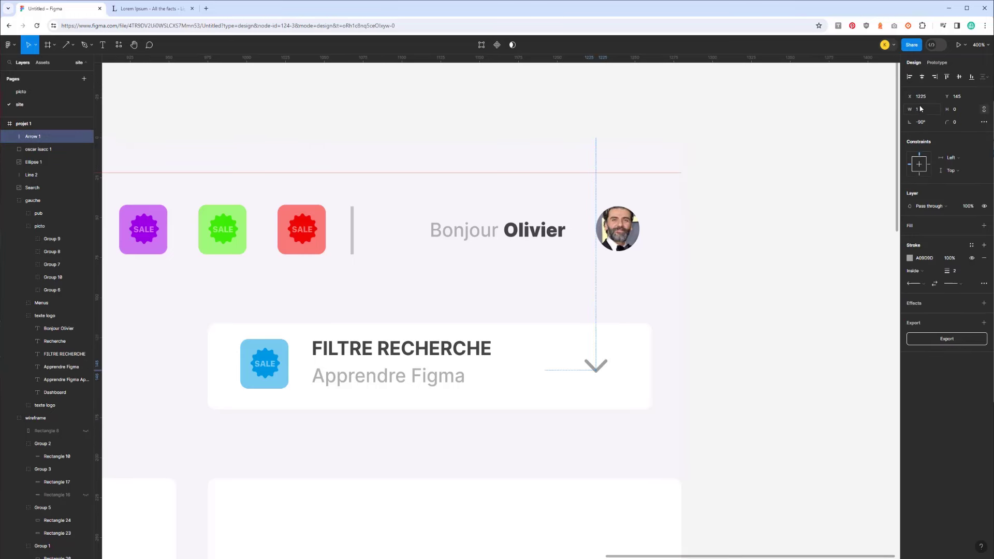
{"action": "key", "text": "shift+0"}
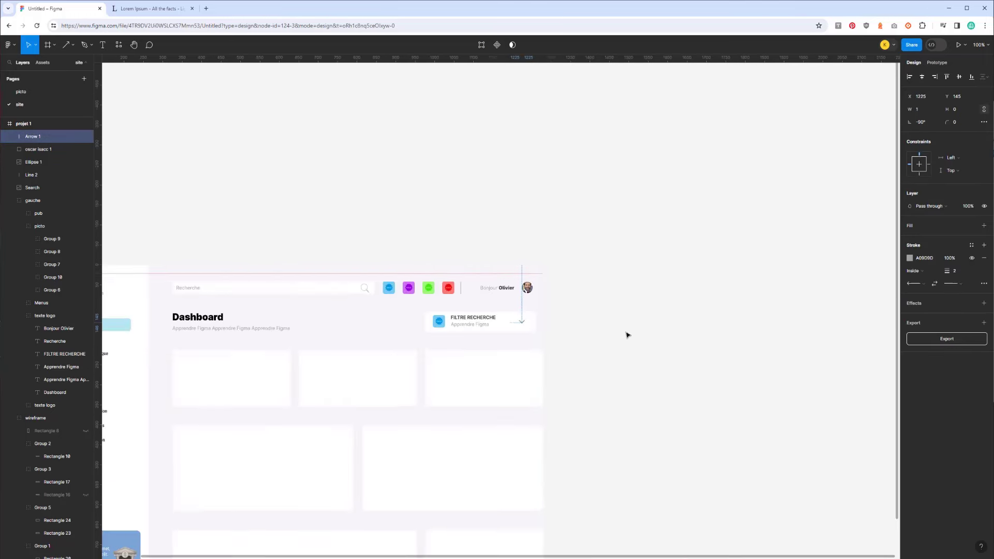
{"action": "key", "text": "minus"}
{"action": "key", "text": "plus"}
{"action": "left_click_drag", "start_coordinate": [390, 313], "coordinate": [538, 296]}
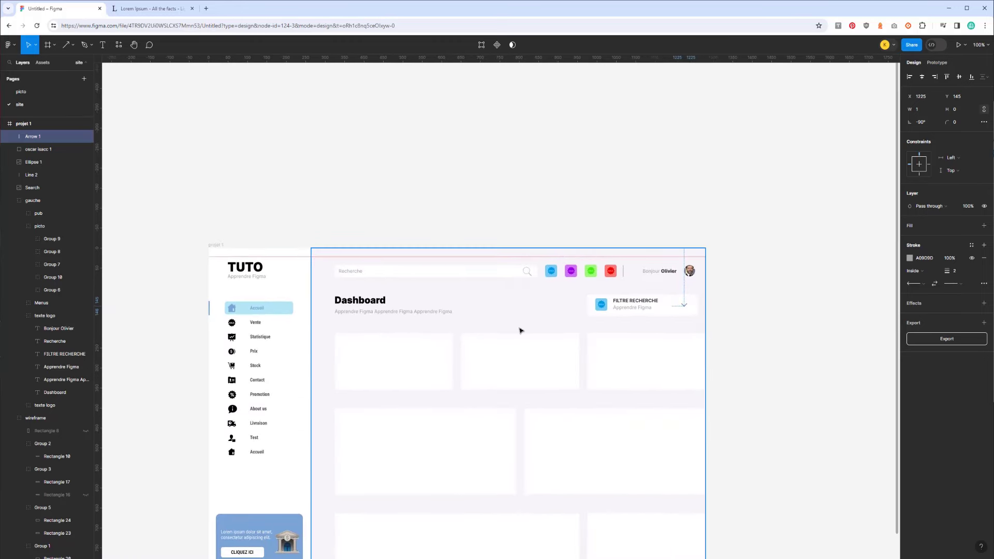
{"action": "left_click_drag", "start_coordinate": [519, 329], "coordinate": [515, 283]}
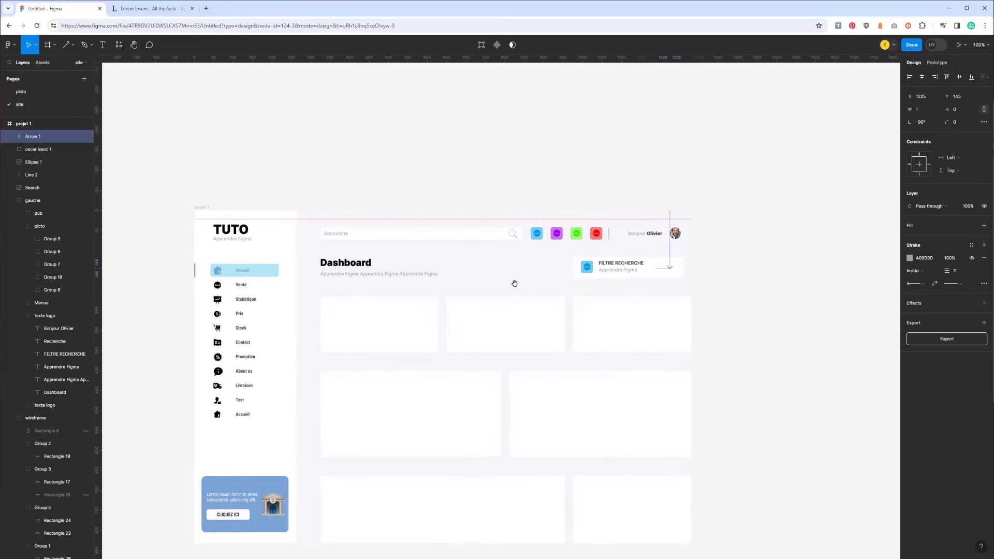
{"action": "double_click", "coordinate": [337, 238]}
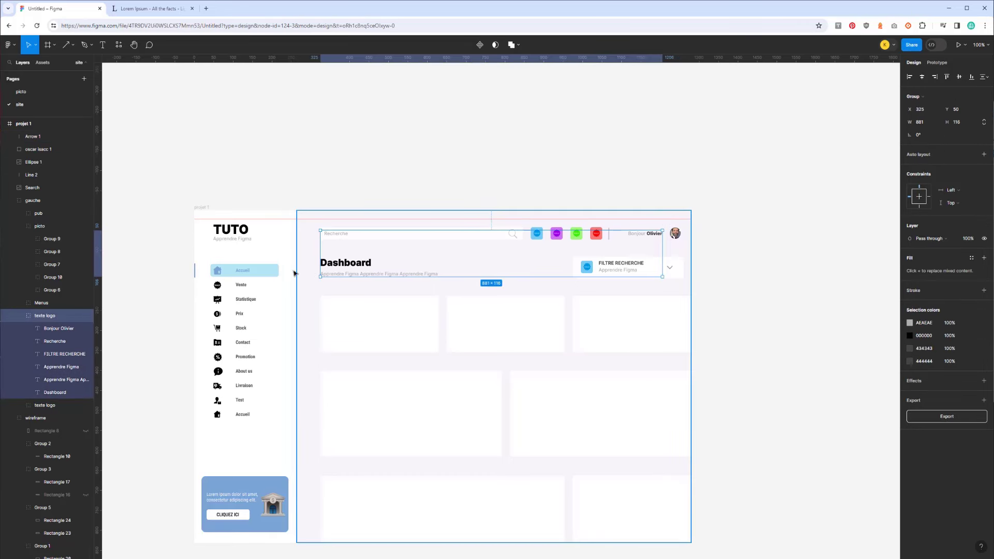
Move the Group 3 filter box out of the wireframe group to the top level below Search
{"action": "left_click", "coordinate": [19, 225]}
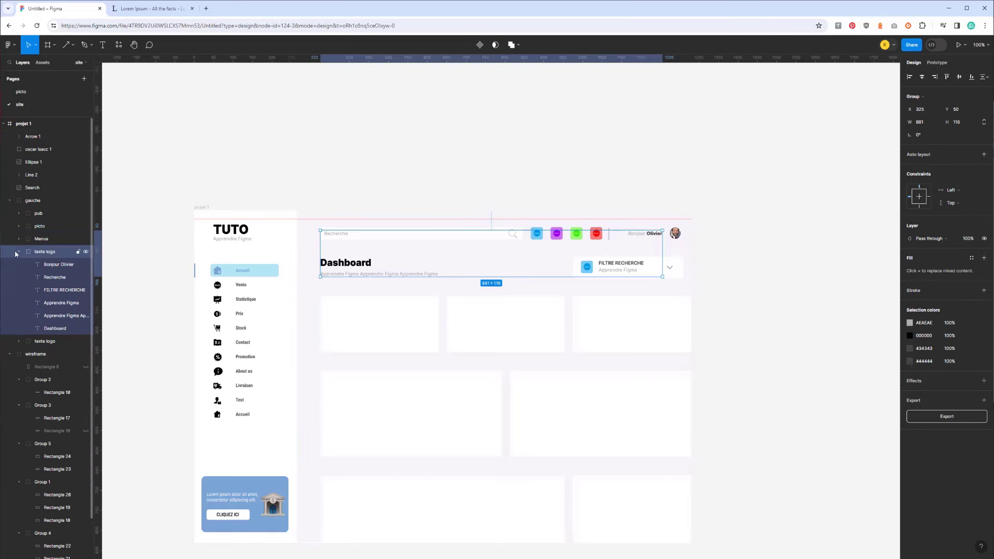
{"action": "left_click", "coordinate": [18, 252]}
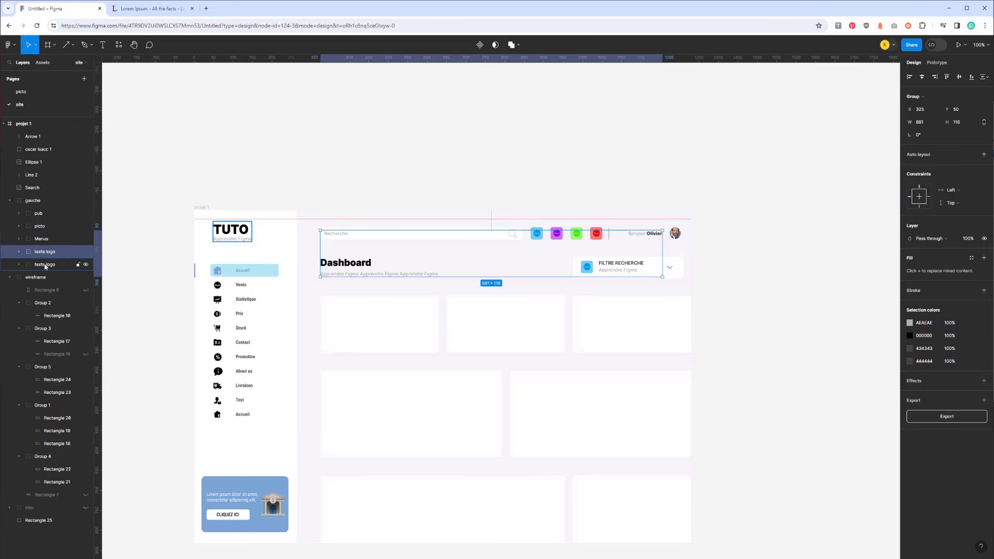
{"action": "left_click", "coordinate": [676, 273]}
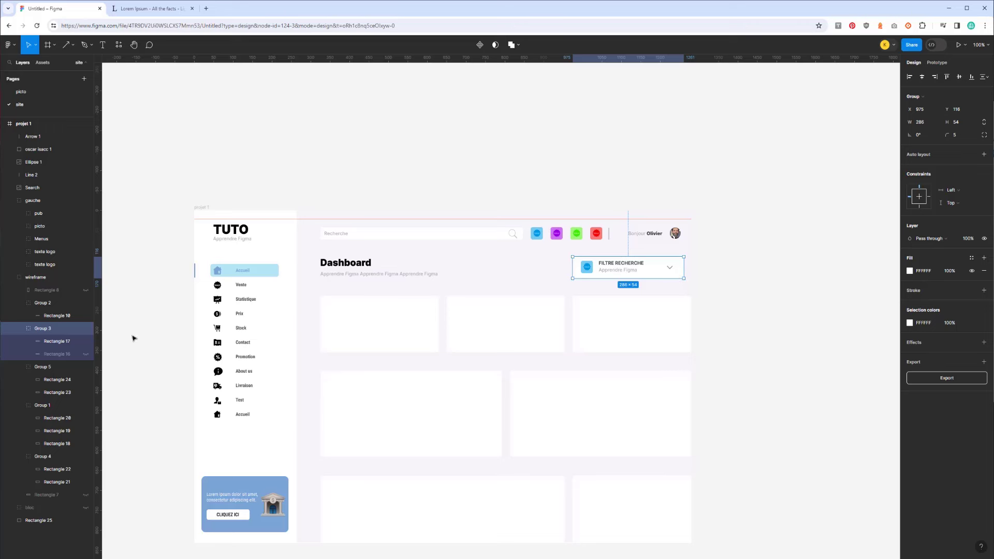
{"action": "left_click", "coordinate": [78, 329]}
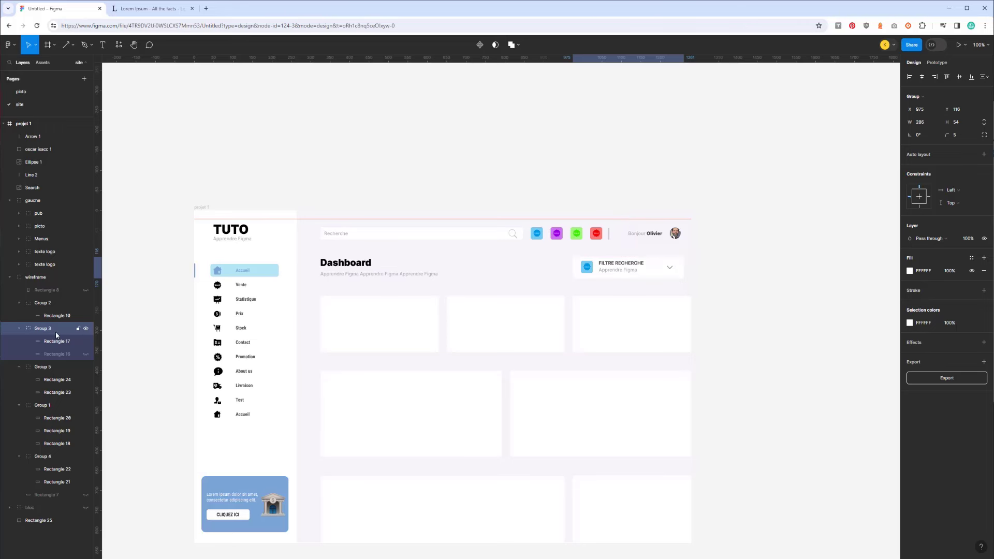
{"action": "left_click_drag", "start_coordinate": [39, 331], "coordinate": [42, 273]}
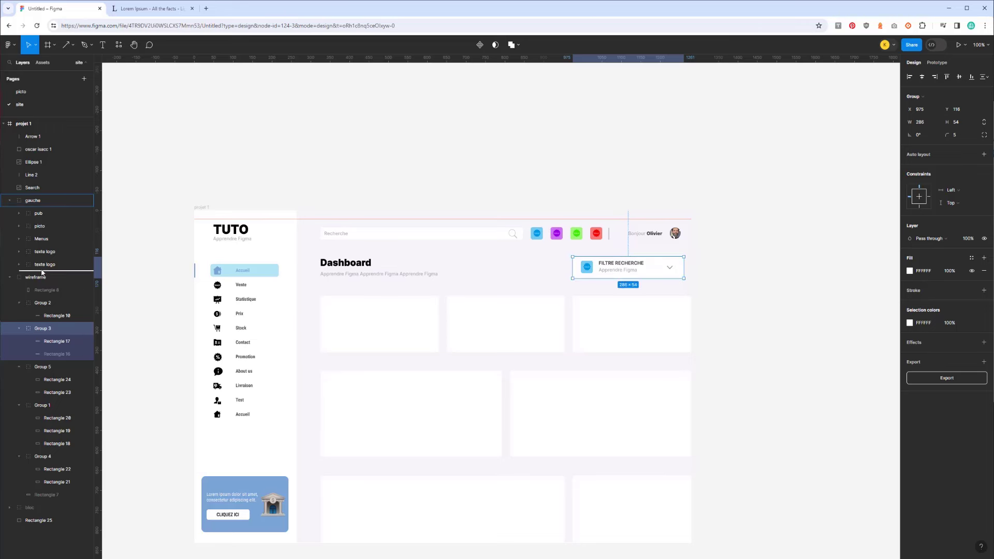
{"action": "left_click_drag", "start_coordinate": [43, 273], "coordinate": [43, 193]}
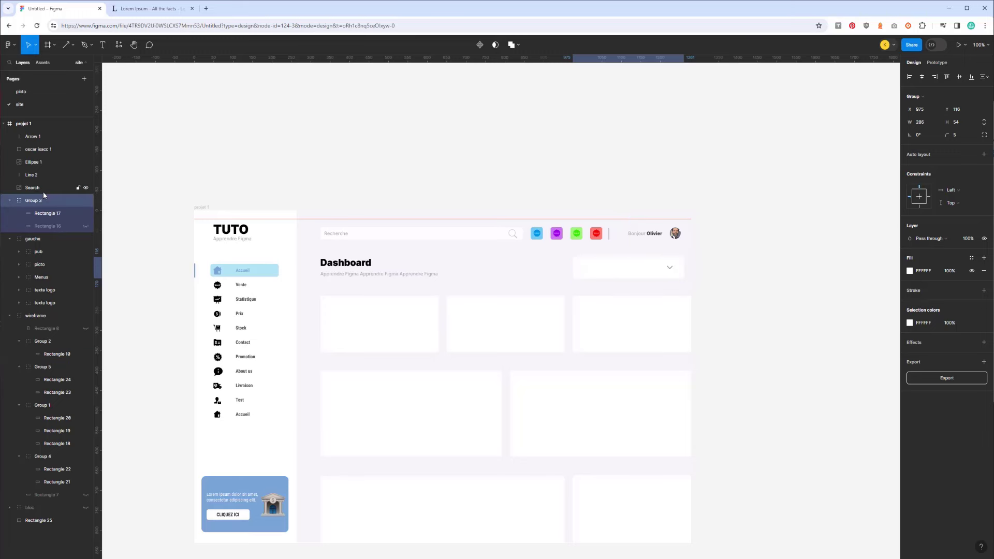
Try moving texte logo to the top level, undo it, and toggle Group 3's visibility
{"action": "left_click_drag", "start_coordinate": [44, 290], "coordinate": [43, 234]}
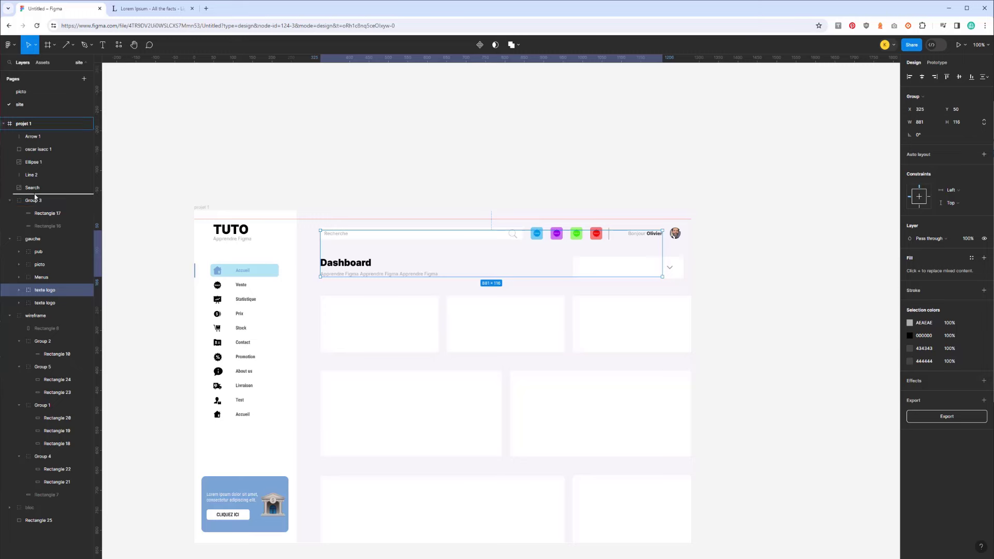
{"action": "left_click_drag", "start_coordinate": [42, 234], "coordinate": [42, 195]}
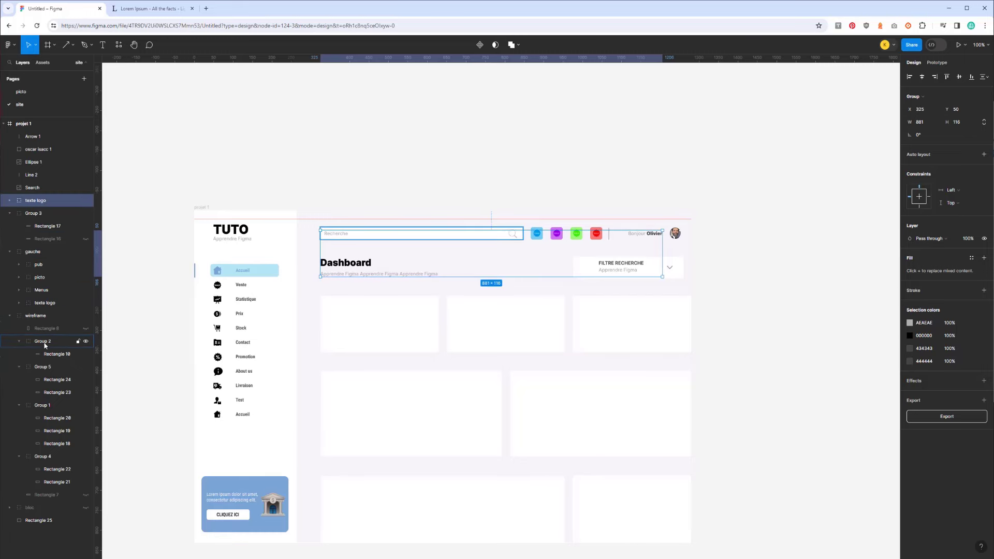
{"action": "key", "text": "ctrl+z"}
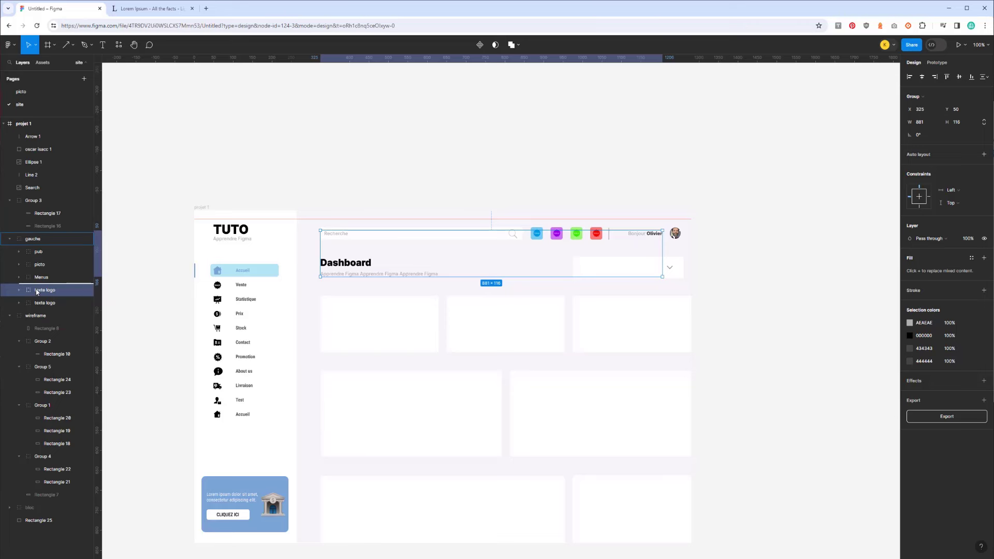
{"action": "left_click", "coordinate": [9, 201]}
{"action": "left_click", "coordinate": [86, 201]}
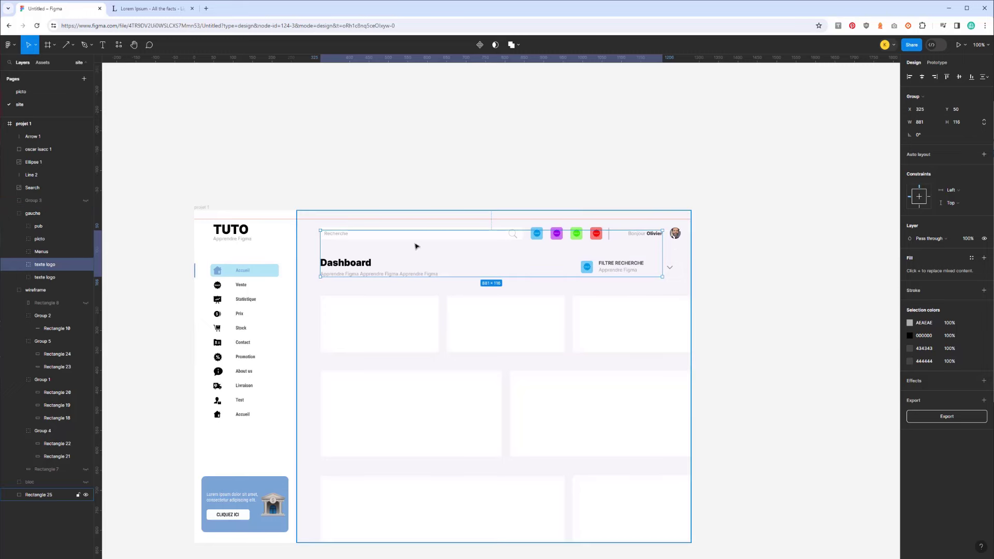
Lift Group 3 and the texte logo header group out to the top level of projet 1
{"action": "left_click", "coordinate": [595, 267]}
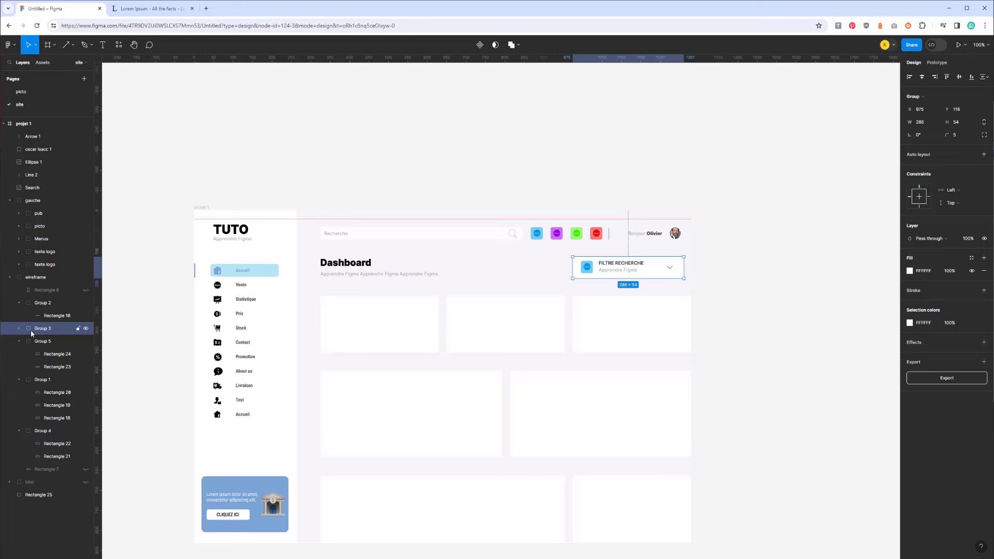
{"action": "left_click_drag", "start_coordinate": [31, 334], "coordinate": [38, 197]}
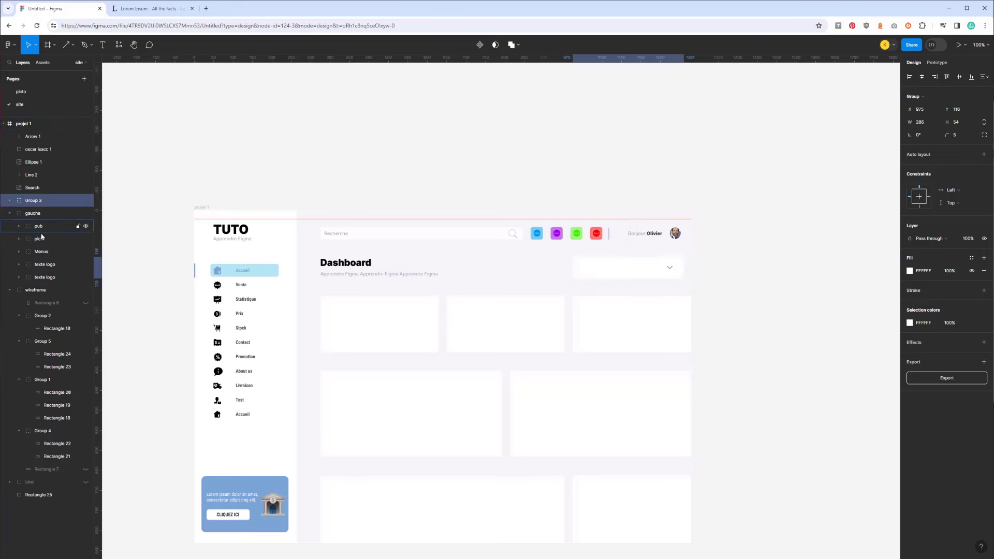
{"action": "left_click", "coordinate": [42, 265]}
{"action": "left_click_drag", "start_coordinate": [41, 268], "coordinate": [35, 199]}
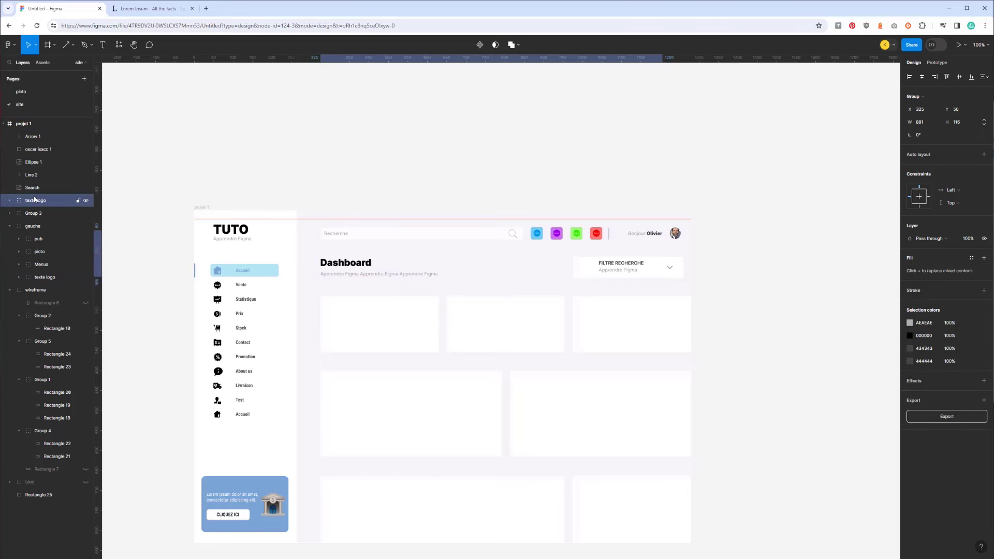
{"action": "left_click", "coordinate": [86, 277]}
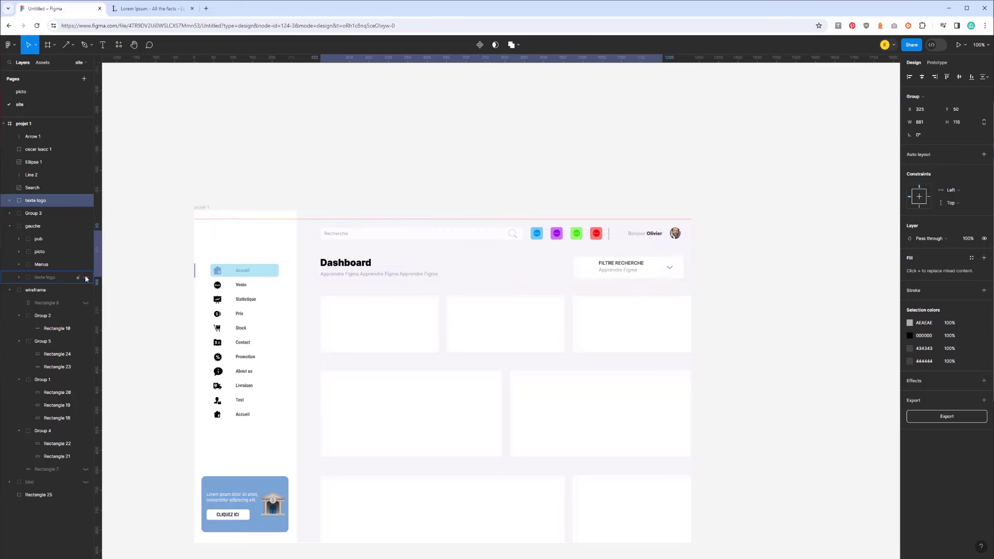
{"action": "left_click", "coordinate": [43, 278]}
{"action": "left_click_drag", "start_coordinate": [37, 210], "coordinate": [38, 198]}
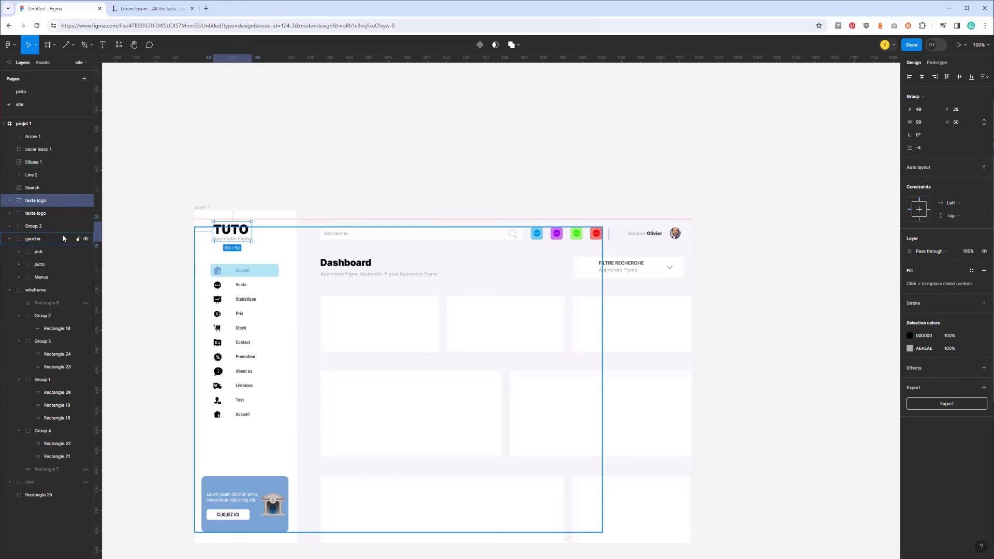
{"action": "left_click", "coordinate": [86, 227]}
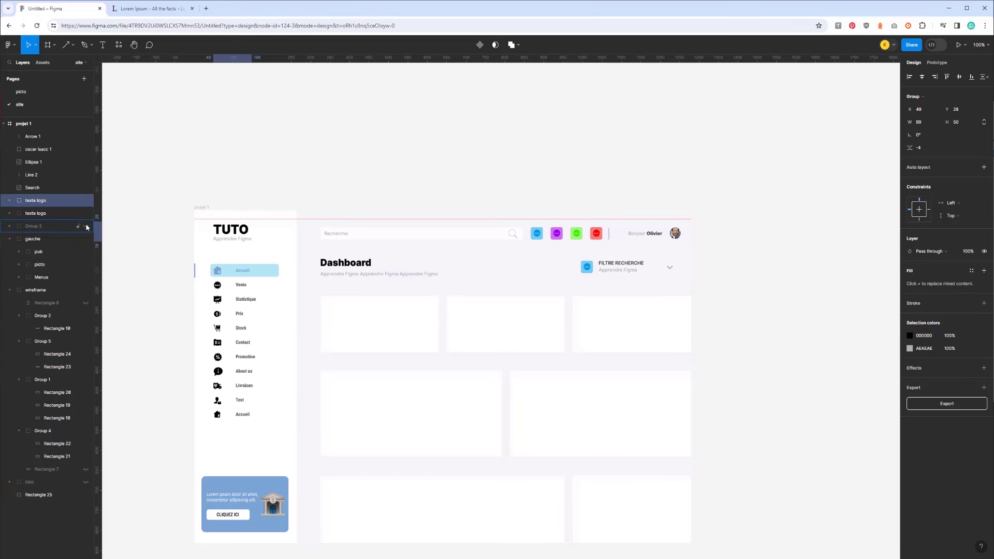
Move the picto icons group to the top level and lock background Rectangle 25
{"action": "left_click", "coordinate": [589, 270]}
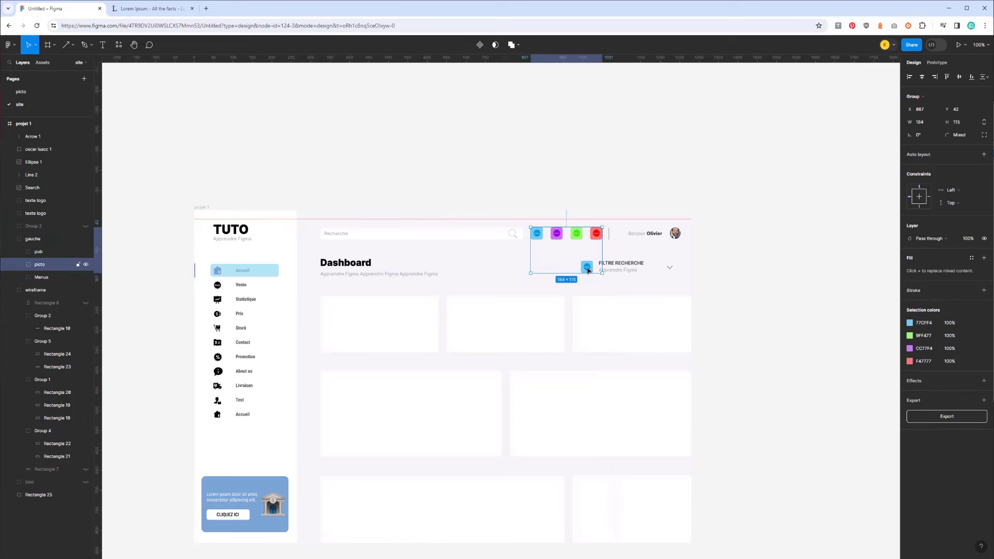
{"action": "left_click_drag", "start_coordinate": [40, 265], "coordinate": [37, 196]}
{"action": "left_click", "coordinate": [339, 252]}
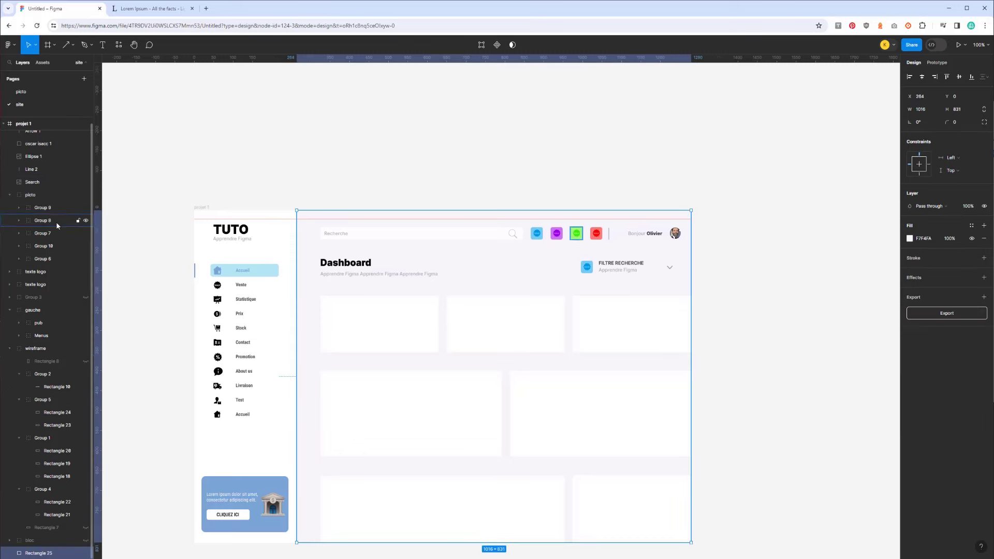
{"action": "left_click", "coordinate": [79, 553]}
{"action": "left_click", "coordinate": [423, 173]}
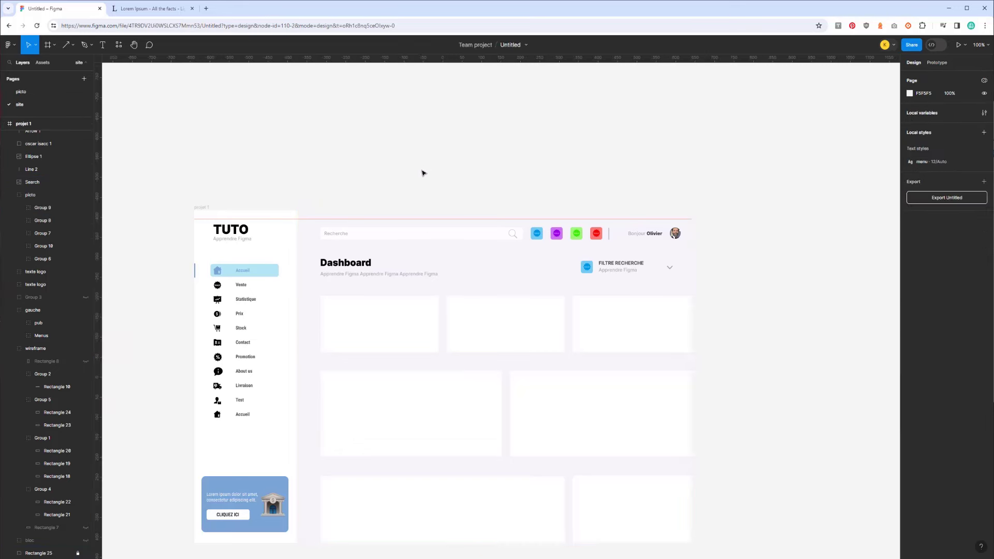
{"action": "left_click", "coordinate": [335, 236]}
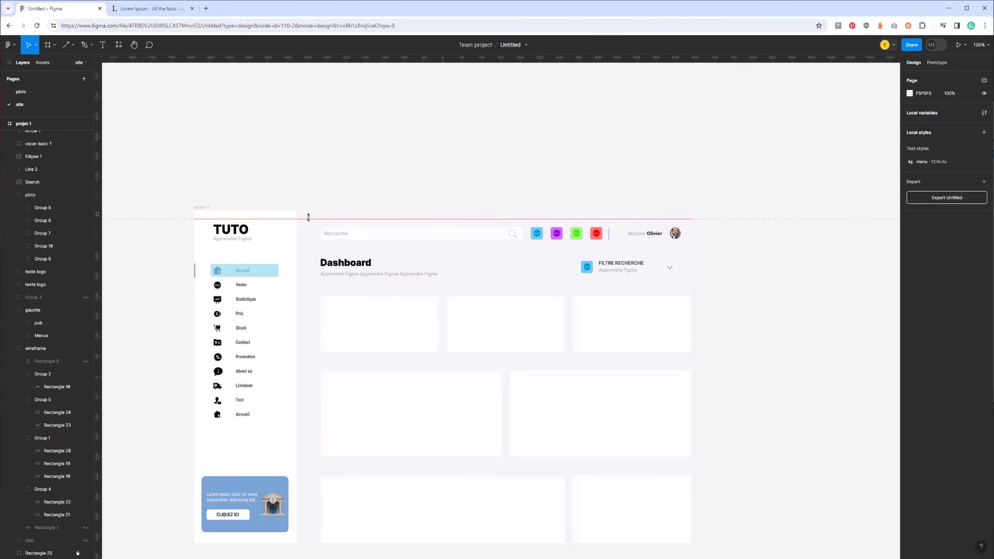
Lock the wireframe layer and group all top-bar elements into one group named 'header'
{"action": "left_click_drag", "start_coordinate": [311, 224], "coordinate": [706, 278]}
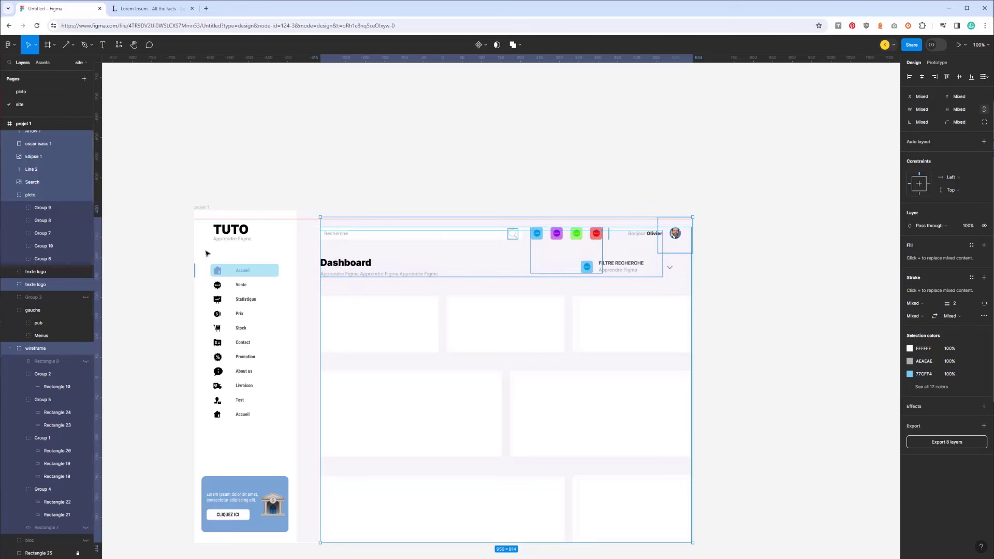
{"action": "mouse_move", "coordinate": [47, 348]}
{"action": "left_click", "coordinate": [78, 348]}
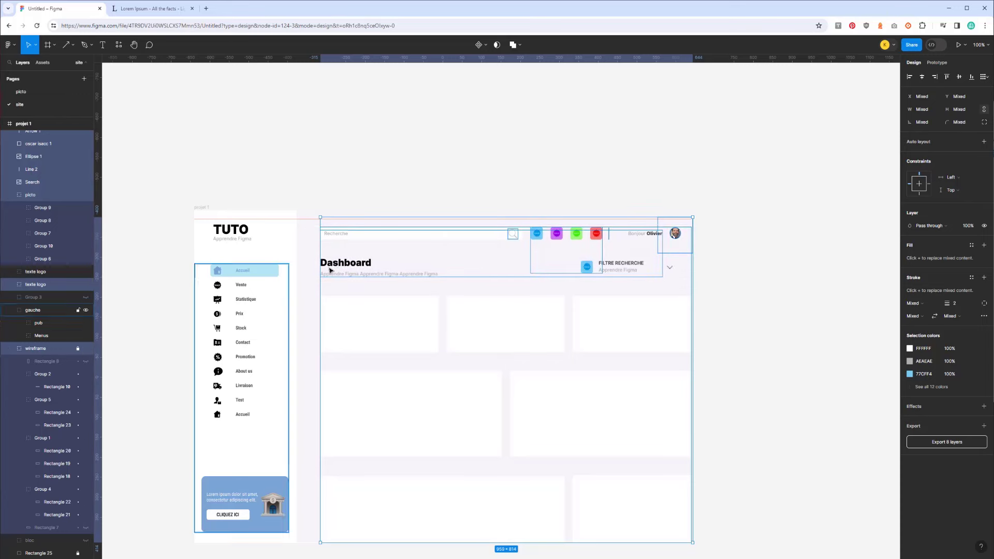
{"action": "left_click_drag", "start_coordinate": [316, 193], "coordinate": [704, 284]}
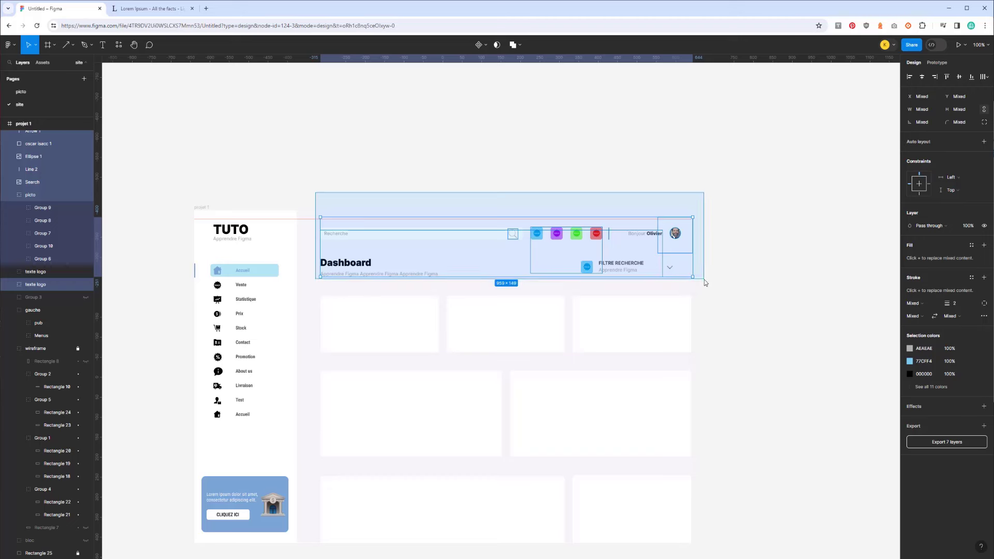
{"action": "key", "text": "ctrl+g"}
{"action": "double_click", "coordinate": [35, 137]}
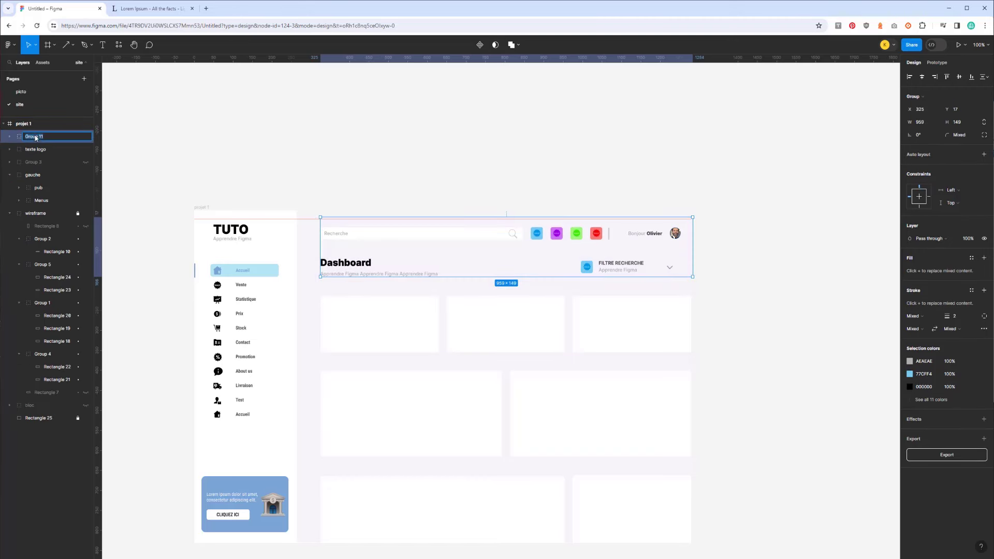
{"action": "type", "text": "header"}
{"action": "key", "text": "Return"}
{"action": "left_click", "coordinate": [86, 137]}
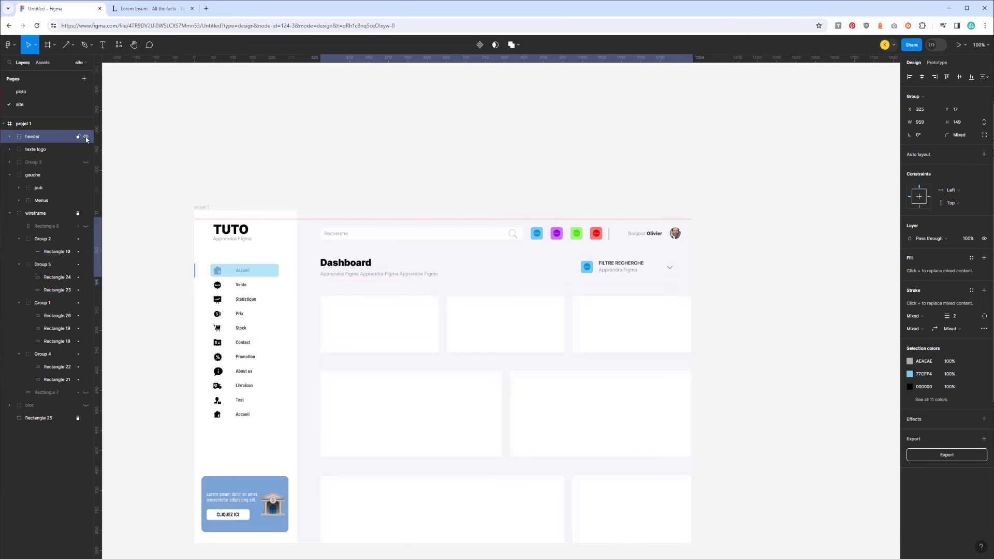
{"action": "left_click", "coordinate": [86, 137]}
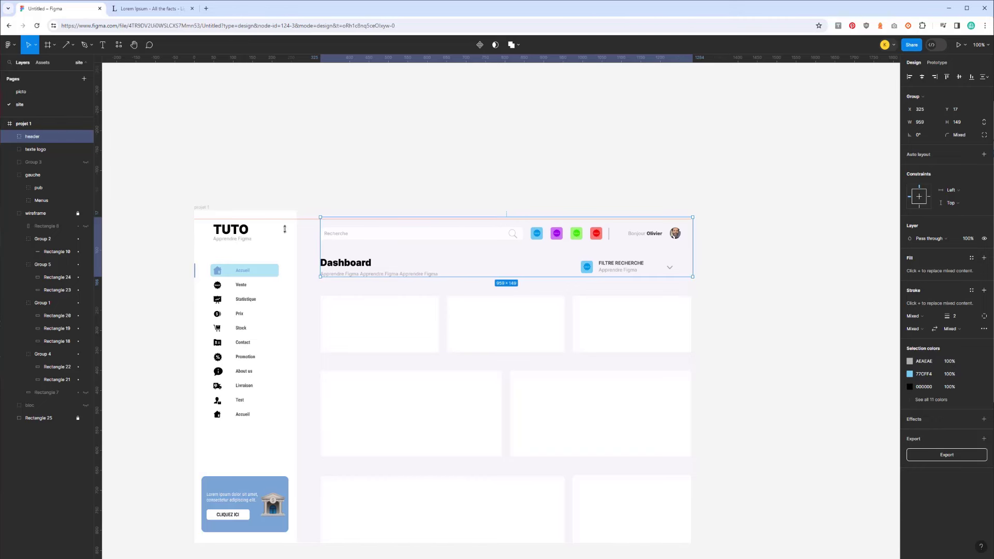
{"action": "key", "text": "Escape"}
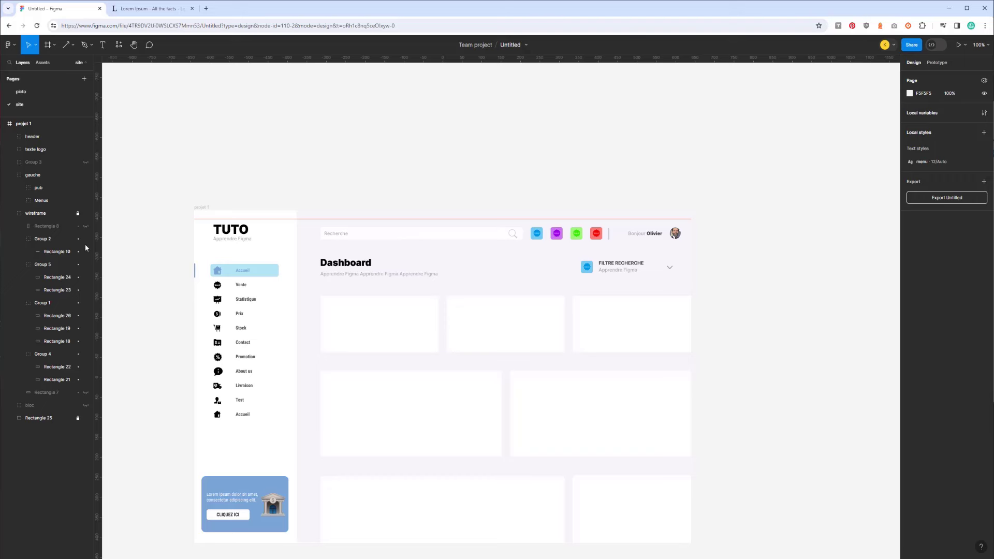
Unlock wireframe and move the search bar Group 2 into the header group below Search
{"action": "left_click", "coordinate": [78, 213]}
{"action": "left_click", "coordinate": [441, 242]}
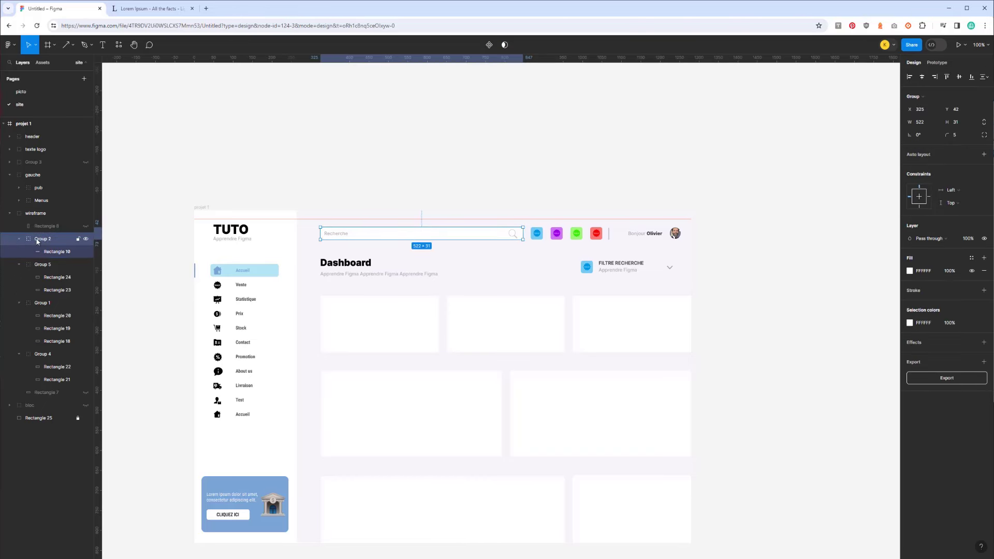
{"action": "left_click_drag", "start_coordinate": [42, 239], "coordinate": [30, 139]}
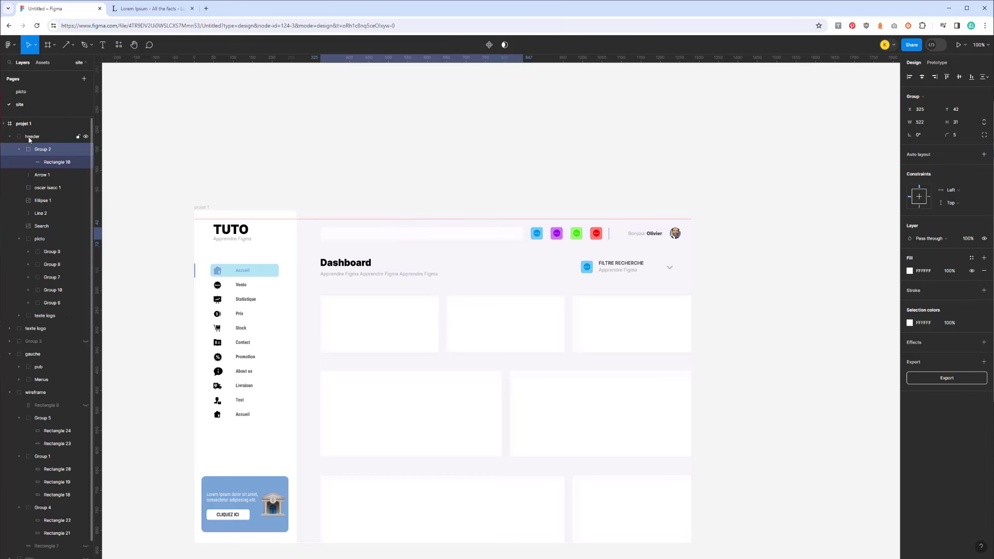
{"action": "left_click", "coordinate": [18, 138]}
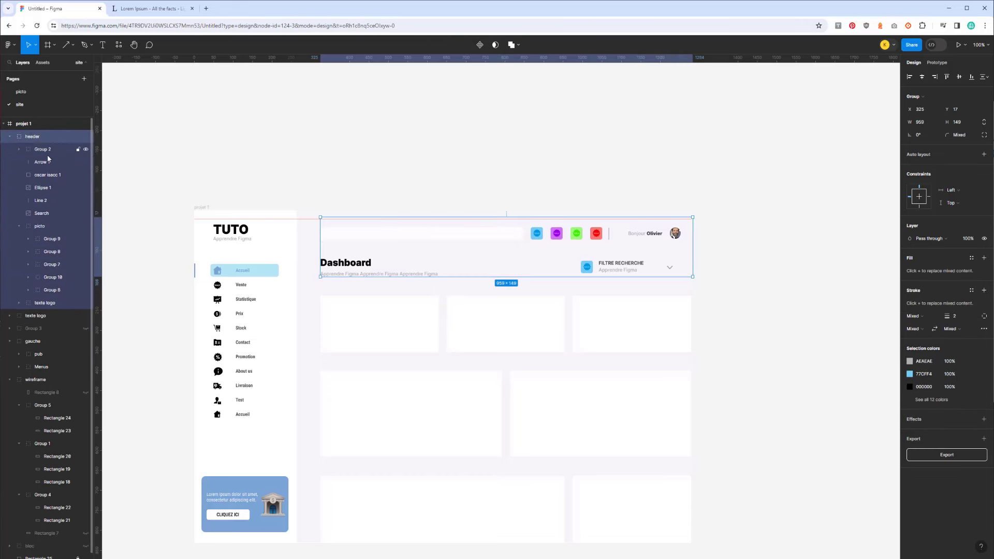
{"action": "left_click", "coordinate": [142, 171]}
{"action": "left_click_drag", "start_coordinate": [60, 154], "coordinate": [38, 217]}
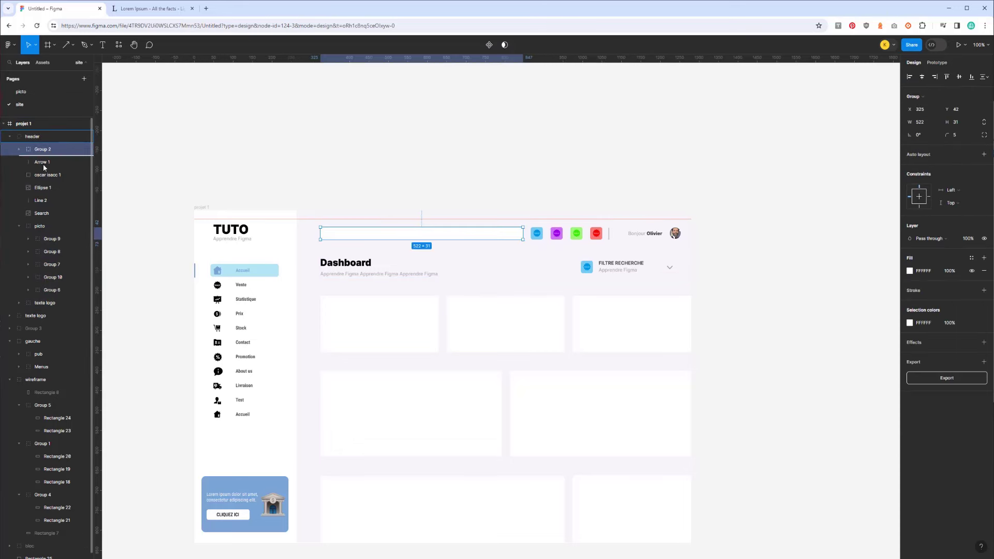
{"action": "left_click", "coordinate": [18, 225]}
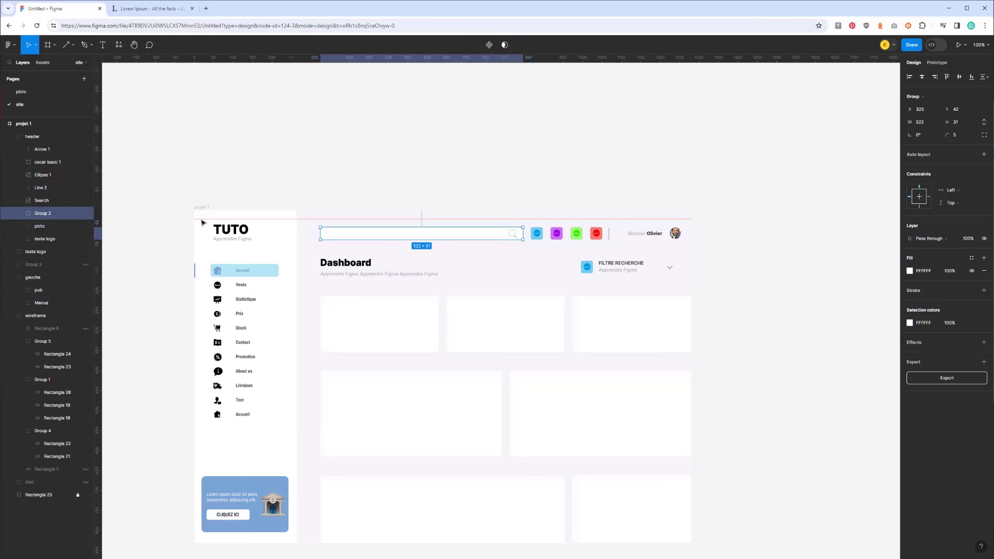
{"action": "mouse_move", "coordinate": [46, 213]}
{"action": "left_click", "coordinate": [86, 213]}
Move texte logo into the header group and make the search bar and filter box visible
{"action": "left_click", "coordinate": [334, 235]}
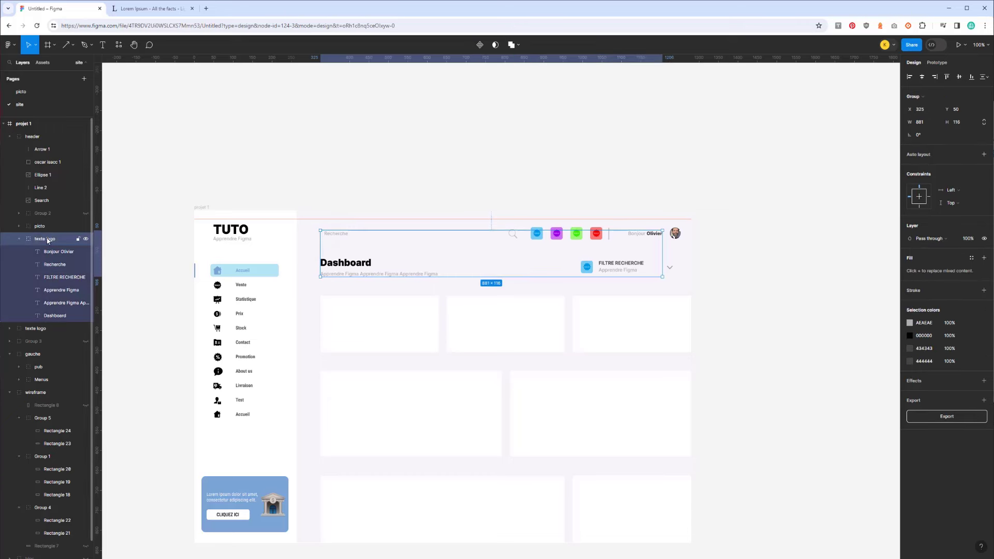
{"action": "left_click_drag", "start_coordinate": [35, 239], "coordinate": [36, 143]}
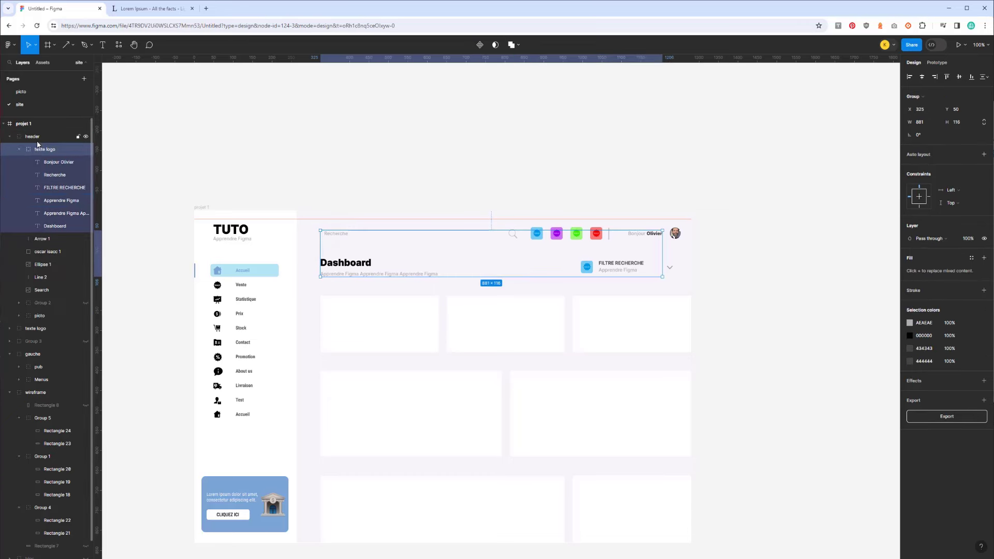
{"action": "left_click", "coordinate": [14, 139]}
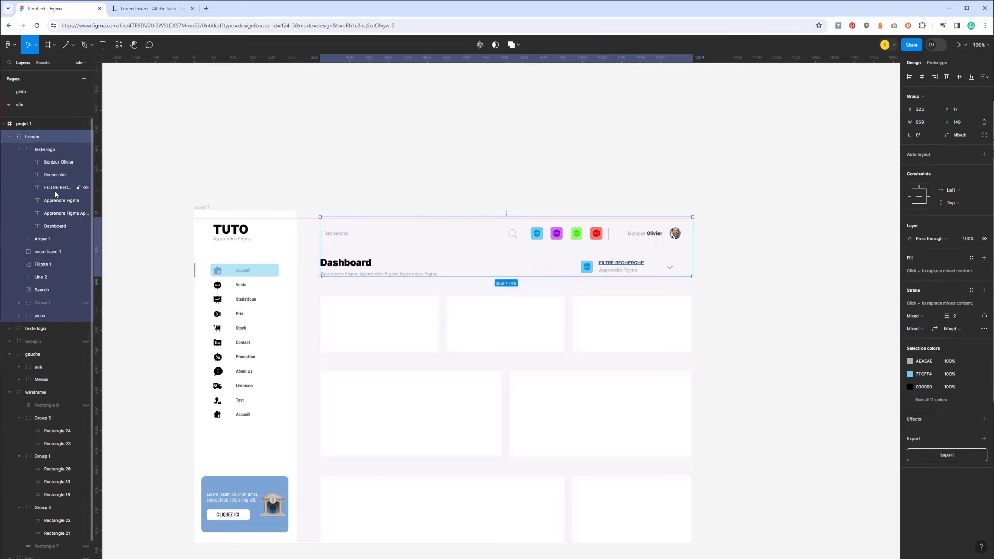
{"action": "left_click", "coordinate": [86, 303]}
{"action": "left_click", "coordinate": [364, 166]}
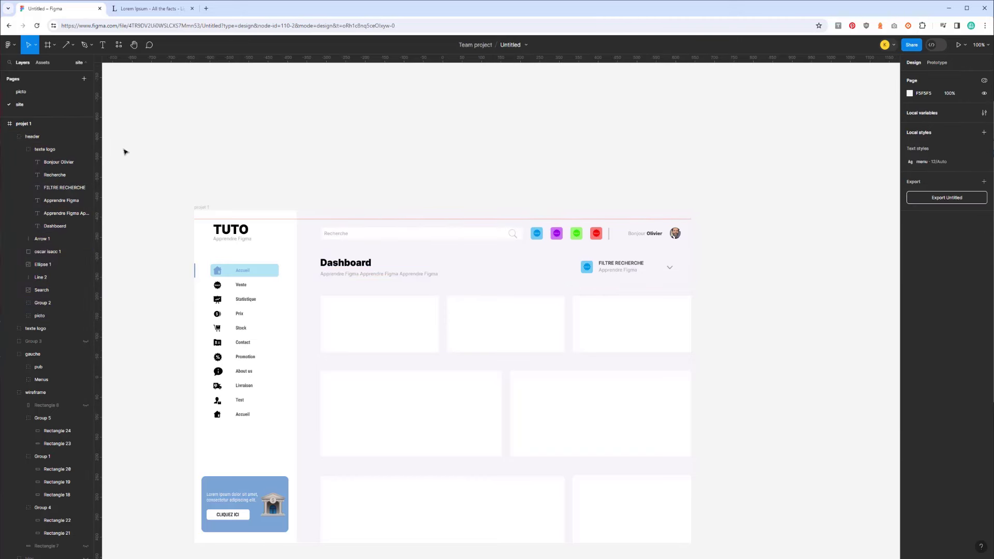
{"action": "left_click", "coordinate": [9, 136]}
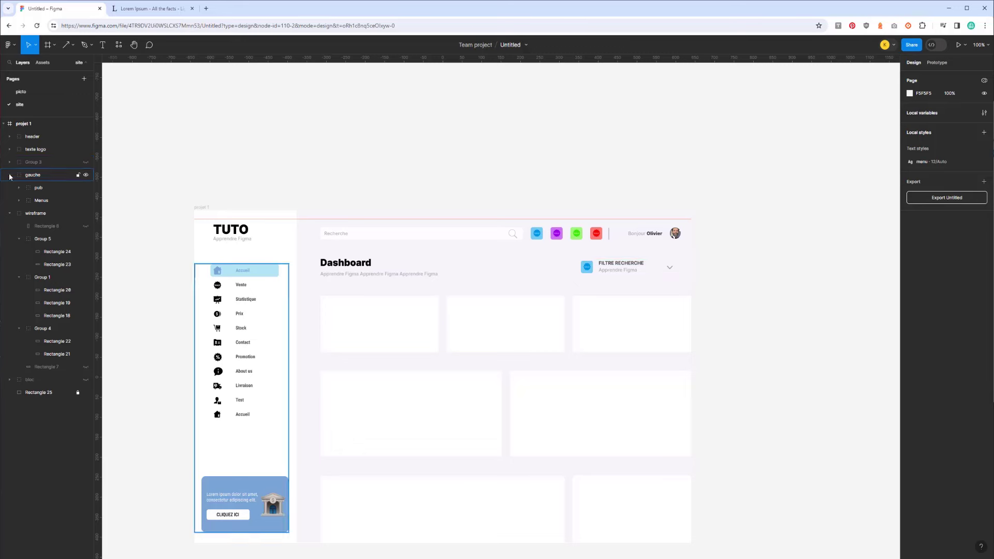
{"action": "left_click", "coordinate": [40, 161]}
{"action": "left_click", "coordinate": [84, 163]}
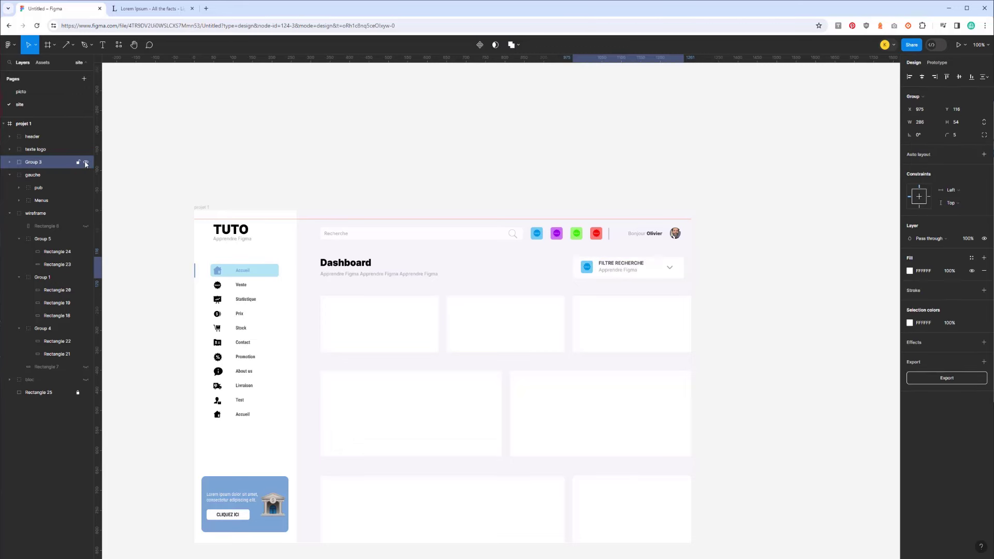
Put the filter-search box group inside the header group
{"action": "left_click", "coordinate": [9, 136]}
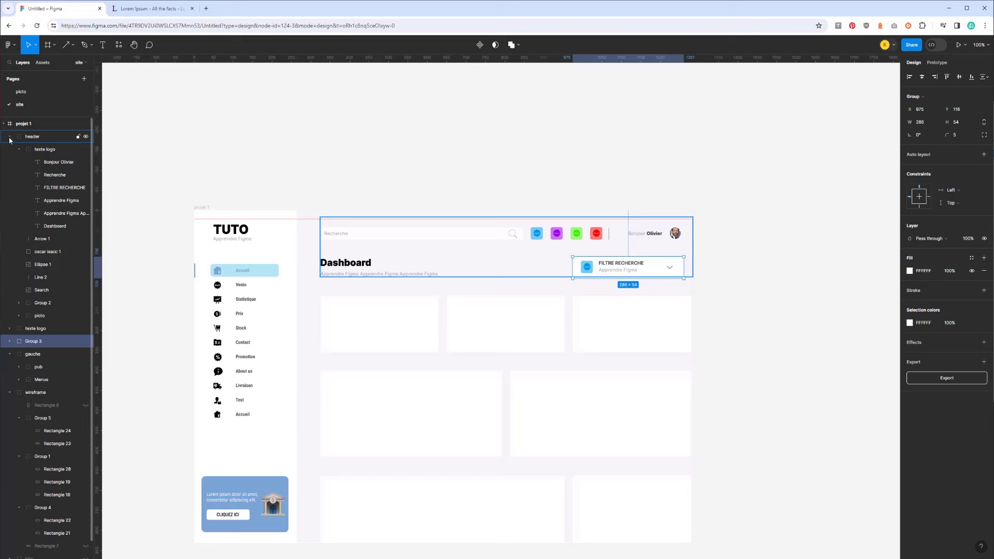
{"action": "left_click", "coordinate": [86, 329]}
{"action": "left_click", "coordinate": [85, 329]}
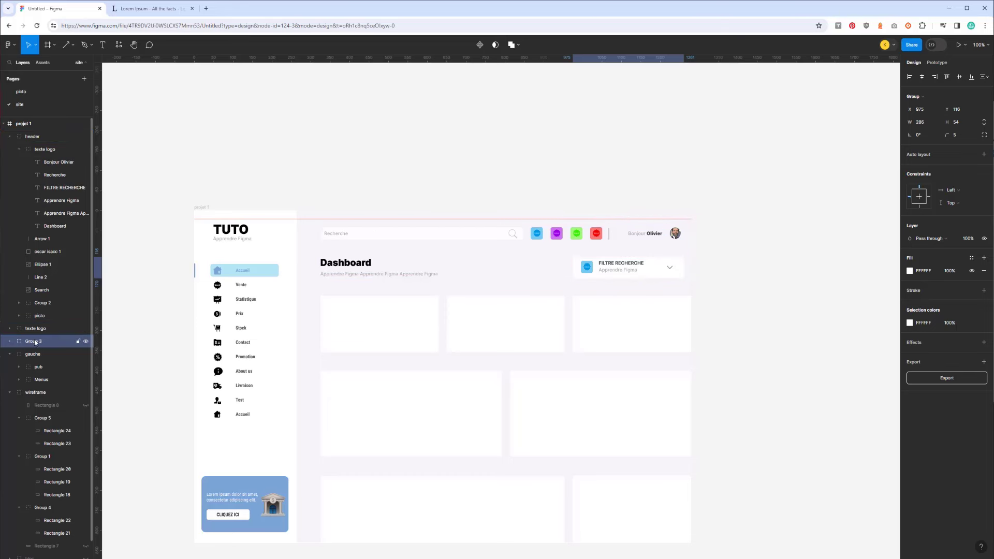
{"action": "left_click_drag", "start_coordinate": [34, 343], "coordinate": [38, 326]}
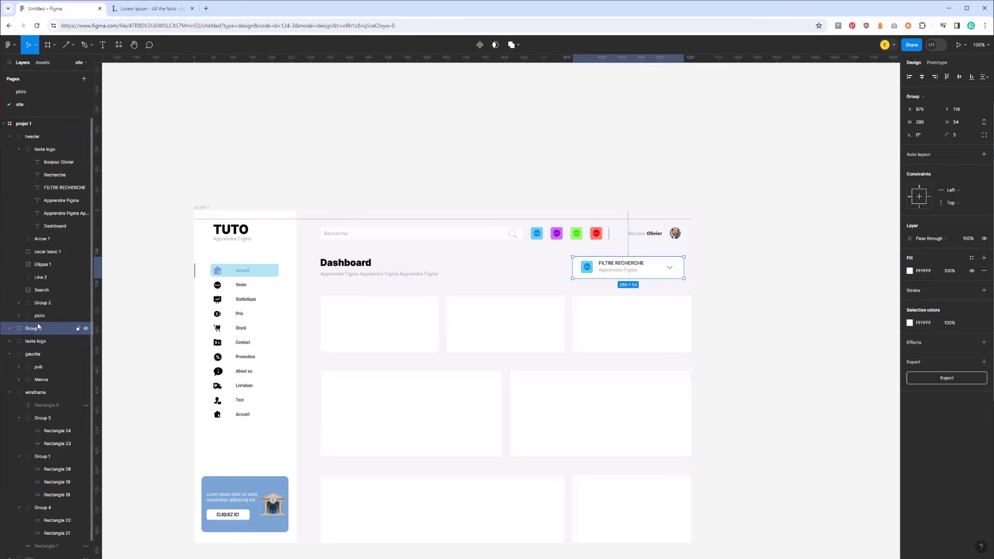
{"action": "left_click", "coordinate": [18, 149]}
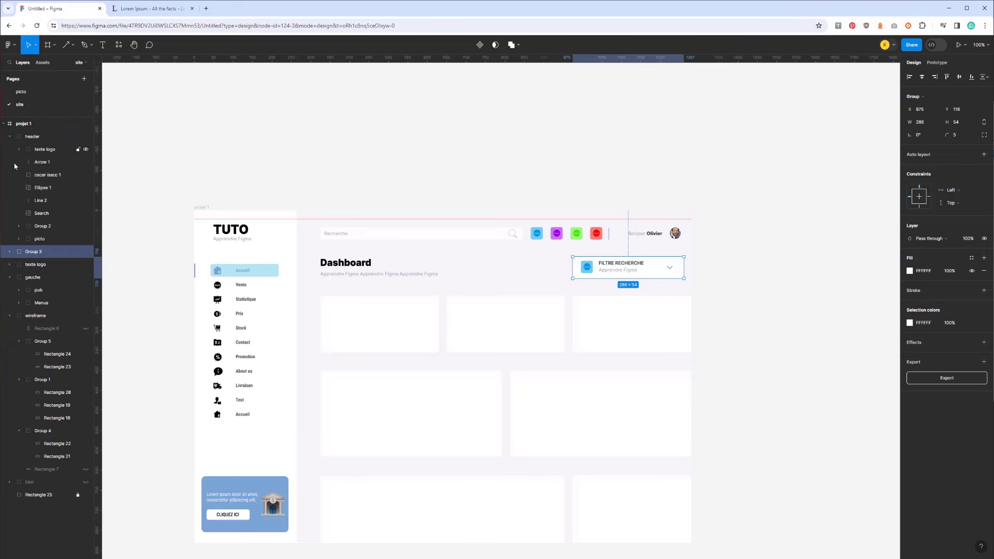
{"action": "left_click", "coordinate": [9, 136]}
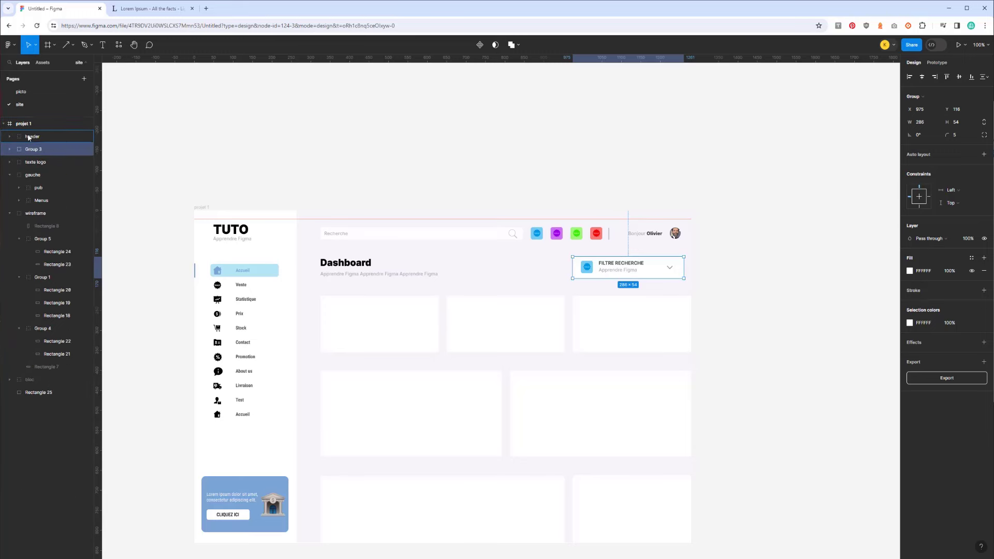
{"action": "mouse_move", "coordinate": [32, 139]}
{"action": "left_mouse_down"}
{"action": "mouse_move", "coordinate": [15, 138]}
{"action": "mouse_move", "coordinate": [40, 258]}
{"action": "left_mouse_up"}
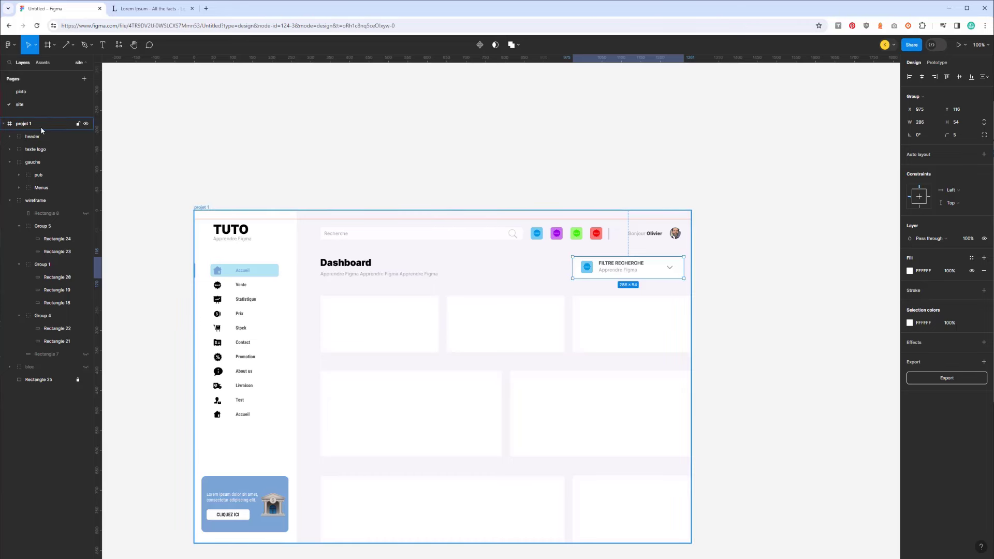
Check the header's contents by hiding it and selecting the sidebar, logo and header groups
{"action": "left_click", "coordinate": [86, 137]}
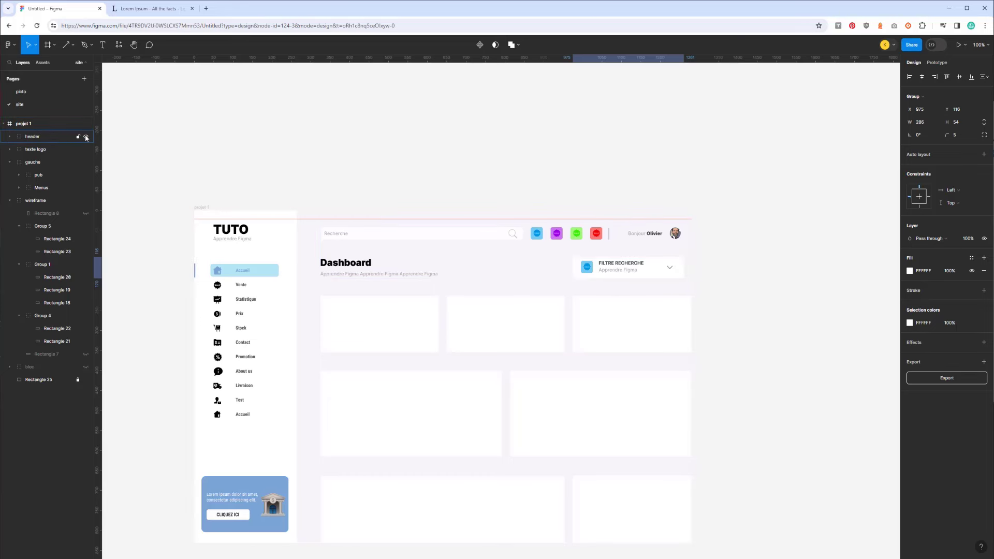
{"action": "left_click", "coordinate": [9, 162]}
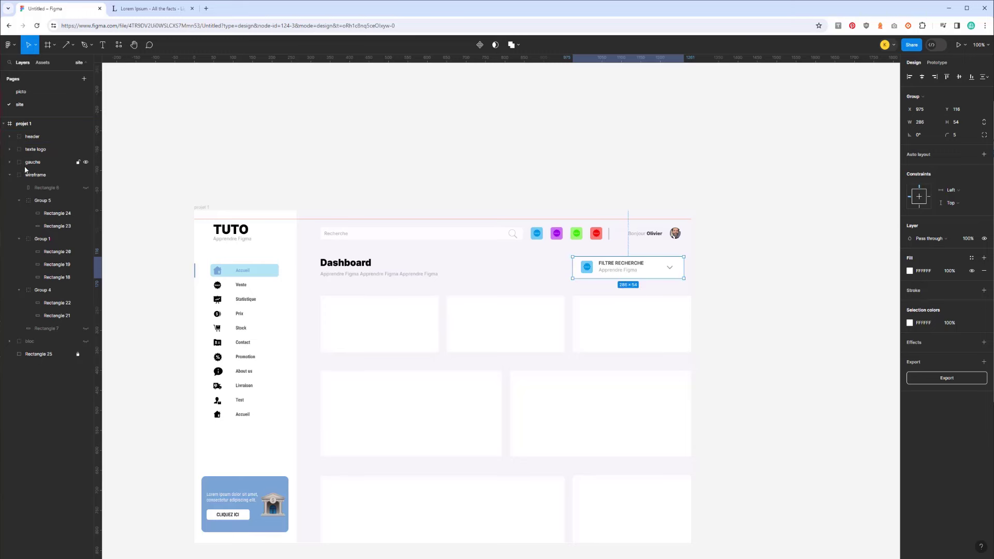
{"action": "left_click", "coordinate": [38, 164]}
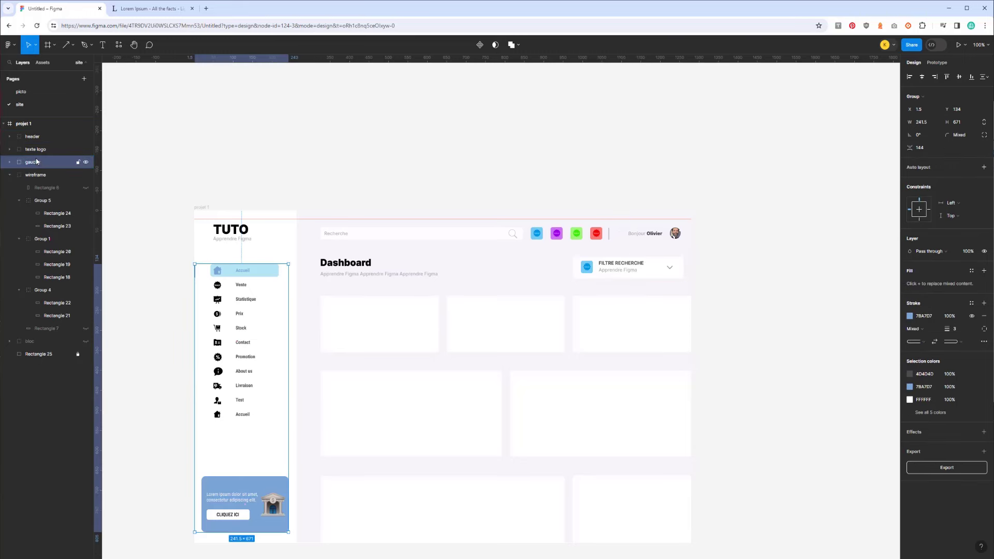
{"action": "left_click", "coordinate": [39, 149]}
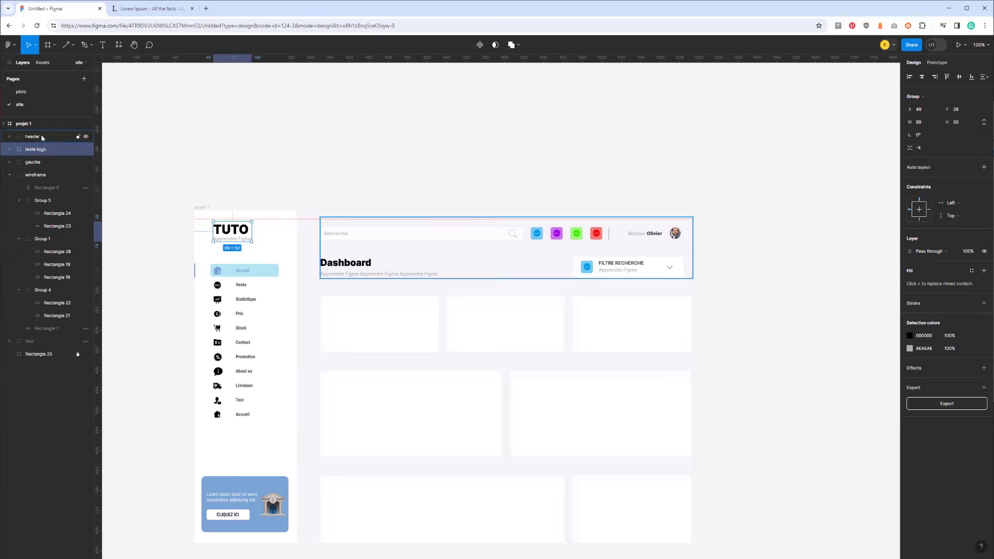
{"action": "left_click", "coordinate": [41, 138]}
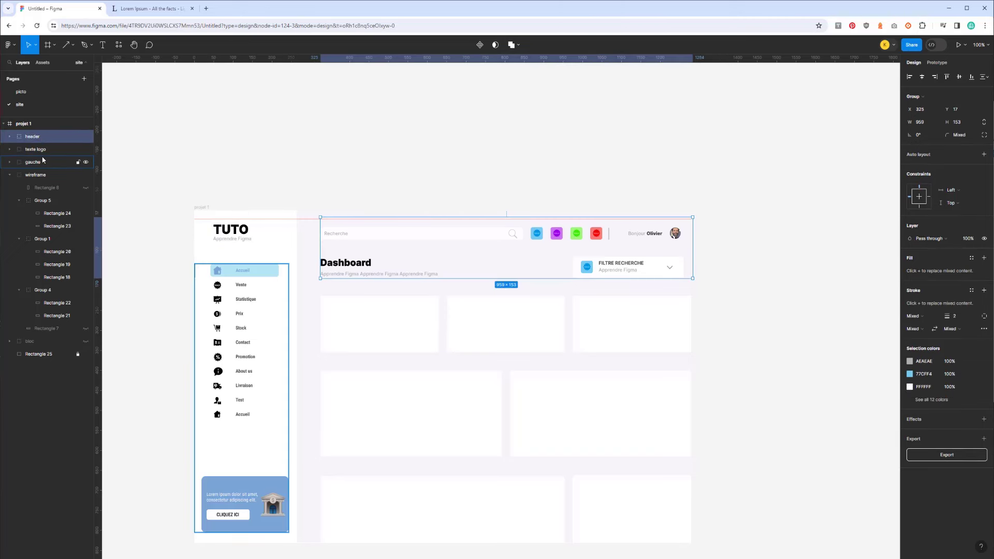
{"action": "left_click", "coordinate": [210, 161]}
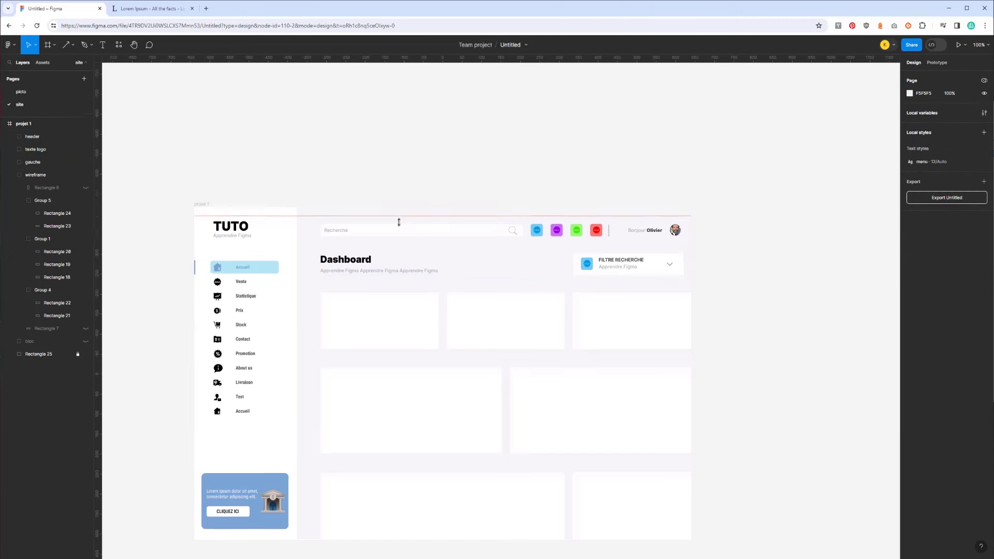
Scroll the canvas to bring the dashboard cards into view
{"action": "scroll", "coordinate": [422, 243], "scroll_direction": "down", "scroll_amount": 2}
{"action": "scroll", "coordinate": [420, 238], "scroll_direction": "down", "scroll_amount": 3}
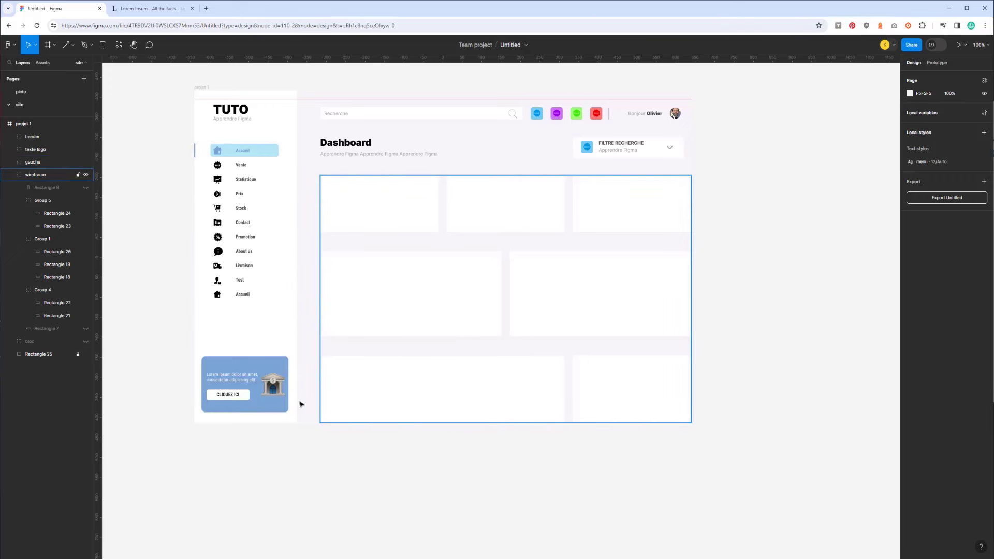
{"action": "scroll", "coordinate": [247, 330], "scroll_direction": "up", "scroll_amount": 2}
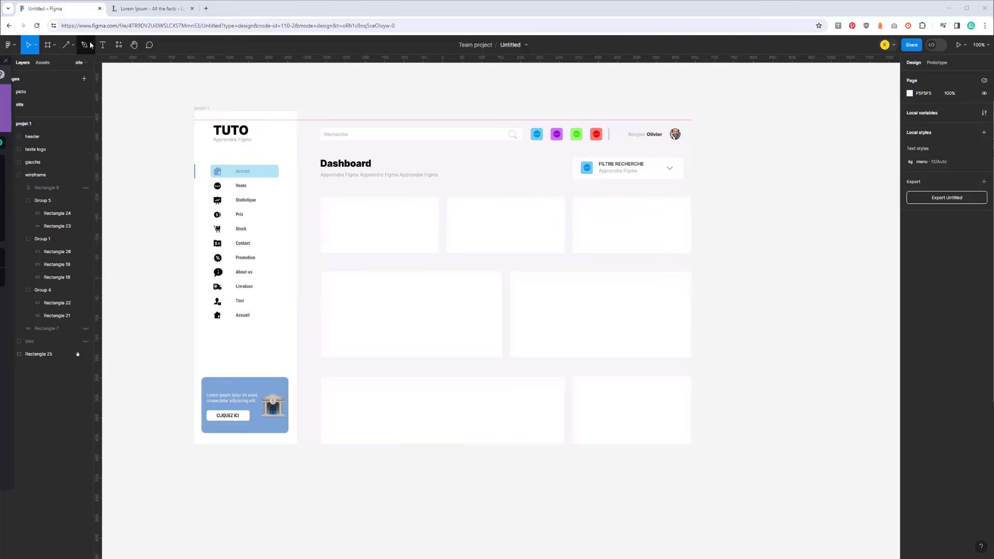
Draw a 70×70 grey circle in the first dashboard card
{"action": "left_click", "coordinate": [73, 48]}
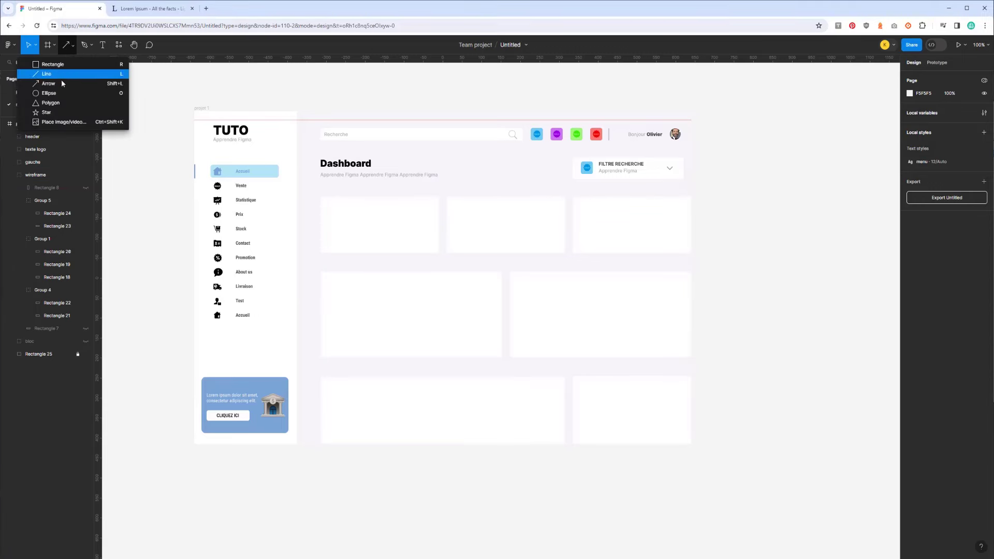
{"action": "left_click", "coordinate": [53, 95]}
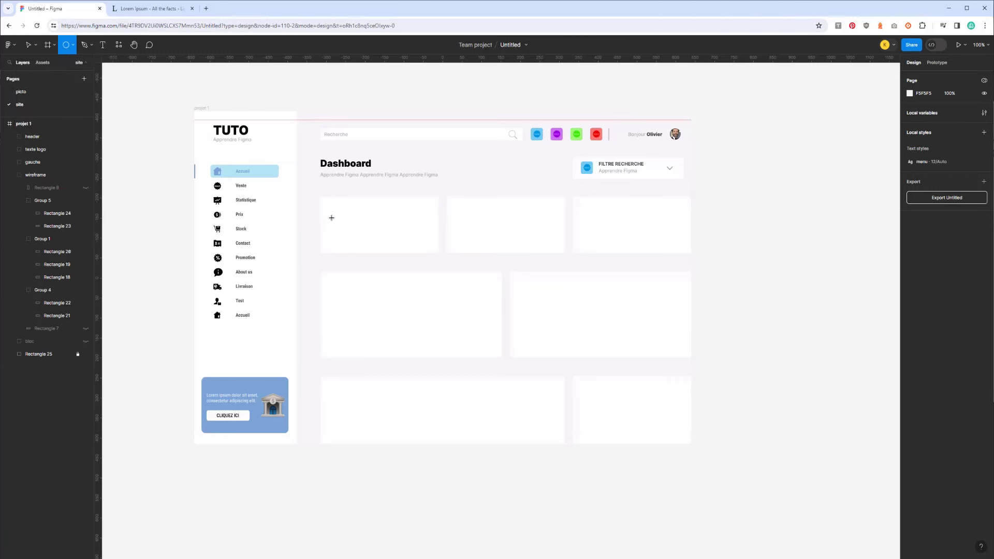
{"action": "mouse_move", "coordinate": [330, 212]}
{"action": "left_mouse_down"}
{"action": "mouse_move", "coordinate": [358, 239]}
{"action": "mouse_move", "coordinate": [347, 229]}
{"action": "left_mouse_up"}
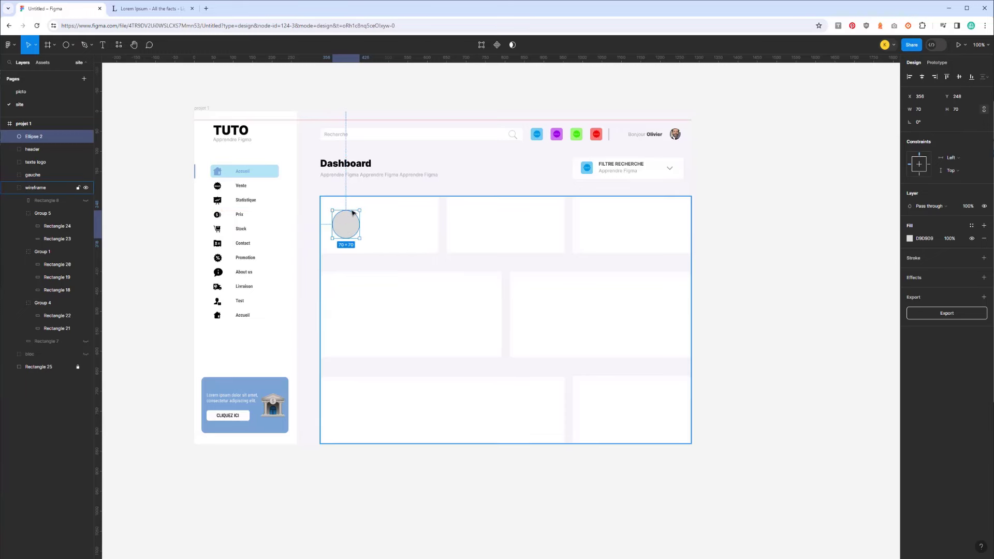
Move Group 1 to the top of projet 1 and put the circle inside it
{"action": "left_click", "coordinate": [395, 231]}
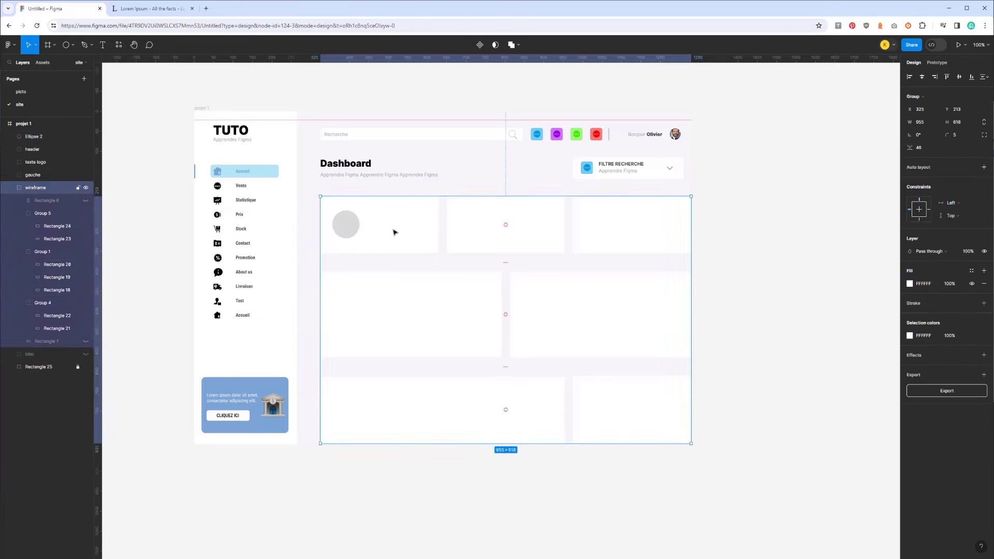
{"action": "double_click", "coordinate": [402, 229]}
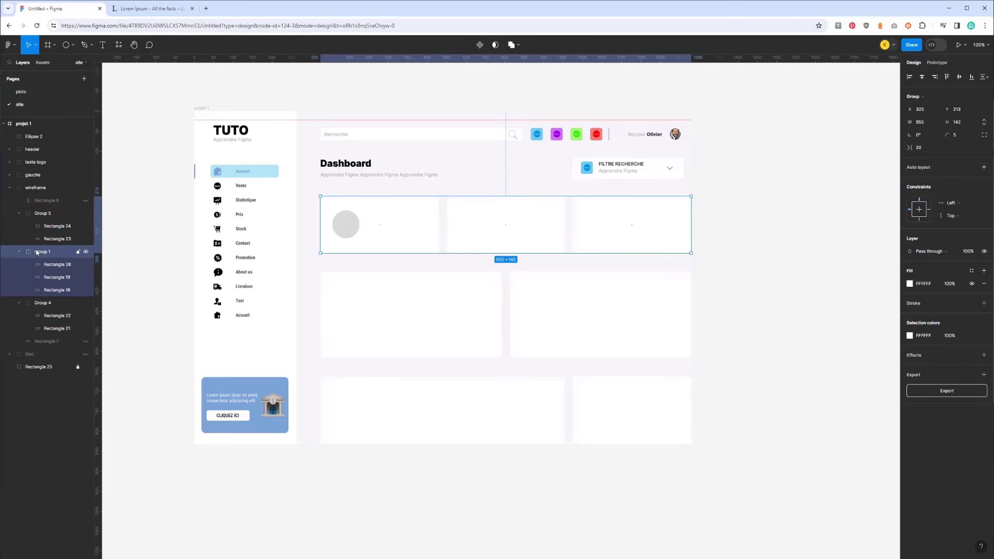
{"action": "left_click_drag", "start_coordinate": [36, 252], "coordinate": [42, 131]}
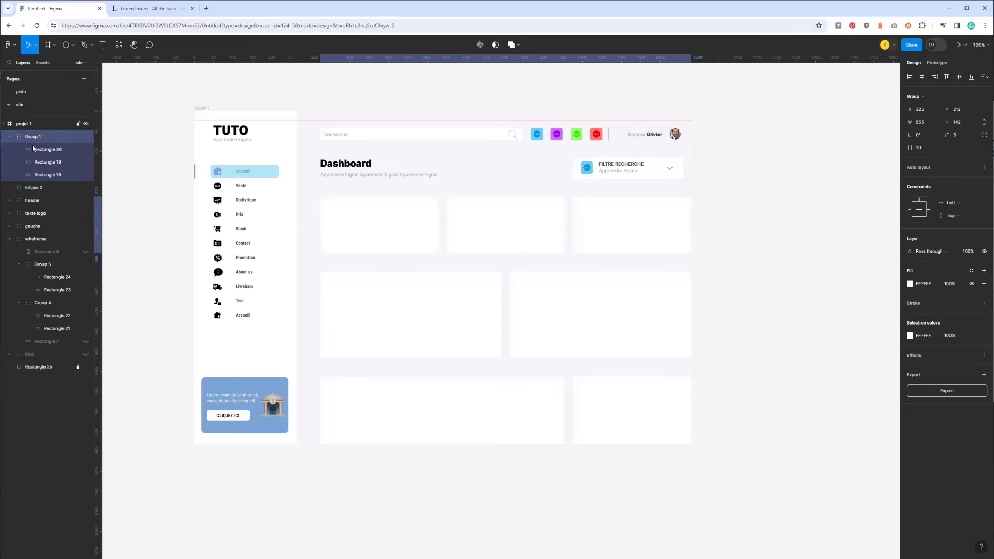
{"action": "left_click", "coordinate": [10, 238]}
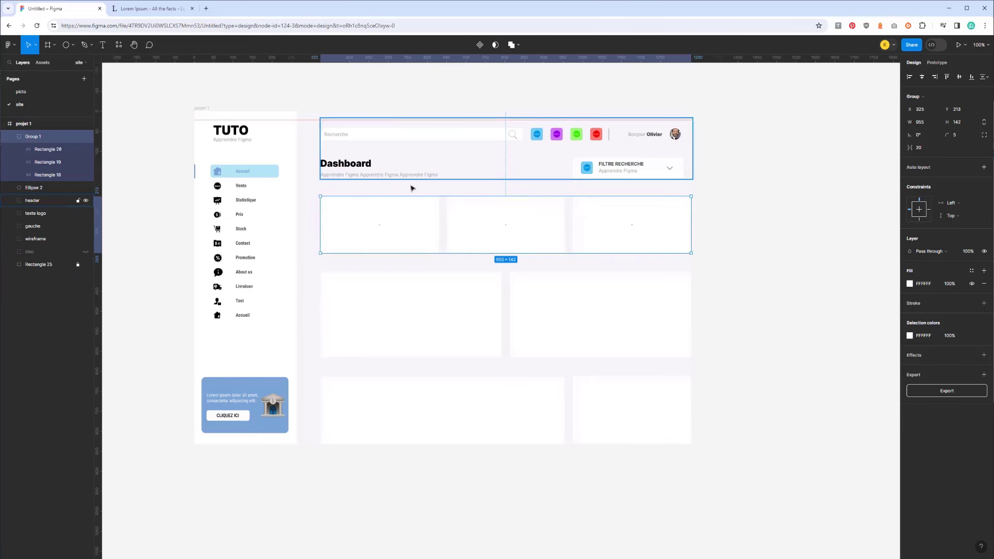
{"action": "left_click_drag", "start_coordinate": [25, 188], "coordinate": [8, 152]}
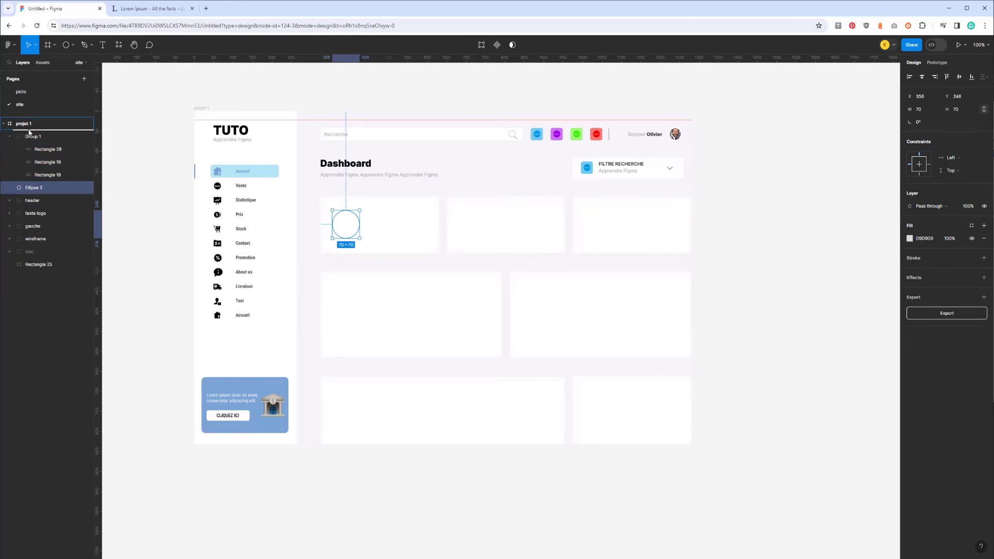
{"action": "left_click", "coordinate": [17, 152]}
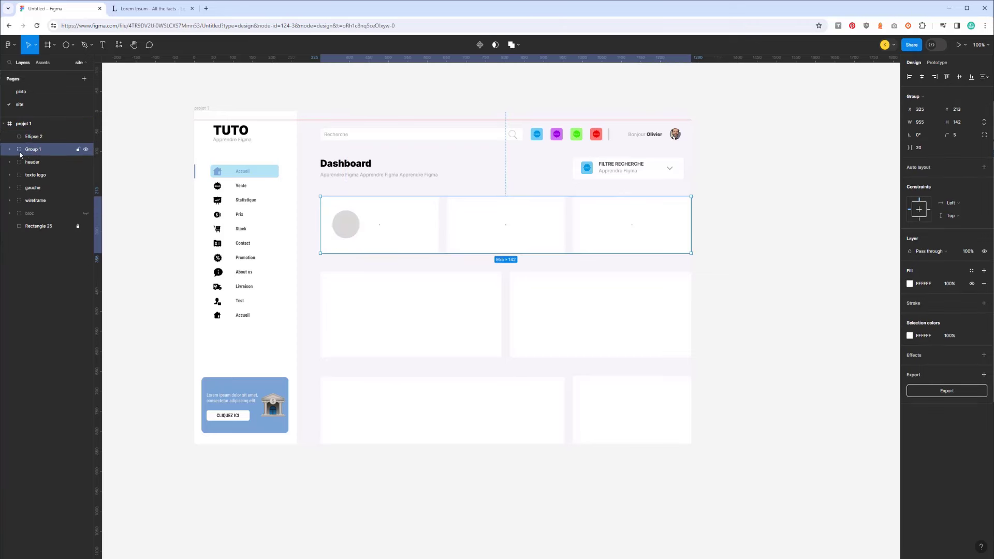
{"action": "left_click", "coordinate": [33, 142]}
{"action": "left_click_drag", "start_coordinate": [34, 145], "coordinate": [38, 159]}
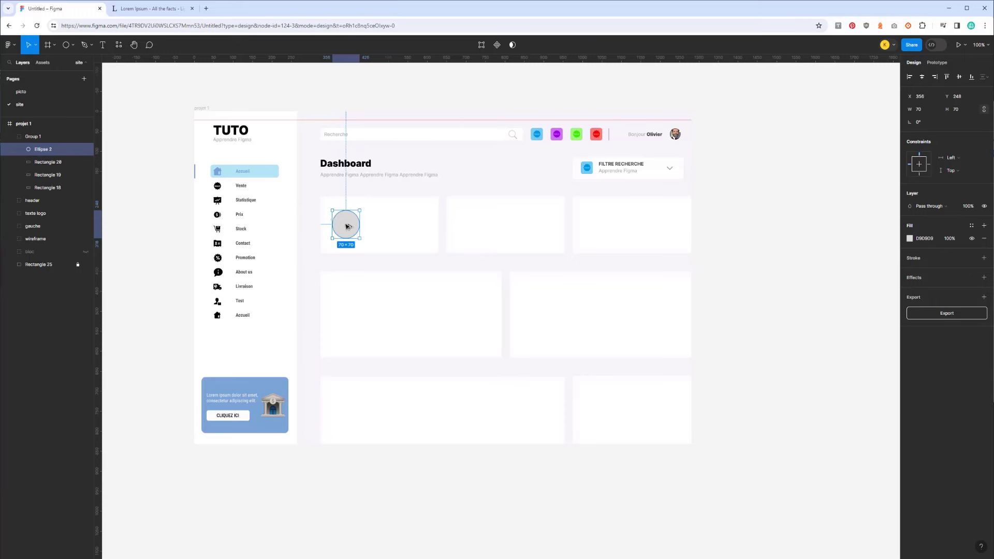
Duplicate the circle into the second card and align it with the first at Y 248
{"action": "left_click_drag", "start_coordinate": [347, 226], "coordinate": [476, 229]}
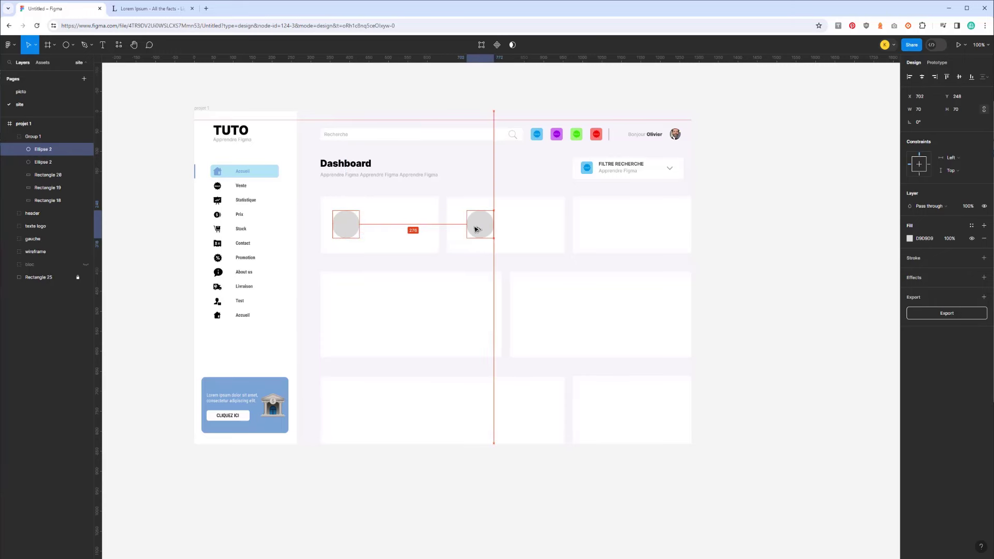
{"action": "left_click", "coordinate": [342, 224]}
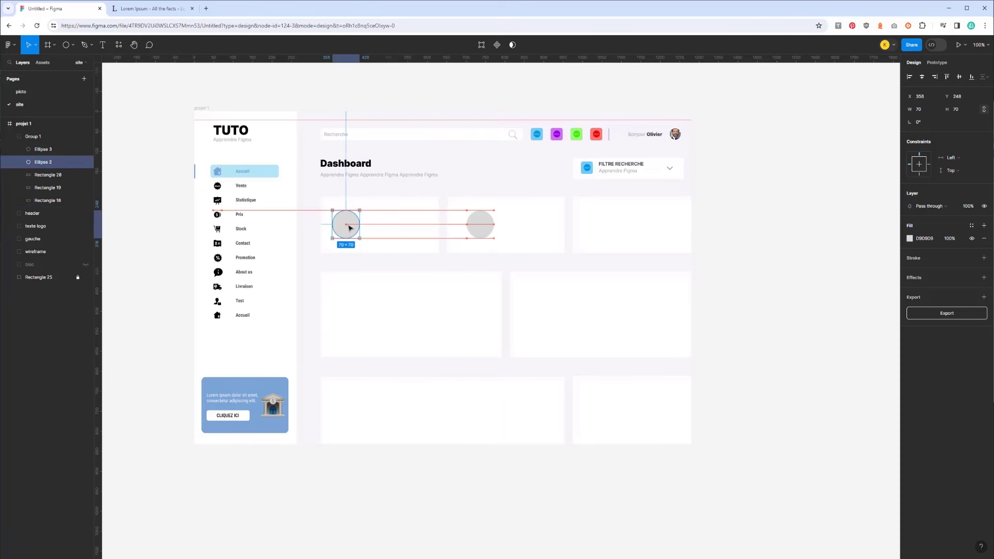
{"action": "mouse_move", "coordinate": [48, 201]}
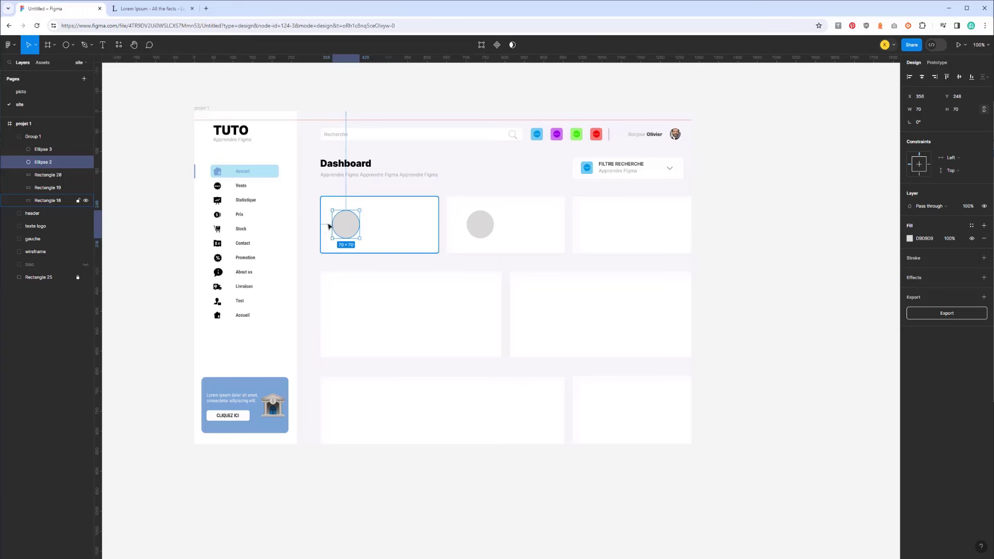
{"action": "left_click_drag", "start_coordinate": [477, 224], "coordinate": [470, 226]}
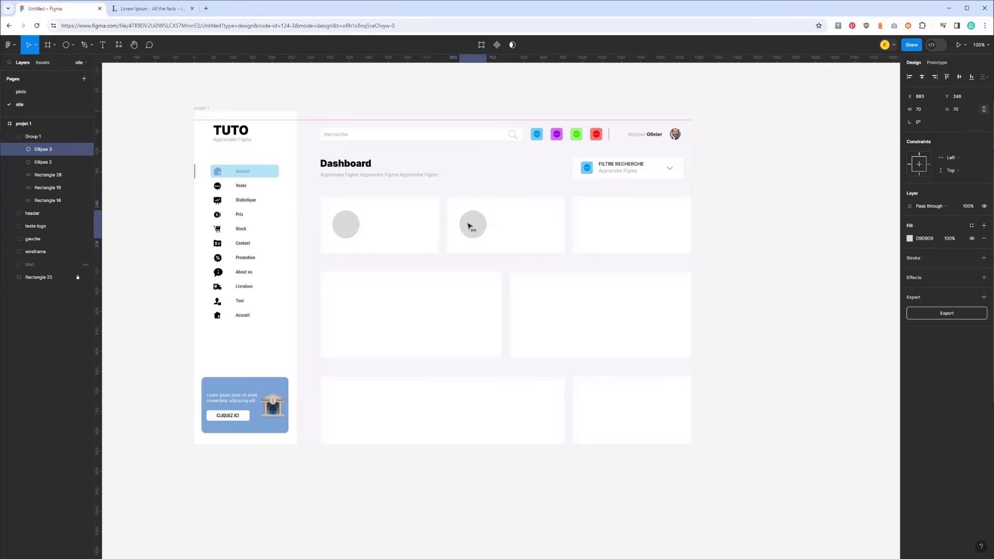
{"action": "left_click", "coordinate": [334, 223]}
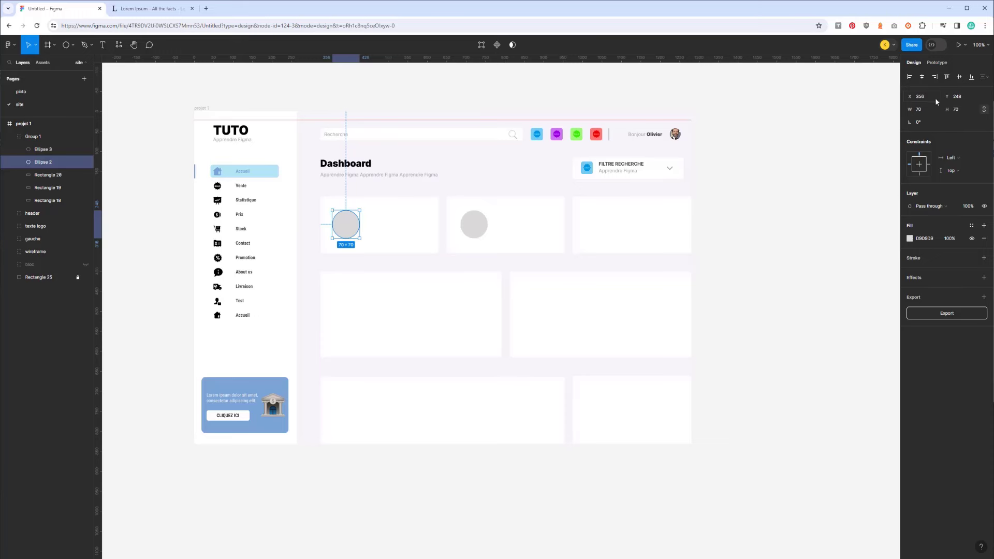
{"action": "left_click", "coordinate": [952, 97]}
{"action": "left_click", "coordinate": [335, 227]}
{"action": "left_click", "coordinate": [73, 45]}
Use a spacer line to copy the circle evenly into the third card
{"action": "left_click", "coordinate": [50, 73]}
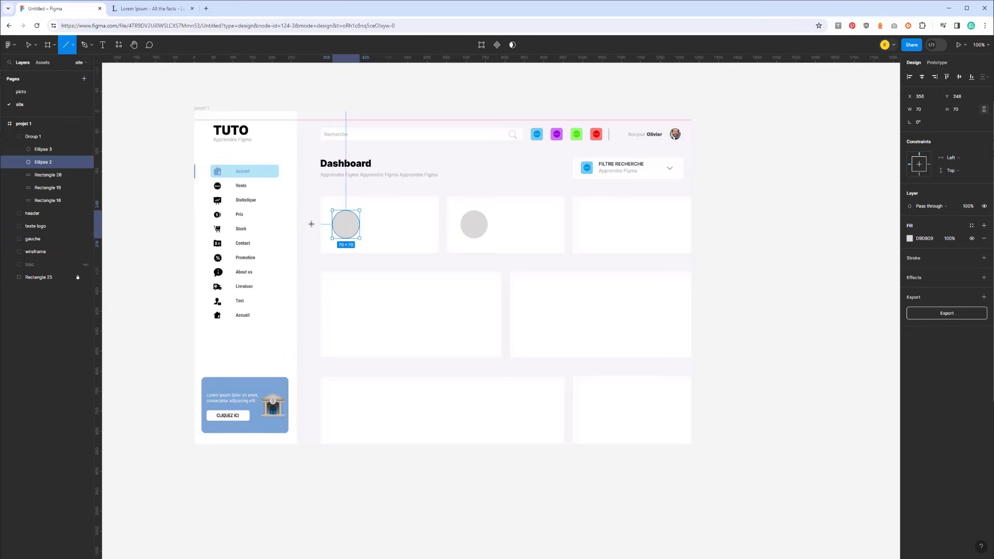
{"action": "left_click_drag", "start_coordinate": [321, 224], "coordinate": [457, 234]}
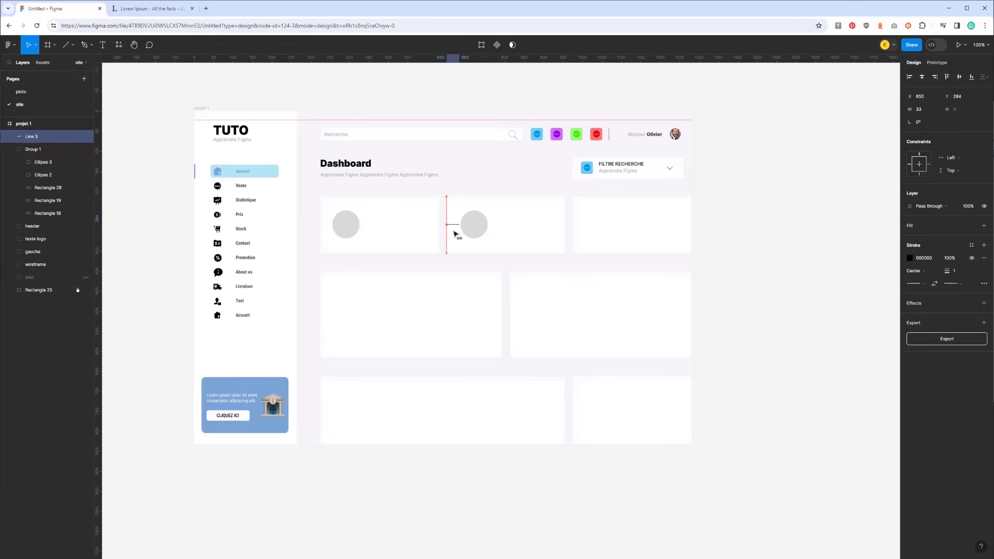
{"action": "left_click", "coordinate": [476, 227]}
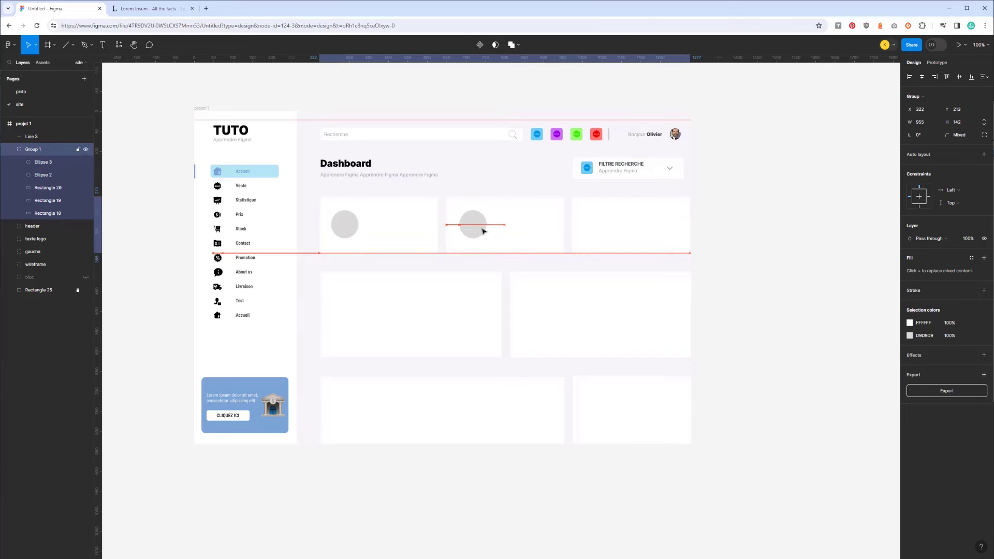
{"action": "double_click", "coordinate": [483, 231]}
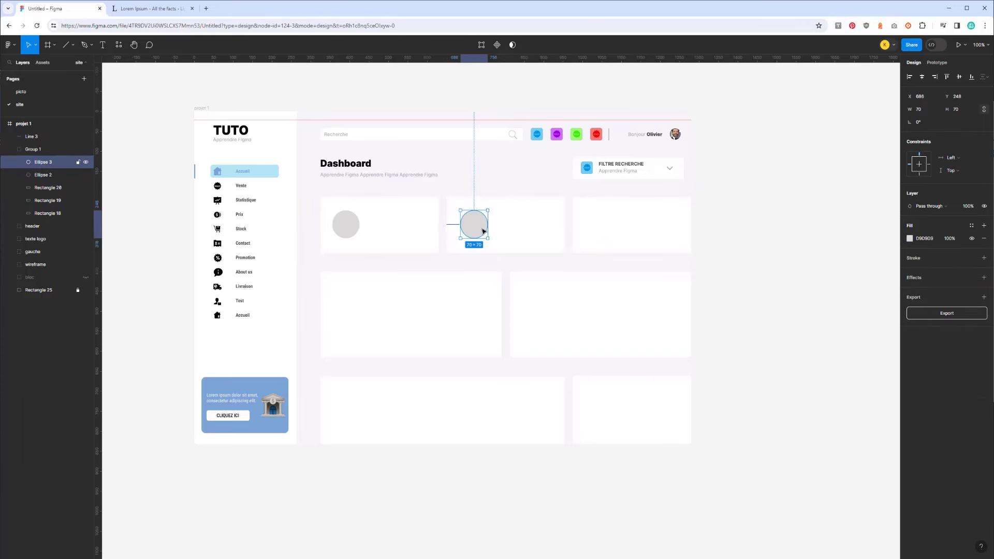
{"action": "left_click_drag", "start_coordinate": [483, 231], "coordinate": [484, 231]}
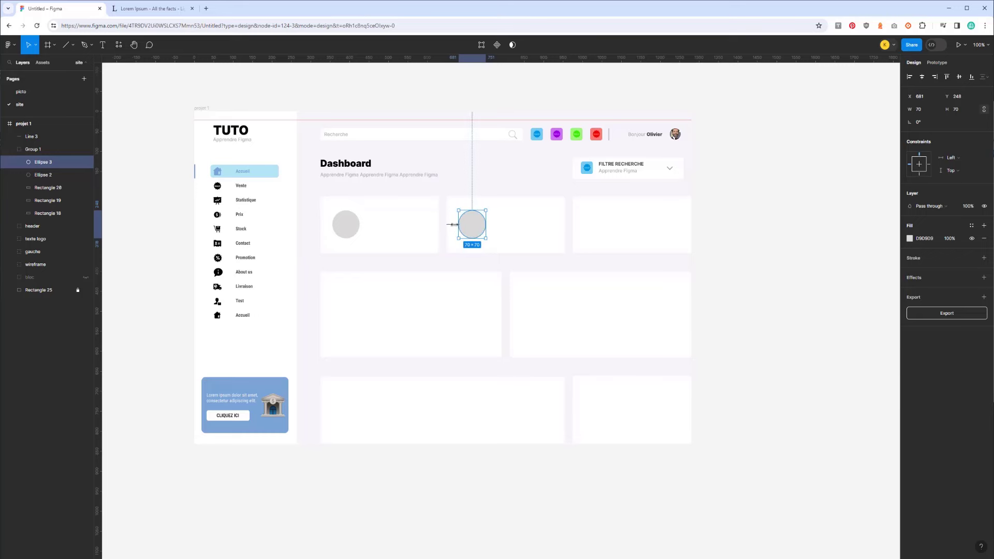
{"action": "left_click", "coordinate": [455, 227], "text": "shift"}
{"action": "left_click_drag", "start_coordinate": [465, 230], "coordinate": [594, 230]}
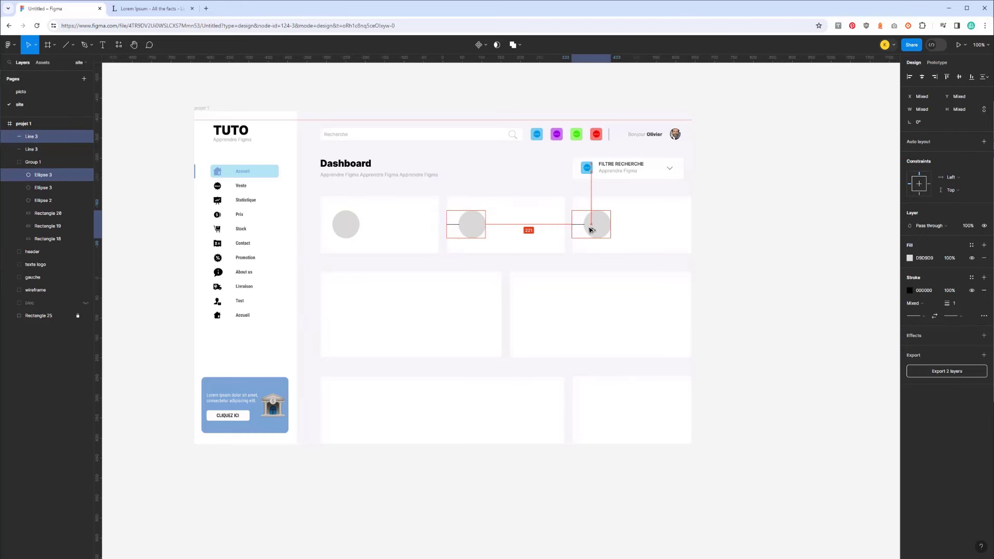
Delete the temporary spacer lines
{"action": "left_click", "coordinate": [543, 178]}
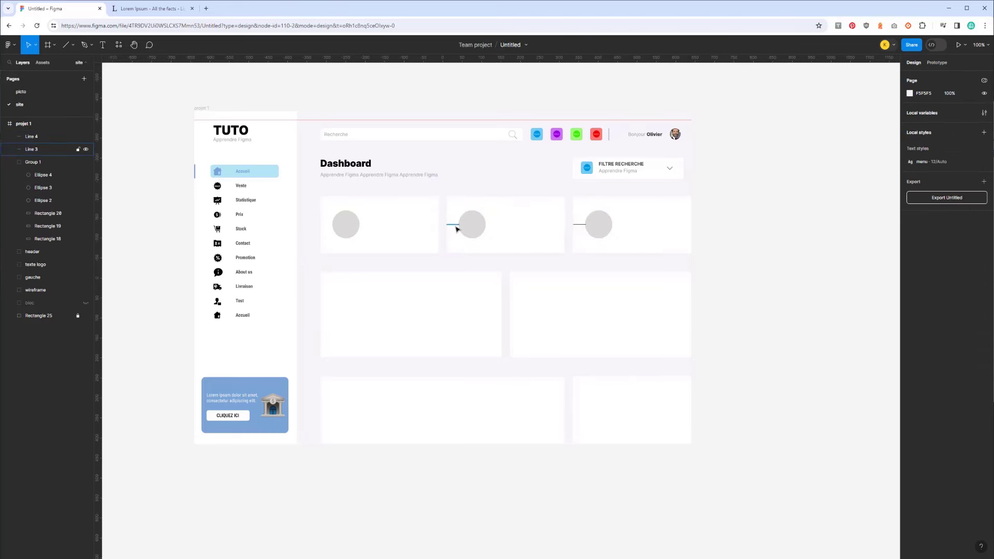
{"action": "left_click", "coordinate": [454, 224]}
{"action": "key", "text": "Delete"}
{"action": "left_click", "coordinate": [577, 225]}
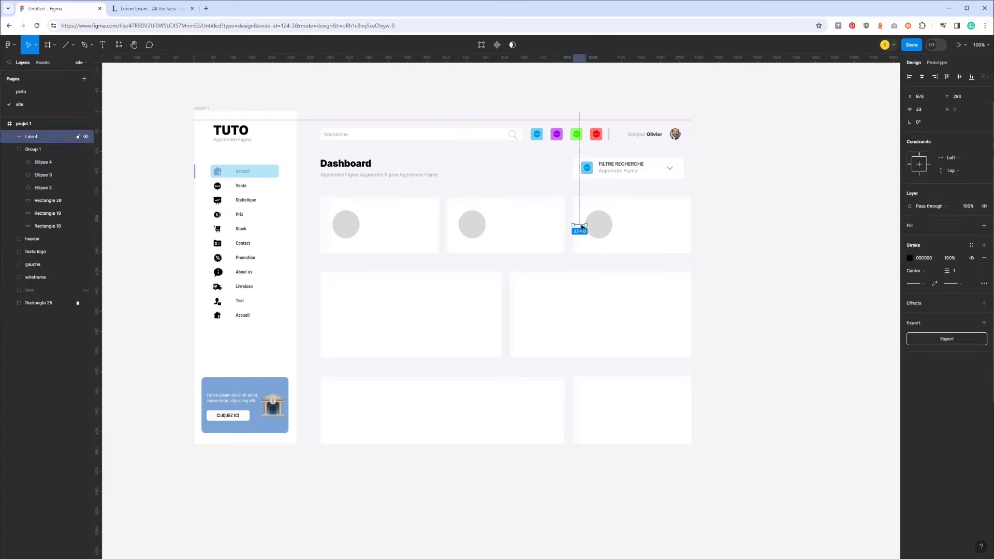
{"action": "key", "text": "Delete"}
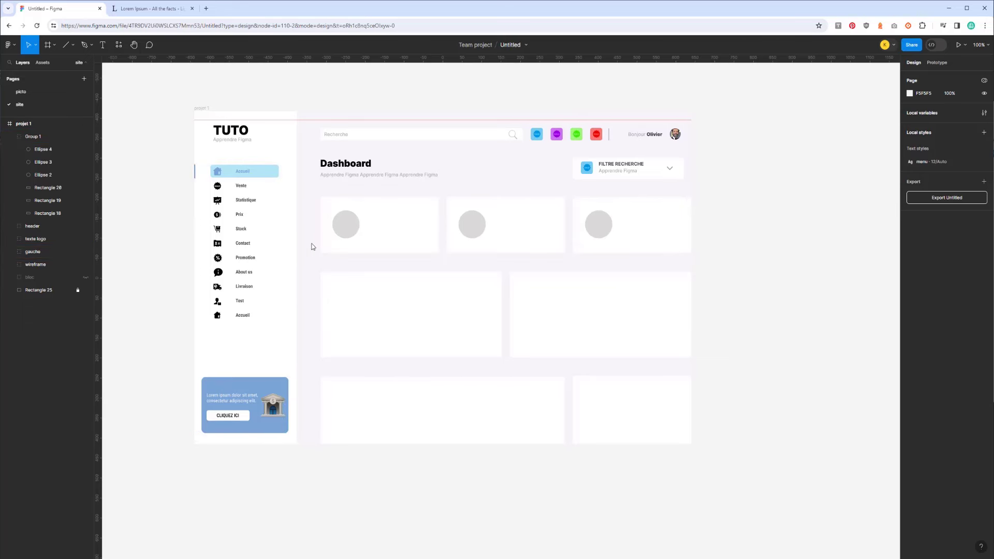
Paste a copy of the Dashboard title beside the first circle and change it to 75
{"action": "left_click", "coordinate": [351, 223]}
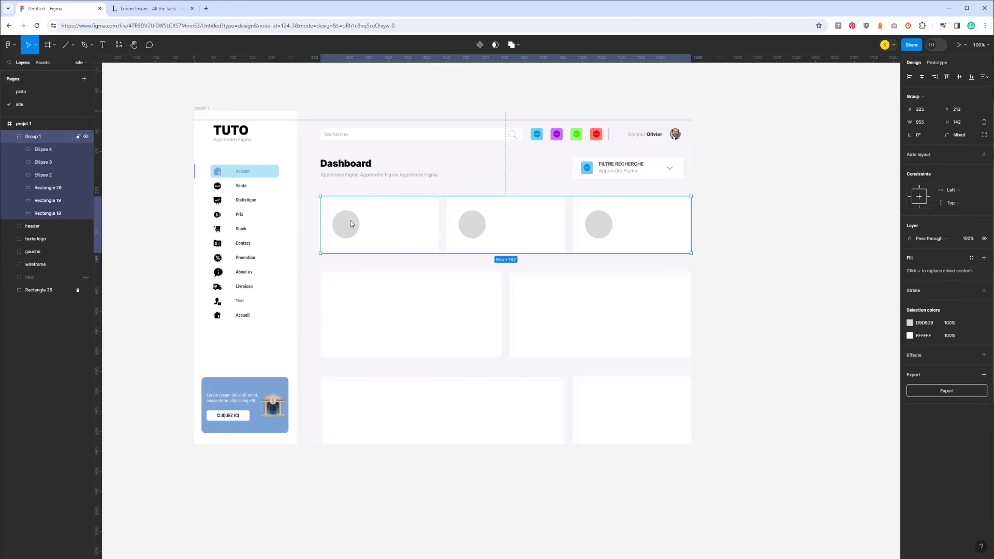
{"action": "left_click", "coordinate": [350, 153]}
{"action": "double_click", "coordinate": [351, 165]}
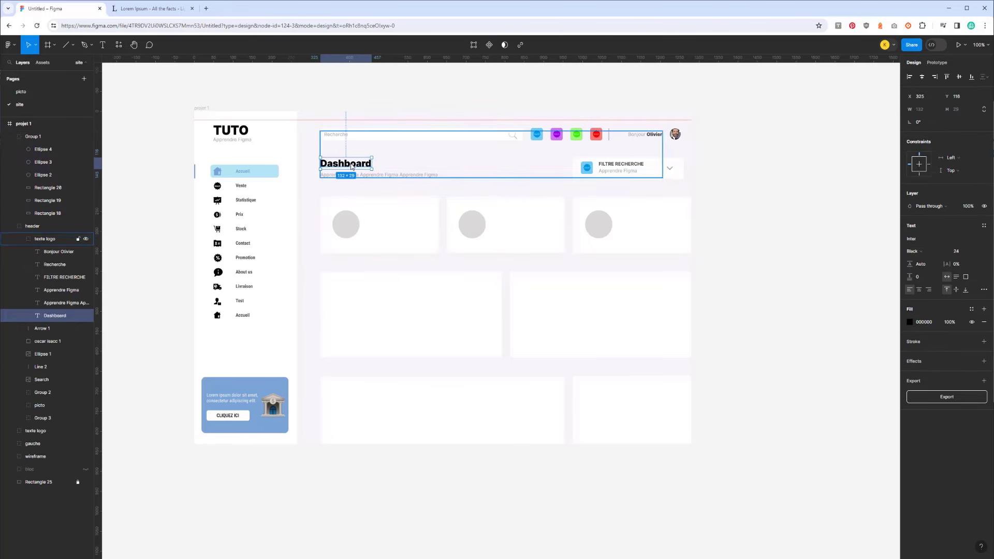
{"action": "left_click", "coordinate": [391, 230]}
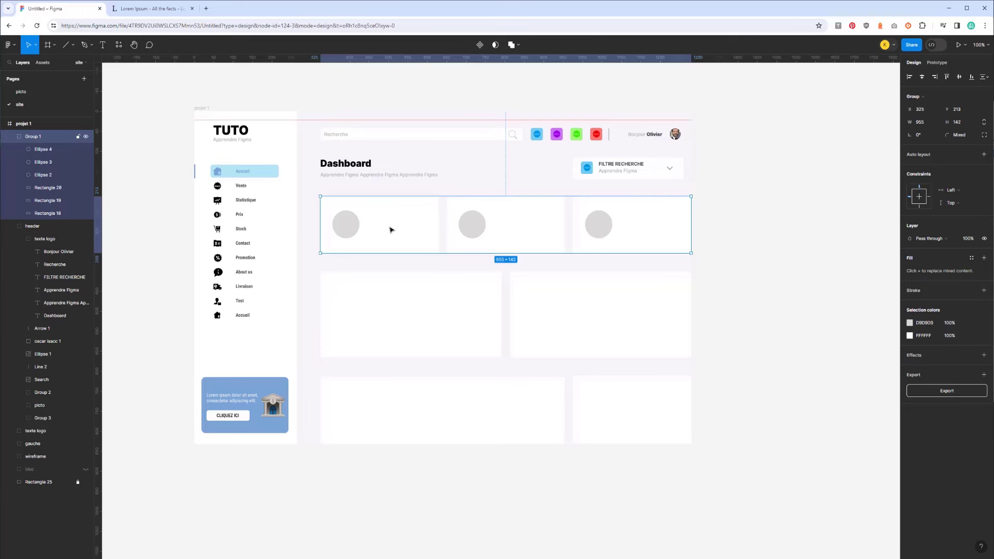
{"action": "key", "text": "ctrl+v"}
{"action": "left_click_drag", "start_coordinate": [359, 232], "coordinate": [400, 217]}
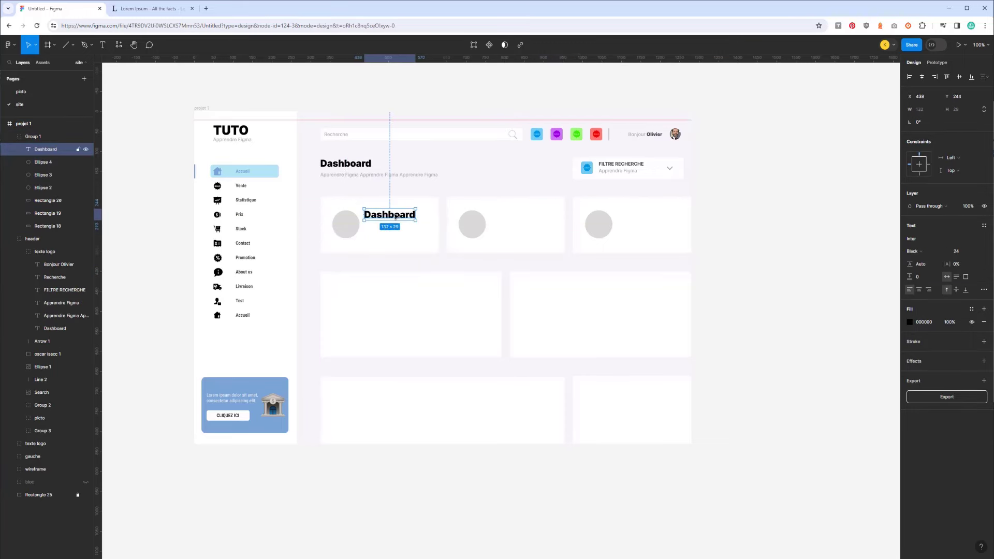
{"action": "double_click", "coordinate": [395, 214]}
{"action": "type", "text": "7"}
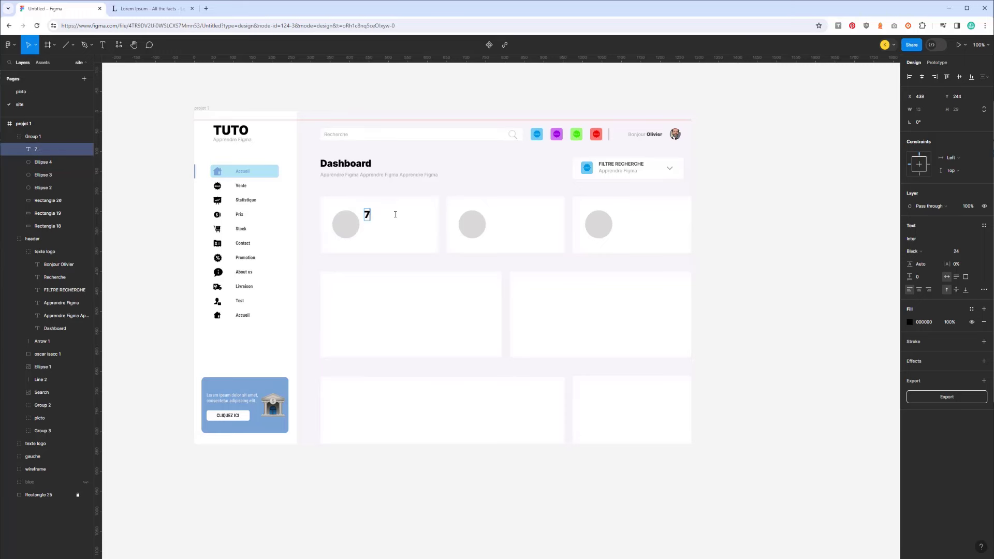
{"action": "type", "text": "5"}
{"action": "key", "text": "Escape"}
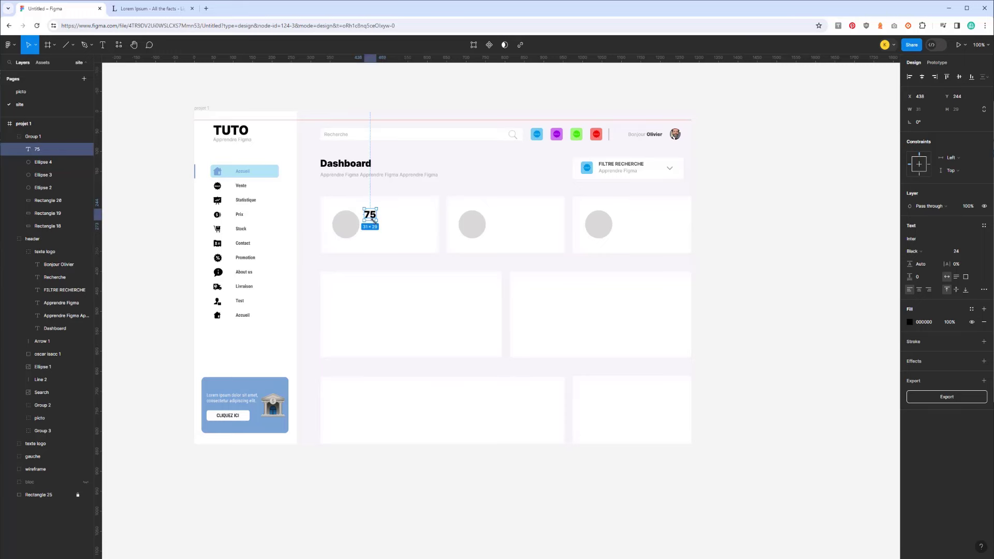
Copy the figure into the second and third cards as 354 and 125€
{"action": "left_click_drag", "start_coordinate": [372, 217], "coordinate": [501, 226]}
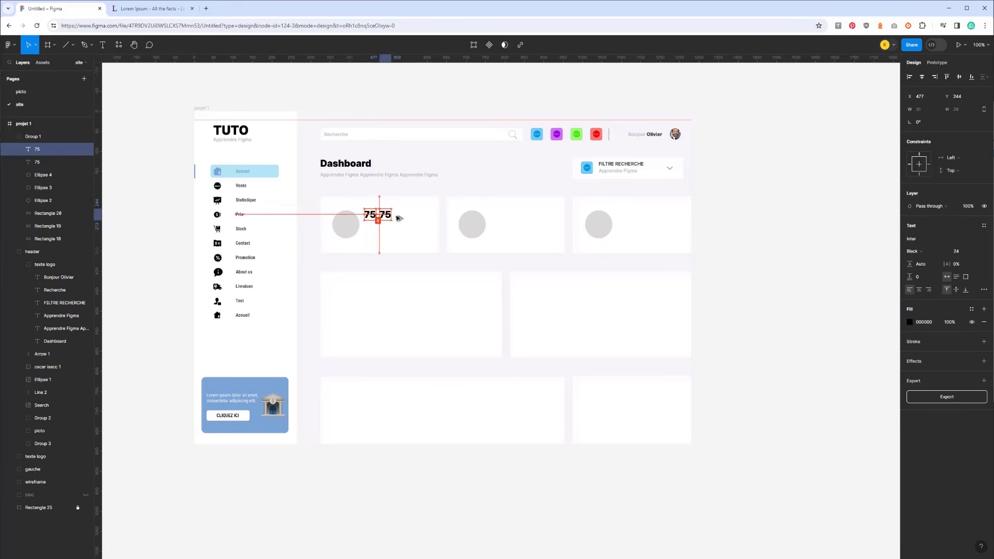
{"action": "double_click", "coordinate": [498, 216]}
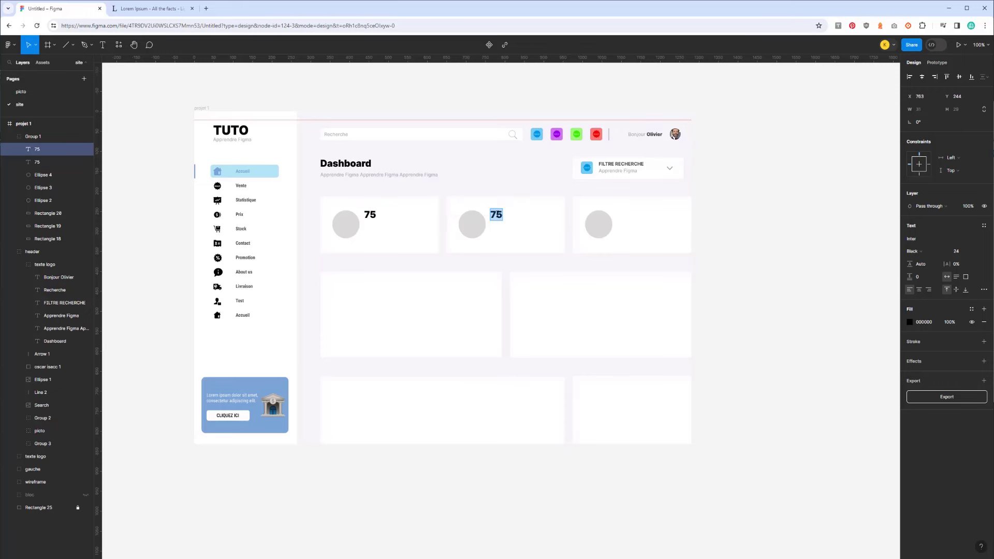
{"action": "type", "text": "354"}
{"action": "key", "text": "Escape"}
{"action": "left_click_drag", "start_coordinate": [515, 215], "coordinate": [629, 216]}
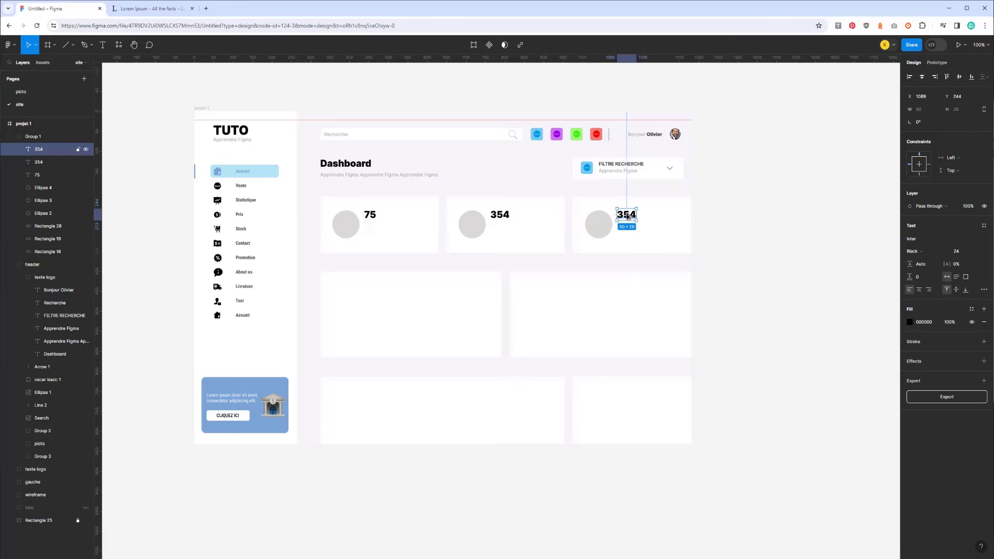
{"action": "double_click", "coordinate": [627, 216]}
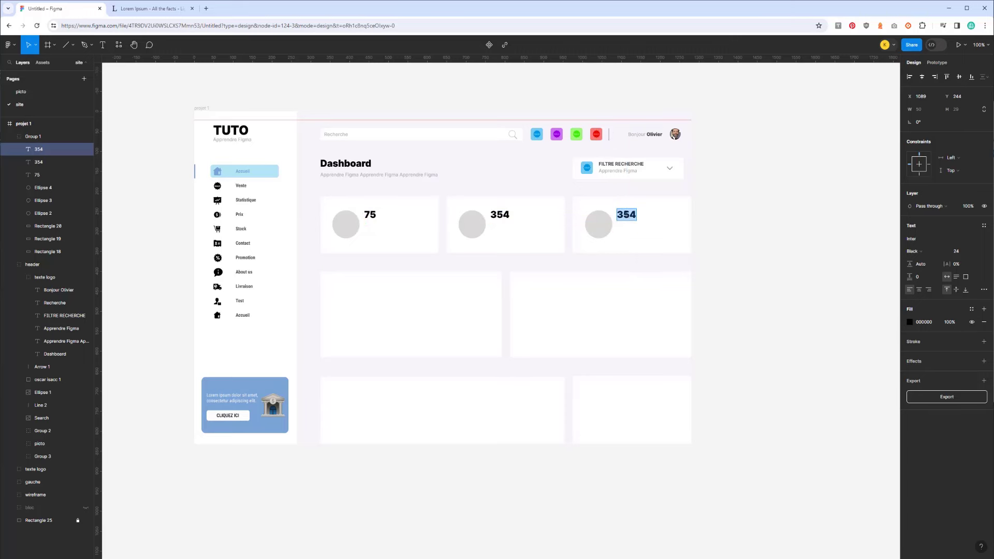
{"action": "type", "text": "12"}
{"action": "type", "text": "5€"}
Create text style 'texte P' from the Apprendre Figma subtitle, then add a text box below 75
{"action": "left_click", "coordinate": [616, 171]}
{"action": "key", "text": "Escape"}
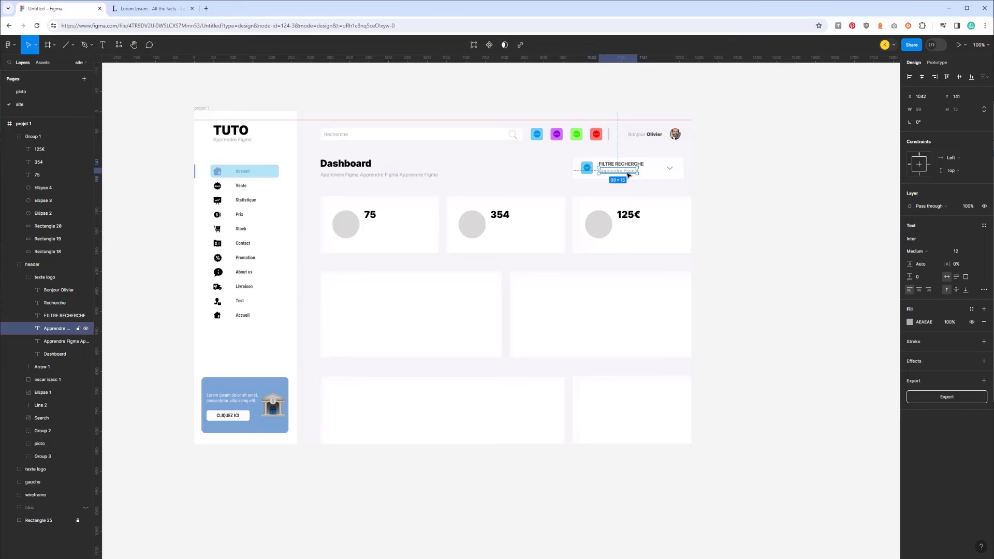
{"action": "double_click", "coordinate": [622, 174]}
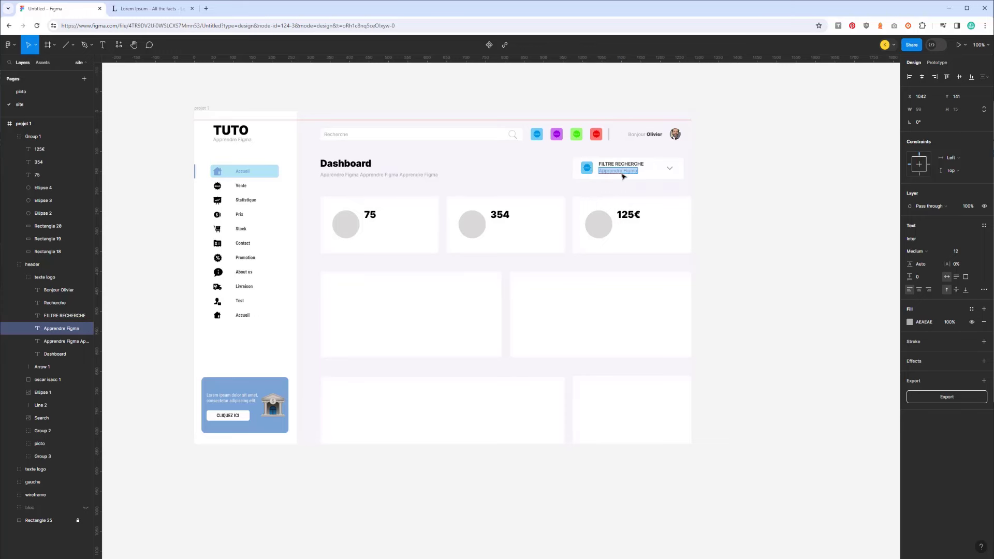
{"action": "left_click", "coordinate": [983, 226]}
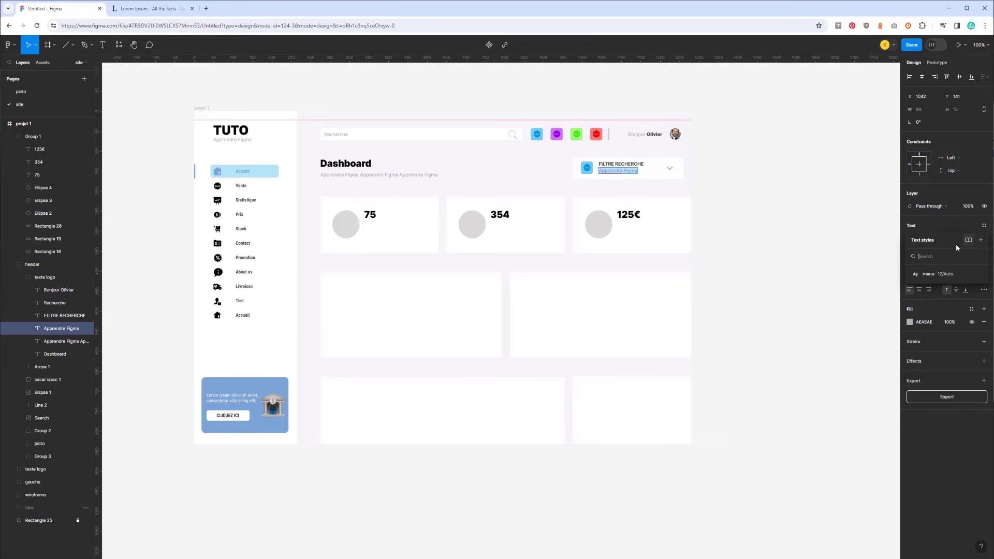
{"action": "left_click", "coordinate": [981, 240]}
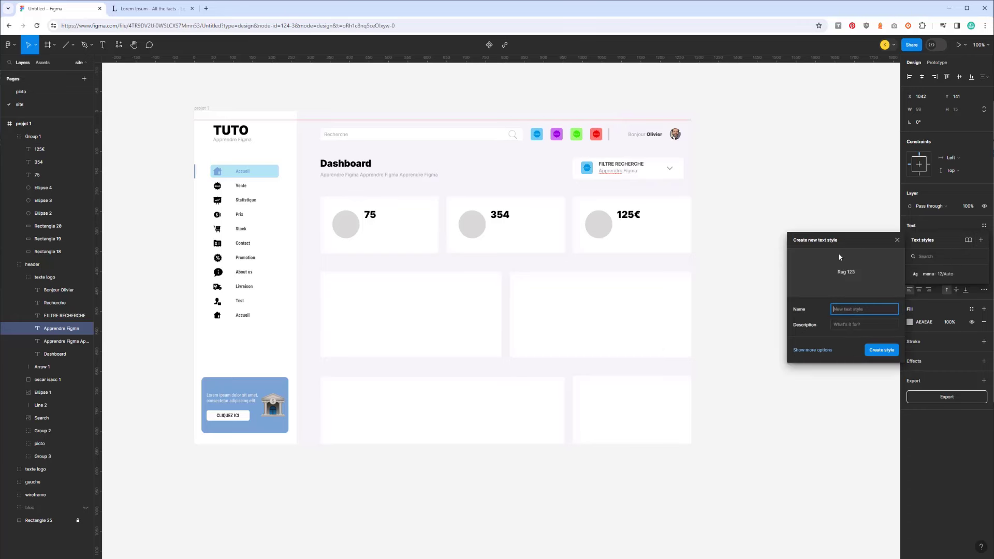
{"action": "type", "text": "style"}
{"action": "key", "text": "BackSpace"}
{"action": "key", "text": "BackSpace"}
{"action": "type", "text": "te"}
{"action": "type", "text": " P"}
{"action": "key", "text": "Return"}
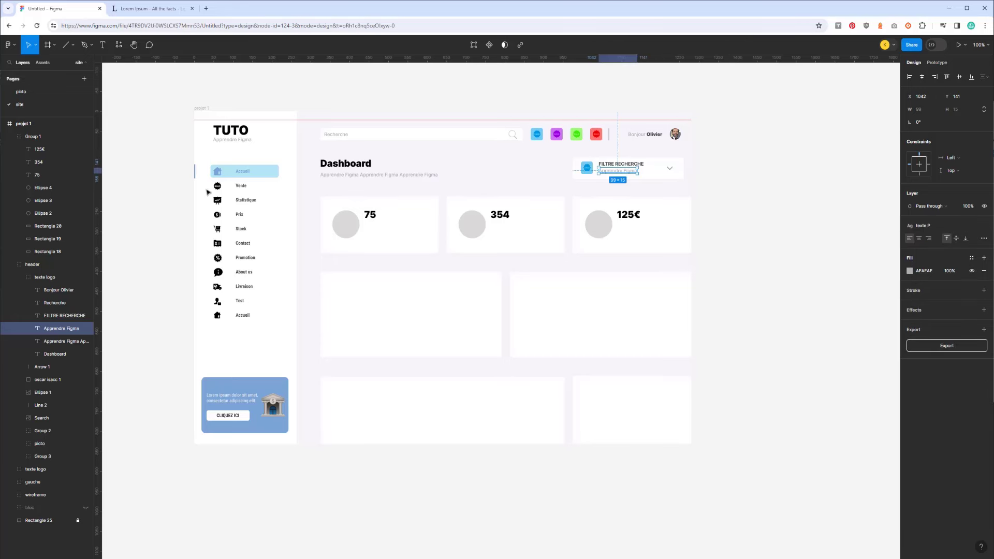
{"action": "left_click", "coordinate": [103, 44]}
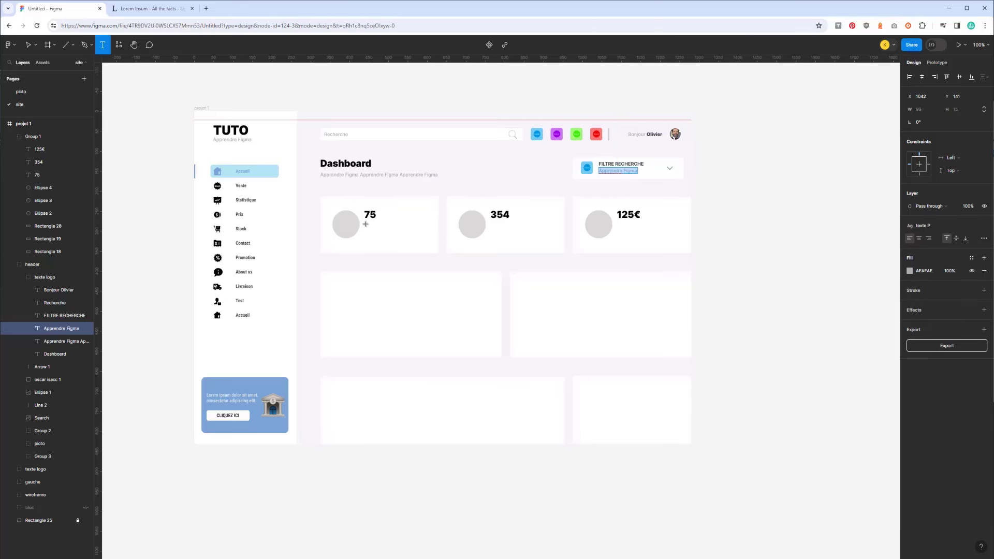
{"action": "left_click", "coordinate": [366, 224]}
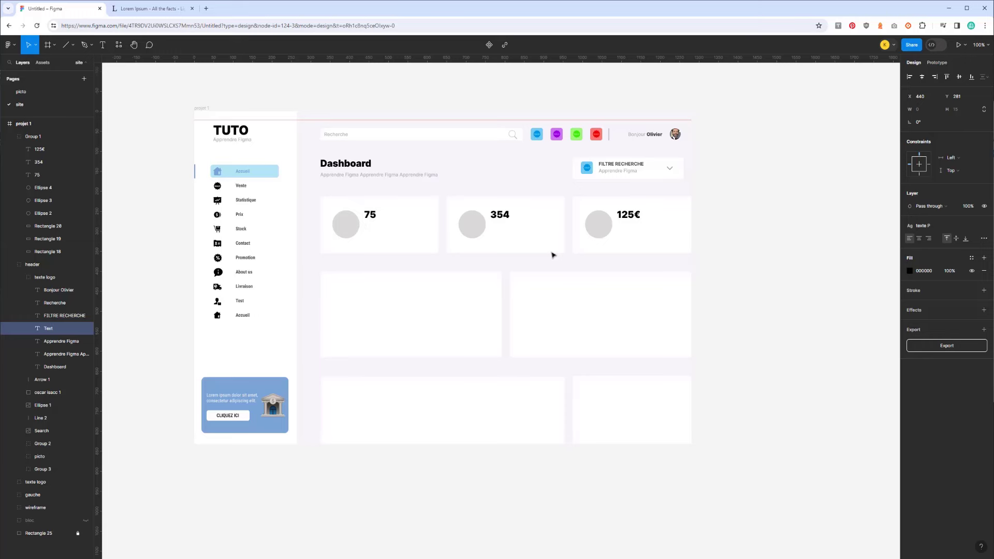
Enter the VENTE label and move it into Group 1, undoing a trial style and stroke
{"action": "type", "text": "VENTE"}
{"action": "key", "text": "ctrl+a"}
{"action": "mouse_move", "coordinate": [32, 136]}
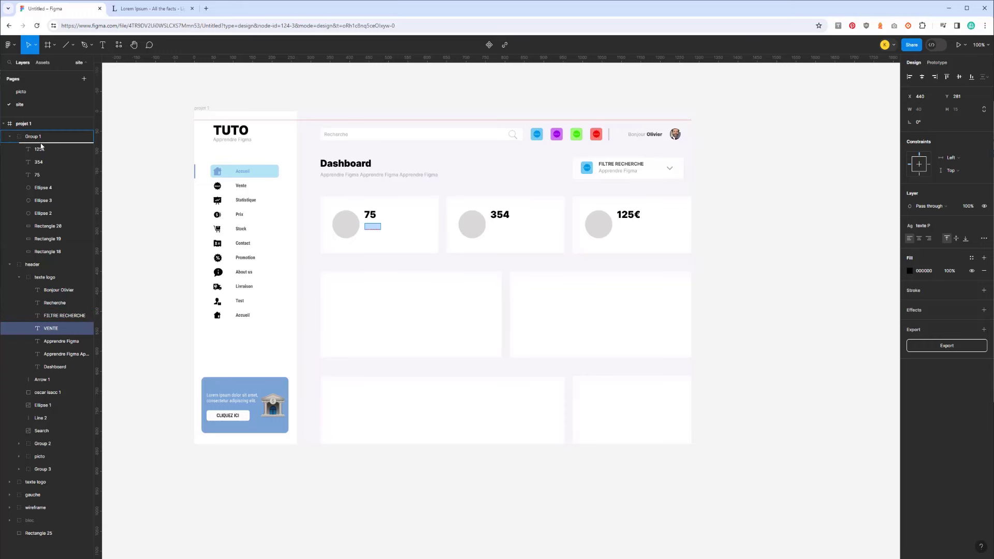
{"action": "left_click_drag", "start_coordinate": [41, 147], "coordinate": [42, 147]}
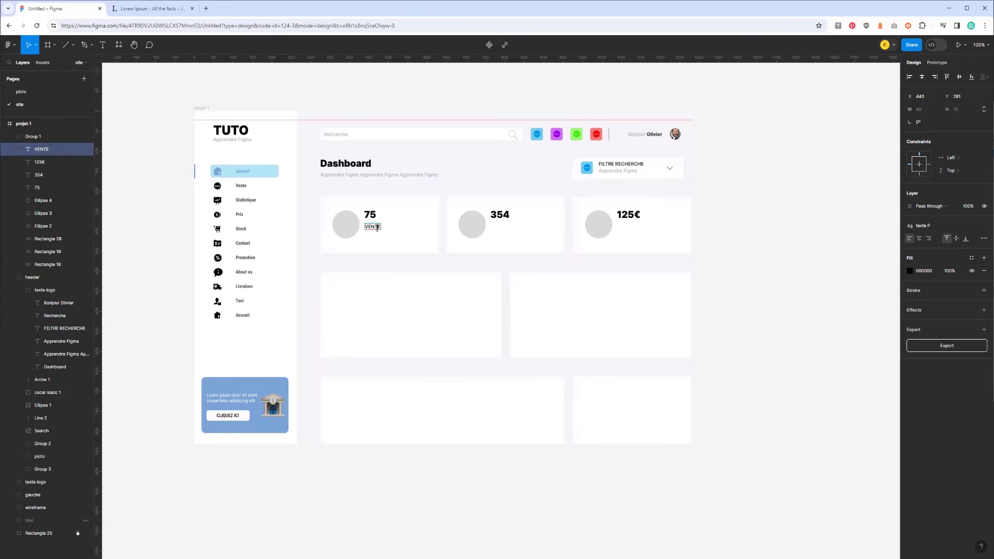
{"action": "double_click", "coordinate": [377, 227]}
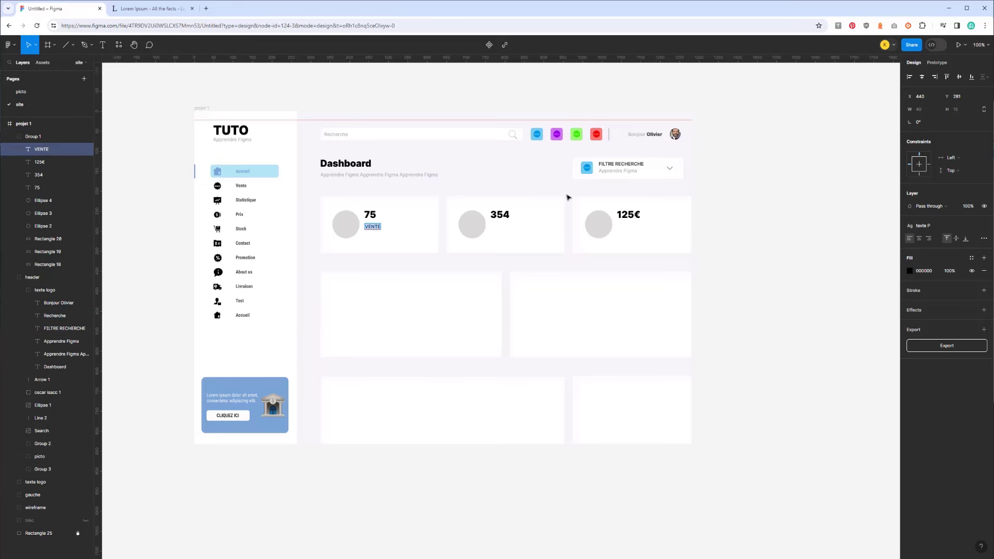
{"action": "left_click", "coordinate": [945, 225]}
{"action": "left_click", "coordinate": [928, 278]}
{"action": "left_click", "coordinate": [931, 291]}
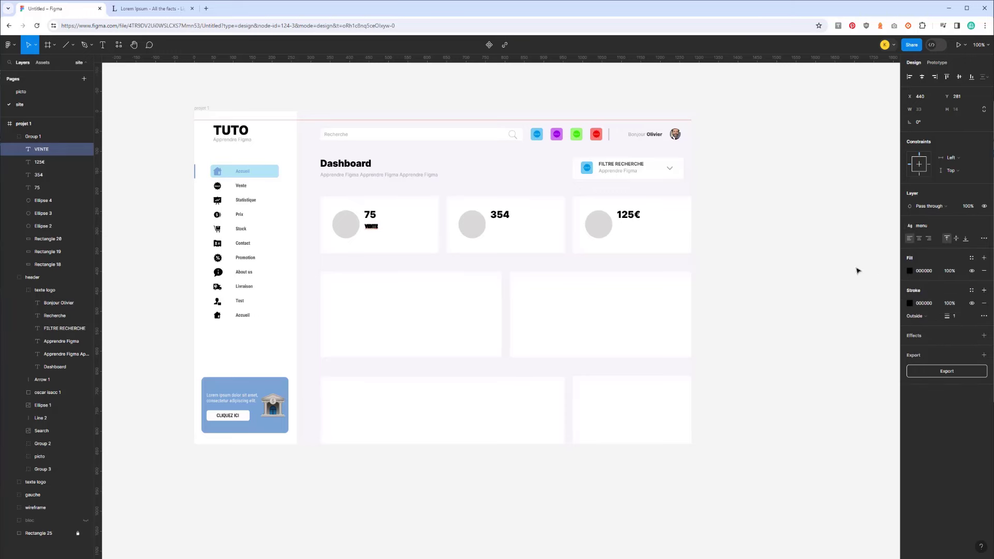
{"action": "key", "text": "ctrl+z"}
{"action": "key", "text": "ctrl+z"}
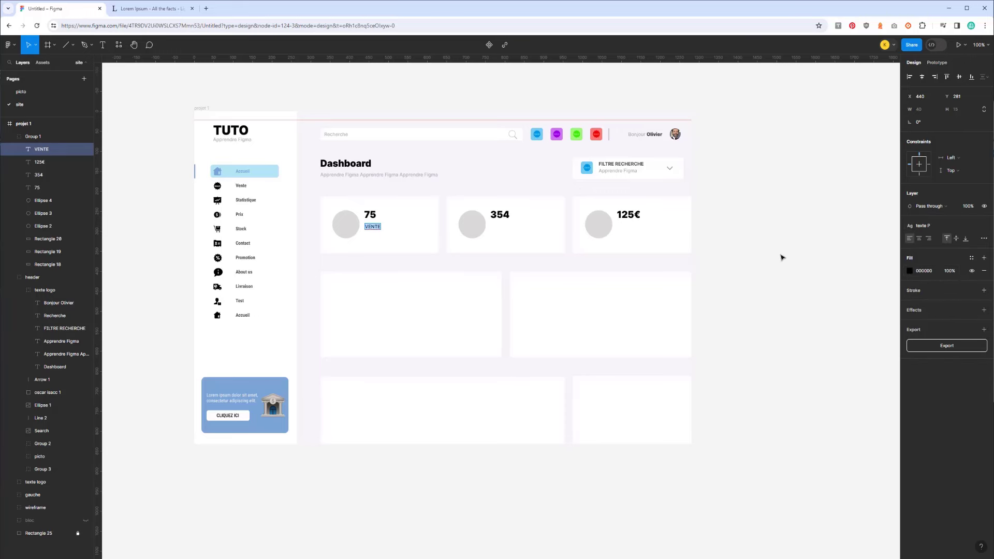
Inspect the texte P style settings on the 'Apprendre Figma' subtitle
{"action": "left_click", "coordinate": [625, 172]}
{"action": "double_click", "coordinate": [625, 172]}
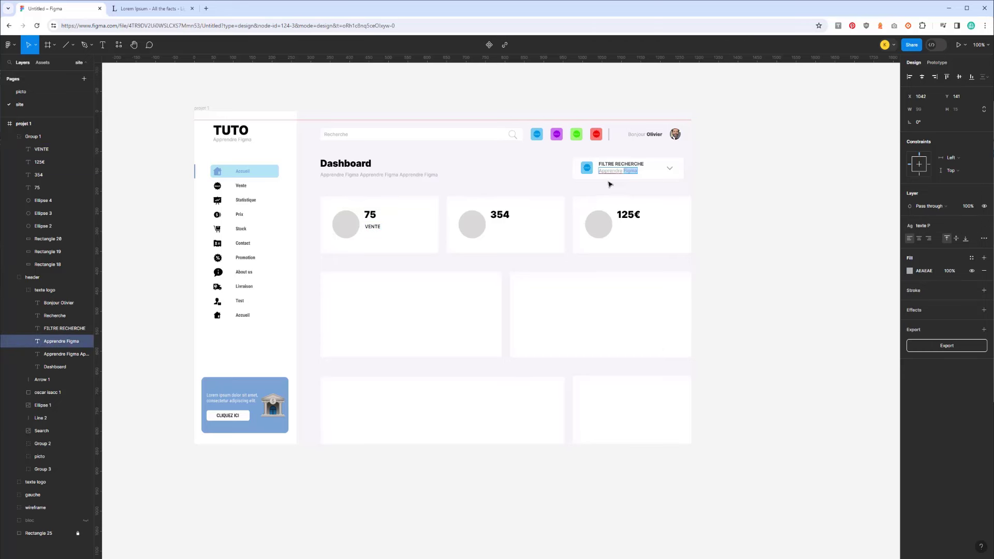
{"action": "left_click_drag", "start_coordinate": [599, 170], "coordinate": [707, 181]}
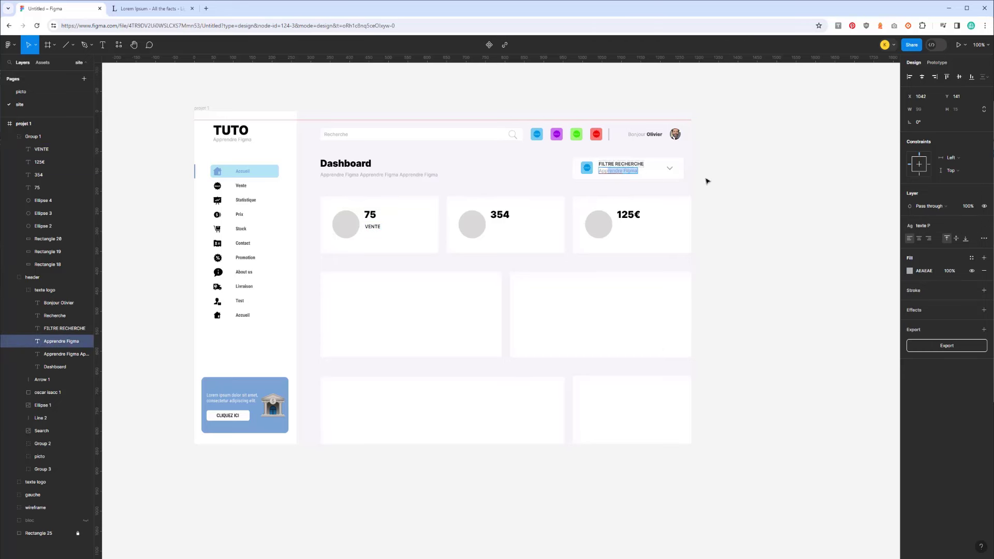
{"action": "left_click", "coordinate": [984, 226]}
{"action": "left_click", "coordinate": [984, 226]}
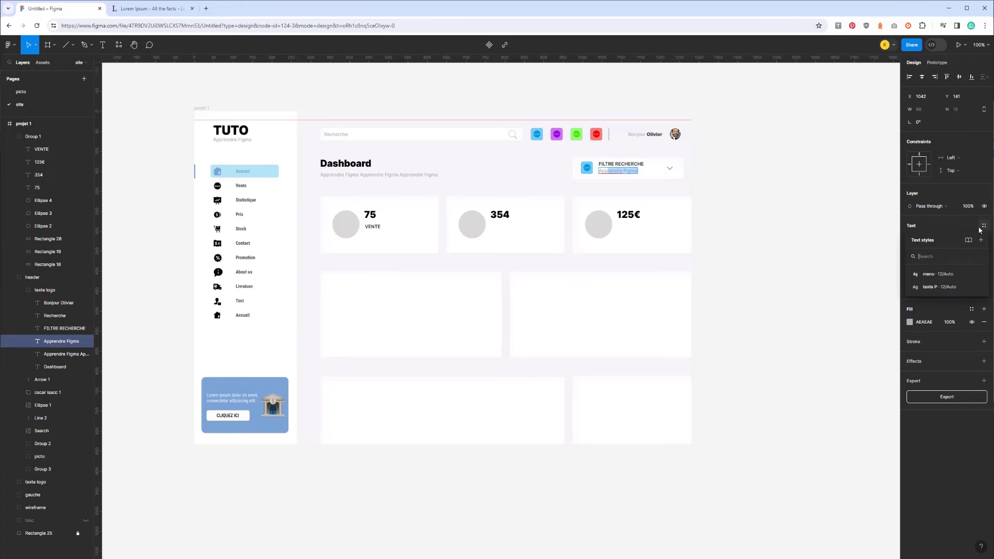
{"action": "left_click", "coordinate": [932, 287]}
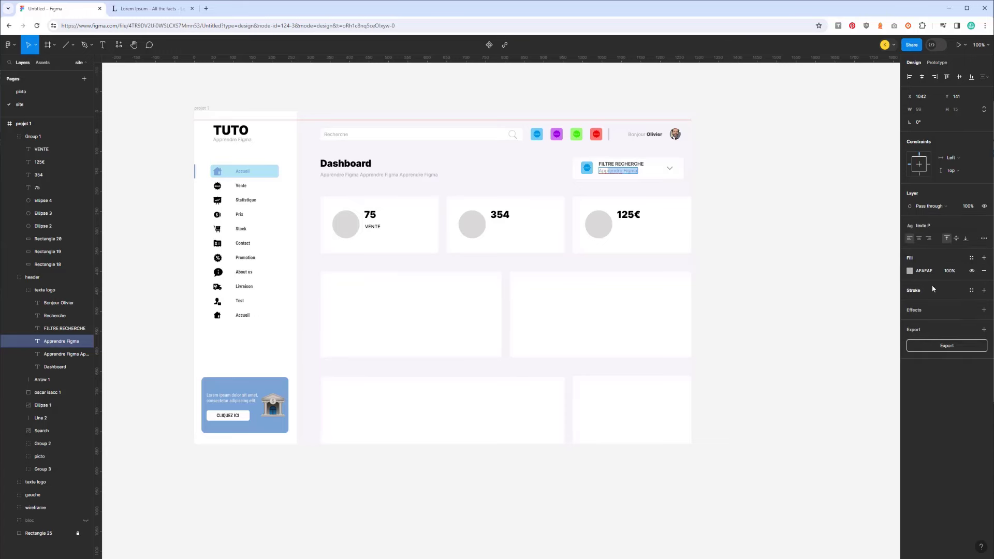
Retype the label as 'Vente' and apply the texte P text style
{"action": "double_click", "coordinate": [373, 227]}
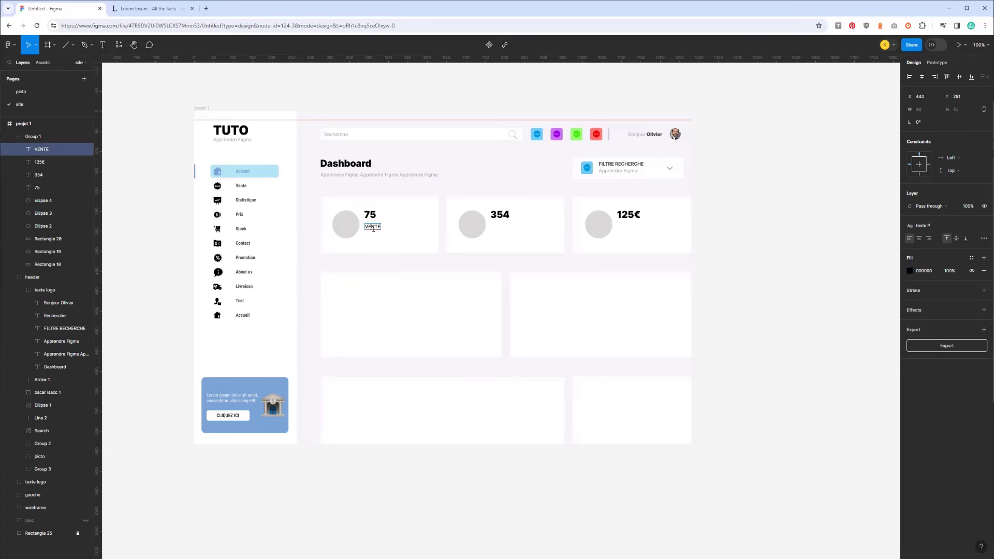
{"action": "type", "text": "Vente"}
{"action": "key", "text": "ctrl+a"}
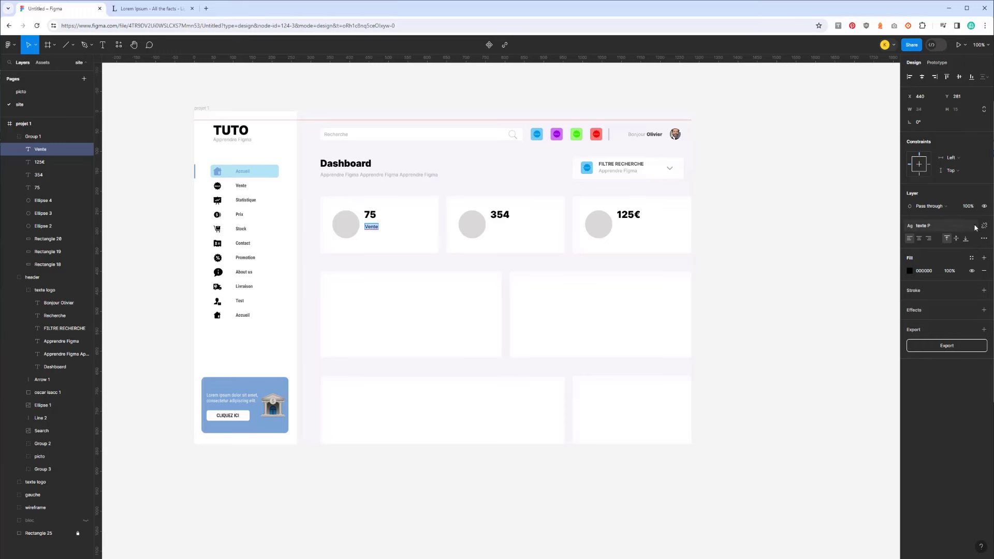
{"action": "left_click", "coordinate": [985, 226]}
{"action": "left_click", "coordinate": [984, 226]}
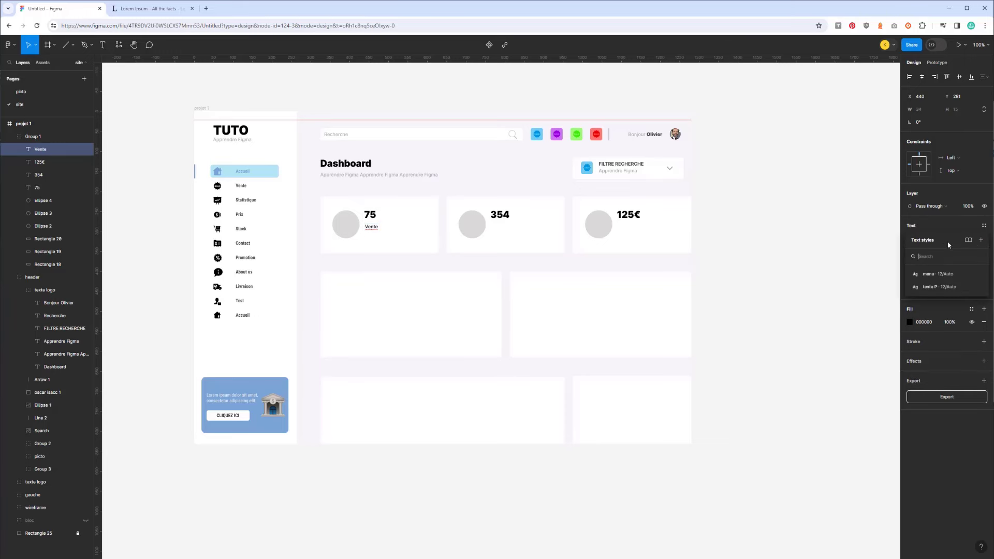
{"action": "left_click", "coordinate": [931, 288]}
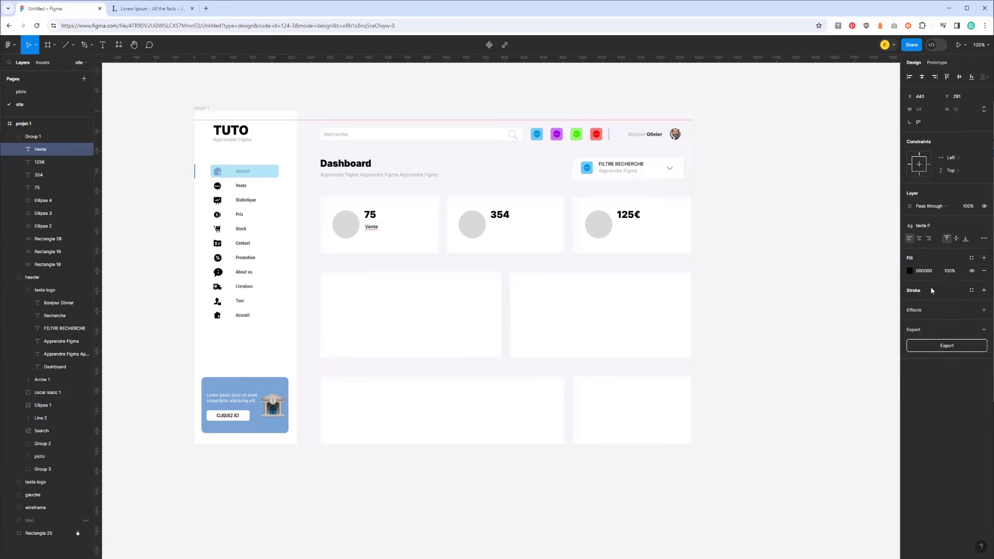
Set Vente's fill to grey 939292 and Alt-drag a copy under 354
{"action": "double_click", "coordinate": [368, 227]}
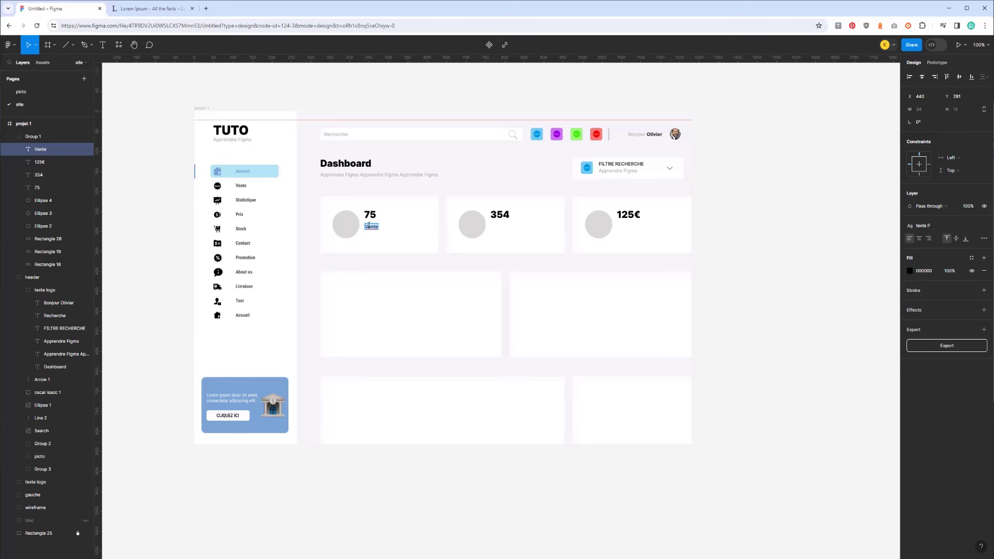
{"action": "left_click", "coordinate": [923, 226]}
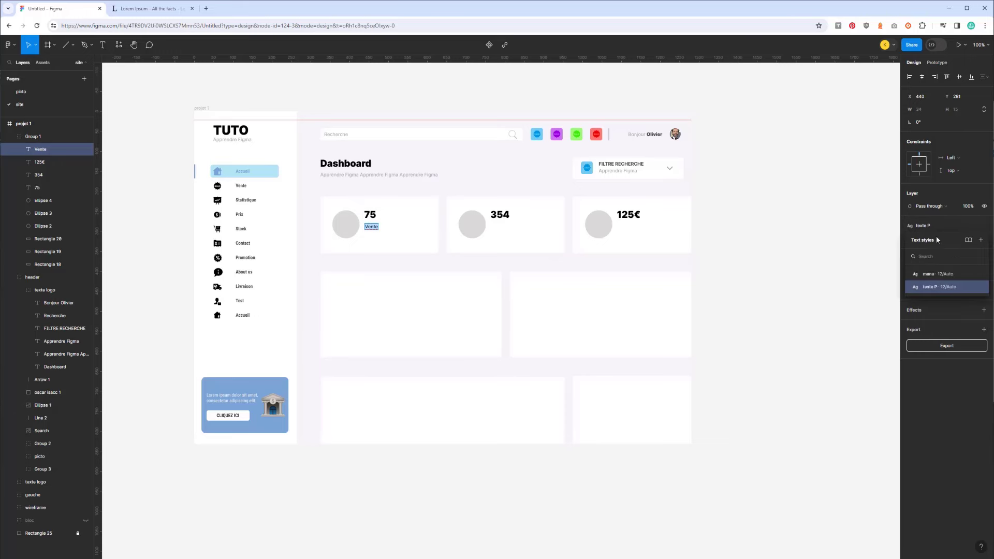
{"action": "left_click", "coordinate": [927, 226]}
{"action": "left_click", "coordinate": [909, 270]}
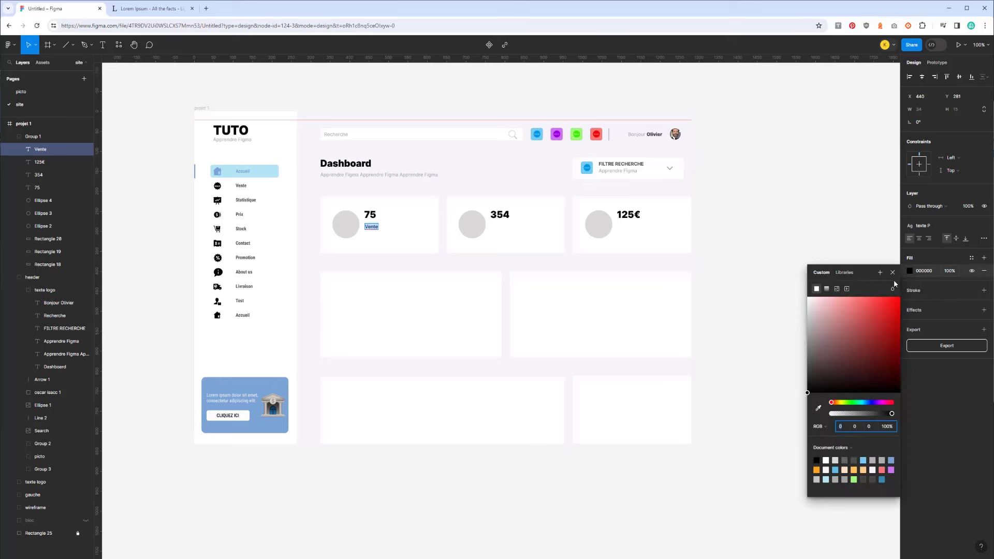
{"action": "left_click_drag", "start_coordinate": [809, 354], "coordinate": [809, 338]}
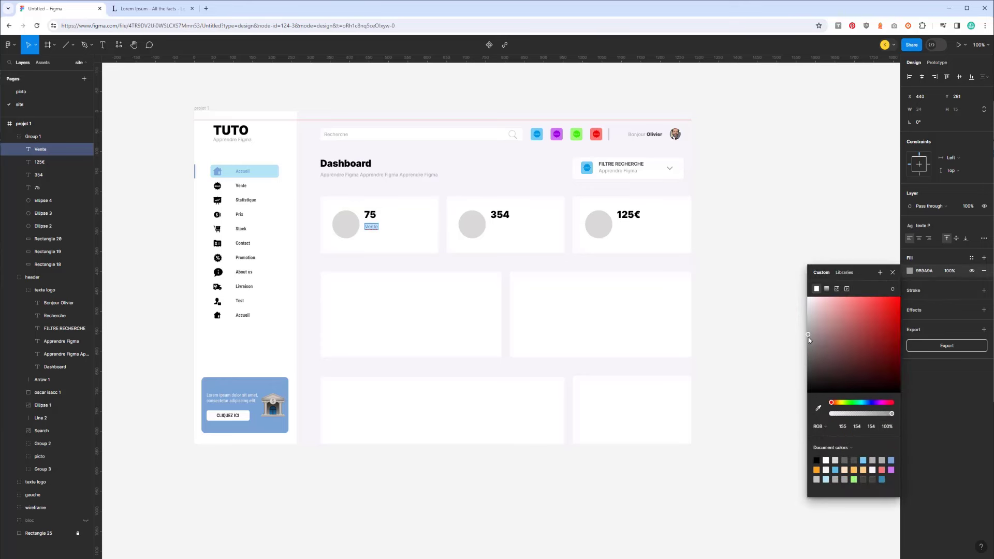
{"action": "left_click_drag", "start_coordinate": [809, 337], "coordinate": [808, 340]}
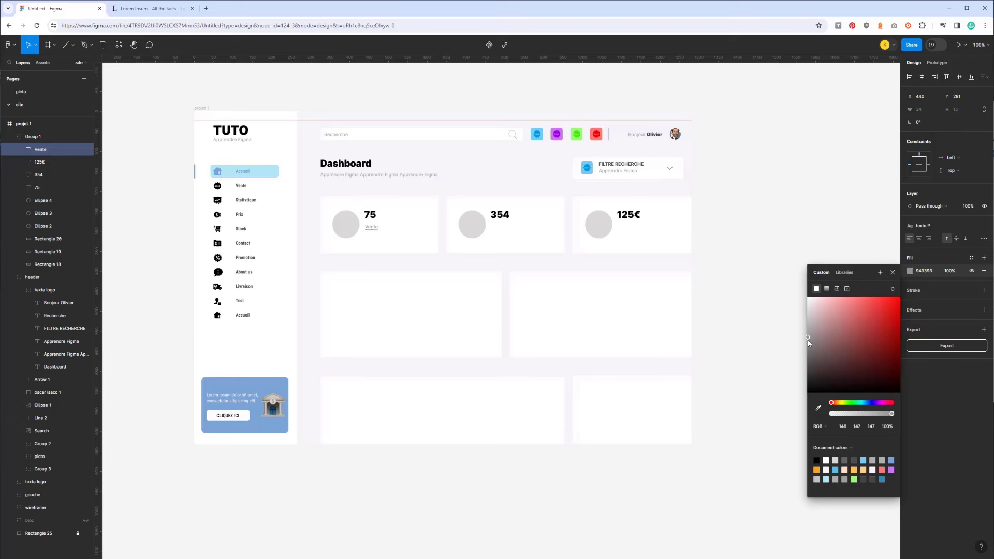
{"action": "left_click_drag", "start_coordinate": [372, 229], "coordinate": [497, 230]}
Alt-drag another Vente copy under 125€ and check it against the figure
{"action": "left_click", "coordinate": [372, 227]}
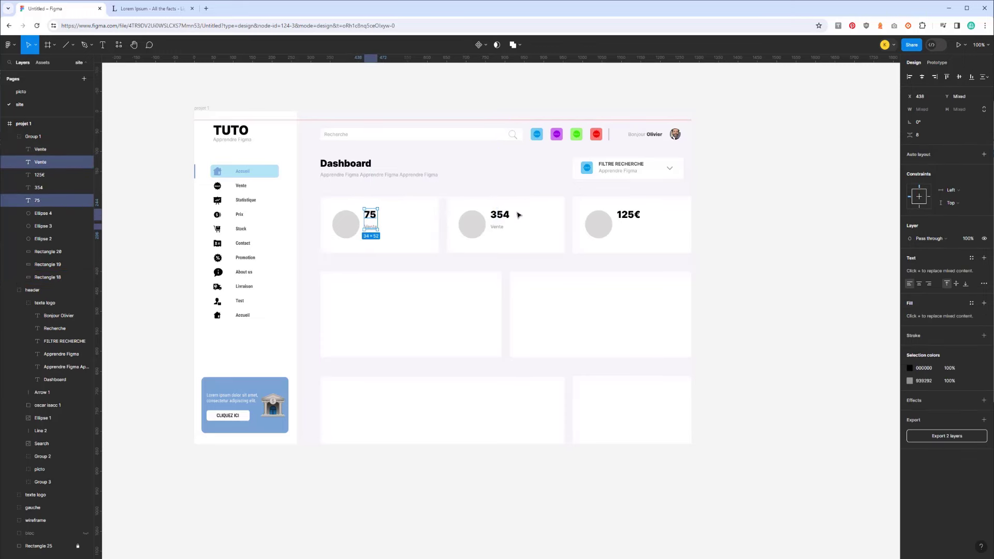
{"action": "left_click", "coordinate": [497, 228]}
{"action": "left_click_drag", "start_coordinate": [496, 230], "coordinate": [624, 231]}
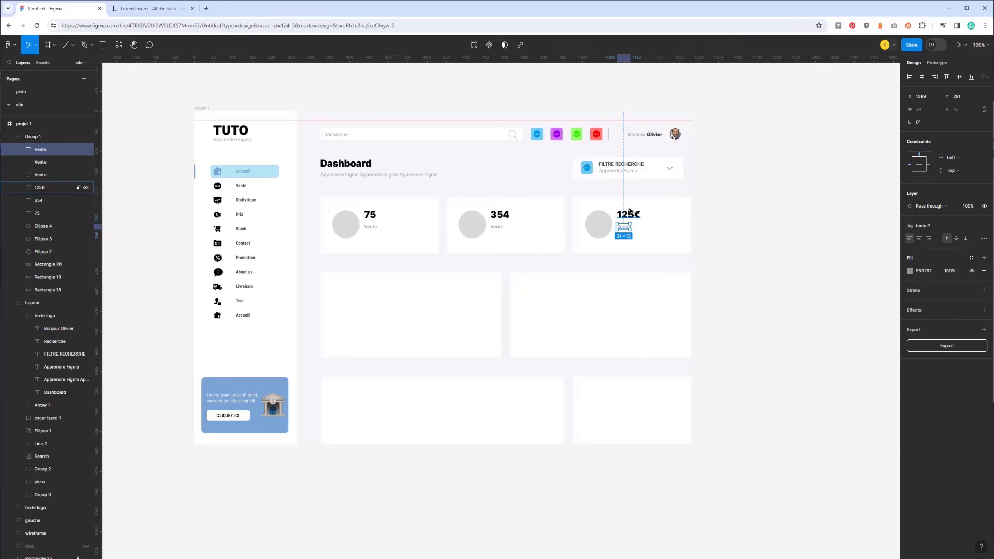
{"action": "left_click", "coordinate": [628, 215]}
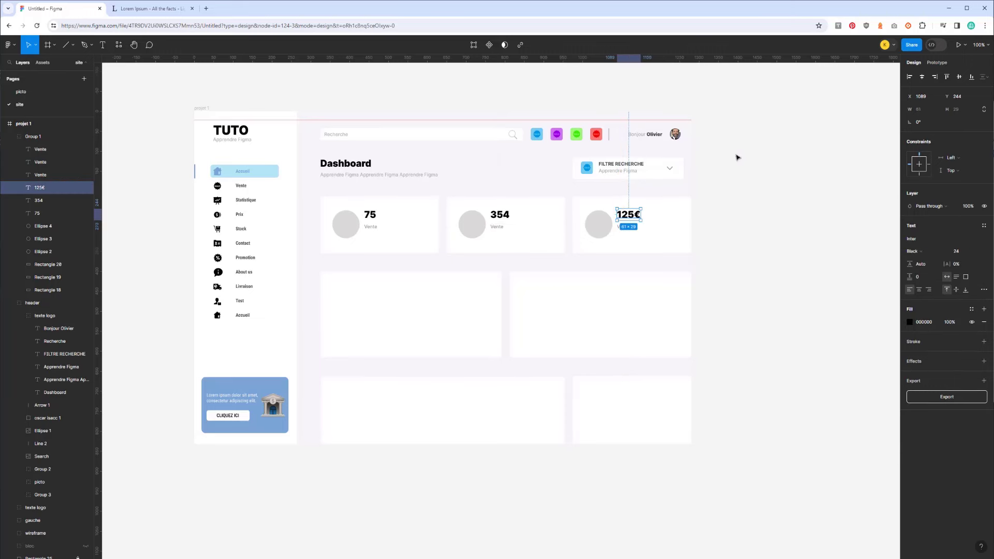
{"action": "left_click", "coordinate": [620, 228], "text": "shift"}
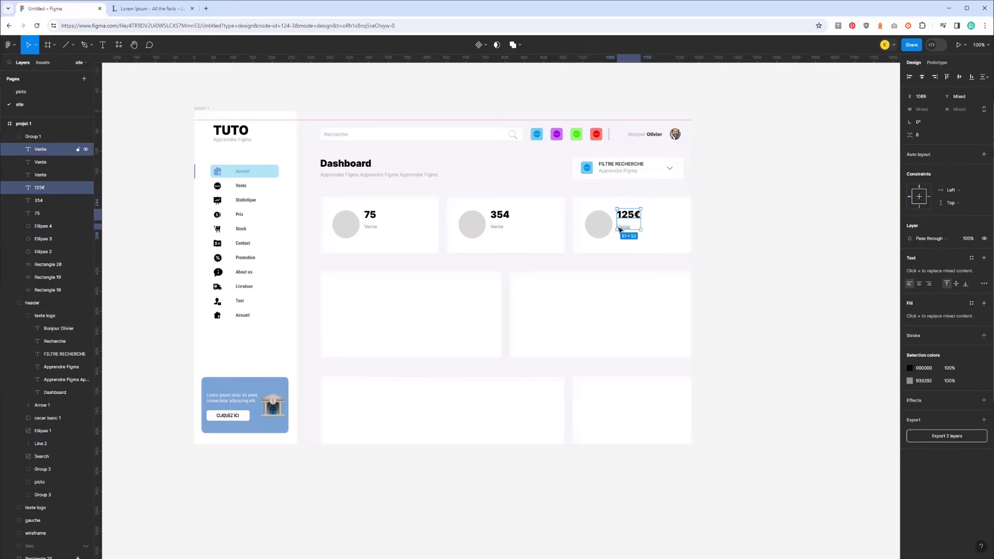
{"action": "left_click", "coordinate": [774, 219]}
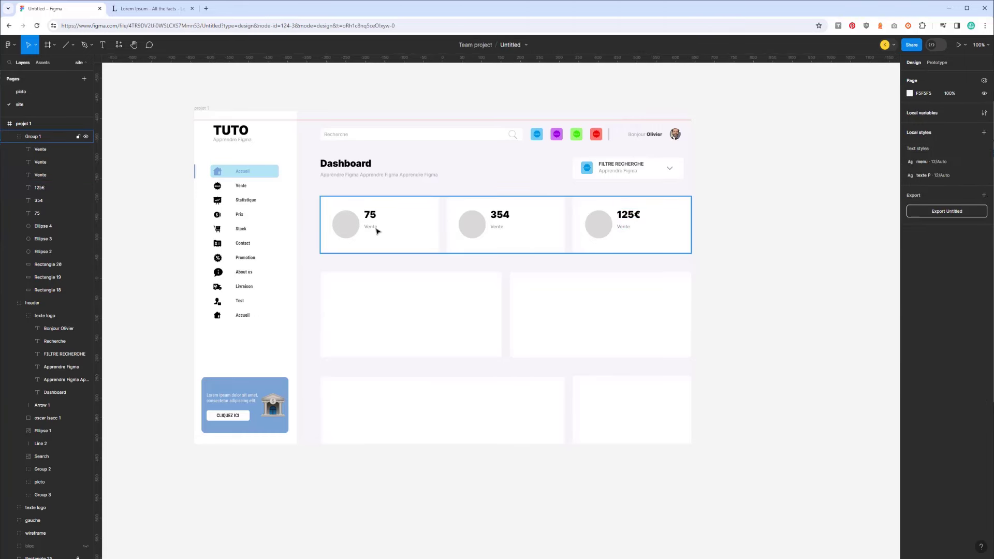
Undo a stray extra Vente duplicate, then check the 75, 354 and 125€ figures' alignment
{"action": "left_click", "coordinate": [377, 231]}
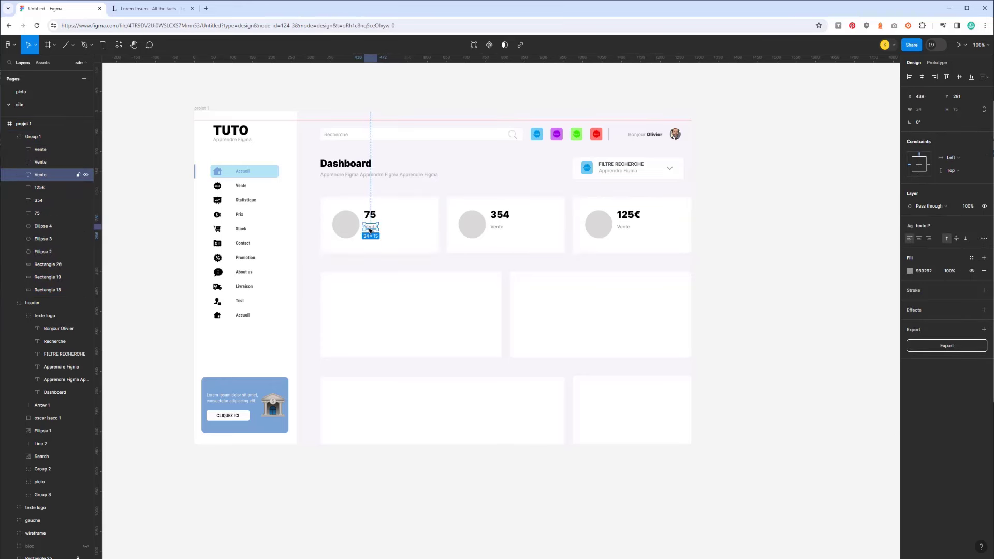
{"action": "left_click_drag", "start_coordinate": [373, 229], "coordinate": [374, 237]}
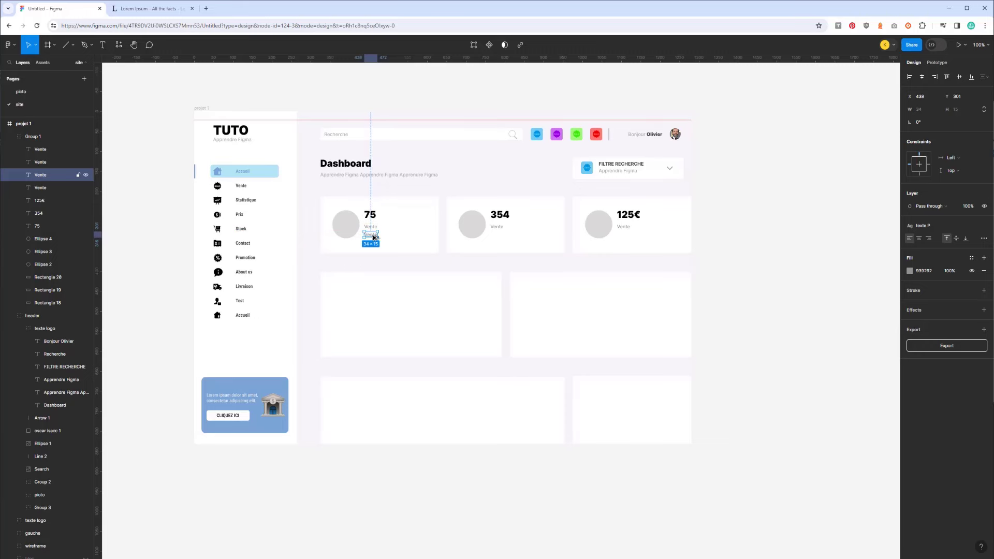
{"action": "key", "text": "ctrl+z"}
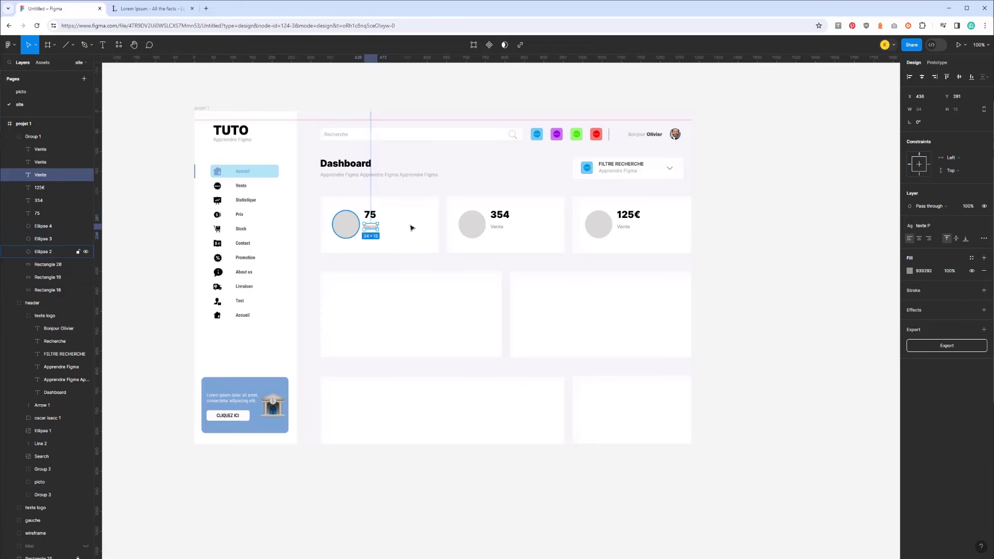
{"action": "left_click", "coordinate": [496, 221]}
{"action": "left_click", "coordinate": [370, 215], "text": "shift"}
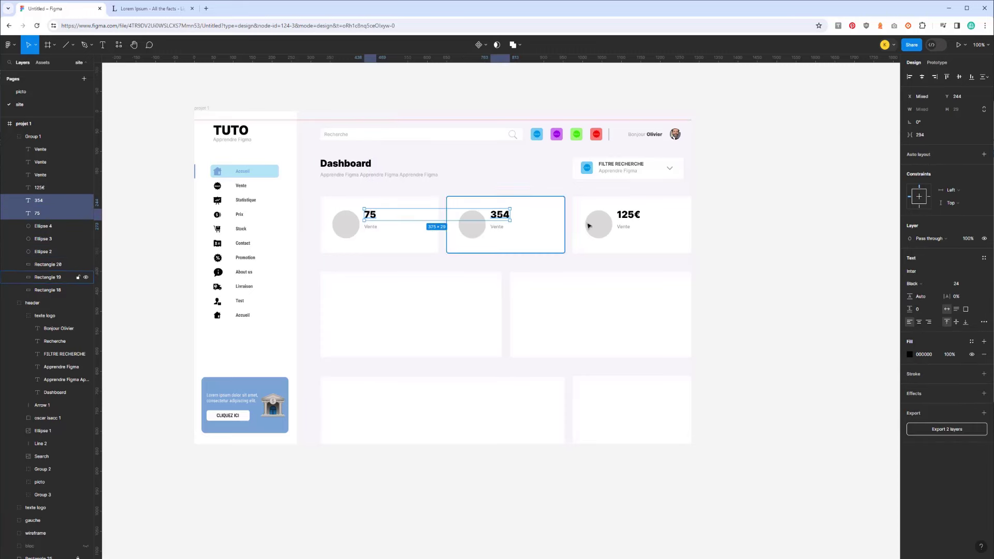
{"action": "left_click", "coordinate": [622, 216], "text": "shift"}
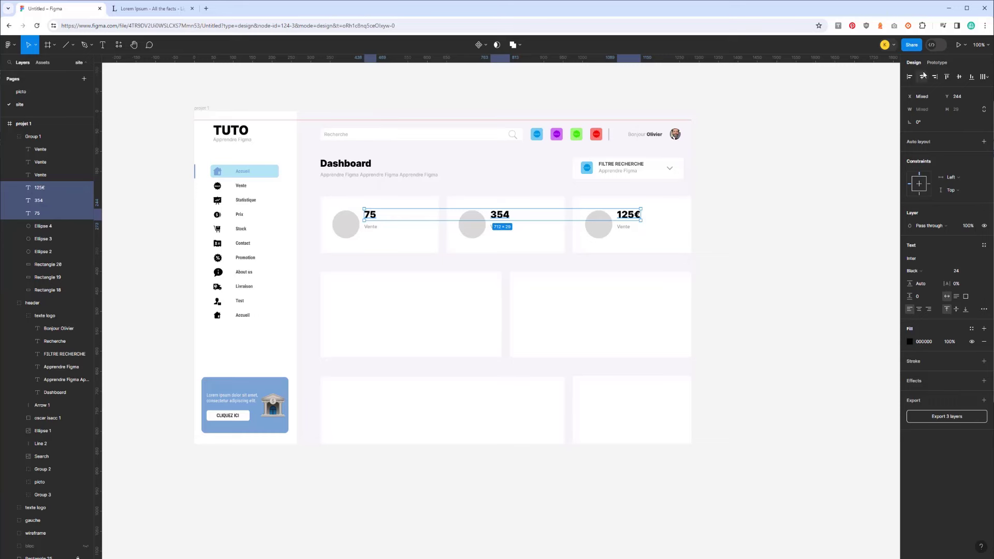
{"action": "key", "text": "Escape"}
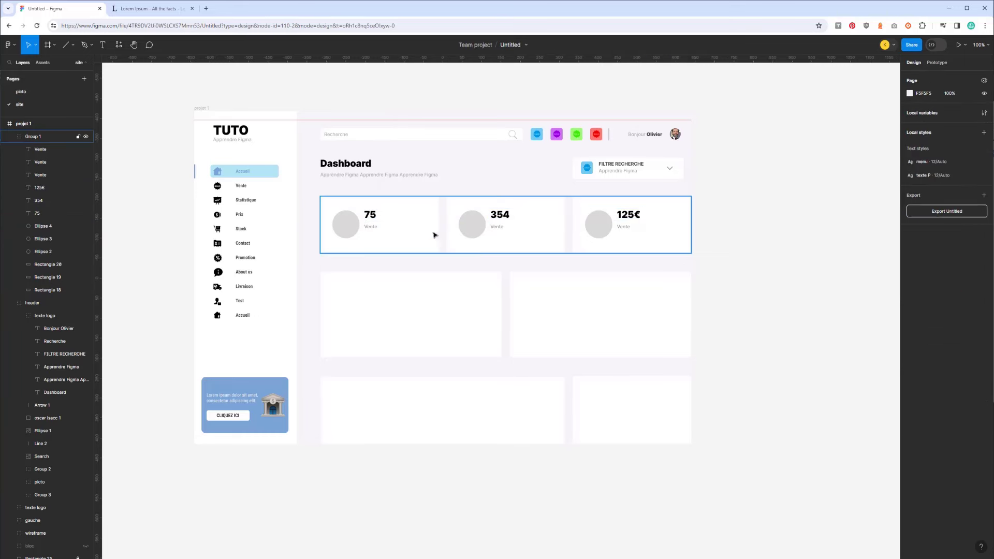
Select Ellipse 2 in the first card and launch the Icons8 plugin
{"action": "double_click", "coordinate": [347, 225]}
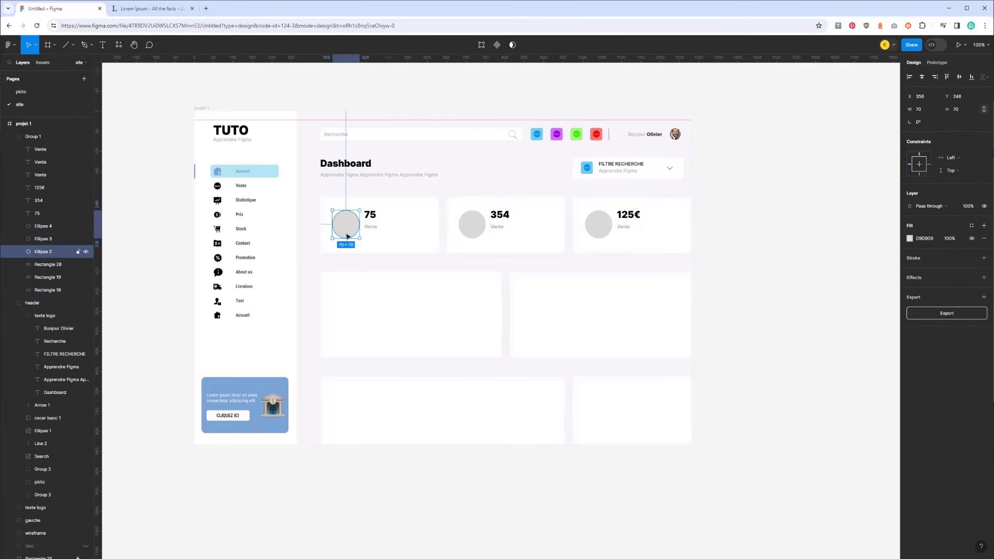
{"action": "left_click", "coordinate": [118, 45]}
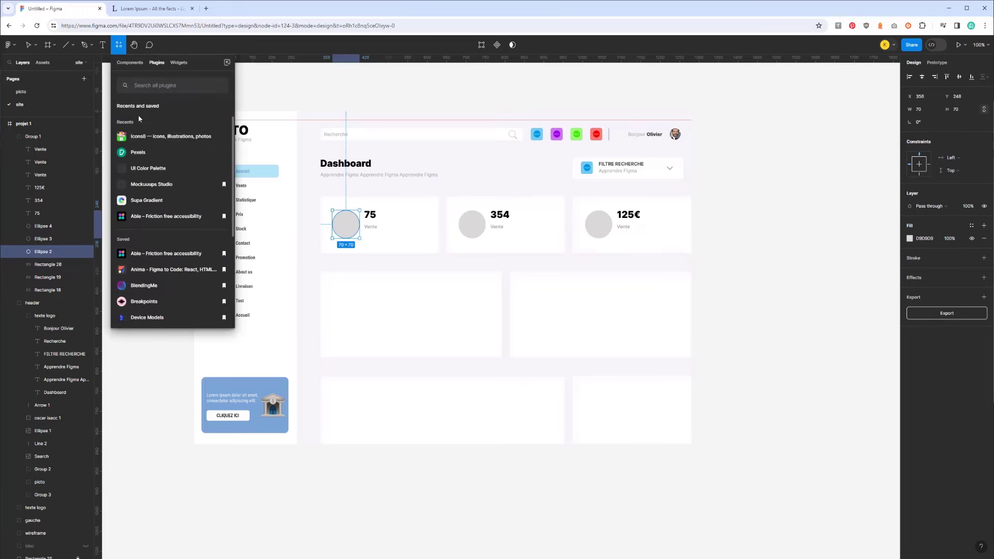
{"action": "left_click", "coordinate": [171, 136]}
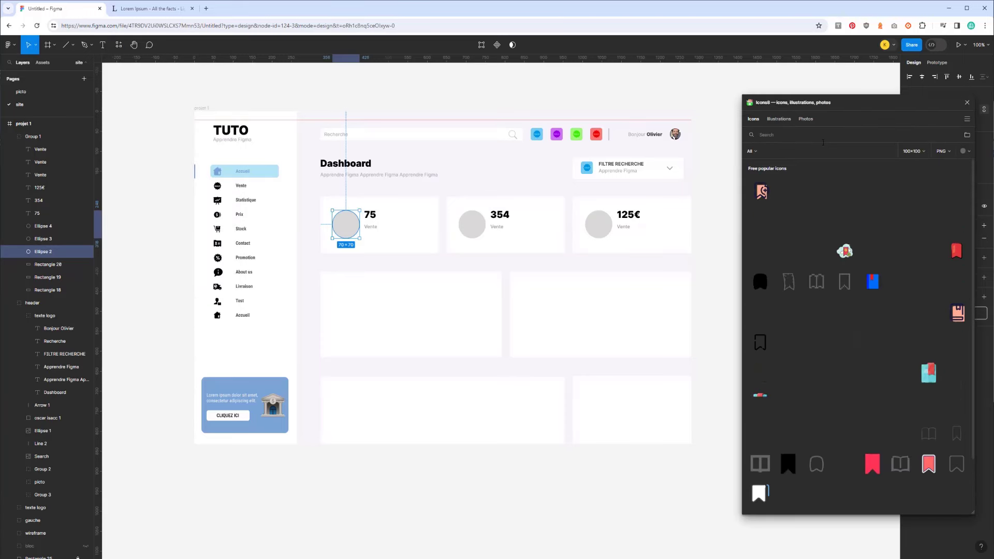
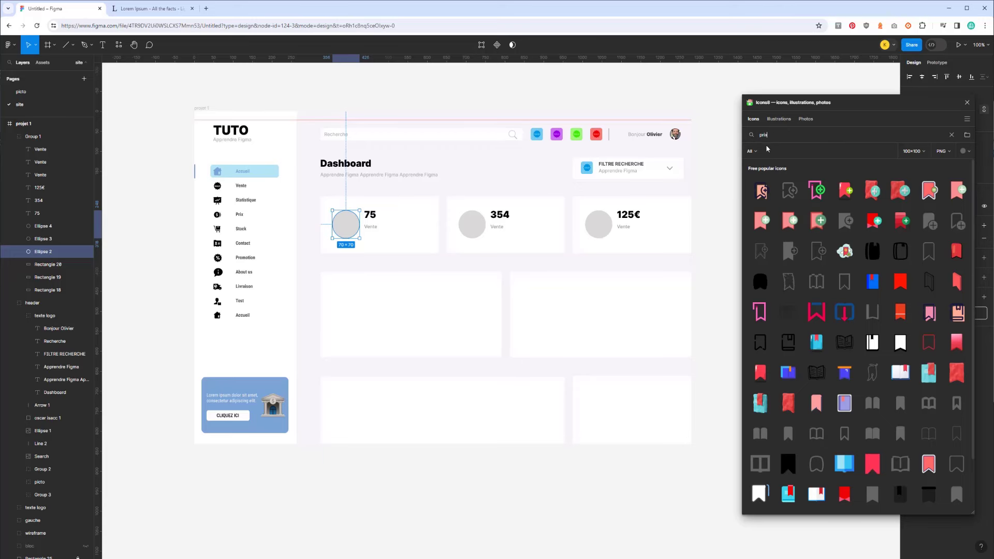
Search Icons8 for 'prix', place the Prize Money trophy on the first circle, and move it into Group 1
{"action": "key", "text": "Return"}
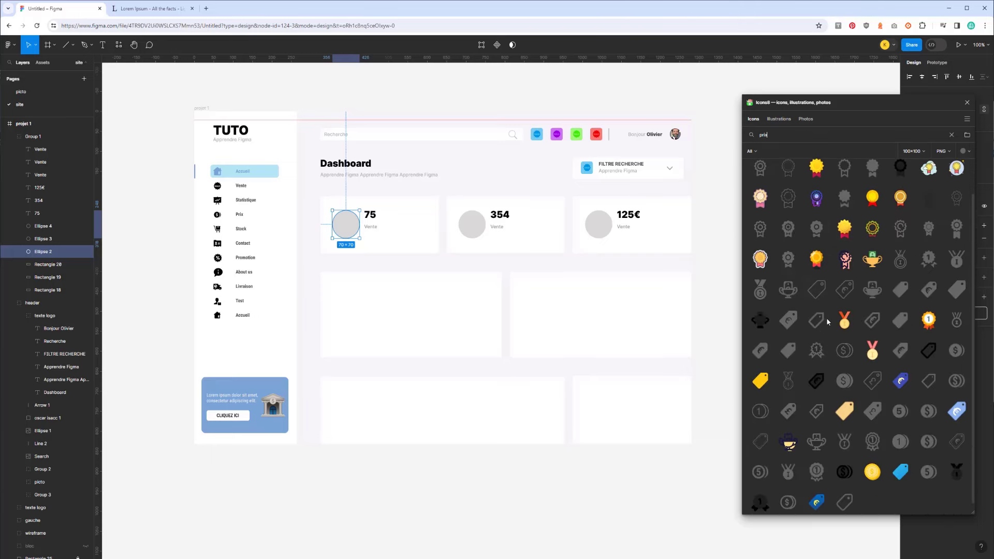
{"action": "scroll", "coordinate": [827, 317], "scroll_direction": "down", "scroll_amount": 2}
{"action": "scroll", "coordinate": [844, 332], "scroll_direction": "up", "scroll_amount": 2}
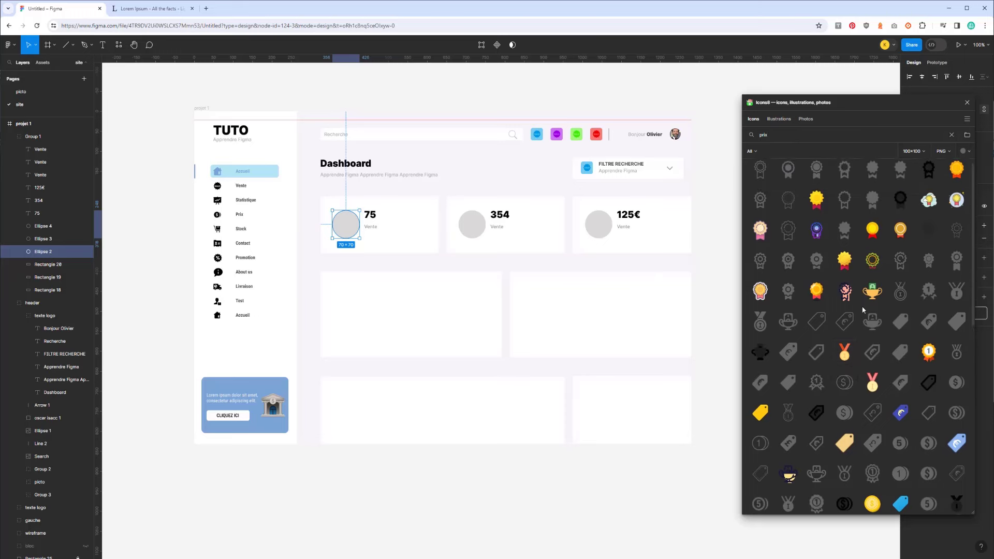
{"action": "mouse_move", "coordinate": [873, 299]}
{"action": "left_mouse_down"}
{"action": "mouse_move", "coordinate": [596, 395]}
{"action": "mouse_move", "coordinate": [348, 229]}
{"action": "mouse_move", "coordinate": [358, 214]}
{"action": "mouse_move", "coordinate": [353, 225]}
{"action": "left_mouse_up"}
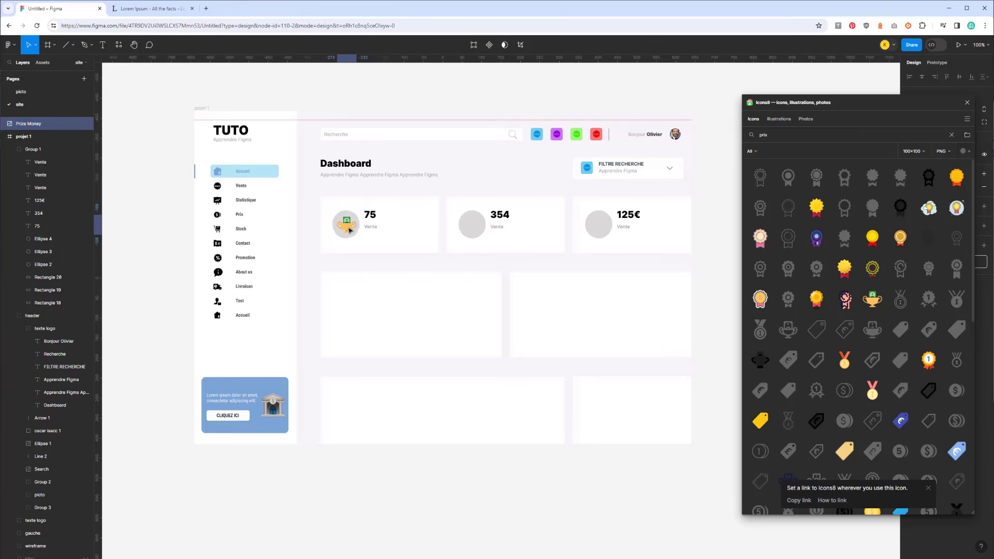
{"action": "left_click", "coordinate": [346, 210]}
{"action": "left_click", "coordinate": [346, 218]}
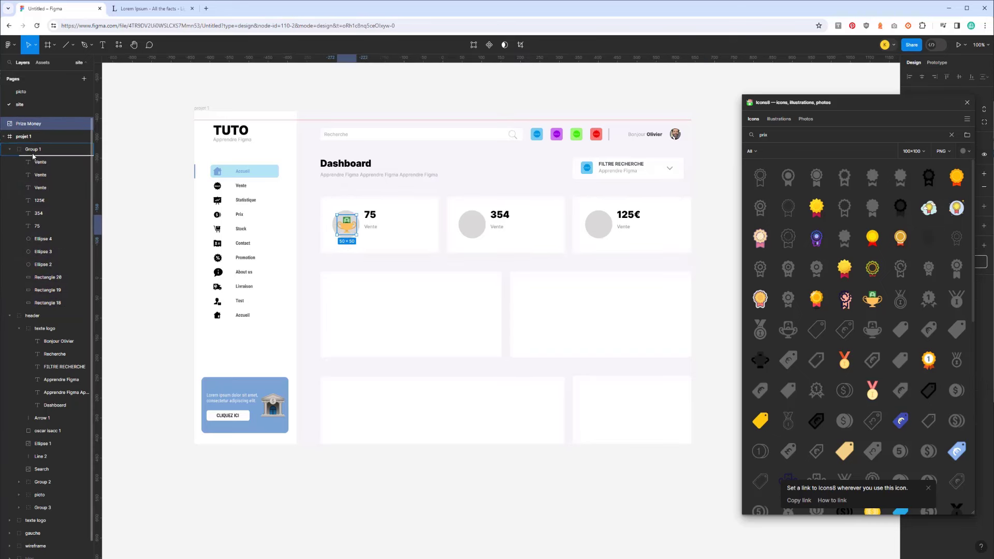
{"action": "left_click_drag", "start_coordinate": [30, 151], "coordinate": [31, 156]}
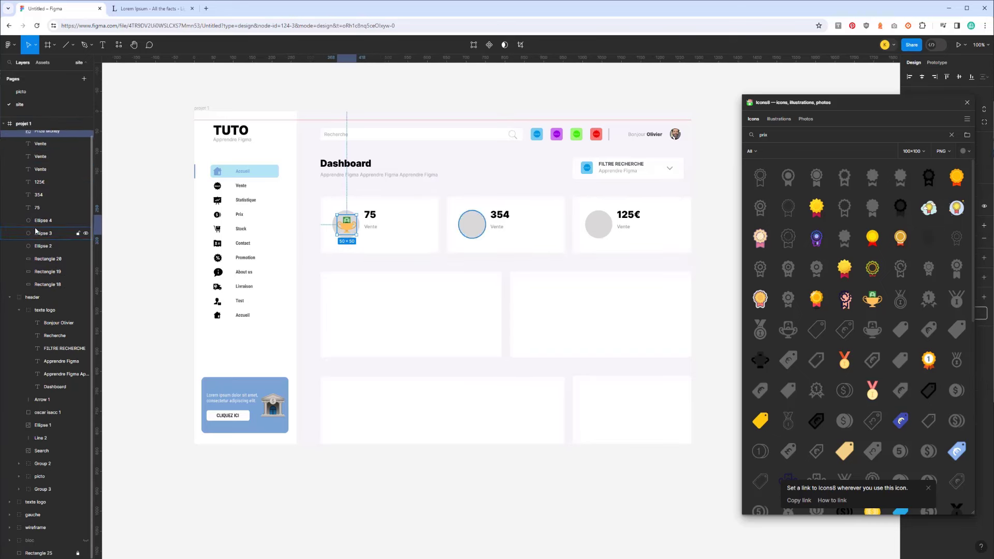
{"action": "left_click", "coordinate": [41, 246]}
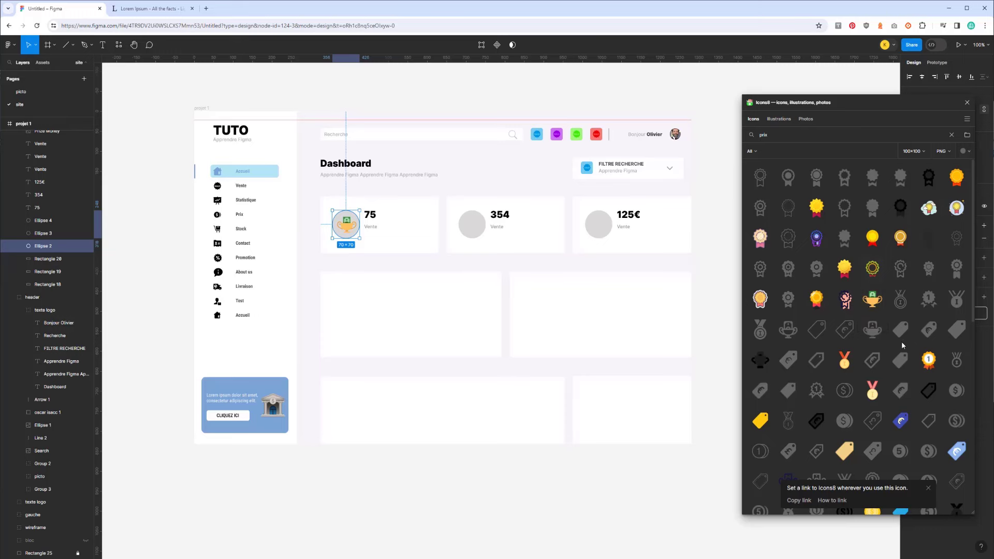
Insert the gold medal and the orange tag icon into the lower-right card
{"action": "left_click", "coordinate": [871, 391]}
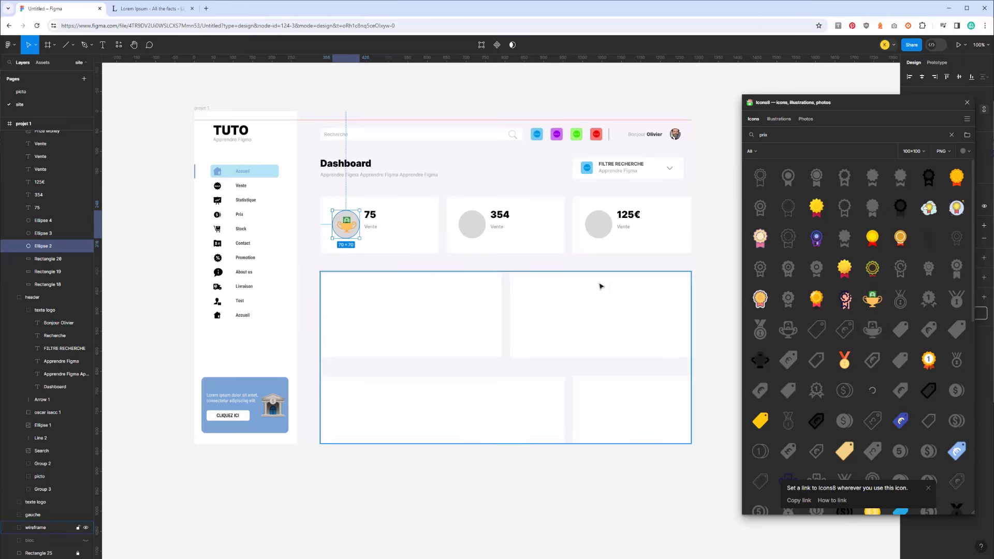
{"action": "scroll", "coordinate": [865, 393], "scroll_direction": "down", "scroll_amount": 2}
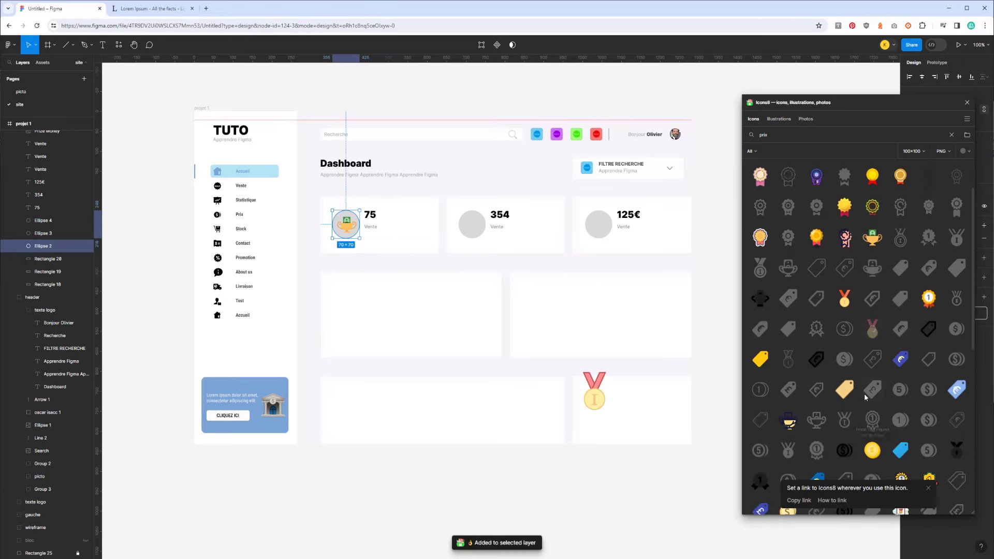
{"action": "scroll", "coordinate": [897, 273], "scroll_direction": "down", "scroll_amount": 1}
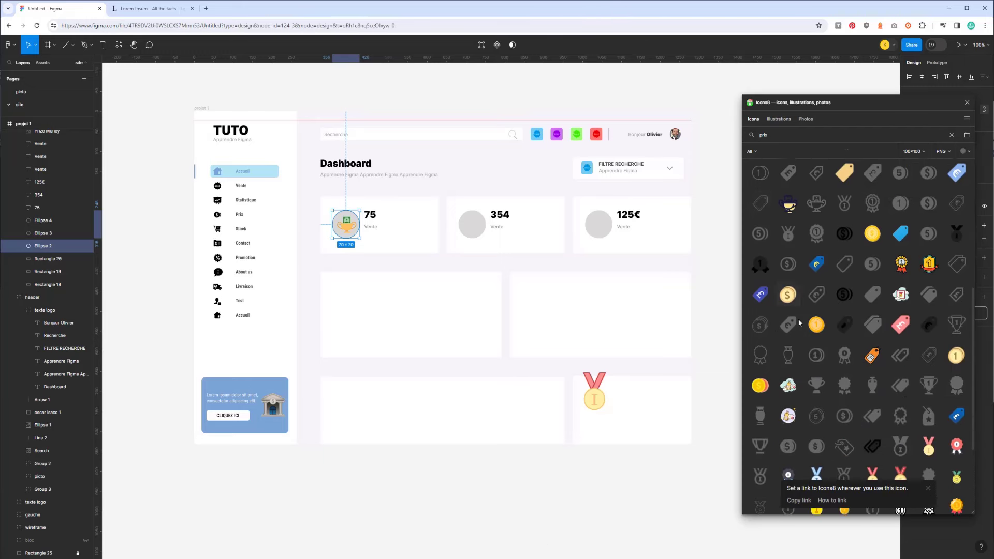
{"action": "scroll", "coordinate": [919, 351], "scroll_direction": "down", "scroll_amount": 3}
{"action": "scroll", "coordinate": [901, 350], "scroll_direction": "down", "scroll_amount": 1}
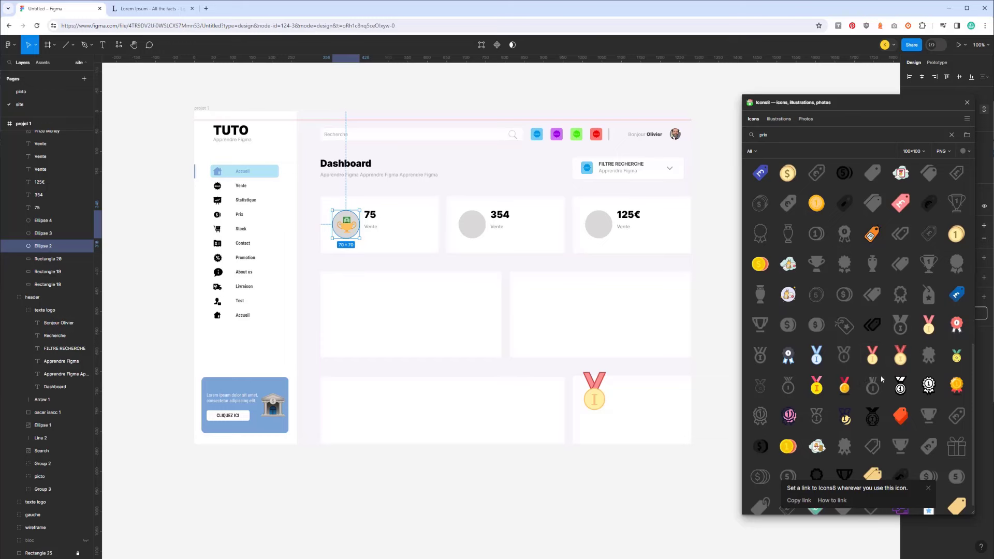
{"action": "left_click_drag", "start_coordinate": [901, 416], "coordinate": [472, 343]}
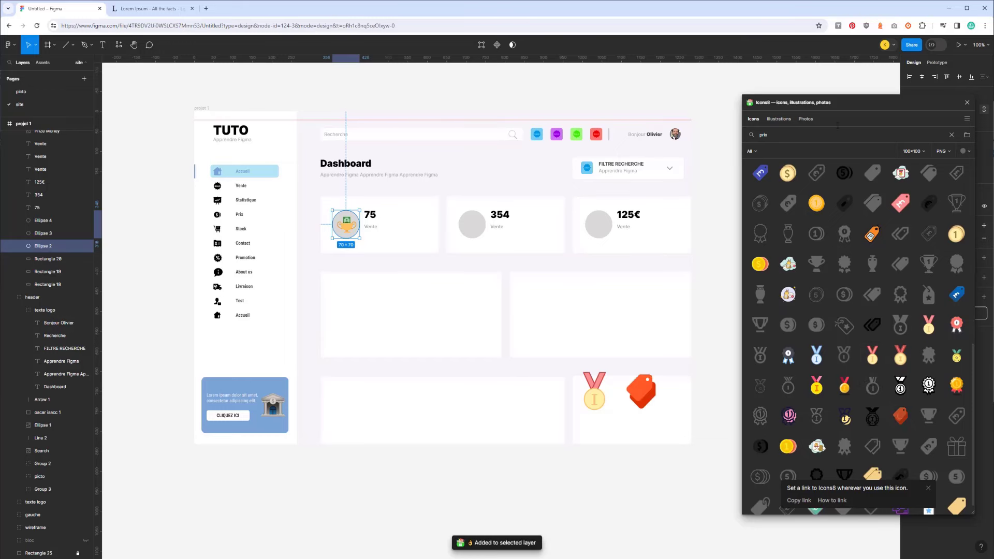
{"action": "left_click", "coordinate": [966, 103]}
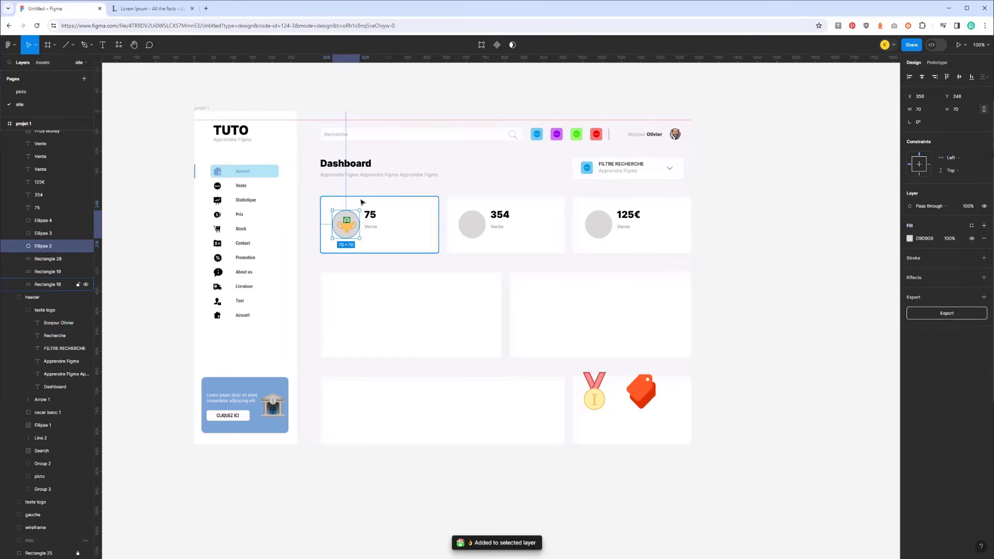
Fill the first circle with the Accueil highlight's light blue (B6E8F8) using the eyedropper
{"action": "left_click", "coordinate": [910, 238]}
{"action": "left_click", "coordinate": [863, 447]}
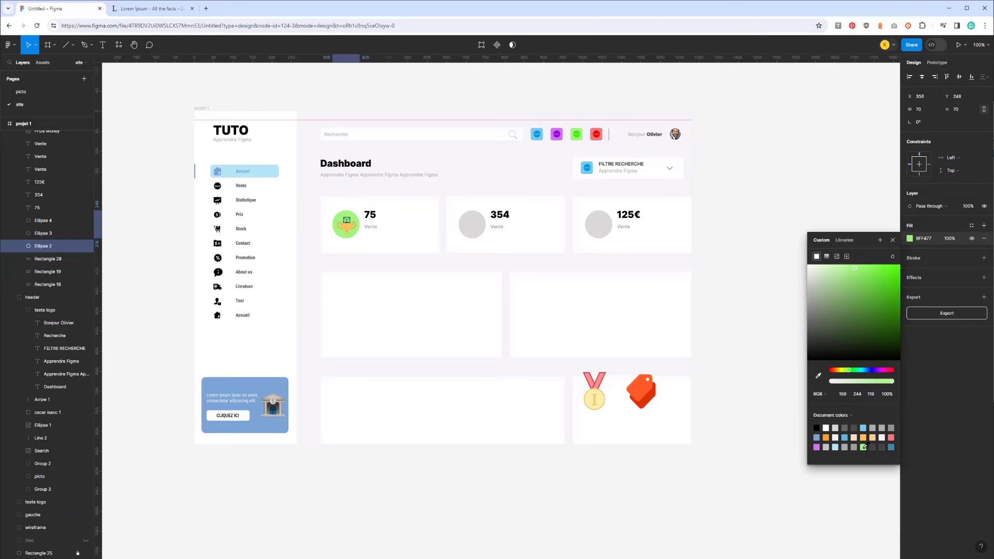
{"action": "left_click", "coordinate": [865, 427]}
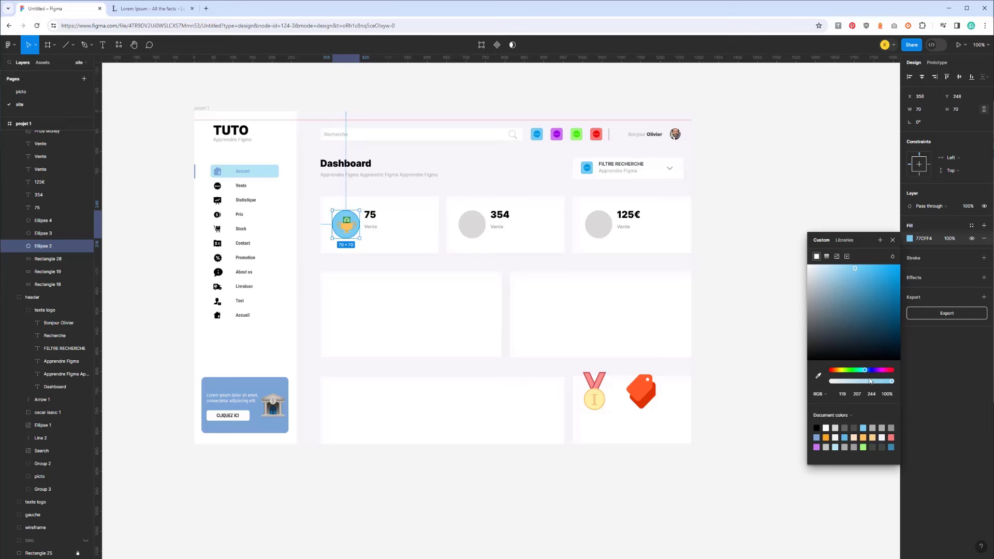
{"action": "left_click", "coordinate": [818, 375]}
{"action": "left_click", "coordinate": [267, 169]}
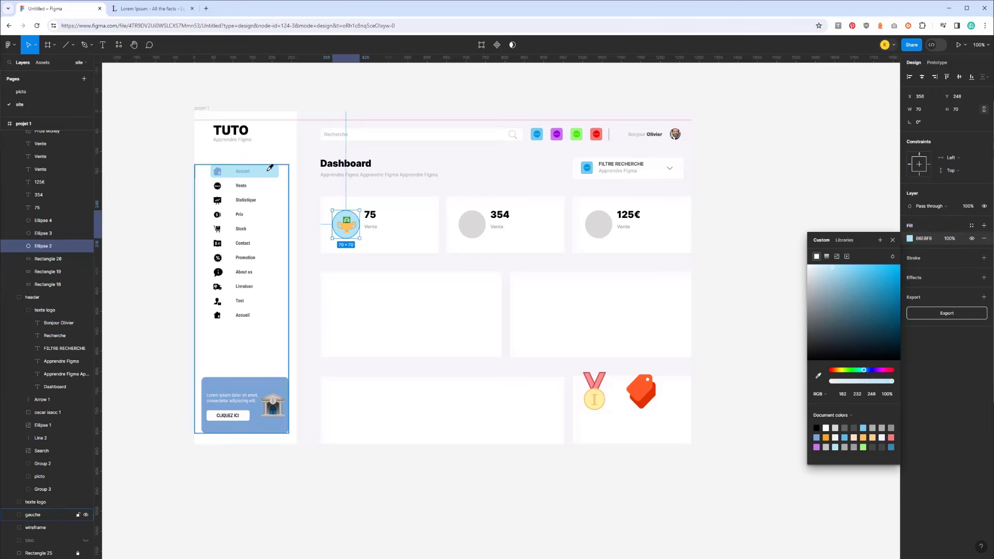
Match the 354 and 125€ circles to the same light blue with the eyedropper
{"action": "left_click", "coordinate": [477, 233]}
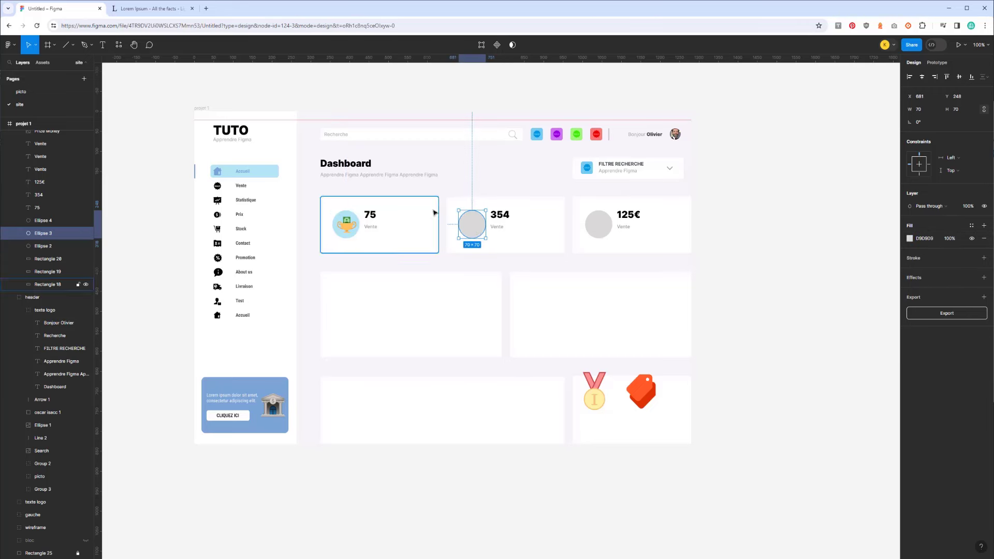
{"action": "left_click", "coordinate": [911, 239]}
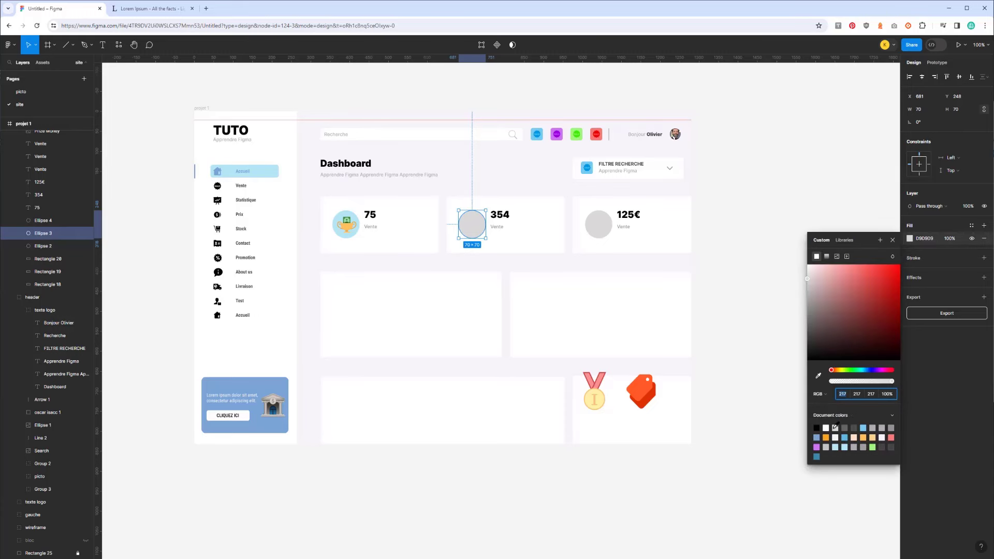
{"action": "left_click", "coordinate": [864, 427]}
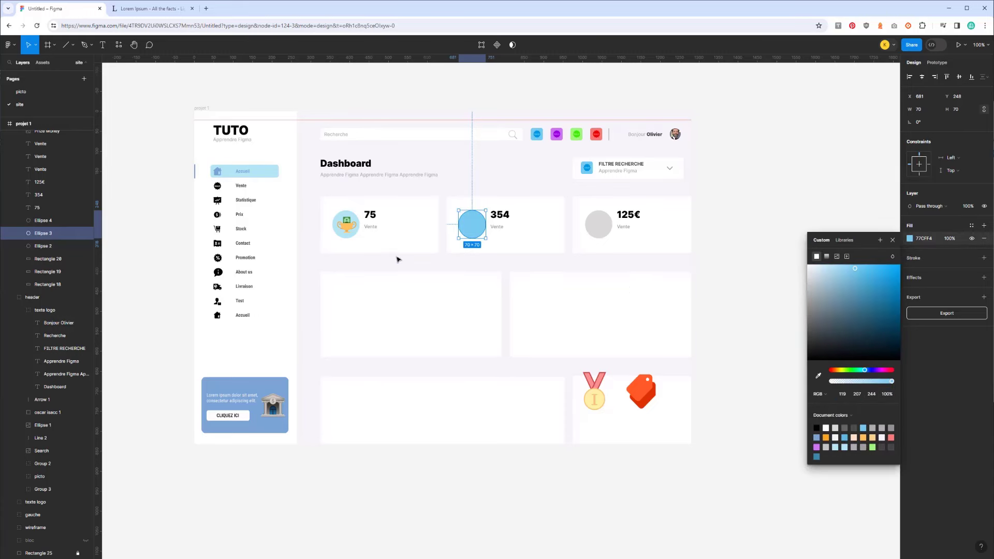
{"action": "left_click", "coordinate": [817, 377]}
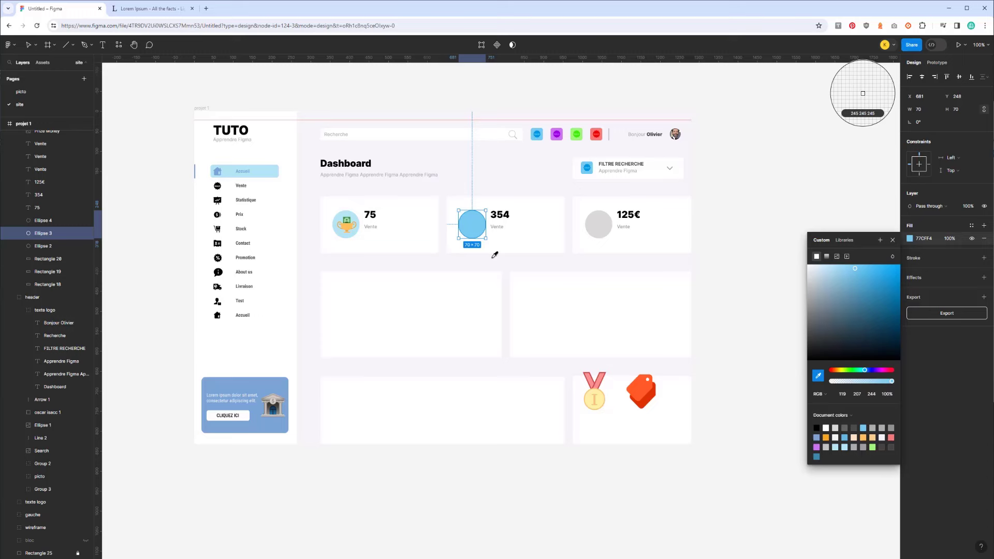
{"action": "left_click", "coordinate": [342, 220]}
{"action": "left_click", "coordinate": [599, 225]}
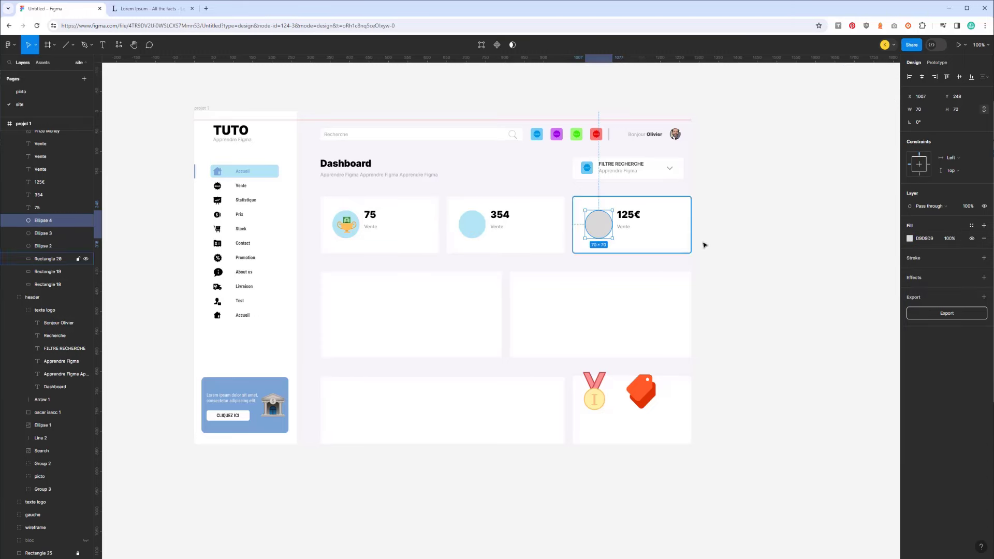
{"action": "left_click", "coordinate": [817, 376]}
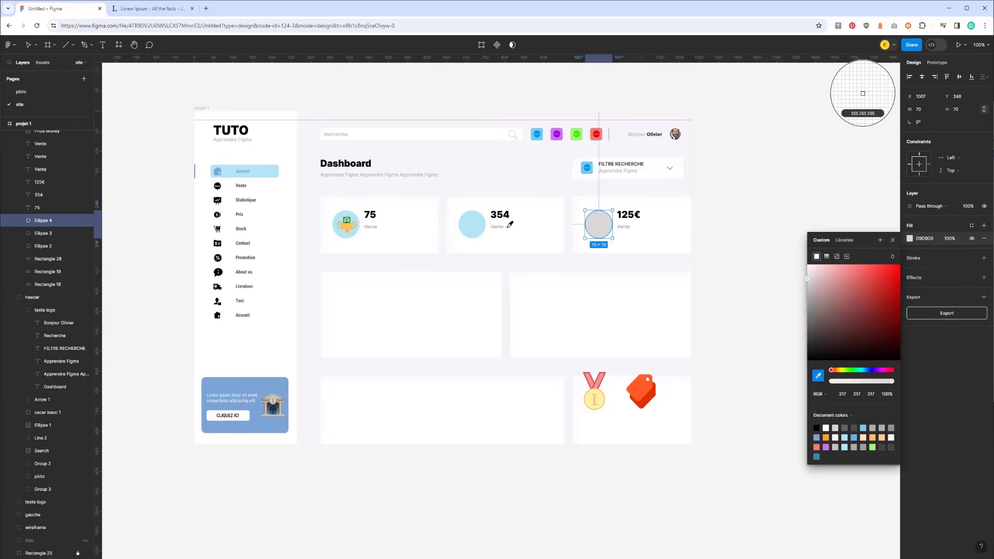
{"action": "left_click", "coordinate": [473, 224]}
{"action": "left_click", "coordinate": [748, 192]}
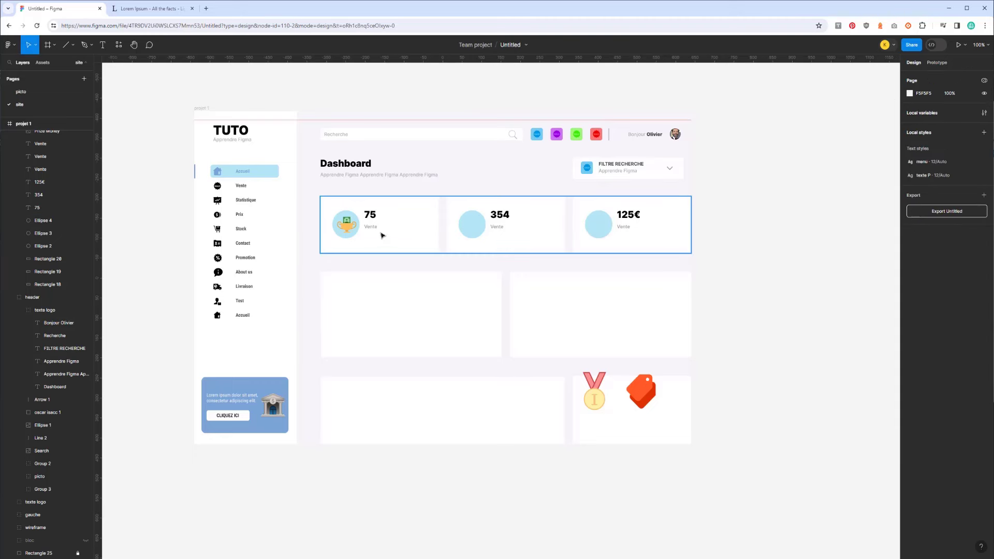
Place the gold medal into projet 1 and centre the medal and trophy on their circles
{"action": "mouse_move", "coordinate": [591, 390]}
{"action": "left_mouse_down"}
{"action": "mouse_move", "coordinate": [475, 281]}
{"action": "mouse_move", "coordinate": [466, 218]}
{"action": "mouse_move", "coordinate": [480, 209]}
{"action": "mouse_move", "coordinate": [475, 231]}
{"action": "left_mouse_up"}
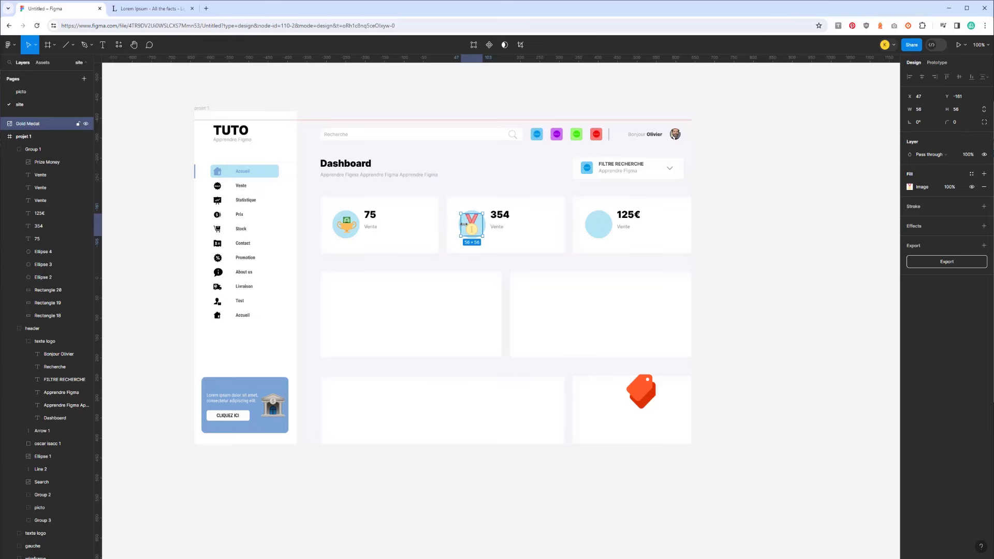
{"action": "key", "text": "ctrl+plus"}
{"action": "left_click_drag", "start_coordinate": [49, 126], "coordinate": [36, 146]}
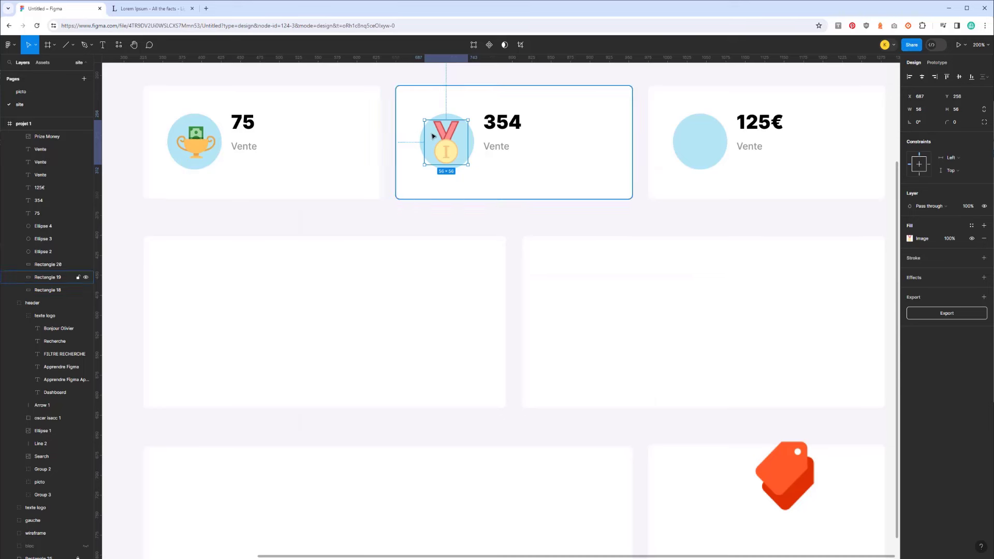
{"action": "left_click", "coordinate": [467, 131], "text": "shift"}
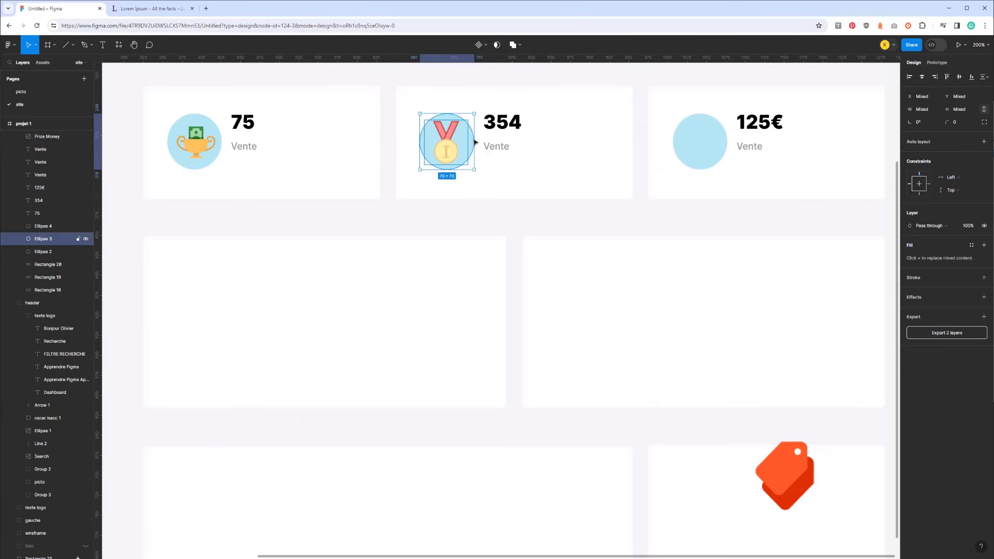
{"action": "left_click", "coordinate": [923, 76]}
{"action": "left_click", "coordinate": [960, 77]}
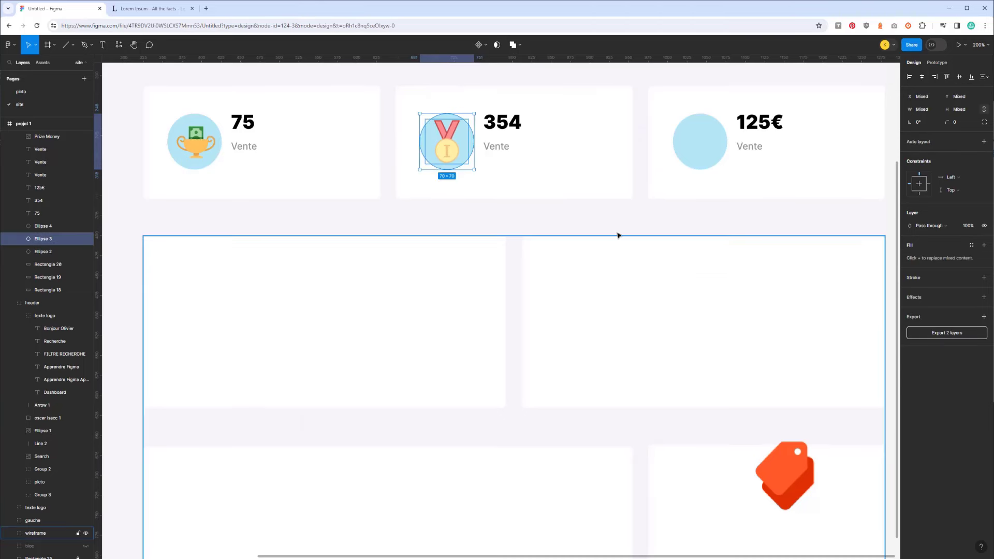
{"action": "left_click", "coordinate": [174, 145]}
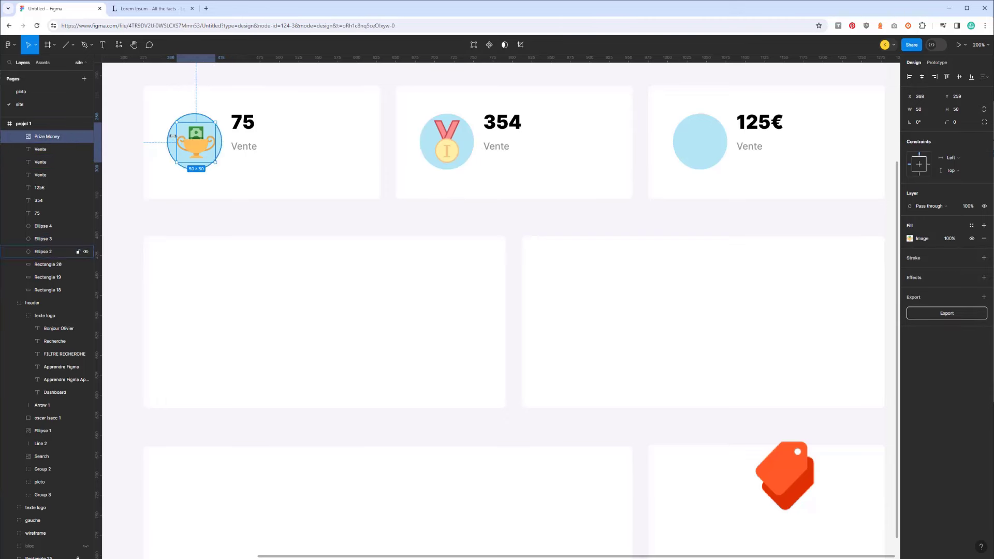
{"action": "left_click", "coordinate": [172, 138], "text": "shift"}
{"action": "left_click", "coordinate": [922, 77]}
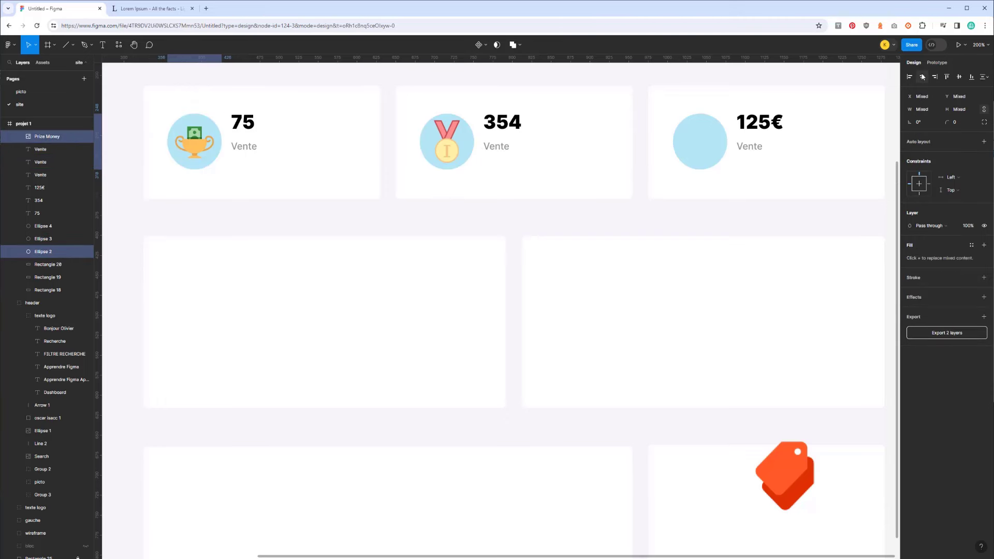
Move the tag icon into the frame, over the 125€ circle, scaled to 38×38
{"action": "left_click", "coordinate": [775, 474]}
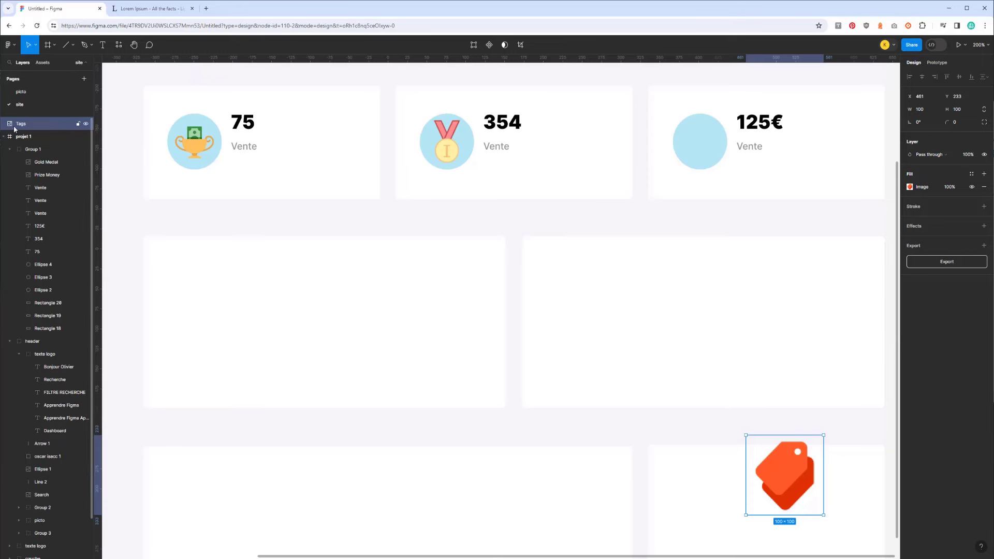
{"action": "left_click_drag", "start_coordinate": [21, 124], "coordinate": [28, 148]}
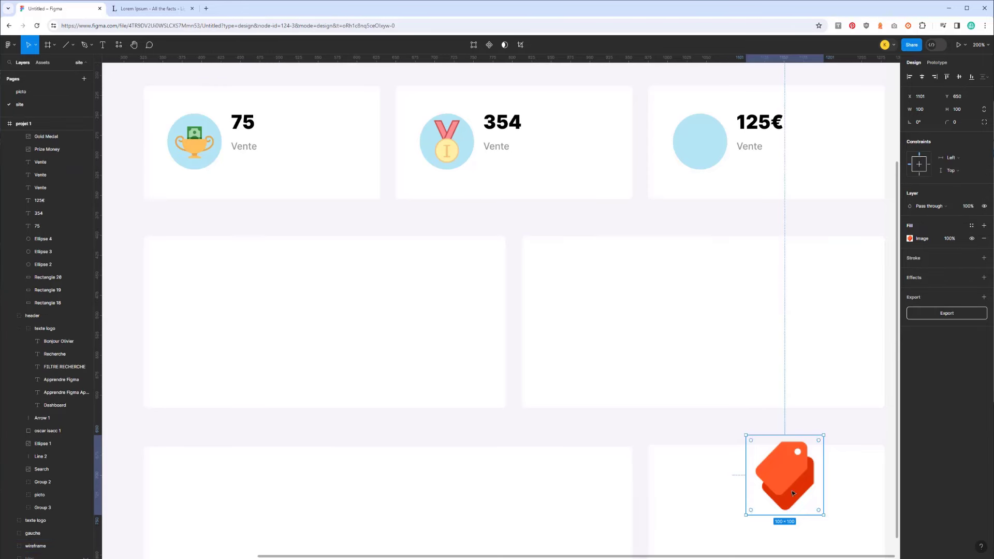
{"action": "mouse_move", "coordinate": [783, 474]}
{"action": "left_mouse_down"}
{"action": "mouse_move", "coordinate": [676, 168]}
{"action": "mouse_move", "coordinate": [693, 149]}
{"action": "left_mouse_up"}
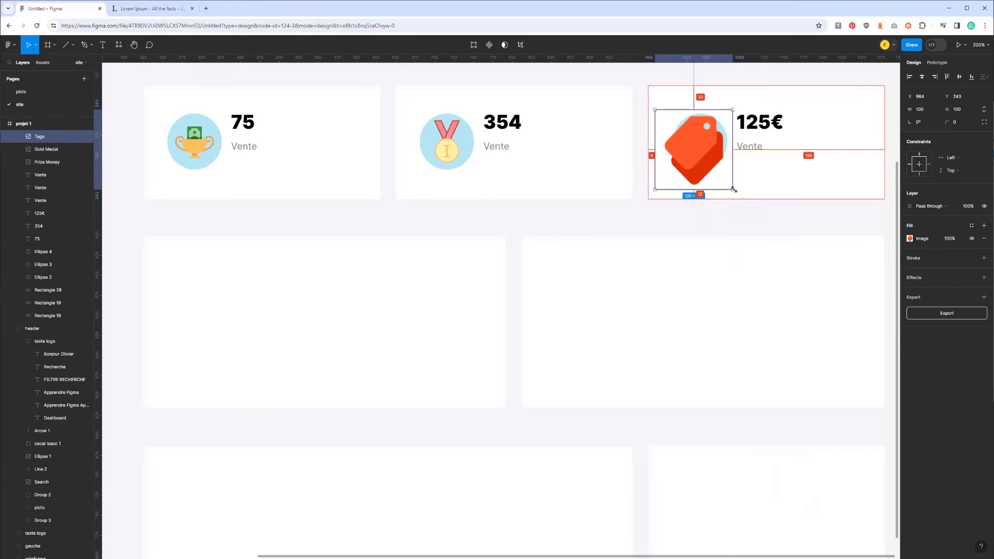
{"action": "left_click_drag", "start_coordinate": [734, 190], "coordinate": [704, 147]}
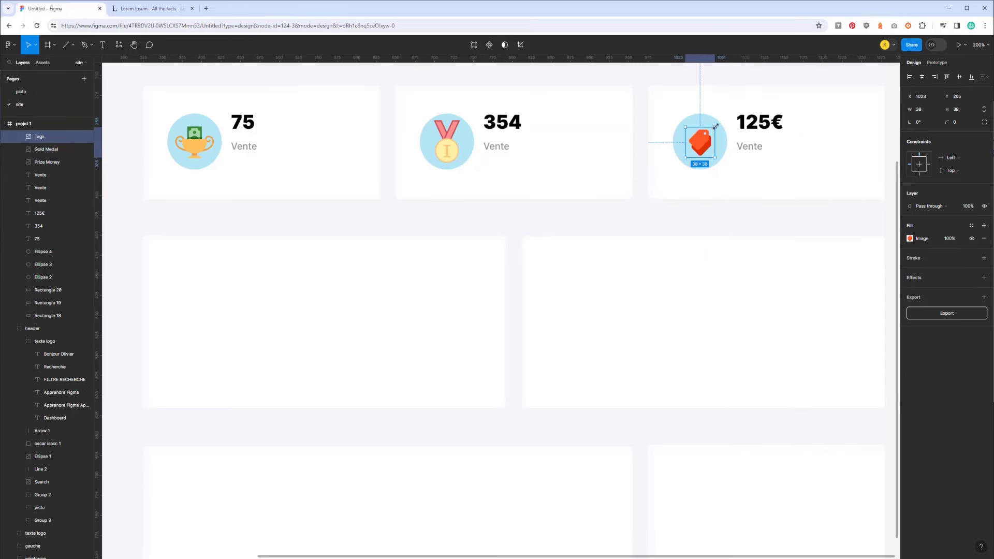
{"action": "left_click", "coordinate": [678, 141], "text": "shift"}
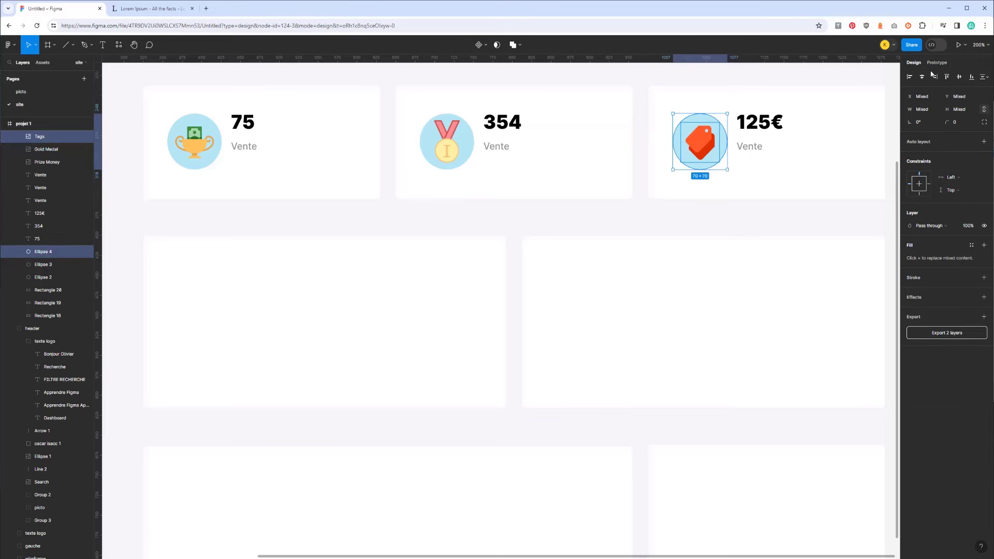
{"action": "left_click", "coordinate": [795, 161]}
{"action": "key", "text": "shift+0"}
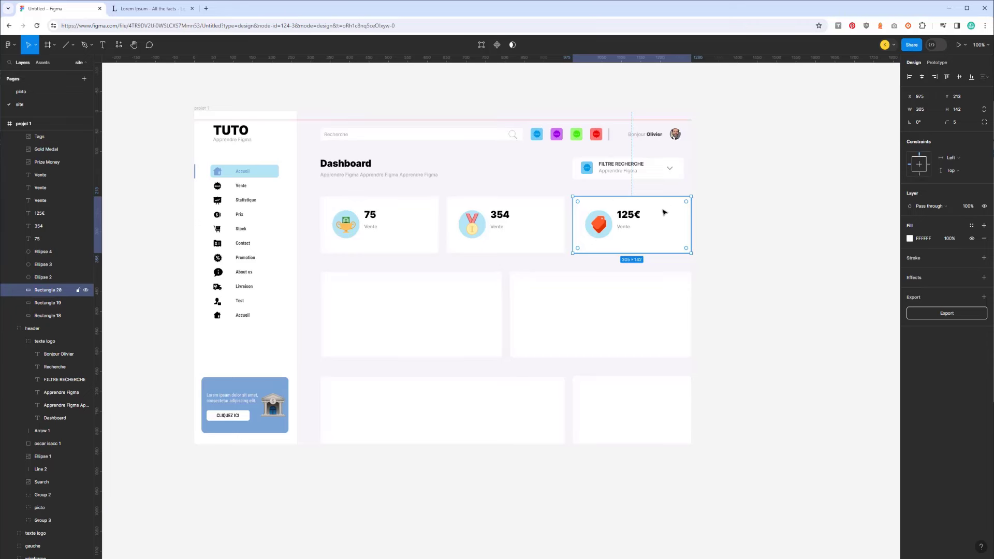
Nudge the 125€, 354 and 75 figures with their Vente labels down two steps
{"action": "left_click", "coordinate": [621, 228]}
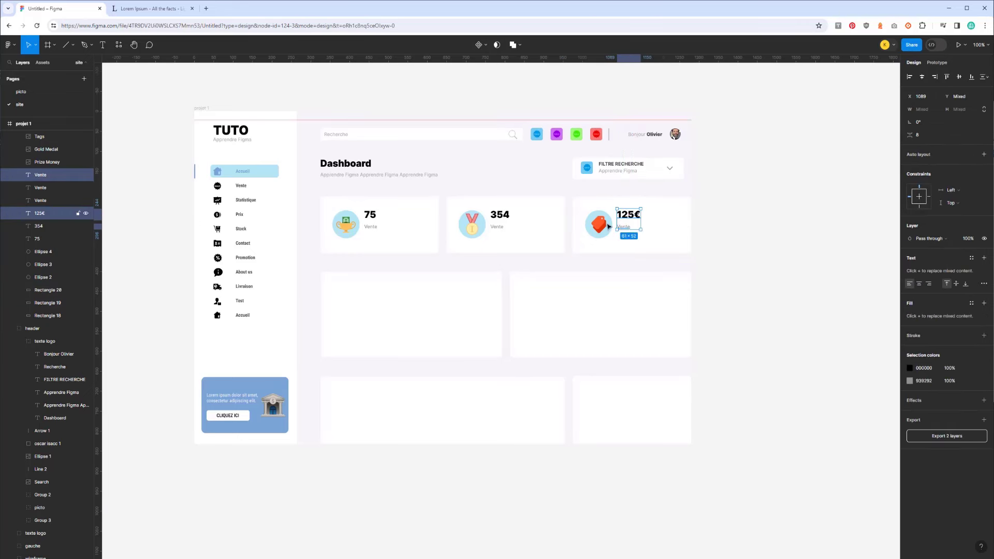
{"action": "left_click", "coordinate": [497, 216], "text": "shift"}
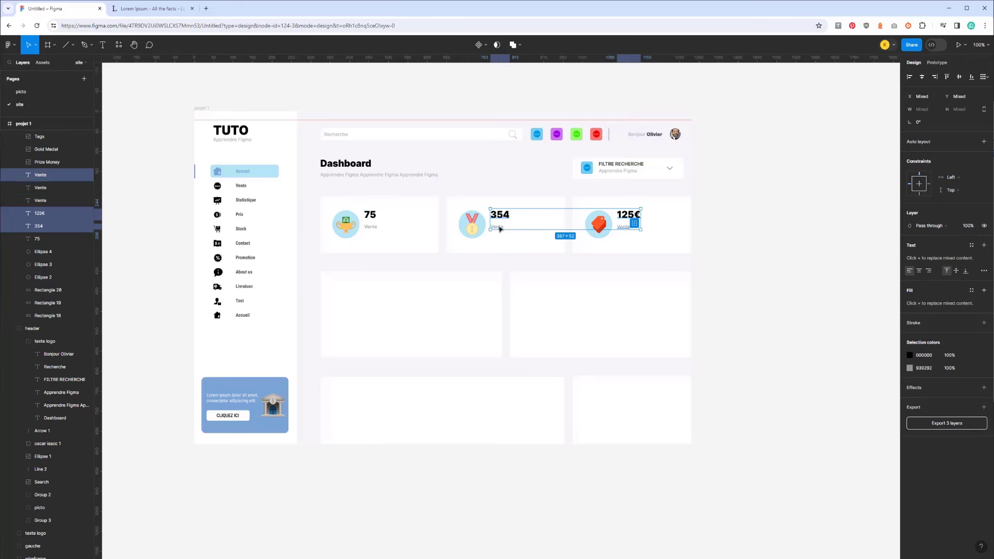
{"action": "left_click", "coordinate": [377, 229], "text": "shift"}
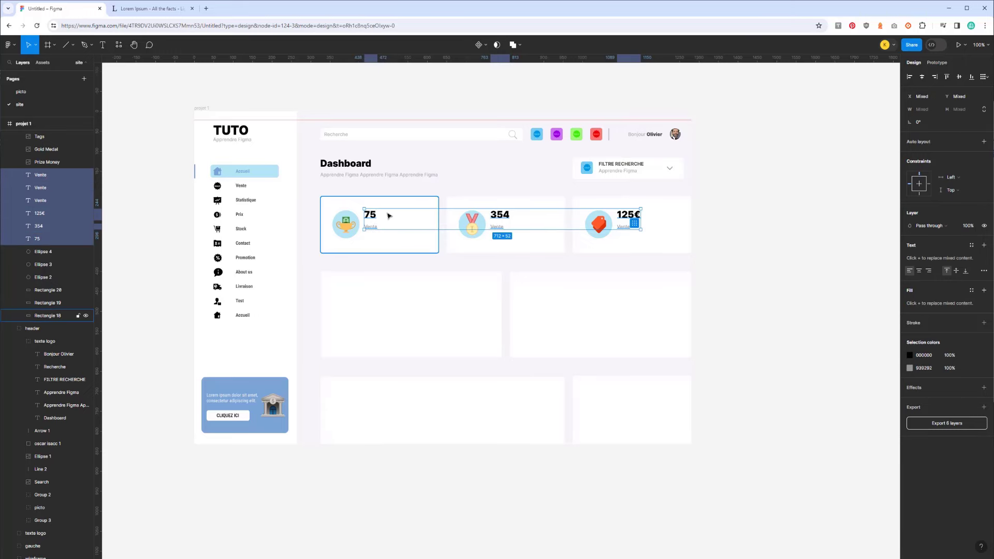
{"action": "key", "text": "Down"}
{"action": "key", "text": "Down"}
{"action": "key", "text": "Down"}
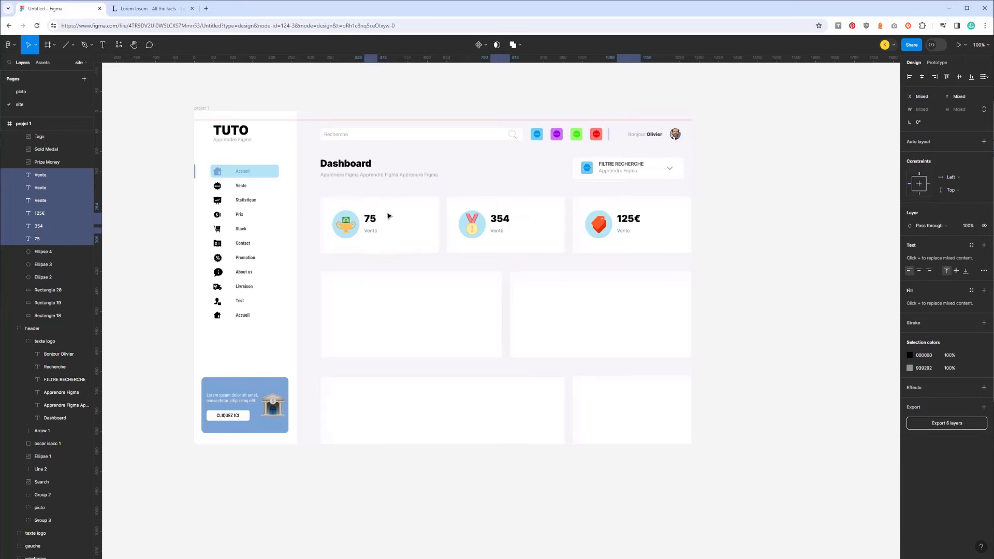
{"action": "key", "text": "Down"}
{"action": "key", "text": "Down"}
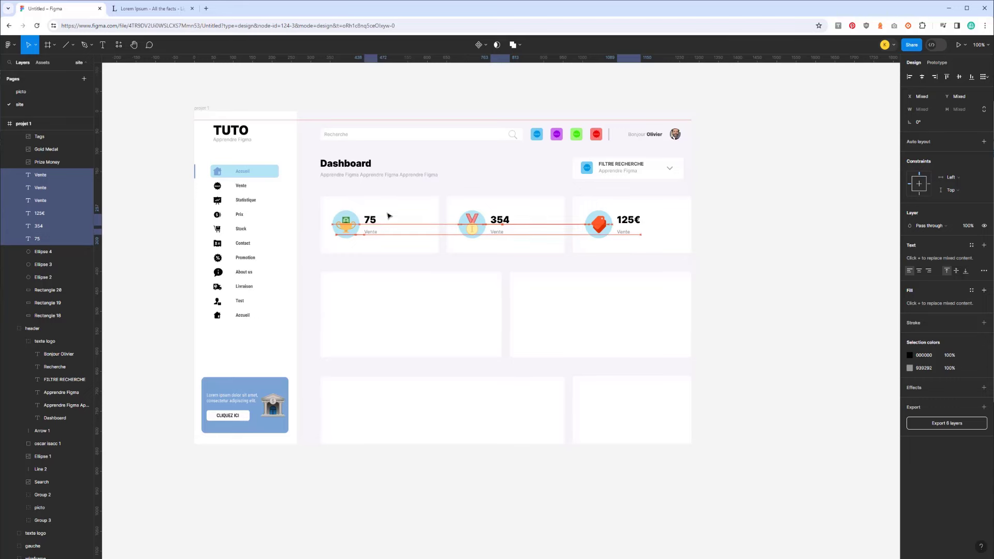
{"action": "key", "text": "Escape"}
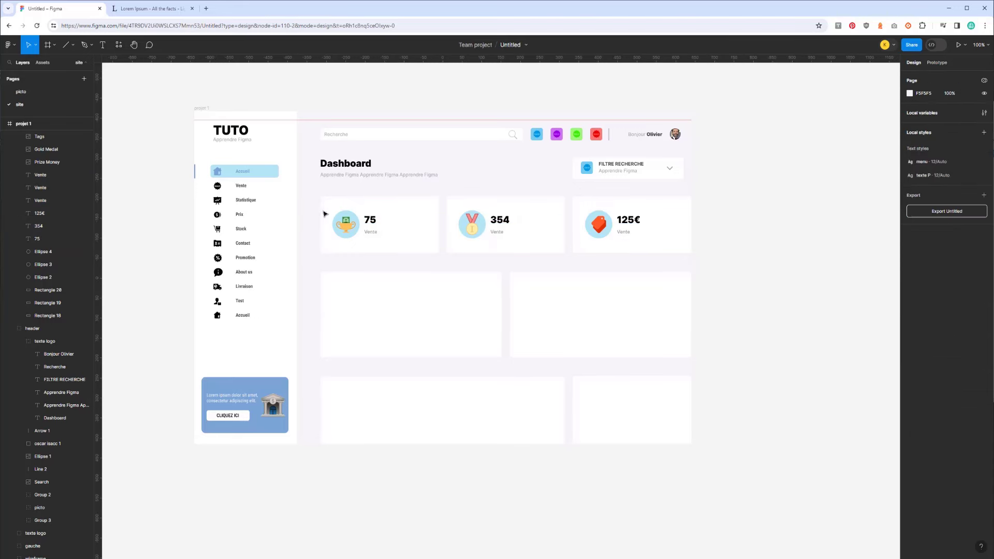
Select the first card's 75 figure, trophy and circle, undoing accidental vertical stacking
{"action": "left_click", "coordinate": [348, 223]}
{"action": "double_click", "coordinate": [378, 212]}
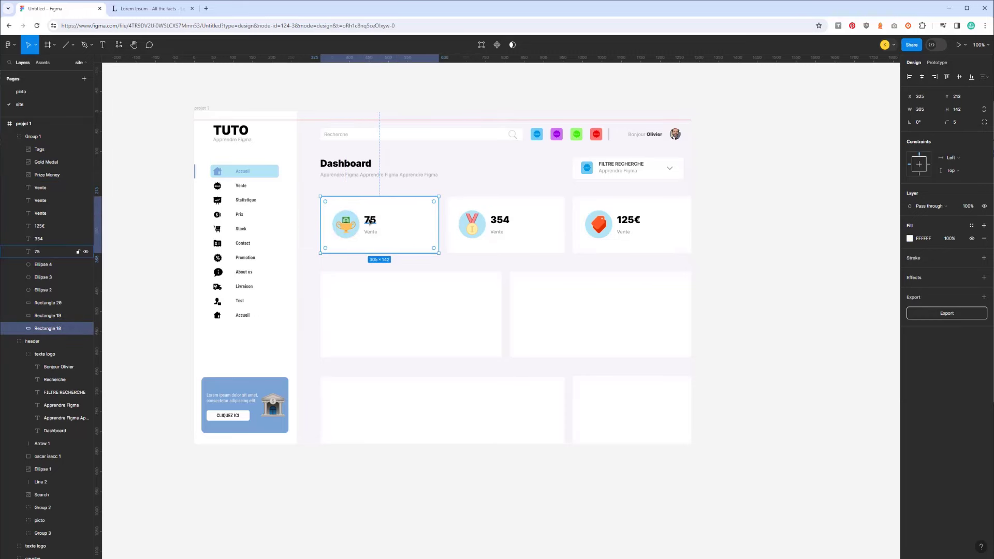
{"action": "left_click", "coordinate": [370, 221]}
{"action": "left_click", "coordinate": [346, 224], "text": "shift"}
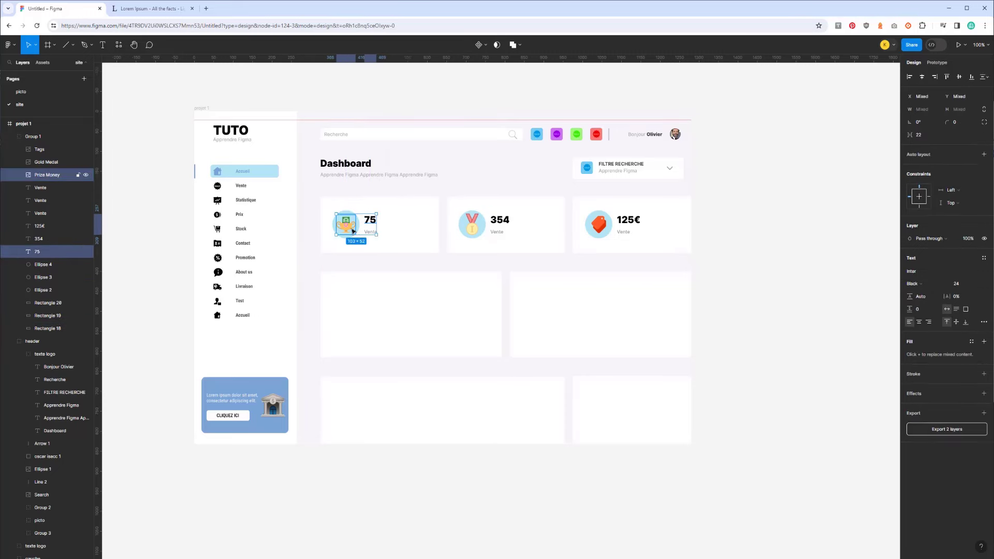
{"action": "left_click", "coordinate": [359, 232], "text": "shift"}
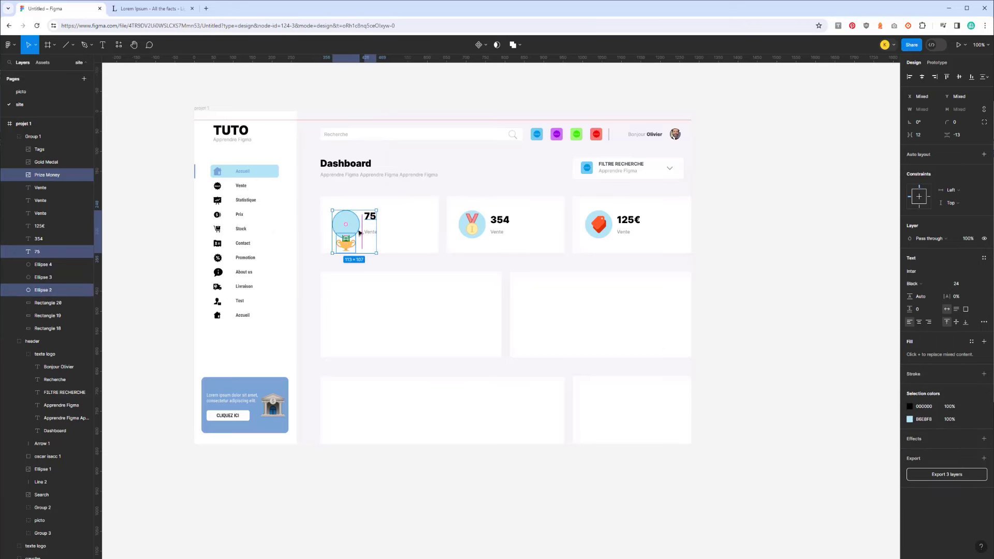
{"action": "key", "text": "ctrl+z"}
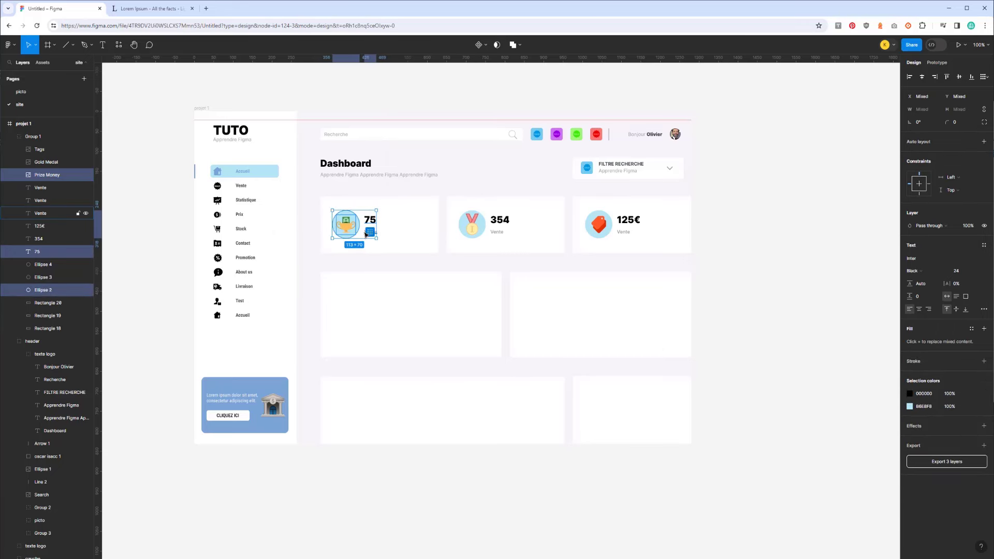
{"action": "left_click", "coordinate": [369, 232]}
{"action": "key", "text": "ctrl+z"}
Shift all three cards' icons, figures and Vente labels one Shift+Right step toward centre
{"action": "scroll", "coordinate": [373, 234], "scroll_direction": "up", "scroll_amount": 5}
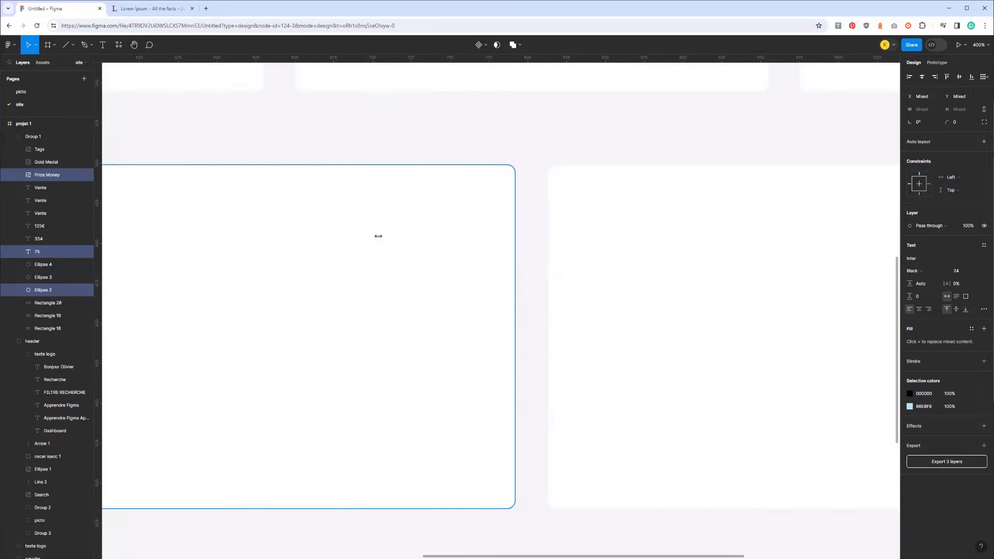
{"action": "left_click_drag", "start_coordinate": [340, 158], "coordinate": [585, 378]}
{"action": "scroll", "coordinate": [585, 378], "scroll_direction": "up", "scroll_amount": 2}
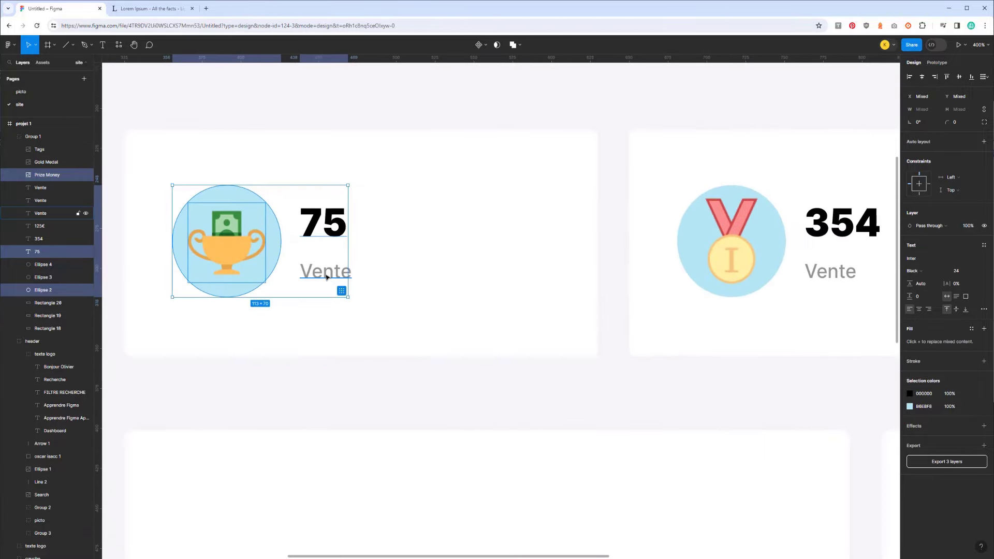
{"action": "left_click", "coordinate": [310, 282], "text": "shift"}
{"action": "scroll", "coordinate": [344, 278], "scroll_direction": "down", "scroll_amount": 2}
{"action": "scroll", "coordinate": [344, 278], "scroll_direction": "right", "scroll_amount": 3}
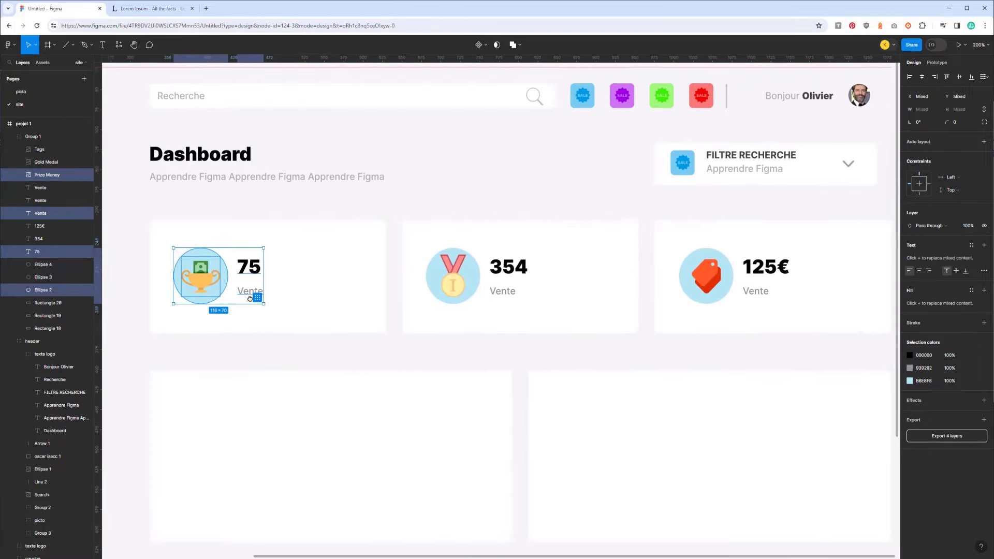
{"action": "left_click", "coordinate": [451, 259], "text": "shift"}
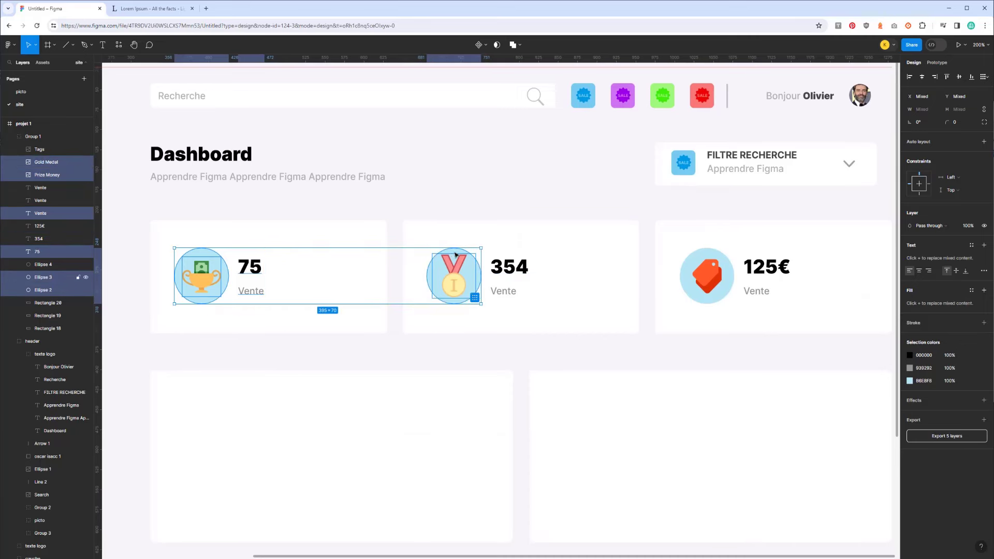
{"action": "left_click", "coordinate": [498, 267], "text": "shift"}
{"action": "left_click", "coordinate": [501, 294], "text": "shift"}
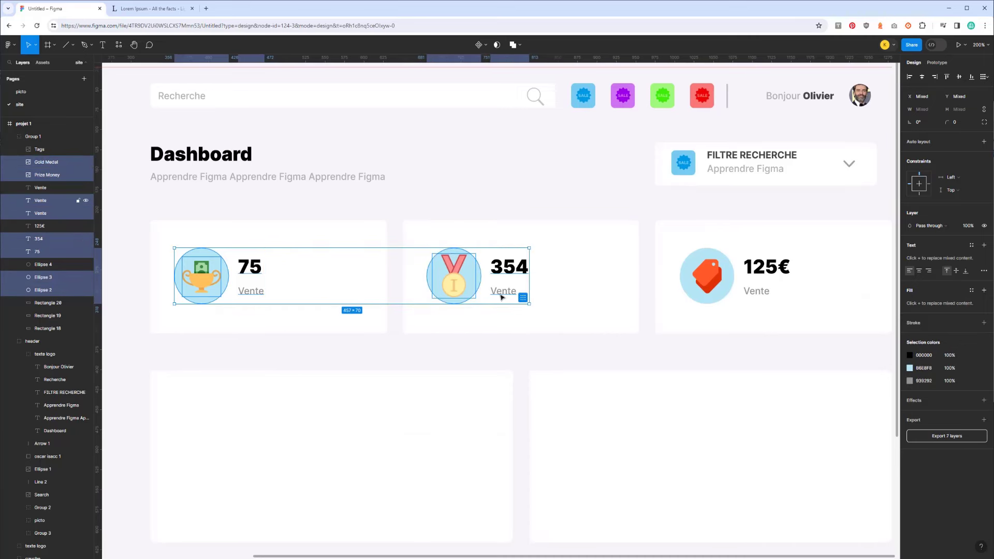
{"action": "left_click", "coordinate": [723, 266], "text": "shift"}
{"action": "left_click", "coordinate": [763, 274], "text": "shift"}
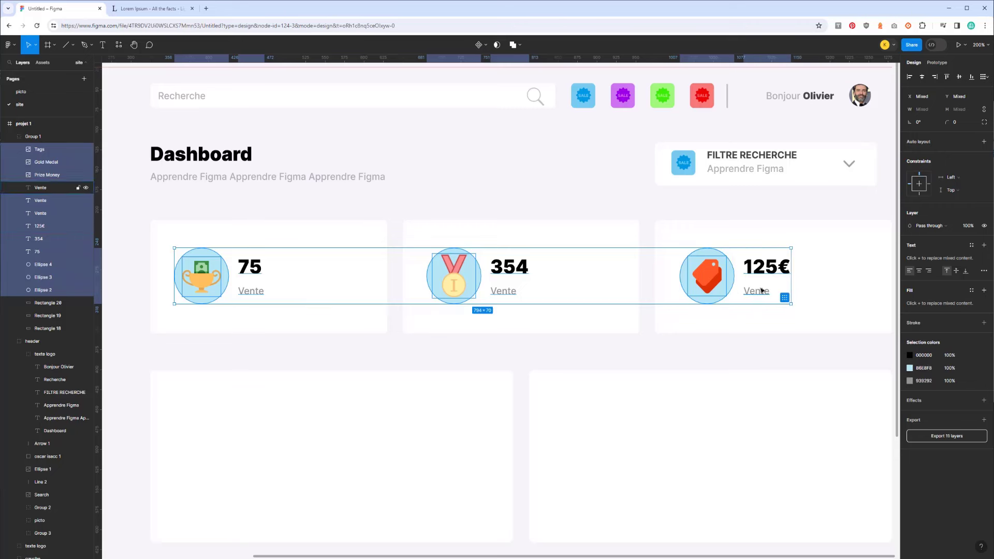
{"action": "key", "text": "shift+Right"}
{"action": "key", "text": "shift+Right"}
{"action": "key", "text": "shift+Right"}
{"action": "key", "text": "shift+Right"}
{"action": "key", "text": "shift+Right"}
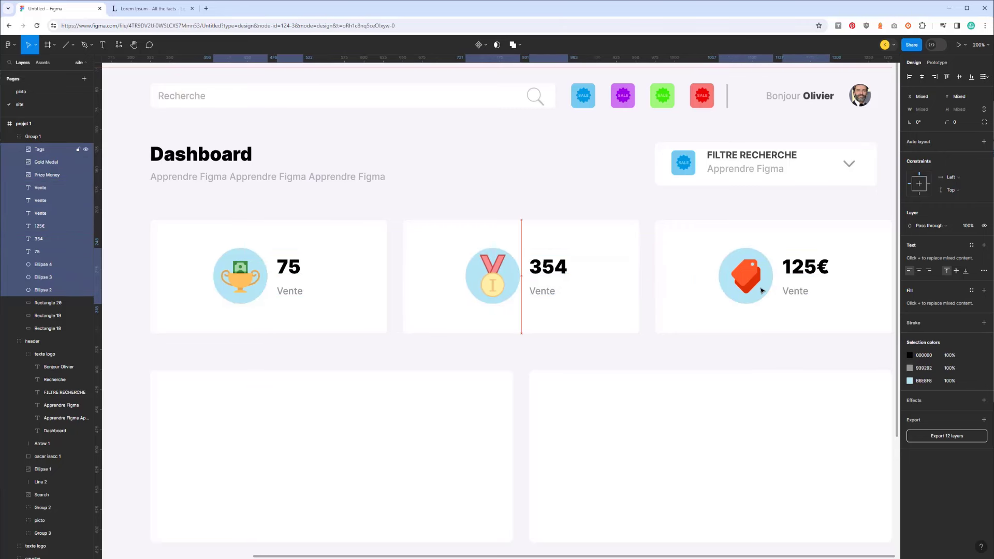
{"action": "key", "text": "shift+Right"}
{"action": "key", "text": "shift+Right"}
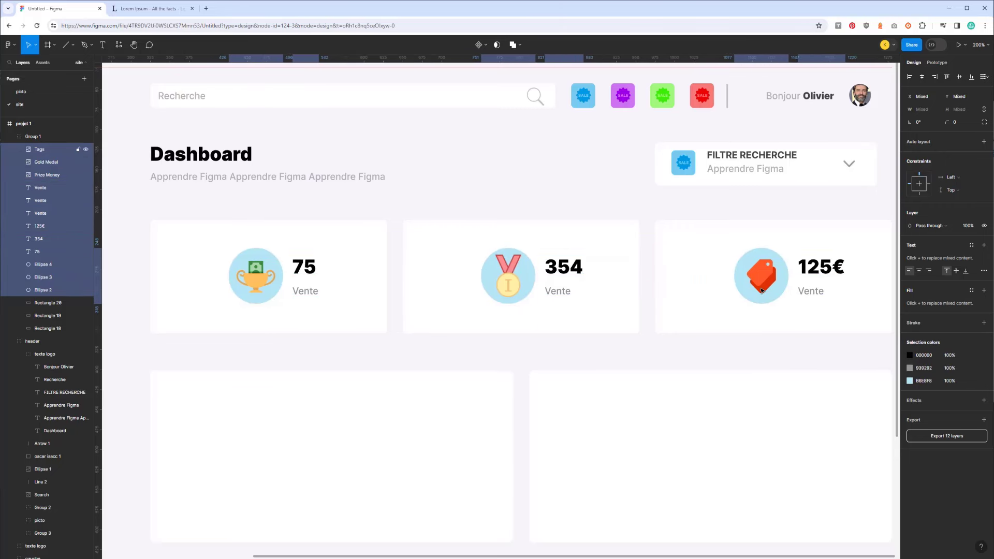
{"action": "key", "text": "shift+Left"}
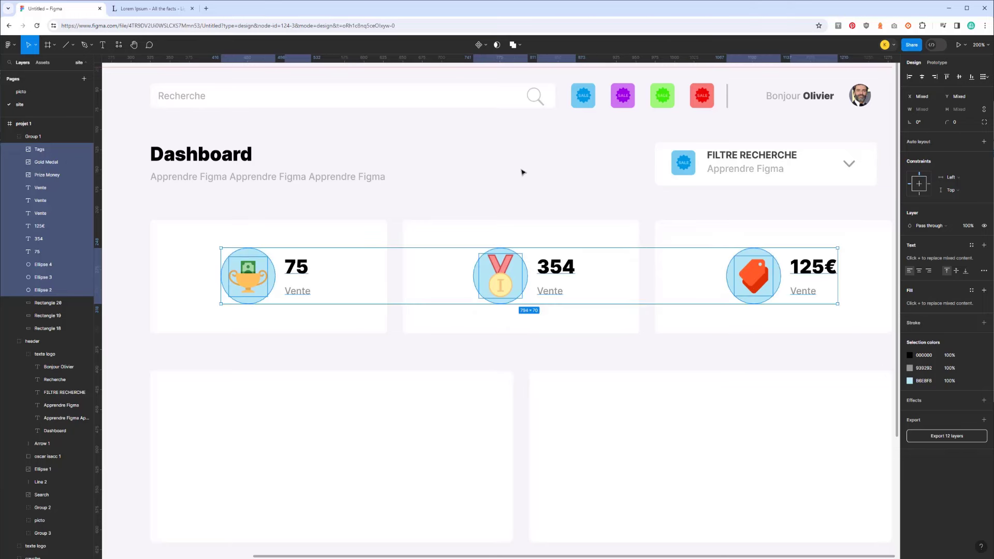
{"action": "key", "text": "Escape"}
{"action": "key", "text": "shift+0"}
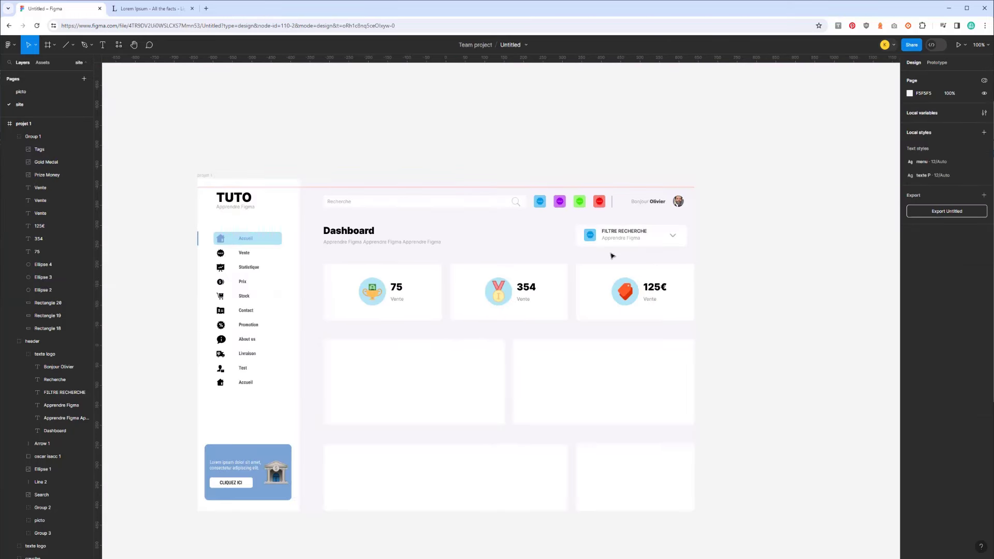
Ungroup the row of stat cards
{"action": "left_click_drag", "start_coordinate": [666, 332], "coordinate": [631, 283]}
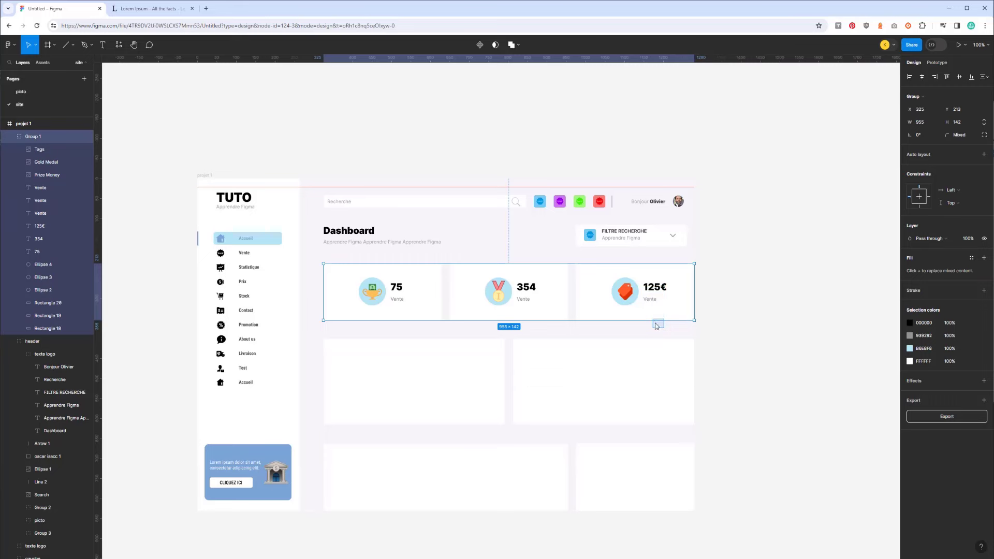
{"action": "left_click_drag", "start_coordinate": [664, 327], "coordinate": [655, 322]}
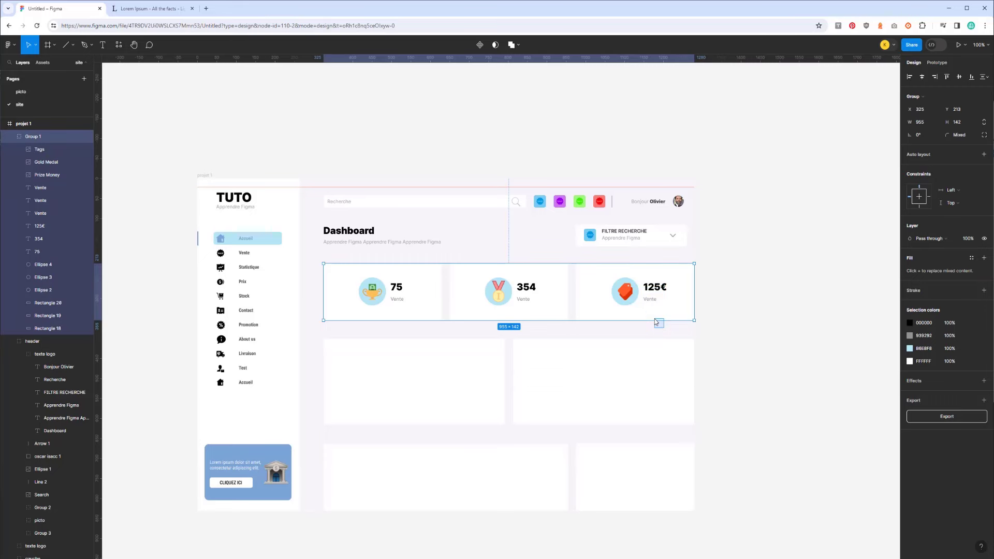
{"action": "right_click", "coordinate": [45, 138]}
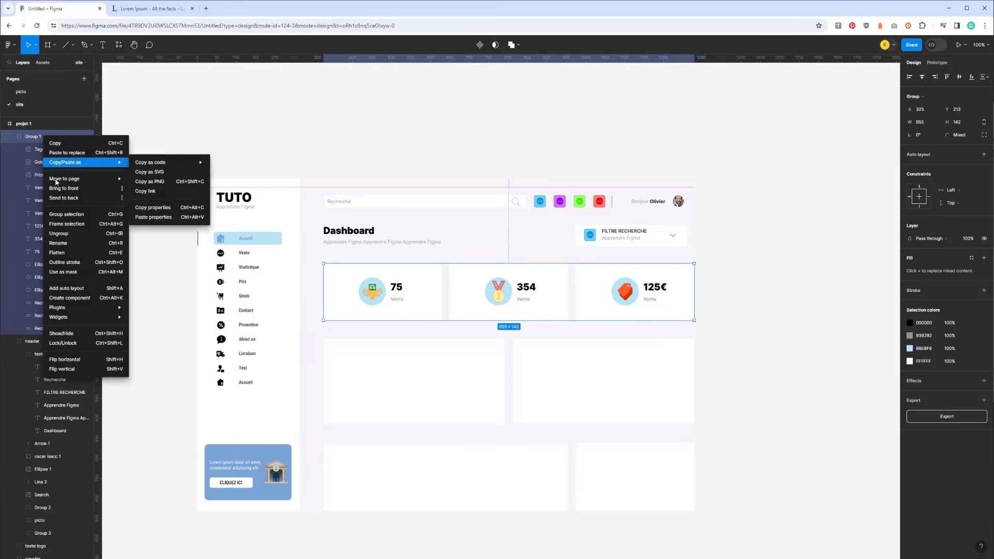
{"action": "left_click", "coordinate": [57, 233]}
{"action": "left_click", "coordinate": [703, 334]}
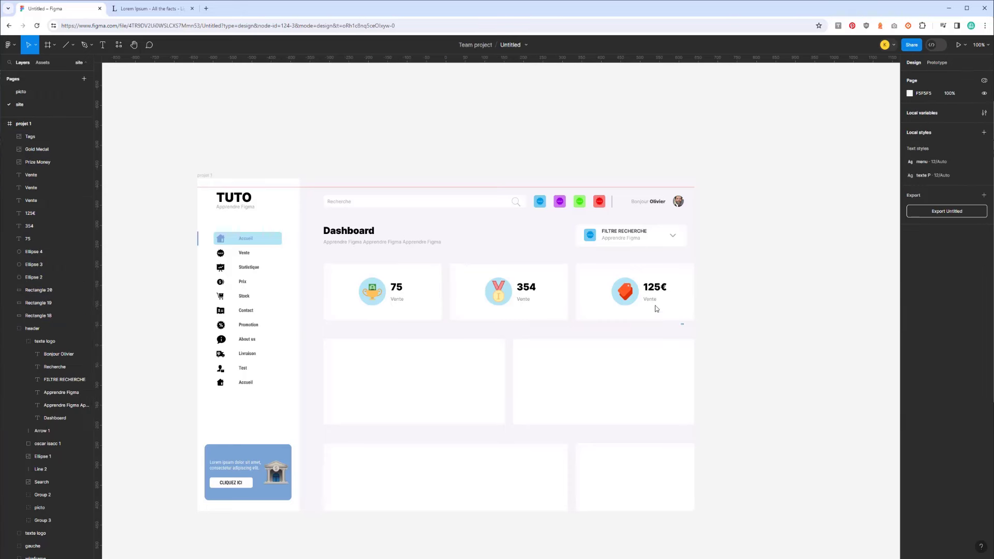
Group the 125€, 354 and 75 cards' elements into one group per card
{"action": "left_click_drag", "start_coordinate": [696, 329], "coordinate": [575, 261]}
{"action": "key", "text": "ctrl+g"}
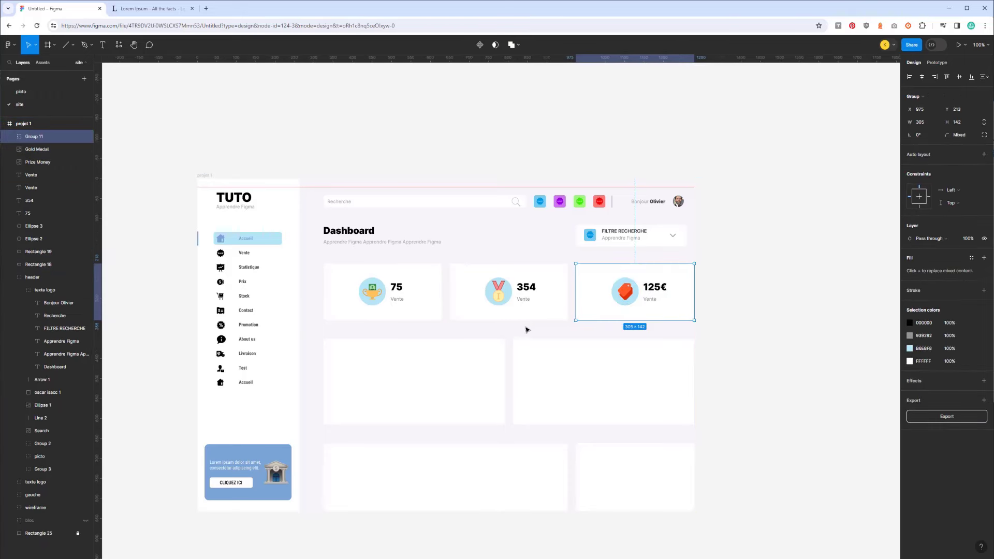
{"action": "left_click_drag", "start_coordinate": [569, 332], "coordinate": [449, 263]}
{"action": "key", "text": "ctrl+g"}
{"action": "left_click_drag", "start_coordinate": [394, 331], "coordinate": [348, 280]}
{"action": "key", "text": "ctrl+g"}
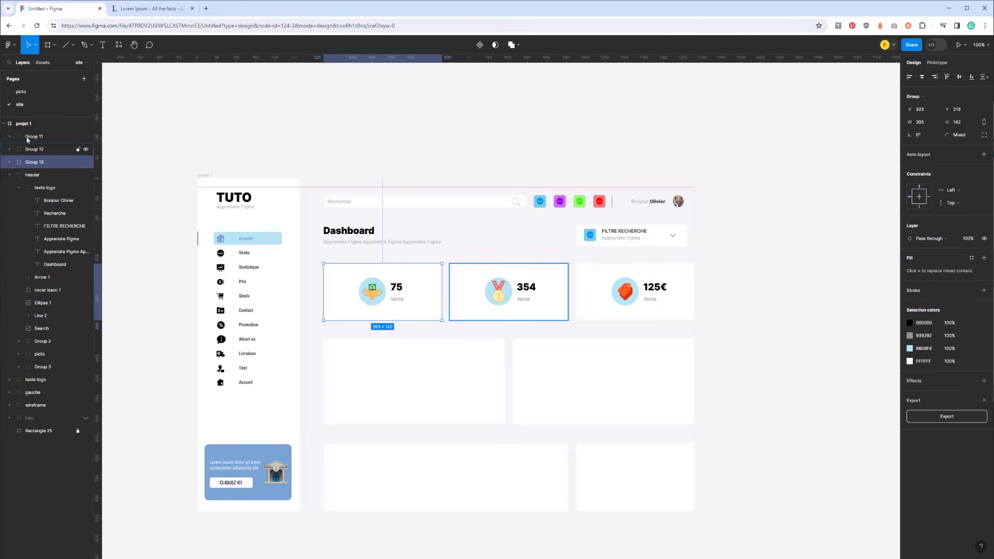
Group the three stat cards and name the group 'prix'
{"action": "left_click", "coordinate": [31, 137], "text": "shift"}
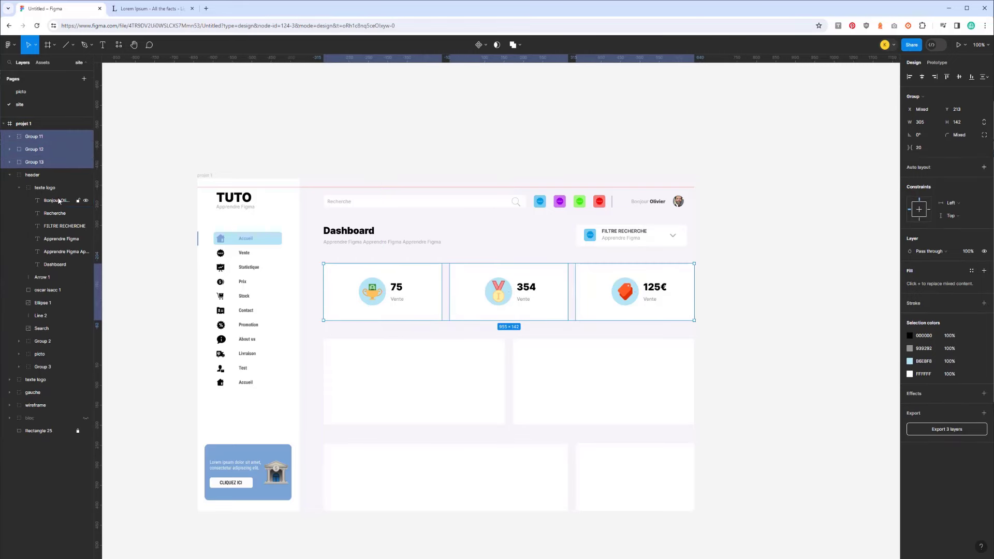
{"action": "key", "text": "ctrl+g"}
{"action": "double_click", "coordinate": [35, 138]}
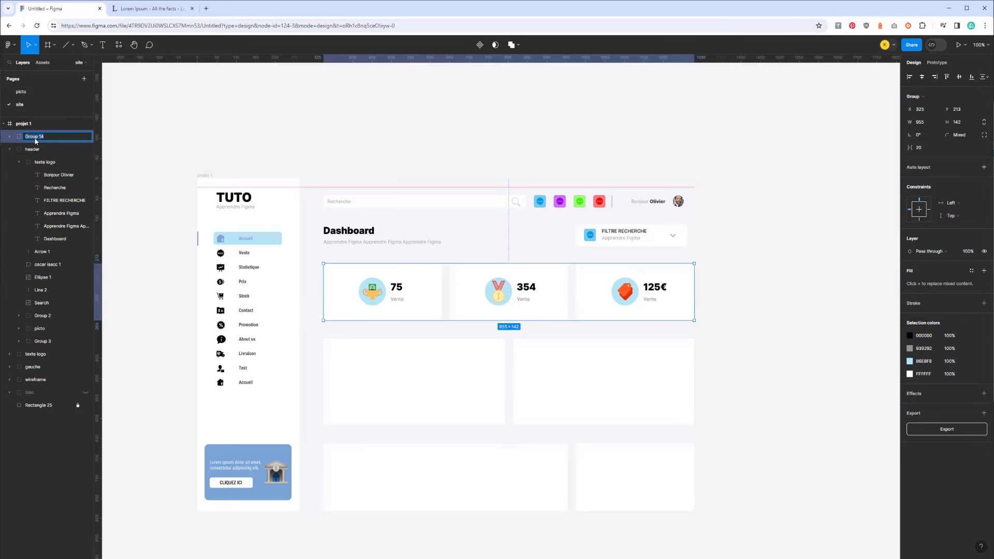
{"action": "type", "text": "prix"}
{"action": "key", "text": "Return"}
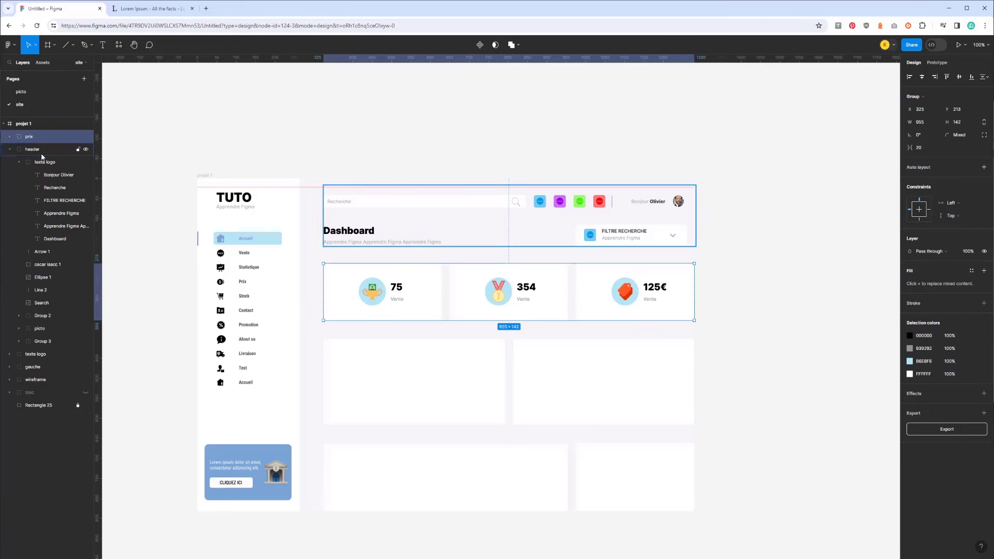
Inspect the wireframe and header groups, deleting an accidental Dashboard title copy
{"action": "scroll", "coordinate": [395, 279], "scroll_direction": "down", "scroll_amount": 3}
{"action": "left_click", "coordinate": [389, 269]}
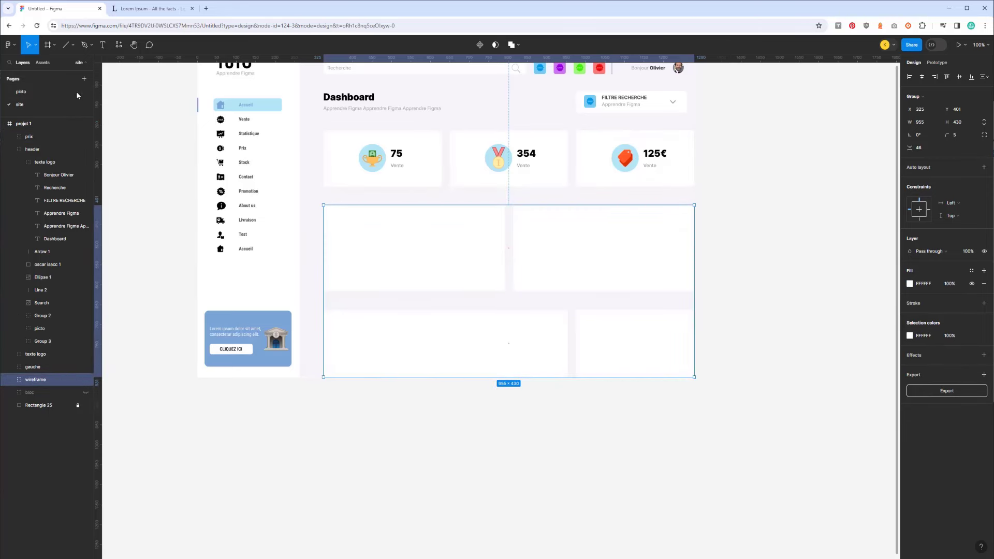
{"action": "left_click", "coordinate": [73, 45]}
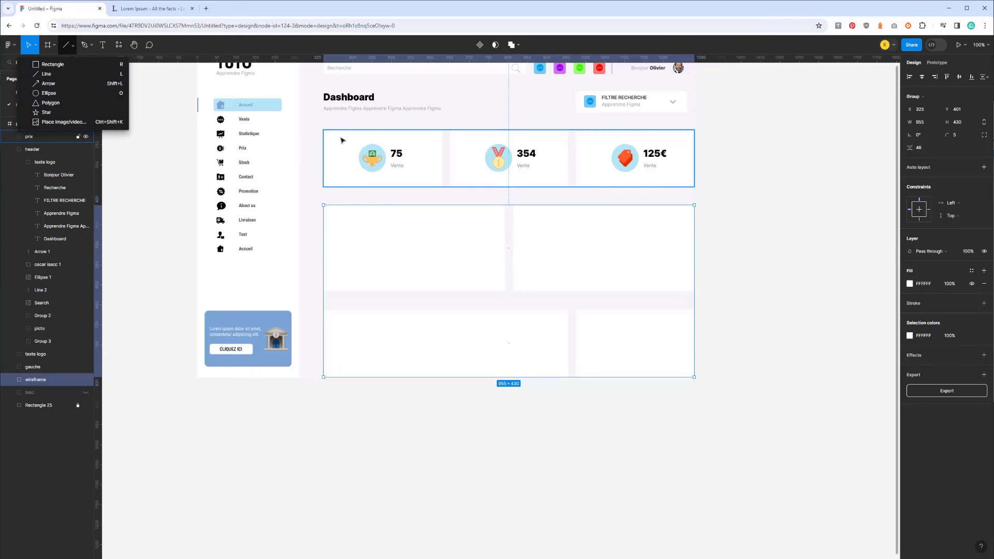
{"action": "scroll", "coordinate": [342, 140], "scroll_direction": "up", "scroll_amount": 1}
{"action": "scroll", "coordinate": [344, 147], "scroll_direction": "up", "scroll_amount": 1}
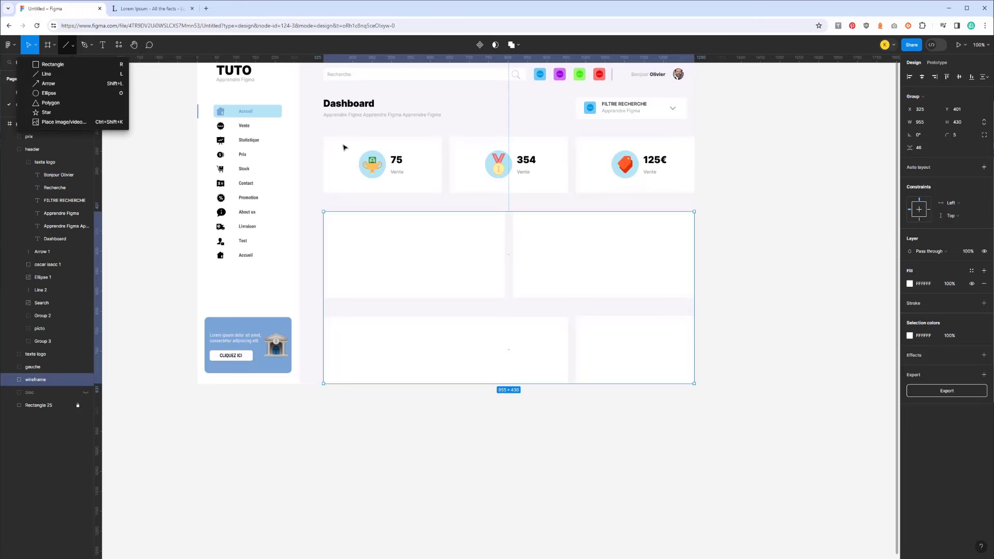
{"action": "left_click", "coordinate": [357, 109]}
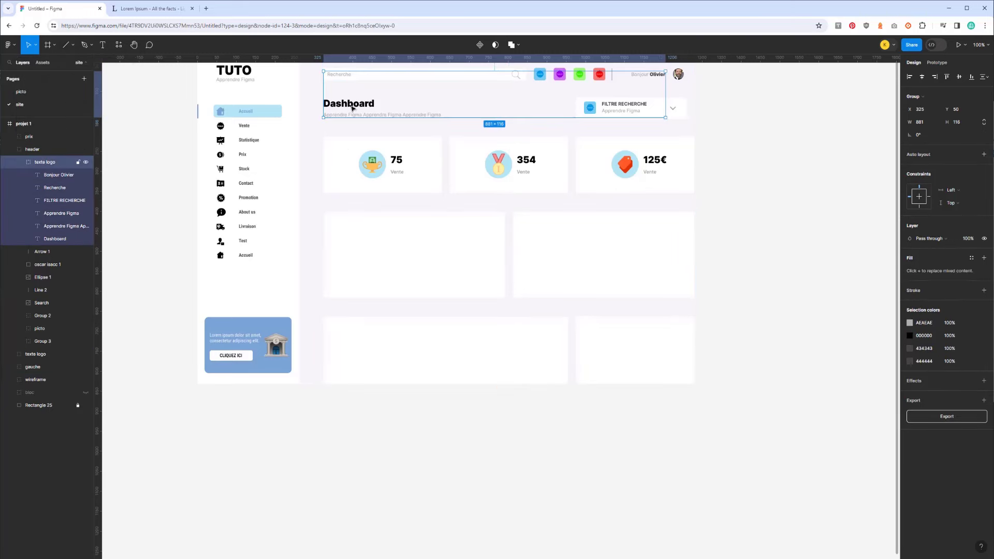
{"action": "double_click", "coordinate": [356, 108]}
{"action": "left_click_drag", "start_coordinate": [357, 107], "coordinate": [361, 226]}
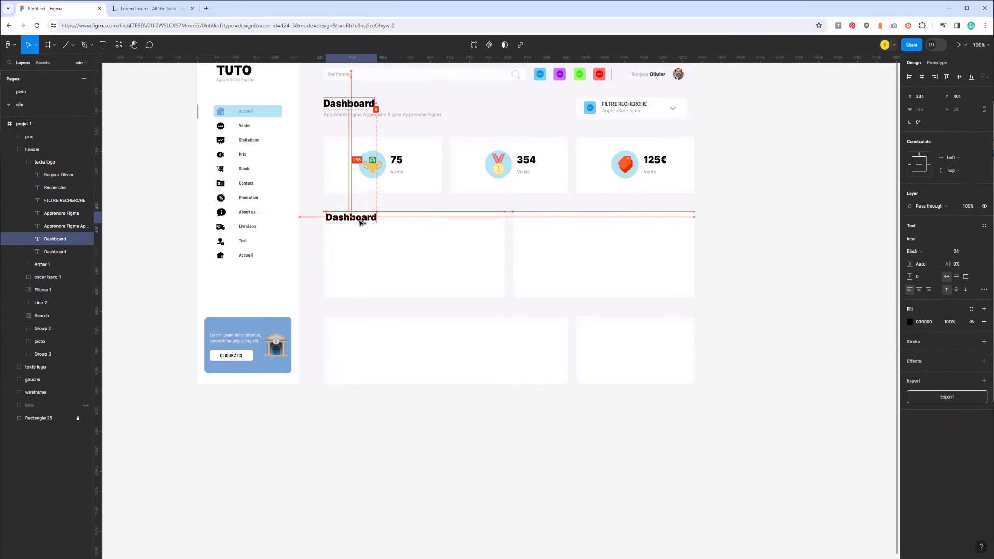
{"action": "key", "text": "Delete"}
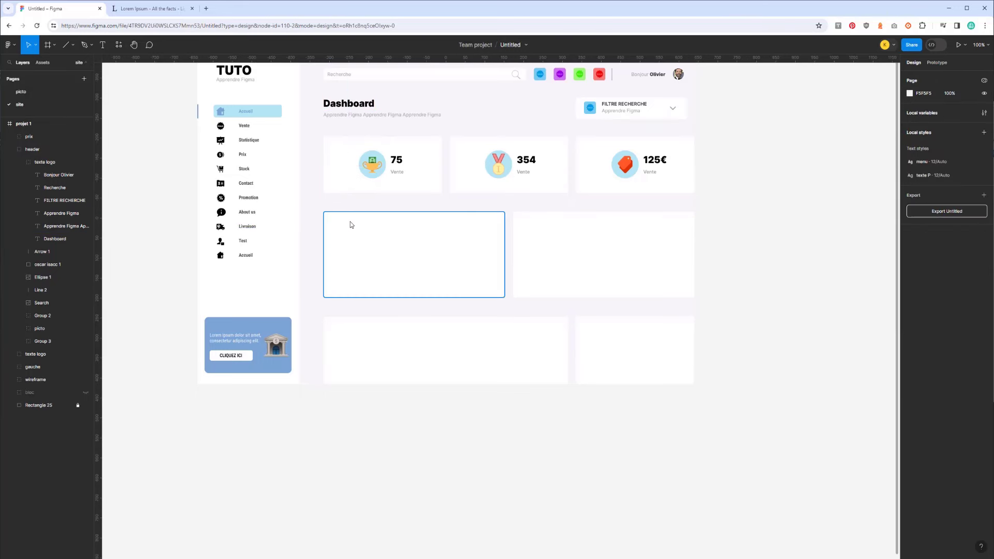
Move Group 5 and Group 4 out of the wireframe group to the top of Layers
{"action": "left_click", "coordinate": [10, 380]}
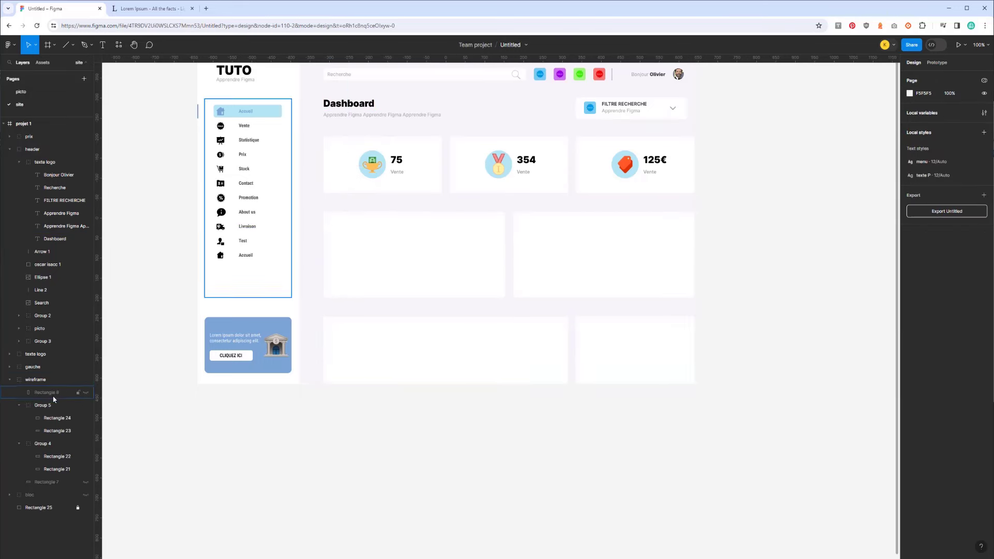
{"action": "left_click", "coordinate": [41, 407]}
{"action": "left_click_drag", "start_coordinate": [39, 410], "coordinate": [37, 132]}
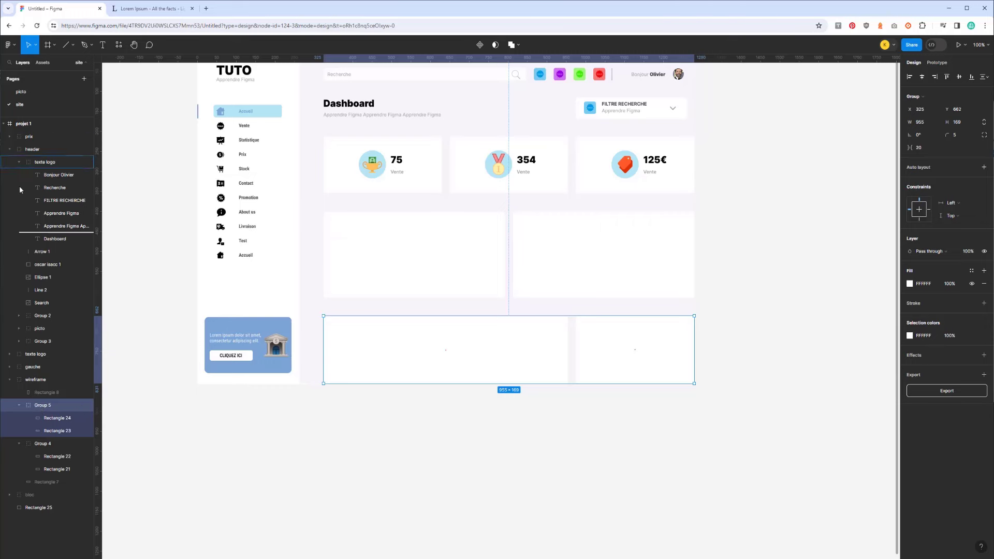
{"action": "left_click", "coordinate": [10, 188]}
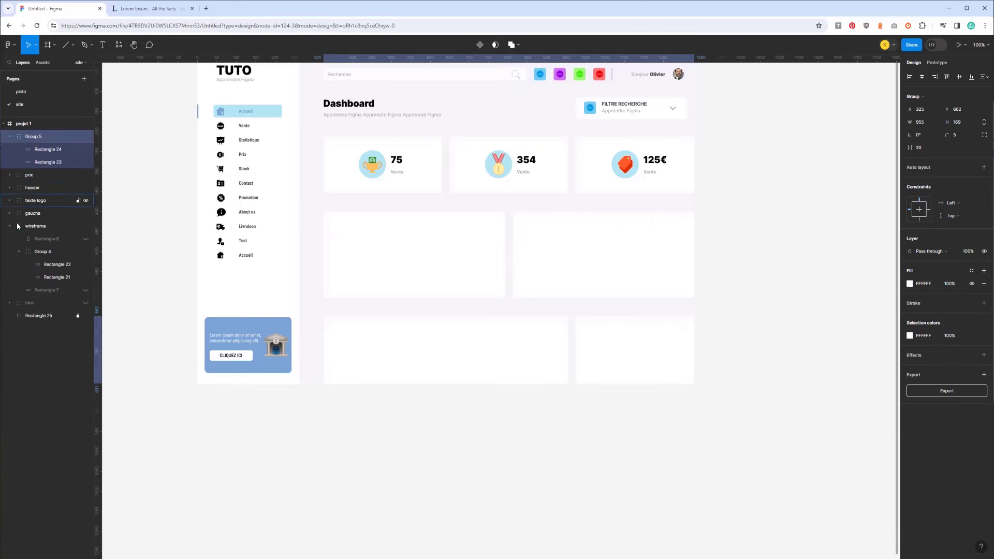
{"action": "left_click", "coordinate": [34, 252]}
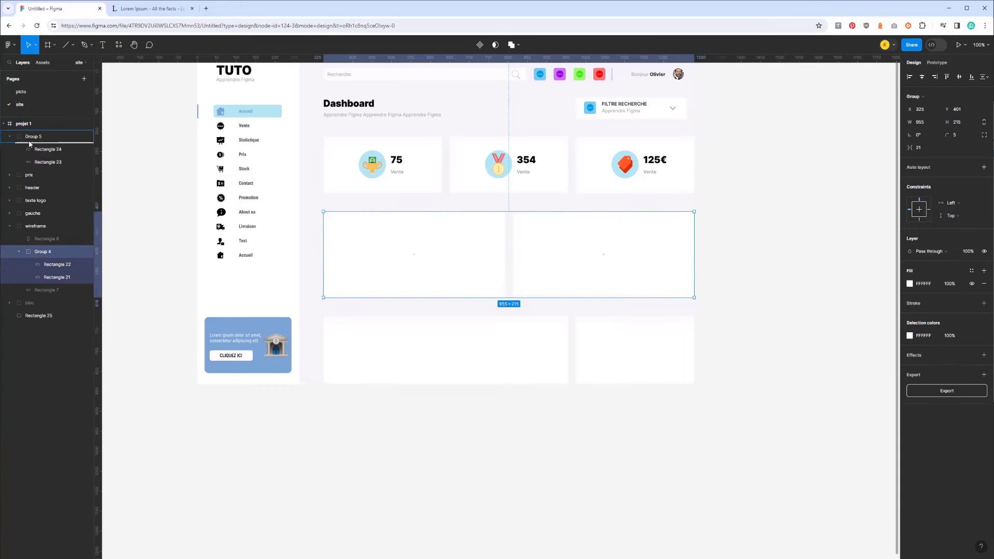
{"action": "left_click_drag", "start_coordinate": [33, 253], "coordinate": [36, 132]}
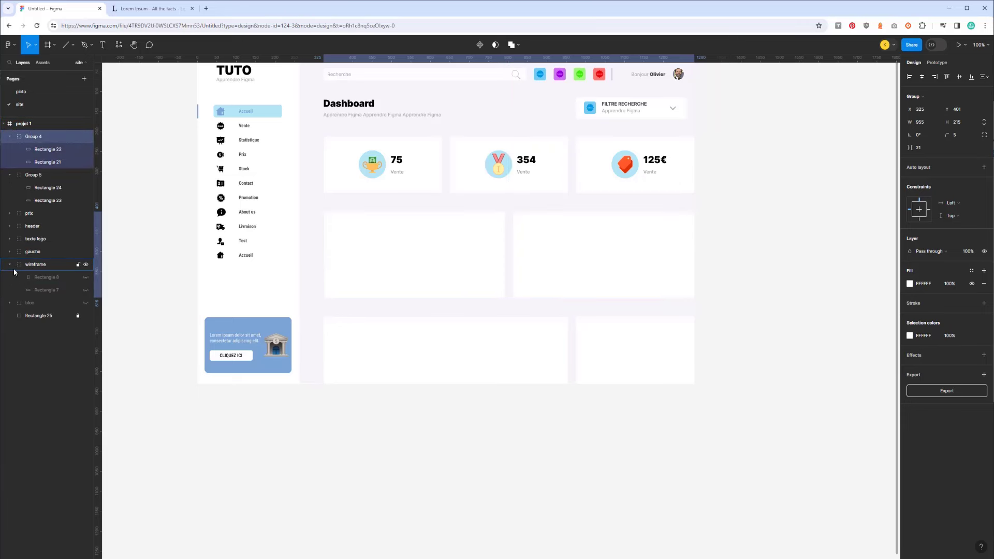
{"action": "left_click", "coordinate": [10, 265]}
{"action": "left_click", "coordinate": [49, 264]}
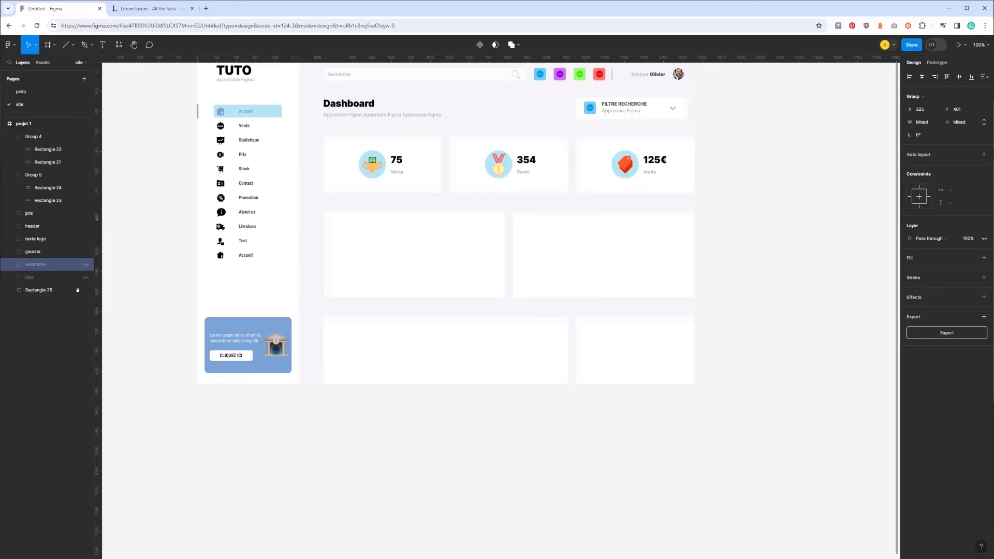
Rename Group 4 to 'diagramm' and Group 5 to 'courbe'
{"action": "left_click", "coordinate": [38, 139]}
{"action": "double_click", "coordinate": [38, 138]}
{"action": "type", "text": "diagra"}
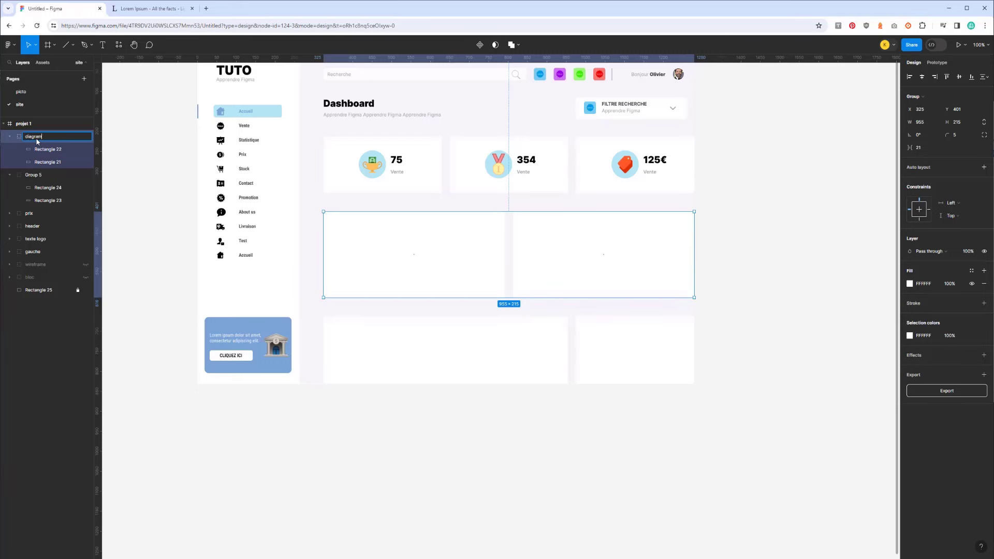
{"action": "type", "text": "m"}
{"action": "key", "text": "Return"}
{"action": "left_click", "coordinate": [39, 174]}
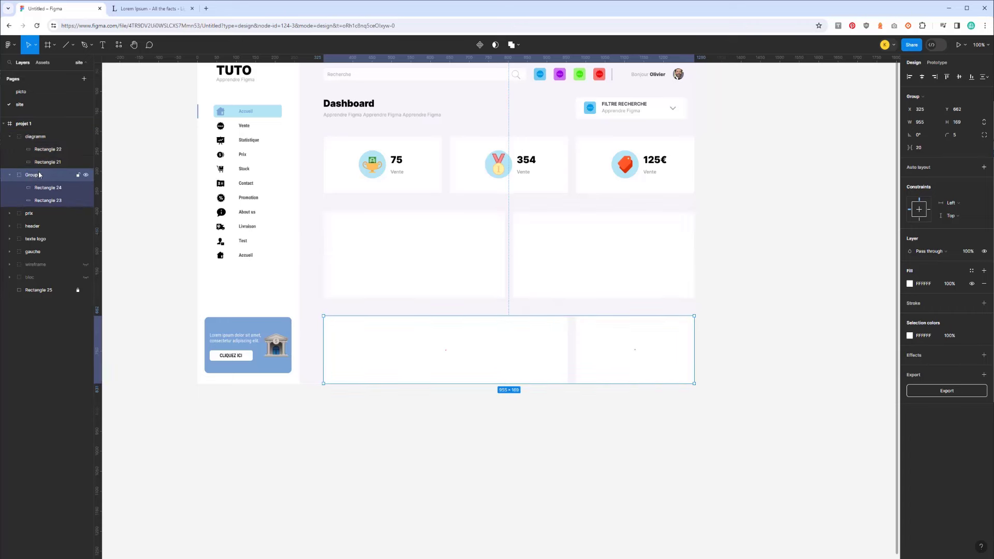
{"action": "double_click", "coordinate": [38, 175]}
{"action": "type", "text": "e"}
{"action": "key", "text": "Return"}
Select the diagramm boxes, then the header's FILTRE RECHERCHE label
{"action": "left_click", "coordinate": [371, 247]}
{"action": "left_click", "coordinate": [9, 175]}
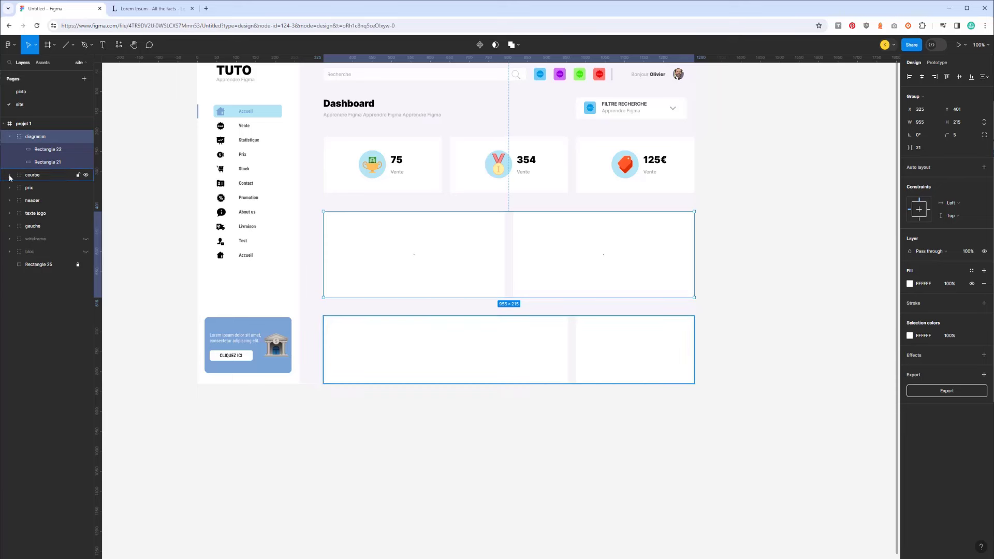
{"action": "left_click", "coordinate": [47, 162]}
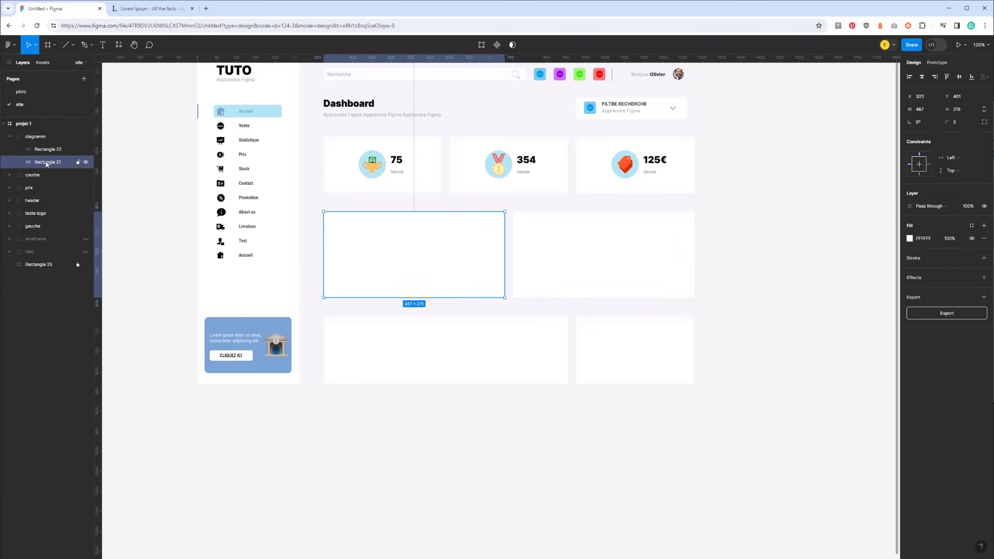
{"action": "left_click", "coordinate": [43, 150]}
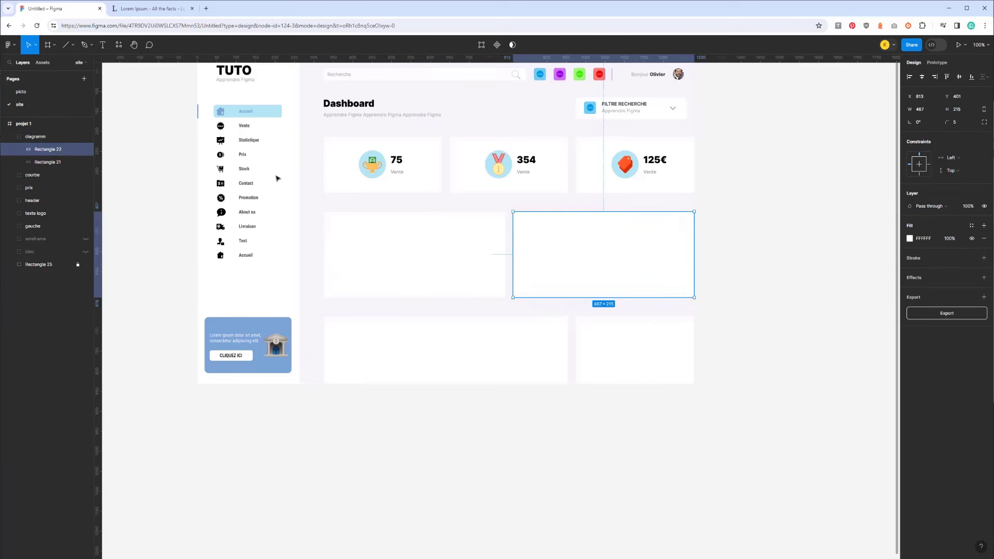
{"action": "left_click", "coordinate": [319, 97]}
{"action": "double_click", "coordinate": [395, 109]}
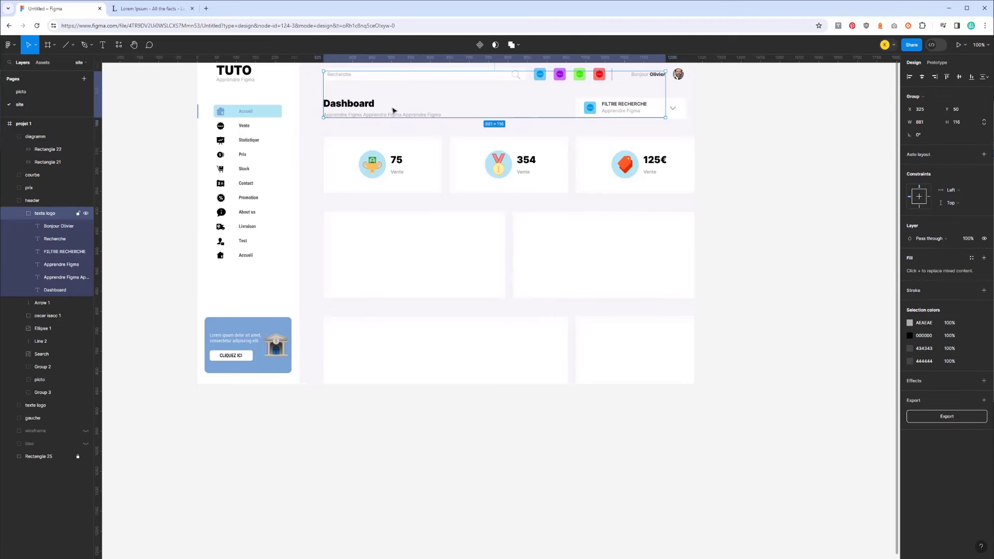
Copy the FILTRE RECHERCHE label into the middle chart cards and paste both into the courbe group
{"action": "left_click", "coordinate": [619, 106]}
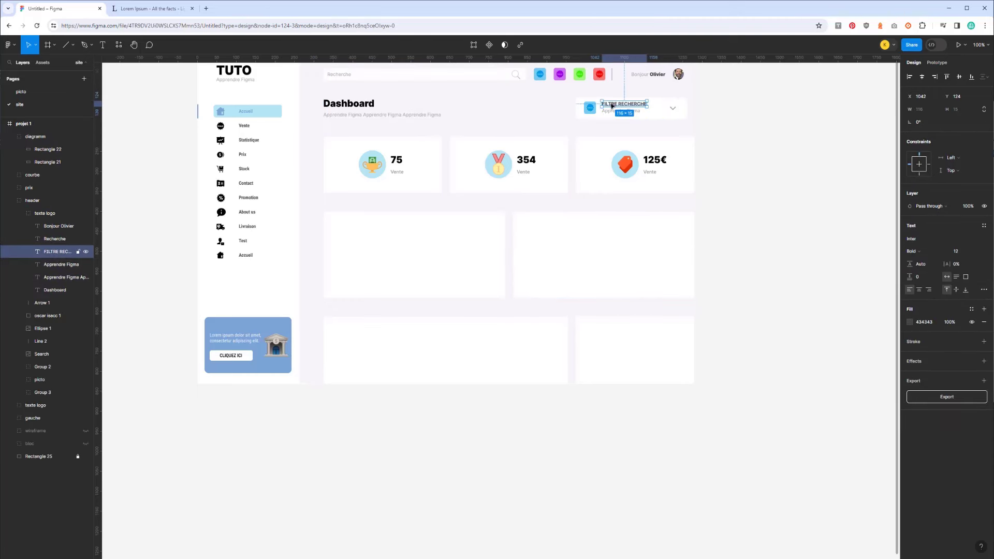
{"action": "left_click_drag", "start_coordinate": [611, 106], "coordinate": [380, 240]}
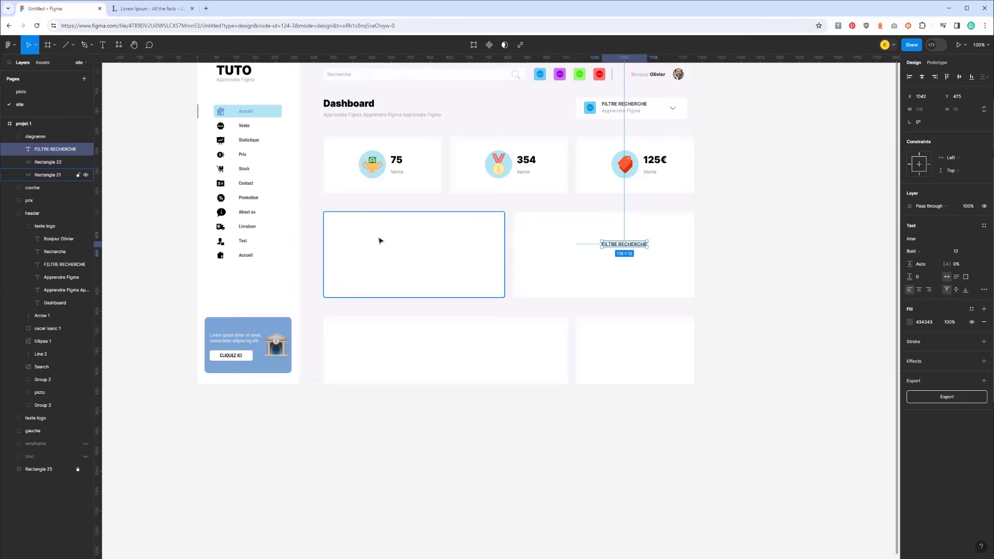
{"action": "mouse_move", "coordinate": [620, 244]}
{"action": "left_mouse_down"}
{"action": "mouse_move", "coordinate": [343, 226]}
{"action": "mouse_move", "coordinate": [538, 233]}
{"action": "left_mouse_up"}
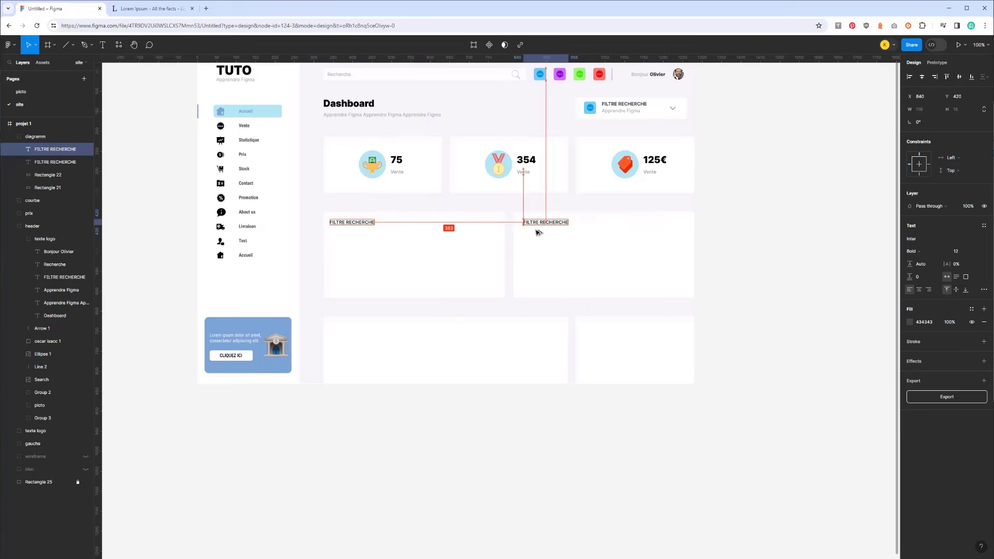
{"action": "left_click", "coordinate": [359, 224], "text": "shift"}
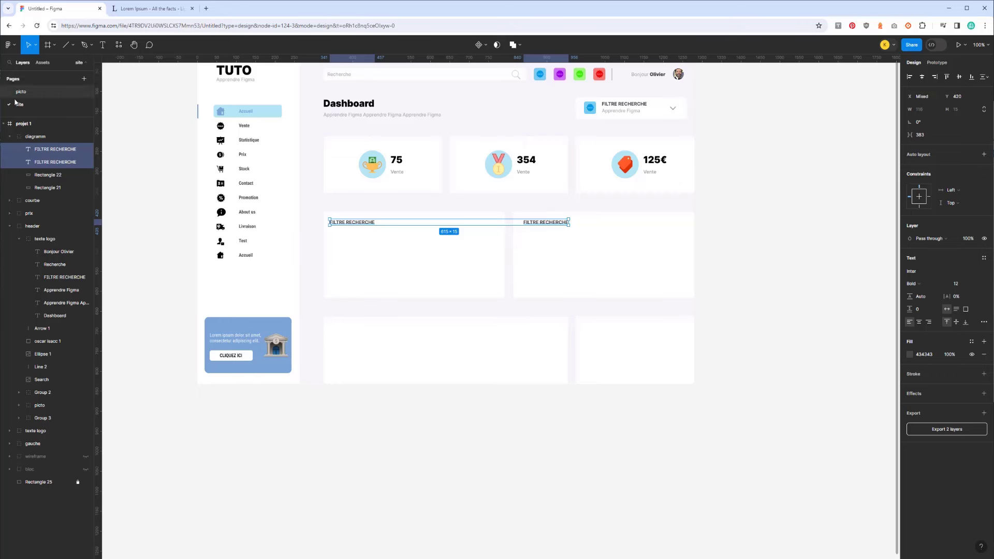
{"action": "left_click", "coordinate": [16, 202]}
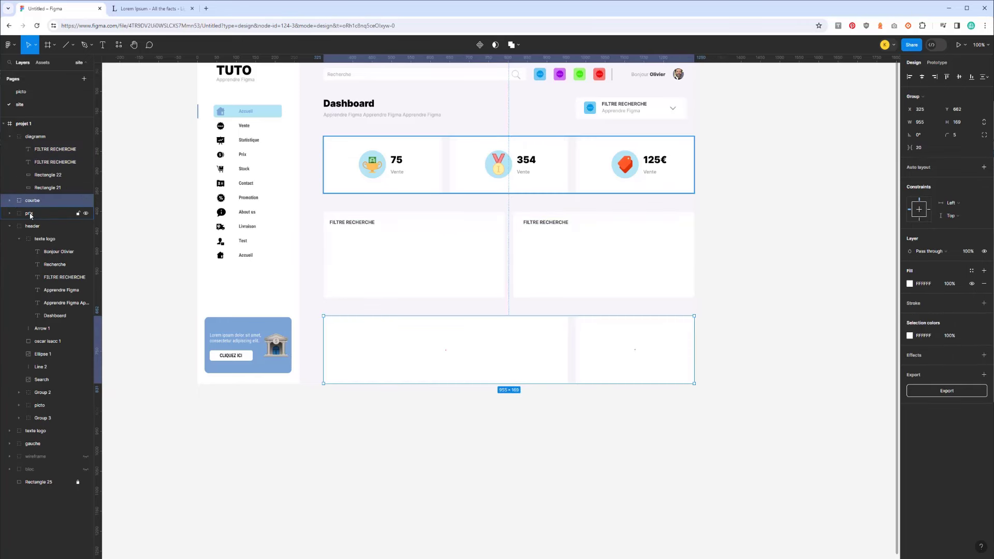
{"action": "left_click", "coordinate": [10, 200]}
{"action": "key", "text": "ctrl+v"}
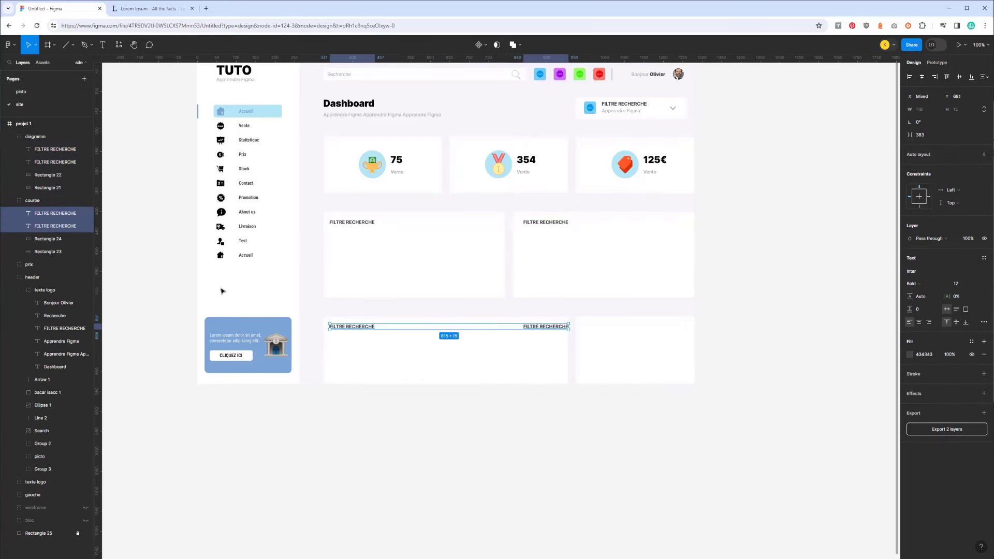
{"action": "left_click", "coordinate": [414, 310]}
Position the bottom card titles in their boxes and left-align the two left-hand titles
{"action": "left_click", "coordinate": [554, 334]}
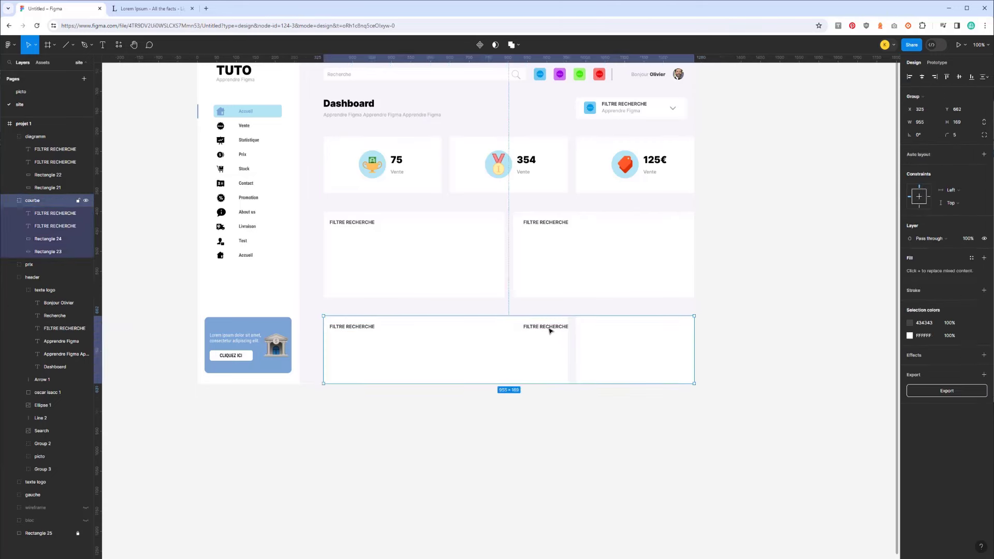
{"action": "left_click_drag", "start_coordinate": [535, 332], "coordinate": [597, 331]}
{"action": "left_click", "coordinate": [334, 328]}
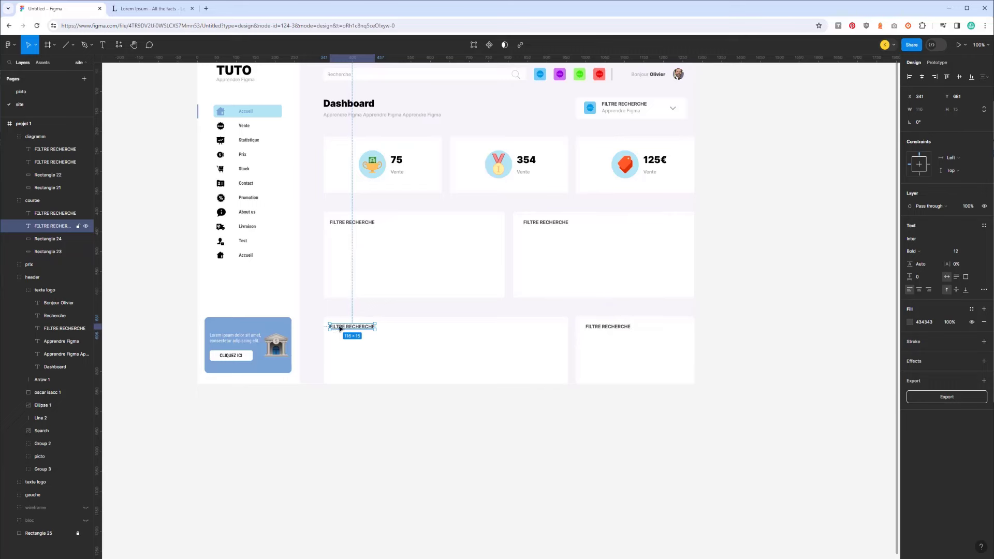
{"action": "left_click_drag", "start_coordinate": [340, 329], "coordinate": [338, 329]}
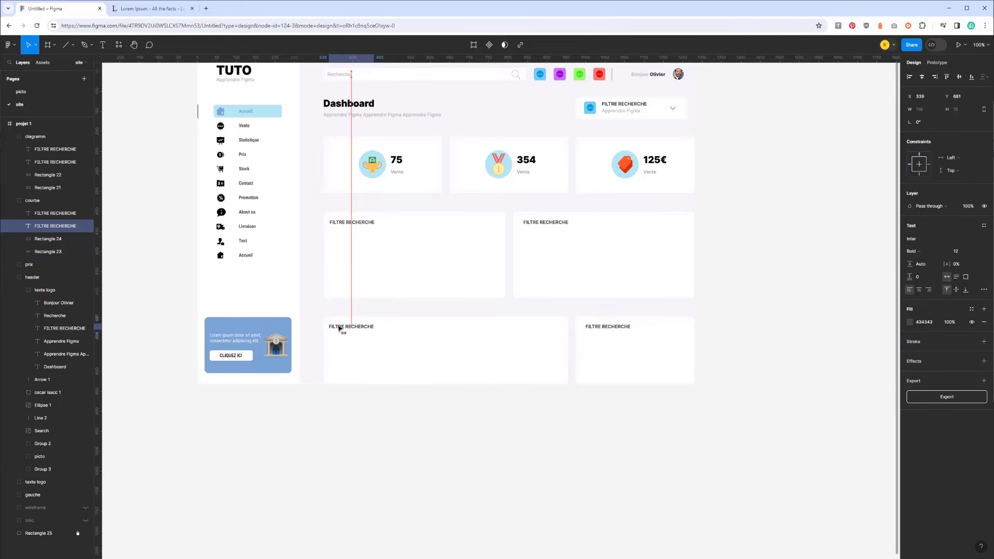
{"action": "left_click", "coordinate": [337, 224], "text": "shift"}
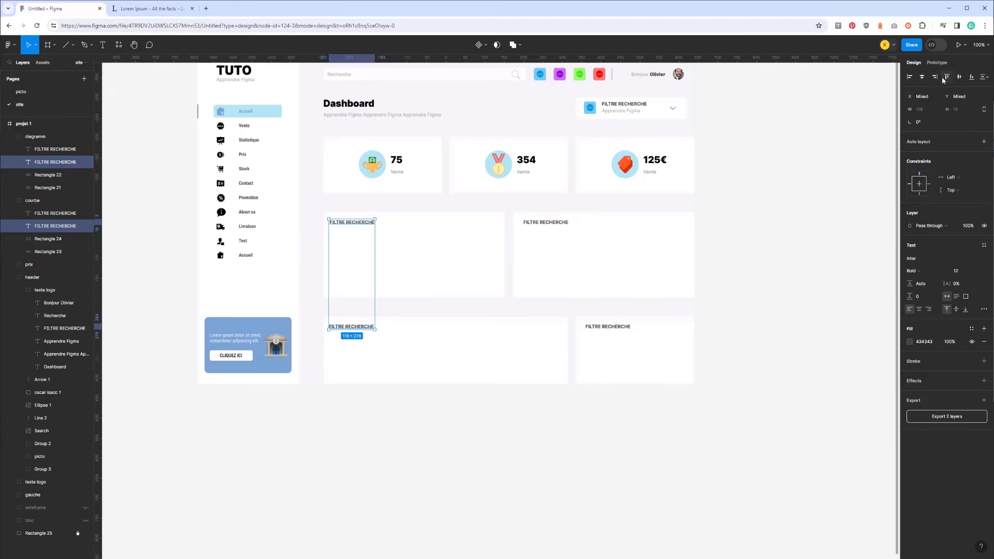
{"action": "left_click", "coordinate": [913, 79]}
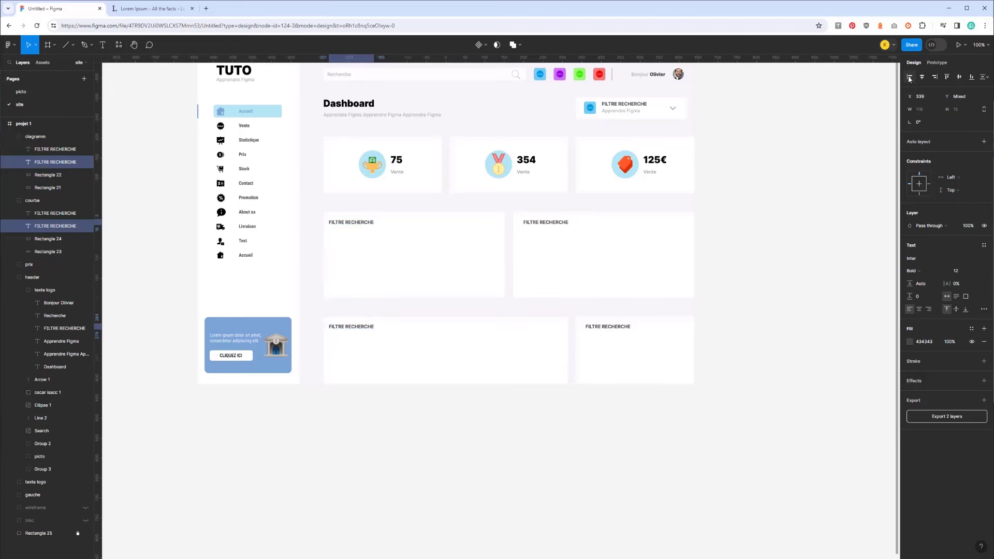
Shift the upper-right and lower-right card titles slightly left
{"action": "left_click", "coordinate": [534, 227]}
{"action": "left_click_drag", "start_coordinate": [535, 224], "coordinate": [530, 226]}
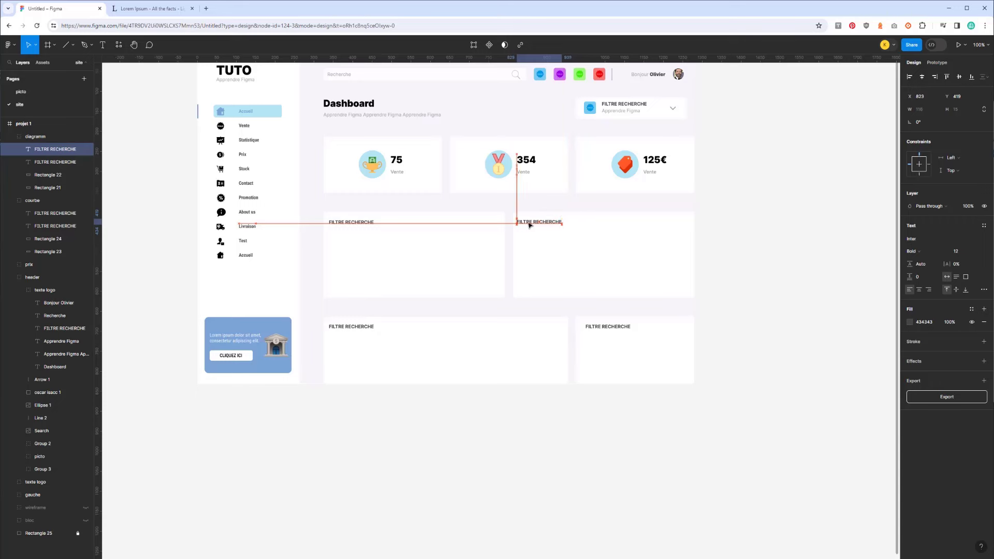
{"action": "left_click", "coordinate": [351, 227], "text": "shift"}
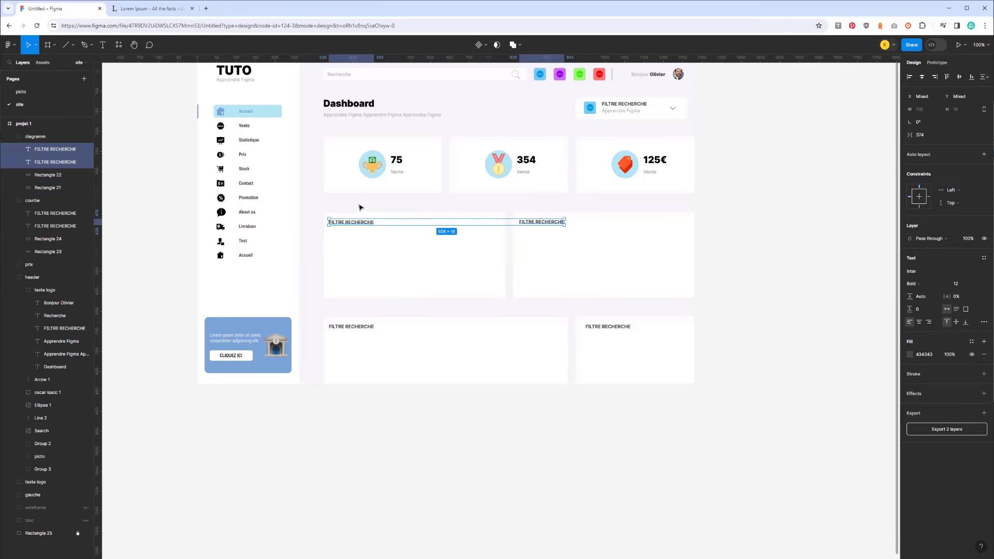
{"action": "left_click", "coordinate": [378, 206]}
{"action": "left_click", "coordinate": [519, 238]}
{"action": "left_click", "coordinate": [595, 327]}
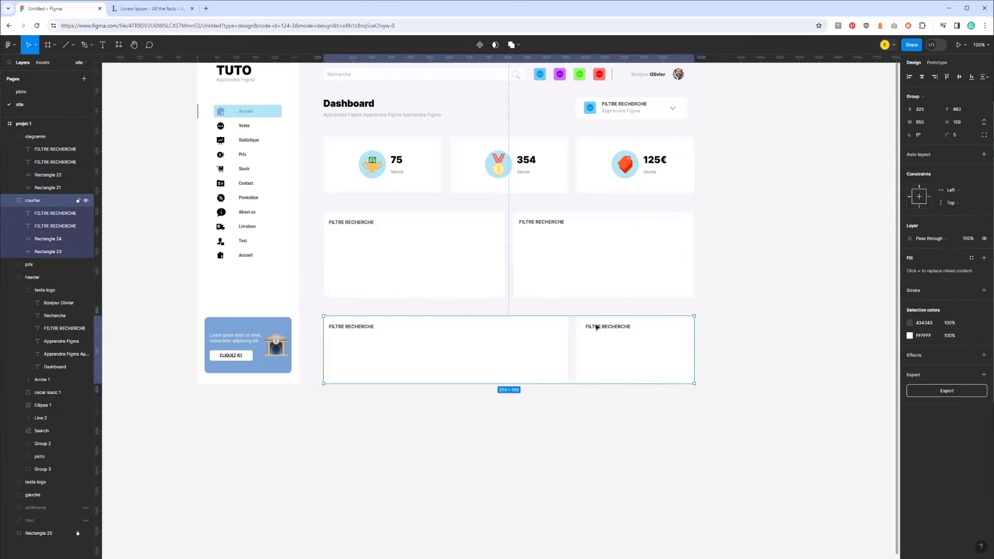
{"action": "left_click_drag", "start_coordinate": [595, 327], "coordinate": [591, 330]}
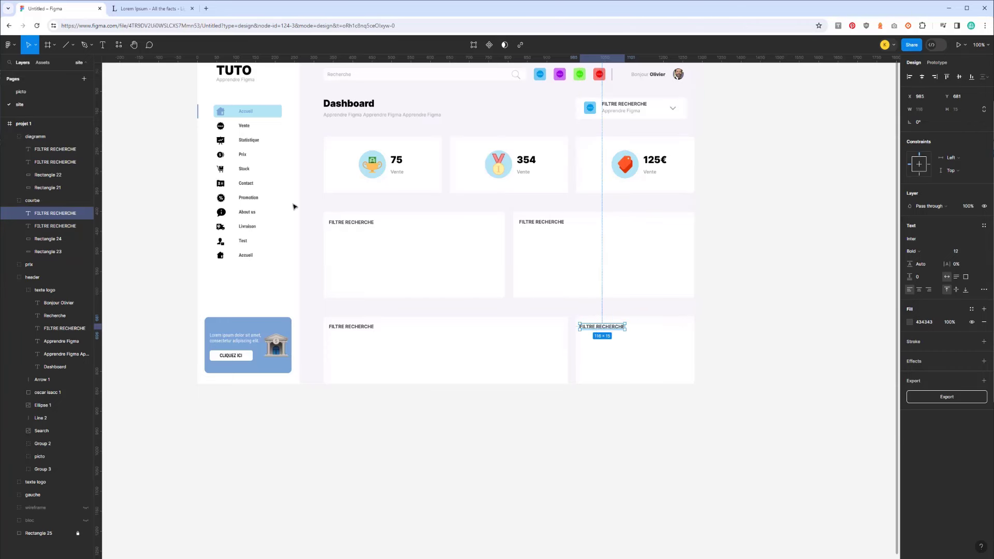
Snap the right-hand titles against a temporary spacer rectangle, then delete the spacer
{"action": "left_click", "coordinate": [73, 45]}
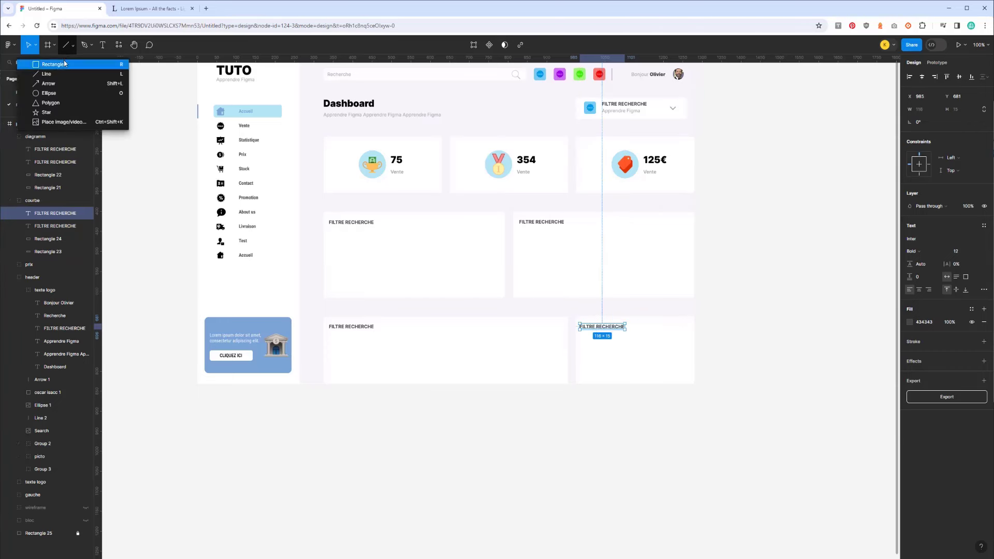
{"action": "left_click", "coordinate": [69, 64]}
{"action": "mouse_move", "coordinate": [323, 217]}
{"action": "left_mouse_down"}
{"action": "mouse_move", "coordinate": [330, 230]}
{"action": "mouse_move", "coordinate": [515, 227]}
{"action": "left_mouse_up"}
{"action": "left_click", "coordinate": [536, 226]}
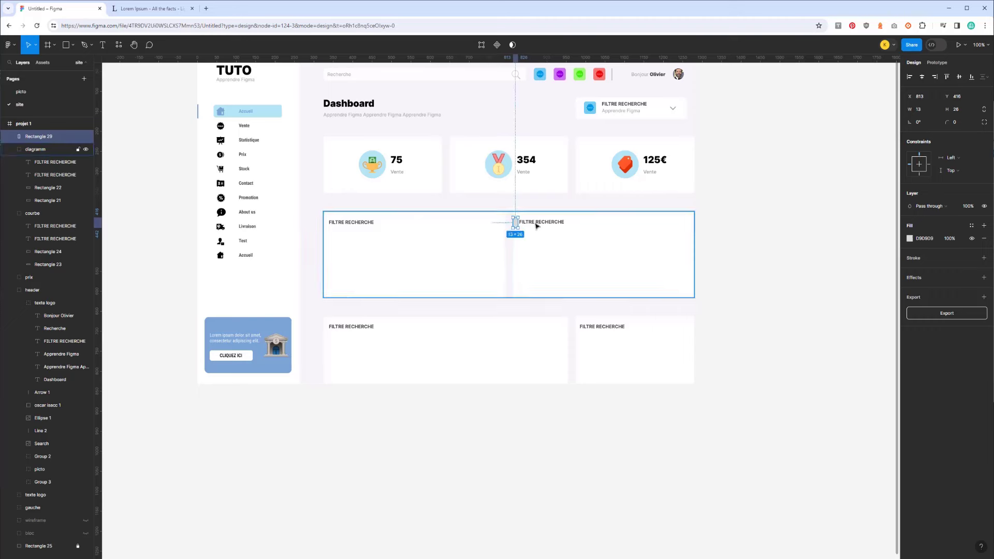
{"action": "double_click", "coordinate": [536, 226]}
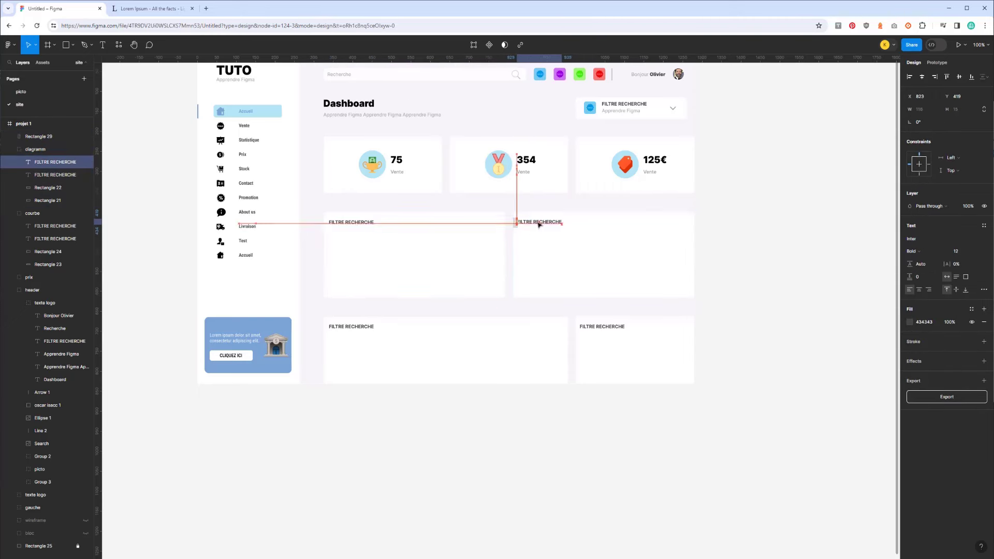
{"action": "mouse_move", "coordinate": [536, 226]}
{"action": "left_mouse_down"}
{"action": "mouse_move", "coordinate": [515, 228]}
{"action": "mouse_move", "coordinate": [578, 332]}
{"action": "left_mouse_up"}
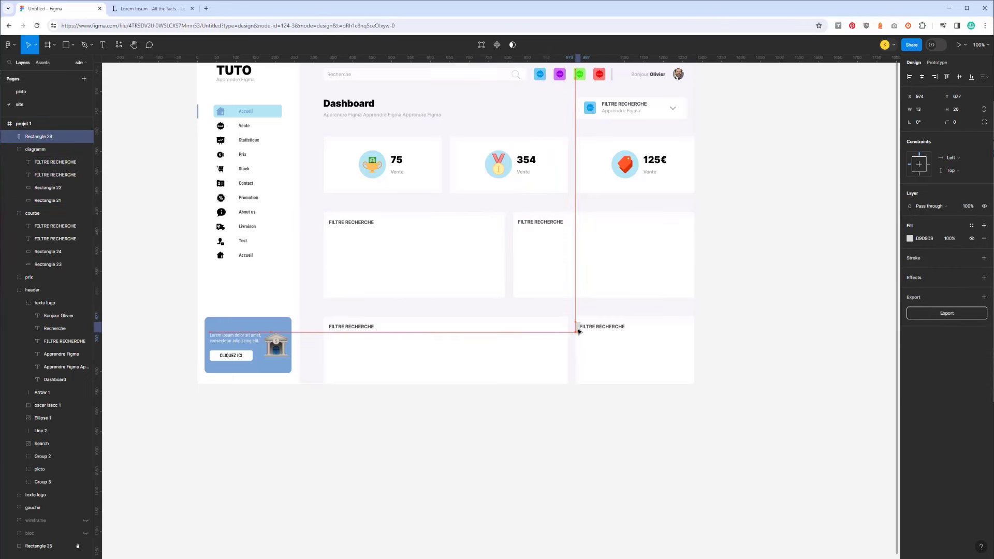
{"action": "left_click", "coordinate": [594, 332]}
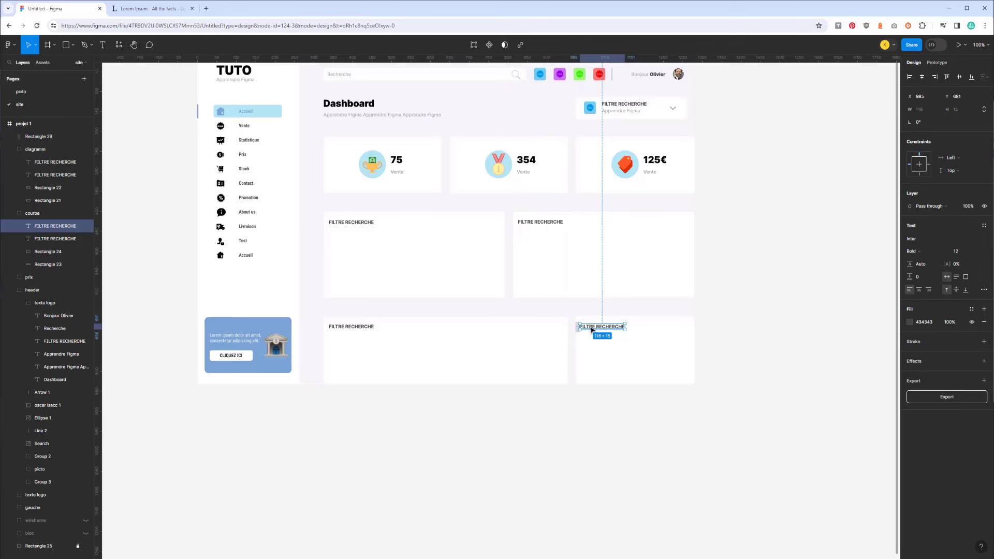
{"action": "left_click_drag", "start_coordinate": [592, 330], "coordinate": [593, 330]}
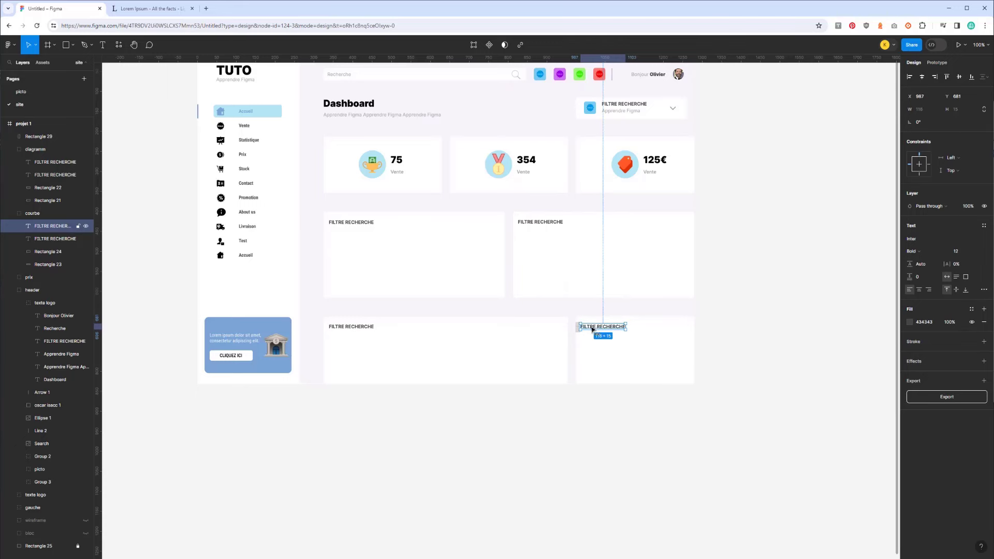
{"action": "left_click", "coordinate": [578, 327]}
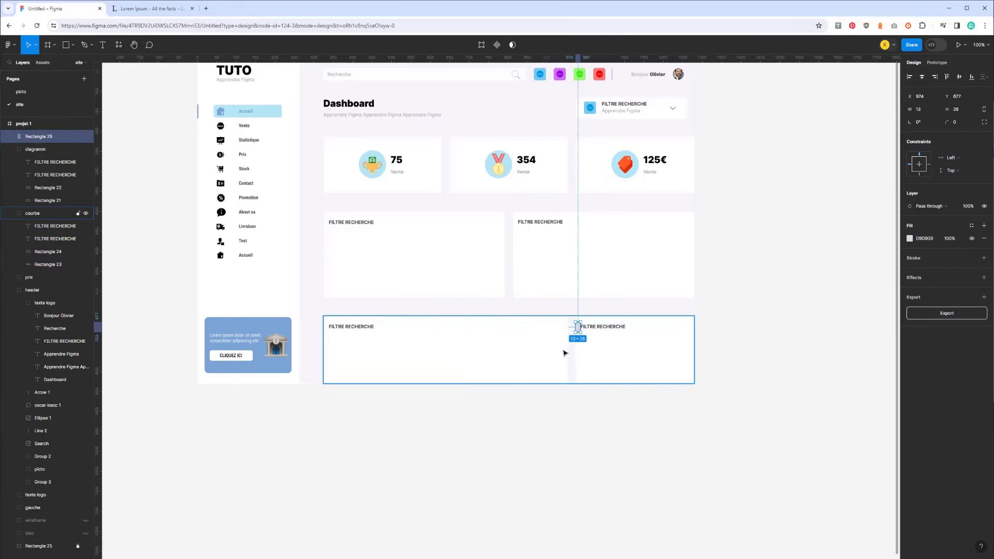
{"action": "key", "text": "Delete"}
Retitle the upper two cards DIAGRAMME 1 and DIAGRAMME 2
{"action": "double_click", "coordinate": [363, 223]}
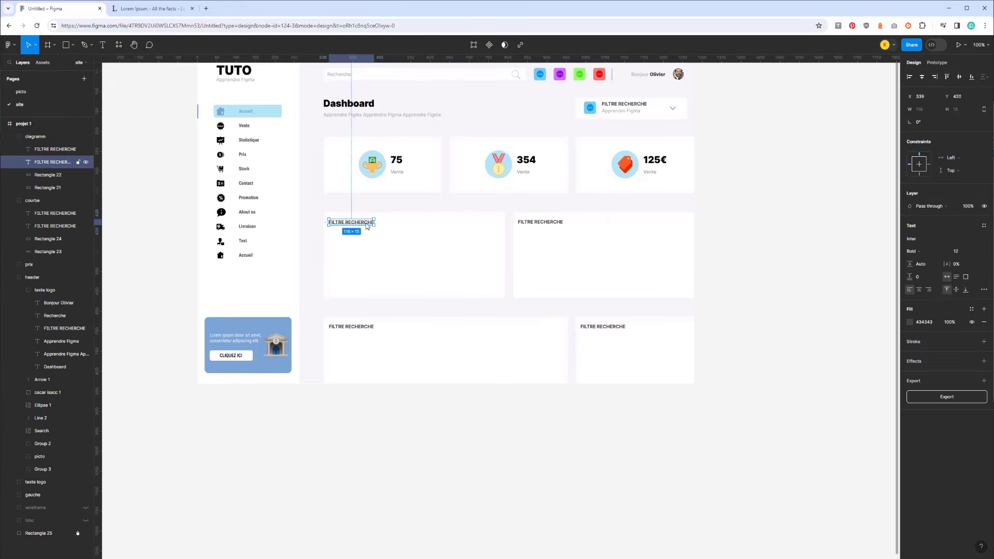
{"action": "double_click", "coordinate": [367, 223]}
{"action": "type", "text": "DIAGRAM"}
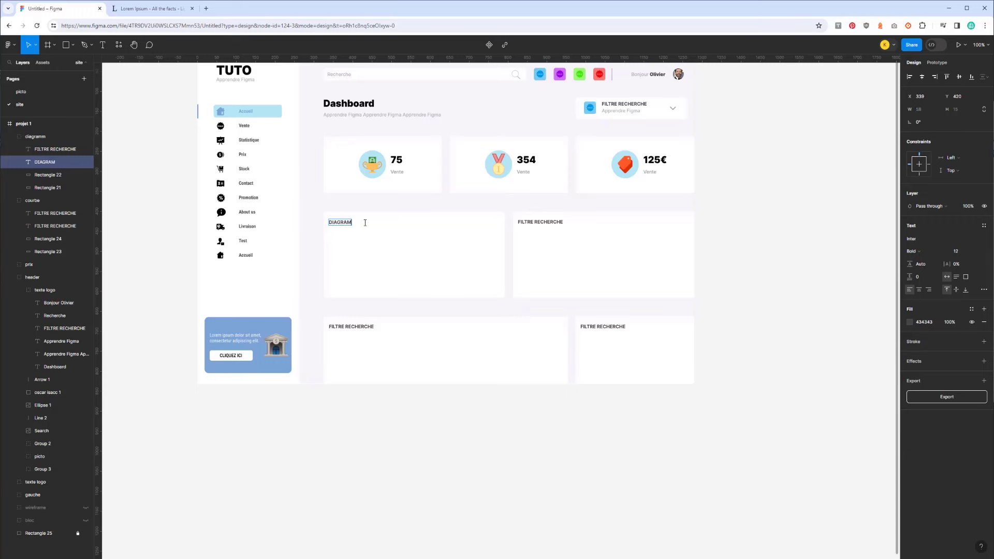
{"action": "type", "text": "E 1"}
{"action": "key", "text": "ctrl+a"}
{"action": "key", "text": "ctrl+c"}
{"action": "double_click", "coordinate": [541, 221]}
{"action": "key", "text": "ctrl+v"}
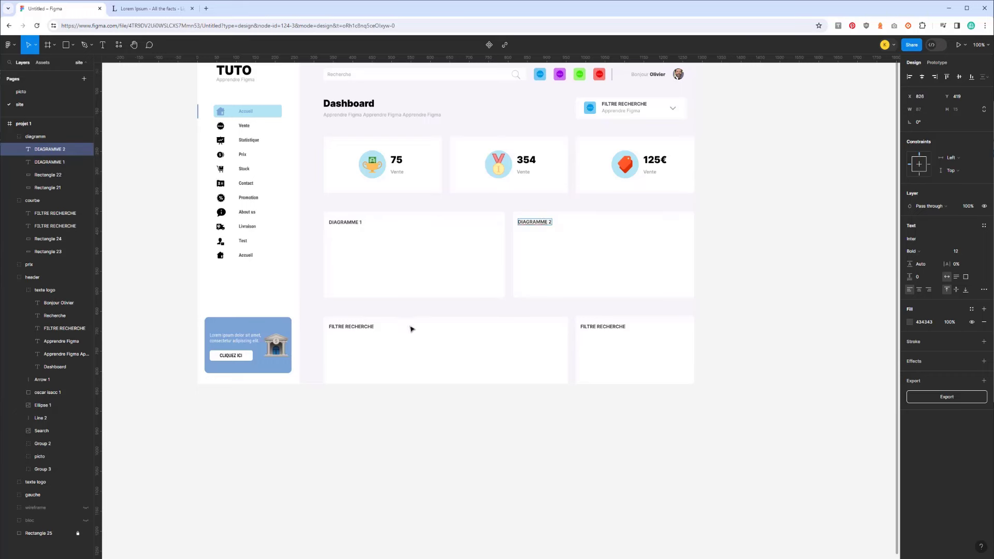
Retitle the lower two cards TOTAL REVENUE and STATISTIQUE
{"action": "double_click", "coordinate": [367, 325]}
{"action": "type", "text": "TPO"}
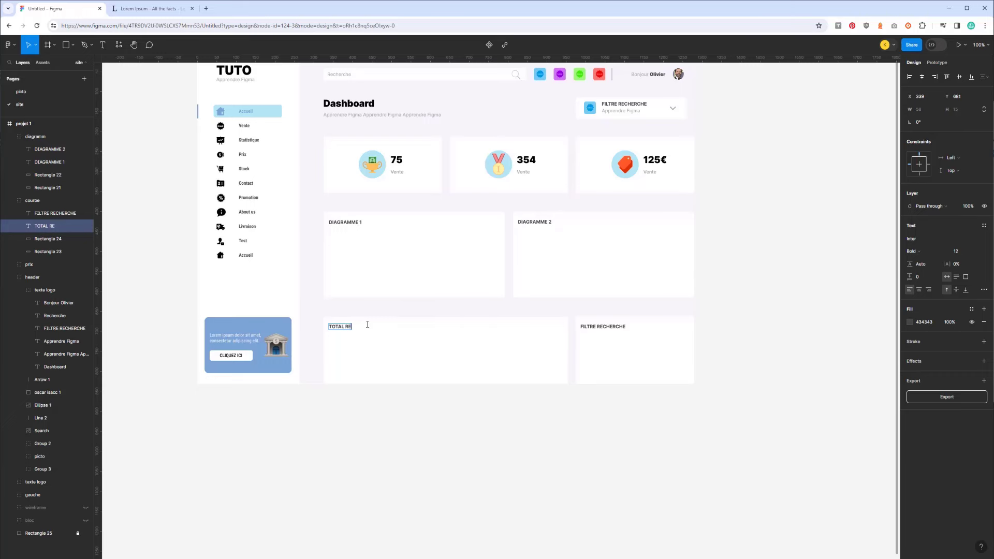
{"action": "type", "text": "VENUE"}
{"action": "double_click", "coordinate": [597, 326]}
{"action": "type", "text": "ST"}
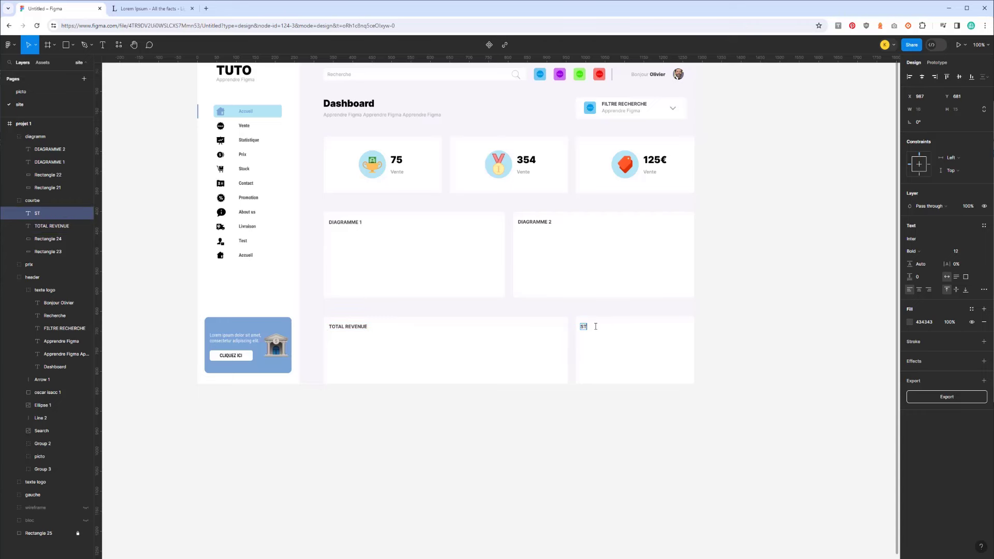
{"action": "type", "text": "ATISTIQUE"}
Place a copy of the grey 'Apprendre Figma' text directly under the DIAGRAMME 2 title
{"action": "left_click", "coordinate": [617, 111]}
{"action": "left_click", "coordinate": [621, 113]}
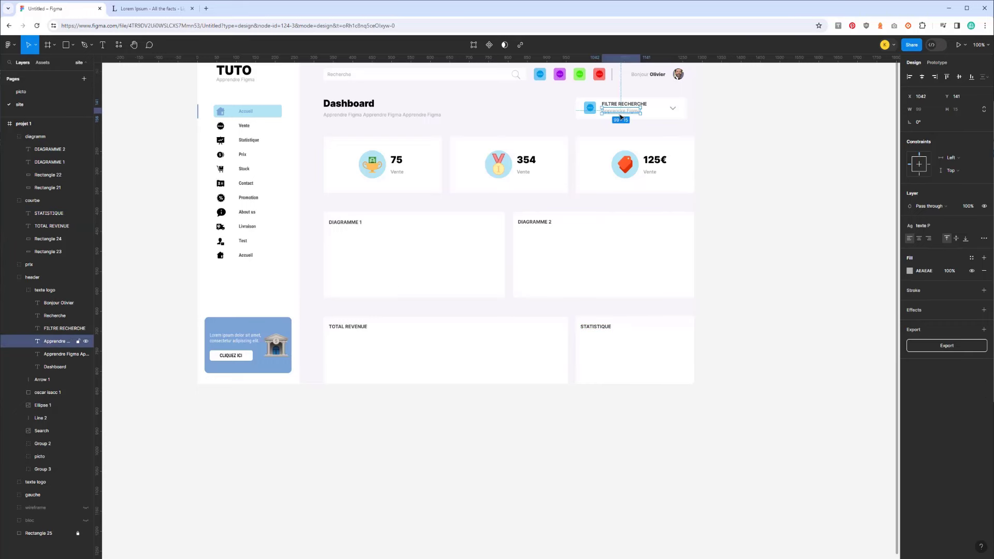
{"action": "mouse_move", "coordinate": [621, 117]}
{"action": "left_mouse_down"}
{"action": "mouse_move", "coordinate": [617, 255]}
{"action": "mouse_move", "coordinate": [534, 231]}
{"action": "left_mouse_up"}
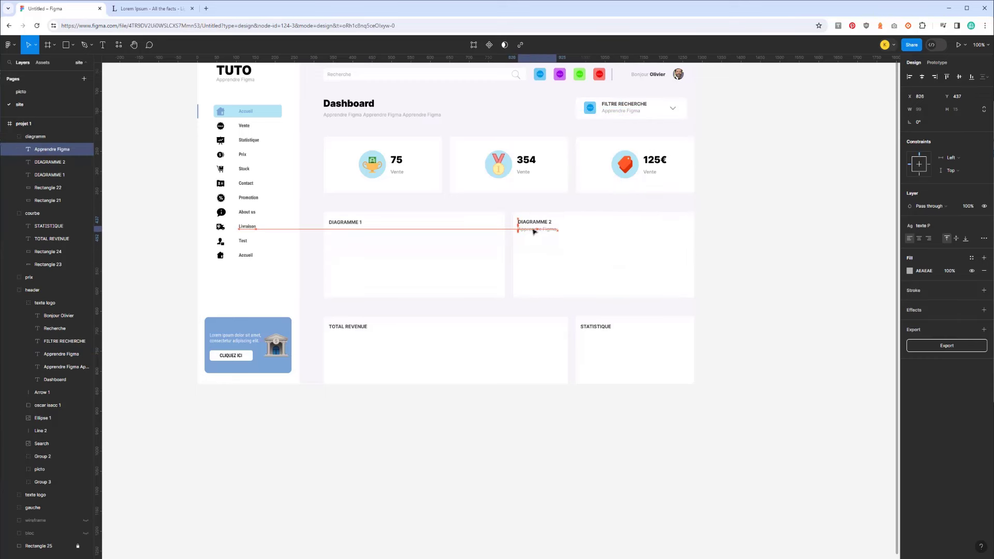
{"action": "left_click_drag", "start_coordinate": [533, 231], "coordinate": [534, 231]}
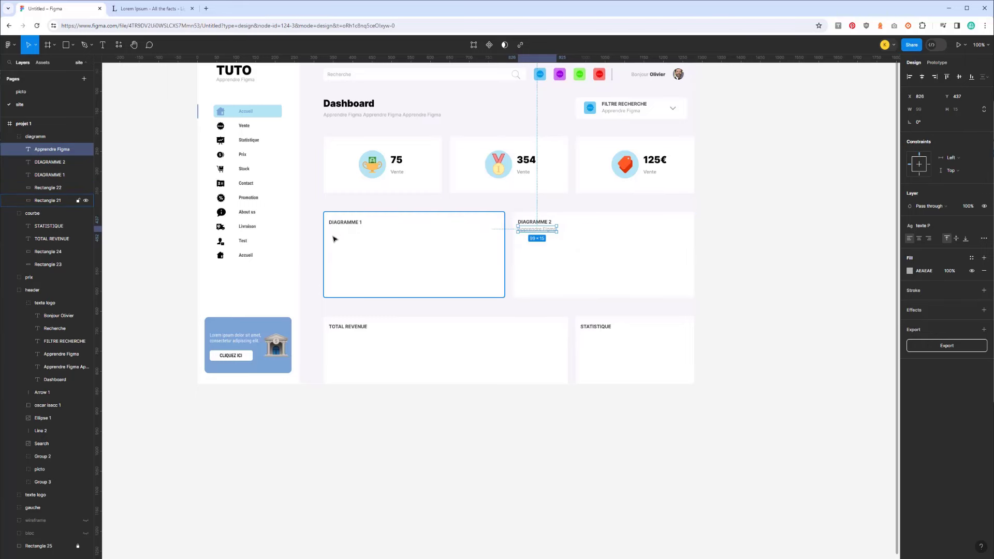
{"action": "left_click", "coordinate": [382, 207]}
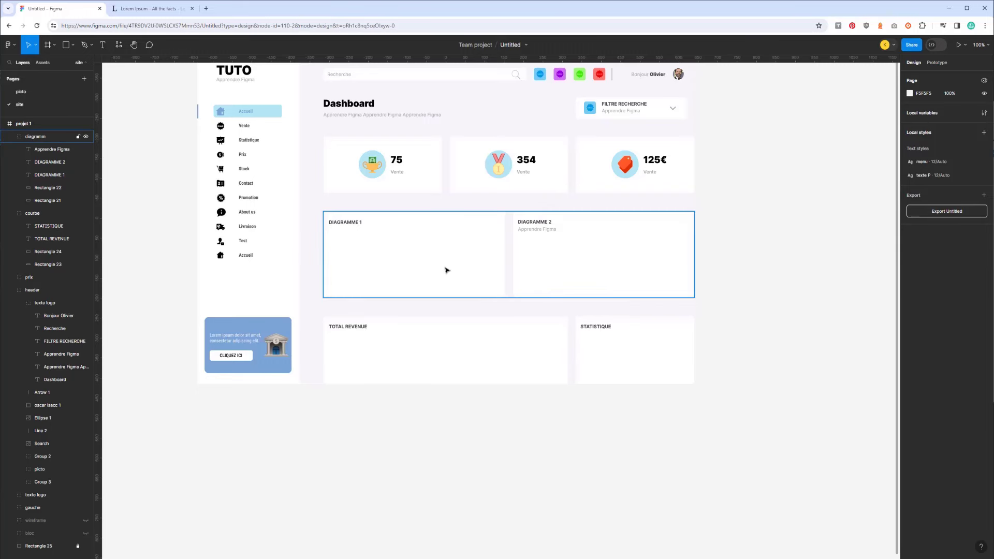
Draw a grey donut ring in the DIAGRAMME 1 card and duplicate it side by side
{"action": "left_click", "coordinate": [73, 45]}
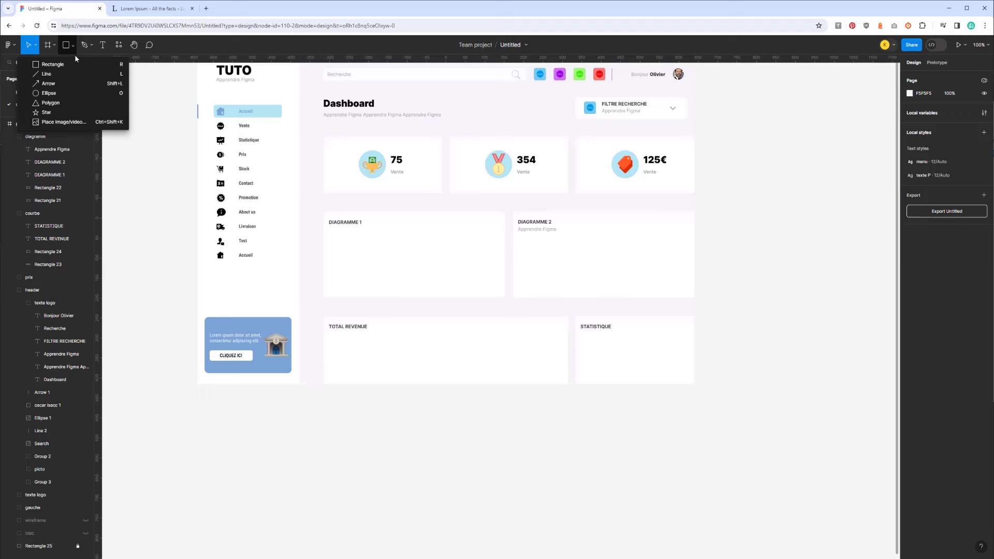
{"action": "left_click", "coordinate": [41, 103]}
{"action": "left_click_drag", "start_coordinate": [334, 239], "coordinate": [382, 286]}
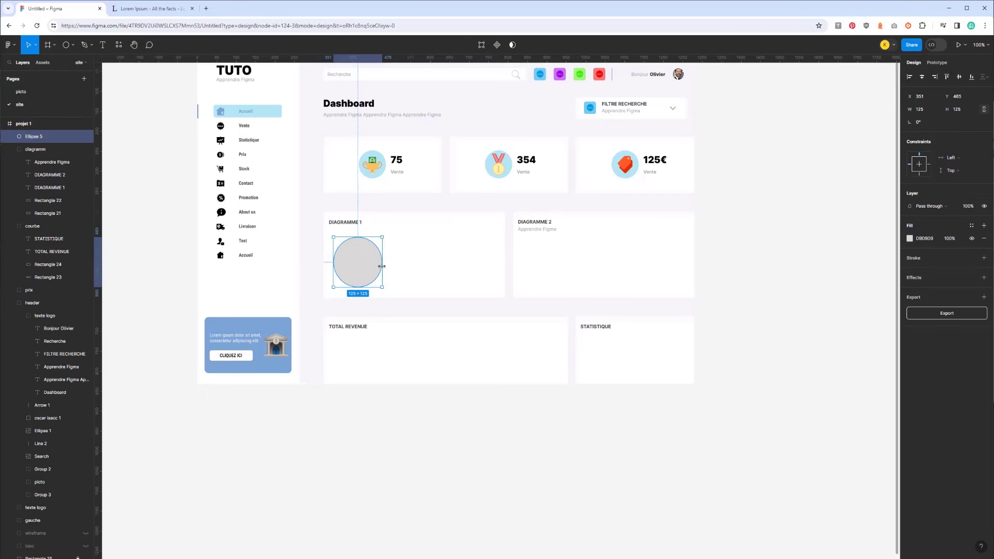
{"action": "mouse_move", "coordinate": [378, 267]}
{"action": "left_mouse_down"}
{"action": "mouse_move", "coordinate": [364, 265]}
{"action": "mouse_move", "coordinate": [377, 265]}
{"action": "left_mouse_up"}
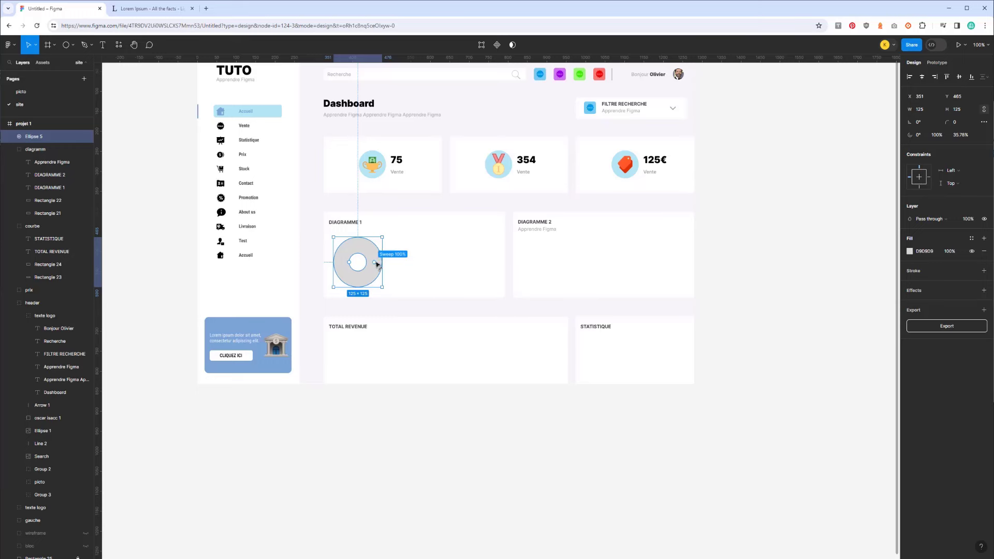
{"action": "left_click_drag", "start_coordinate": [376, 265], "coordinate": [347, 265]}
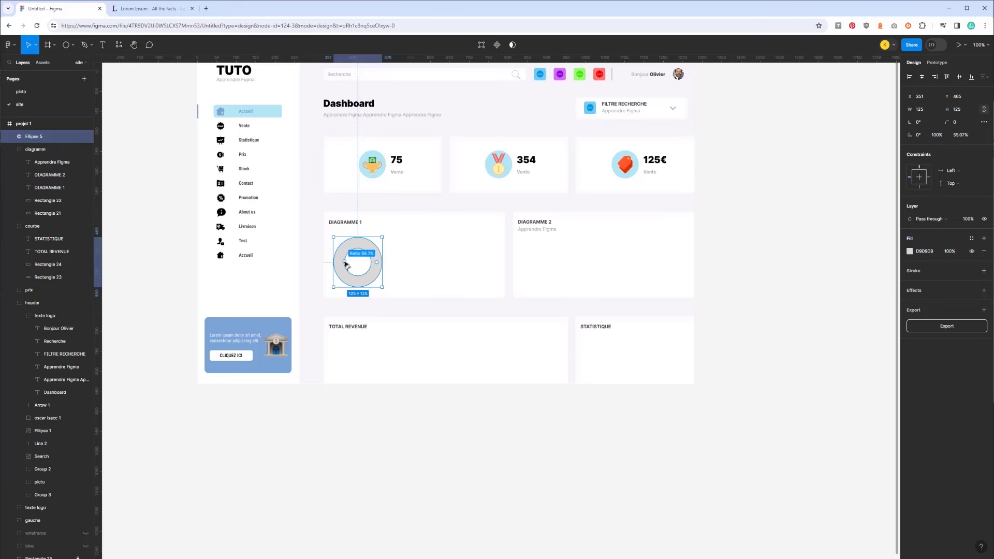
{"action": "left_click_drag", "start_coordinate": [365, 258], "coordinate": [476, 254]}
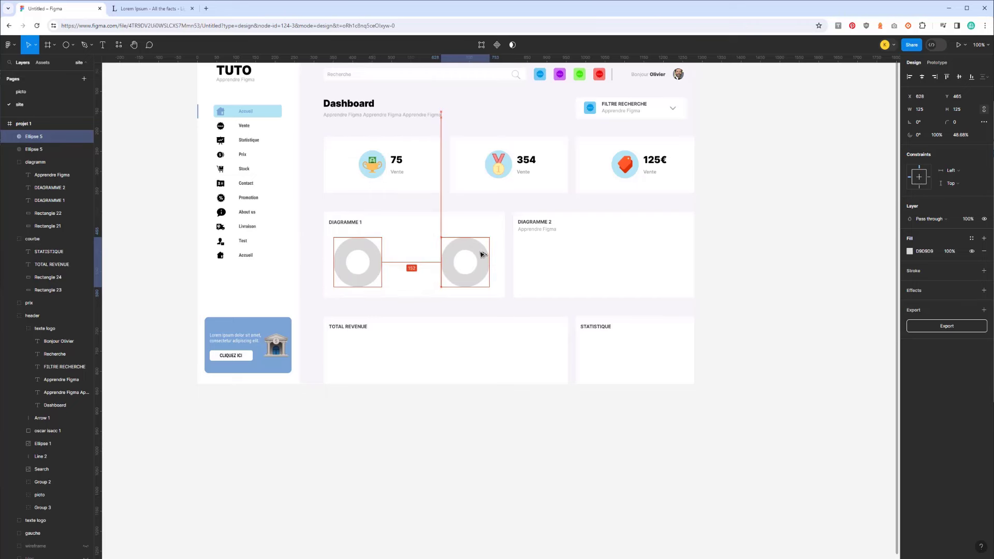
{"action": "left_click_drag", "start_coordinate": [379, 262], "coordinate": [392, 261]}
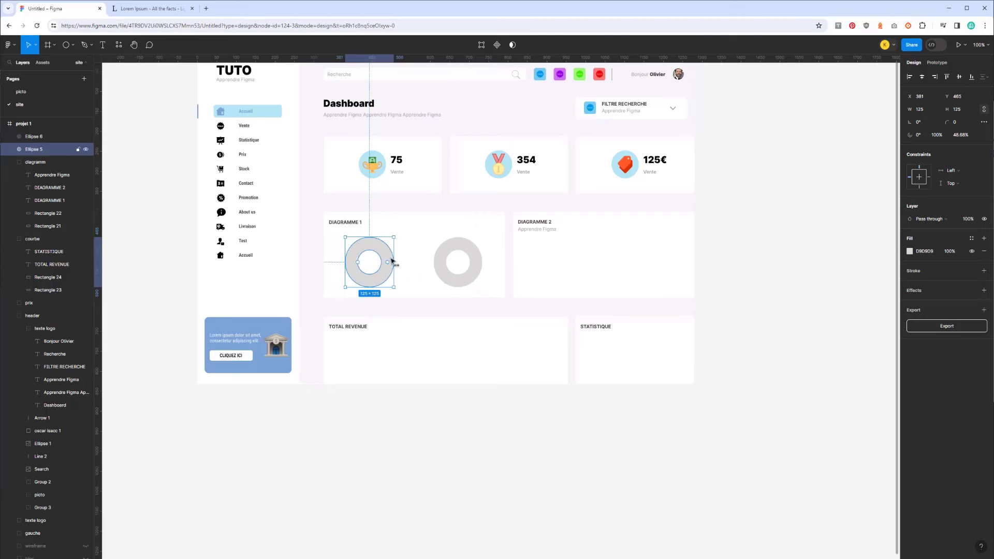
{"action": "left_click", "coordinate": [447, 260], "text": "shift"}
{"action": "key", "text": "shift+Up"}
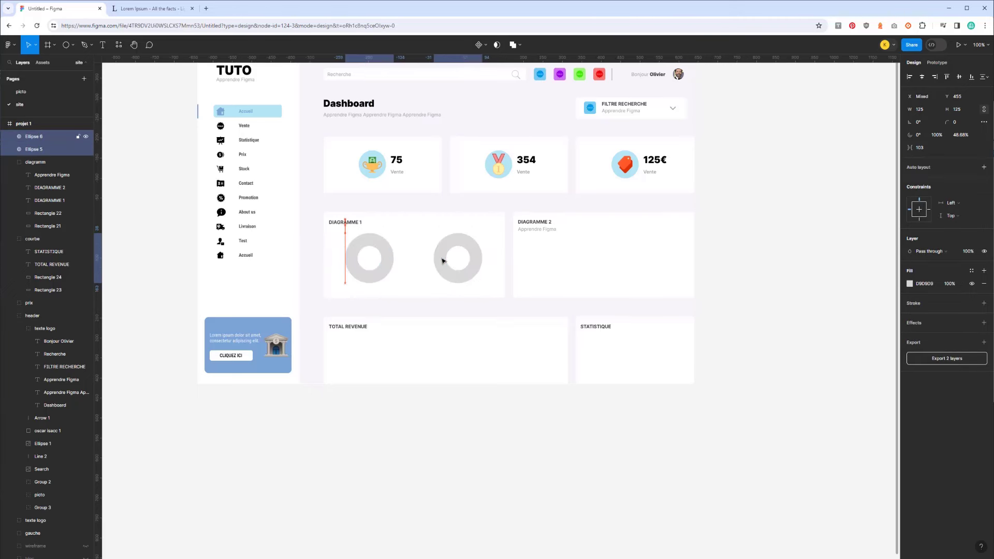
Raise both donuts' inner Ratio to about 65% for thinner rings
{"action": "left_click", "coordinate": [442, 261]}
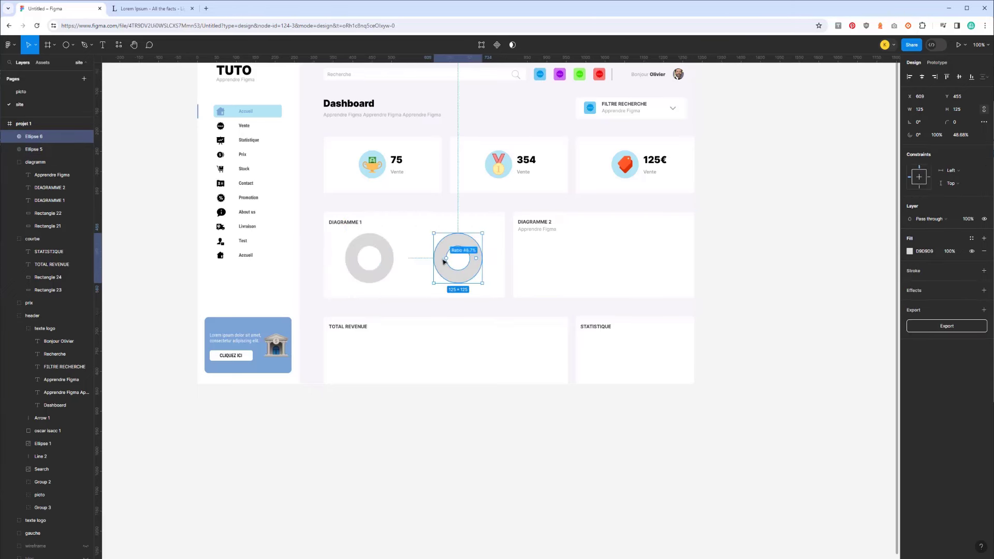
{"action": "left_click", "coordinate": [371, 260], "text": "shift"}
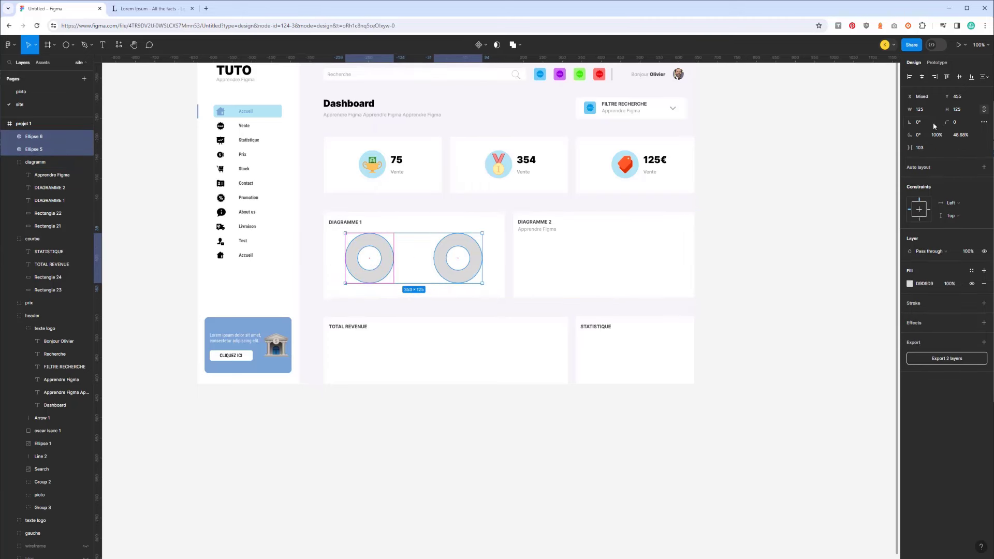
{"action": "left_click", "coordinate": [962, 135]}
{"action": "key", "text": "shift+Up"}
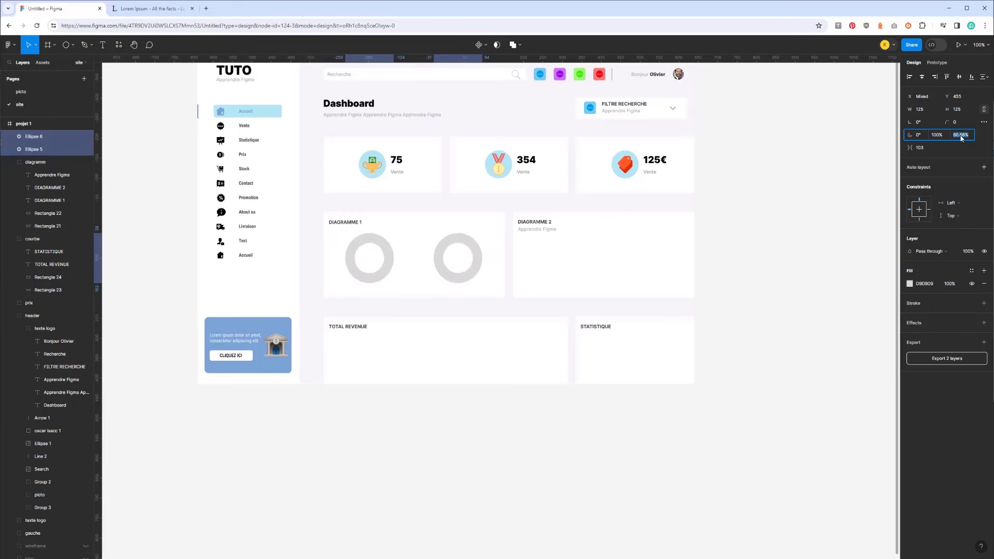
{"action": "key", "text": "Up"}
{"action": "key", "text": "Up"}
{"action": "key", "text": "Up"}
{"action": "left_click", "coordinate": [744, 233]}
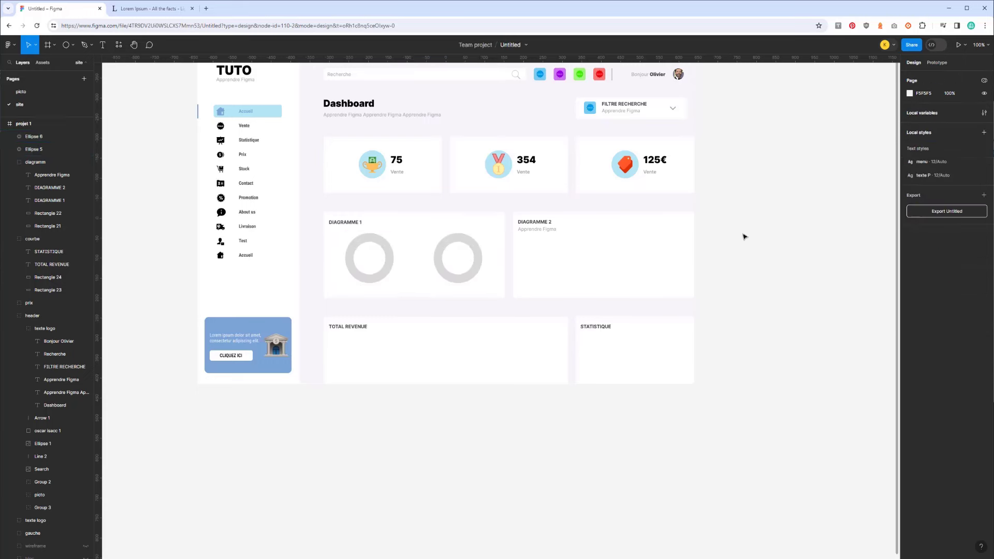
Colour the left donut light pink and the right donut light green
{"action": "left_click", "coordinate": [392, 254]}
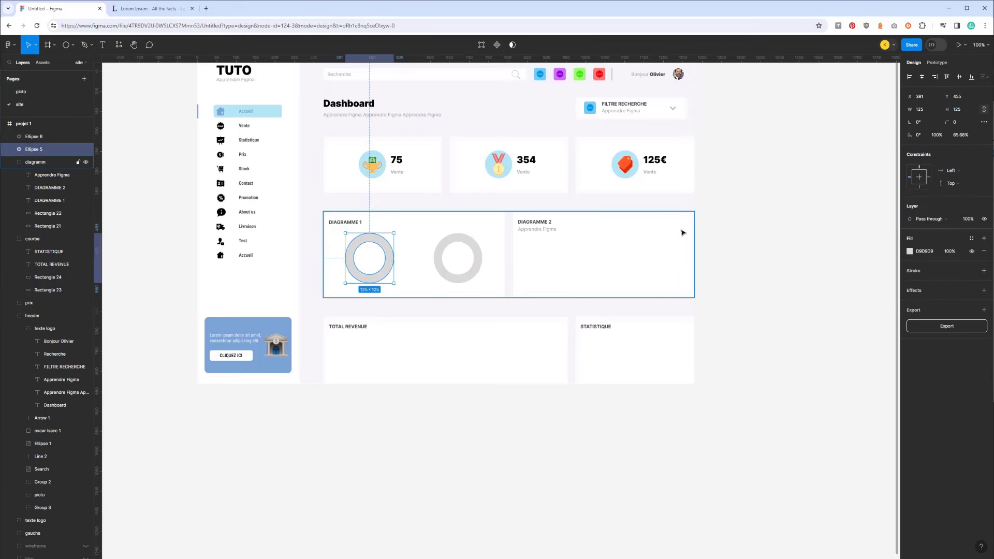
{"action": "left_click", "coordinate": [910, 251]}
{"action": "left_click", "coordinate": [832, 283]}
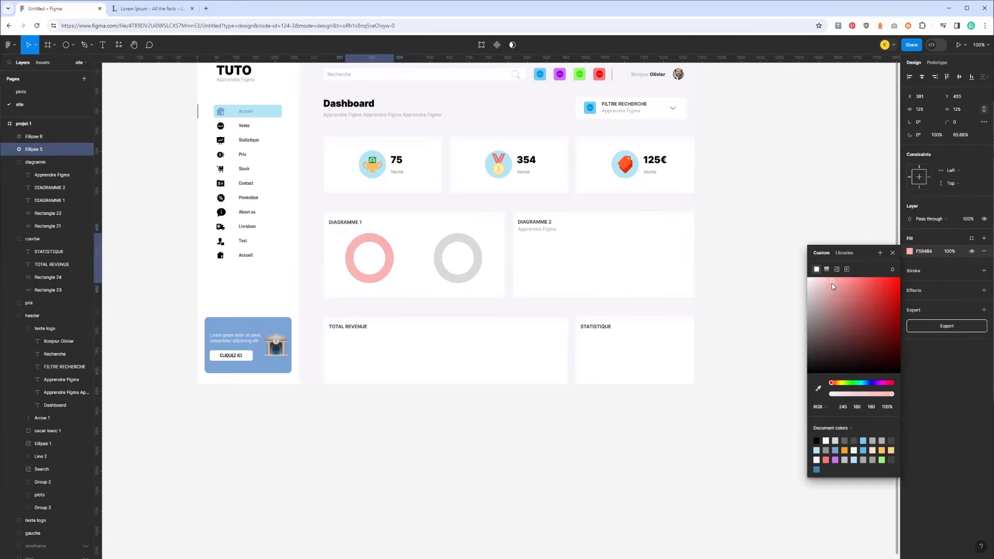
{"action": "left_click", "coordinate": [480, 258]}
{"action": "left_click", "coordinate": [909, 251]}
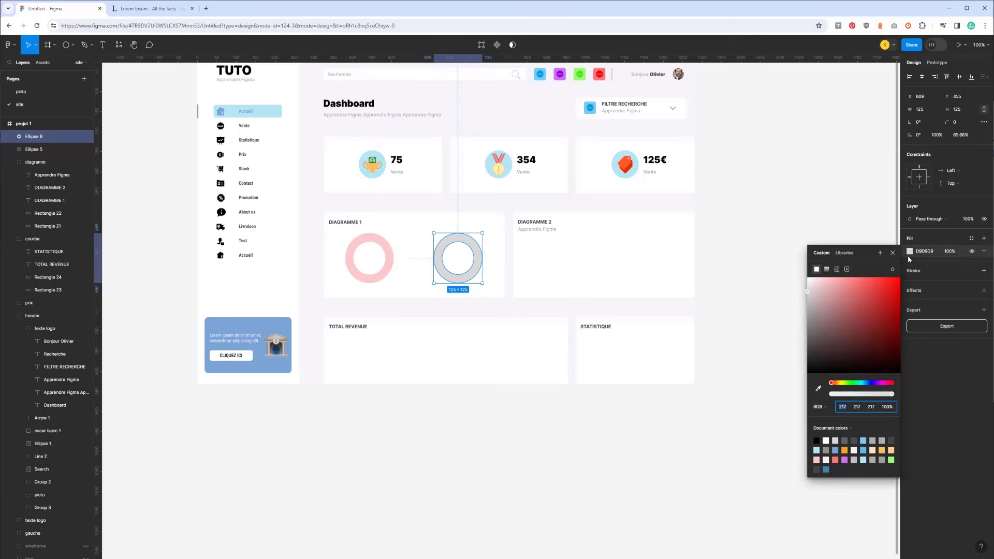
{"action": "left_click", "coordinate": [819, 388]}
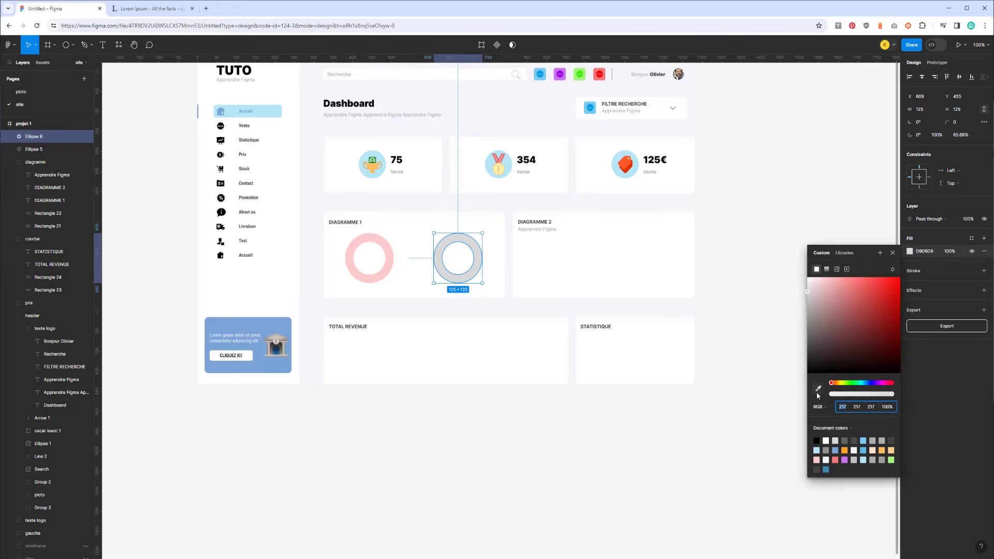
{"action": "left_click", "coordinate": [376, 239]}
{"action": "left_click", "coordinate": [848, 383]}
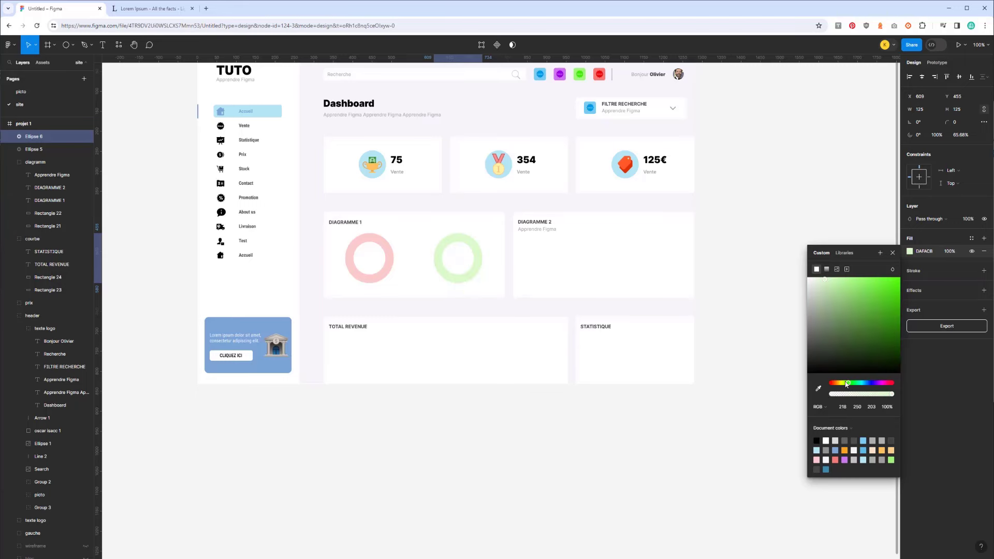
{"action": "left_click", "coordinate": [446, 311]}
Duplicate both donuts and recolour the copies red C63333 and green 54C022
{"action": "left_click", "coordinate": [456, 275]}
{"action": "left_click", "coordinate": [393, 266], "text": "shift"}
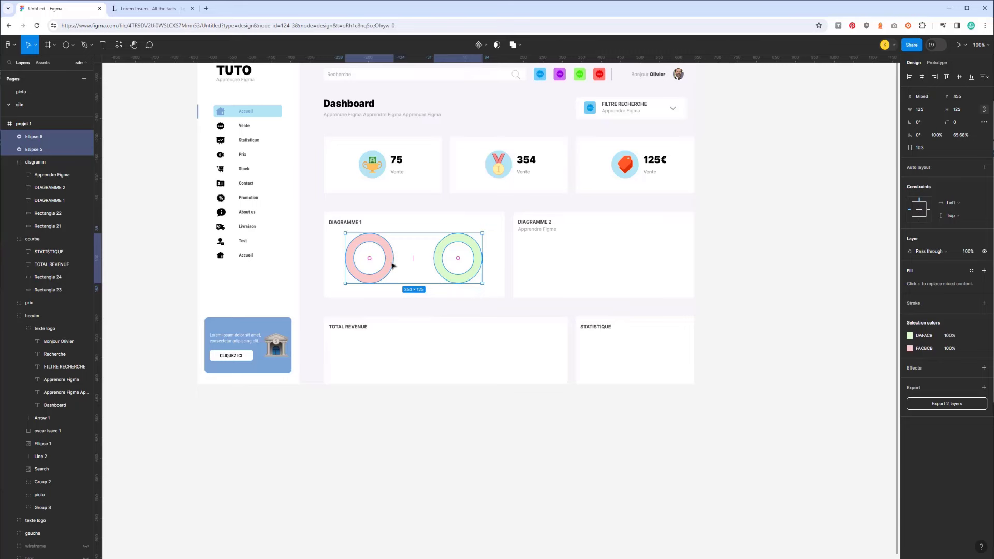
{"action": "key", "text": "ctrl+d"}
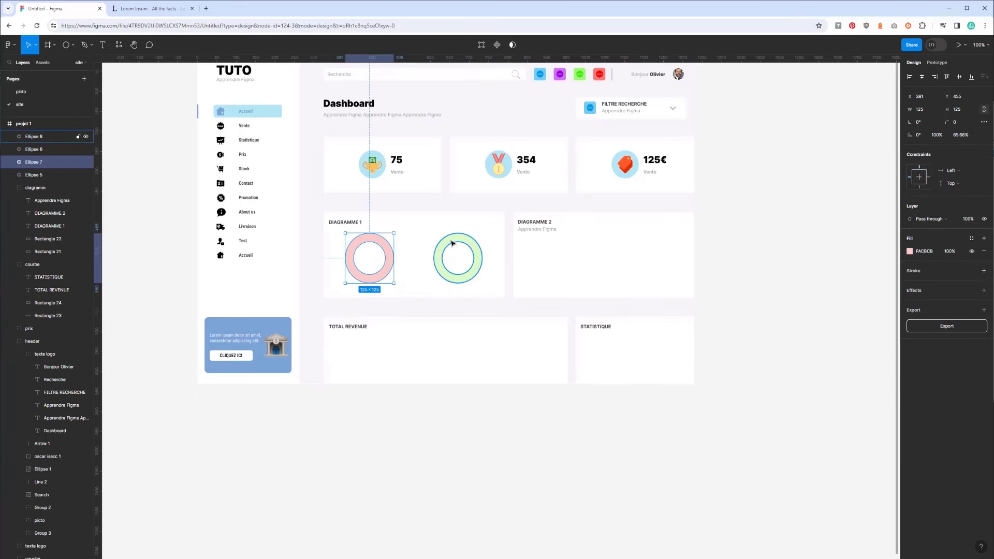
{"action": "left_click", "coordinate": [911, 337]}
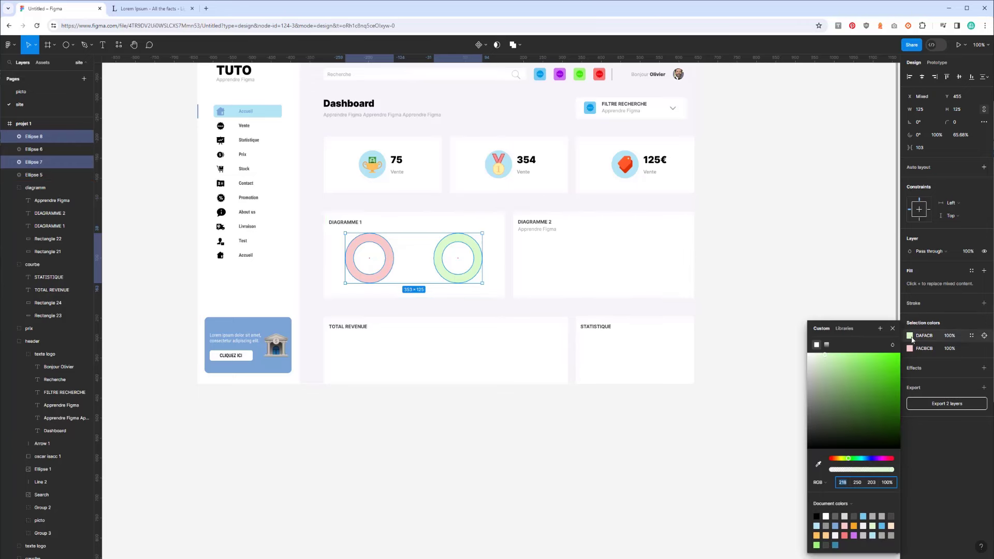
{"action": "mouse_move", "coordinate": [862, 356]}
{"action": "left_mouse_down"}
{"action": "mouse_move", "coordinate": [878, 360]}
{"action": "mouse_move", "coordinate": [877, 376]}
{"action": "left_mouse_up"}
{"action": "left_click", "coordinate": [908, 350]}
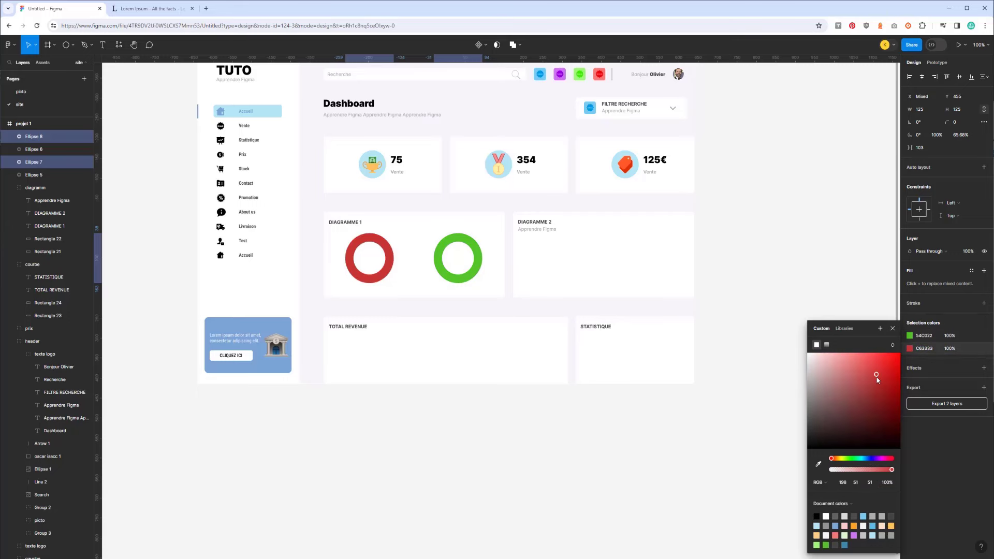
{"action": "left_click", "coordinate": [395, 213]}
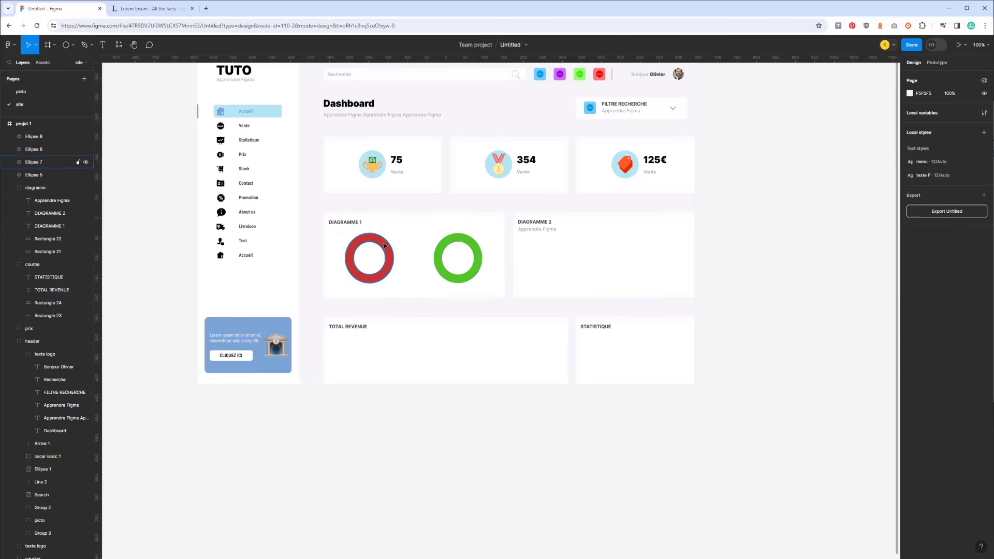
{"action": "left_click", "coordinate": [390, 259]}
Trim the red ring to a large partial arc, the green to a short arc, and start an 80% label
{"action": "mouse_move", "coordinate": [392, 262]}
{"action": "left_mouse_down"}
{"action": "mouse_move", "coordinate": [389, 254]}
{"action": "mouse_move", "coordinate": [383, 279]}
{"action": "left_mouse_up"}
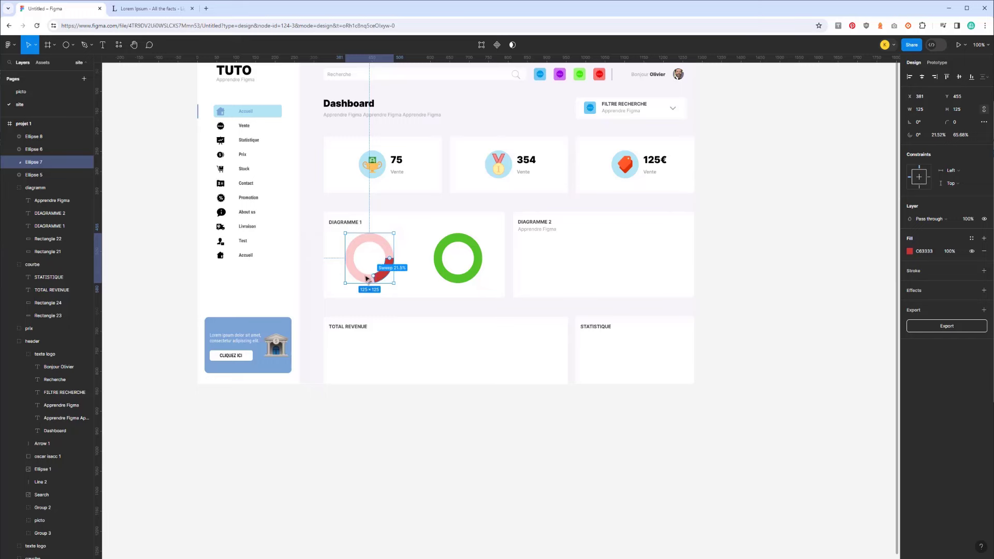
{"action": "left_click_drag", "start_coordinate": [383, 278], "coordinate": [363, 240]}
{"action": "left_click", "coordinate": [444, 265]}
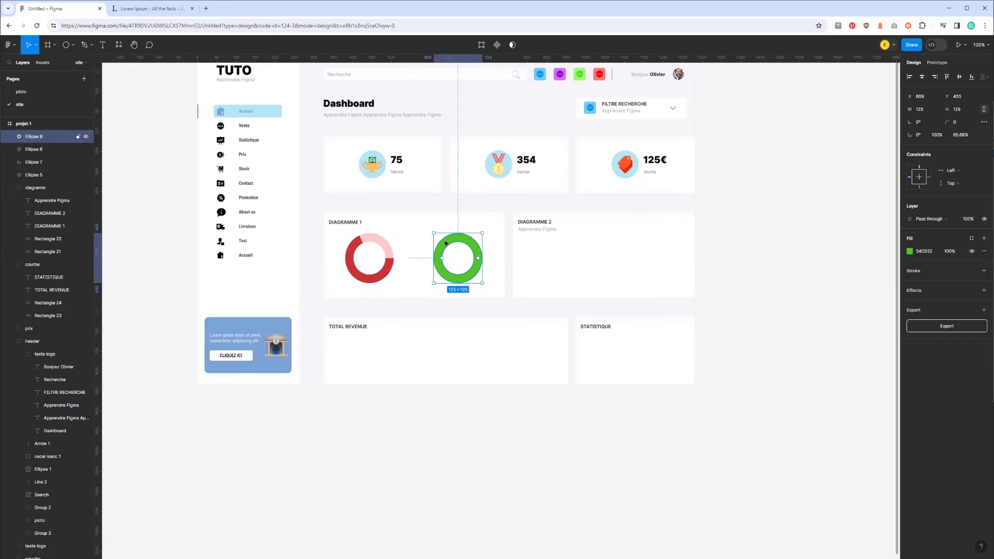
{"action": "mouse_move", "coordinate": [480, 262]}
{"action": "mouse_move", "coordinate": [481, 261]}
{"action": "left_mouse_down"}
{"action": "mouse_move", "coordinate": [441, 282]}
{"action": "mouse_move", "coordinate": [455, 238]}
{"action": "left_mouse_up"}
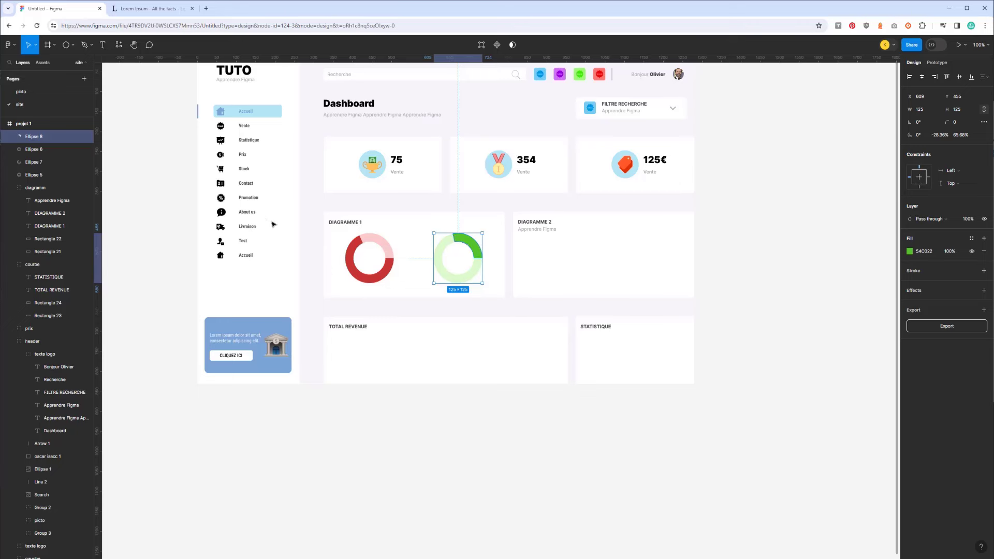
{"action": "left_click", "coordinate": [102, 44]}
{"action": "left_click", "coordinate": [361, 257]}
{"action": "type", "text": "80"}
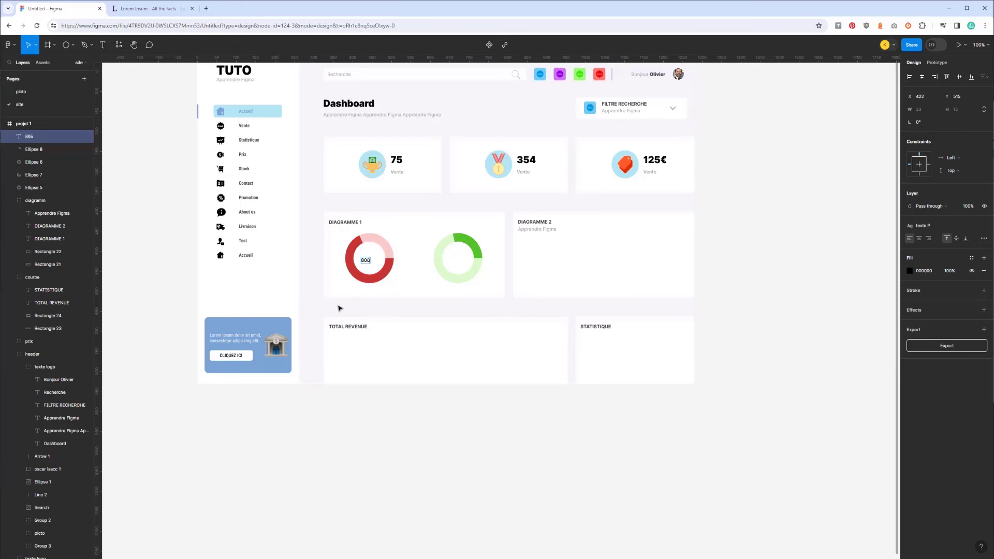
Make the 80% label Bold at size 22 and centre it in the red donut
{"action": "key", "text": "ctrl+a"}
{"action": "left_click", "coordinate": [972, 225]}
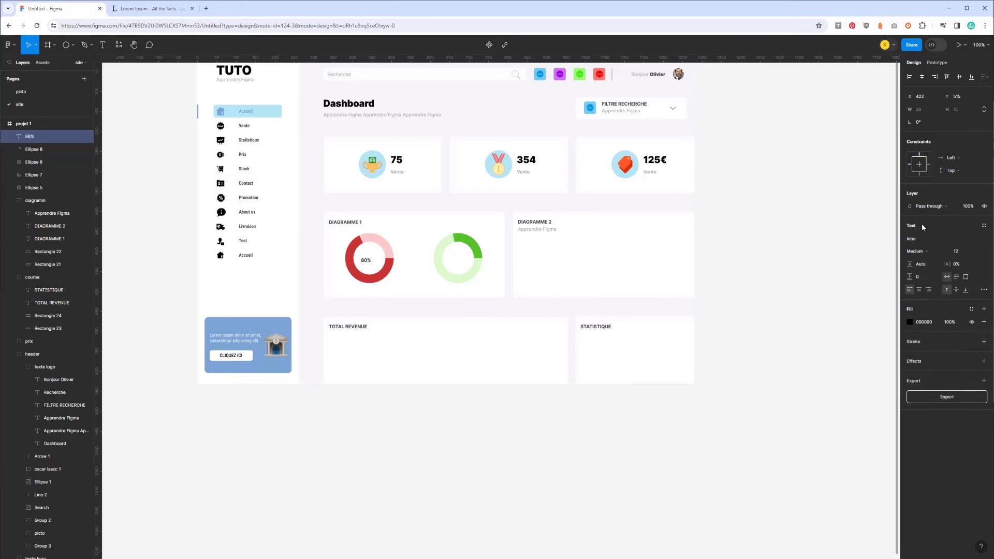
{"action": "left_click", "coordinate": [917, 251]}
{"action": "left_click", "coordinate": [924, 277]}
{"action": "left_click", "coordinate": [958, 251]}
{"action": "type", "text": "22"}
{"action": "key", "text": "Return"}
{"action": "left_click", "coordinate": [367, 264]}
{"action": "left_click_drag", "start_coordinate": [369, 264], "coordinate": [458, 261]}
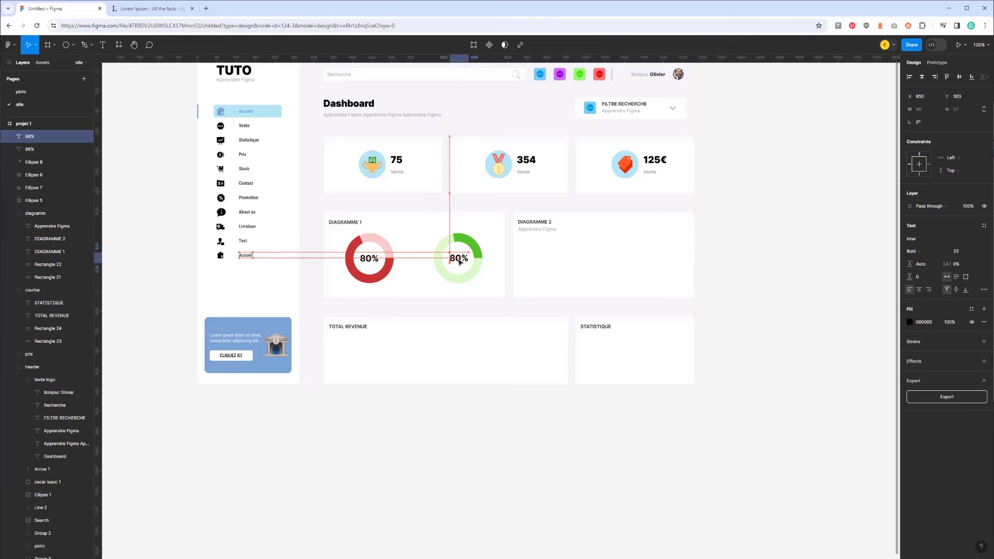
Copy the label into the green donut, centre it and change it to 25%
{"action": "left_click_drag", "start_coordinate": [459, 261], "coordinate": [456, 261]}
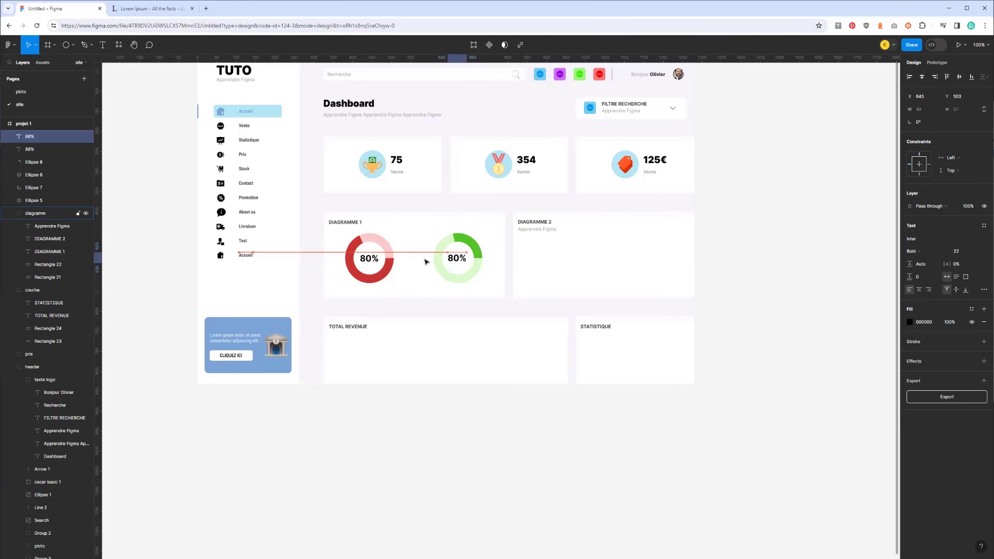
{"action": "left_click_drag", "start_coordinate": [425, 262], "coordinate": [460, 263]}
{"action": "double_click", "coordinate": [460, 262]}
{"action": "type", "text": "25"}
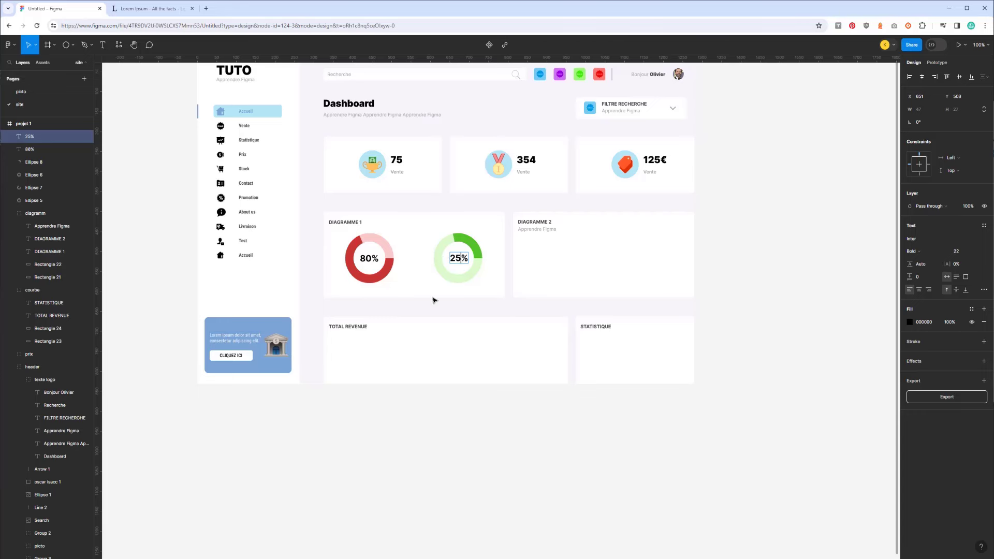
{"action": "left_click", "coordinate": [397, 174]}
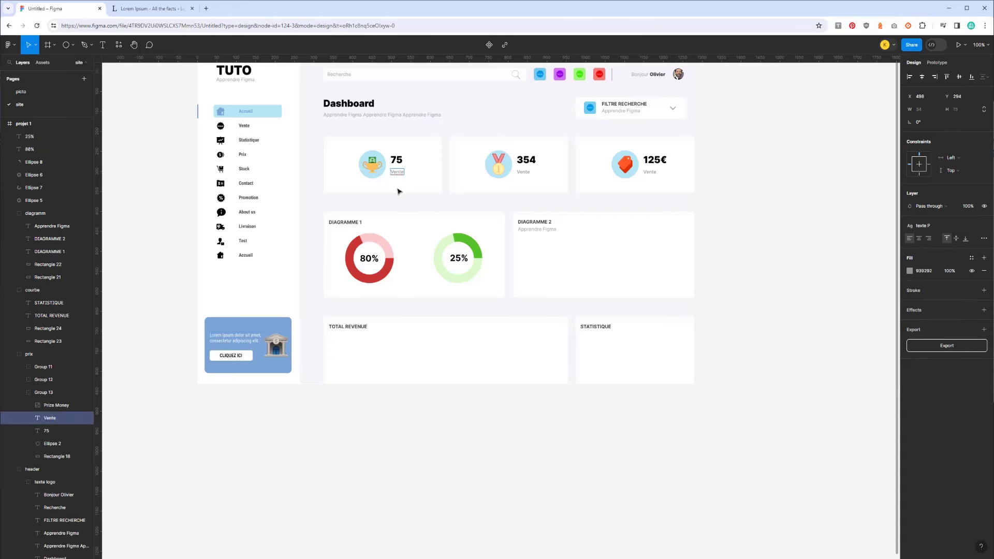
Put grey 'Apprendre Figma' captions under the 80% and 25% donuts, then select the Diagramme 1 card
{"action": "key", "text": "Escape"}
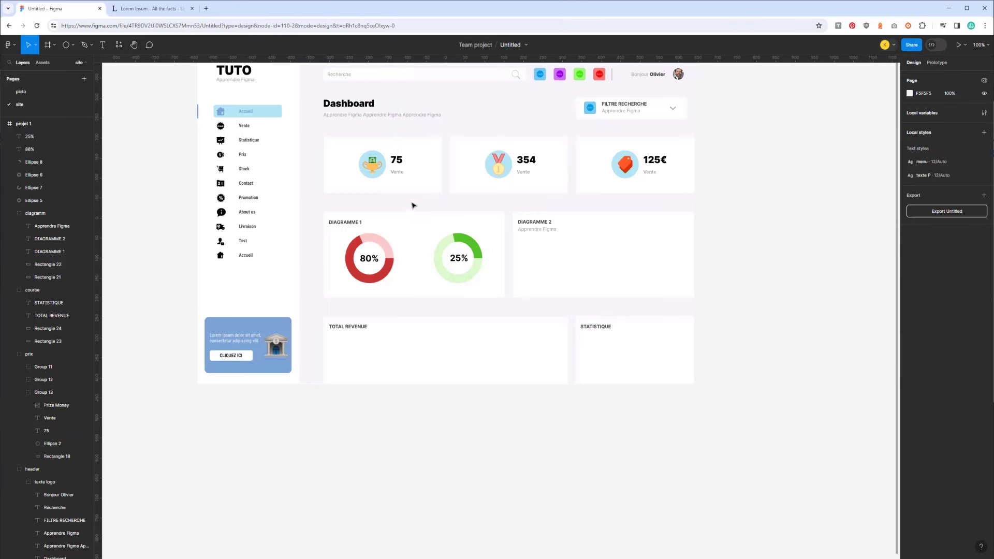
{"action": "left_click", "coordinate": [399, 176]}
{"action": "left_click", "coordinate": [525, 231]}
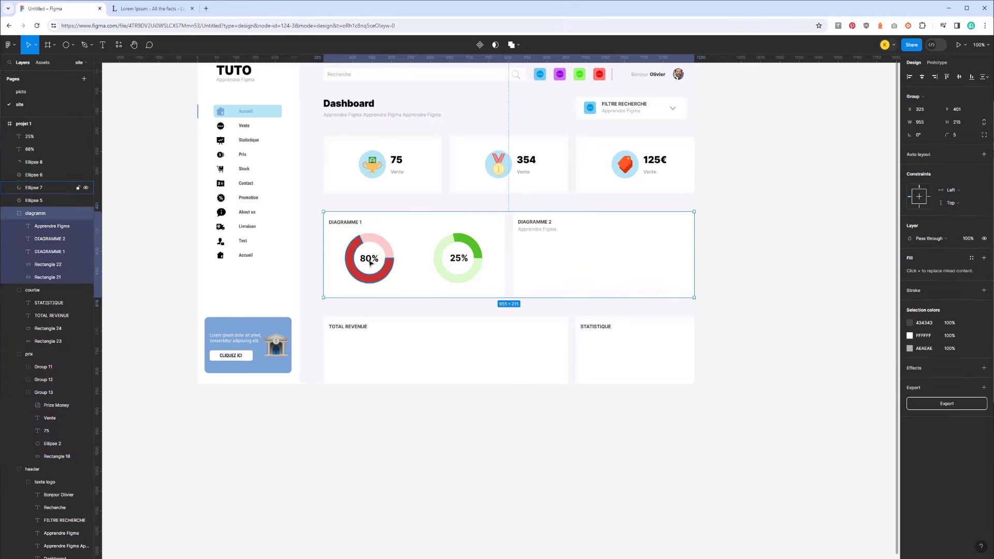
{"action": "left_click", "coordinate": [529, 233]}
{"action": "left_click_drag", "start_coordinate": [532, 232], "coordinate": [365, 294]}
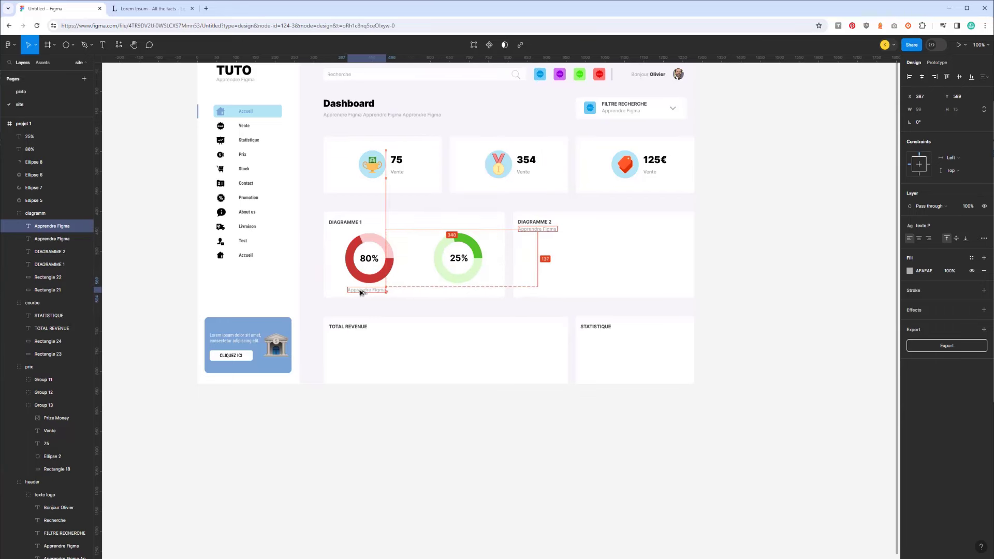
{"action": "left_click_drag", "start_coordinate": [365, 294], "coordinate": [473, 293]}
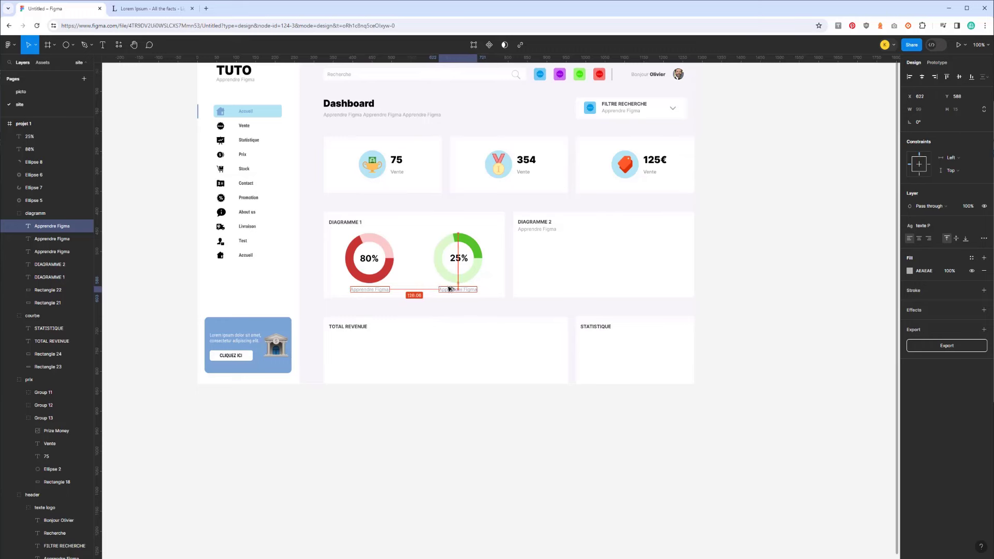
{"action": "left_click", "coordinate": [380, 293]}
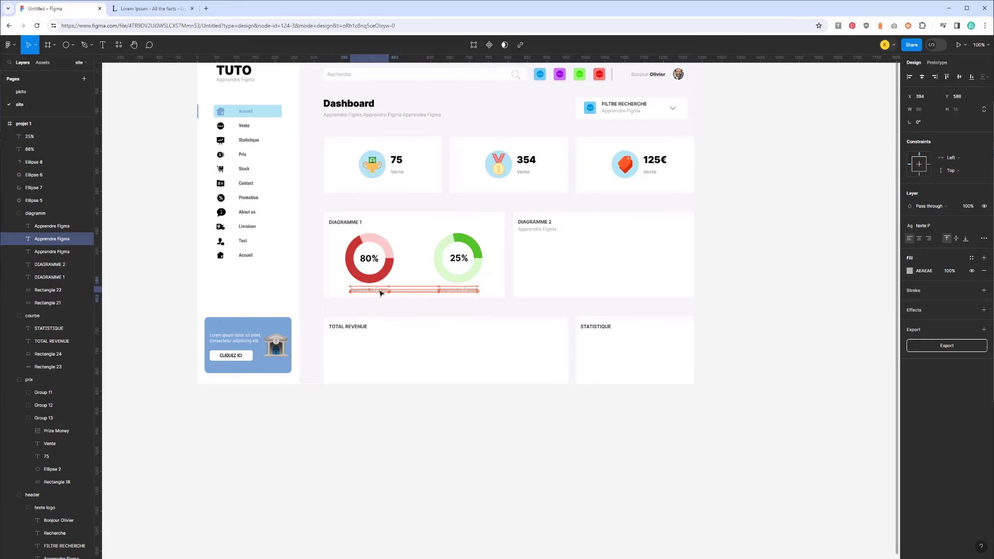
{"action": "key", "text": "Escape"}
{"action": "mouse_move", "coordinate": [312, 207]}
{"action": "left_mouse_down"}
{"action": "mouse_move", "coordinate": [387, 260]}
{"action": "mouse_move", "coordinate": [503, 279]}
{"action": "left_mouse_up"}
{"action": "left_click", "coordinate": [407, 236]}
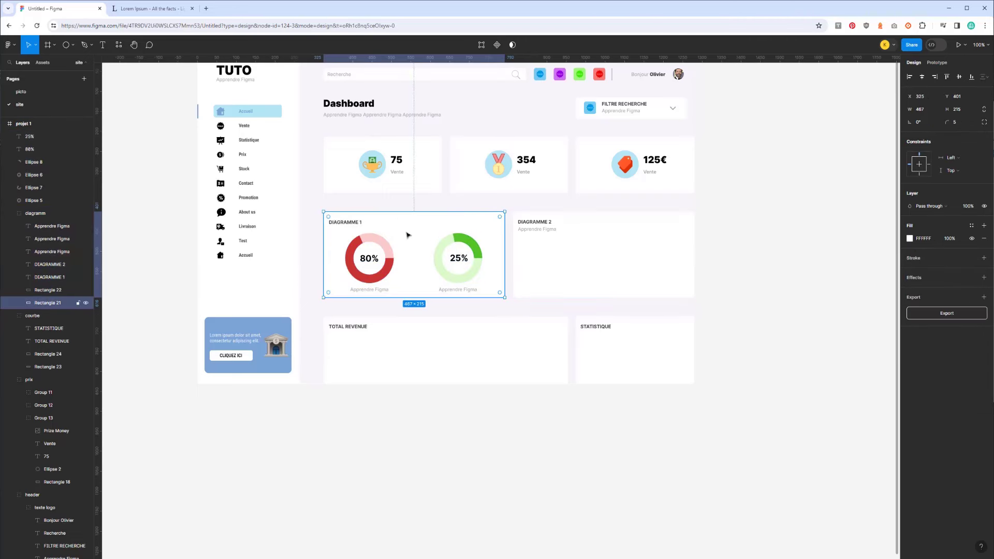
Group the Diagramme 1 donuts, labels and card background into Group 14
{"action": "left_click_drag", "start_coordinate": [312, 204], "coordinate": [532, 268]}
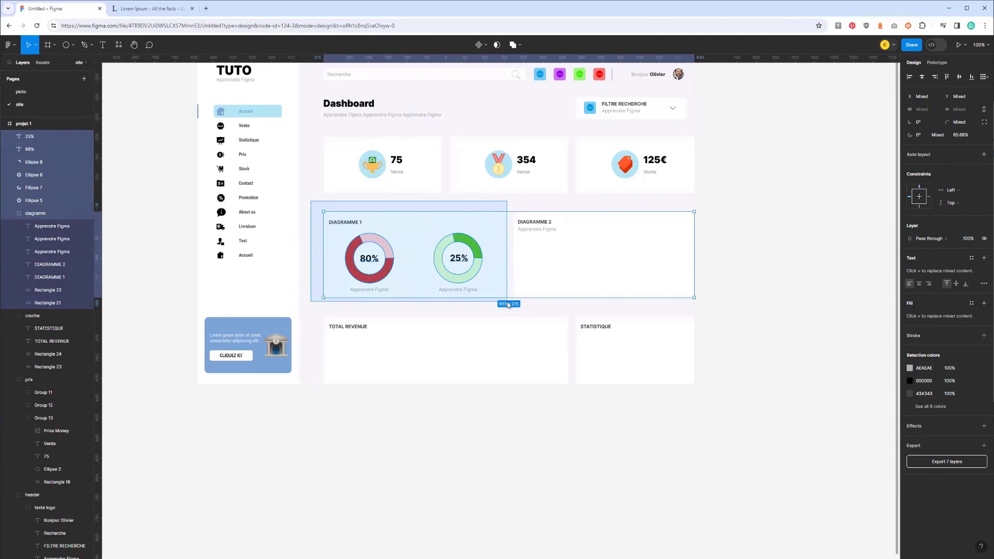
{"action": "left_click", "coordinate": [532, 268], "text": "shift"}
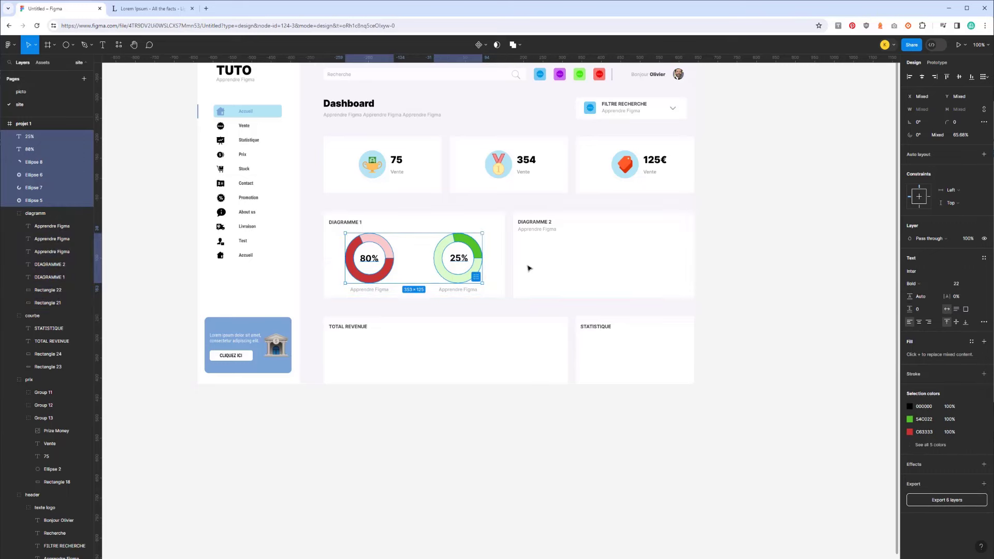
{"action": "left_click", "coordinate": [501, 235], "text": "shift"}
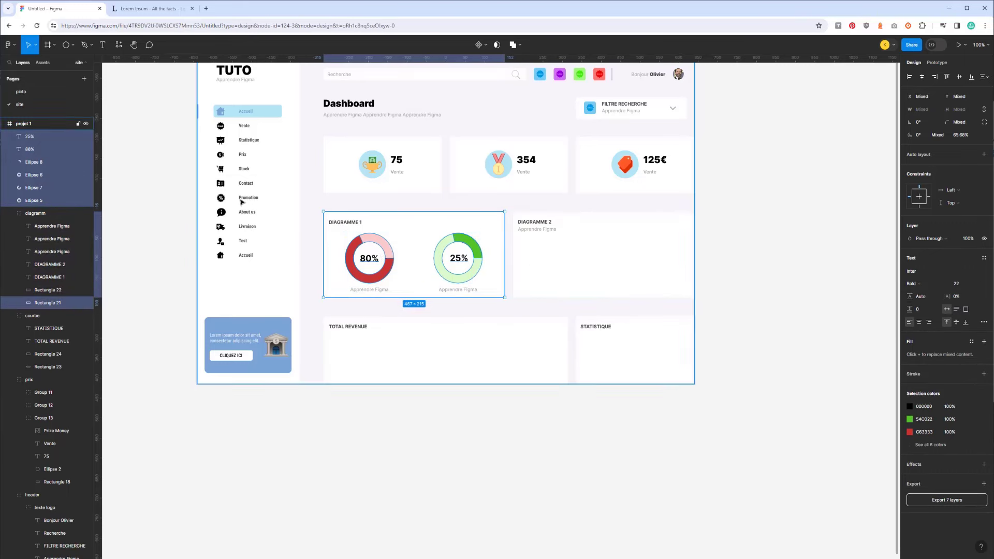
{"action": "key", "text": "ctrl+g"}
{"action": "left_click", "coordinate": [85, 137]}
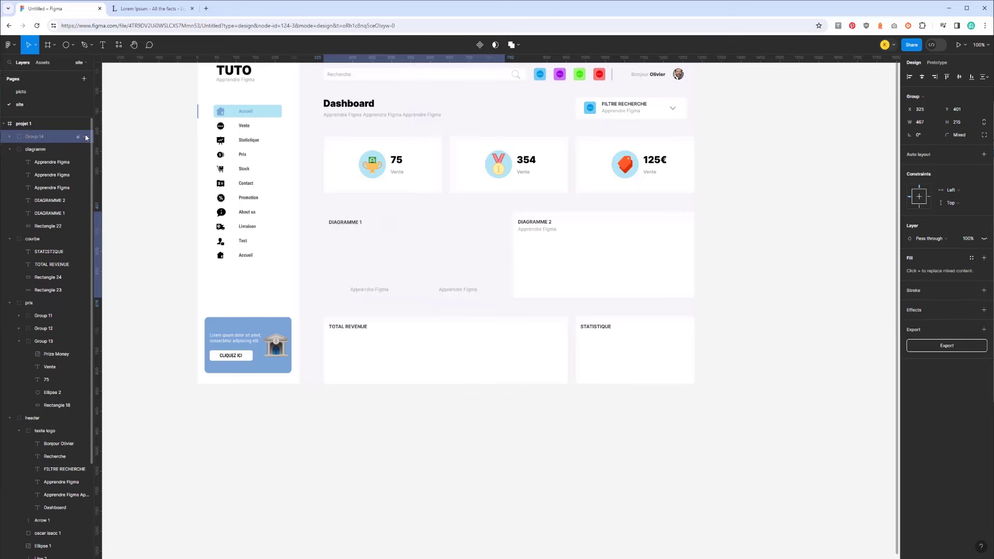
{"action": "left_click", "coordinate": [86, 137]}
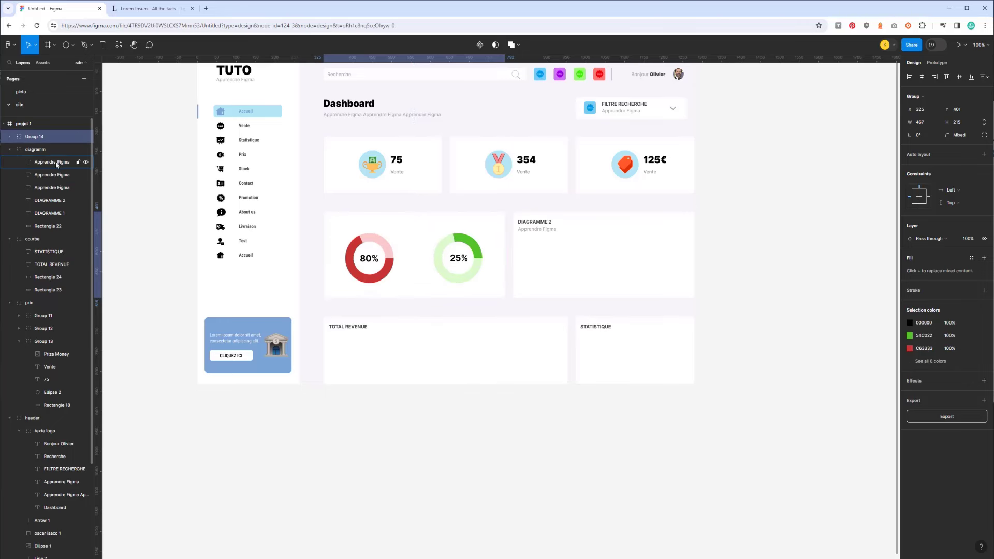
Move both Apprendre Figma captions and the DIAGRAMME 1 title into Group 14
{"action": "left_click", "coordinate": [46, 162]}
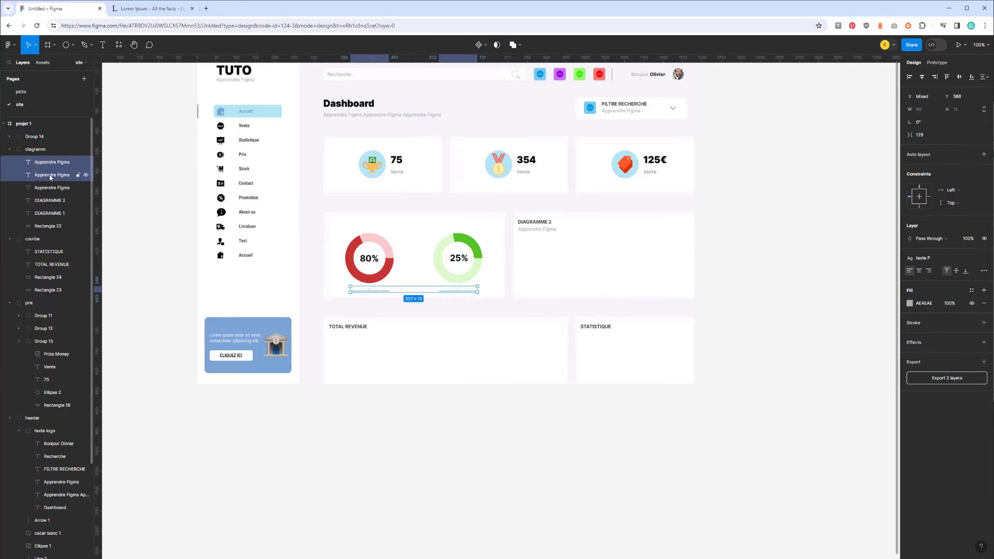
{"action": "mouse_move", "coordinate": [50, 178]}
{"action": "left_mouse_down"}
{"action": "mouse_move", "coordinate": [43, 183]}
{"action": "mouse_move", "coordinate": [47, 170]}
{"action": "left_mouse_up"}
{"action": "left_click", "coordinate": [42, 281]}
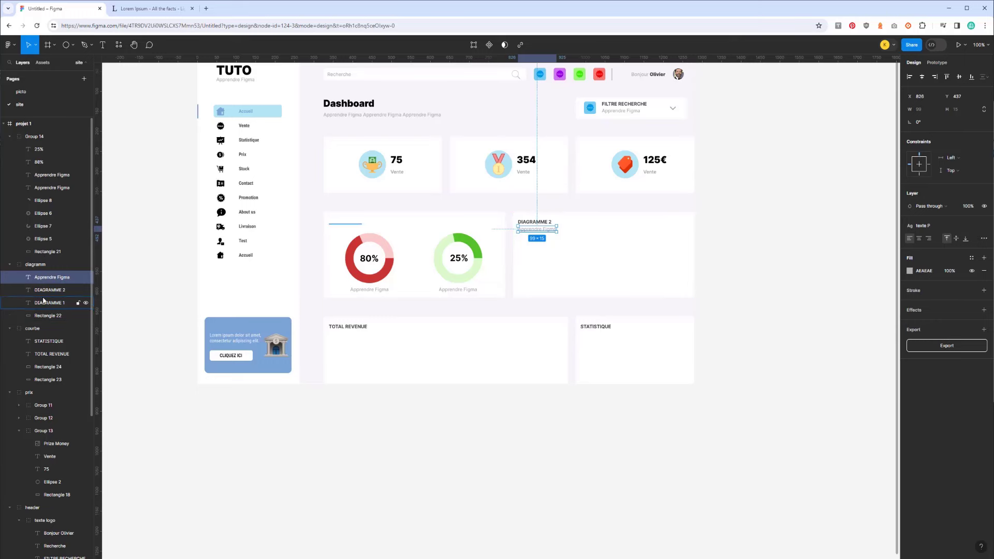
{"action": "left_click_drag", "start_coordinate": [45, 303], "coordinate": [47, 169]}
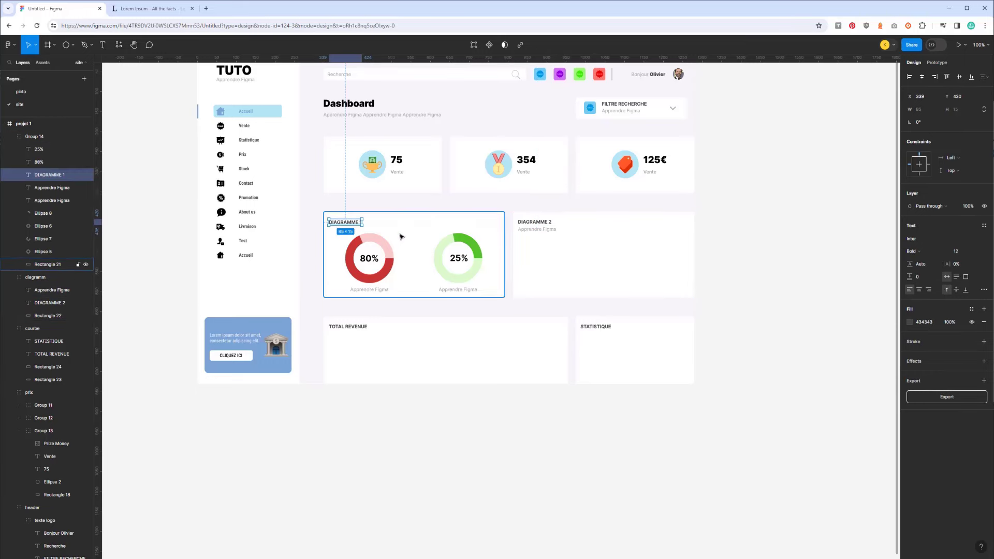
{"action": "left_click", "coordinate": [386, 312]}
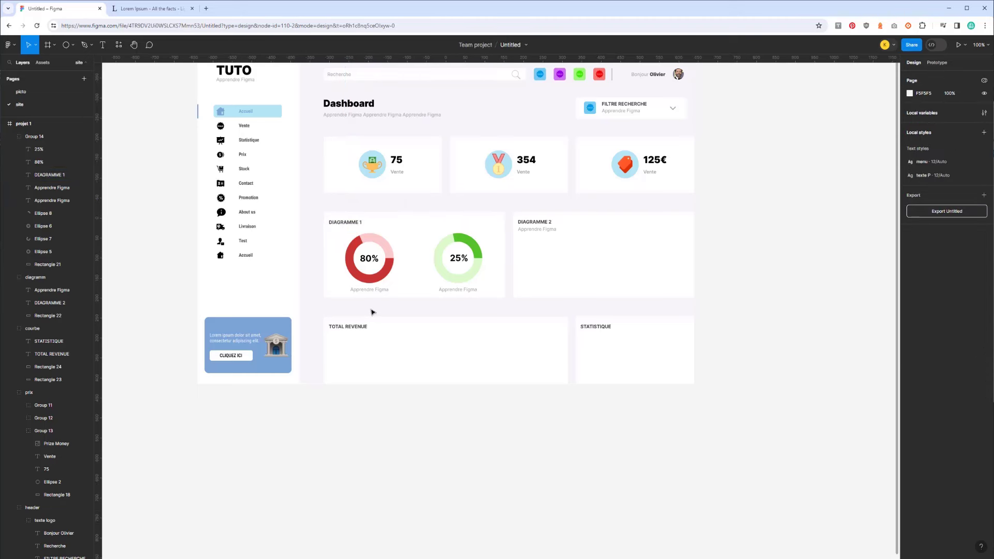
{"action": "left_click", "coordinate": [558, 261]}
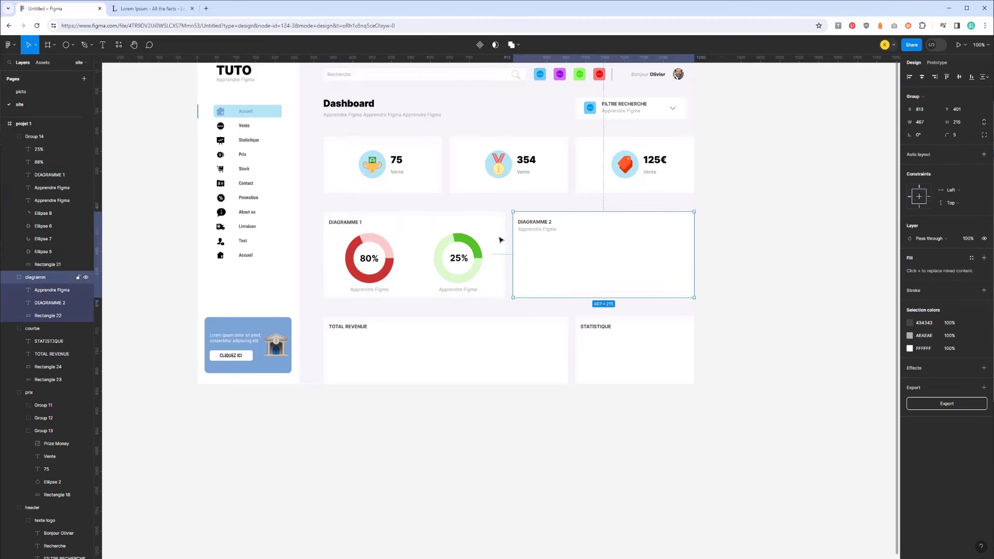
{"action": "left_click", "coordinate": [452, 293]}
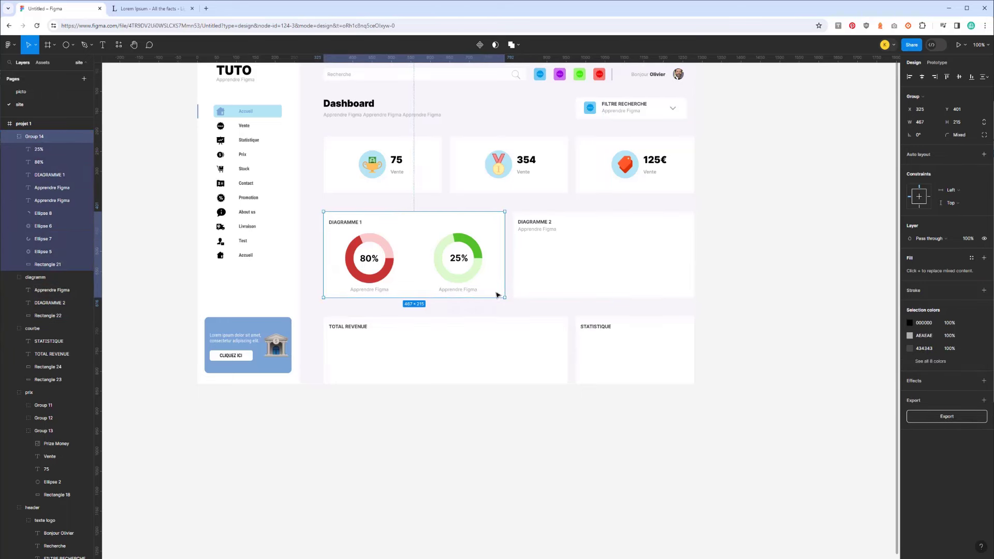
Draw a wavy pen curve rising to the right across the Diagramme 2 card, about 412×101
{"action": "left_click", "coordinate": [84, 45]}
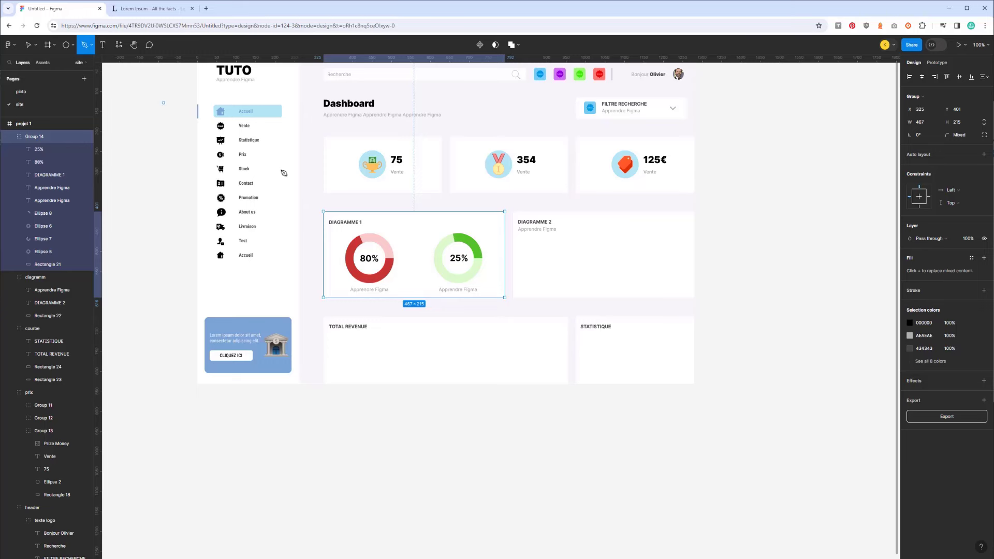
{"action": "left_click", "coordinate": [521, 283]}
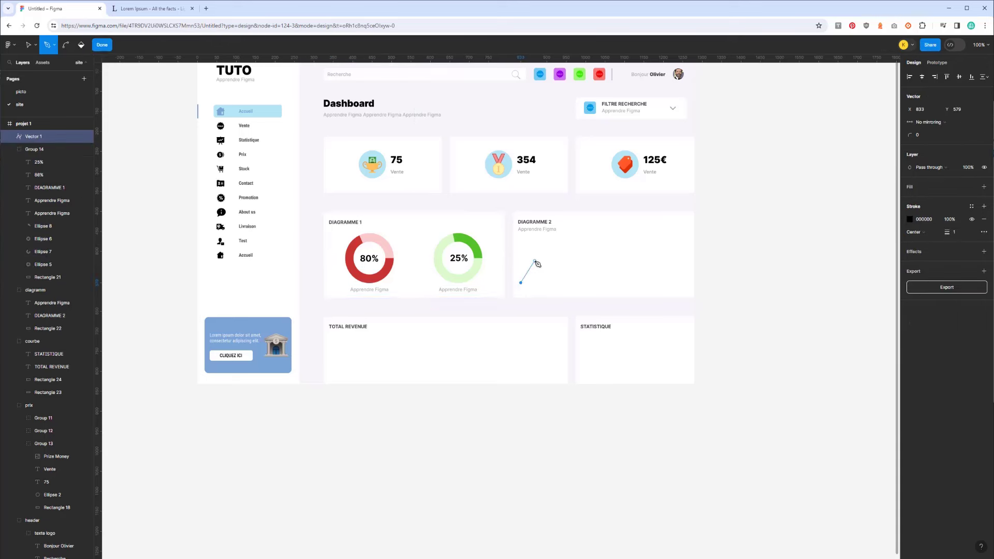
{"action": "mouse_move", "coordinate": [537, 258]}
{"action": "left_mouse_down"}
{"action": "mouse_move", "coordinate": [588, 250]}
{"action": "mouse_move", "coordinate": [614, 282]}
{"action": "left_mouse_up"}
{"action": "left_click", "coordinate": [551, 273]}
{"action": "key", "text": "ctrl+z"}
{"action": "left_click", "coordinate": [597, 278]}
{"action": "mouse_move", "coordinate": [609, 268]}
{"action": "left_mouse_down"}
{"action": "mouse_move", "coordinate": [661, 249]}
{"action": "mouse_move", "coordinate": [677, 275]}
{"action": "left_mouse_up"}
{"action": "left_click", "coordinate": [618, 278]}
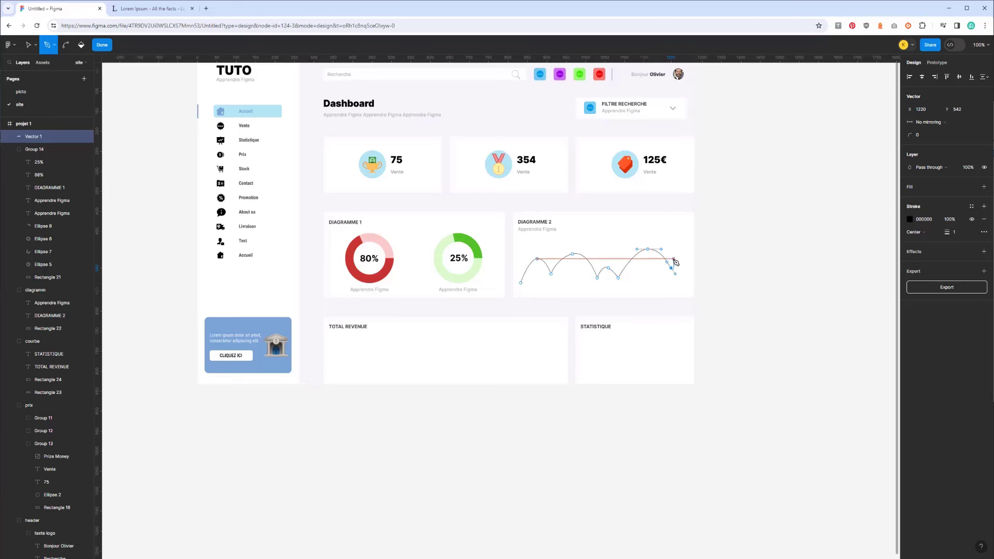
{"action": "key", "text": "ctrl+z"}
{"action": "left_click_drag", "start_coordinate": [680, 242], "coordinate": [697, 244]}
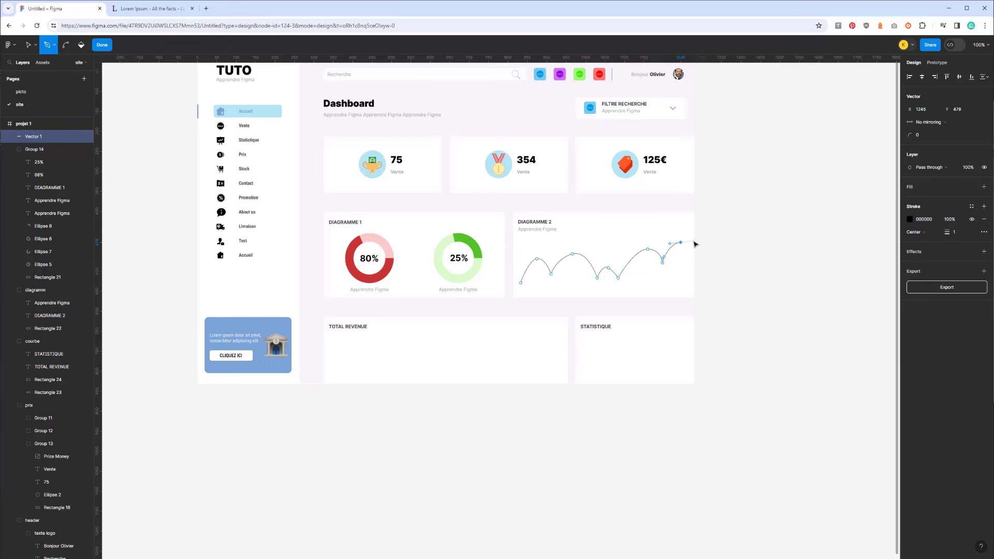
{"action": "key", "text": "Escape"}
{"action": "key", "text": "Escape"}
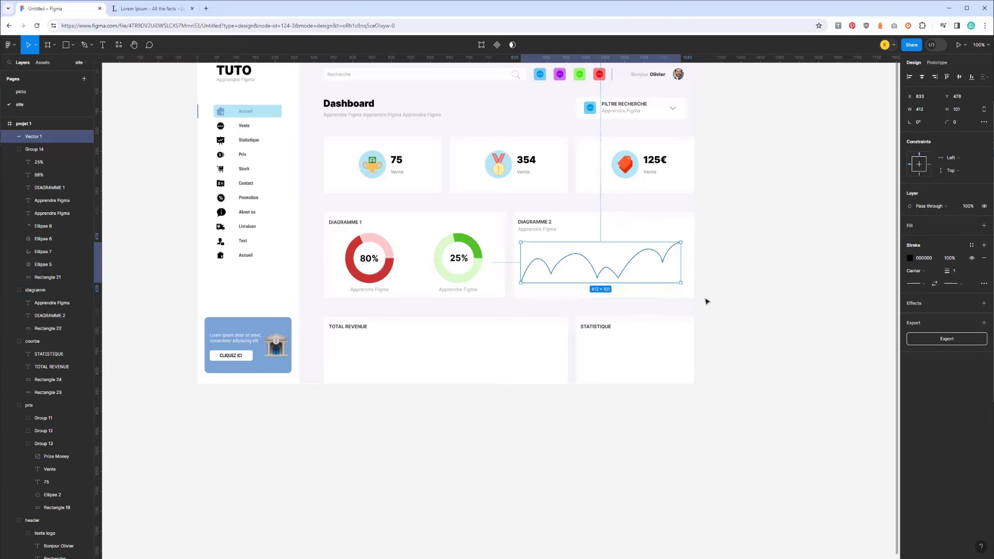
Style the curve's stroke blue 5E97CB, make it thicker, and give both ends rounded caps
{"action": "left_click", "coordinate": [910, 258]}
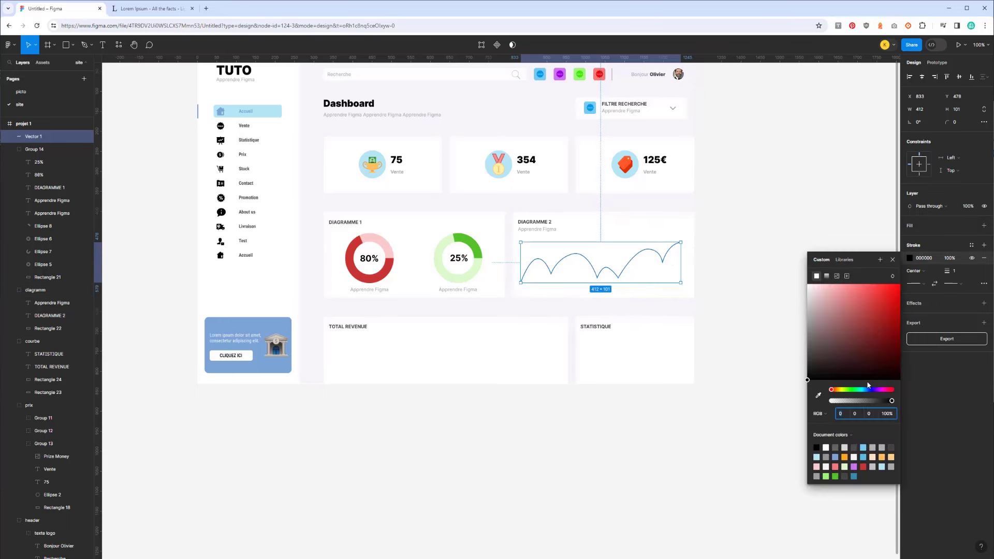
{"action": "left_click_drag", "start_coordinate": [867, 390], "coordinate": [862, 389]}
{"action": "mouse_move", "coordinate": [841, 301]}
{"action": "left_mouse_down"}
{"action": "mouse_move", "coordinate": [850, 286]}
{"action": "mouse_move", "coordinate": [834, 291]}
{"action": "mouse_move", "coordinate": [868, 310]}
{"action": "mouse_move", "coordinate": [859, 305]}
{"action": "left_mouse_up"}
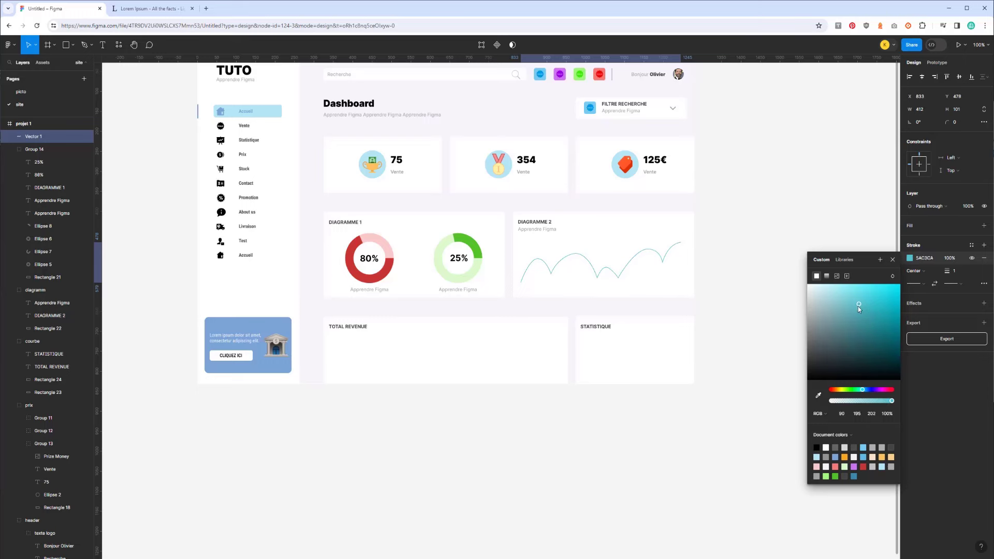
{"action": "left_click_drag", "start_coordinate": [863, 392], "coordinate": [866, 389]}
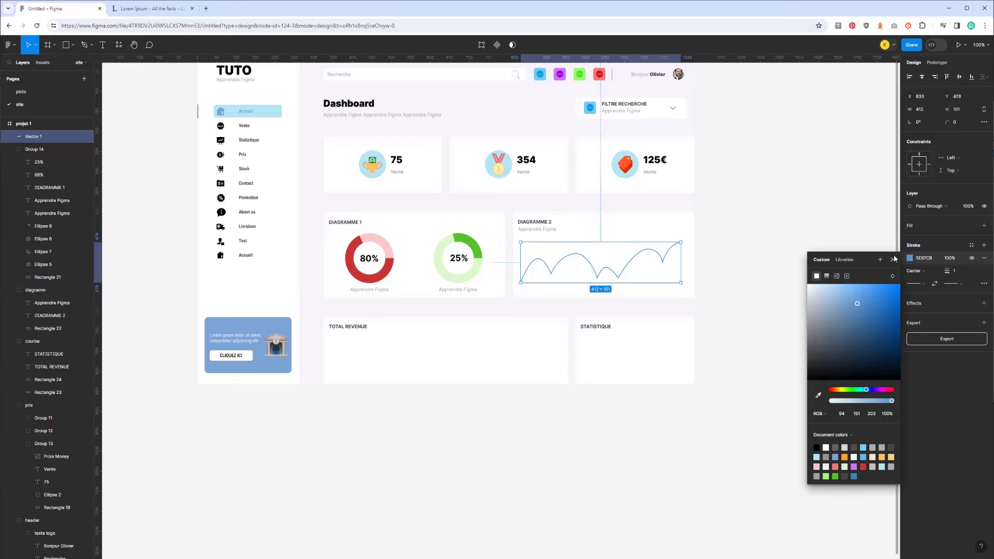
{"action": "left_click_drag", "start_coordinate": [949, 271], "coordinate": [951, 271]}
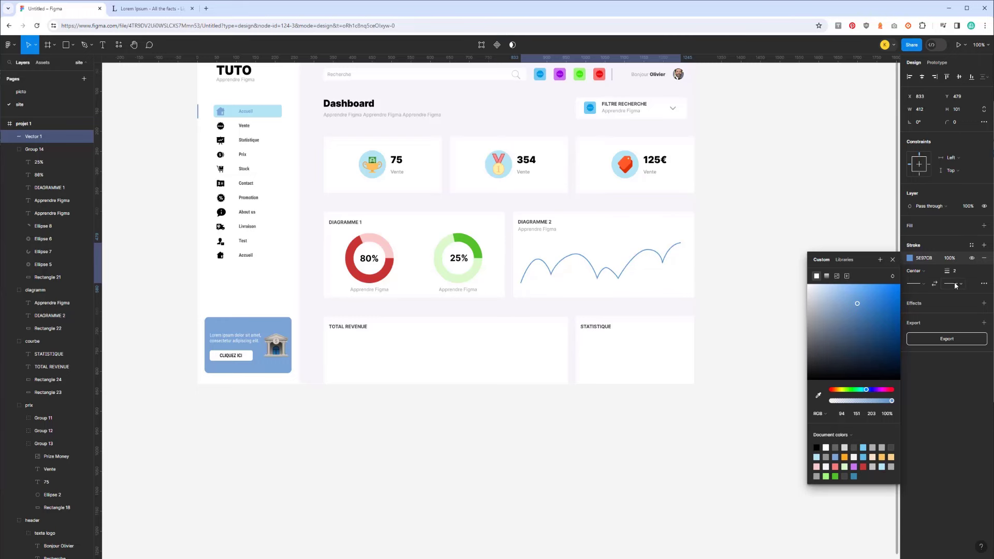
{"action": "left_click", "coordinate": [955, 286]}
{"action": "left_click", "coordinate": [927, 348]}
{"action": "left_click", "coordinate": [914, 284]}
{"action": "left_click", "coordinate": [928, 350]}
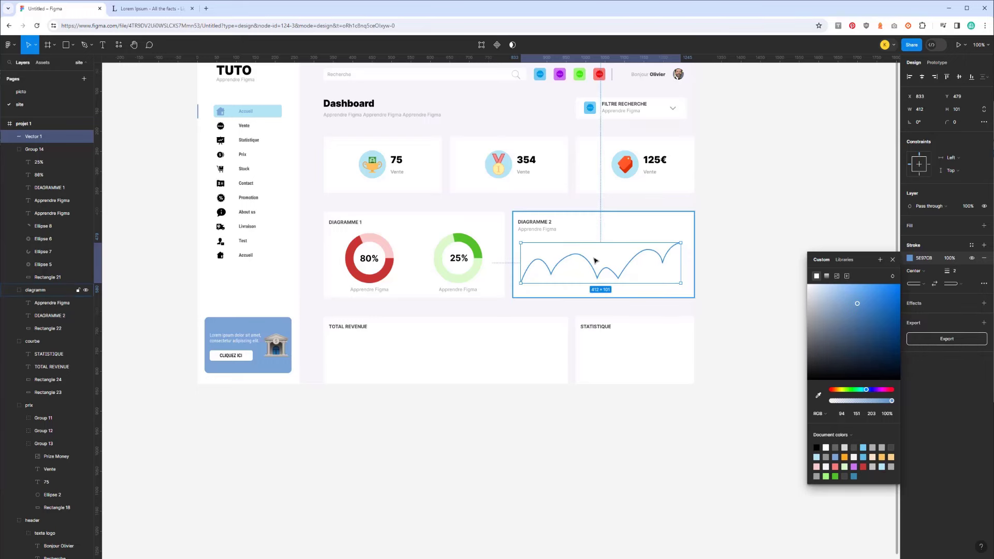
Duplicate the curve as Vector 2 and turn Vector 1 into a grey-filled shape without stroke
{"action": "key", "text": "ctrl+c"}
{"action": "key", "text": "ctrl+v"}
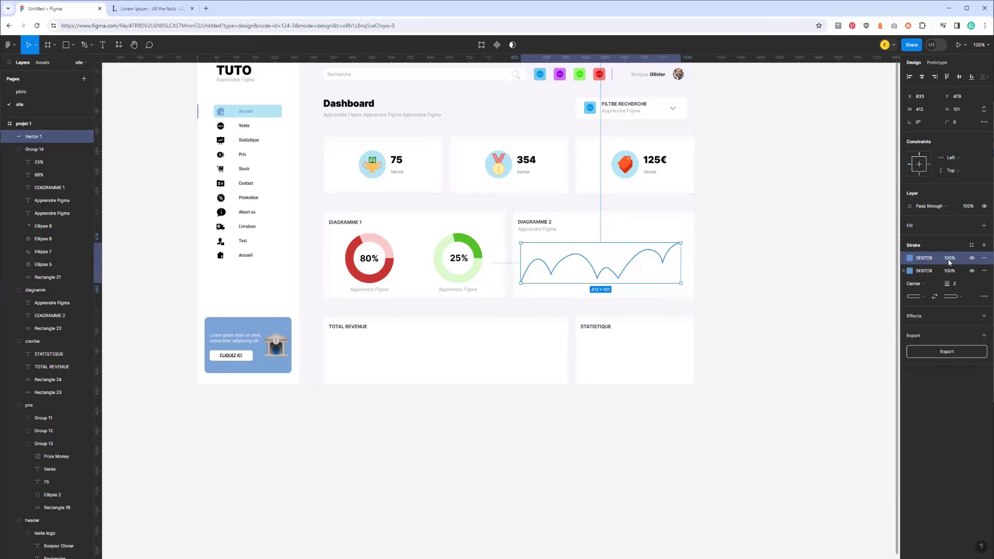
{"action": "mouse_move", "coordinate": [33, 137]}
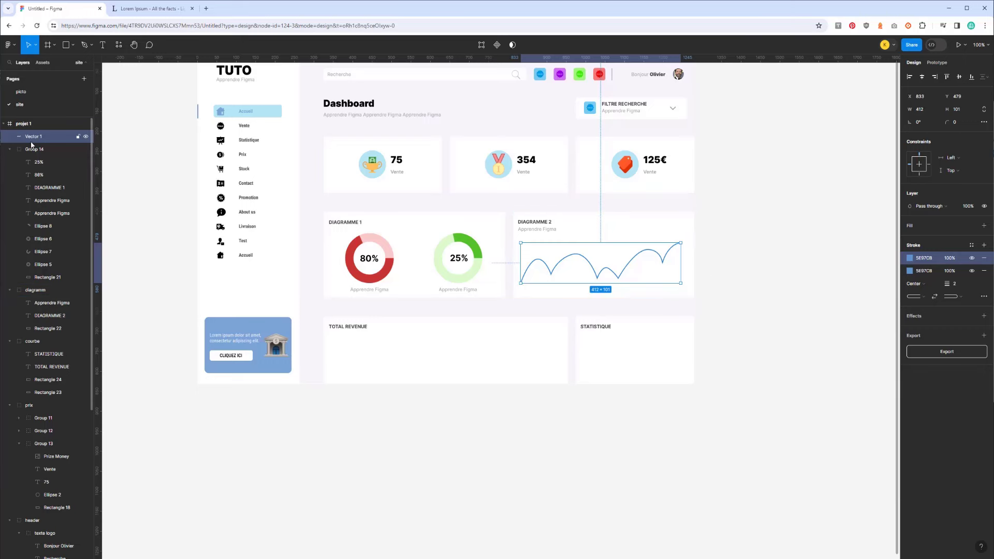
{"action": "key", "text": "ctrl+z"}
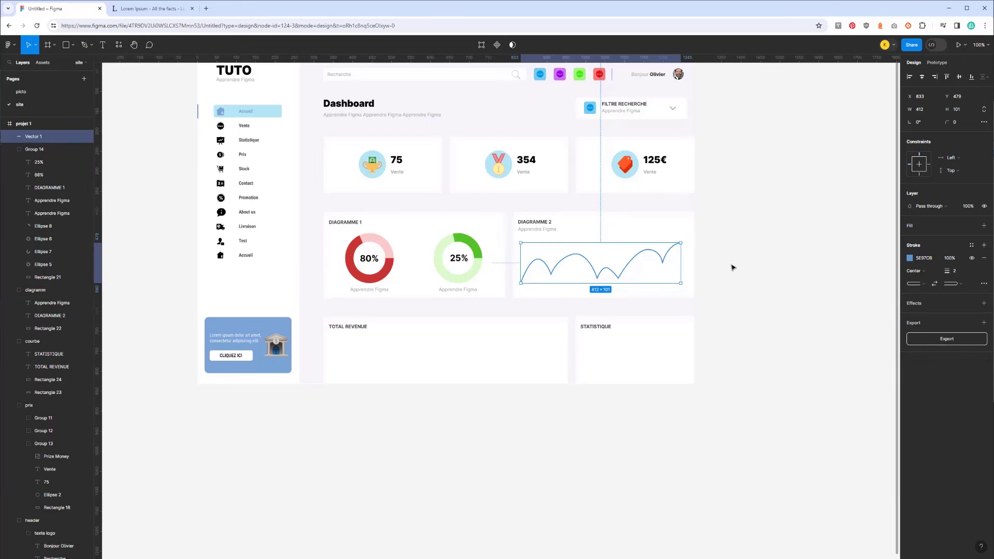
{"action": "key", "text": "Escape"}
{"action": "left_click", "coordinate": [50, 136]}
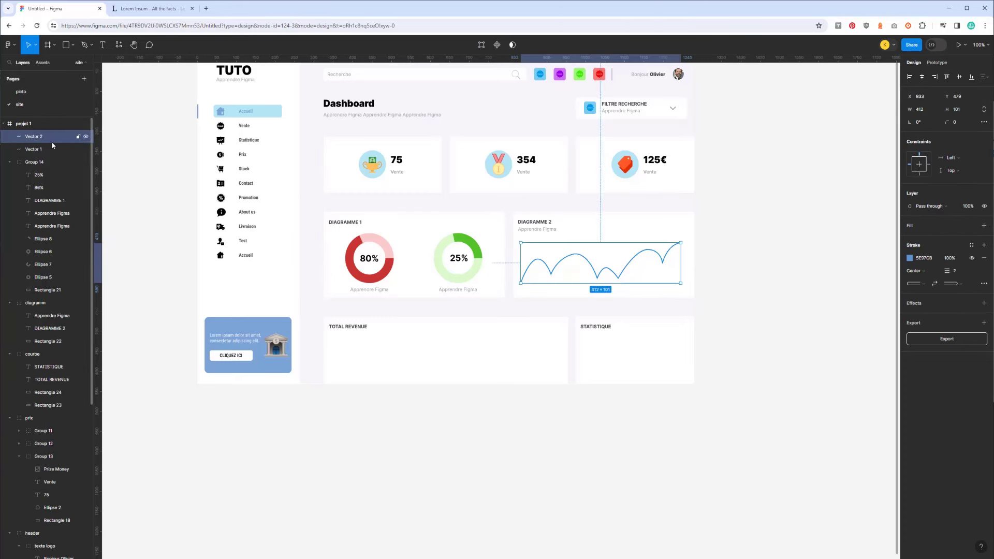
{"action": "key", "text": "ctrl+d"}
{"action": "left_click", "coordinate": [984, 257]}
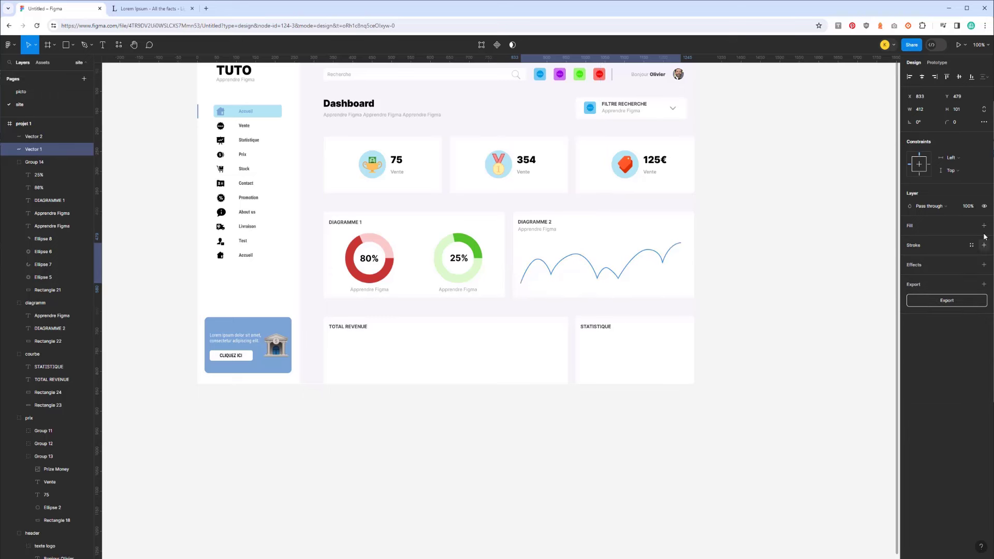
{"action": "left_click", "coordinate": [984, 226]}
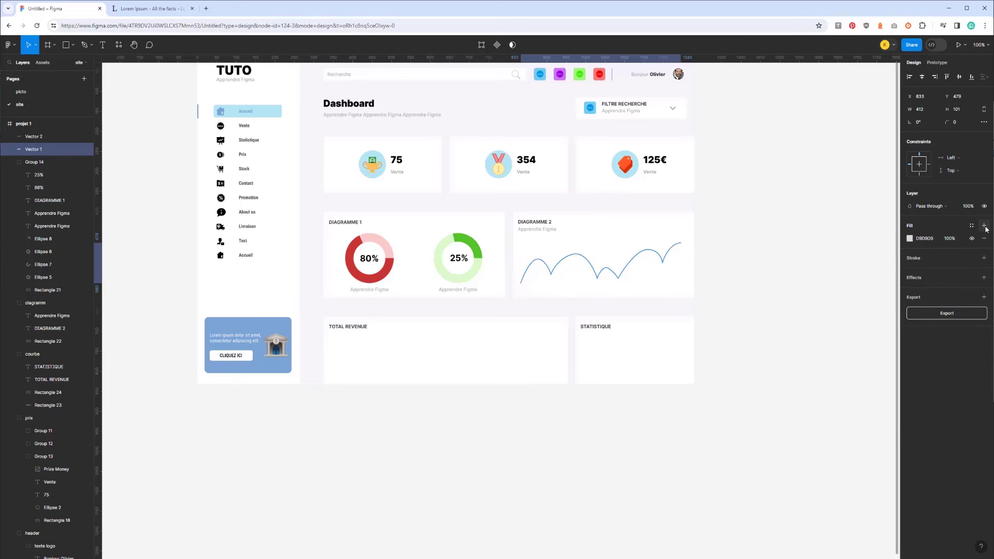
Reselect the Vector 2 curve layer in the Layers panel
{"action": "left_click", "coordinate": [622, 274]}
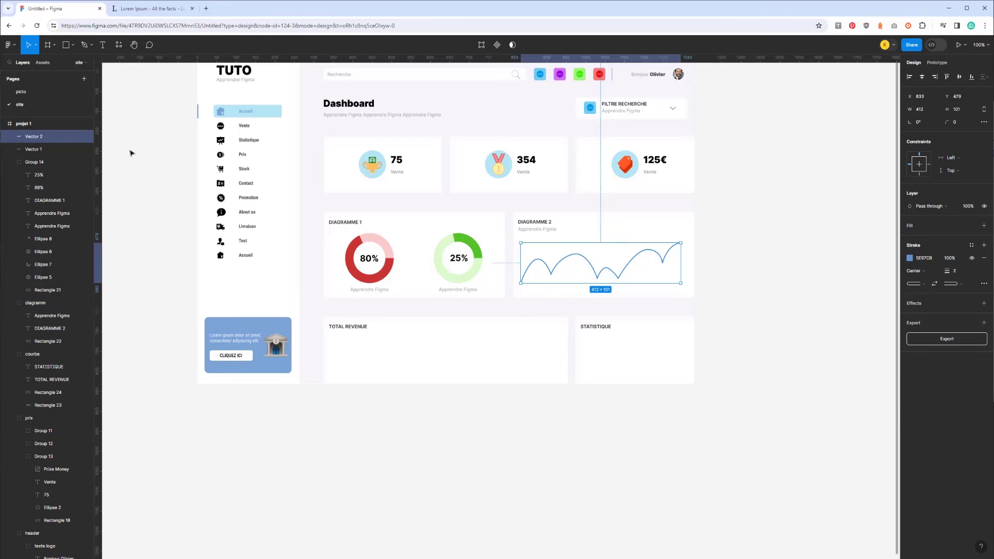
{"action": "left_click", "coordinate": [34, 149]}
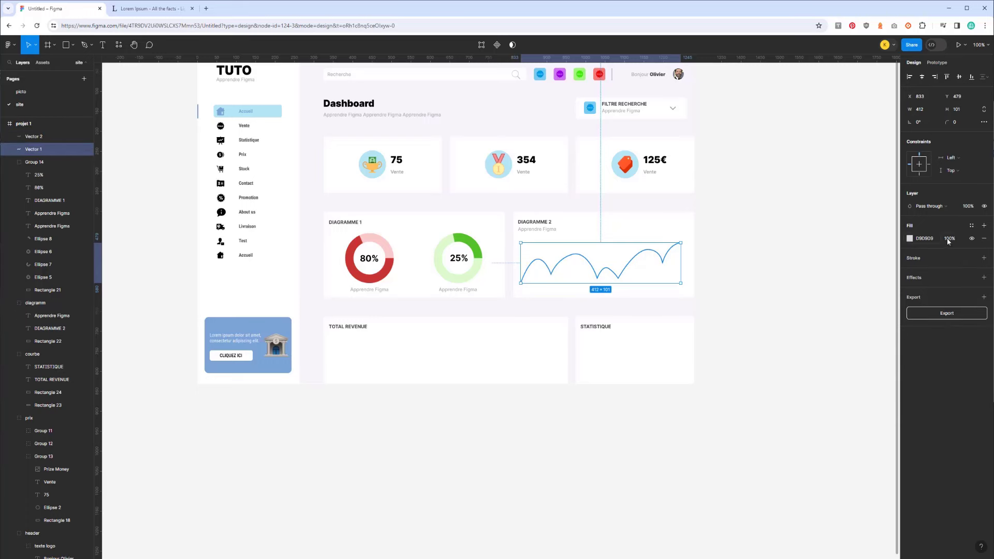
{"action": "left_click", "coordinate": [625, 294]}
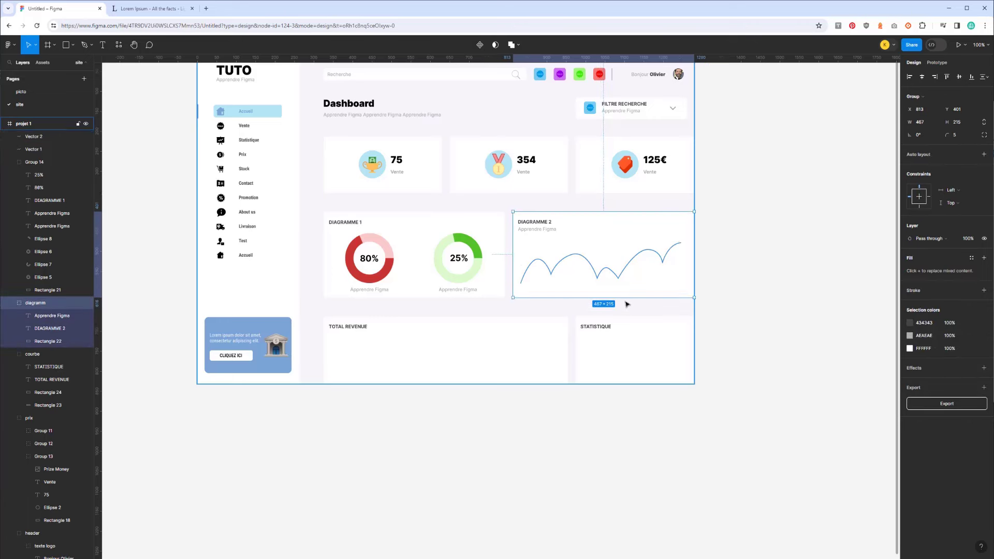
{"action": "left_click", "coordinate": [676, 251]}
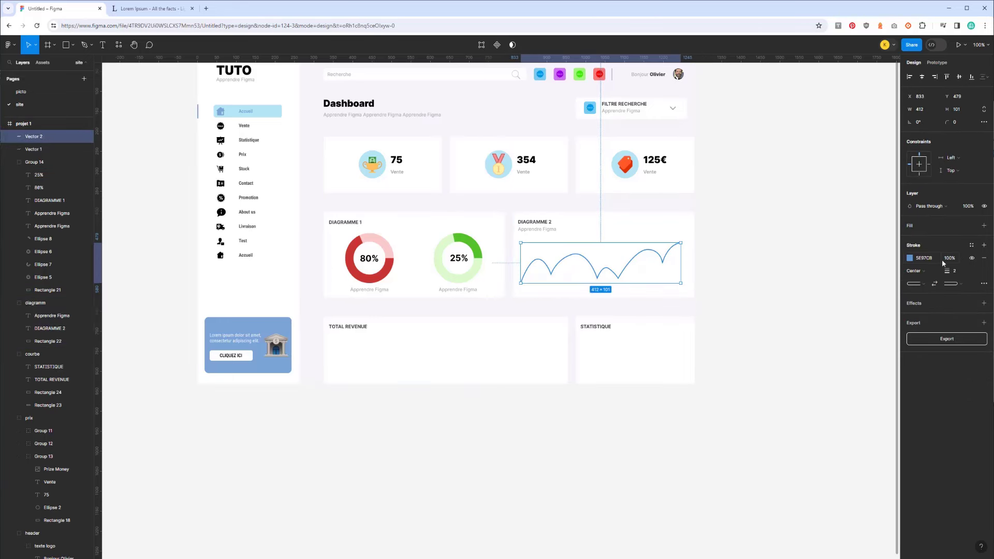
{"action": "left_click", "coordinate": [85, 44]}
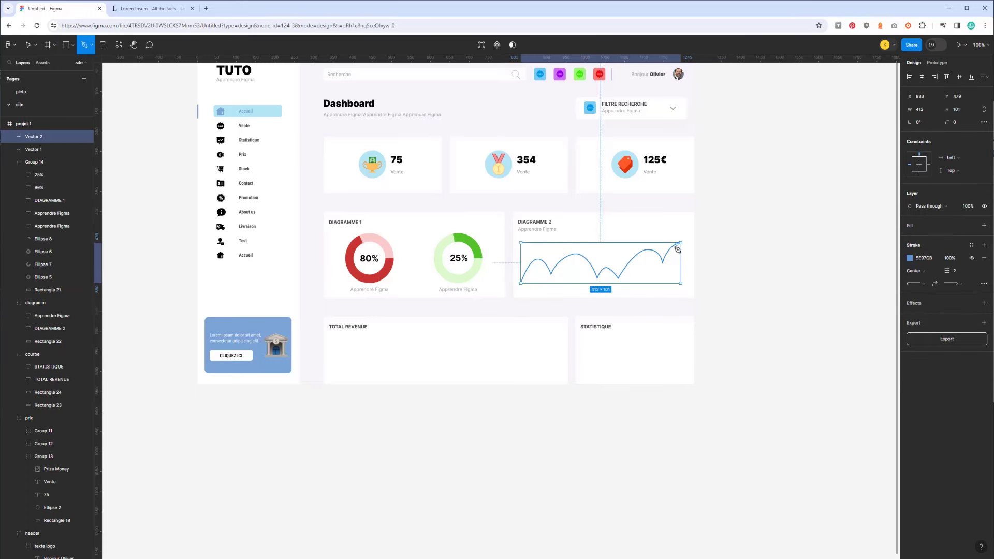
{"action": "double_click", "coordinate": [32, 137]}
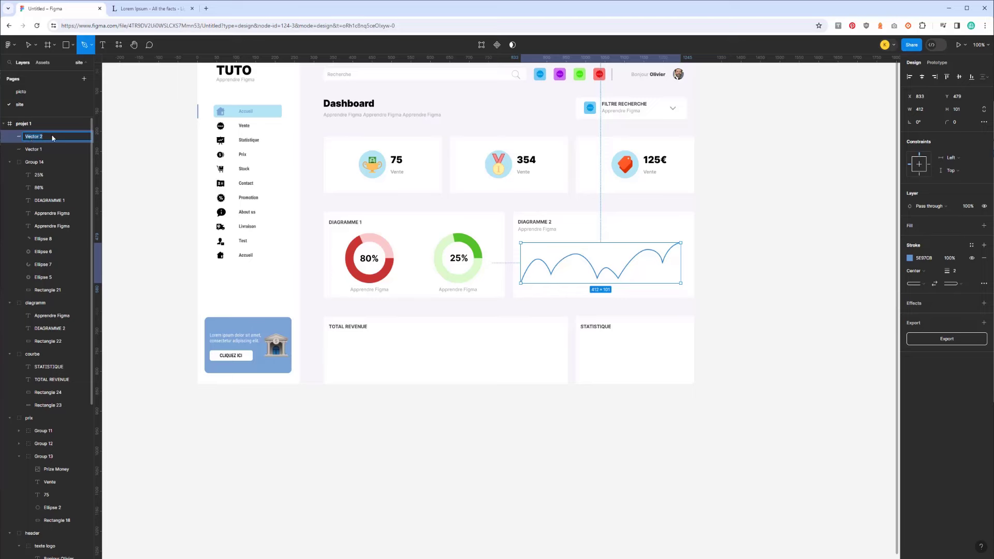
Zoom to the Vector 2 curve and enter its point-editing mode
{"action": "key", "text": "Return"}
{"action": "key", "text": "shift+2"}
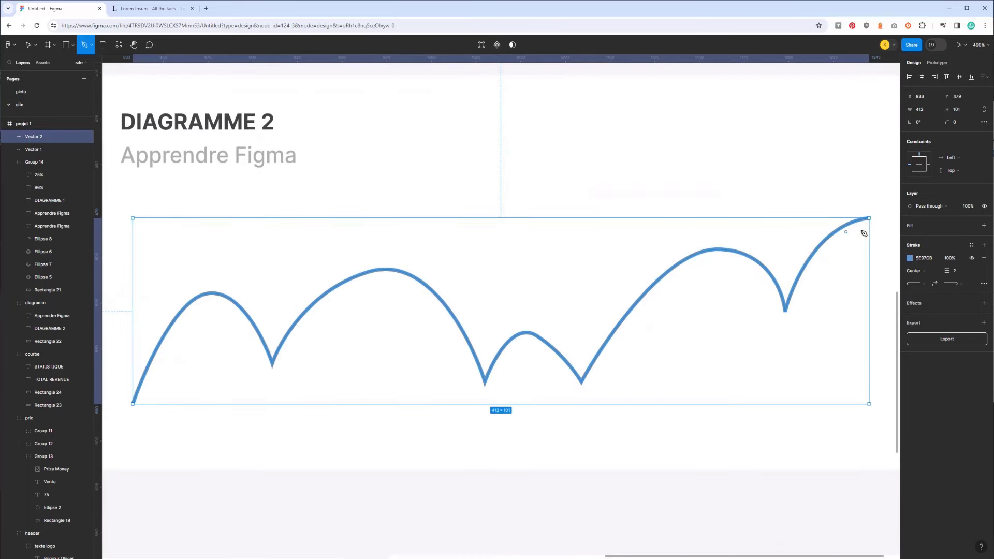
{"action": "left_click", "coordinate": [35, 45]}
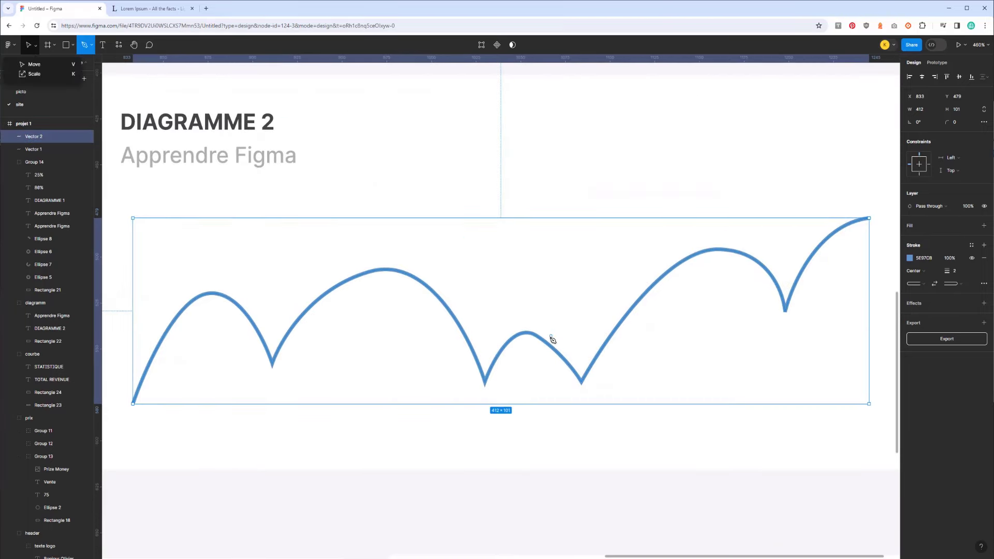
{"action": "left_click", "coordinate": [31, 45]}
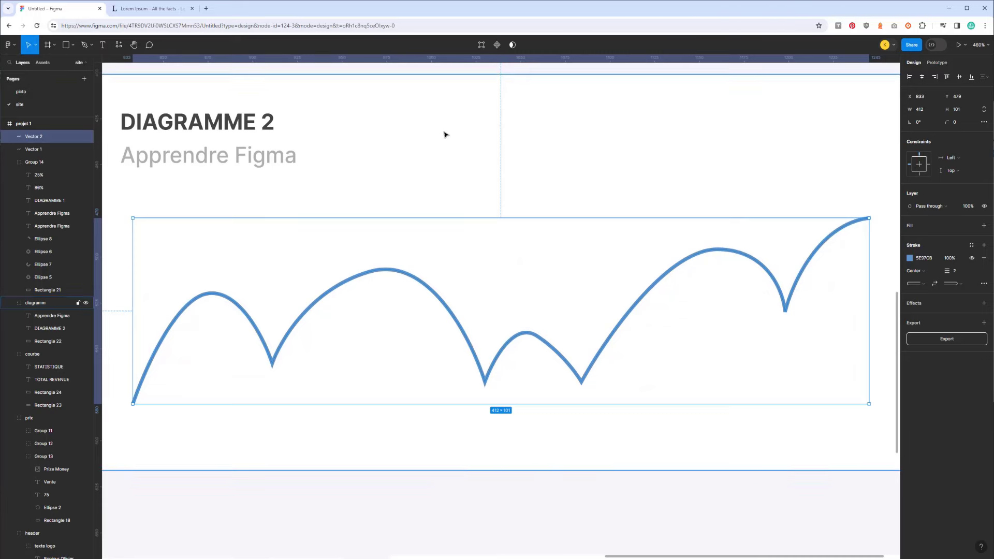
{"action": "left_click", "coordinate": [445, 133]}
{"action": "left_click", "coordinate": [558, 353]}
{"action": "double_click", "coordinate": [554, 354]}
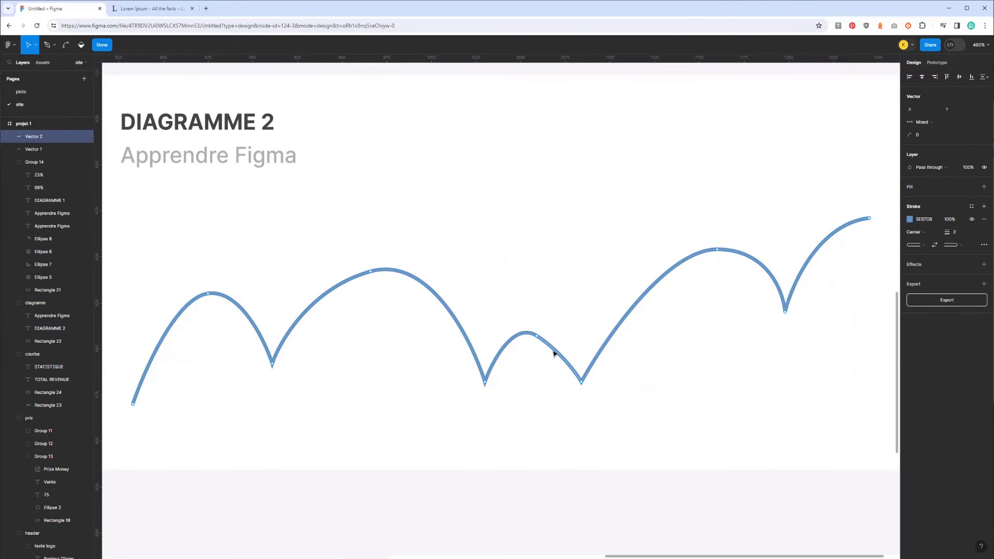
Close the path down to the card's bottom edge, then move Vector 1 above Vector 2
{"action": "left_click", "coordinate": [870, 218]}
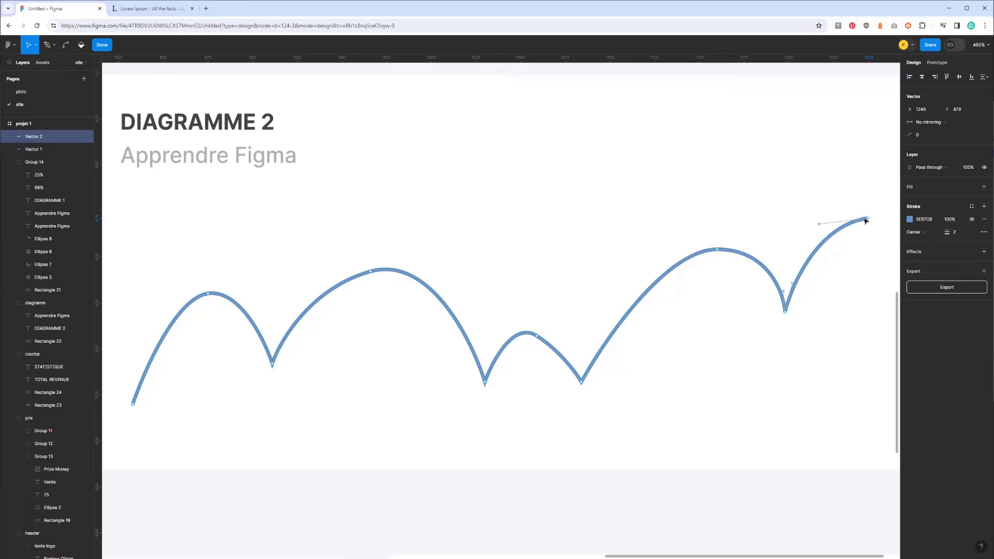
{"action": "left_click", "coordinate": [47, 45]}
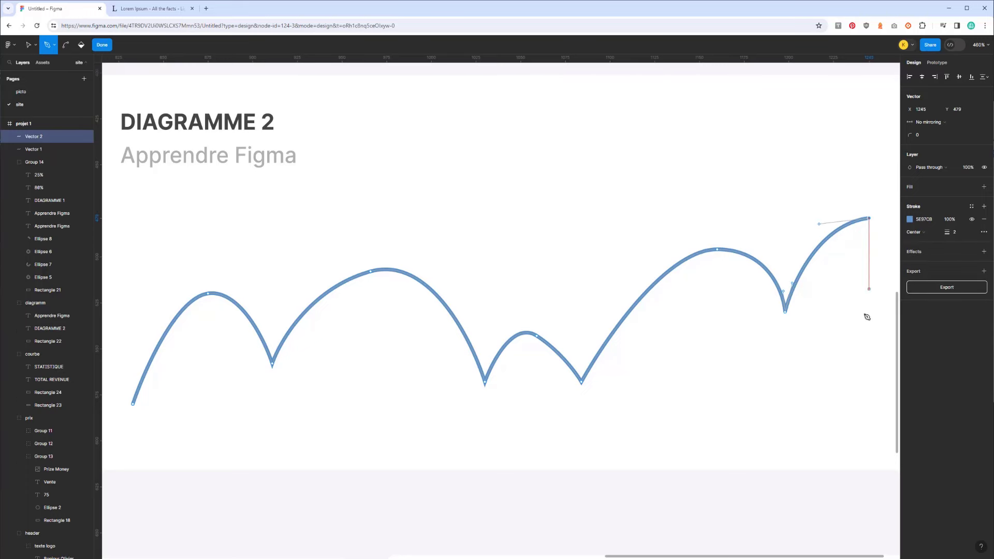
{"action": "left_click", "coordinate": [869, 451]}
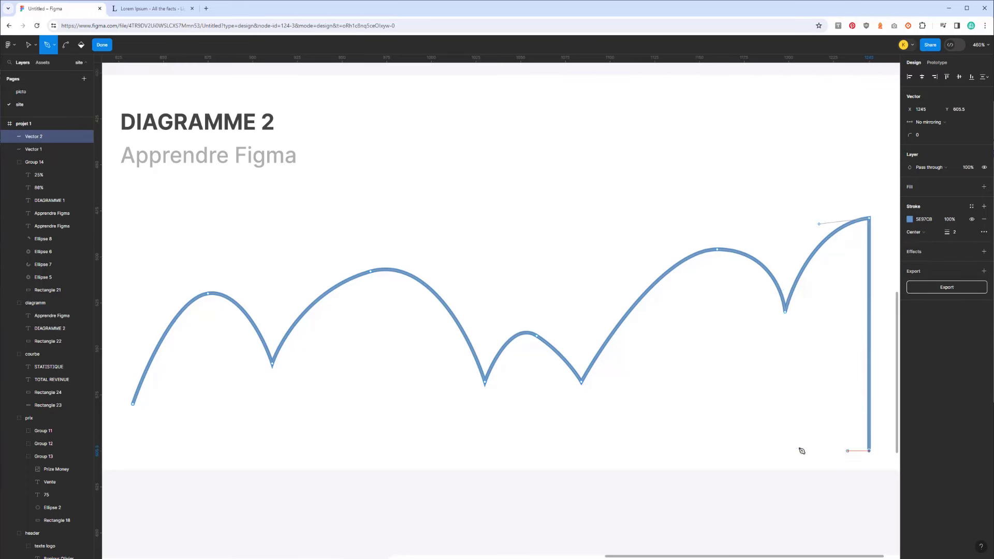
{"action": "left_click", "coordinate": [133, 450]}
{"action": "left_click", "coordinate": [133, 403]}
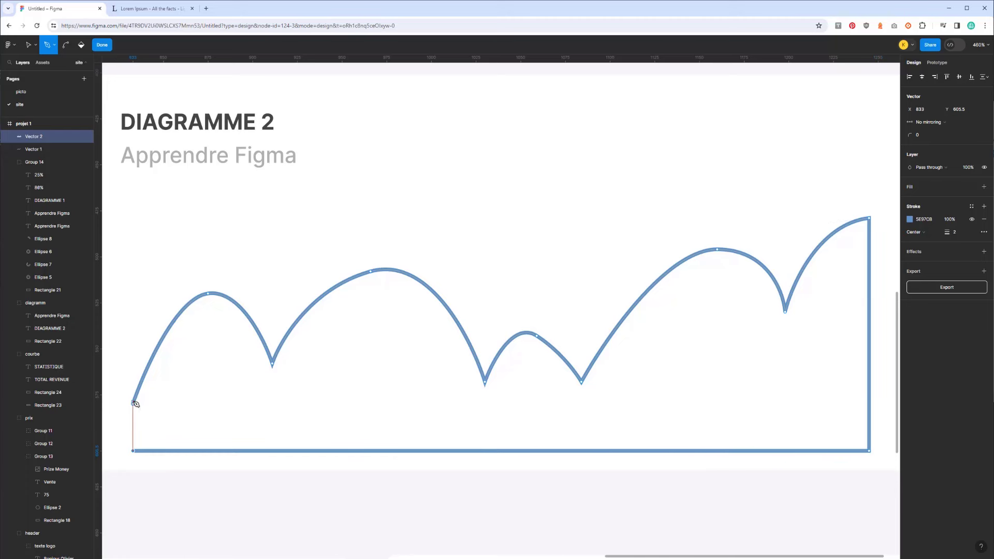
{"action": "key", "text": "Escape"}
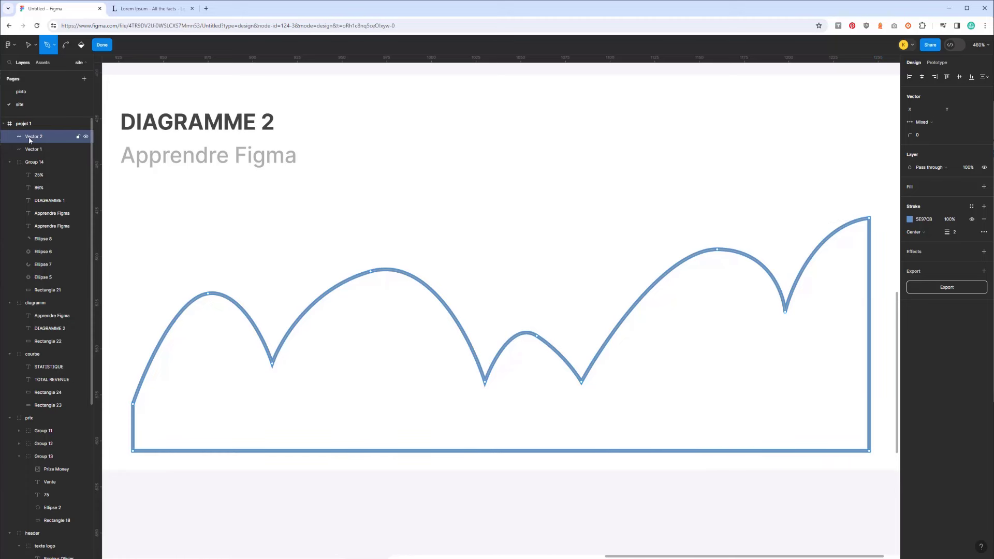
{"action": "left_click_drag", "start_coordinate": [28, 150], "coordinate": [29, 132]}
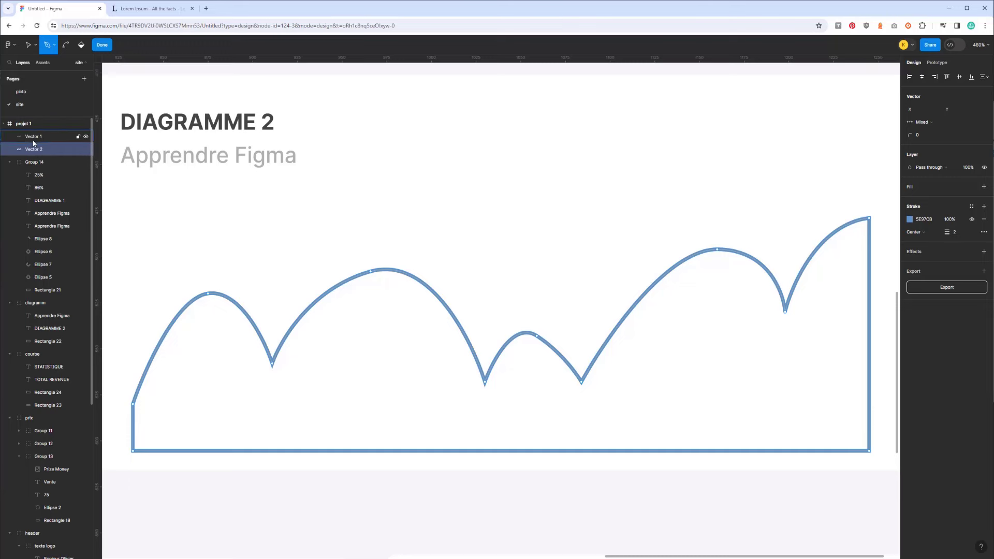
{"action": "left_click", "coordinate": [101, 46]}
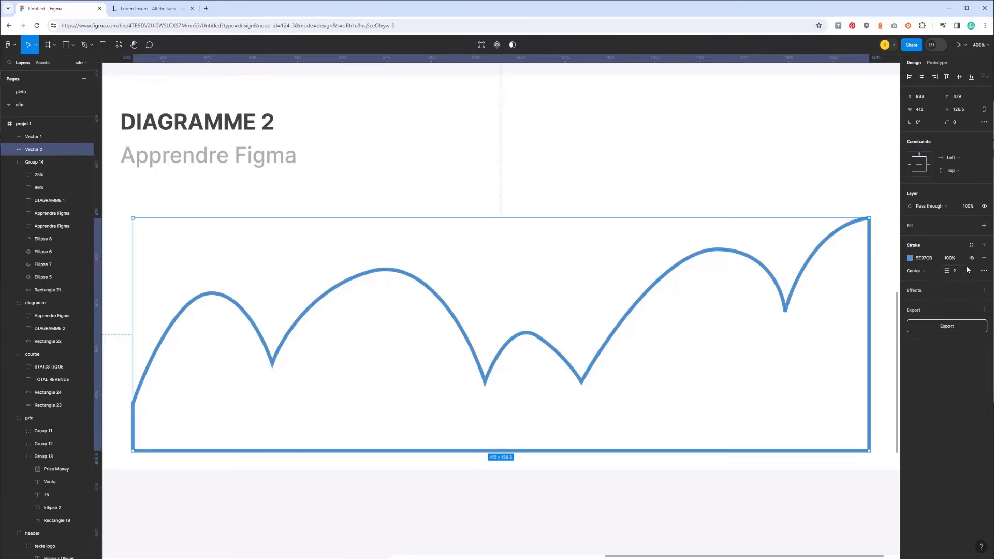
Replace Vector 2's stroke with a grey D9D9D9 fill
{"action": "left_click", "coordinate": [984, 259]}
{"action": "left_click", "coordinate": [984, 225]}
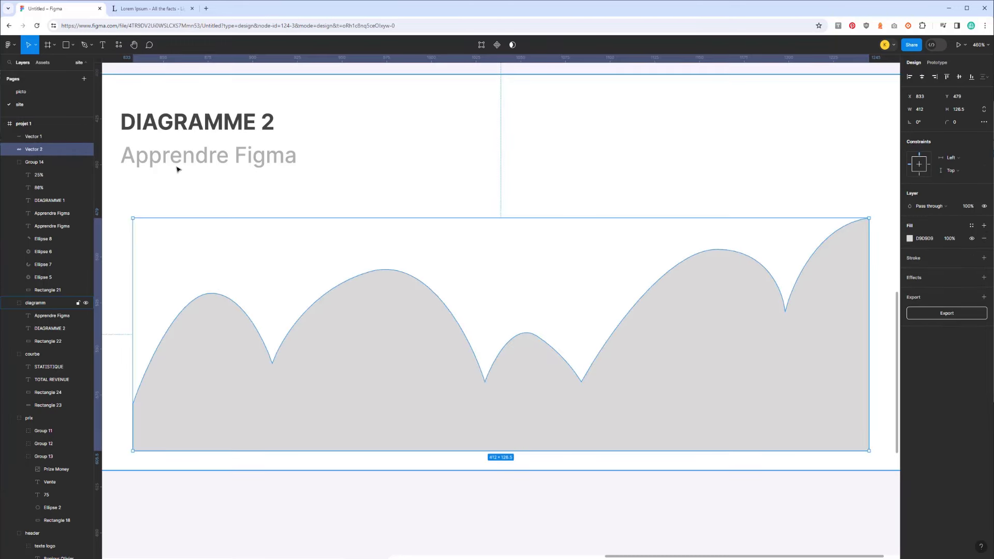
{"action": "left_click", "coordinate": [29, 137]}
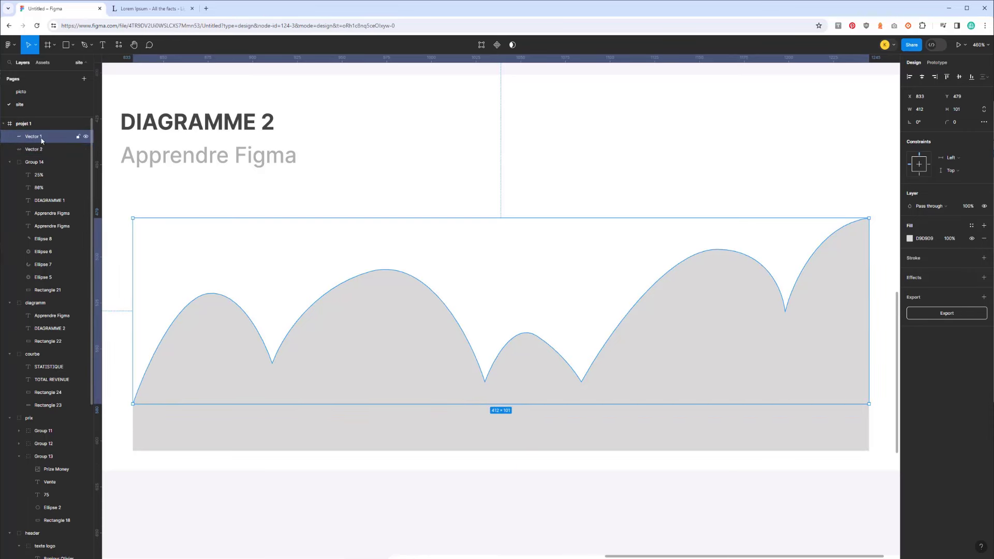
Give Vector 1 no fill and a thicker 2 px light-blue stroke
{"action": "left_click", "coordinate": [984, 239]}
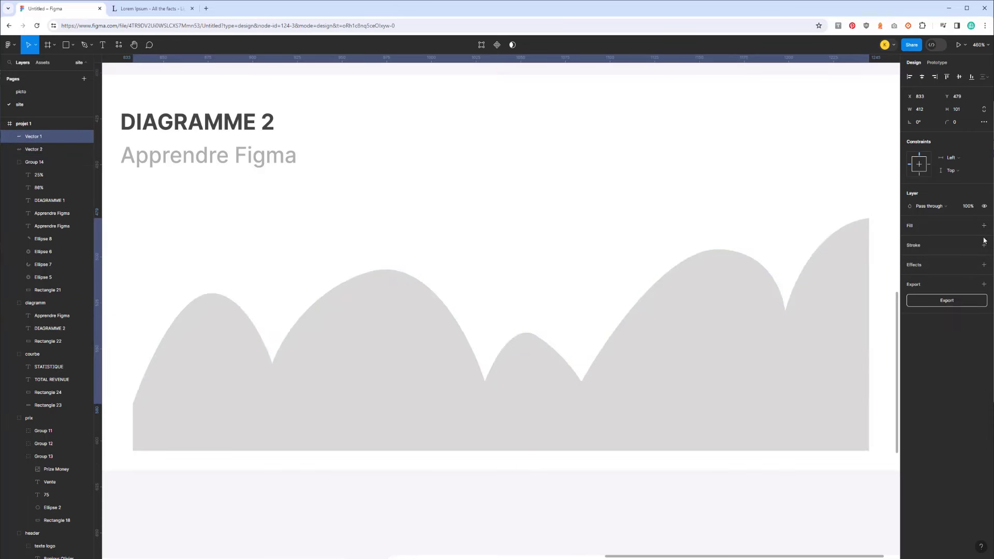
{"action": "left_click", "coordinate": [984, 245]}
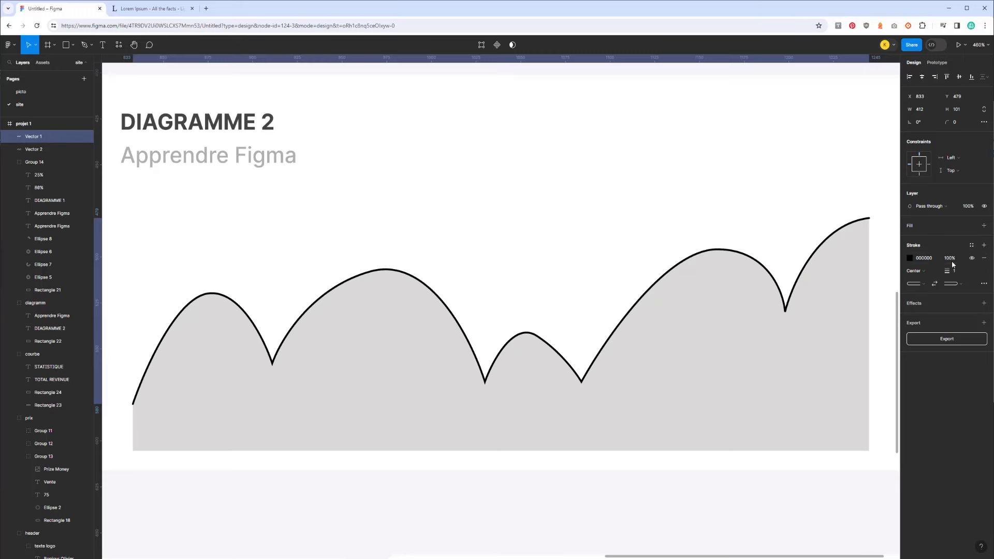
{"action": "left_click", "coordinate": [956, 271]}
{"action": "key", "text": "Up"}
{"action": "key", "text": "Up"}
{"action": "key", "text": "Up"}
{"action": "key", "text": "Up"}
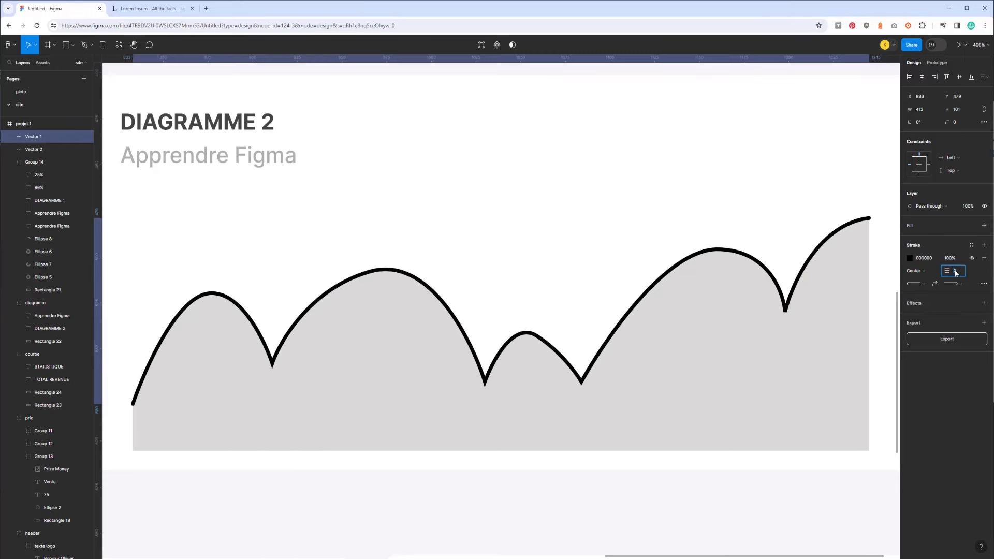
{"action": "left_click", "coordinate": [922, 259]}
{"action": "left_click", "coordinate": [910, 259]}
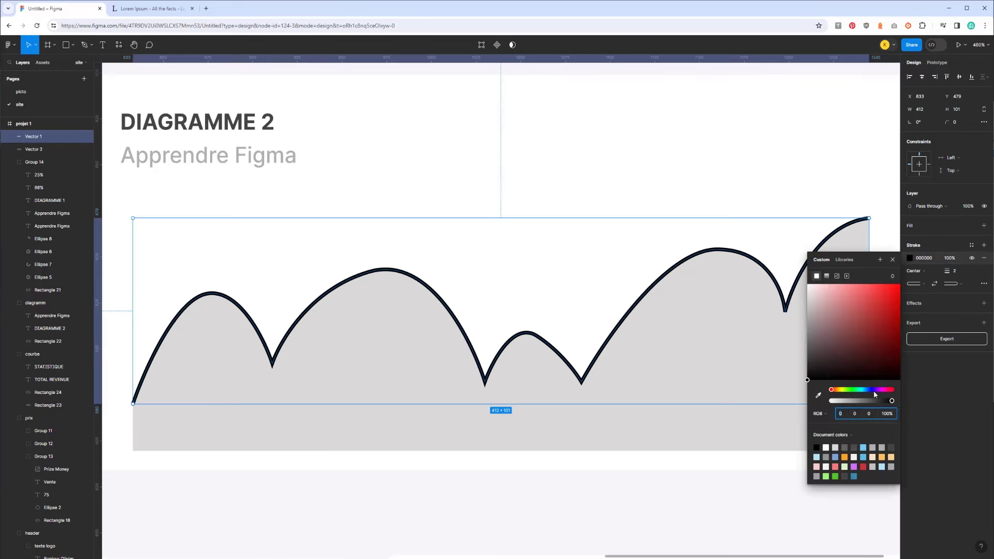
{"action": "left_click", "coordinate": [869, 389]}
{"action": "left_click_drag", "start_coordinate": [865, 349], "coordinate": [849, 293]}
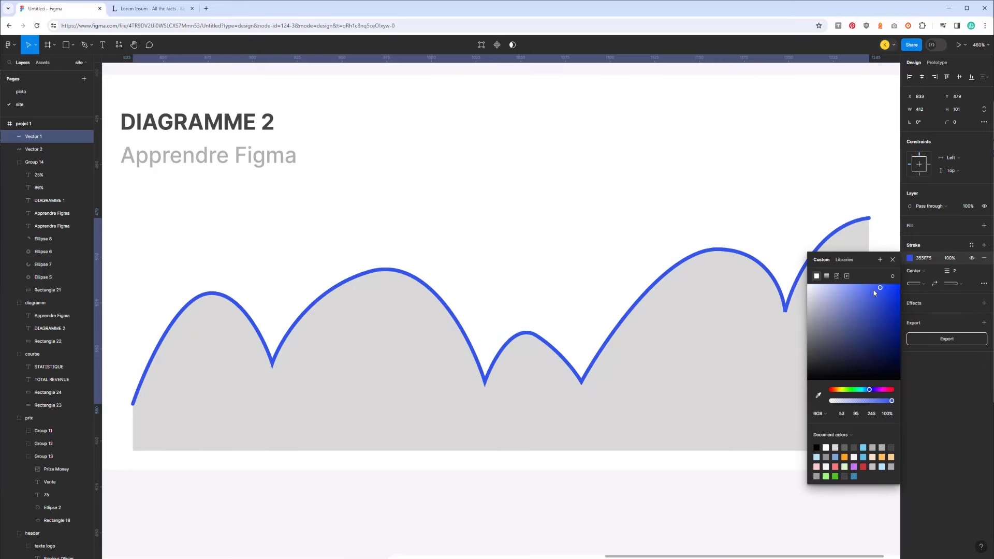
{"action": "left_click", "coordinate": [868, 389]}
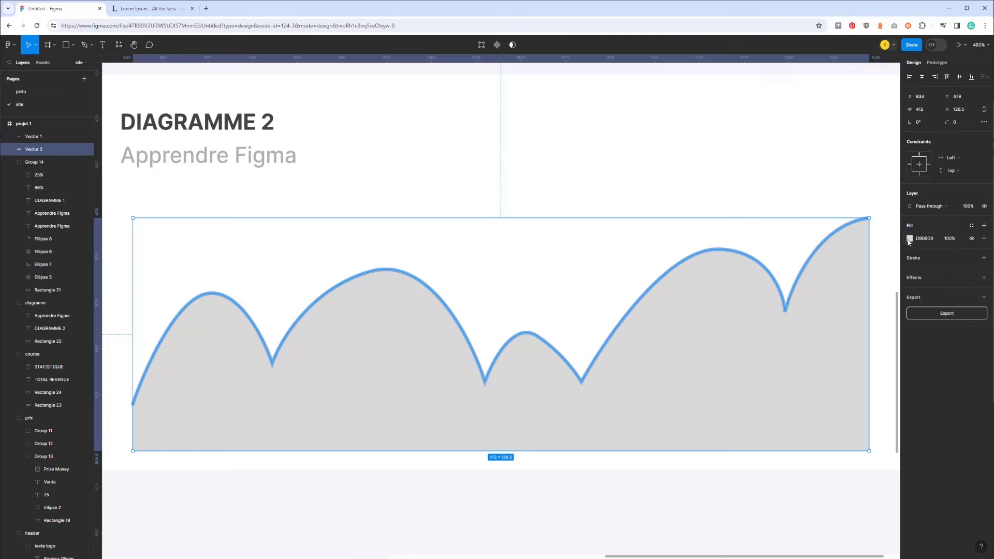
{"action": "left_click", "coordinate": [910, 239]}
Make Vector 2's fill a vertical linear gradient from light blue fading to transparent
{"action": "left_click", "coordinate": [827, 257]}
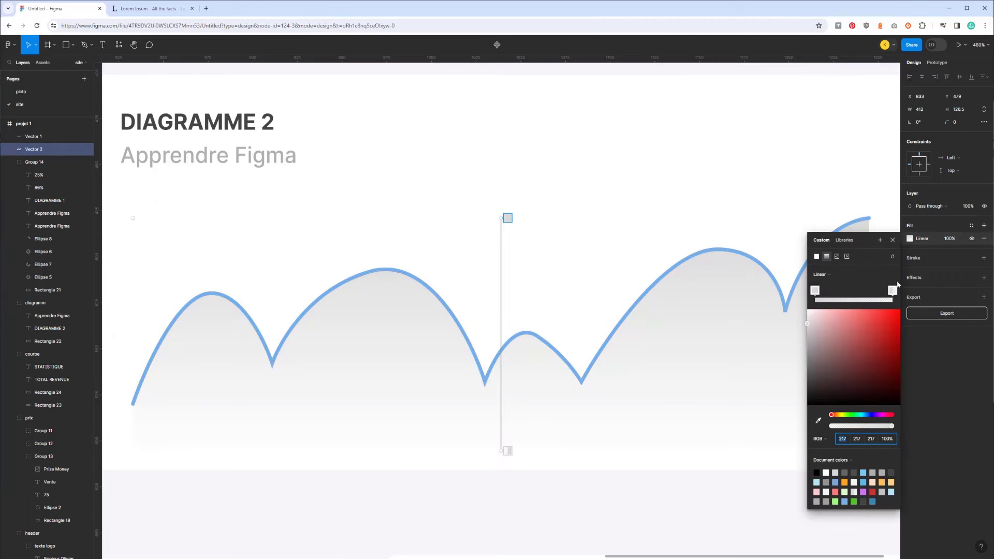
{"action": "left_click", "coordinate": [816, 291]}
{"action": "left_click", "coordinate": [868, 415]}
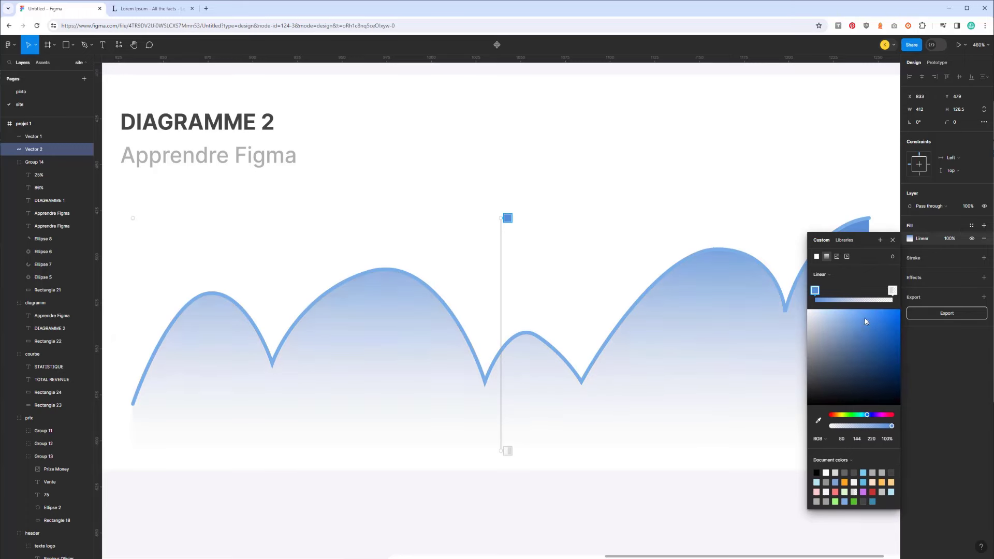
{"action": "left_click_drag", "start_coordinate": [865, 320], "coordinate": [844, 327]}
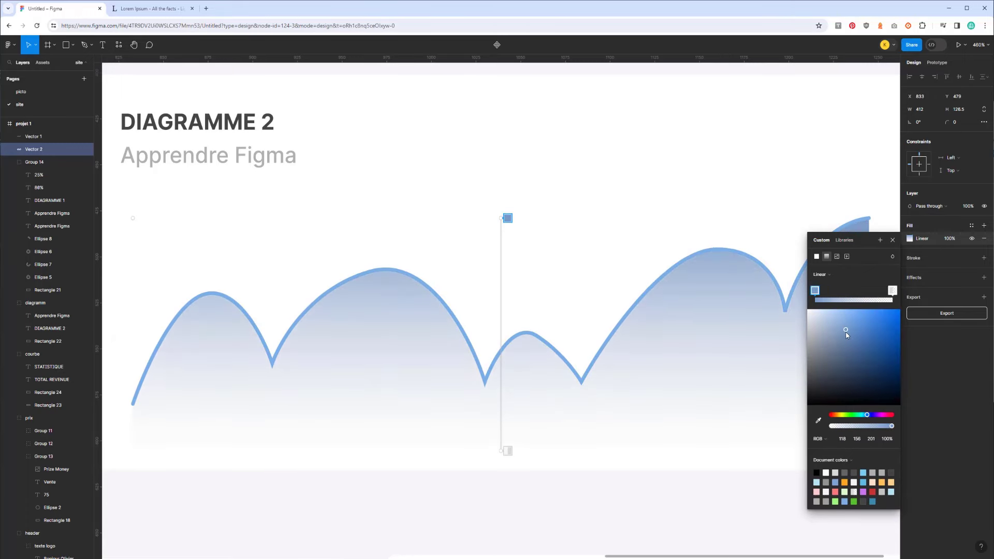
{"action": "left_click", "coordinate": [893, 291]}
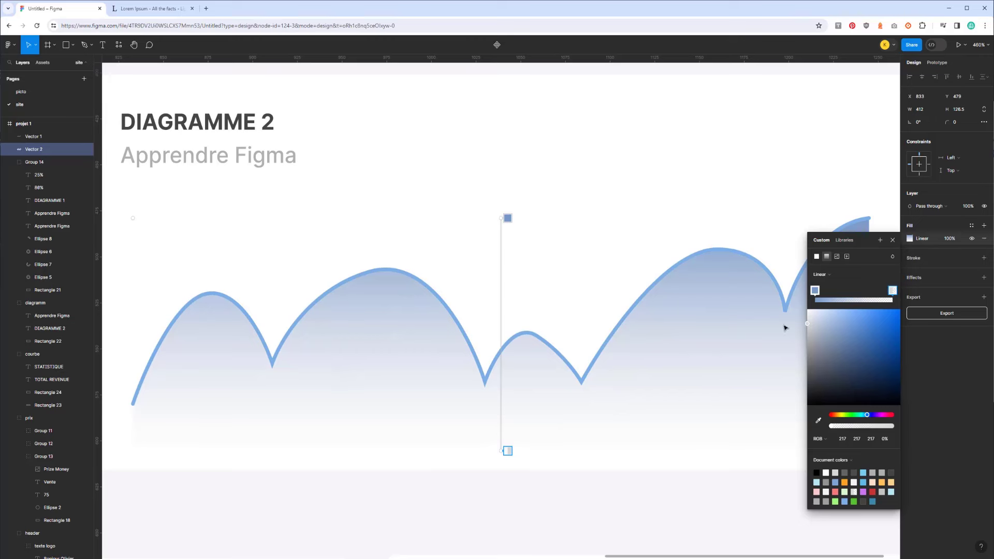
{"action": "left_click_drag", "start_coordinate": [811, 316], "coordinate": [862, 309]}
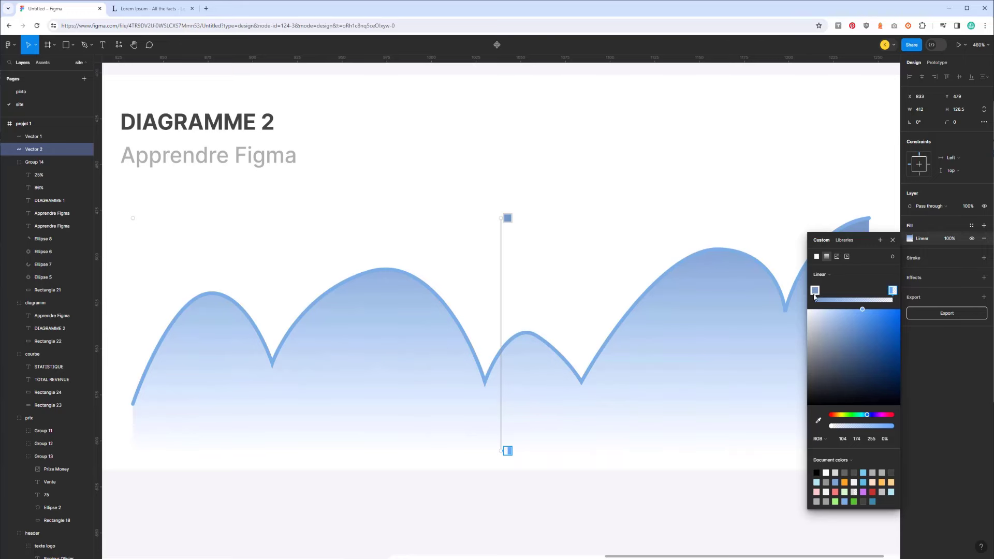
{"action": "mouse_move", "coordinate": [507, 218]}
{"action": "left_mouse_down"}
{"action": "mouse_move", "coordinate": [516, 335]}
{"action": "mouse_move", "coordinate": [502, 113]}
{"action": "left_mouse_up"}
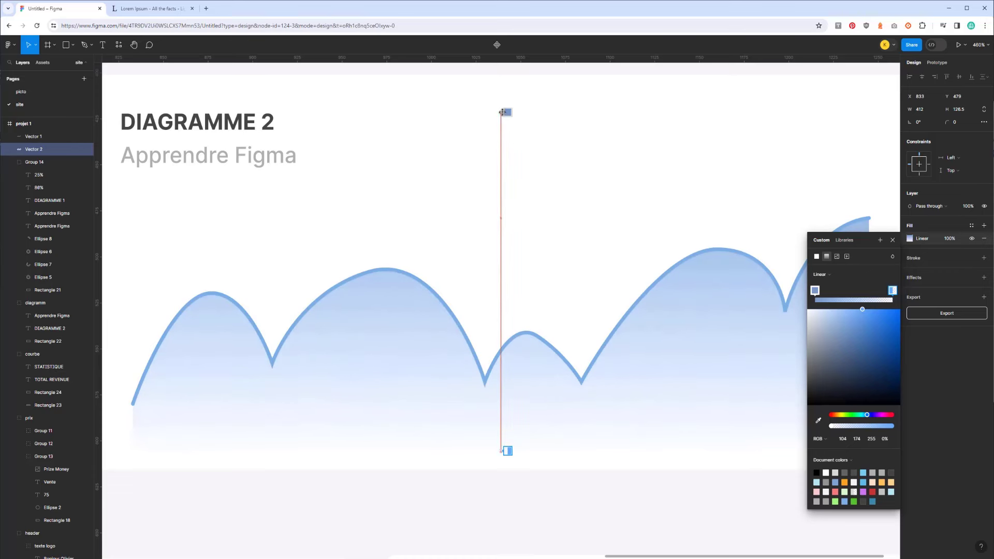
{"action": "left_click_drag", "start_coordinate": [502, 112], "coordinate": [506, 107]}
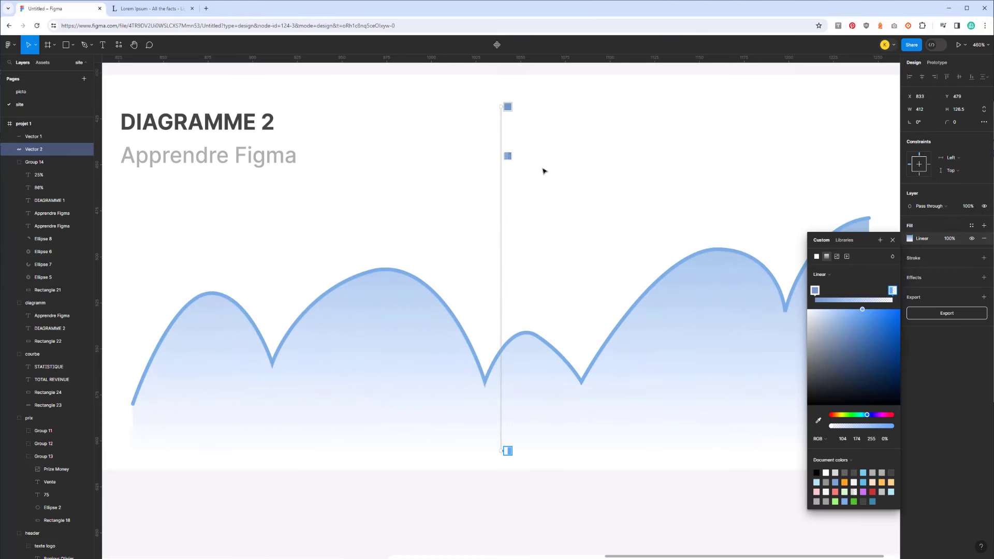
{"action": "left_click_drag", "start_coordinate": [861, 310], "coordinate": [834, 310]}
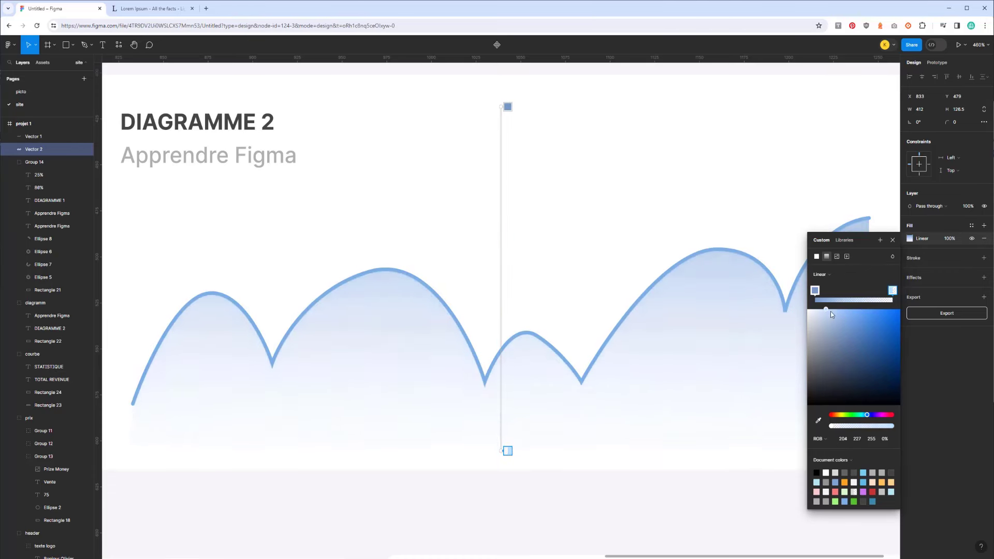
{"action": "key", "text": "shift+0"}
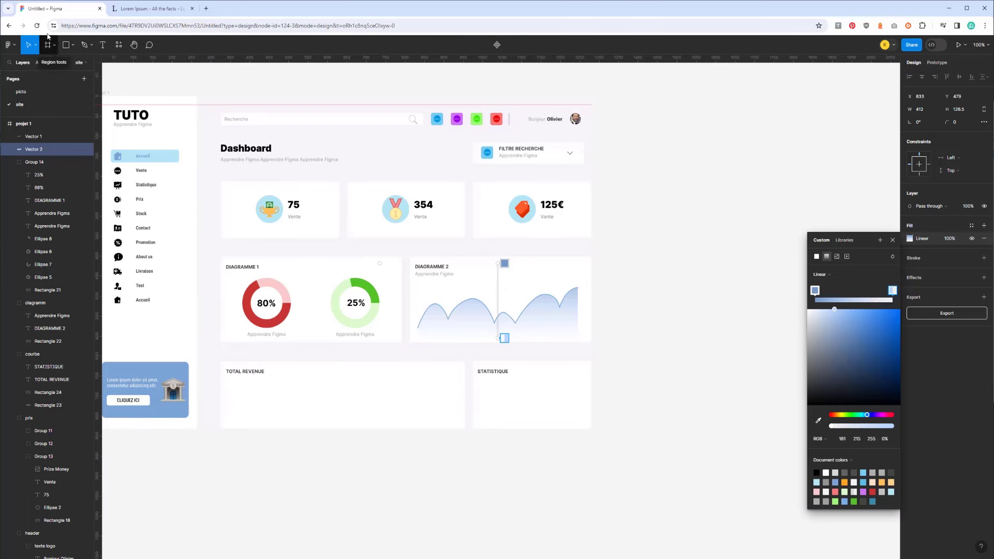
Draw a 14×14 circle on the curve filled with blue 59BFEB
{"action": "left_click", "coordinate": [66, 45]}
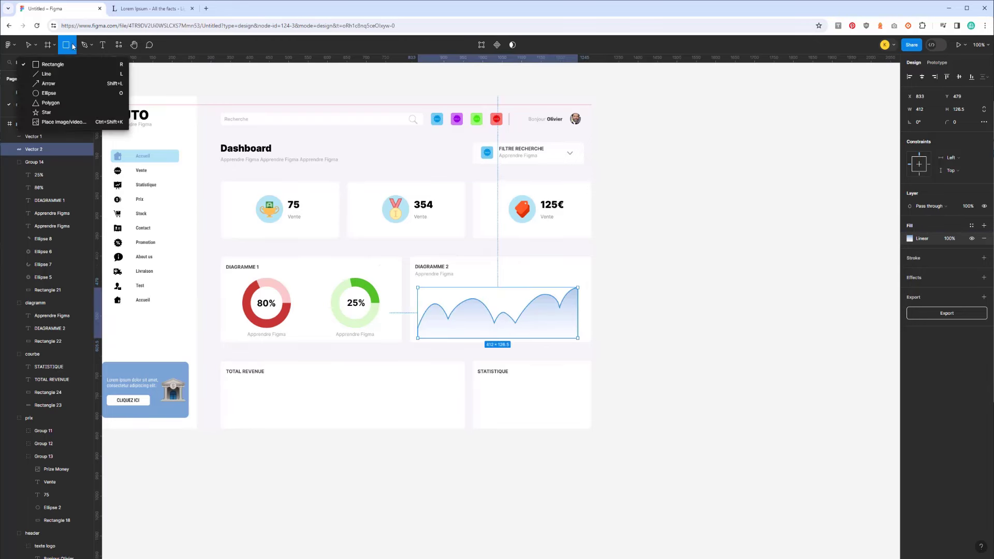
{"action": "left_click", "coordinate": [49, 93]}
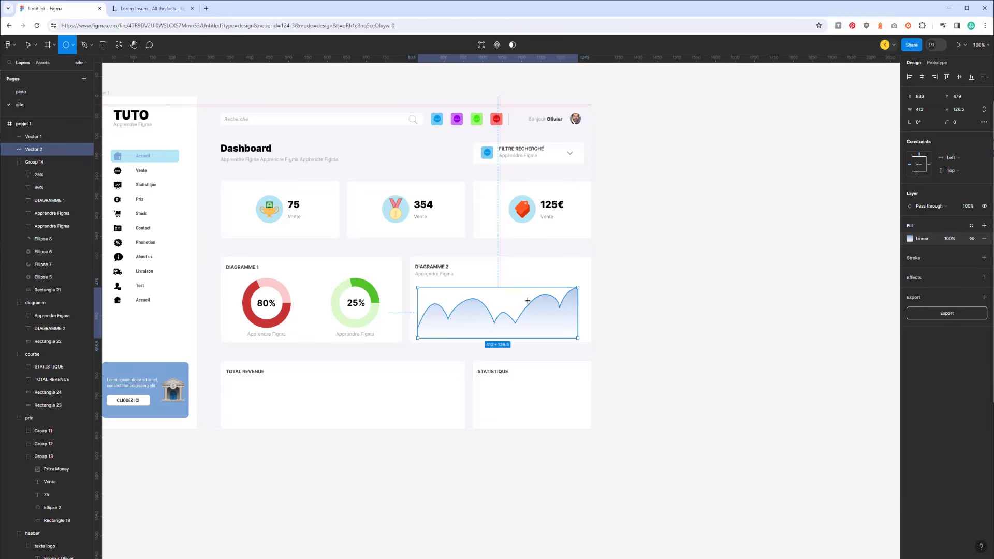
{"action": "left_click_drag", "start_coordinate": [528, 300], "coordinate": [533, 305]}
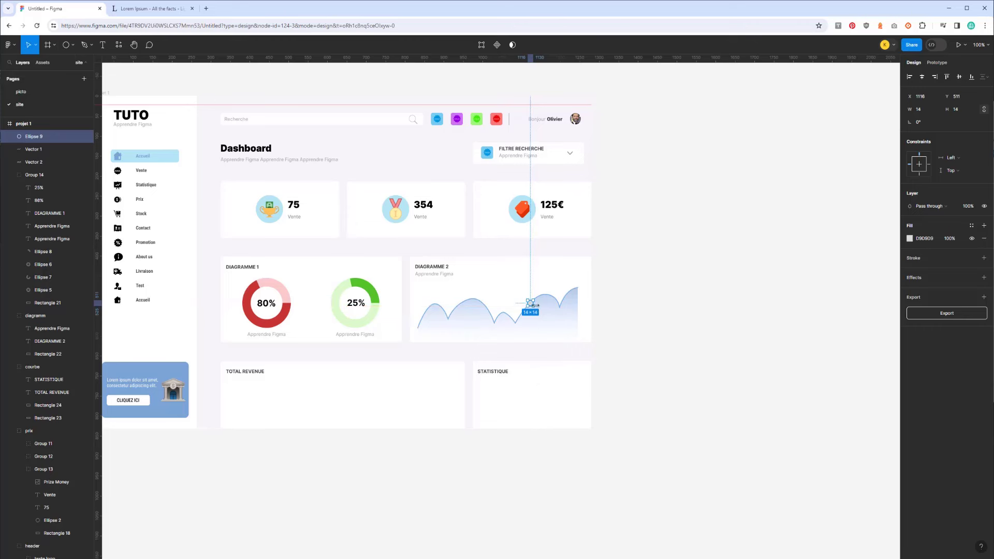
{"action": "left_click", "coordinate": [910, 239]}
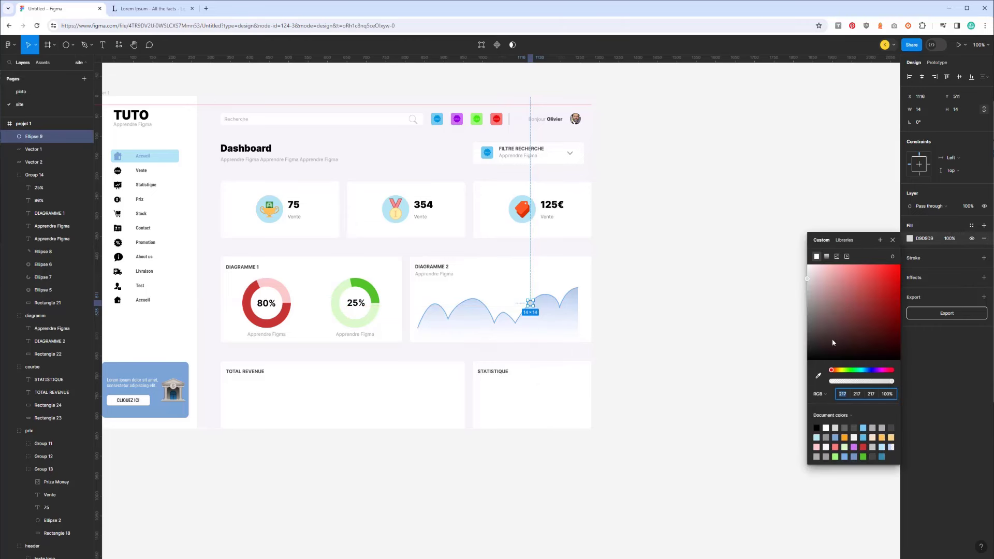
{"action": "left_click", "coordinate": [883, 457]}
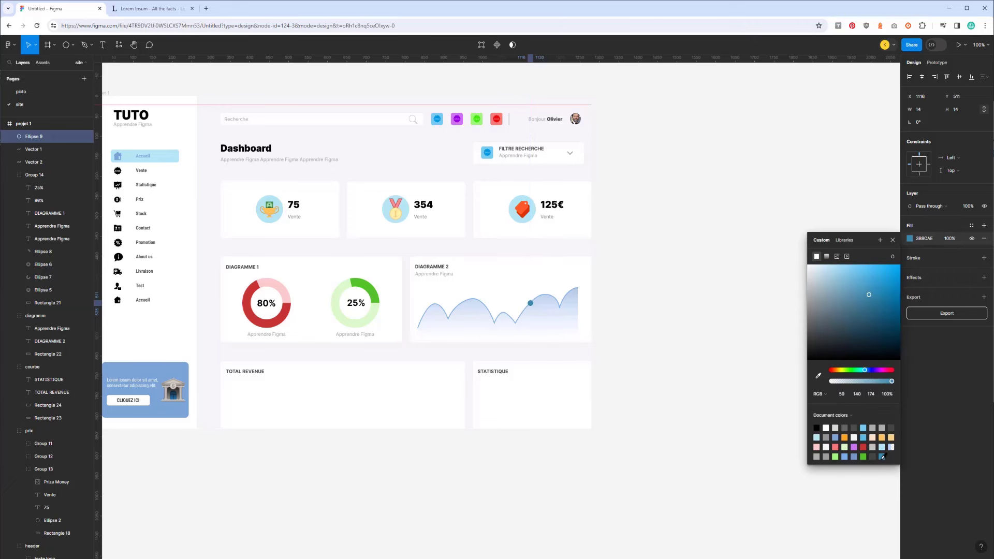
{"action": "left_click_drag", "start_coordinate": [848, 282], "coordinate": [865, 272]}
Give the dot a white inside outline and slide it along the curve to a peak
{"action": "left_click", "coordinate": [984, 258]}
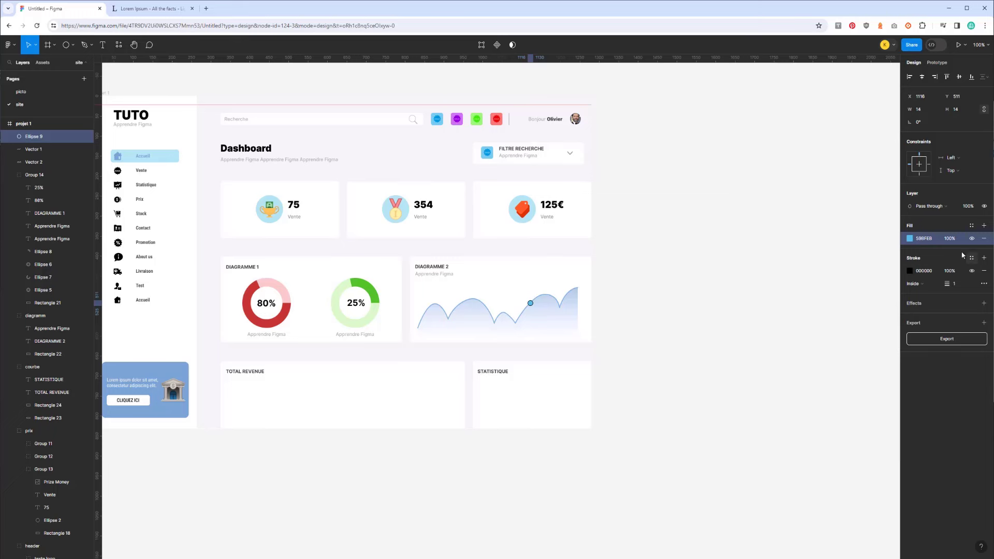
{"action": "left_click", "coordinate": [910, 271]}
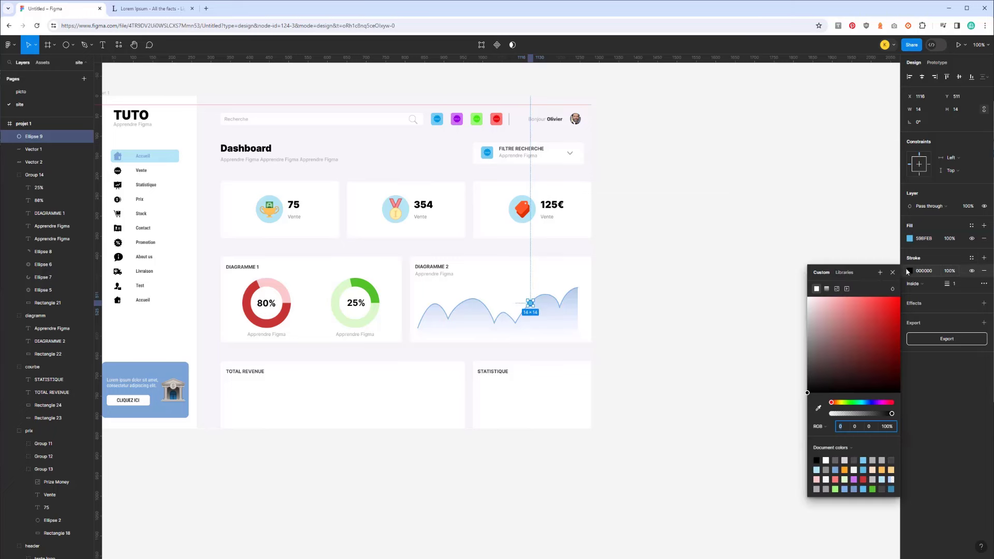
{"action": "left_click_drag", "start_coordinate": [809, 299], "coordinate": [803, 291]}
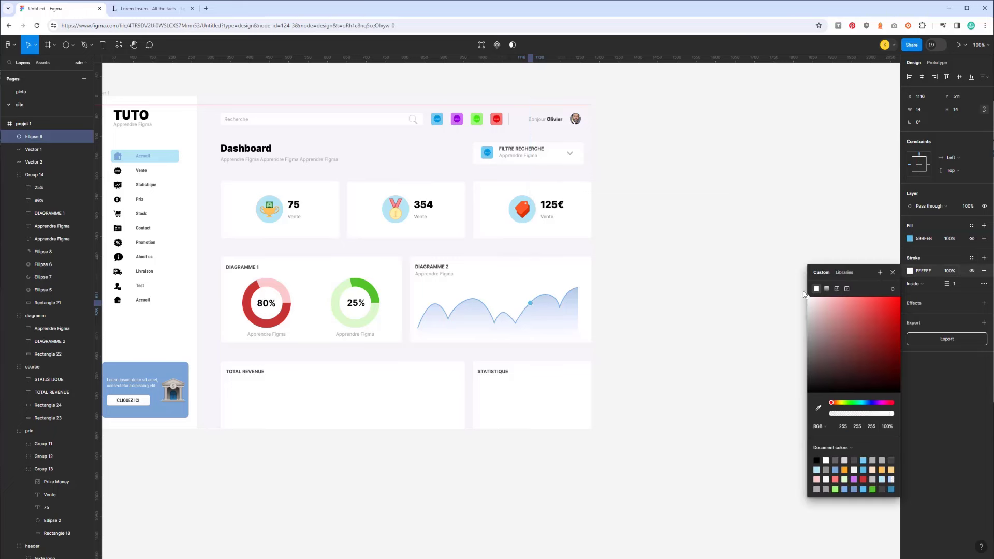
{"action": "left_click", "coordinate": [955, 285]}
{"action": "type", "text": "3"}
{"action": "left_click", "coordinate": [530, 304]}
{"action": "left_click_drag", "start_coordinate": [531, 304], "coordinate": [550, 297]}
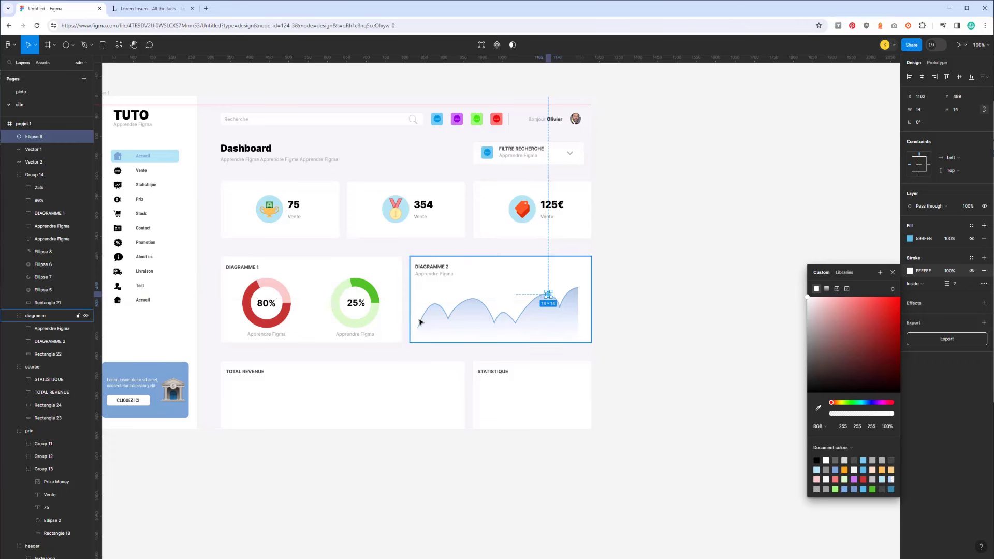
{"action": "left_click", "coordinate": [356, 335]}
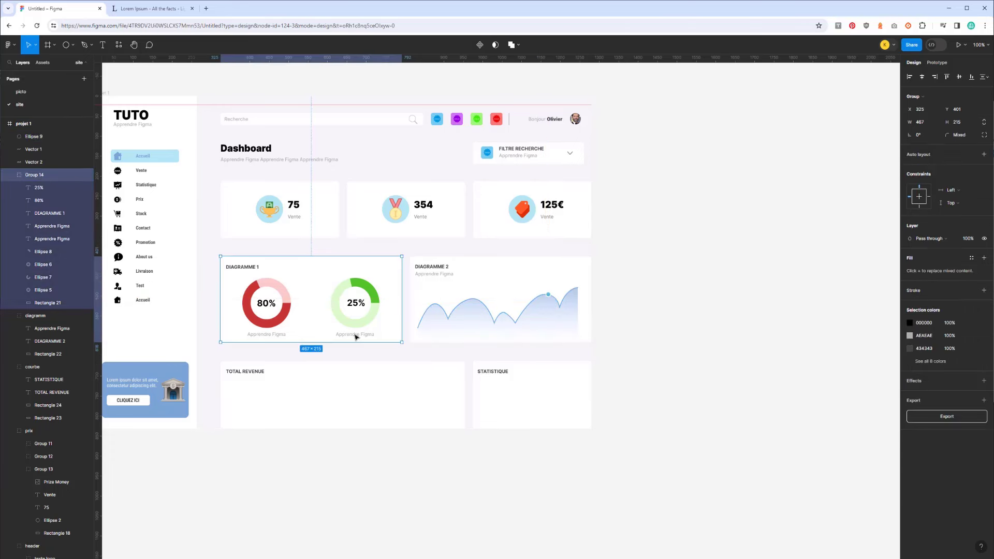
{"action": "double_click", "coordinate": [355, 335]}
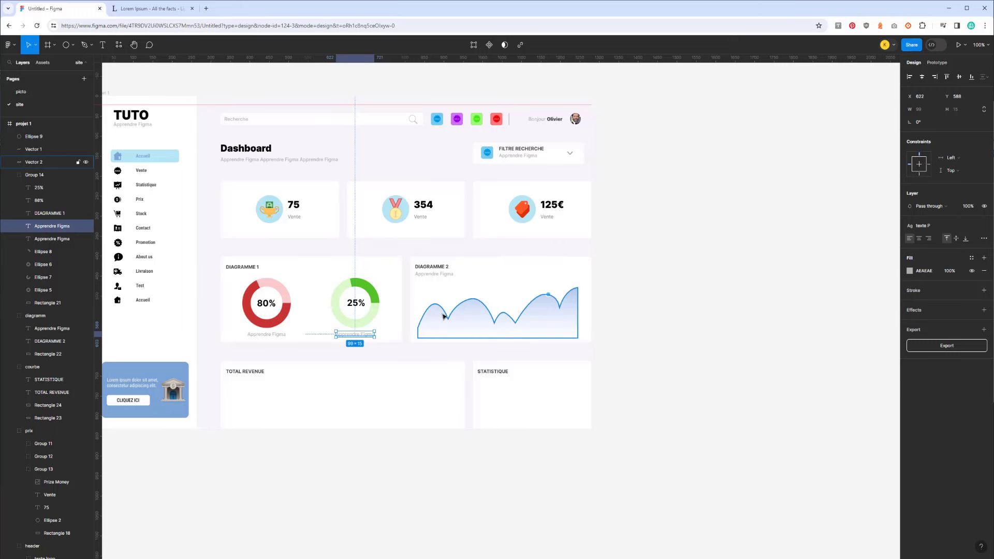
Paste the copied 'Apprendre Figma' caption into the Diagramme 2 group under the curve
{"action": "left_click", "coordinate": [428, 341]}
{"action": "key", "text": "ctrl+v"}
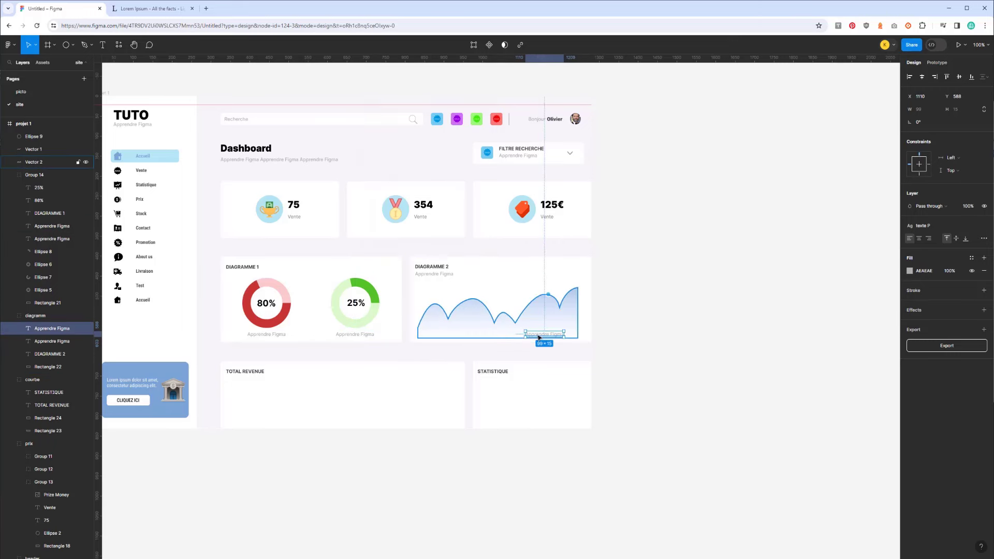
{"action": "left_click_drag", "start_coordinate": [356, 335], "coordinate": [423, 339]}
{"action": "double_click", "coordinate": [422, 337]}
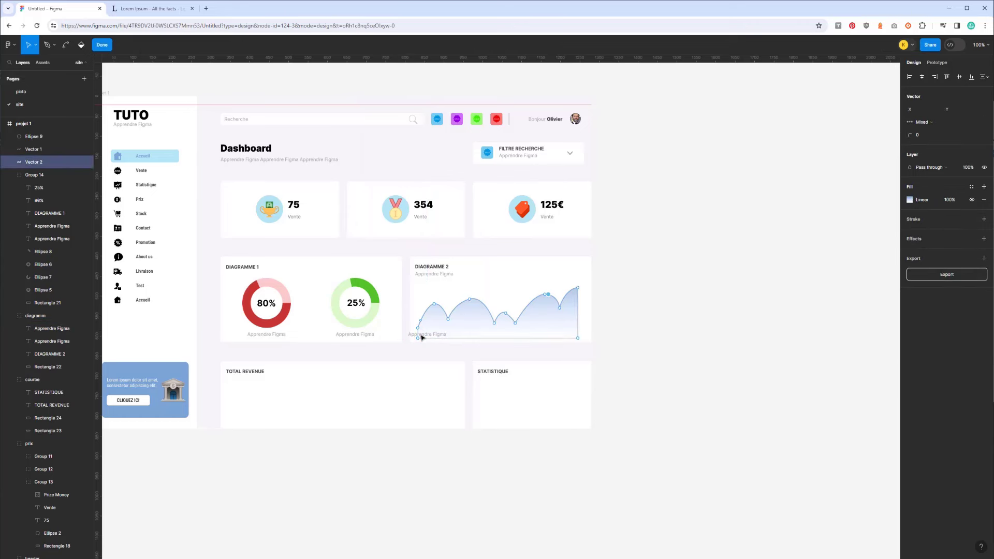
{"action": "key", "text": "ctrl+a"}
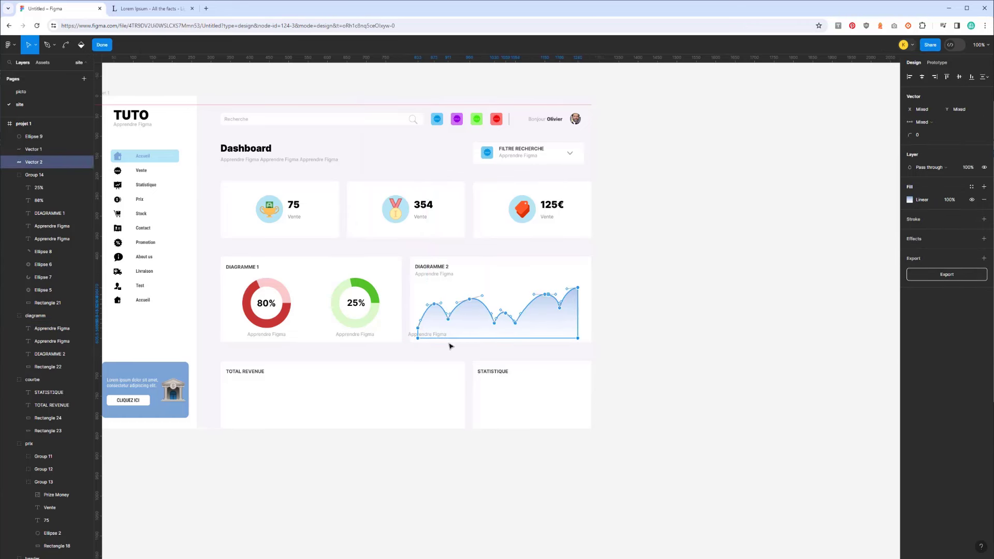
{"action": "key", "text": "Escape"}
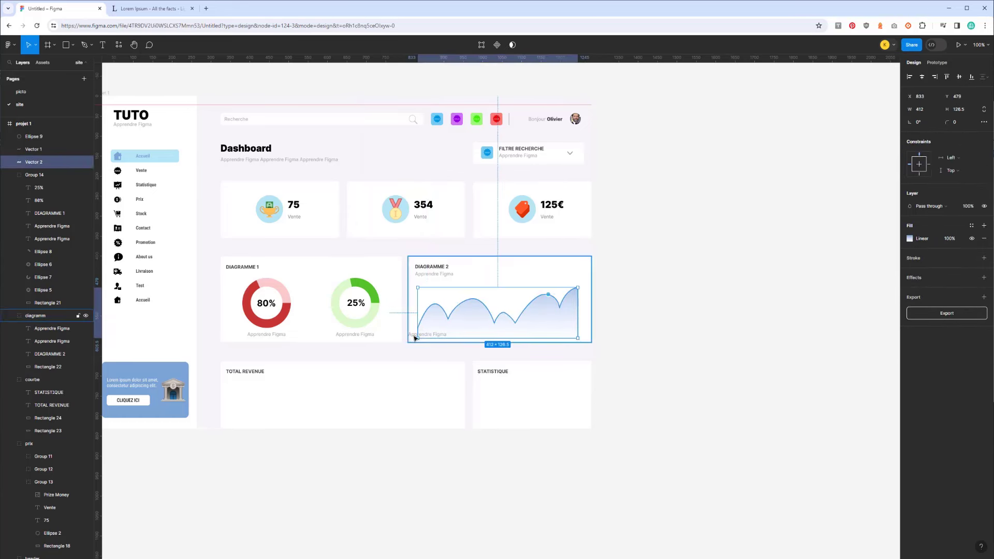
{"action": "left_click", "coordinate": [410, 334], "text": "ctrl"}
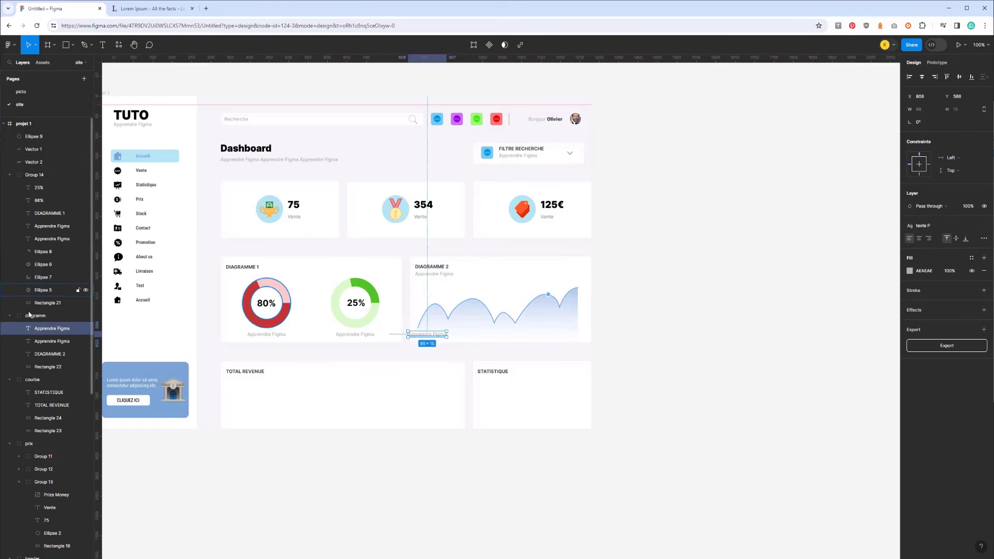
{"action": "left_click_drag", "start_coordinate": [42, 332], "coordinate": [43, 169]}
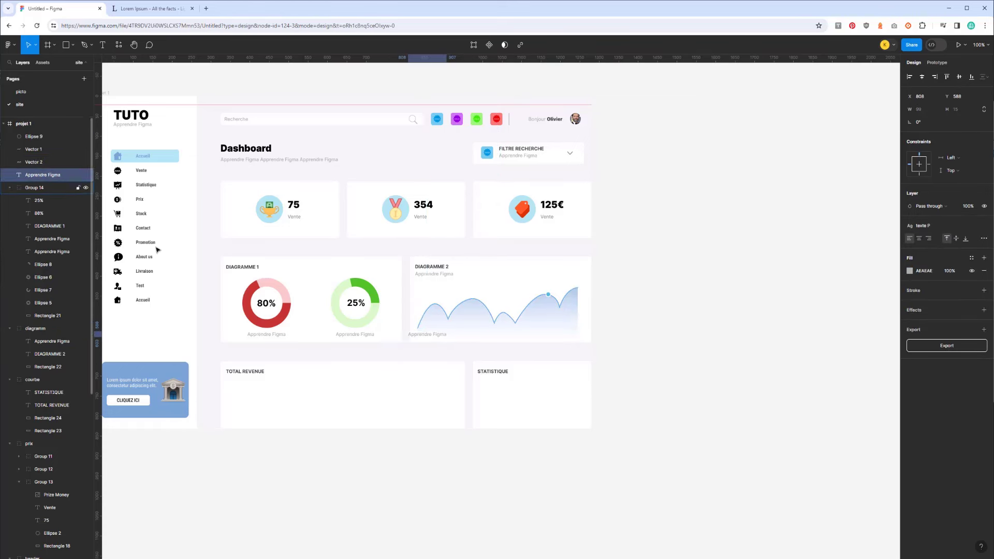
Change the caption to 'Janv' and align it under the curve's start
{"action": "double_click", "coordinate": [414, 336]}
{"action": "type", "text": "Janv"}
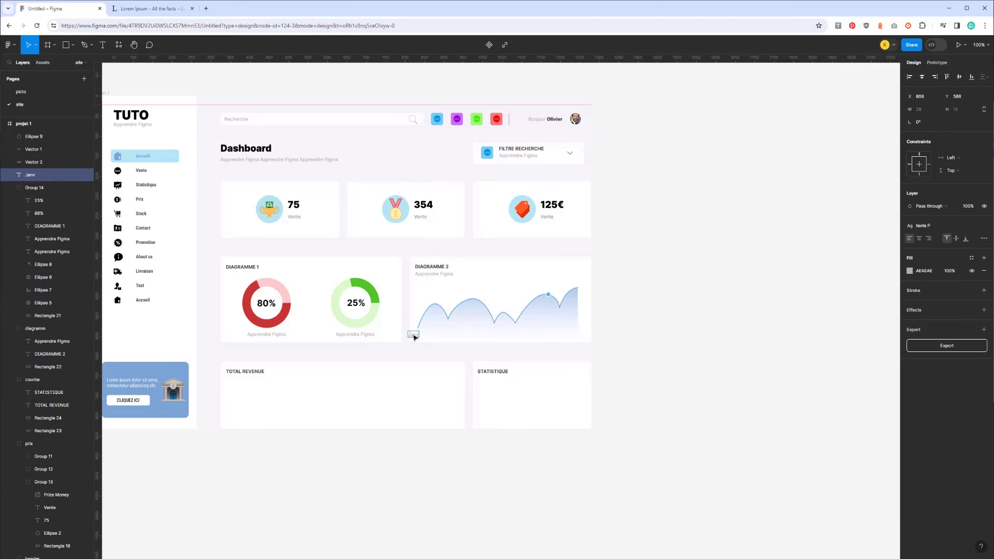
{"action": "key", "text": "Escape"}
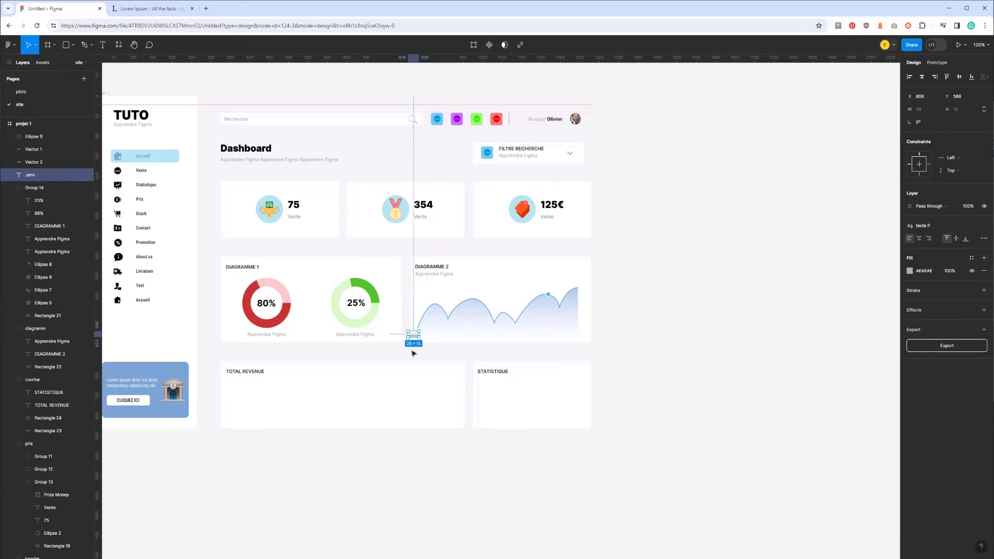
{"action": "left_click_drag", "start_coordinate": [412, 339], "coordinate": [450, 337]}
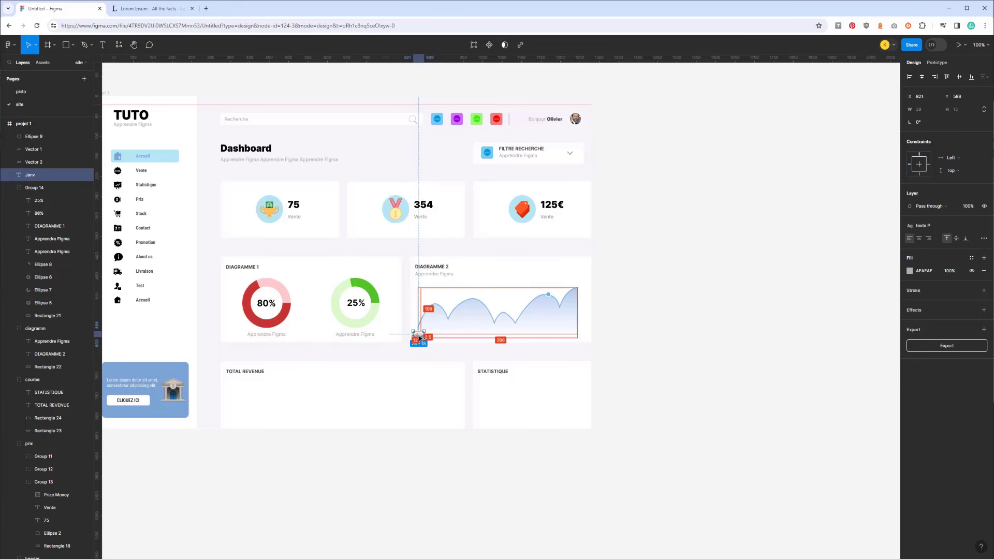
Lock the Vector 1 and Vector 2 curve layers
{"action": "double_click", "coordinate": [449, 338]}
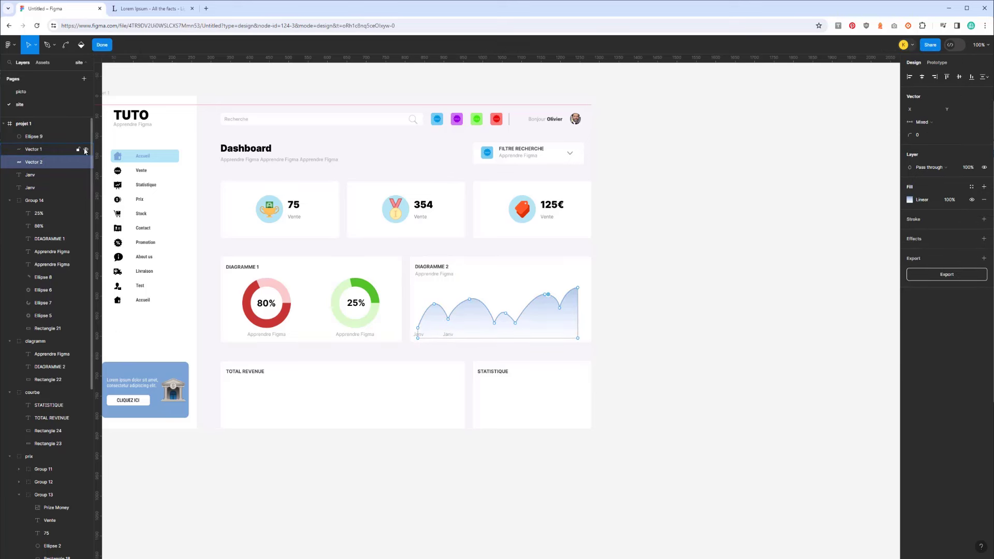
{"action": "left_click", "coordinate": [78, 149]}
{"action": "mouse_move", "coordinate": [47, 161]}
{"action": "left_click", "coordinate": [78, 163]}
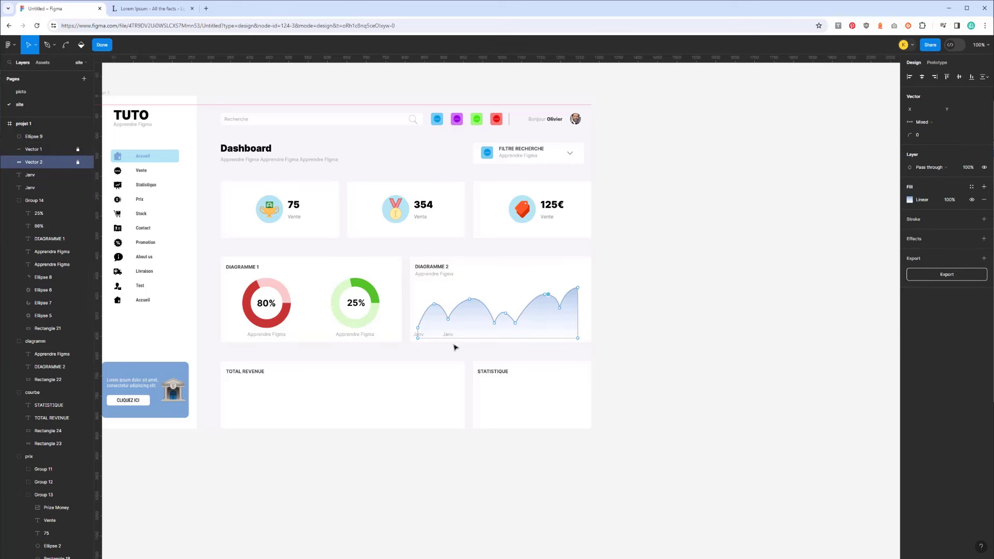
{"action": "key", "text": "Escape"}
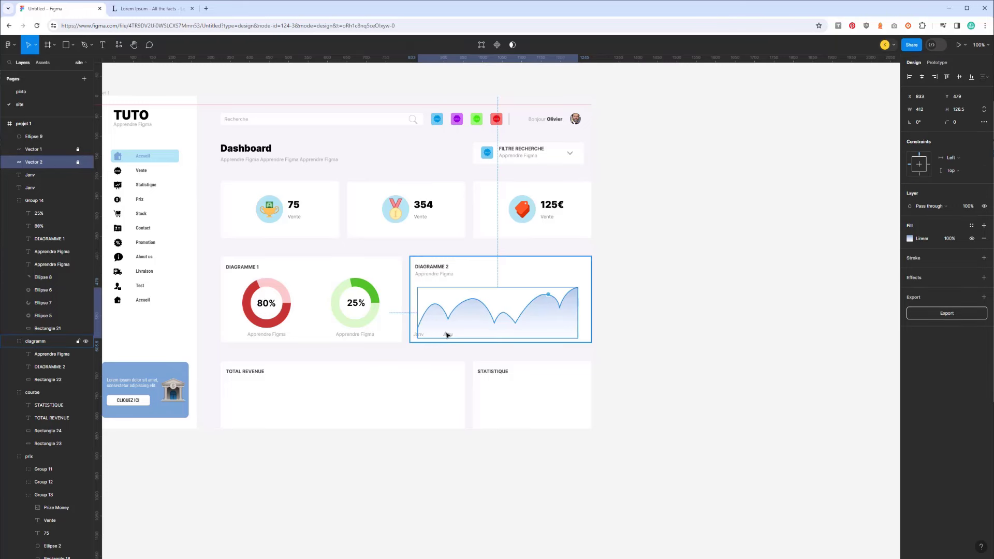
Rename the duplicate label 'Fev' and line up the Mars label to its right
{"action": "left_click", "coordinate": [449, 336]}
{"action": "type", "text": "Fe"}
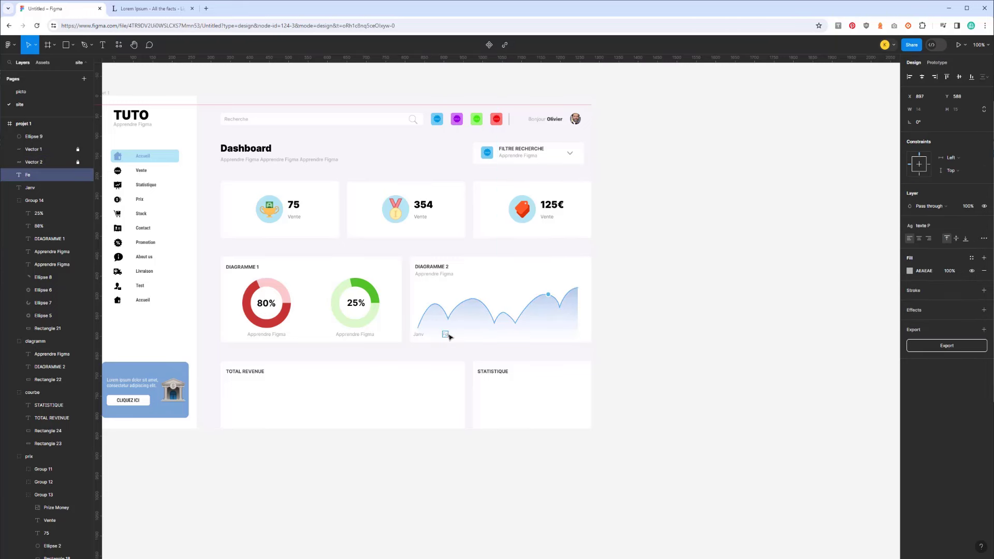
{"action": "type", "text": "v"}
{"action": "key", "text": "Escape"}
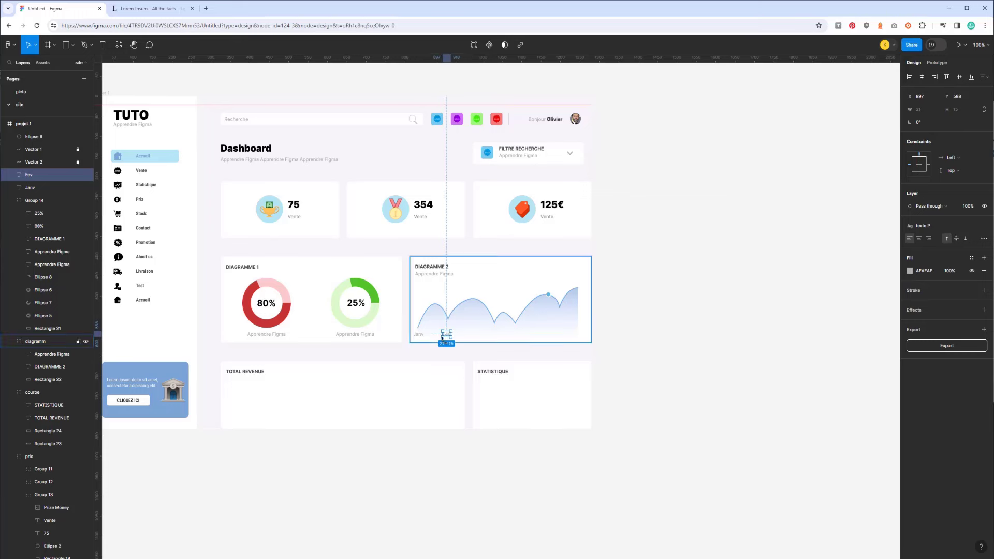
{"action": "left_click_drag", "start_coordinate": [445, 335], "coordinate": [494, 337]}
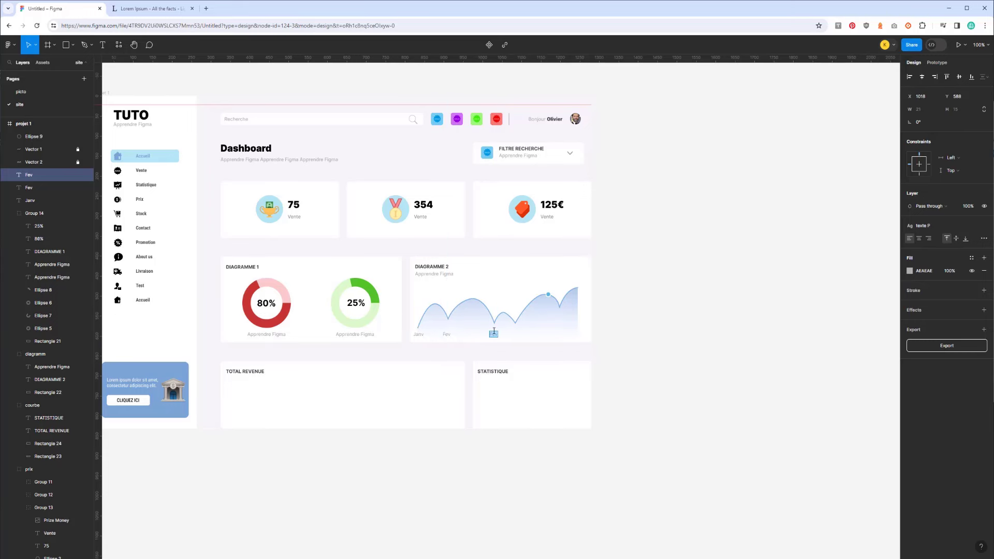
{"action": "type", "text": "Mars"}
{"action": "left_click", "coordinate": [497, 335]}
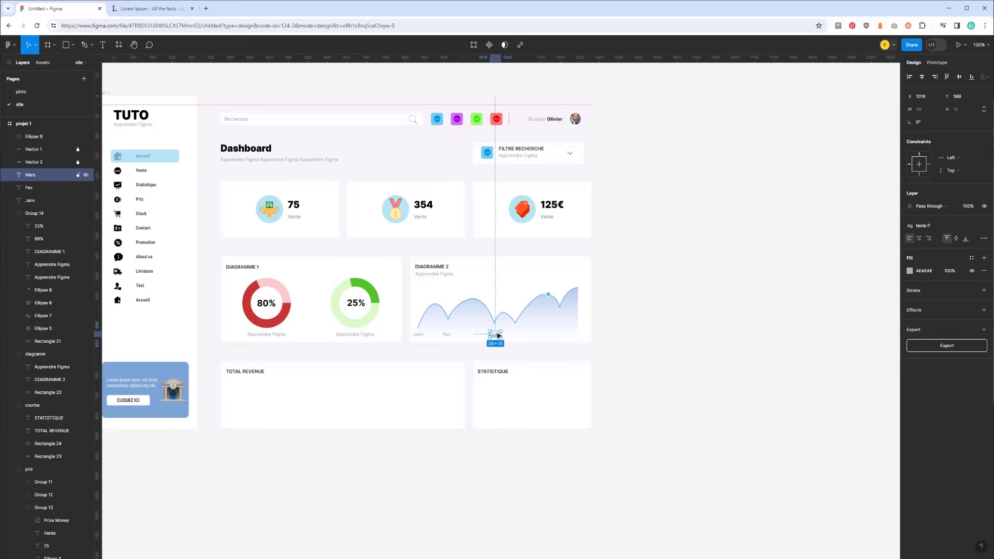
{"action": "left_click_drag", "start_coordinate": [496, 337], "coordinate": [516, 338]}
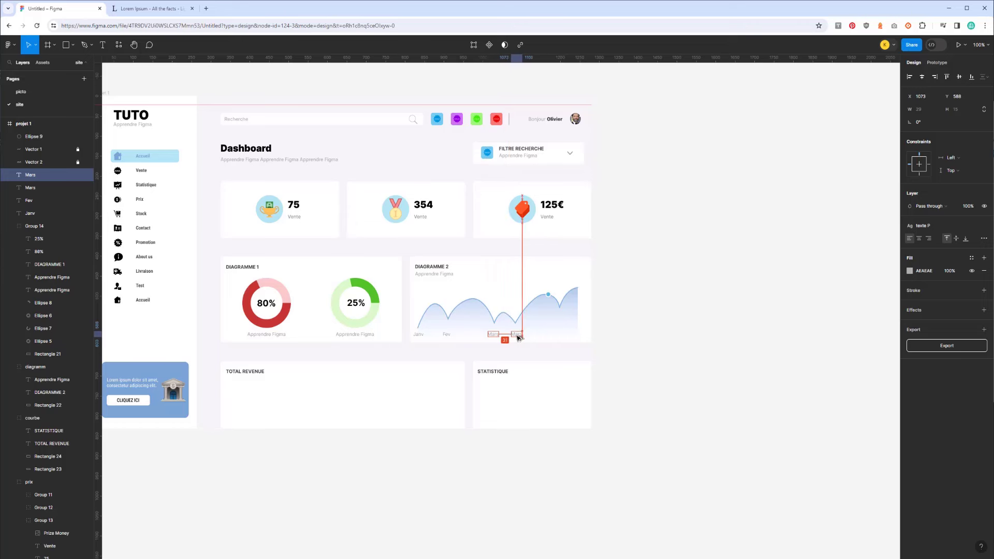
Add the 'Avril' and 'Mai' labels further along the x-axis
{"action": "double_click", "coordinate": [515, 335]}
{"action": "type", "text": "Avril"}
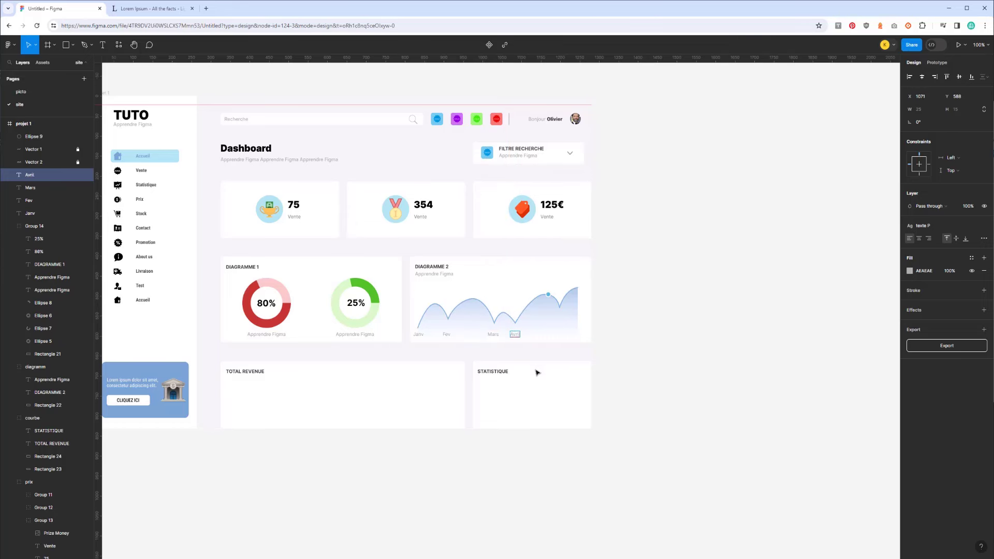
{"action": "key", "text": "Escape"}
{"action": "left_click_drag", "start_coordinate": [515, 337], "coordinate": [559, 338]}
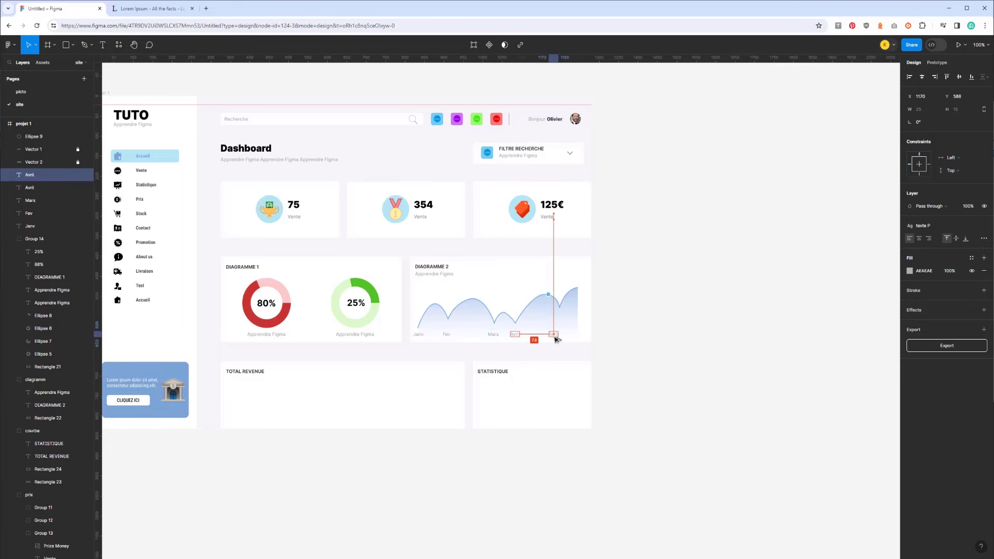
{"action": "double_click", "coordinate": [559, 335]}
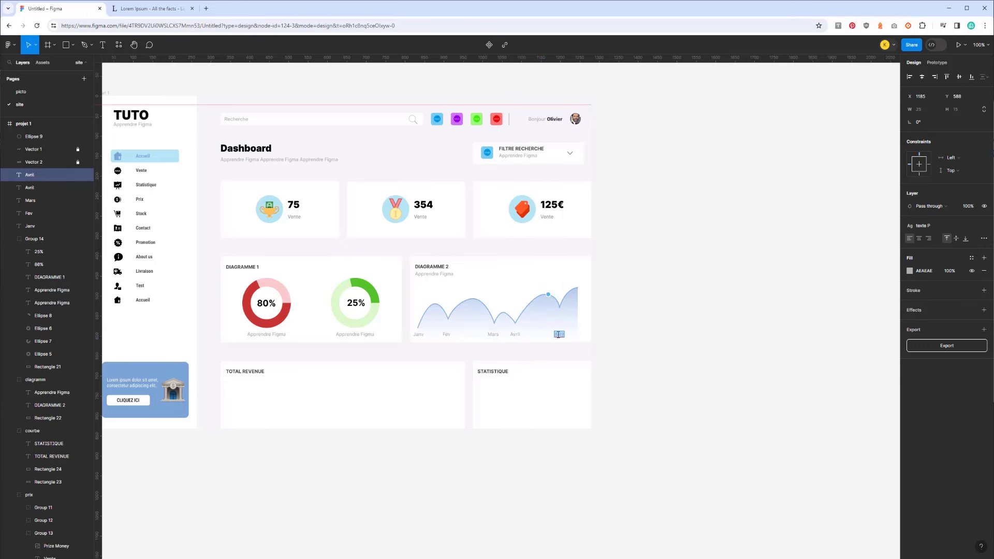
{"action": "type", "text": "Mai"}
Draw a 116×36 rectangle with corner radius 5 at the card's top-right
{"action": "left_click", "coordinate": [662, 324]}
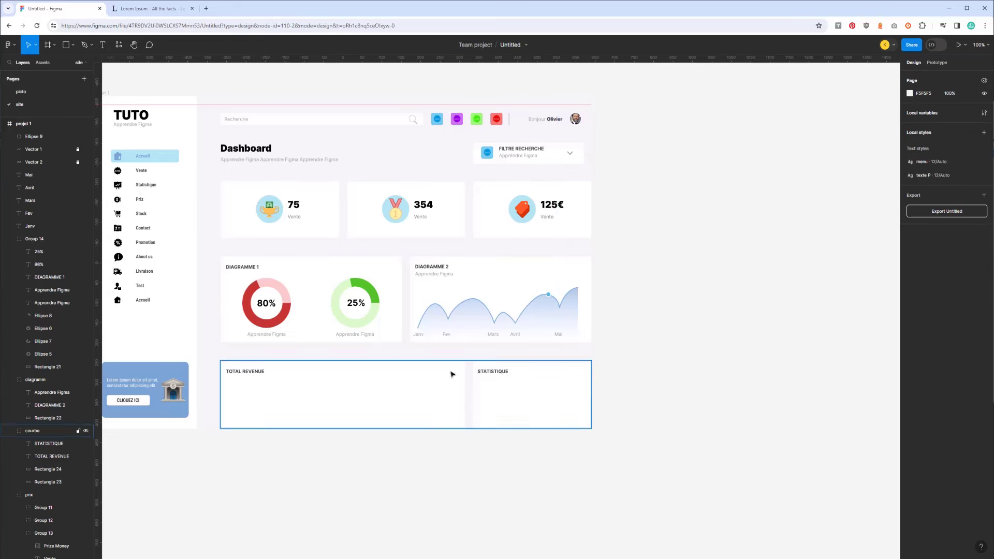
{"action": "left_click_drag", "start_coordinate": [293, 351], "coordinate": [337, 356]}
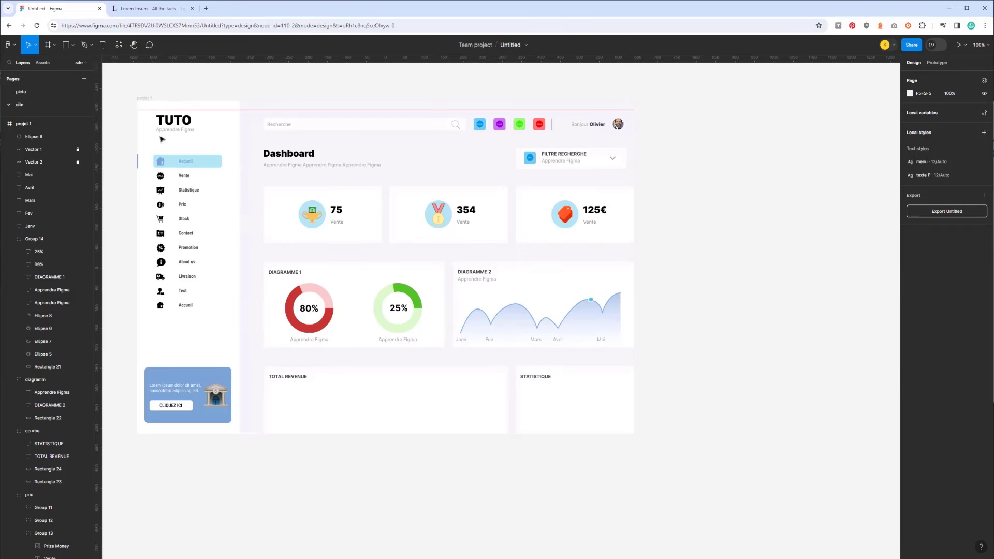
{"action": "left_click", "coordinate": [71, 45]}
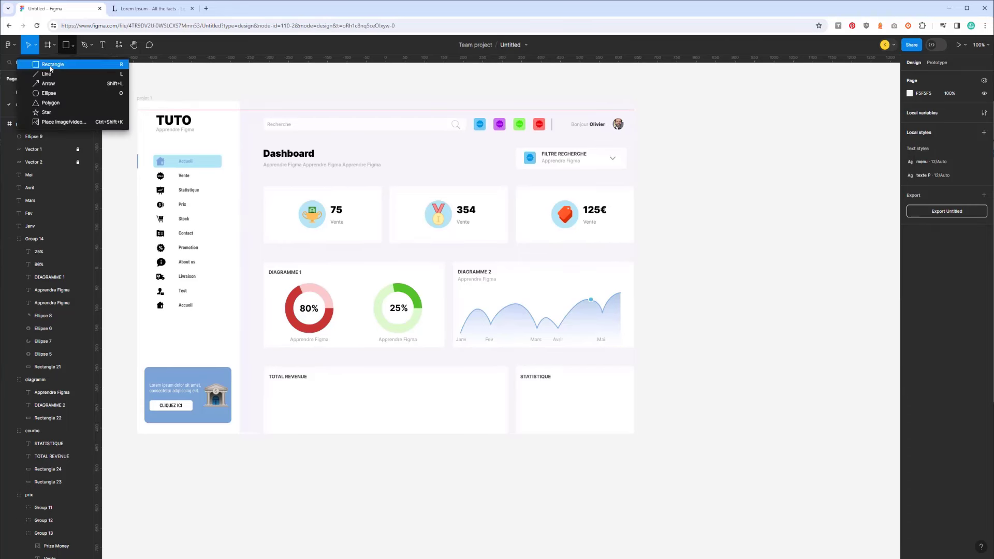
{"action": "left_click", "coordinate": [51, 66]}
{"action": "left_click_drag", "start_coordinate": [571, 268], "coordinate": [615, 282]}
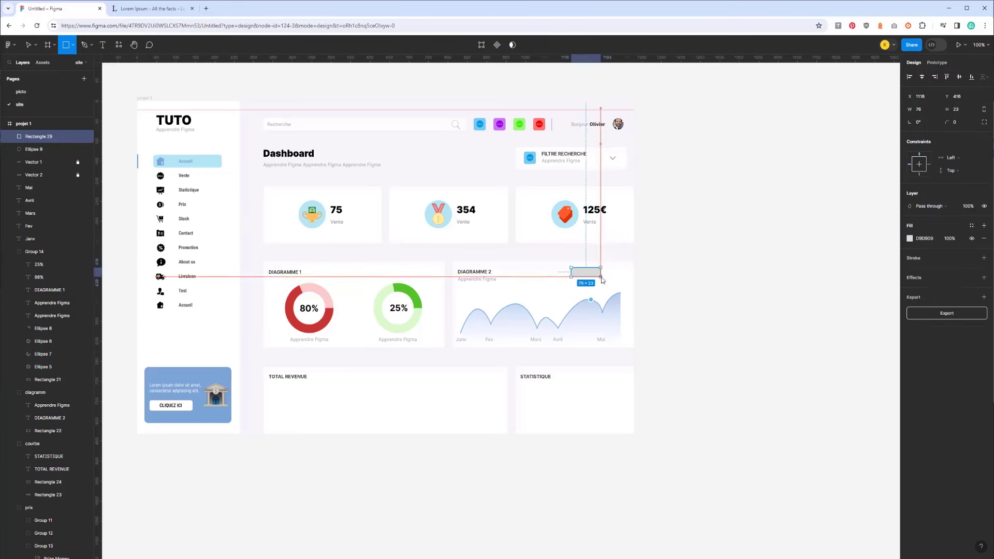
{"action": "left_click", "coordinate": [957, 123]}
{"action": "type", "text": "5"}
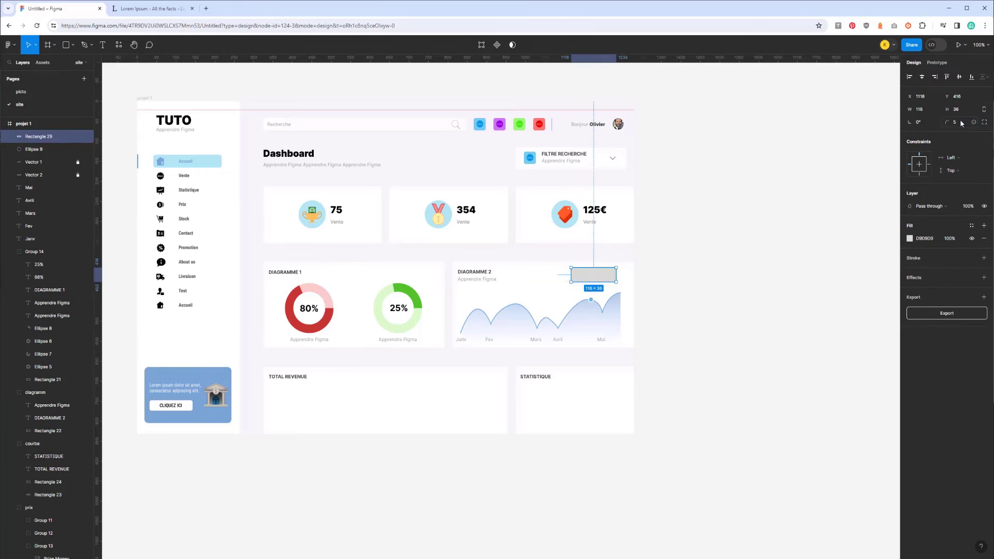
Remove the rectangle's fill and give it a 2 px stroke sampled from the blue dot
{"action": "left_click", "coordinate": [984, 238]}
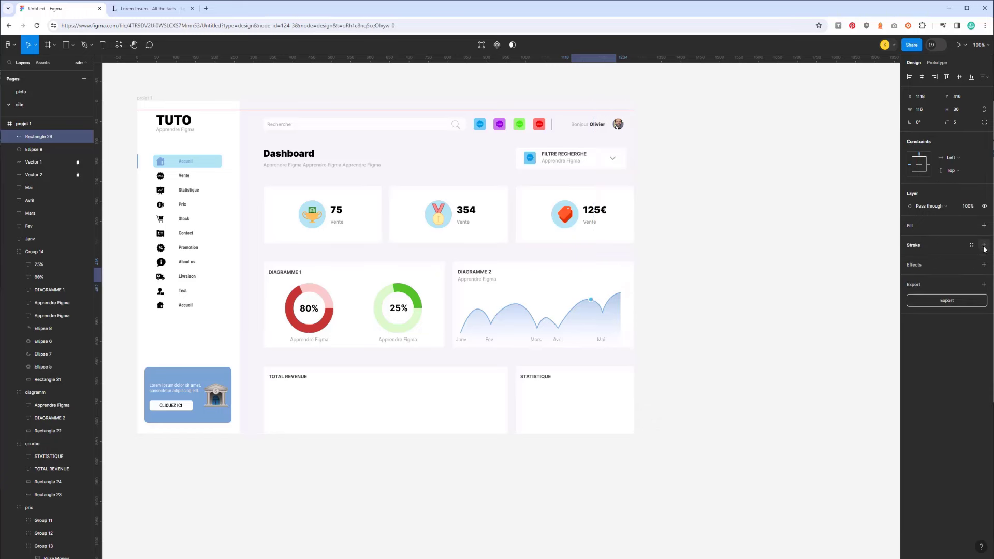
{"action": "left_click", "coordinate": [984, 245]}
{"action": "left_click", "coordinate": [910, 257]}
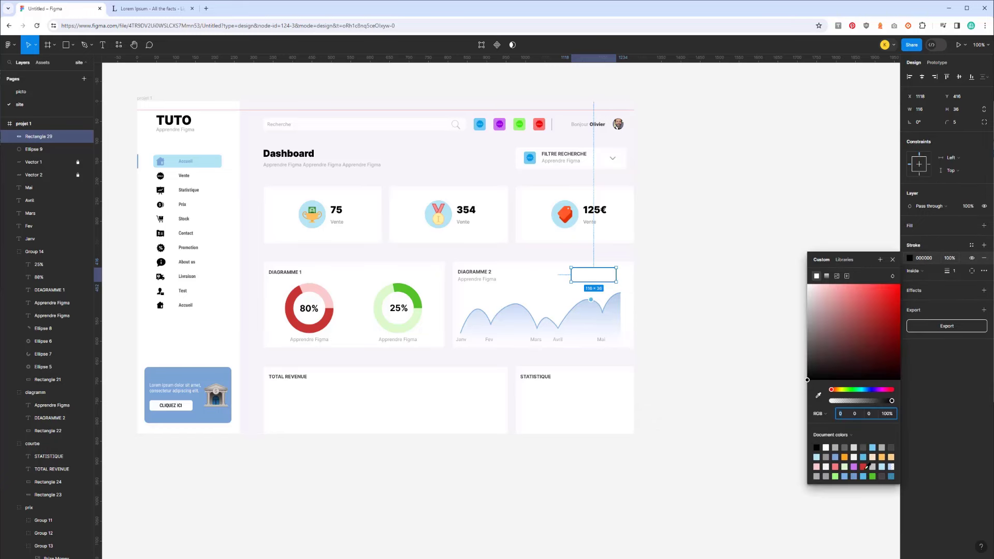
{"action": "left_click", "coordinate": [818, 396]}
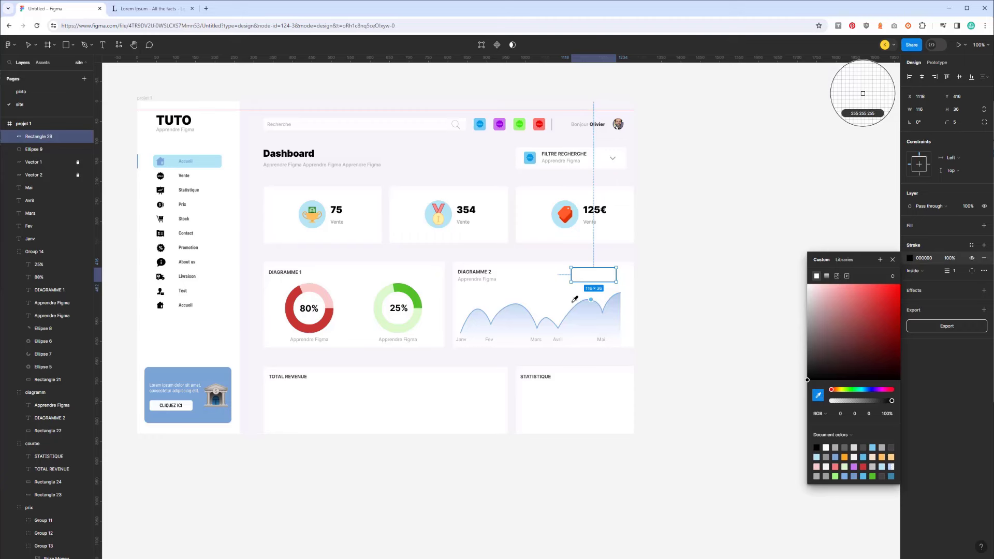
{"action": "left_click", "coordinate": [591, 299]}
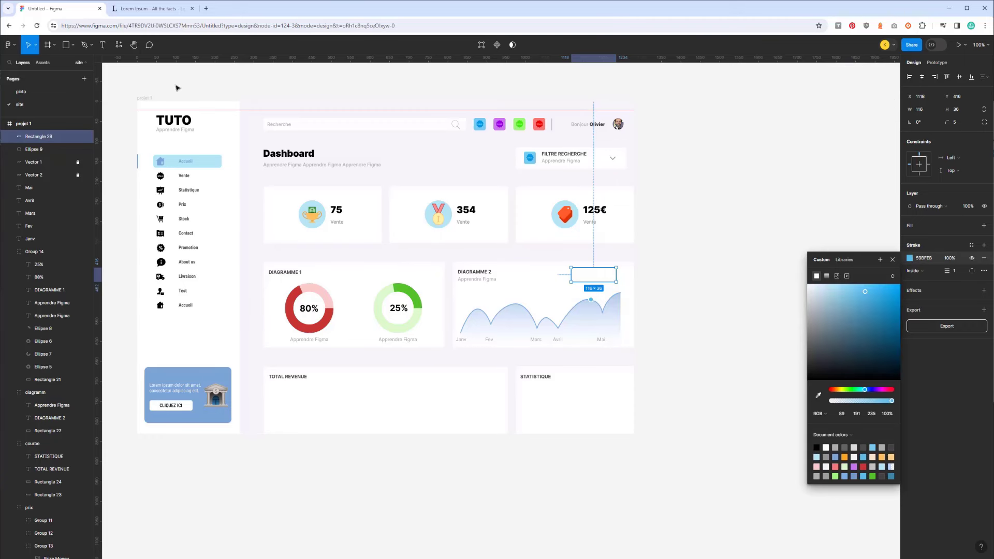
{"action": "key", "text": "Escape"}
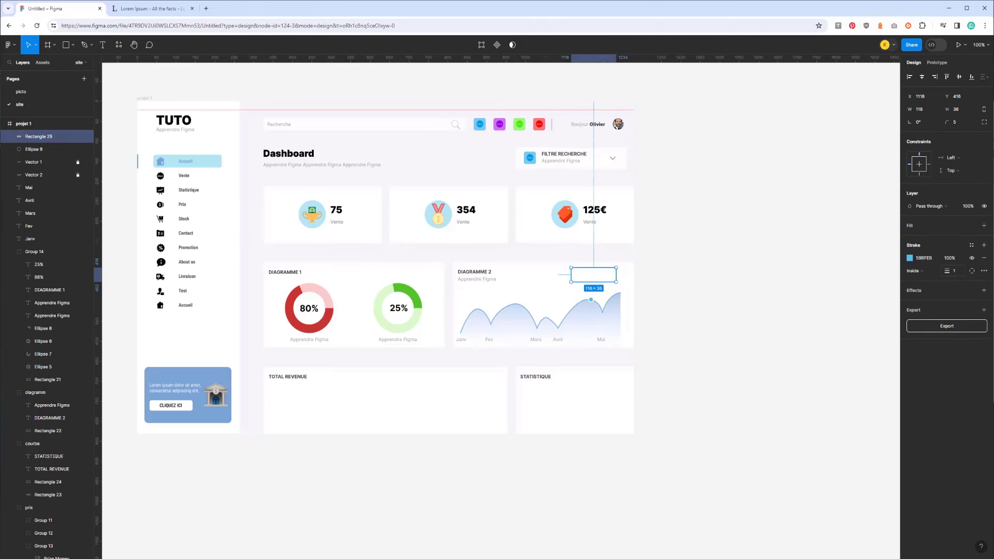
{"action": "left_click", "coordinate": [961, 272]}
{"action": "key", "text": "BackSpace"}
{"action": "type", "text": "2"}
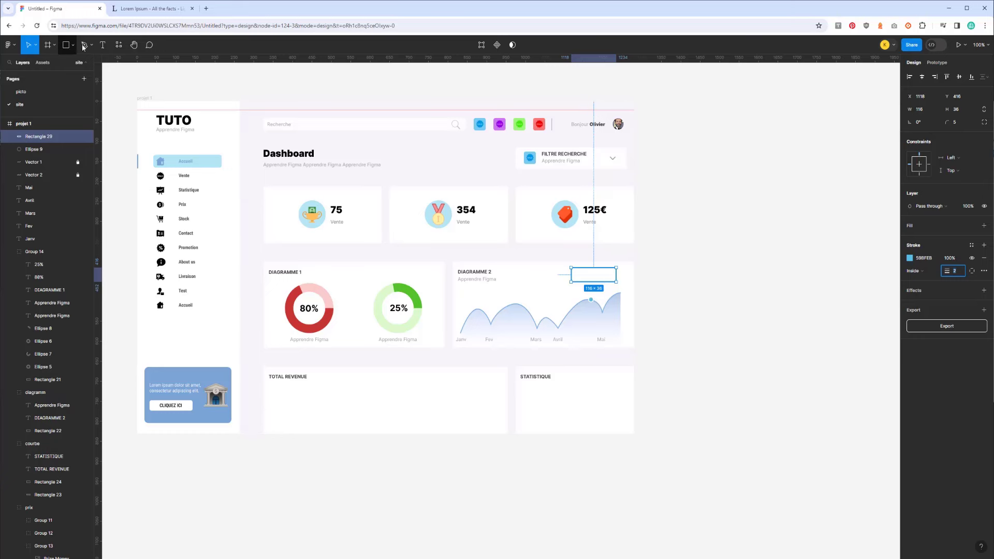
{"action": "type", "text": "t"}
Type 'Télécharger' inside the rectangle and colour it with the dot's light blue
{"action": "left_click", "coordinate": [585, 274]}
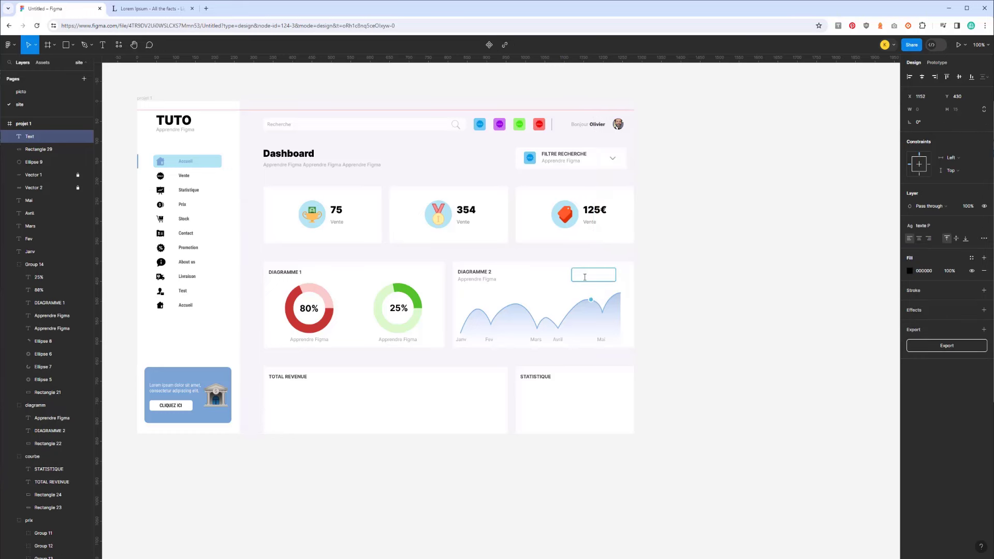
{"action": "type", "text": "TELECHARGER"}
{"action": "key", "text": "ctrl+a"}
{"action": "type", "text": "t"}
{"action": "double_click", "coordinate": [595, 276]}
{"action": "left_click", "coordinate": [909, 271]}
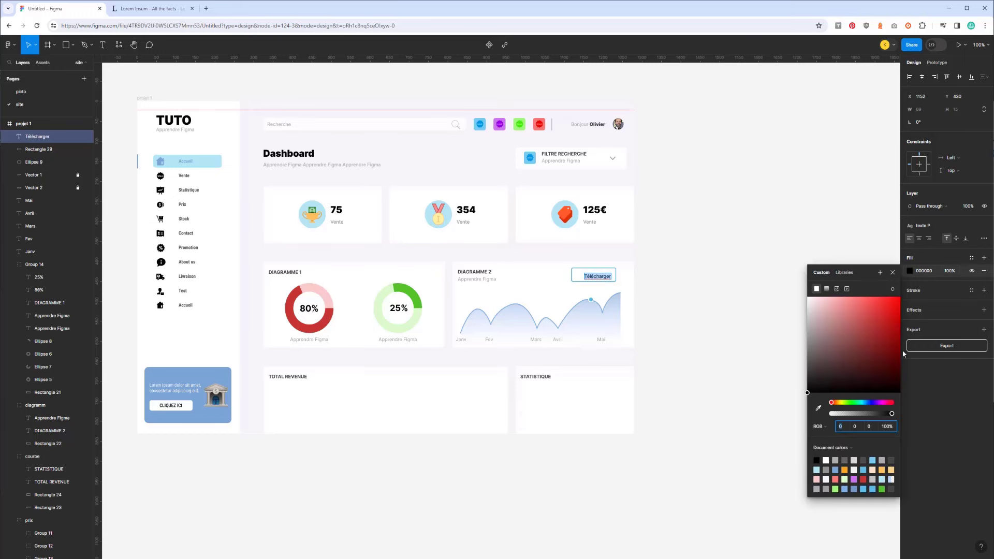
{"action": "left_click", "coordinate": [818, 407]}
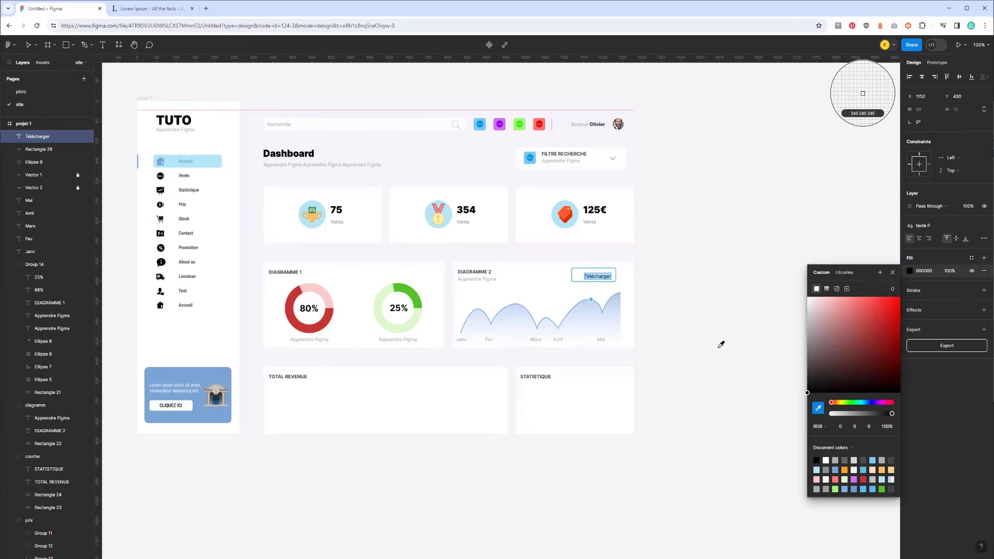
{"action": "left_click", "coordinate": [592, 299]}
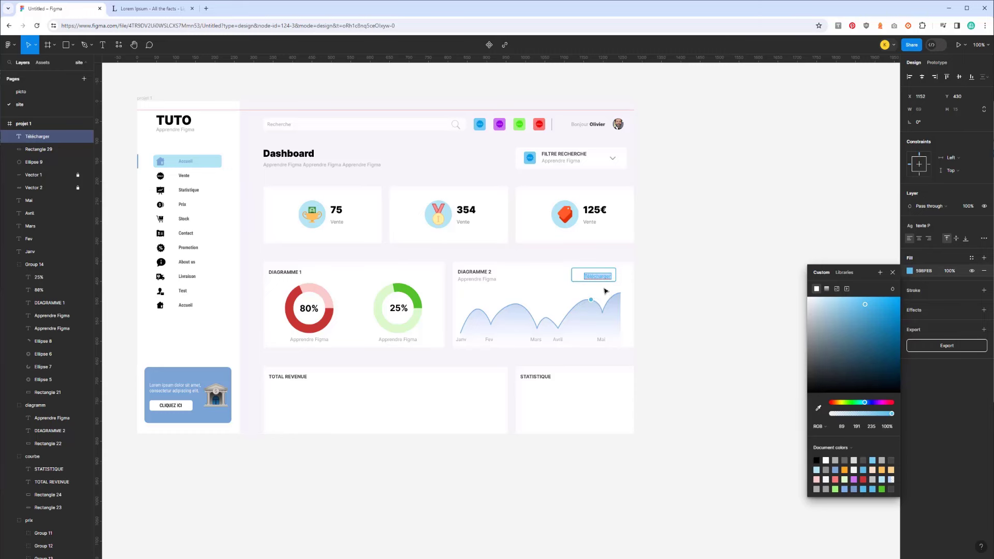
{"action": "key", "text": "Escape"}
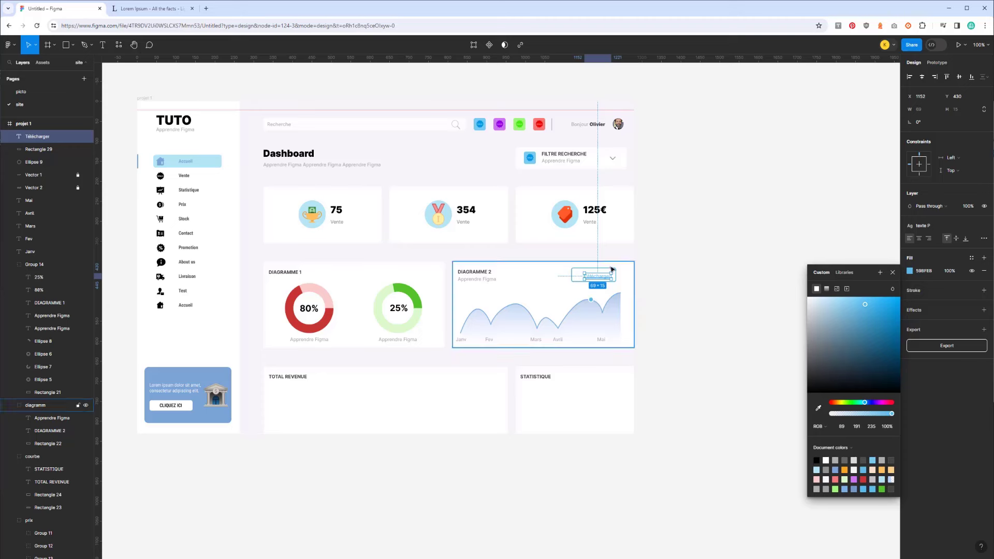
Centre the text in the rectangle and group both into a button
{"action": "left_click", "coordinate": [612, 272], "text": "shift"}
{"action": "left_click", "coordinate": [922, 78]}
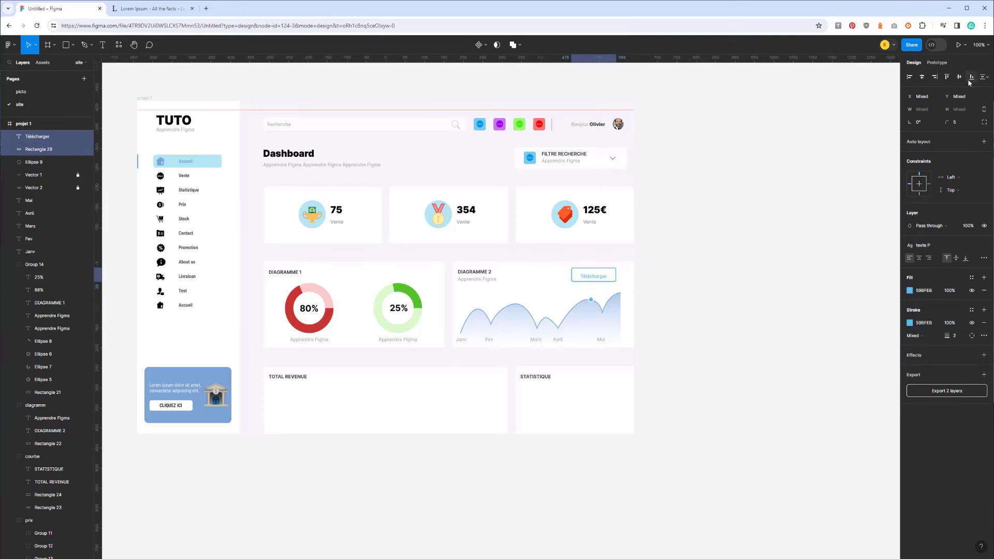
{"action": "left_click", "coordinate": [959, 77]}
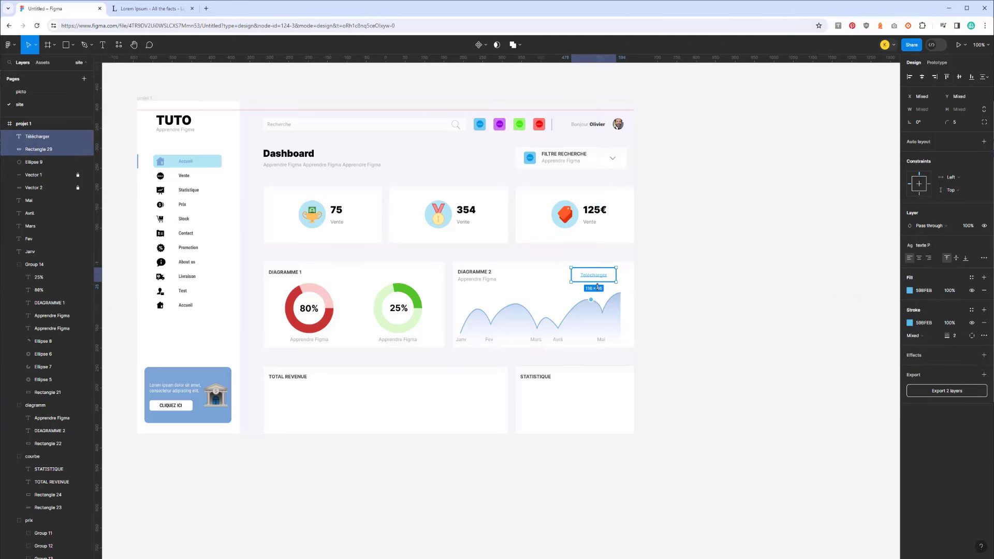
{"action": "key", "text": "ctrl+g"}
Select the card, curve, dot, month labels and Télécharger button, and group them as Group 16
{"action": "left_click_drag", "start_coordinate": [672, 260], "coordinate": [451, 351]}
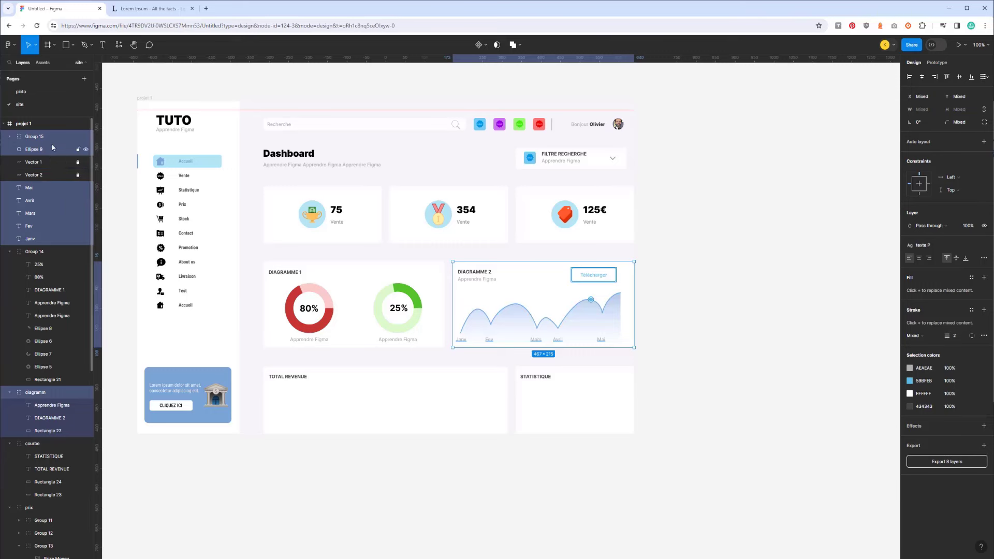
{"action": "mouse_move", "coordinate": [33, 161]}
{"action": "left_click", "coordinate": [73, 164]}
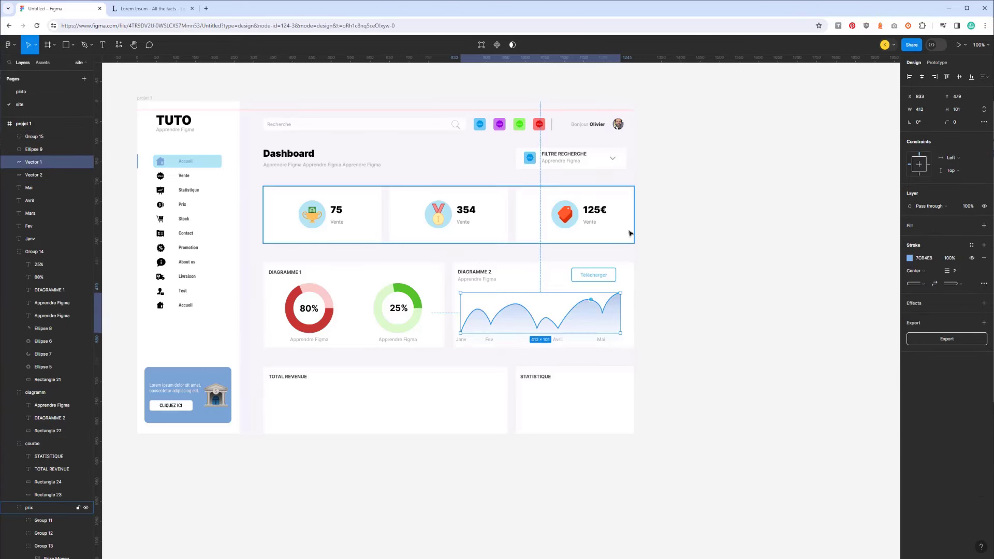
{"action": "left_click", "coordinate": [645, 265]}
{"action": "left_click_drag", "start_coordinate": [648, 257], "coordinate": [449, 353]}
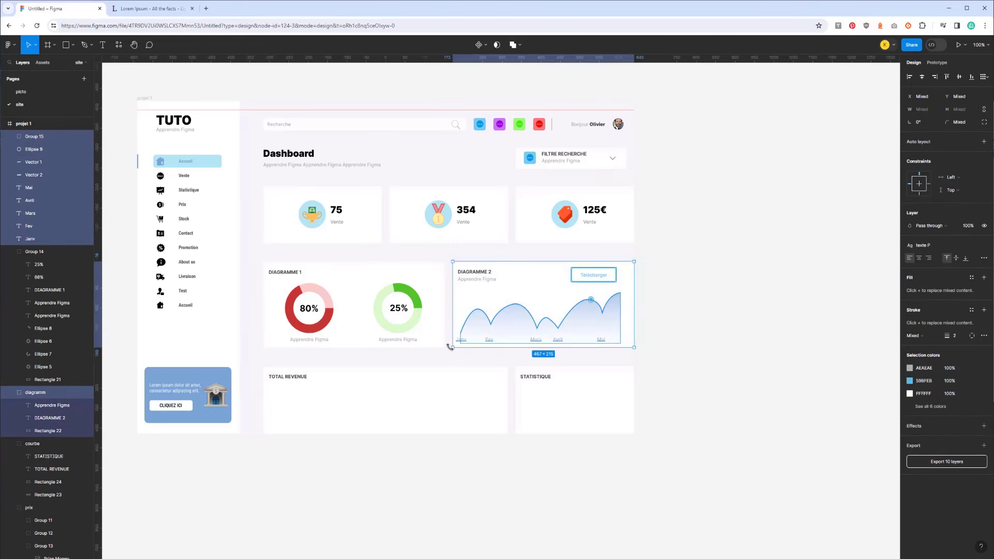
{"action": "key", "text": "ctrl+g"}
{"action": "left_click", "coordinate": [86, 137]}
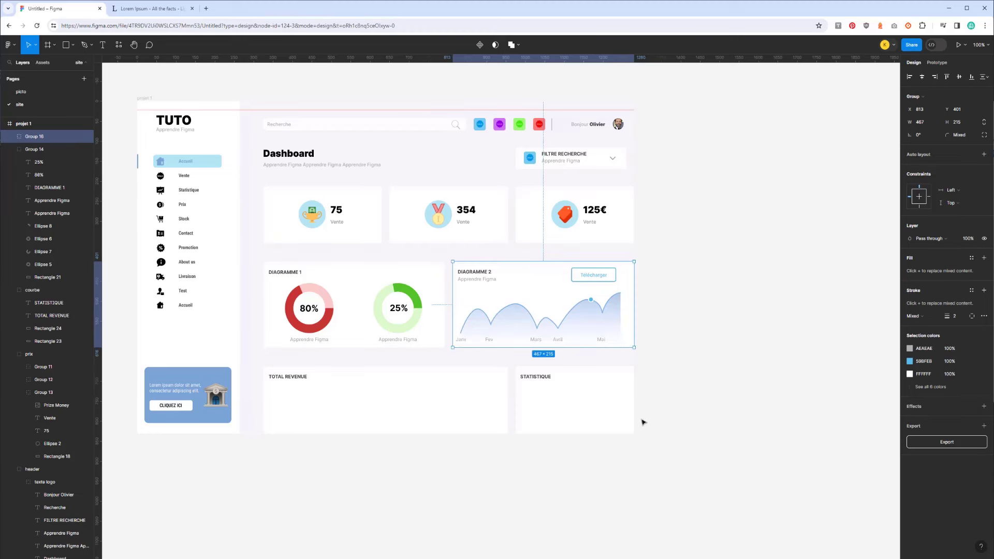
{"action": "left_click", "coordinate": [726, 333]}
{"action": "scroll", "coordinate": [292, 445], "scroll_direction": "up", "scroll_amount": 1}
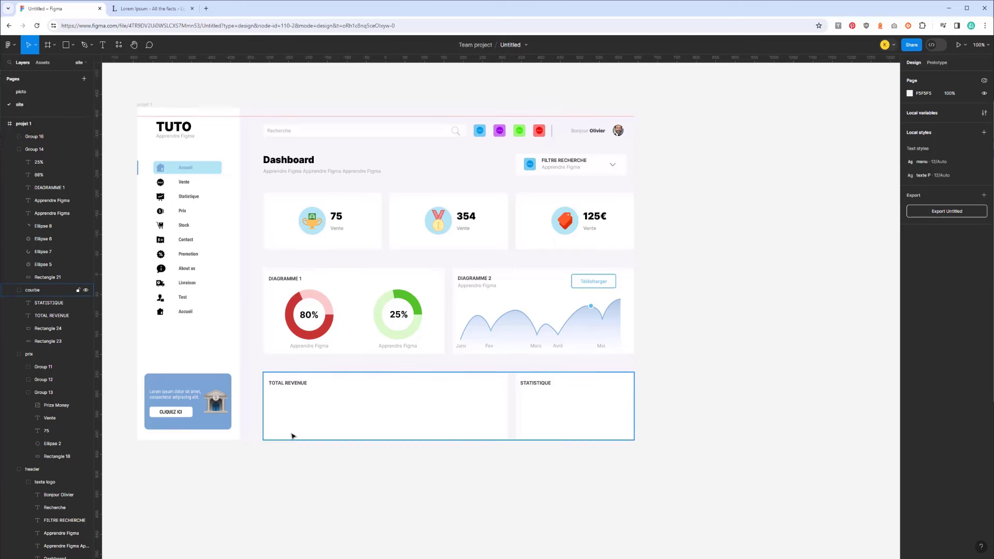
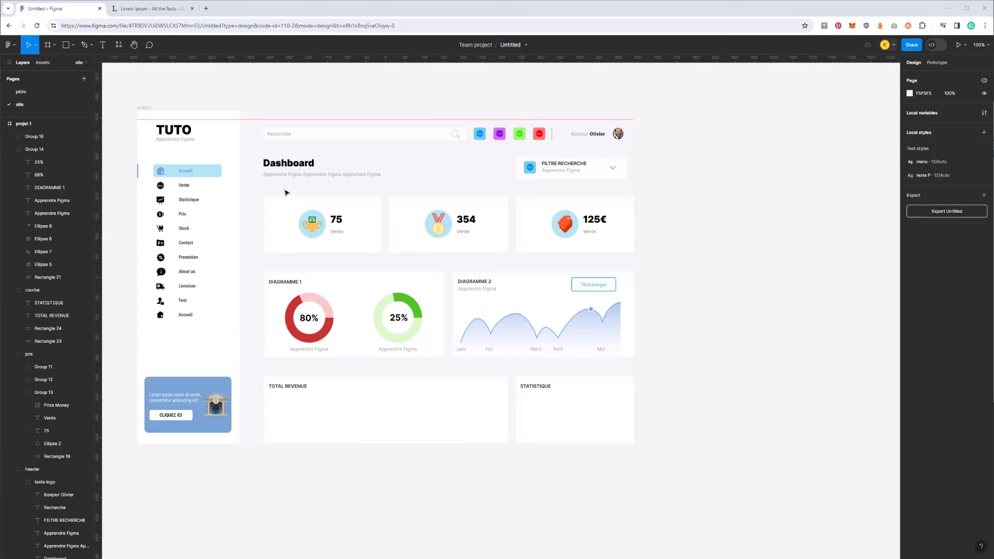
Alt-drag a copy of the Télécharger button into the STATISTIQUE card beside its title
{"action": "left_click", "coordinate": [589, 293]}
{"action": "double_click", "coordinate": [589, 293]}
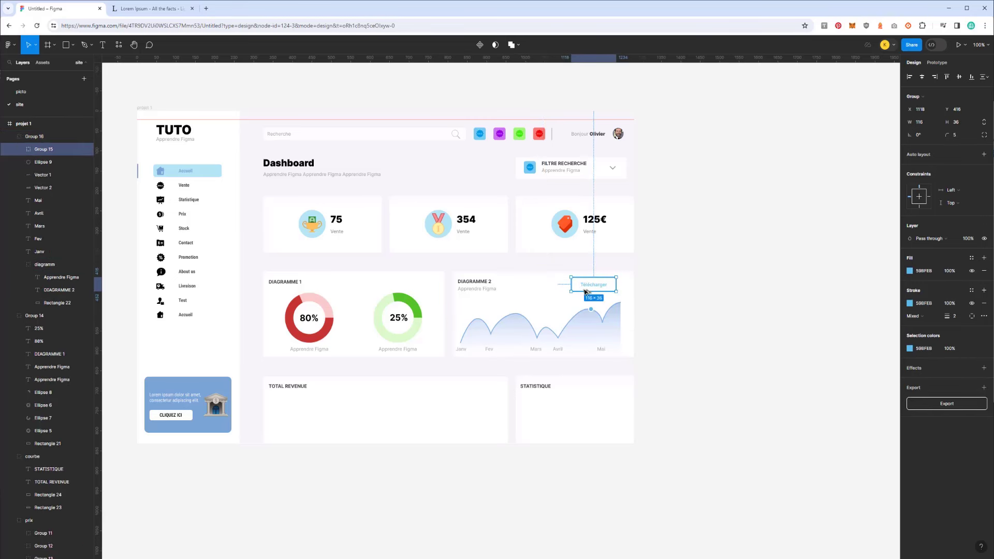
{"action": "mouse_move", "coordinate": [585, 293]}
{"action": "left_mouse_down"}
{"action": "mouse_move", "coordinate": [596, 394]}
{"action": "mouse_move", "coordinate": [585, 395]}
{"action": "left_mouse_up"}
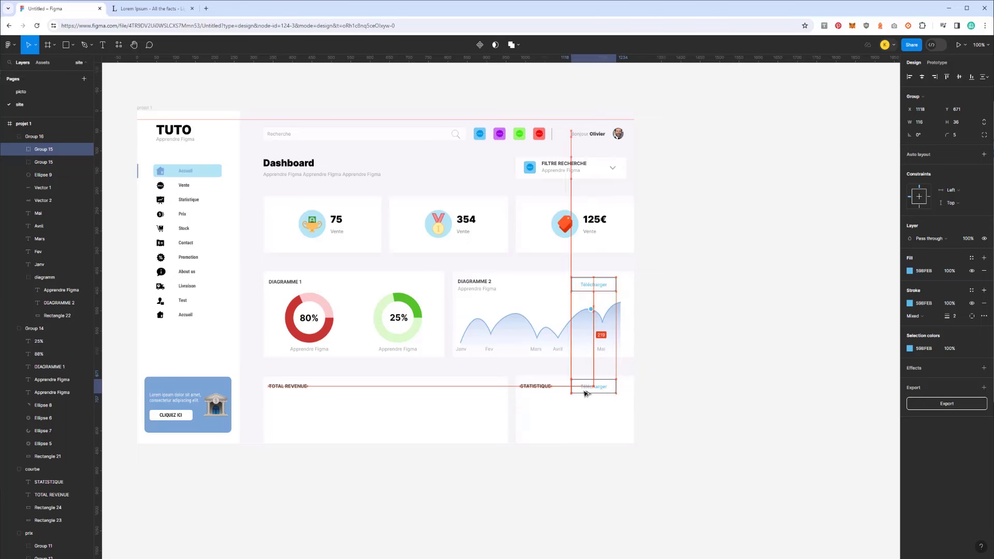
{"action": "left_click_drag", "start_coordinate": [585, 394], "coordinate": [585, 393]}
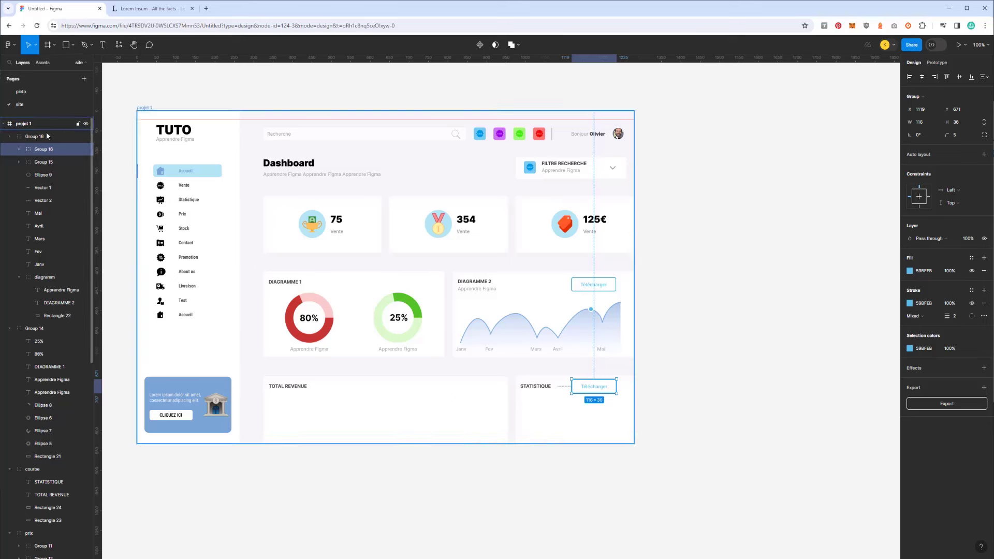
{"action": "mouse_move", "coordinate": [43, 162]}
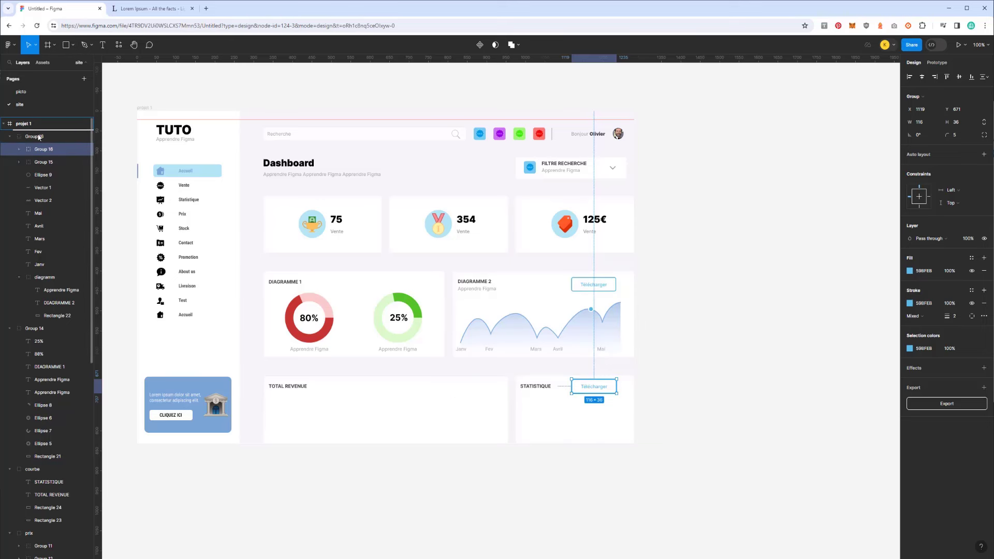
Group the two diagram cards together and nest the copied button inside the courbe group
{"action": "left_click_drag", "start_coordinate": [44, 149], "coordinate": [42, 131]}
{"action": "left_click", "coordinate": [7, 150]}
{"action": "double_click", "coordinate": [32, 152]}
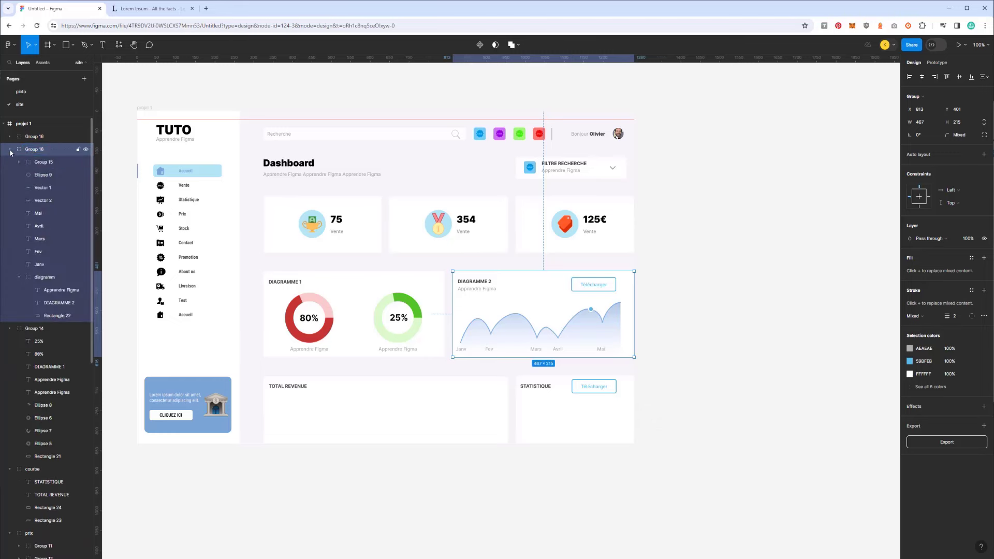
{"action": "left_click", "coordinate": [9, 162]}
{"action": "left_click", "coordinate": [30, 163], "text": "shift"}
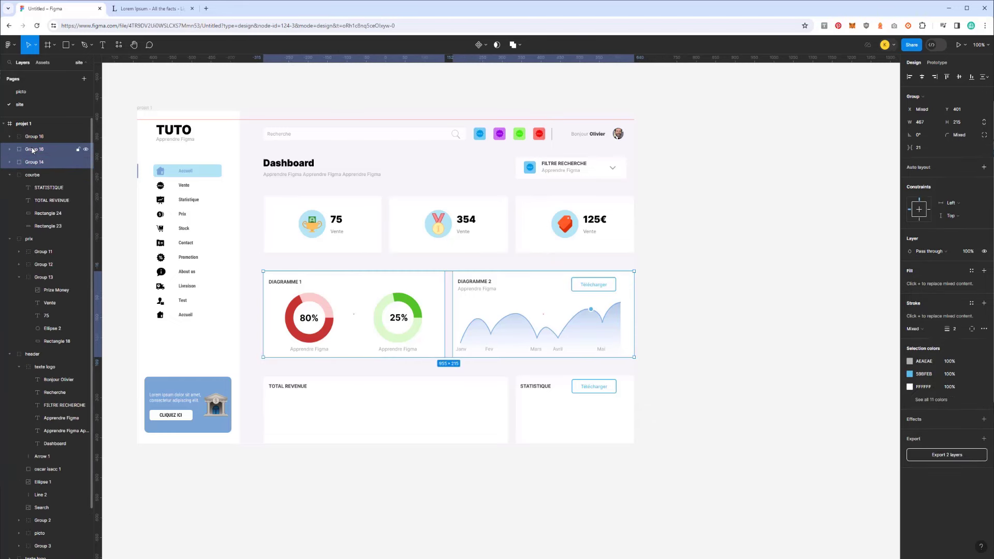
{"action": "key", "text": "ctrl+g"}
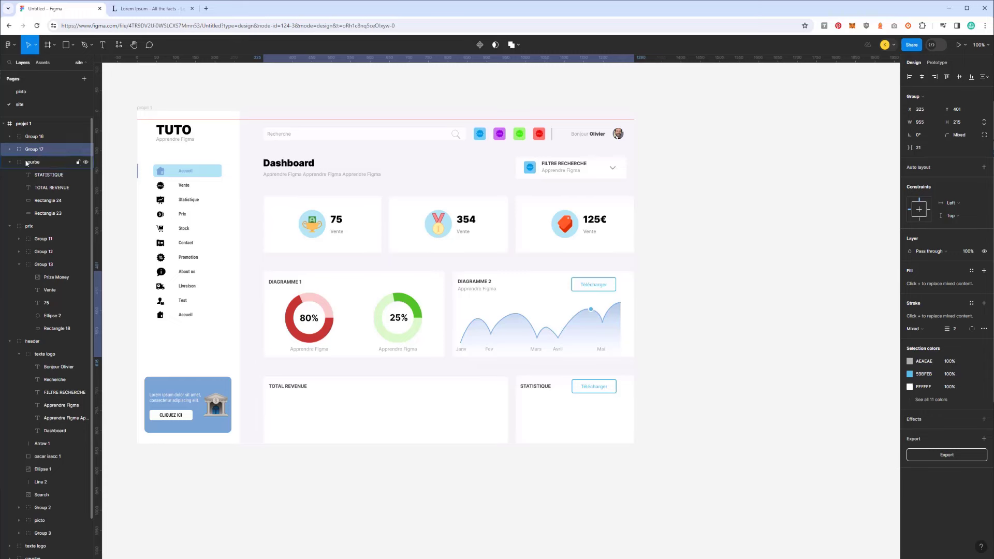
{"action": "left_click_drag", "start_coordinate": [27, 163], "coordinate": [27, 158]}
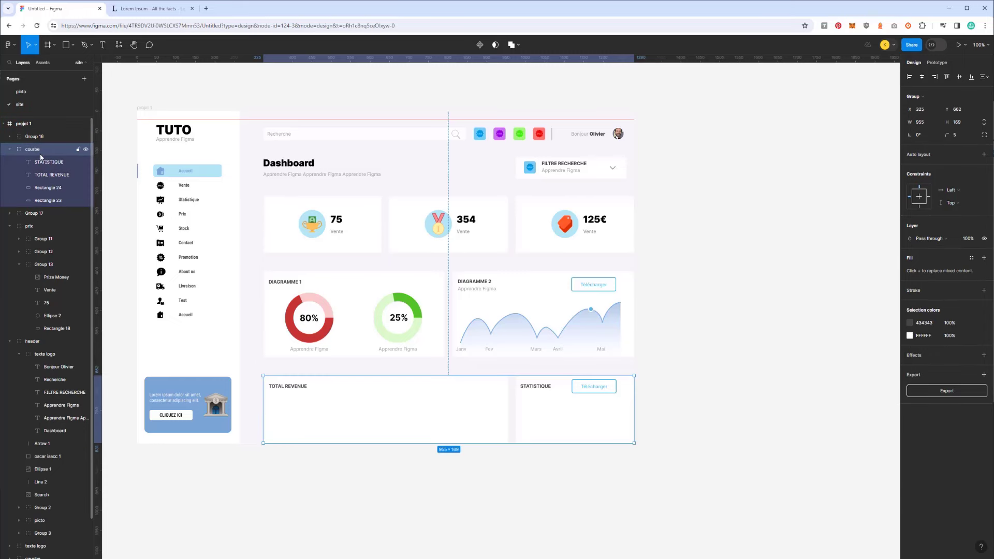
{"action": "left_click_drag", "start_coordinate": [30, 137], "coordinate": [36, 157]}
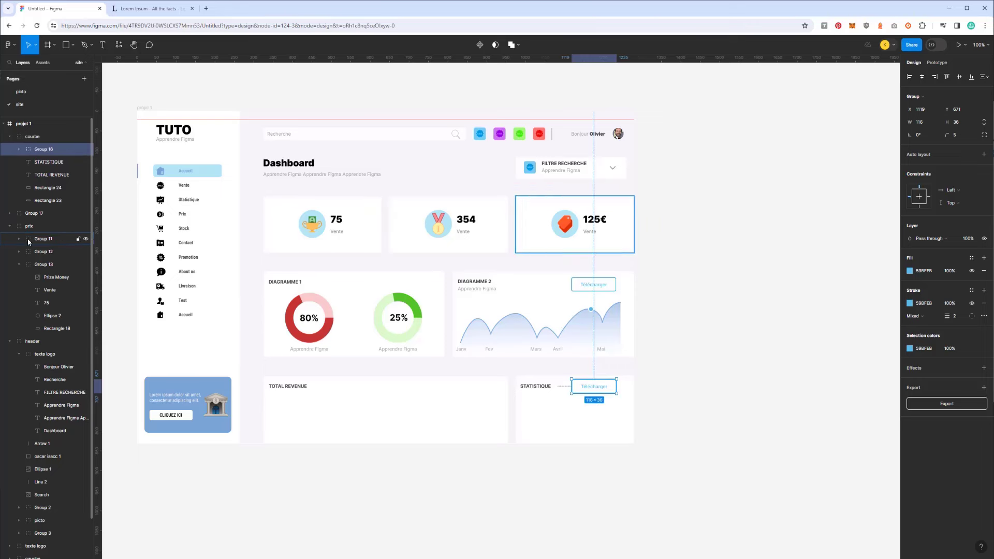
{"action": "left_click", "coordinate": [9, 226]}
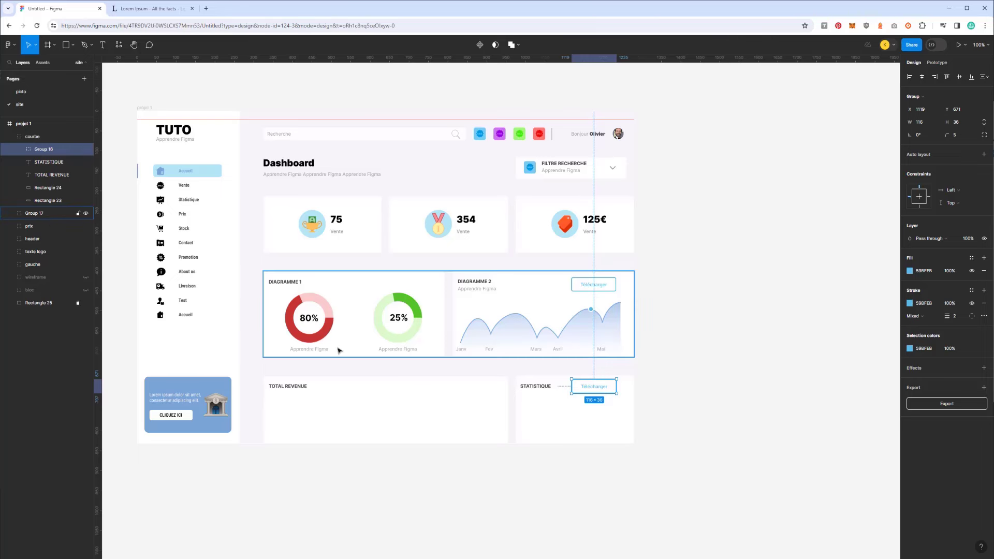
Draw a 19×19 circle in the TOTAL REVENUE card filled with the donut's red (C83333)
{"action": "left_click", "coordinate": [73, 46]}
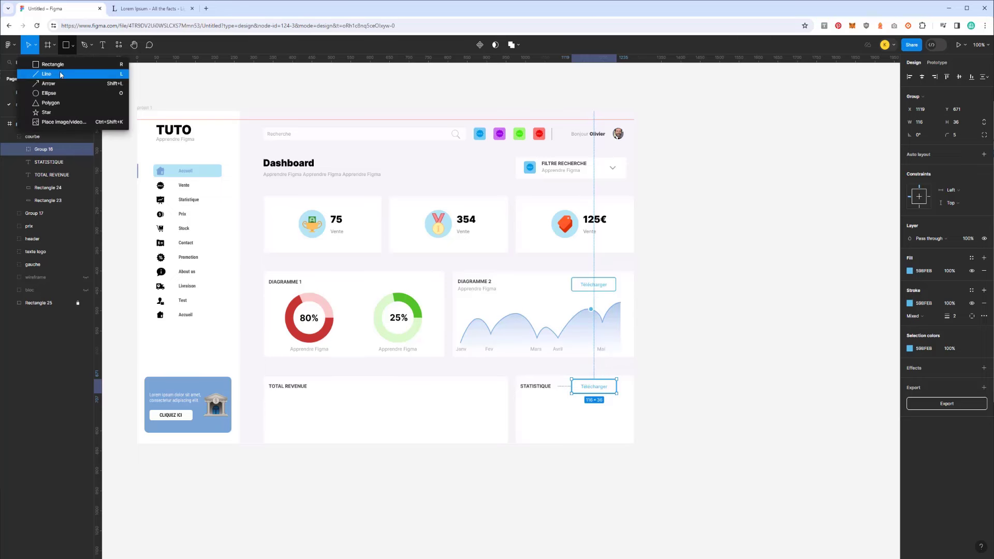
{"action": "left_click", "coordinate": [42, 93]}
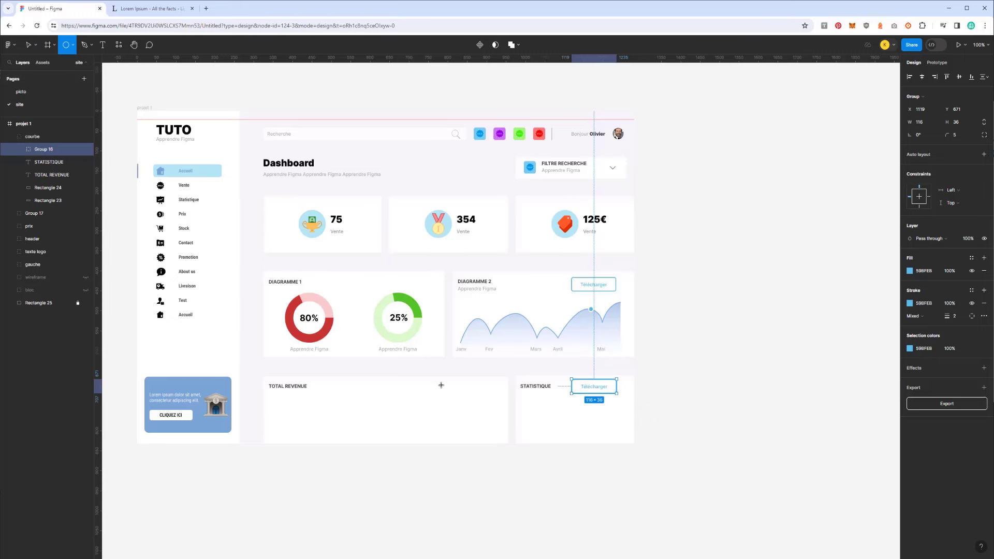
{"action": "left_click_drag", "start_coordinate": [441, 383], "coordinate": [450, 392]}
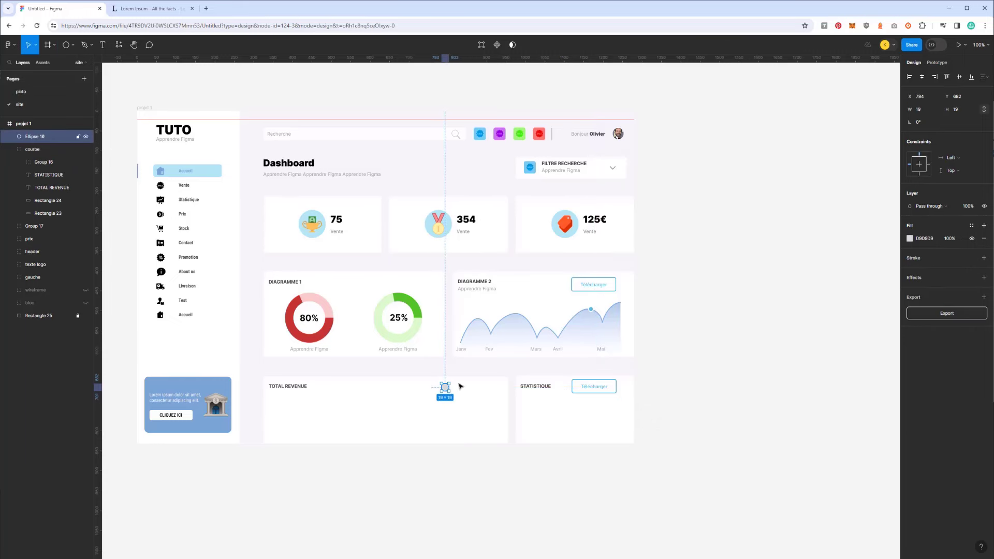
{"action": "left_click", "coordinate": [910, 239]}
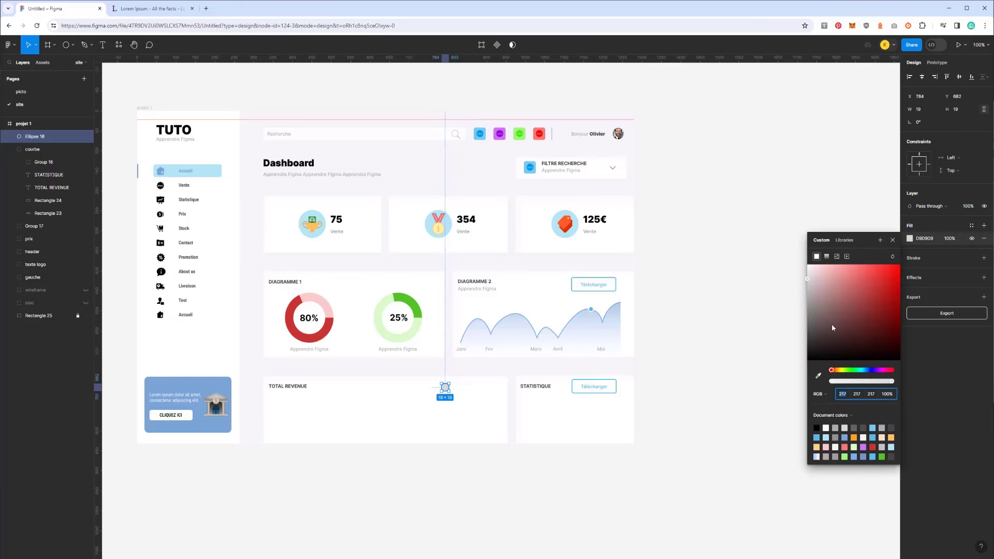
{"action": "left_click", "coordinate": [819, 376]}
{"action": "left_click", "coordinate": [330, 324]}
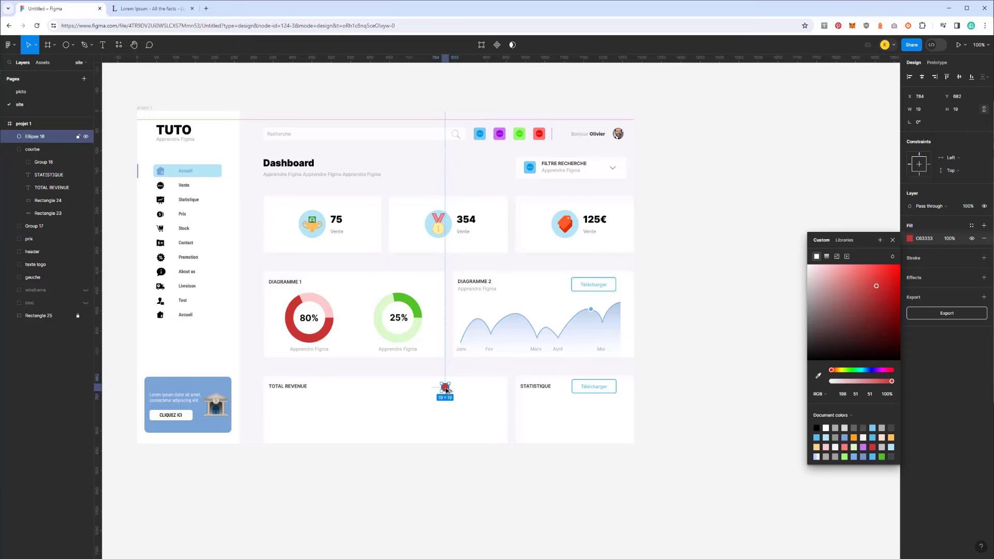
Duplicate the circle to its right and fill the copy with the donut's green (54C022)
{"action": "left_click_drag", "start_coordinate": [447, 389], "coordinate": [482, 391], "text": "alt"}
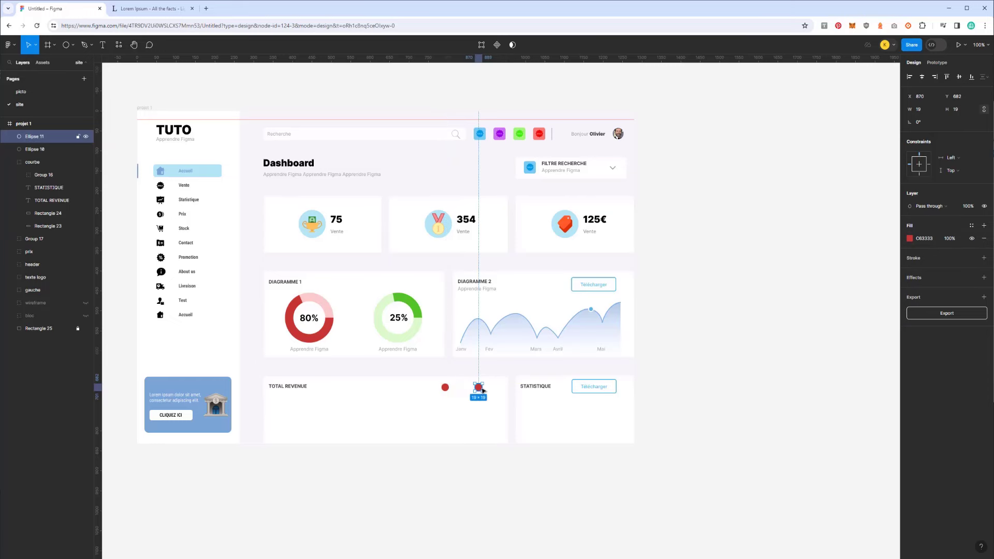
{"action": "left_click", "coordinate": [910, 239]}
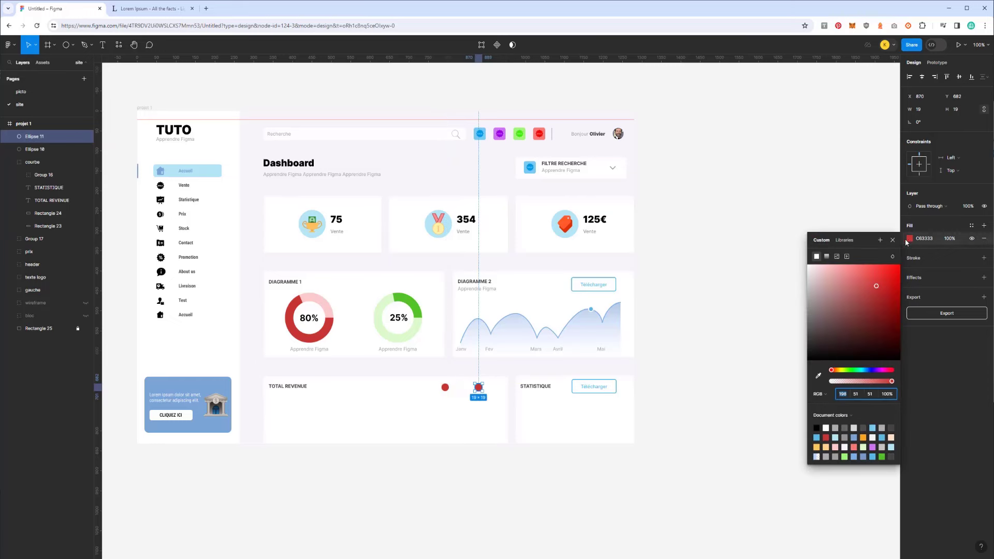
{"action": "left_click", "coordinate": [819, 376]}
{"action": "left_click", "coordinate": [422, 308]}
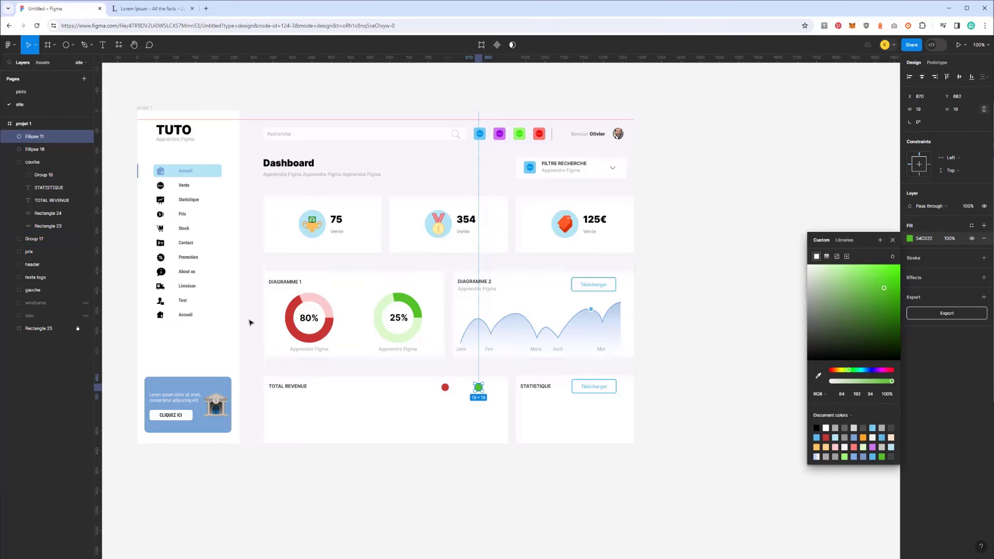
{"action": "key", "text": "plus"}
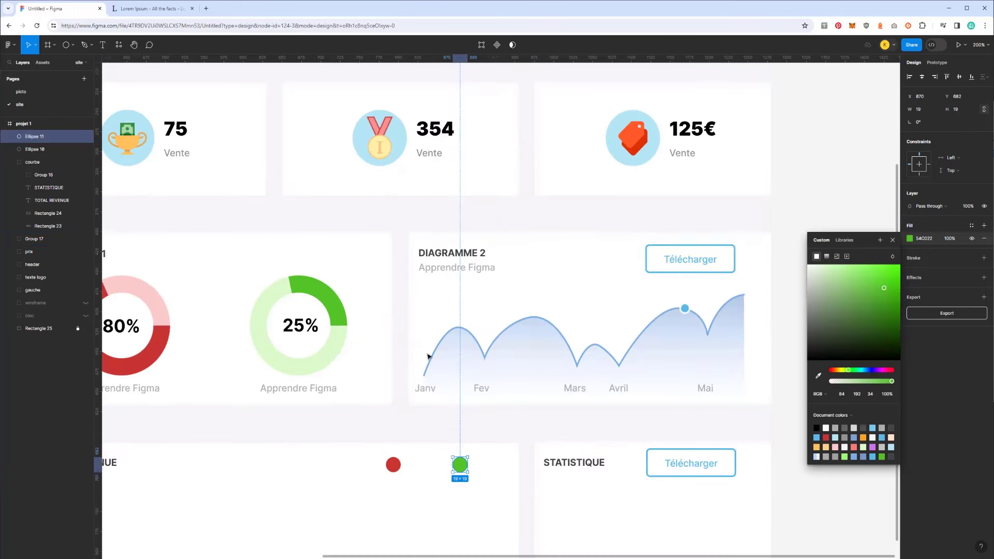
Resize both the red and the green dot from 19×19 down to 11×11
{"action": "scroll", "coordinate": [413, 366], "scroll_direction": "down", "scroll_amount": 5}
{"action": "scroll", "coordinate": [413, 365], "scroll_direction": "up", "scroll_amount": 2}
{"action": "left_click", "coordinate": [393, 273]}
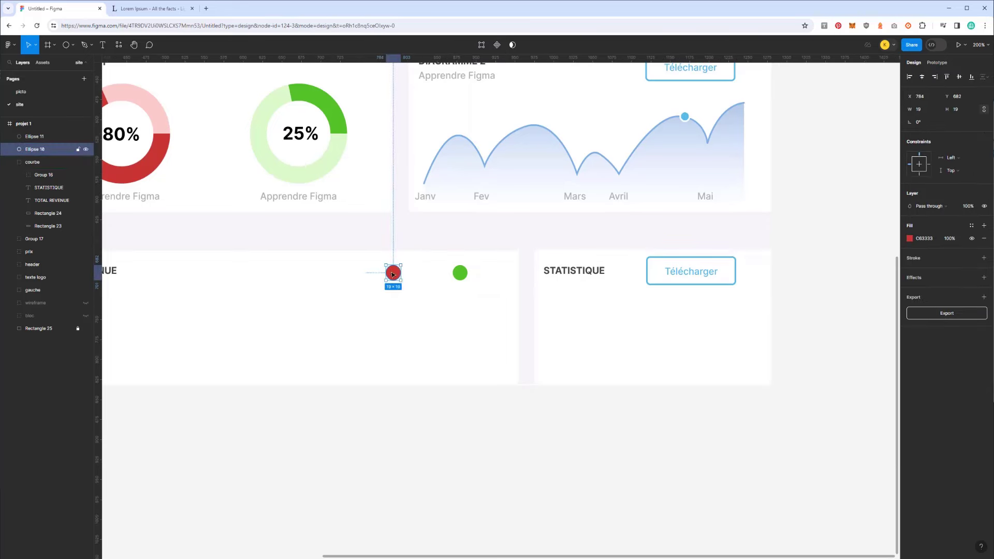
{"action": "left_click_drag", "start_coordinate": [400, 280], "coordinate": [396, 277]}
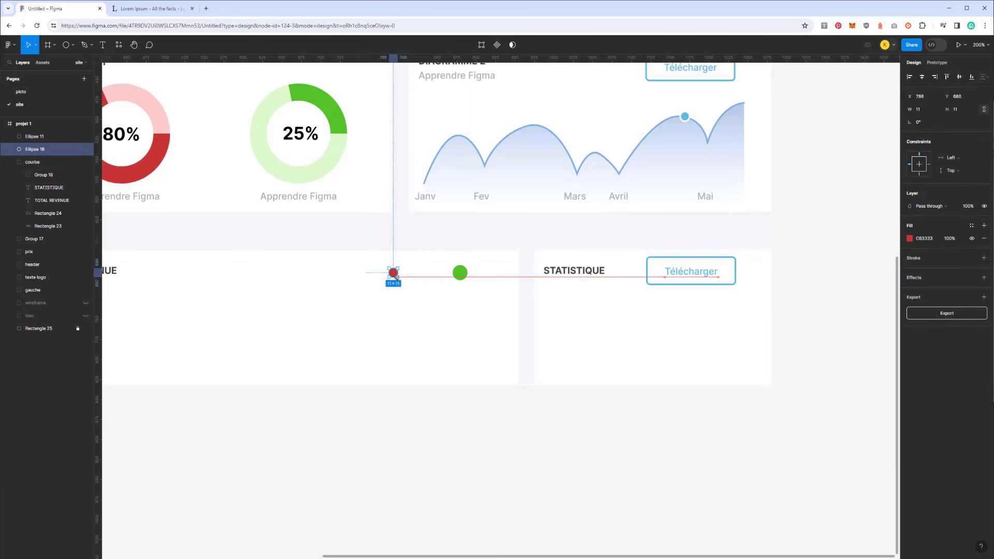
{"action": "left_click", "coordinate": [460, 273]}
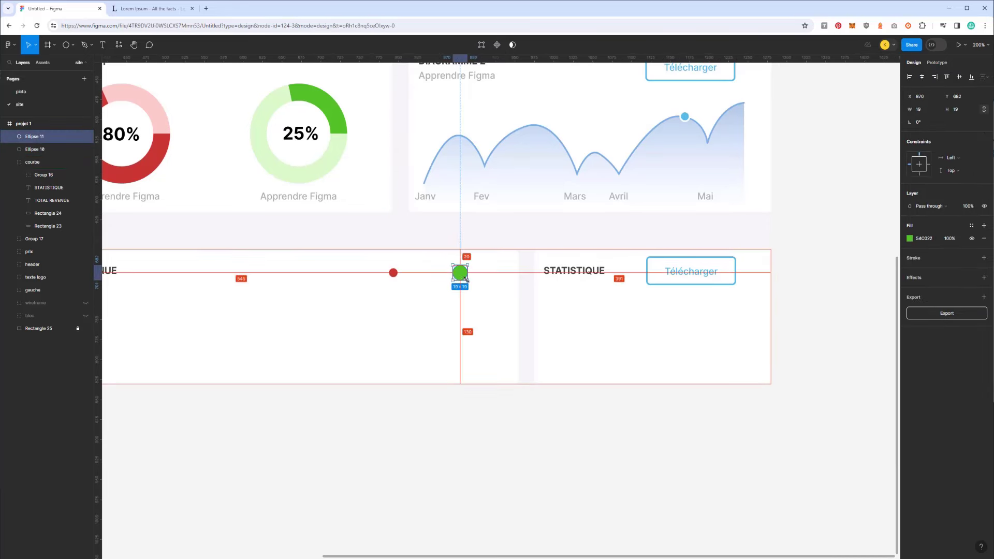
{"action": "left_click_drag", "start_coordinate": [466, 279], "coordinate": [461, 278]}
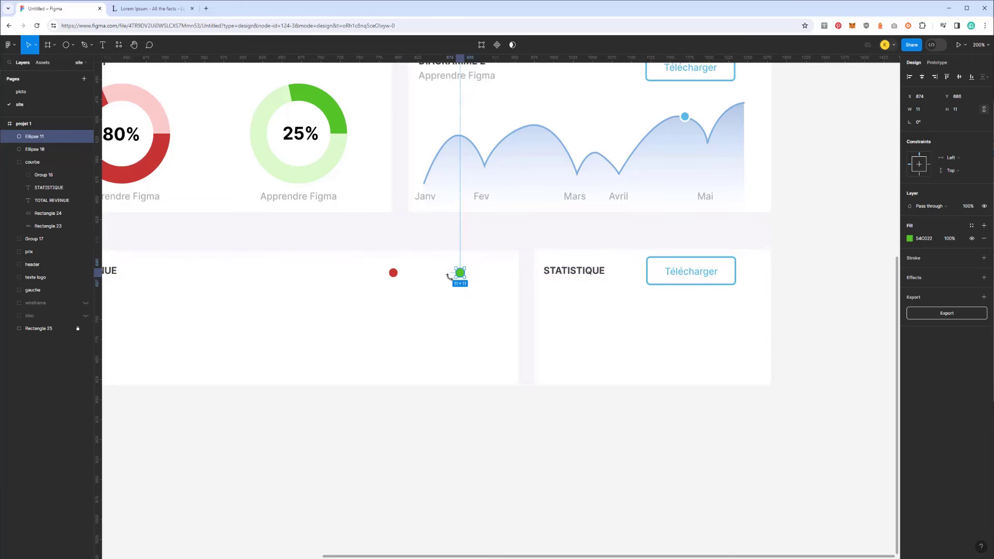
{"action": "left_click", "coordinate": [283, 197]}
Copy the Apprendre Figma caption into the revenue card as a TTC label beside the red dot
{"action": "double_click", "coordinate": [284, 198]}
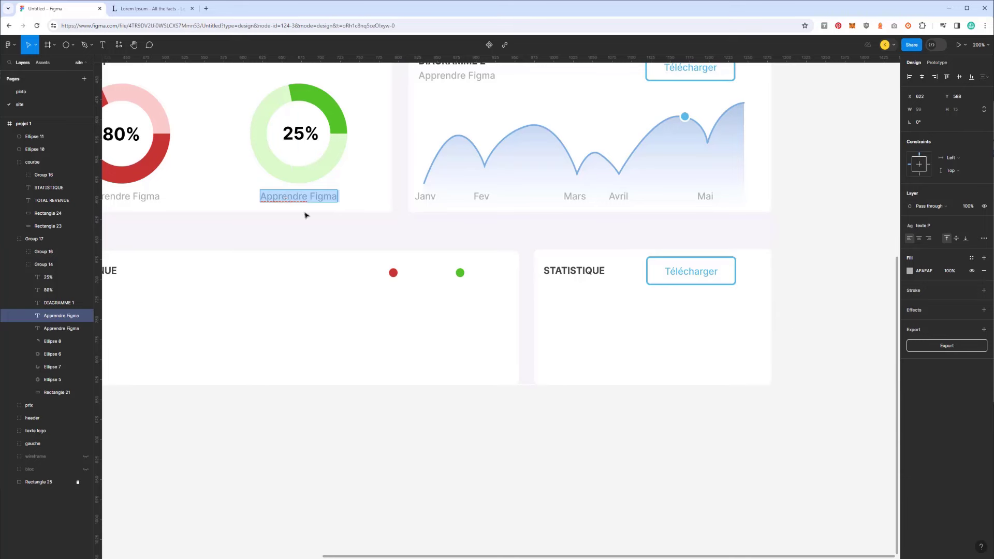
{"action": "key", "text": "Escape"}
{"action": "key", "text": "ctrl+c"}
{"action": "left_click", "coordinate": [335, 301]}
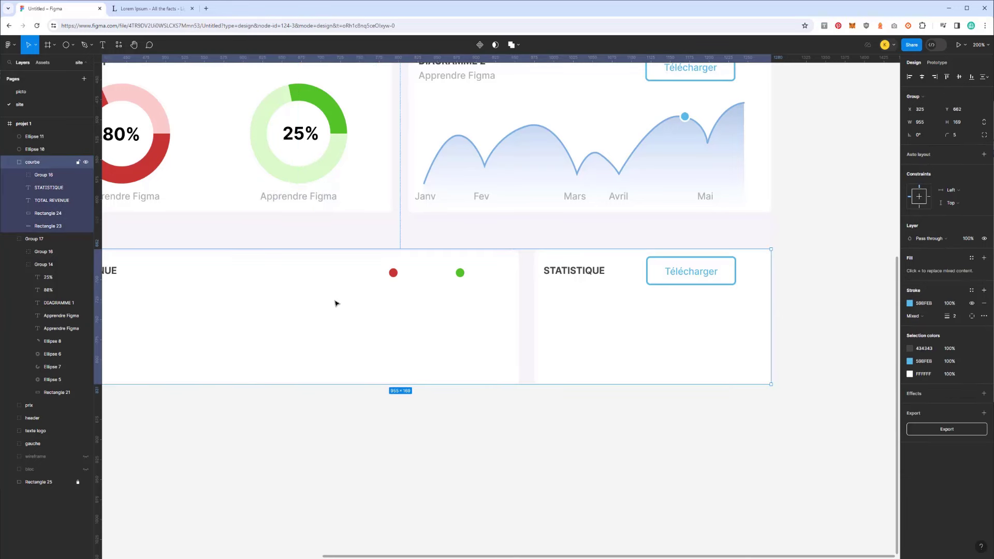
{"action": "key", "text": "ctrl+v"}
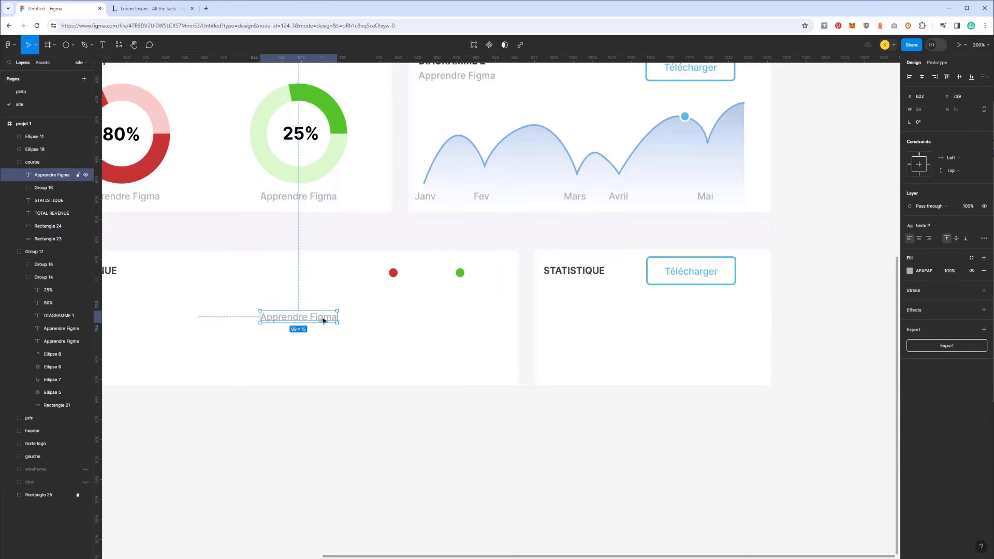
{"action": "double_click", "coordinate": [323, 321]}
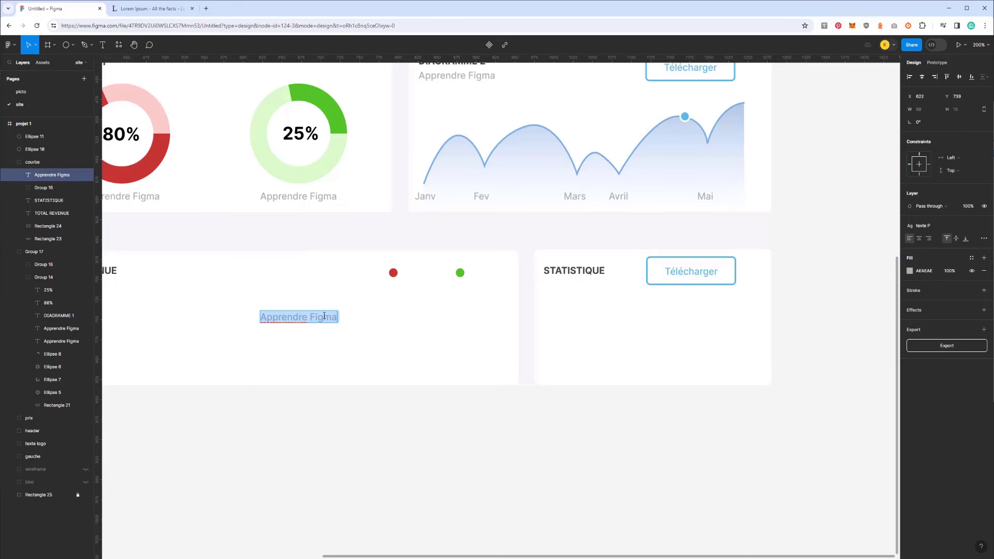
{"action": "key", "text": "BackSpace"}
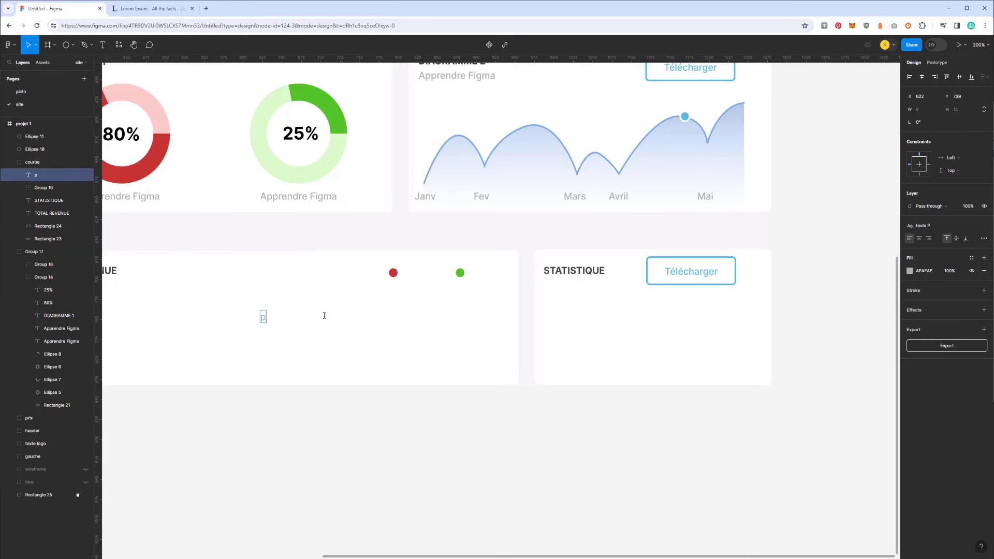
{"action": "type", "text": "TTC"}
{"action": "left_click_drag", "start_coordinate": [269, 317], "coordinate": [417, 280]}
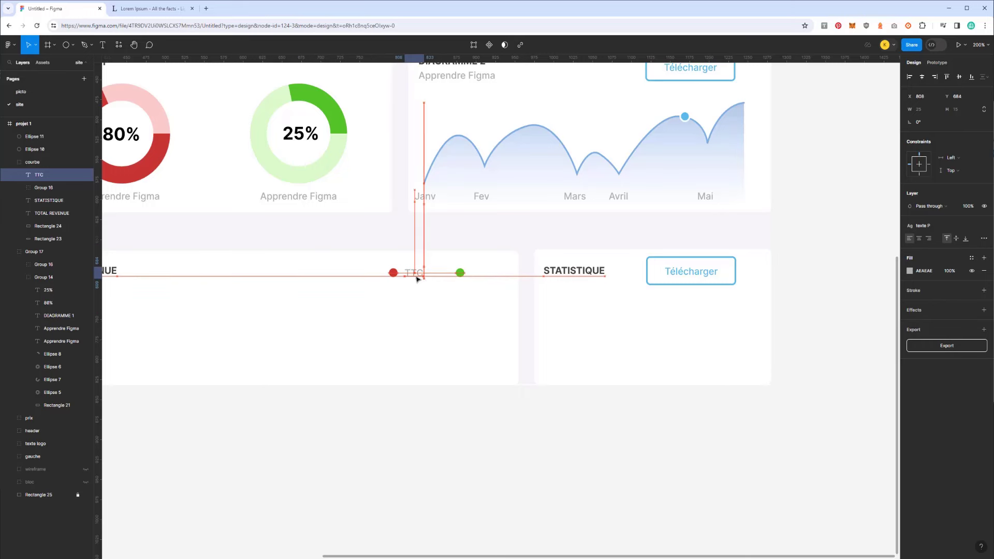
{"action": "left_click_drag", "start_coordinate": [417, 280], "coordinate": [417, 280]}
Rename the label beside the red dot to Prix
{"action": "double_click", "coordinate": [408, 273]}
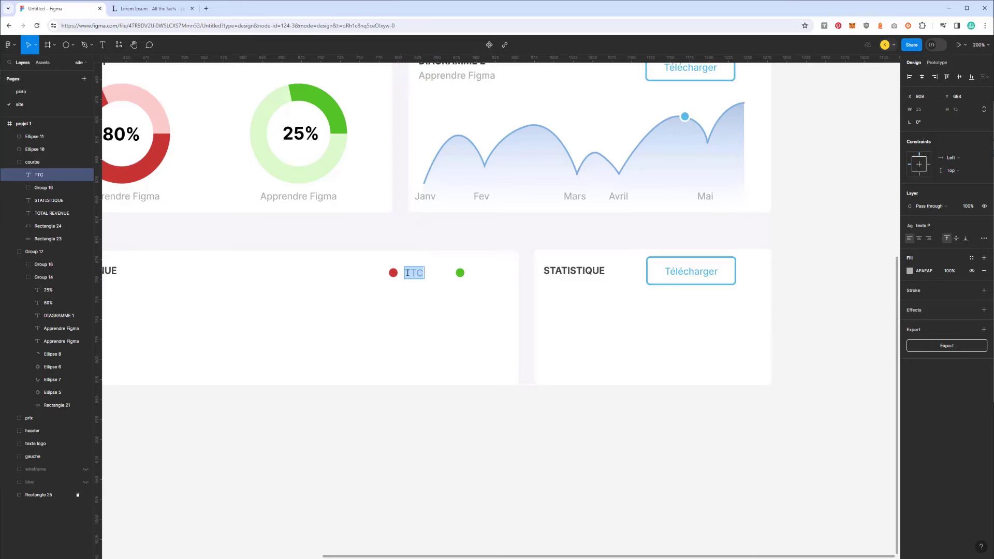
{"action": "type", "text": "PRIX"}
{"action": "left_click_drag", "start_coordinate": [409, 273], "coordinate": [433, 273]}
{"action": "type", "text": "Prix"}
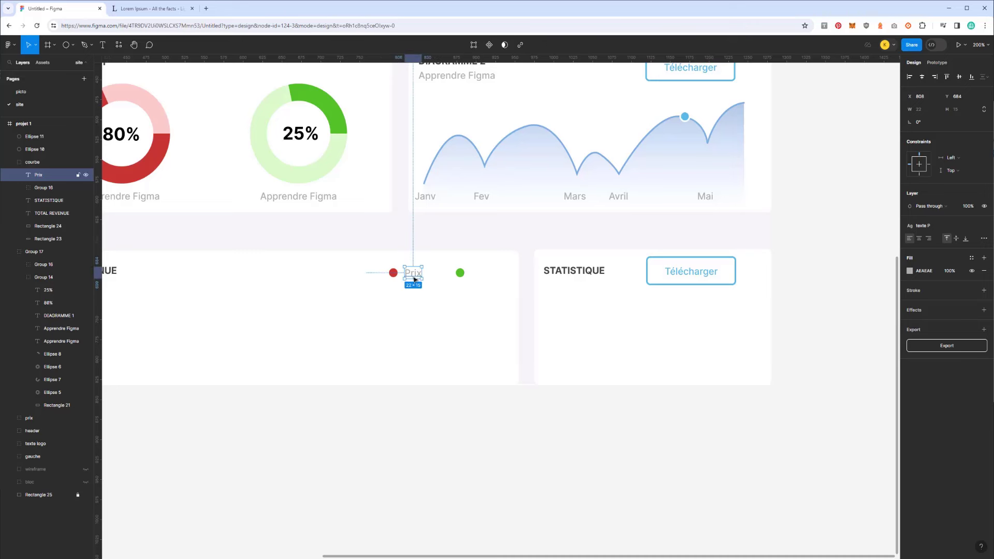
Duplicate the Prix label next to the green dot, retype it as Vente, and align it
{"action": "left_click_drag", "start_coordinate": [413, 273], "coordinate": [485, 274]}
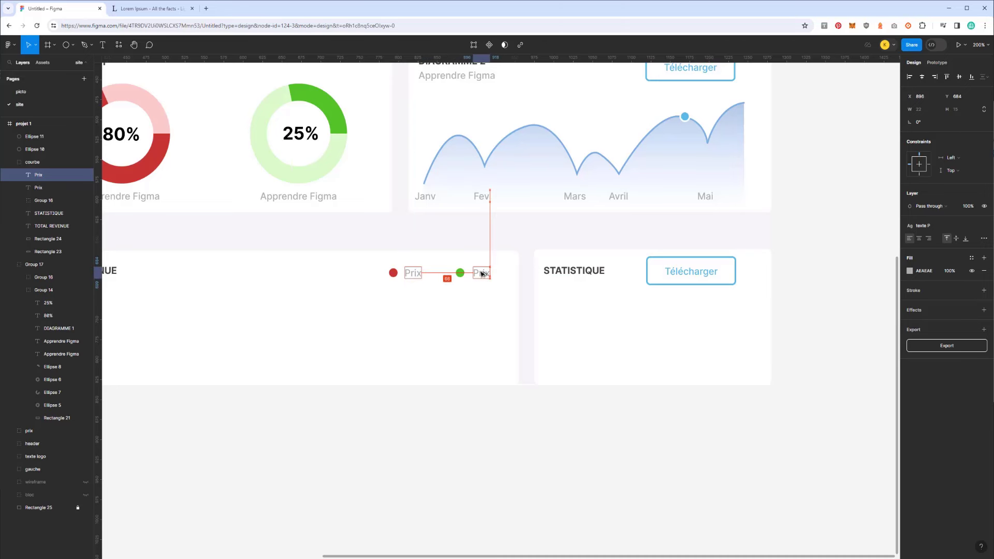
{"action": "double_click", "coordinate": [480, 273]}
{"action": "type", "text": "Vent"}
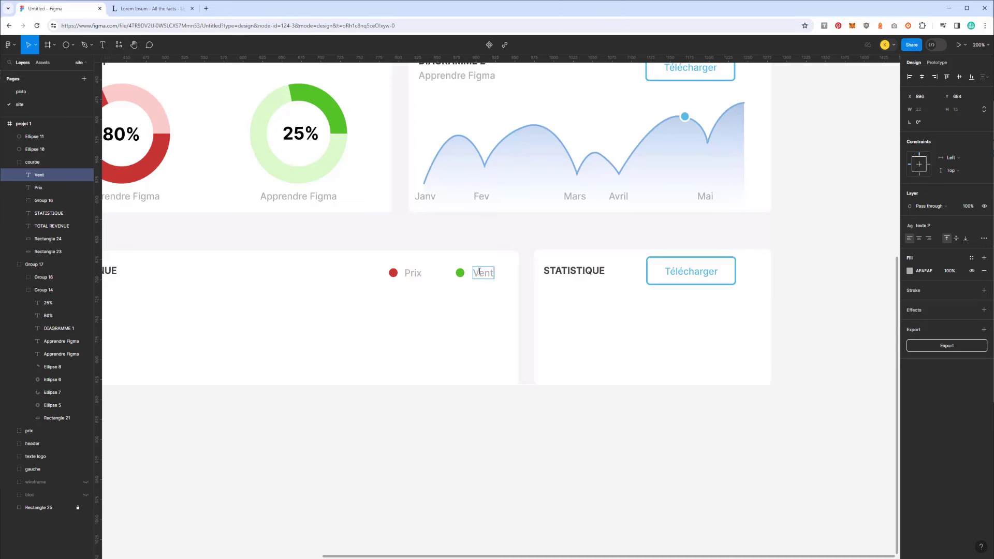
{"action": "type", "text": "e"}
{"action": "key", "text": "Escape"}
{"action": "left_click", "coordinate": [412, 278]}
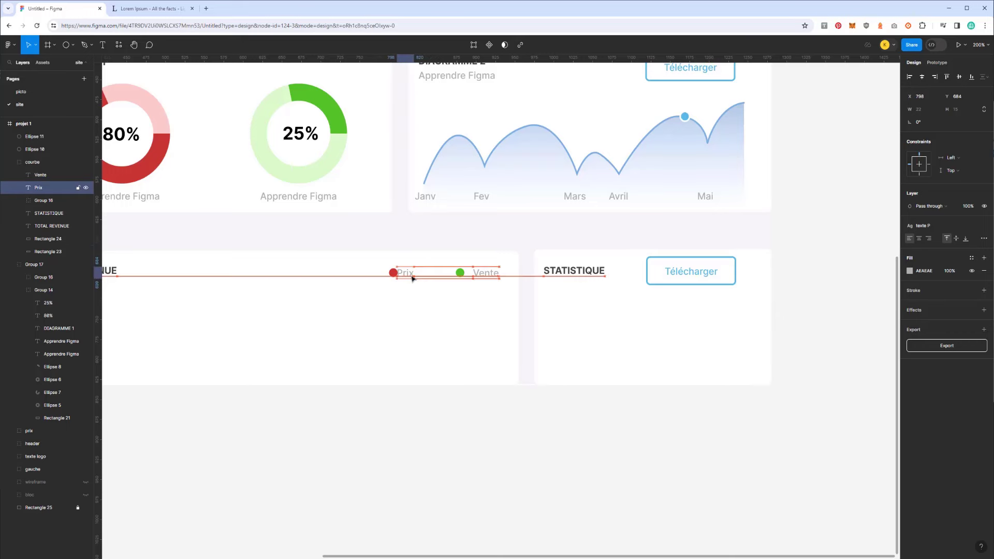
{"action": "left_click", "coordinate": [492, 273]}
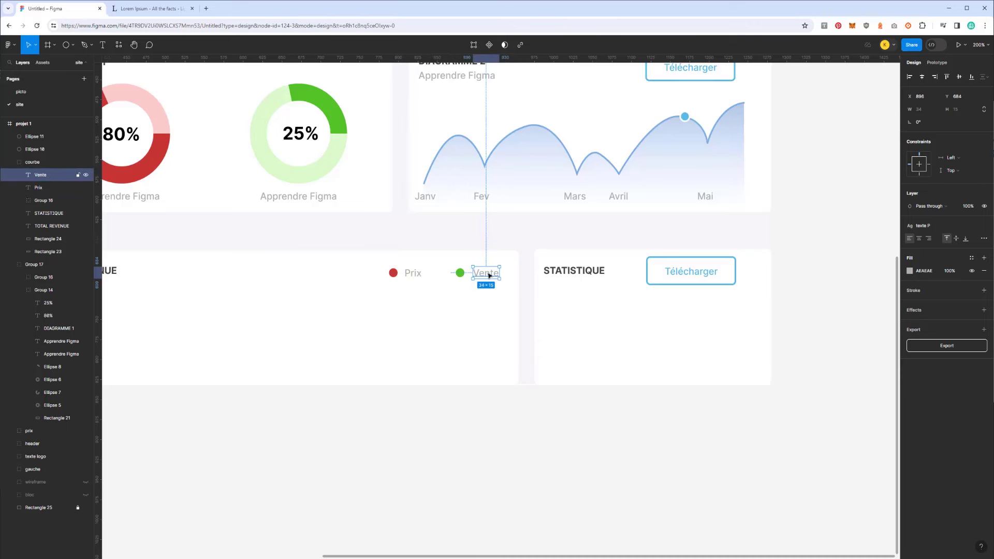
{"action": "key", "text": "shift+Left"}
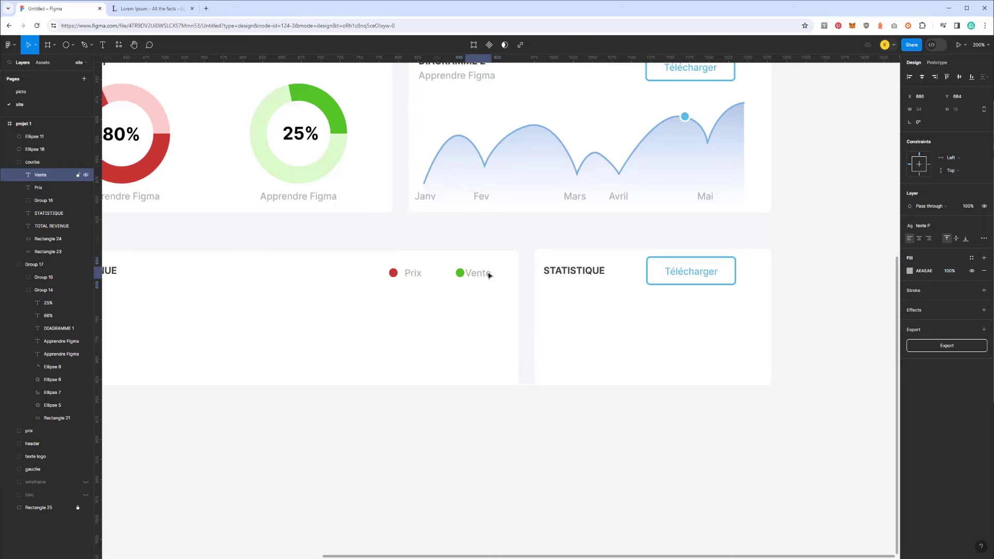
{"action": "left_click_drag", "start_coordinate": [489, 276], "coordinate": [497, 276]}
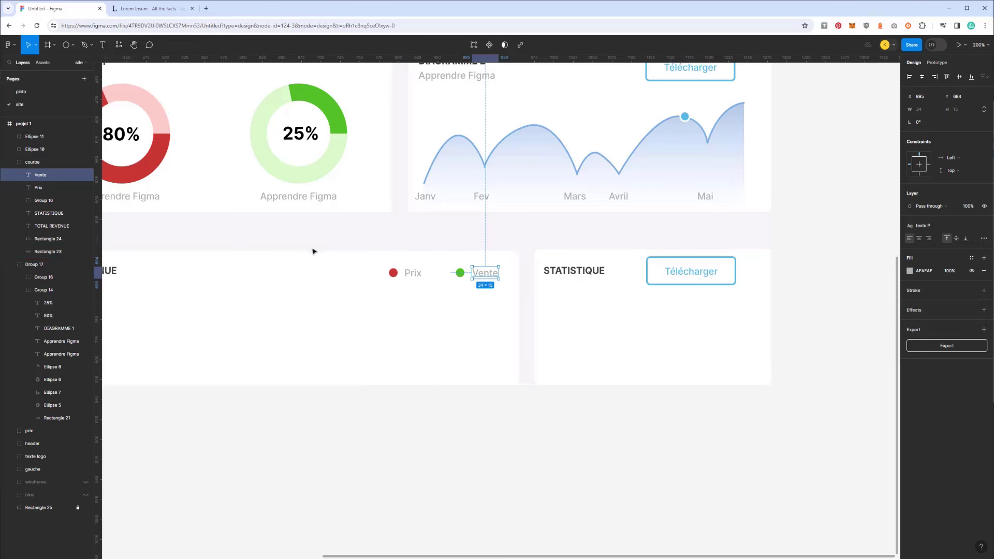
{"action": "left_click_drag", "start_coordinate": [265, 238], "coordinate": [378, 241]}
Group the Vente and Prix labels with their dots and move both groups into courbe
{"action": "left_click", "coordinate": [573, 275], "text": "shift"}
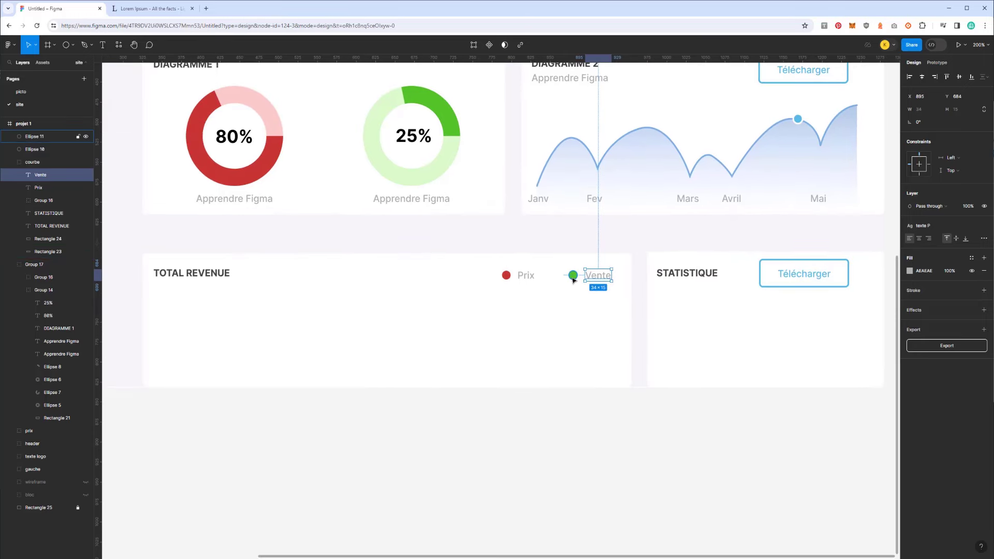
{"action": "key", "text": "ctrl+g"}
{"action": "left_click", "coordinate": [524, 277]}
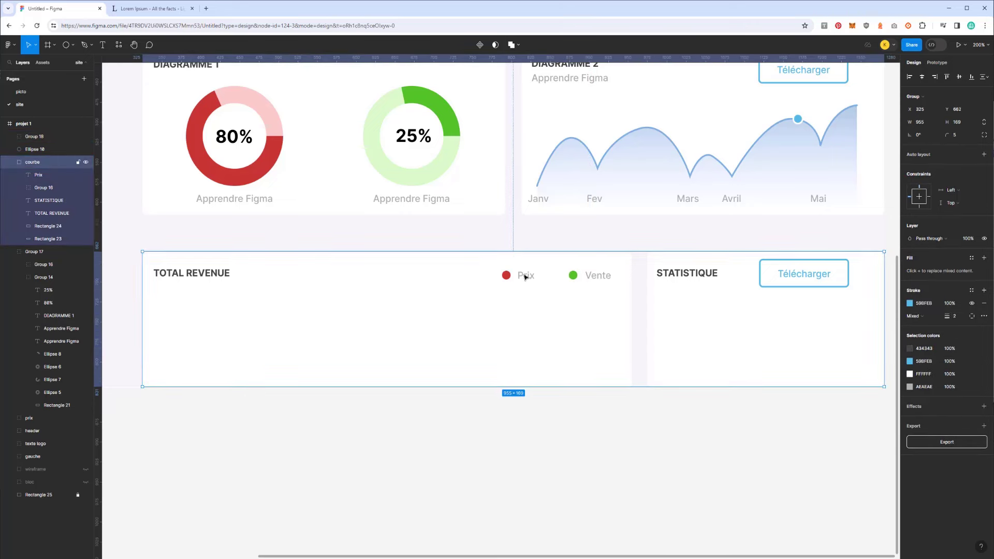
{"action": "double_click", "coordinate": [525, 276]}
{"action": "left_click", "coordinate": [507, 276], "text": "shift"}
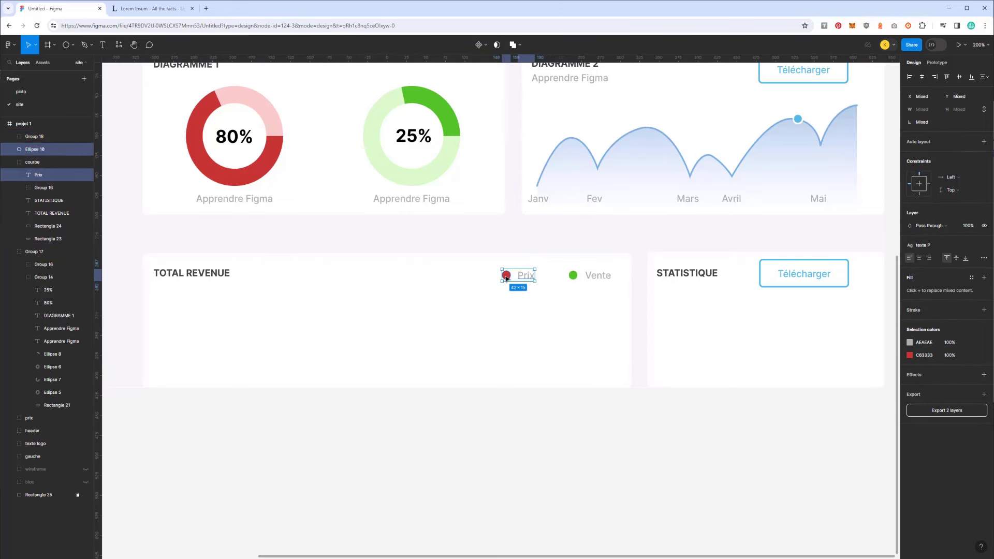
{"action": "key", "text": "ctrl+g"}
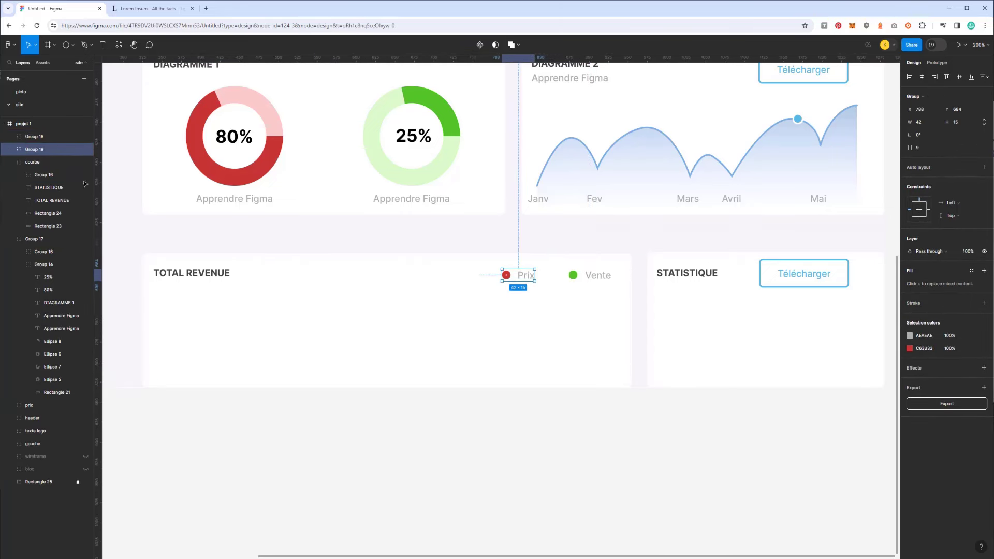
{"action": "left_click", "coordinate": [34, 136], "text": "shift"}
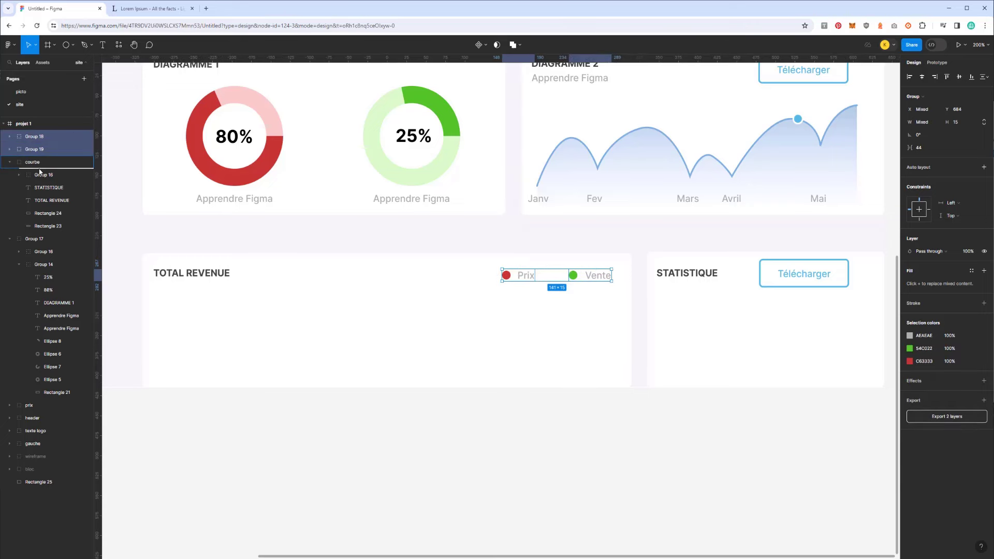
{"action": "left_click_drag", "start_coordinate": [40, 172], "coordinate": [40, 165]}
Vertically centre TOTAL REVENUE with its legend, and STATISTIQUE with the Télécharger button
{"action": "left_click", "coordinate": [52, 200], "text": "shift"}
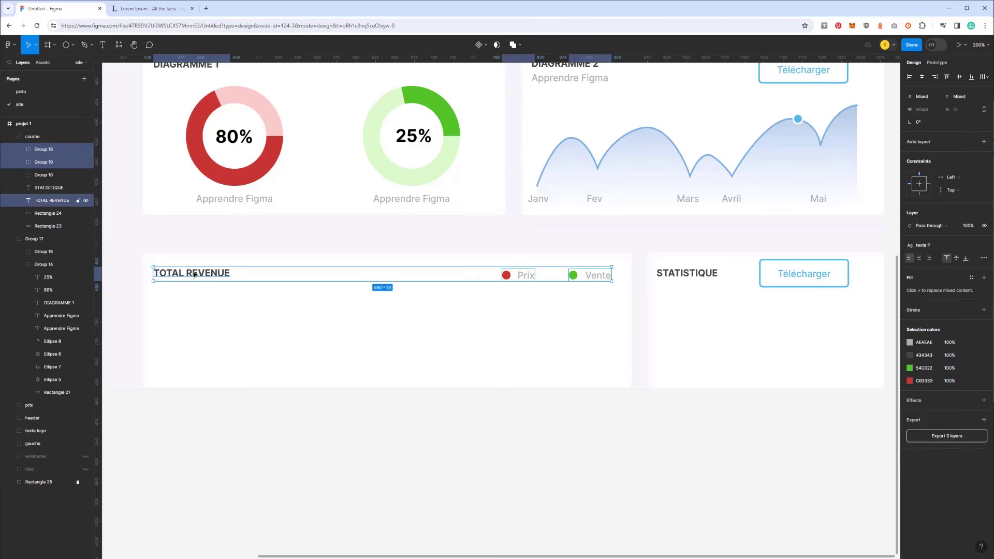
{"action": "left_click", "coordinate": [960, 77]}
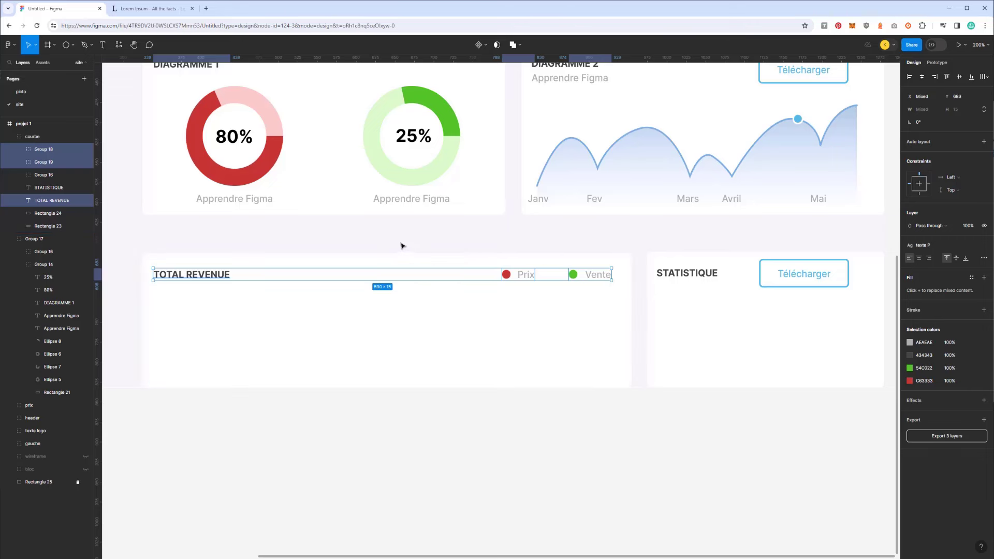
{"action": "key", "text": "Up"}
{"action": "key", "text": "Up"}
{"action": "key", "text": "Up"}
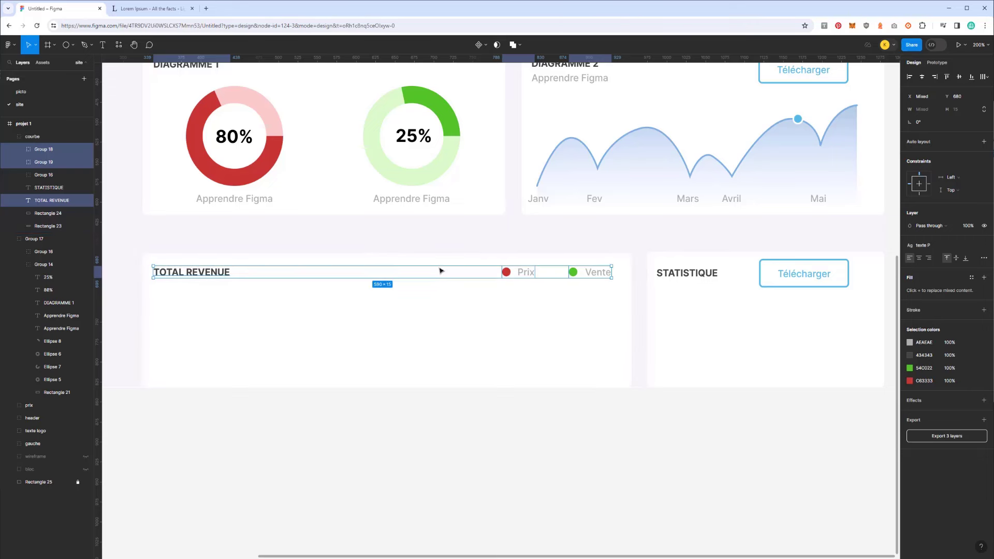
{"action": "left_click", "coordinate": [695, 277]}
{"action": "left_click", "coordinate": [788, 275], "text": "shift"}
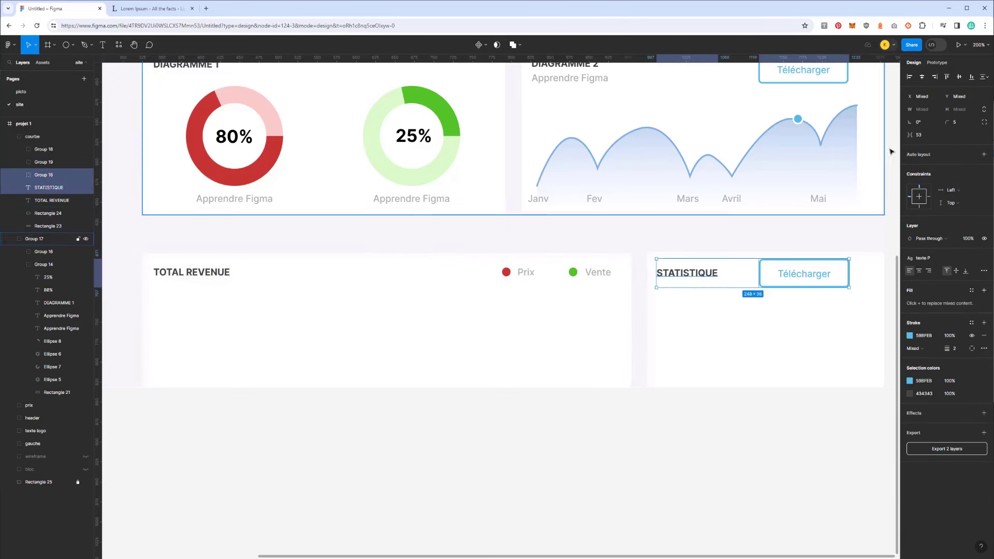
{"action": "left_click", "coordinate": [961, 77]}
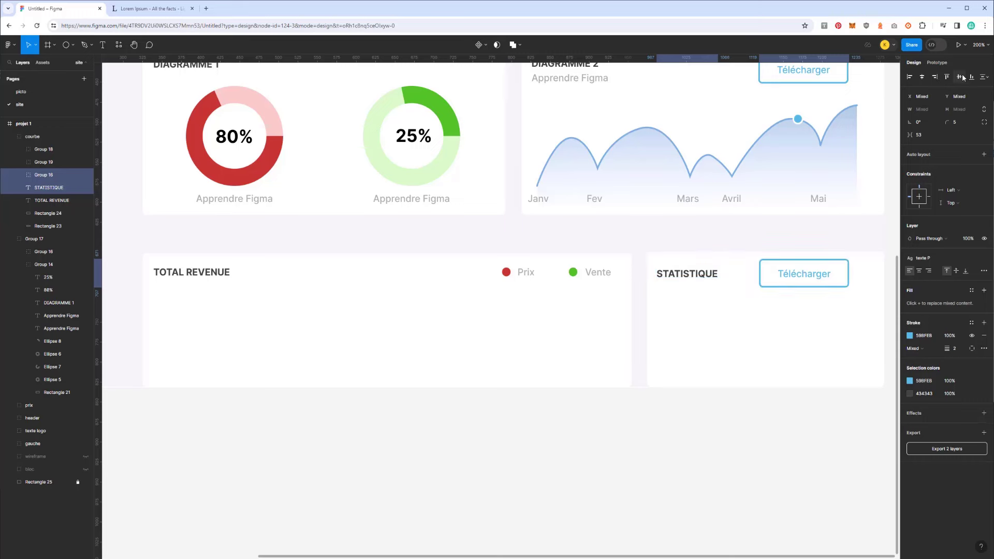
Select the header elements of both cards to check that they share one row
{"action": "left_click", "coordinate": [716, 251]}
{"action": "left_click", "coordinate": [790, 280]}
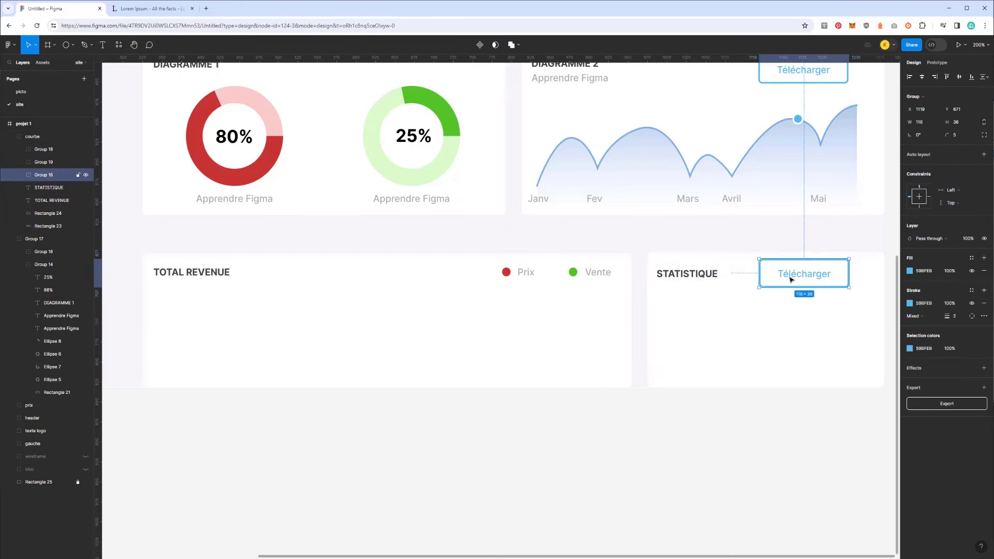
{"action": "left_click", "coordinate": [660, 278], "text": "shift"}
{"action": "left_click", "coordinate": [596, 278], "text": "shift"}
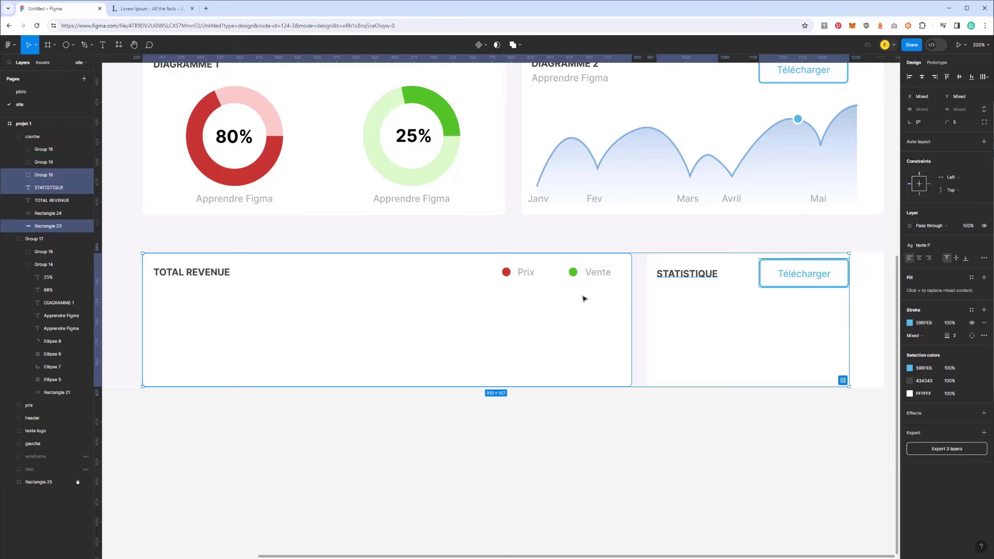
{"action": "left_click", "coordinate": [583, 297], "text": "shift"}
{"action": "left_click", "coordinate": [175, 275], "text": "shift"}
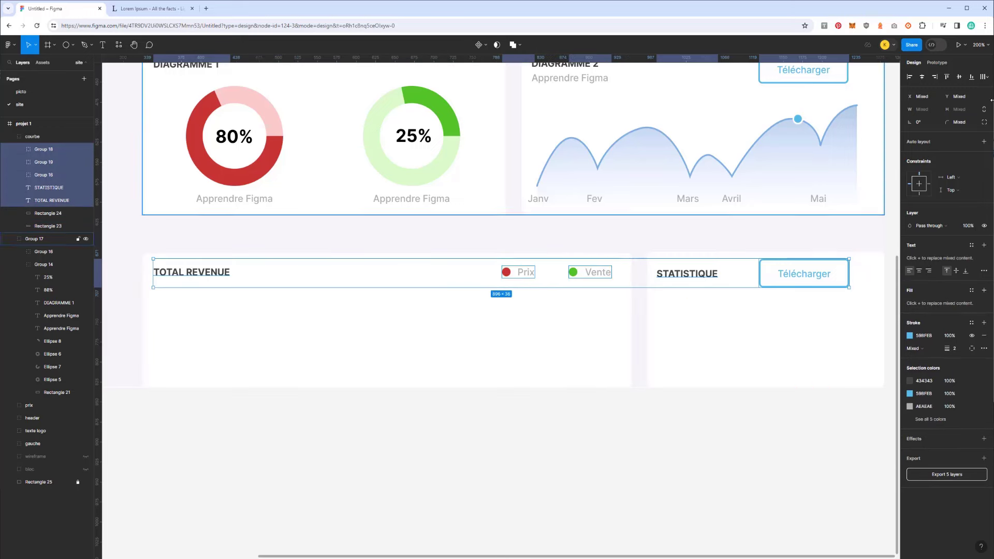
{"action": "left_click", "coordinate": [543, 237]}
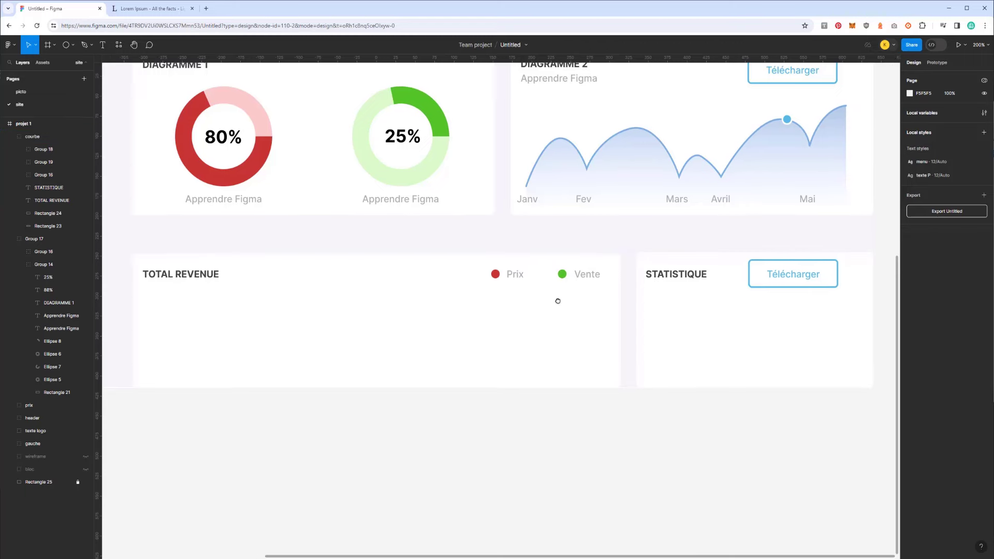
{"action": "scroll", "coordinate": [587, 303], "scroll_direction": "right", "scroll_amount": 5}
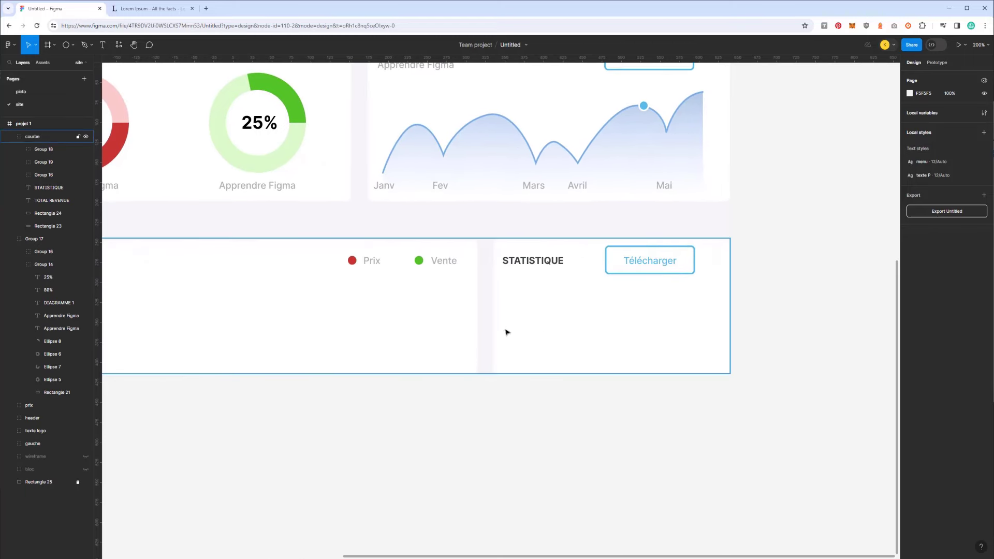
Paste a copy of the Janv label under the STATISTIQUE title and change it to 50
{"action": "left_click", "coordinate": [443, 188]}
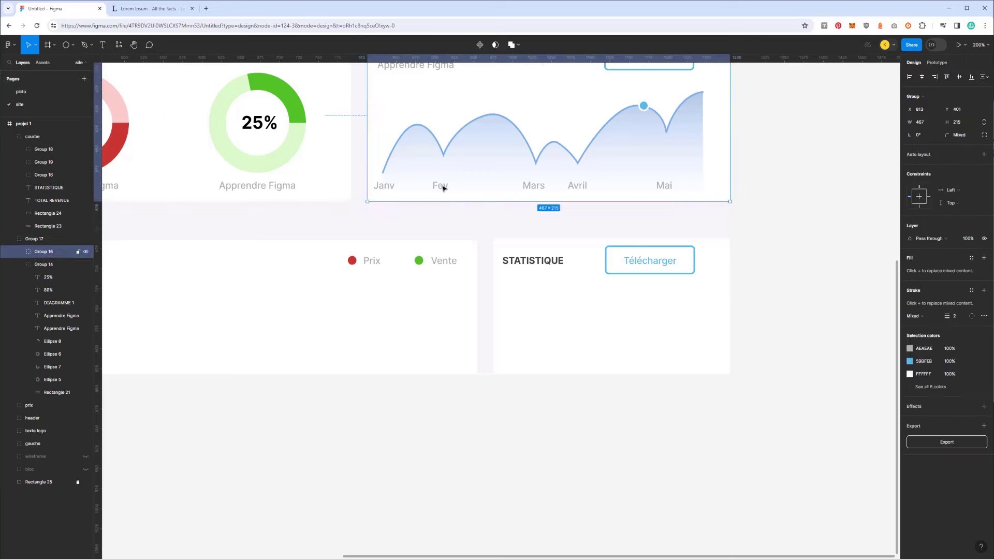
{"action": "double_click", "coordinate": [444, 188]}
{"action": "double_click", "coordinate": [436, 187]}
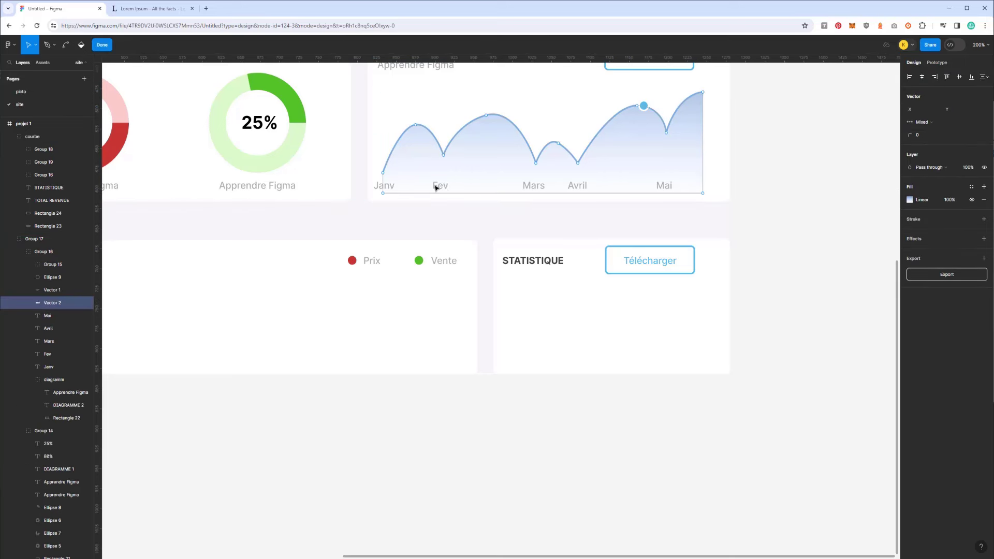
{"action": "key", "text": "Escape"}
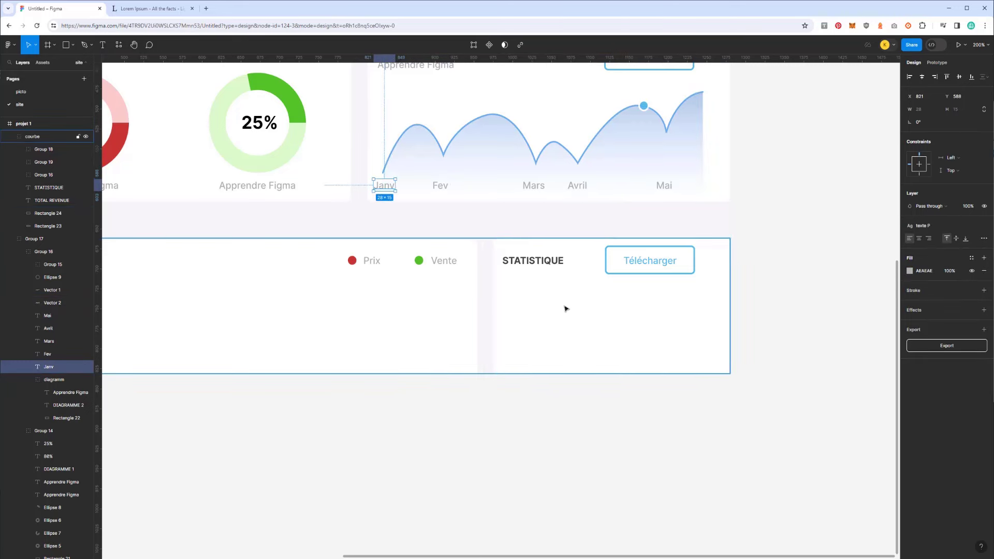
{"action": "left_click", "coordinate": [549, 310]}
{"action": "key", "text": "ctrl+v"}
{"action": "left_click_drag", "start_coordinate": [162, 318], "coordinate": [667, 284]}
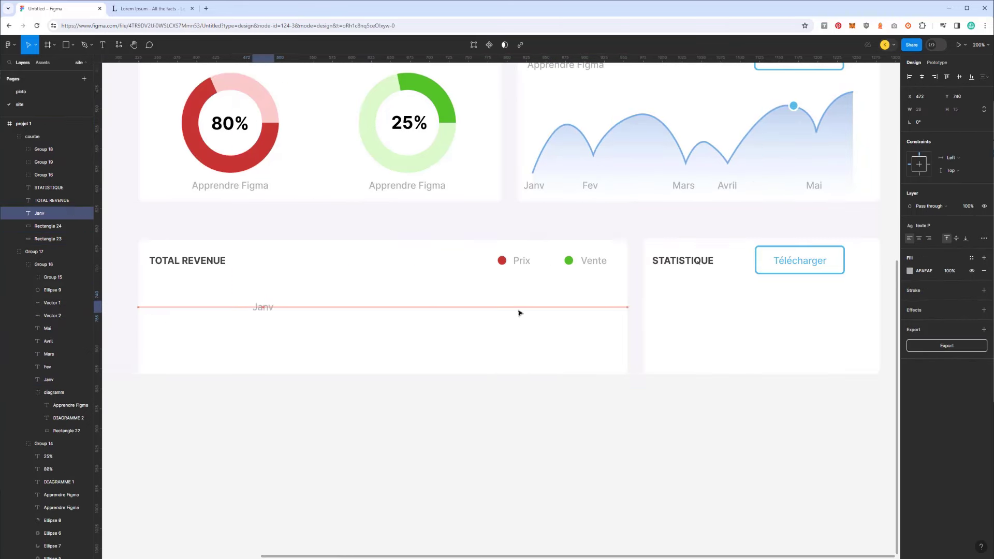
{"action": "double_click", "coordinate": [666, 283]}
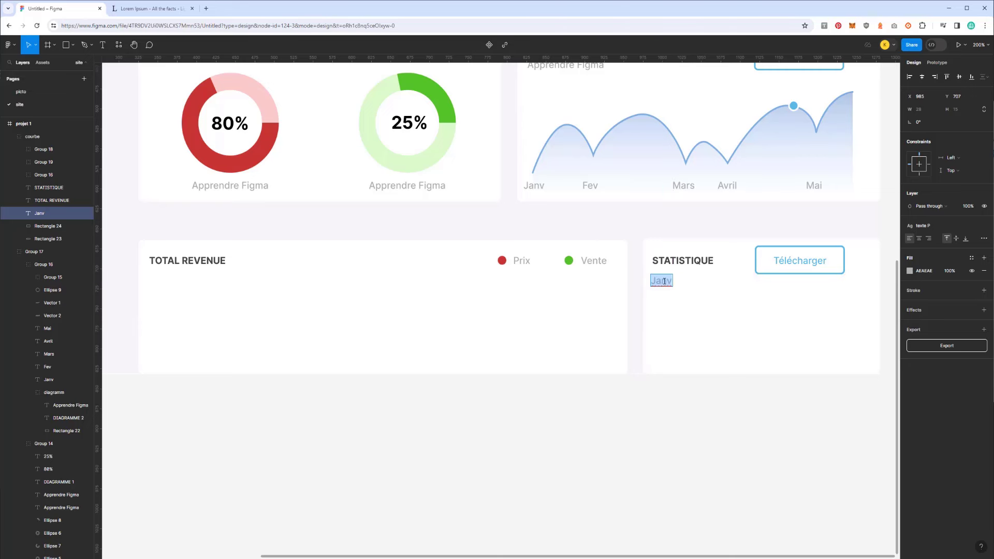
{"action": "type", "text": "50"}
{"action": "key", "text": "Escape"}
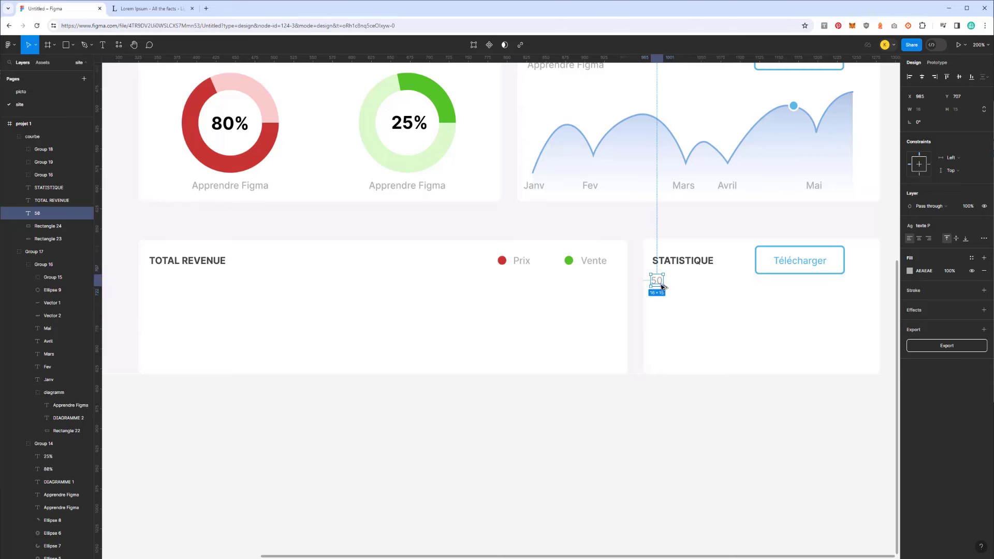
Duplicate the label into a 40 label and stack further copies down the axis
{"action": "left_click_drag", "start_coordinate": [663, 287], "coordinate": [661, 303]}
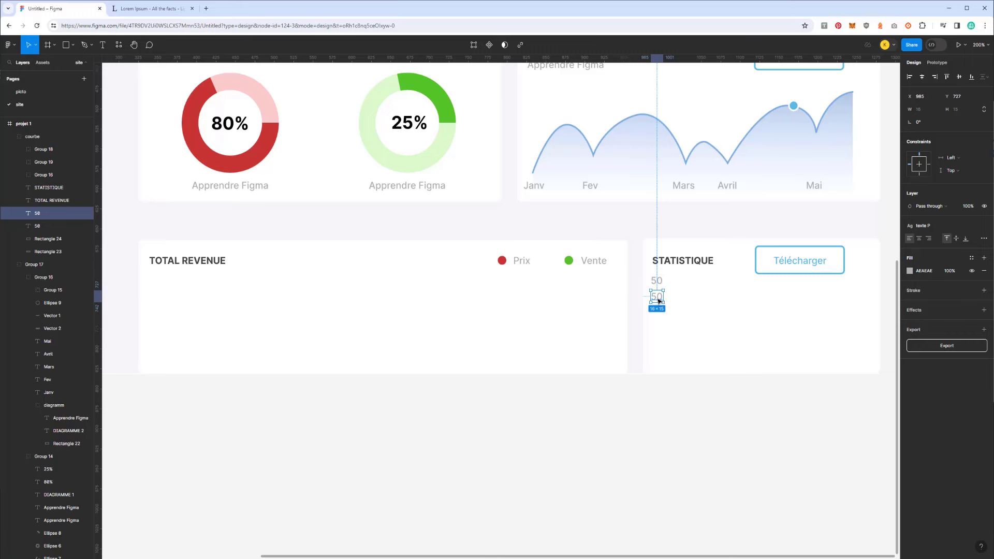
{"action": "double_click", "coordinate": [658, 299]}
{"action": "type", "text": "40"}
{"action": "key", "text": "Return"}
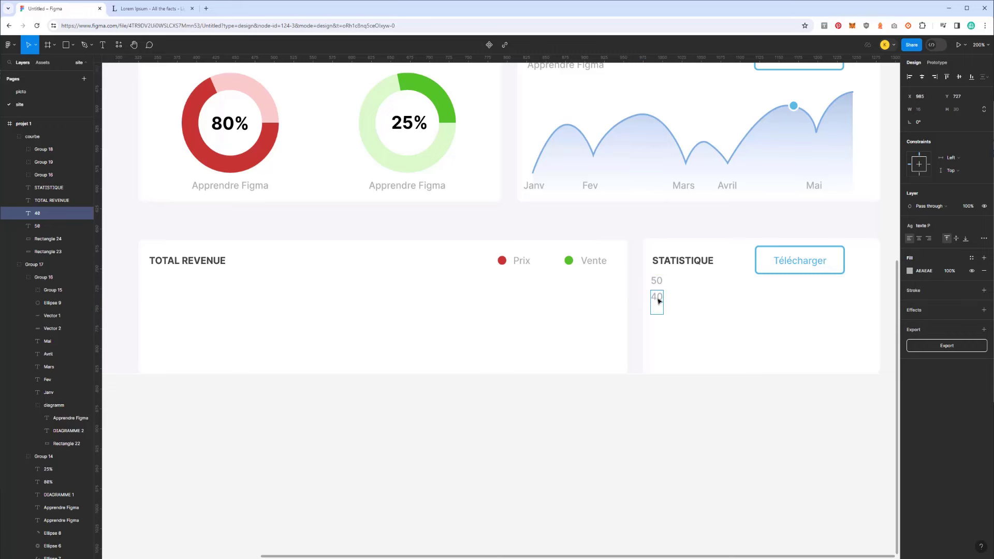
{"action": "key", "text": "BackSpace"}
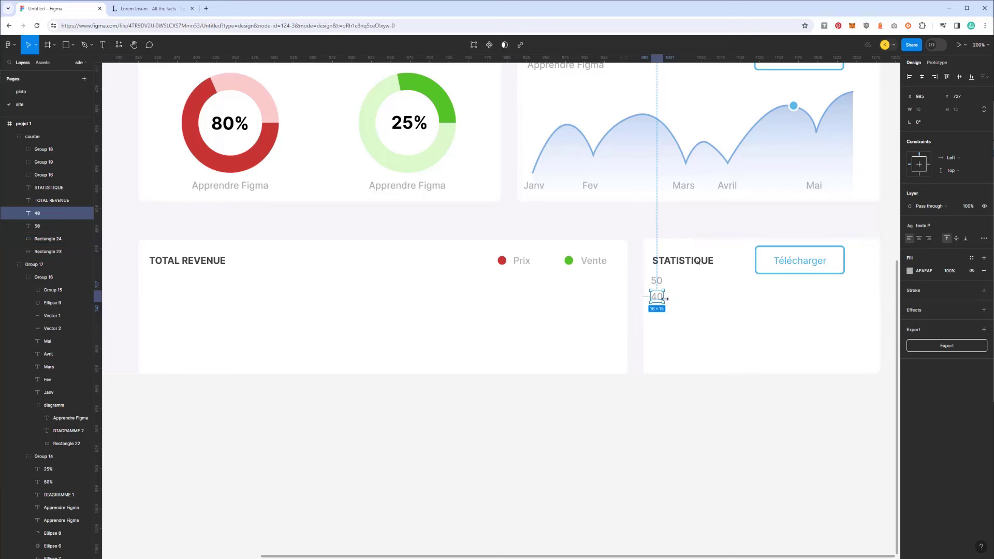
{"action": "key", "text": "ctrl+d"}
{"action": "left_click_drag", "start_coordinate": [660, 299], "coordinate": [662, 315]}
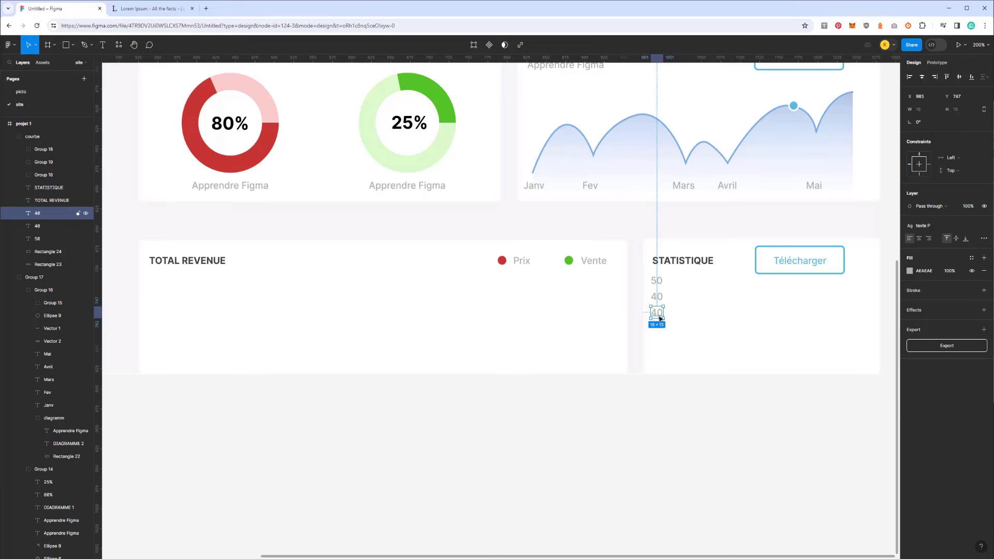
{"action": "key", "text": "ctrl+d"}
{"action": "key", "text": "ctrl+d"}
{"action": "key", "text": "ctrl+d"}
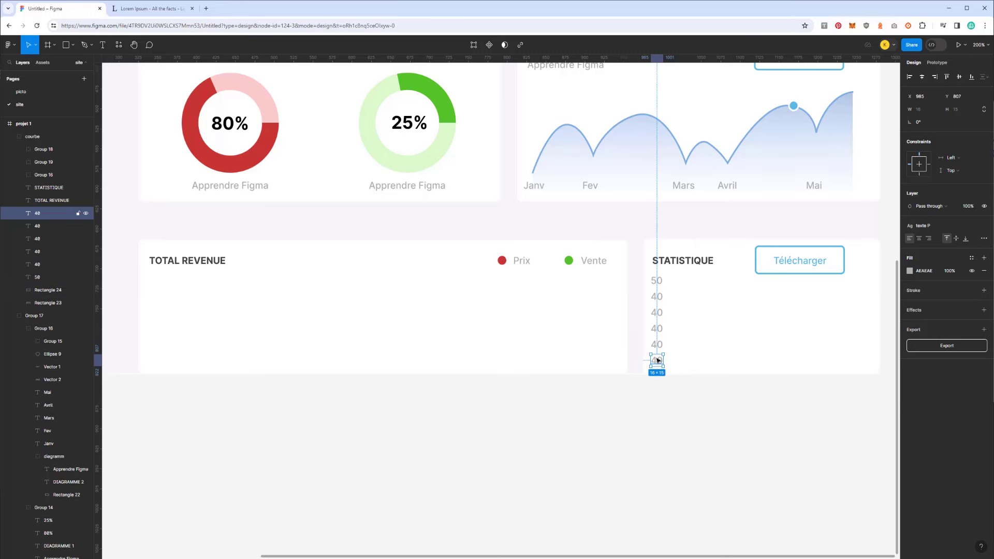
Retype the lower axis labels to 20, 10 and 0
{"action": "left_click", "coordinate": [657, 312]}
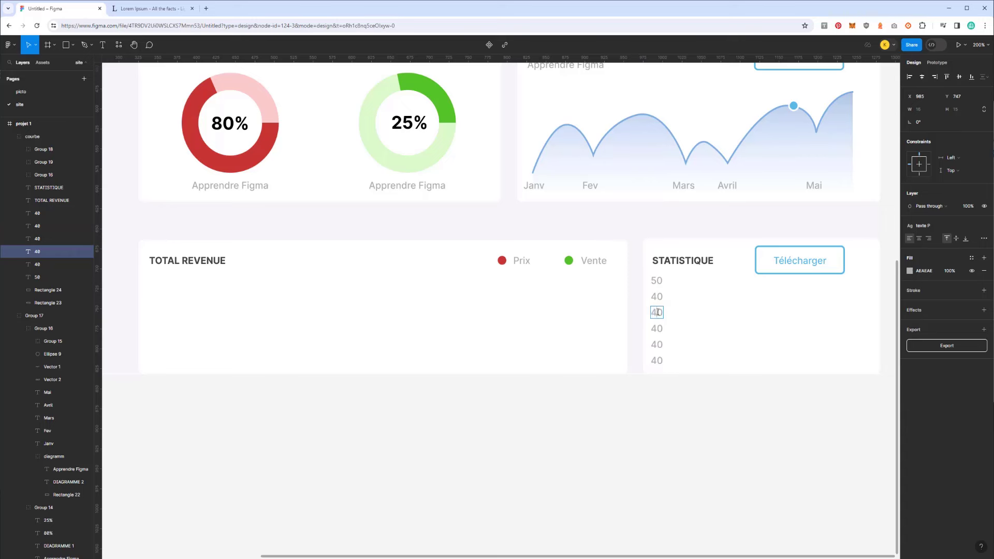
{"action": "type", "text": "30"}
{"action": "double_click", "coordinate": [657, 329]}
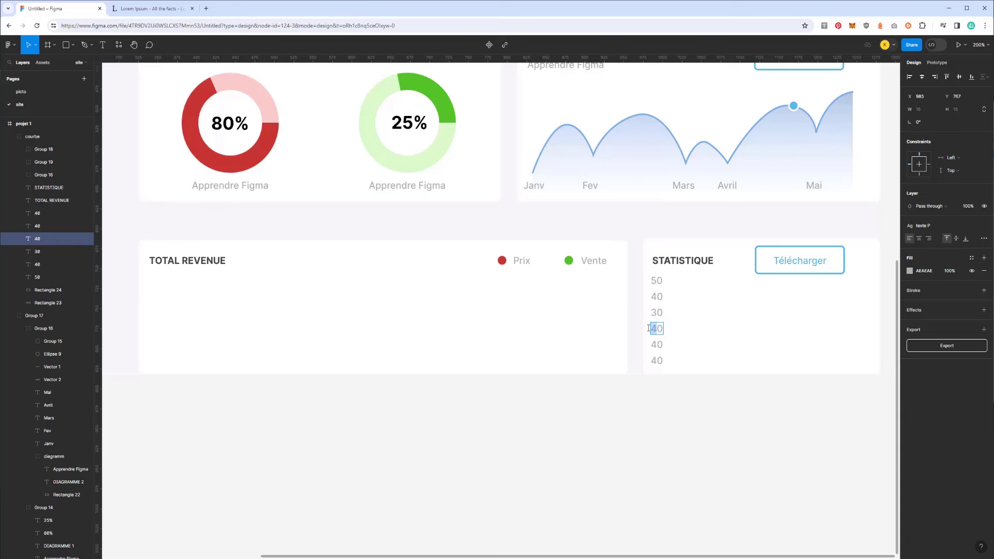
{"action": "type", "text": "20"}
{"action": "double_click", "coordinate": [655, 345]}
{"action": "type", "text": "10"}
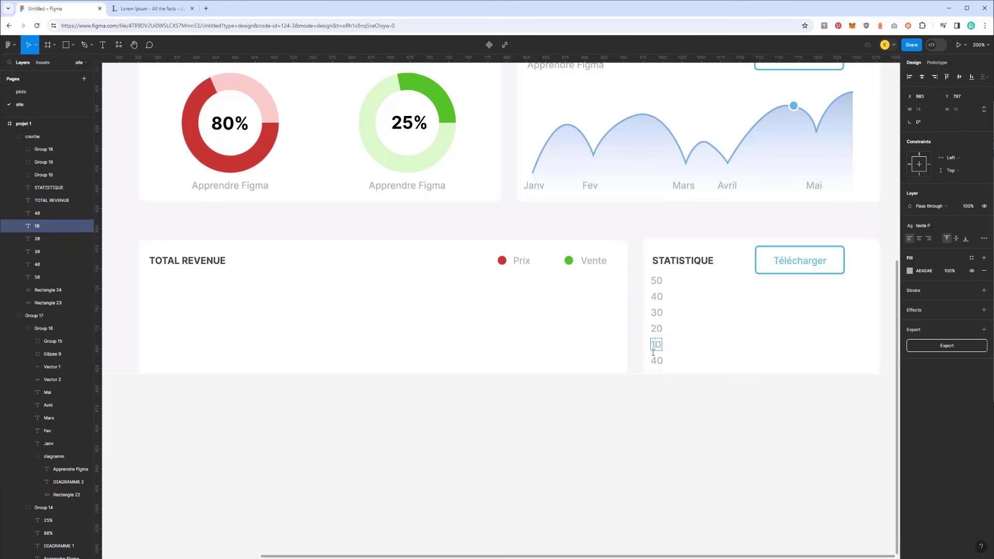
{"action": "left_click", "coordinate": [652, 360]}
{"action": "type", "text": "0"}
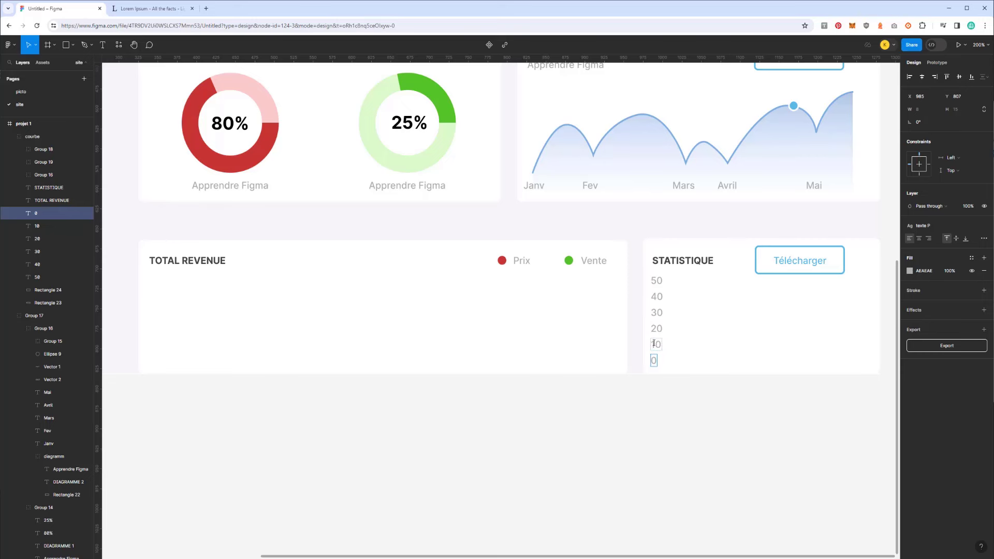
{"action": "left_click", "coordinate": [655, 345]}
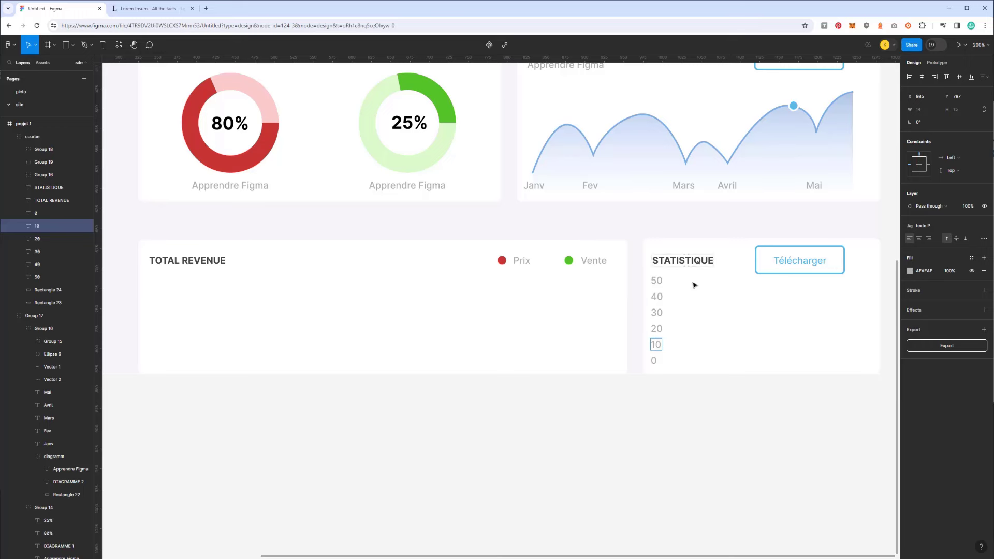
Draw a light grey dashed horizontal line across the chart at the 50 mark
{"action": "left_click", "coordinate": [88, 45]}
{"action": "left_click", "coordinate": [41, 74]}
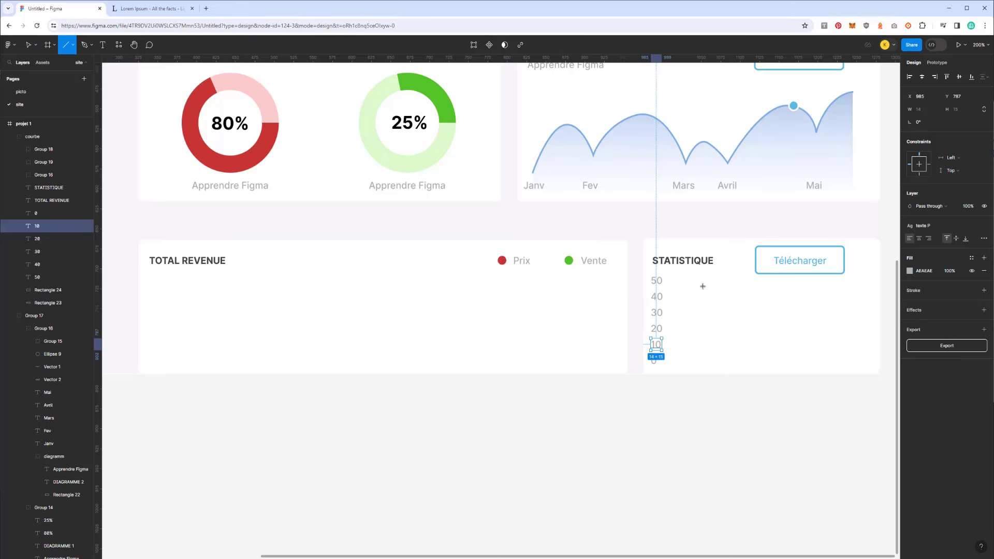
{"action": "left_click_drag", "start_coordinate": [668, 282], "coordinate": [840, 282]}
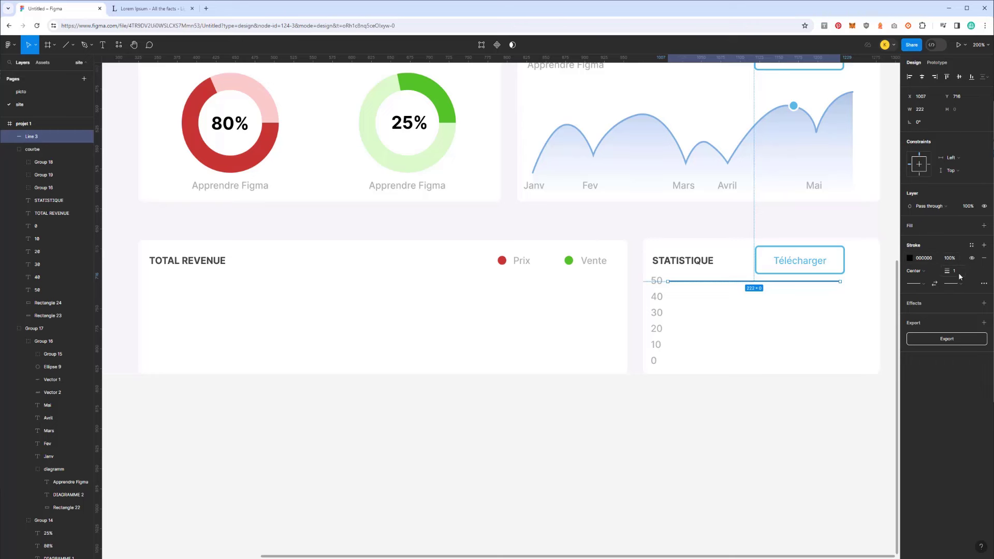
{"action": "left_click", "coordinate": [984, 283]}
{"action": "left_click", "coordinate": [884, 304]}
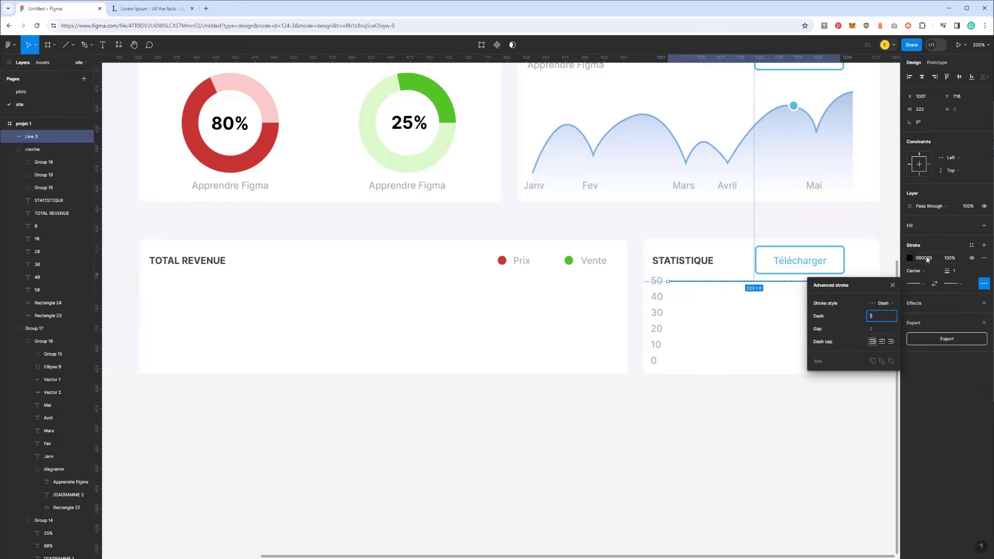
{"action": "left_click", "coordinate": [911, 258]}
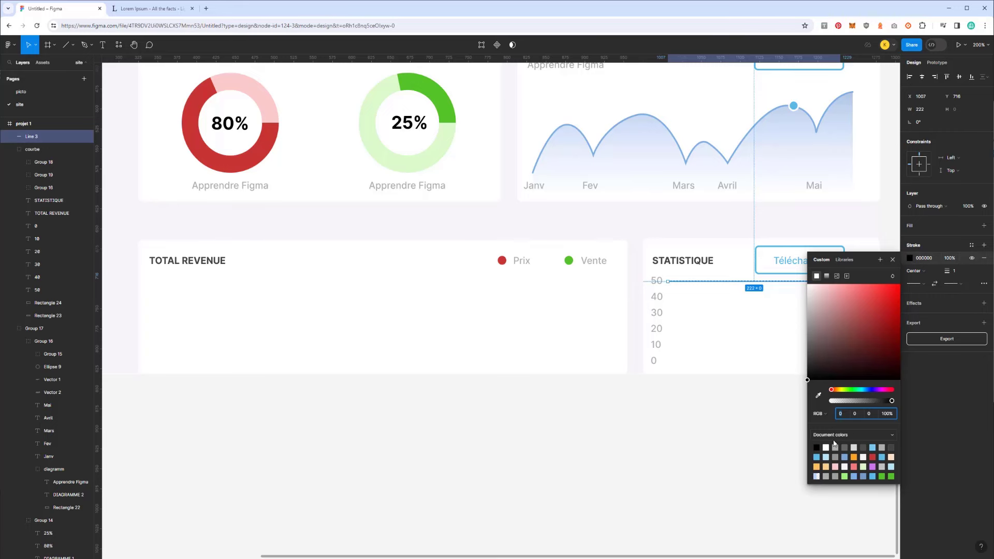
{"action": "left_click", "coordinate": [708, 300]}
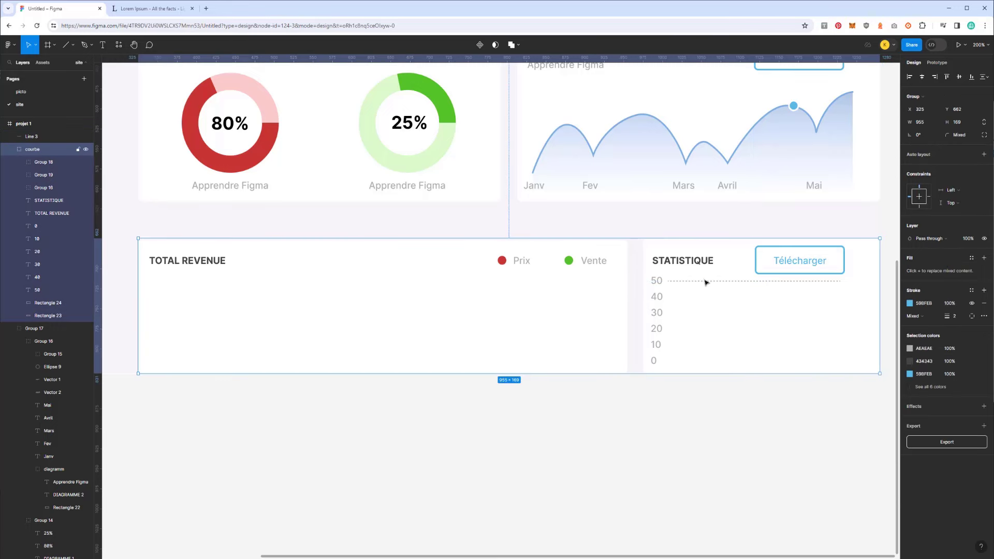
Duplicate the dashed line down to each axis value through 0 and line them up
{"action": "left_click_drag", "start_coordinate": [706, 284], "coordinate": [712, 299]}
{"action": "key", "text": "ctrl+d"}
{"action": "key", "text": "ctrl+d"}
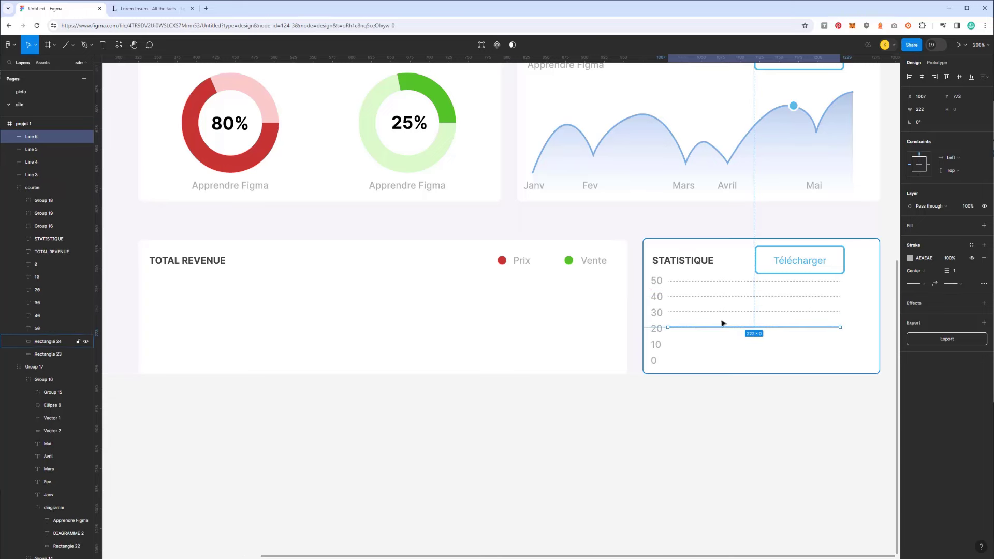
{"action": "key", "text": "ctrl+d"}
{"action": "key", "text": "ctrl+d"}
{"action": "left_click_drag", "start_coordinate": [702, 357], "coordinate": [704, 365]}
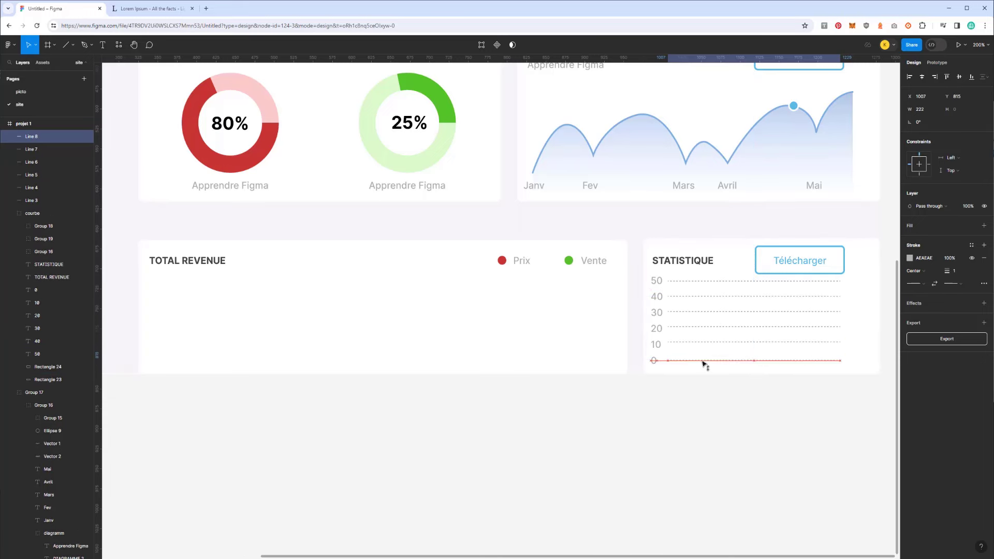
{"action": "left_click", "coordinate": [704, 344]}
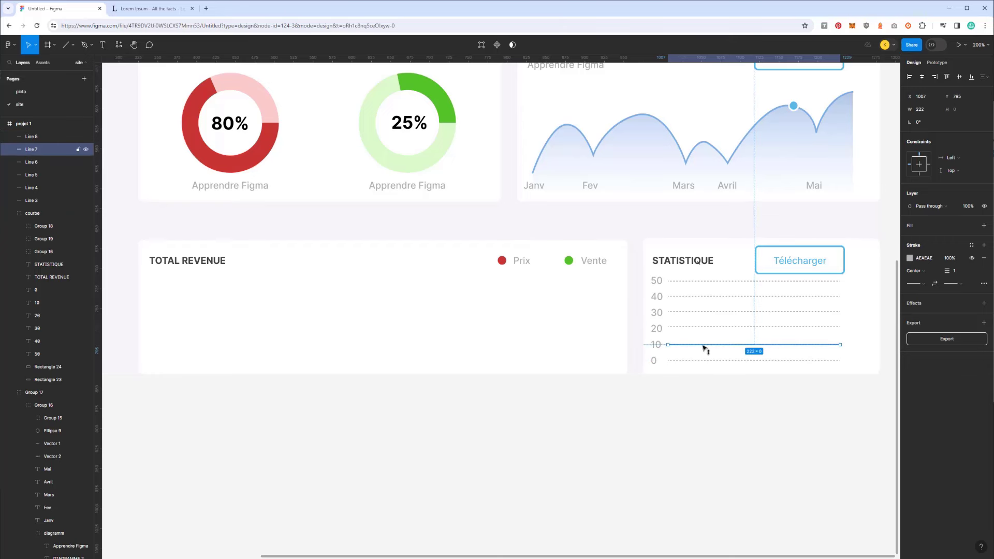
{"action": "left_click", "coordinate": [703, 328]}
{"action": "left_click_drag", "start_coordinate": [706, 312], "coordinate": [704, 314]}
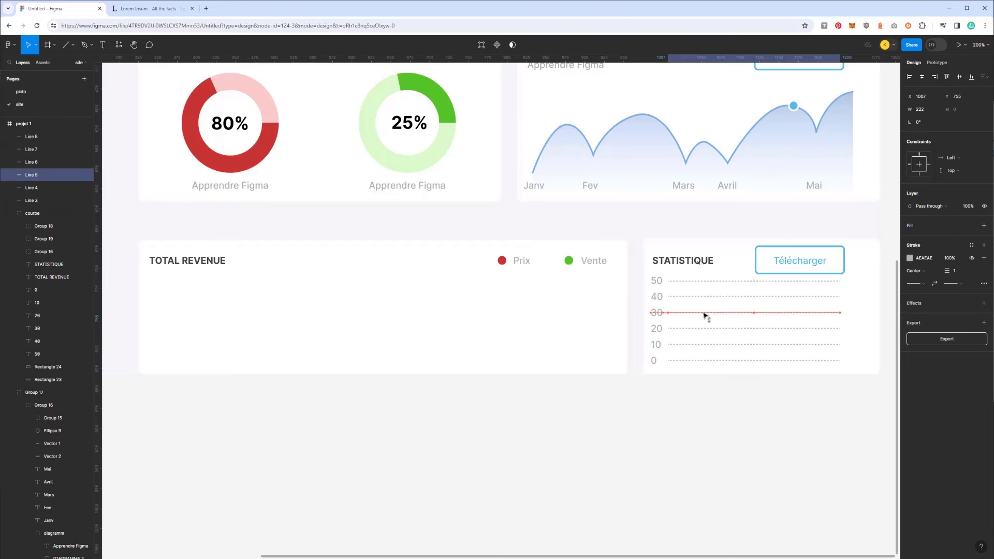
{"action": "left_click", "coordinate": [707, 298]}
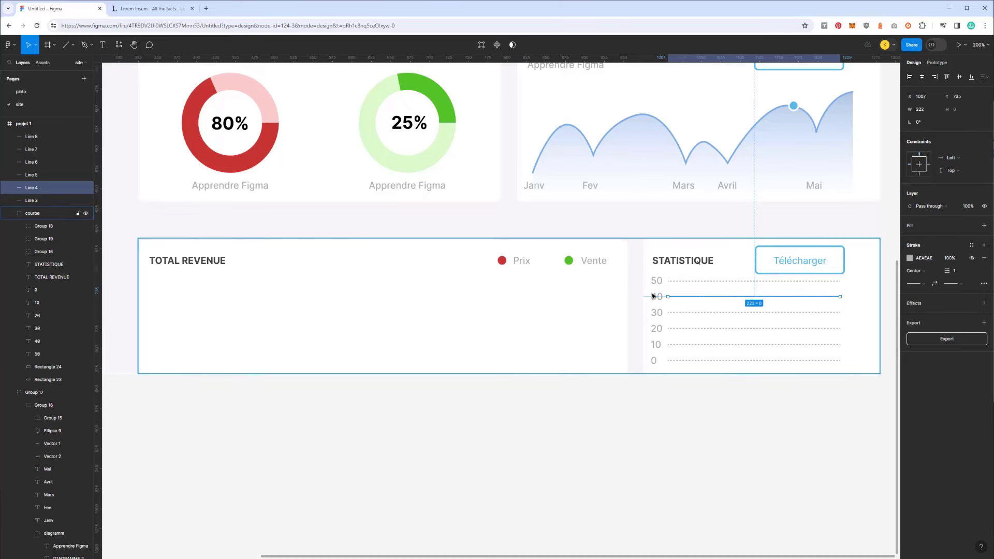
{"action": "scroll", "coordinate": [686, 347], "scroll_direction": "down", "scroll_amount": 1}
{"action": "mouse_move", "coordinate": [35, 393]}
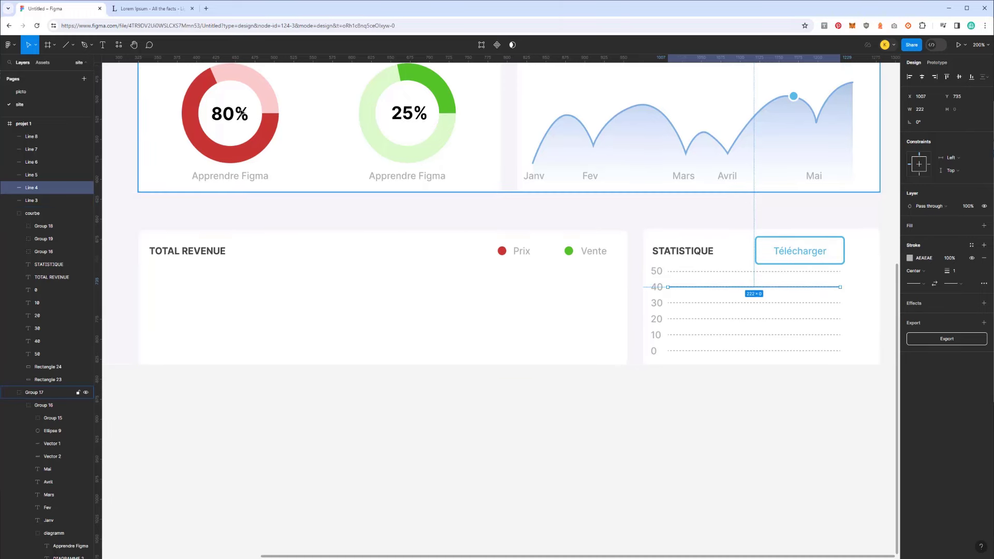
Draw a thin vertical bar from 50 down to 0 and fill it green
{"action": "left_click", "coordinate": [72, 45]}
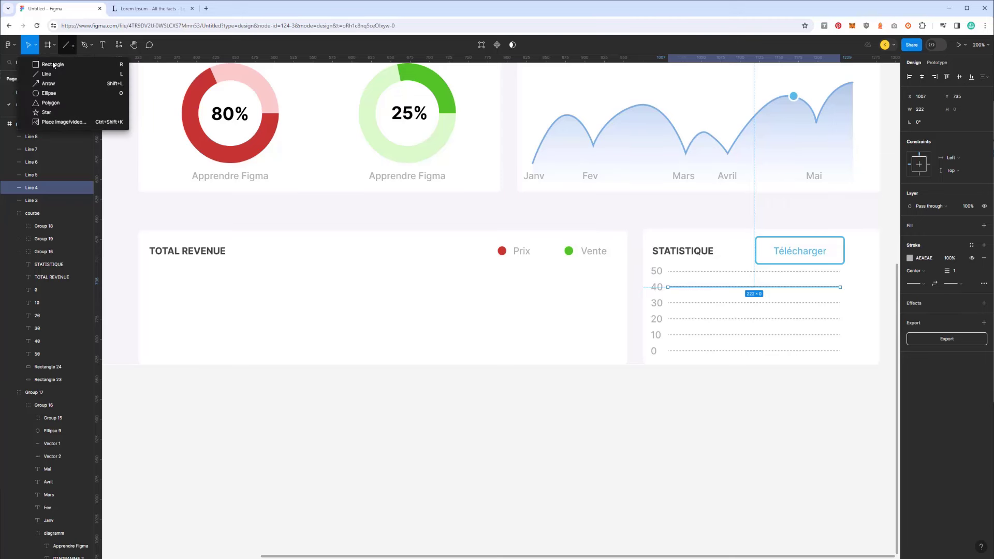
{"action": "left_click", "coordinate": [36, 65]}
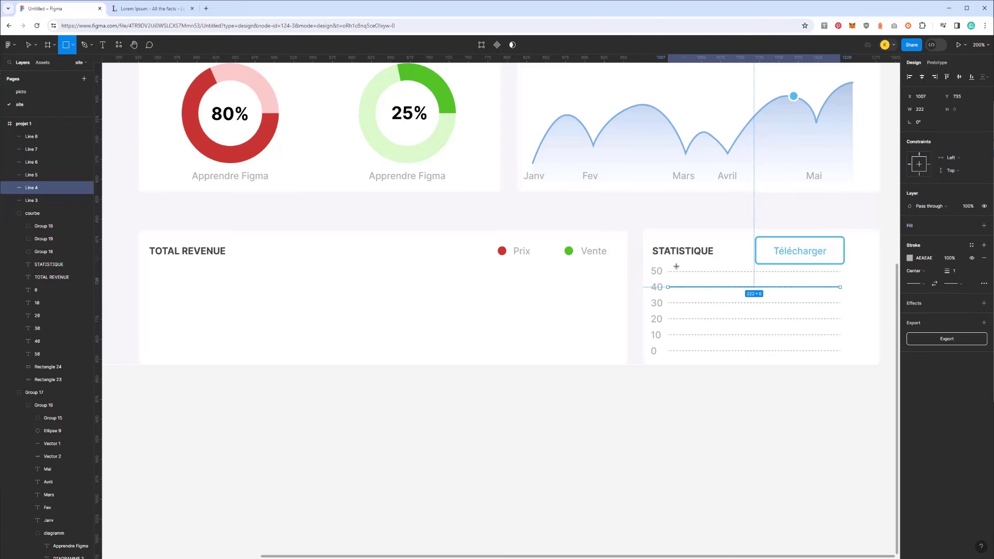
{"action": "left_click_drag", "start_coordinate": [676, 266], "coordinate": [684, 351]}
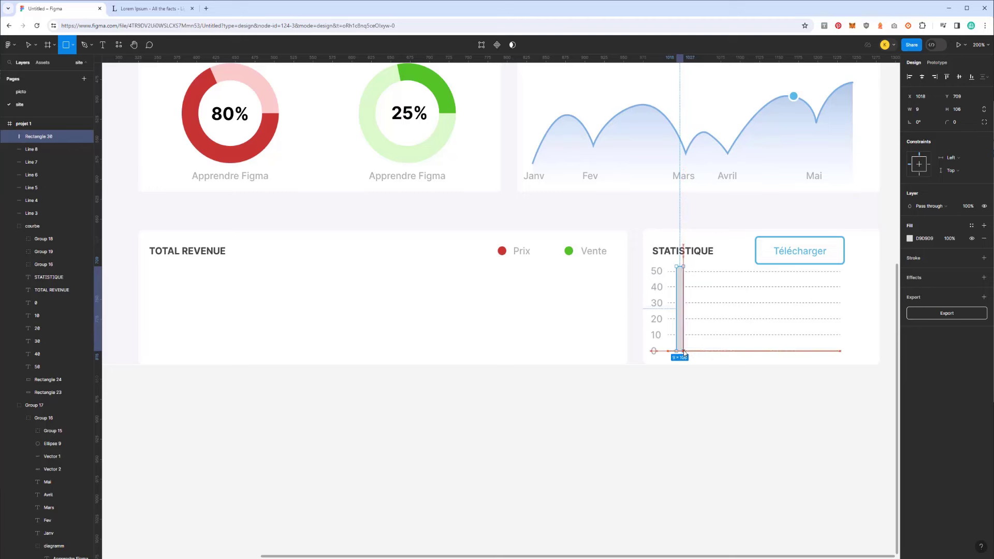
{"action": "left_click", "coordinate": [910, 239]}
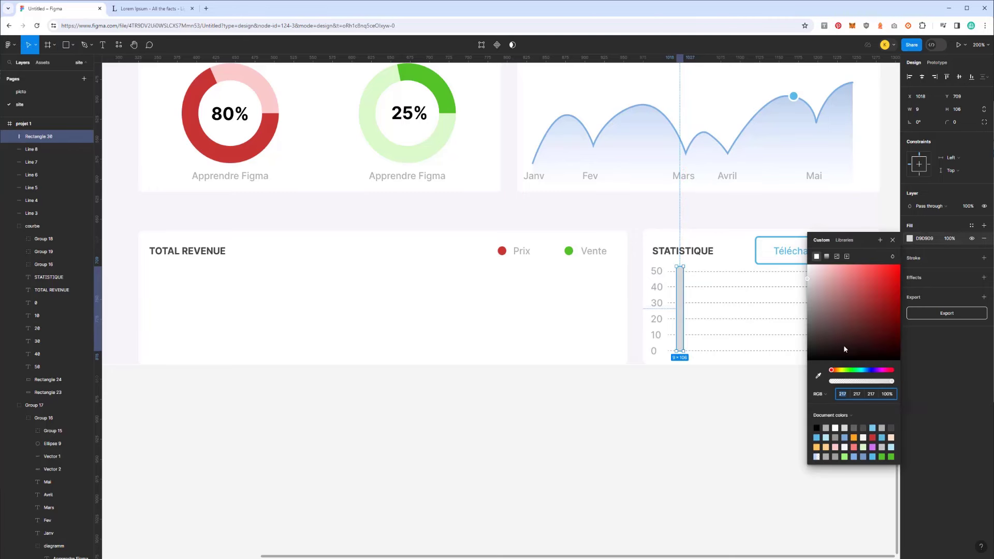
{"action": "left_click", "coordinate": [892, 457]}
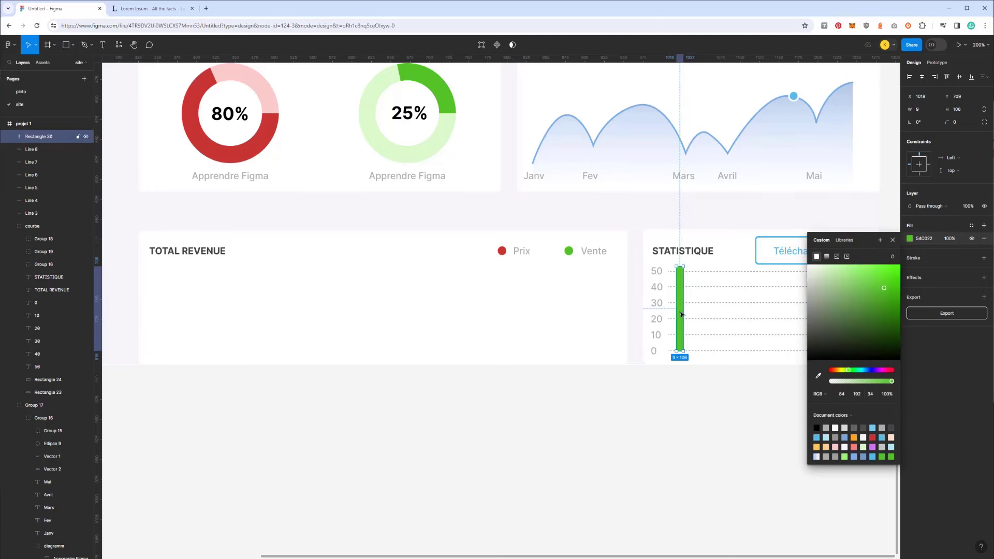
Duplicate the bar, shorten the copy to 30, recolour it red, and copy it again
{"action": "left_click_drag", "start_coordinate": [680, 314], "coordinate": [696, 315]}
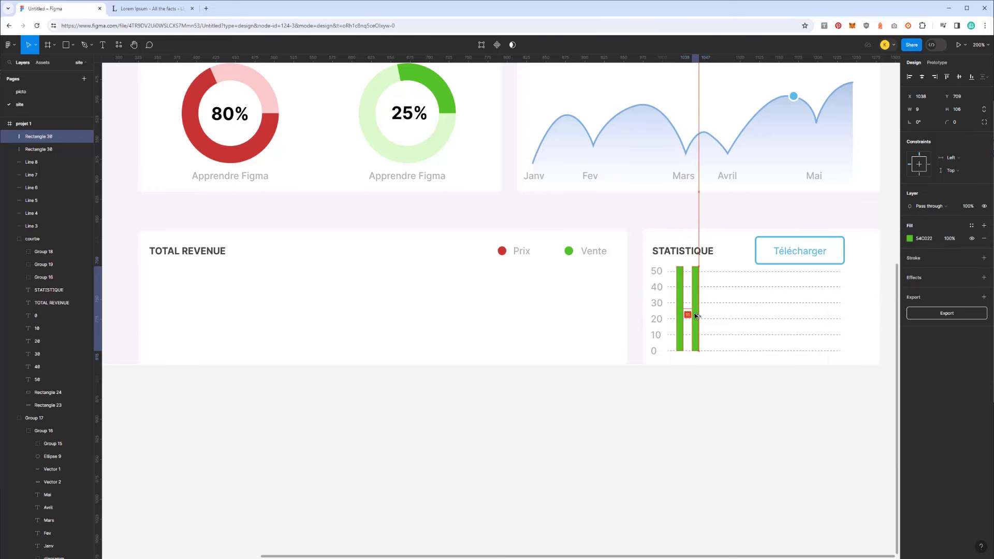
{"action": "left_click_drag", "start_coordinate": [697, 267], "coordinate": [698, 303]}
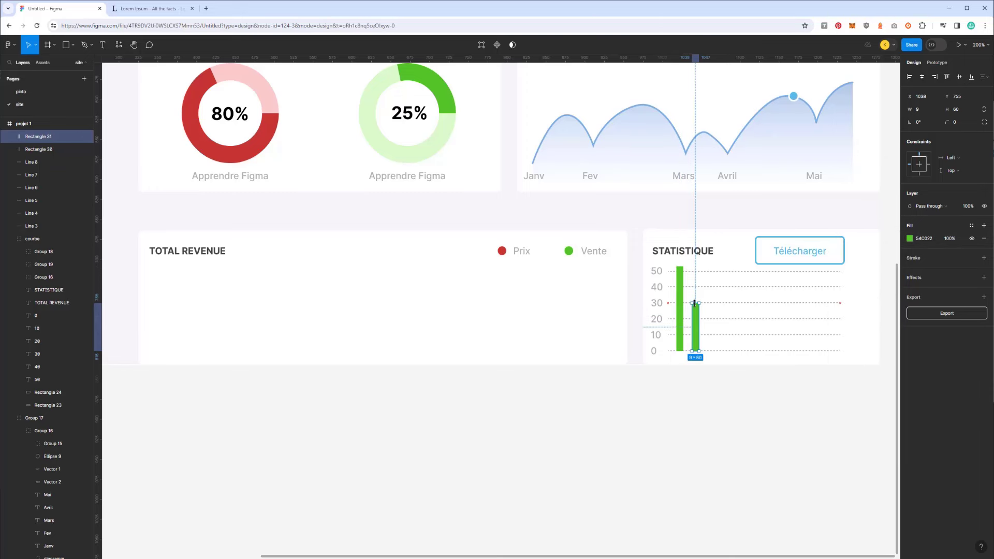
{"action": "left_click", "coordinate": [910, 239]}
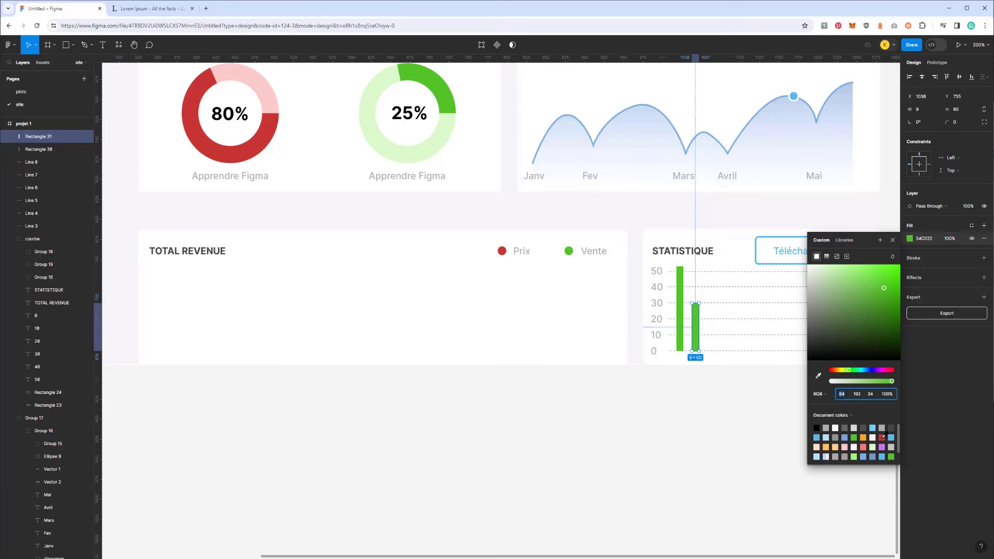
{"action": "left_click", "coordinate": [882, 438]}
{"action": "mouse_move", "coordinate": [696, 333]}
{"action": "left_mouse_down"}
{"action": "mouse_move", "coordinate": [710, 332]}
{"action": "mouse_move", "coordinate": [710, 309]}
{"action": "left_mouse_up"}
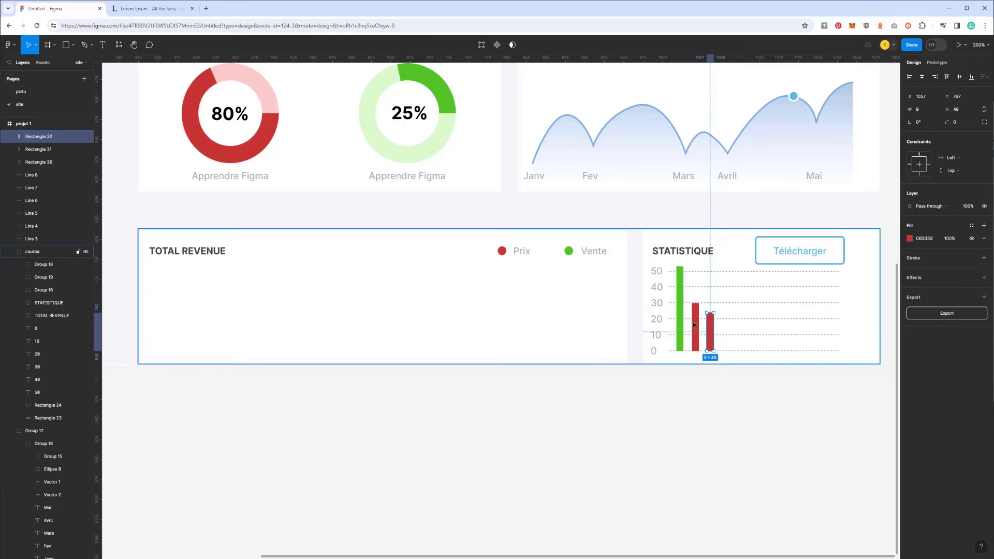
Evenly space the three bars, then repeat red bar copies across the chart width
{"action": "left_click", "coordinate": [696, 327]}
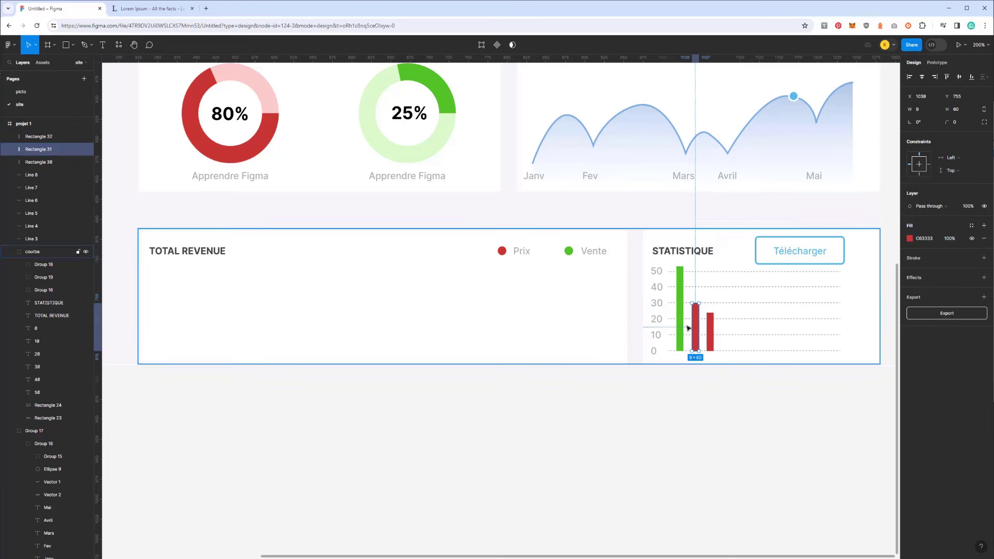
{"action": "left_click", "coordinate": [679, 311], "text": "shift"}
{"action": "left_click", "coordinate": [715, 332], "text": "shift"}
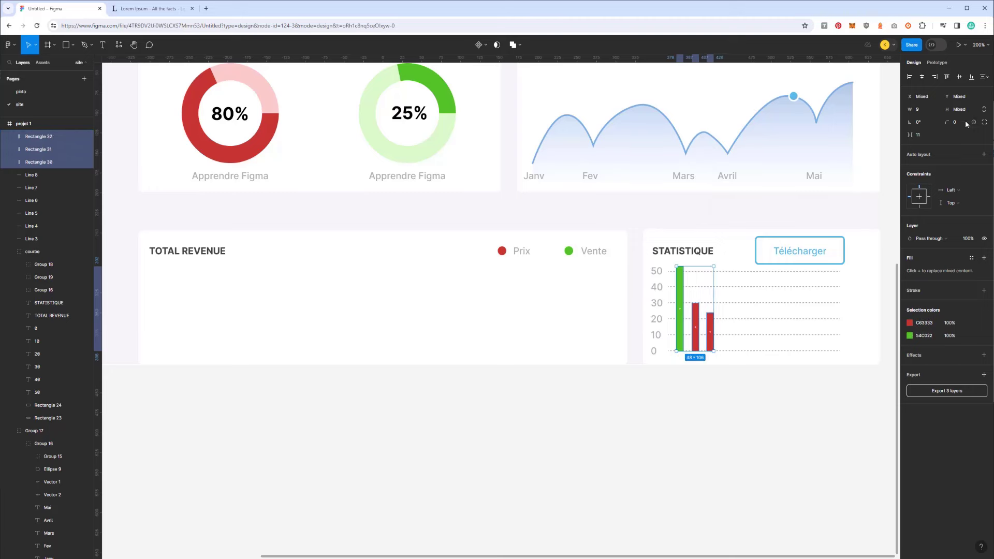
{"action": "left_click", "coordinate": [986, 81]}
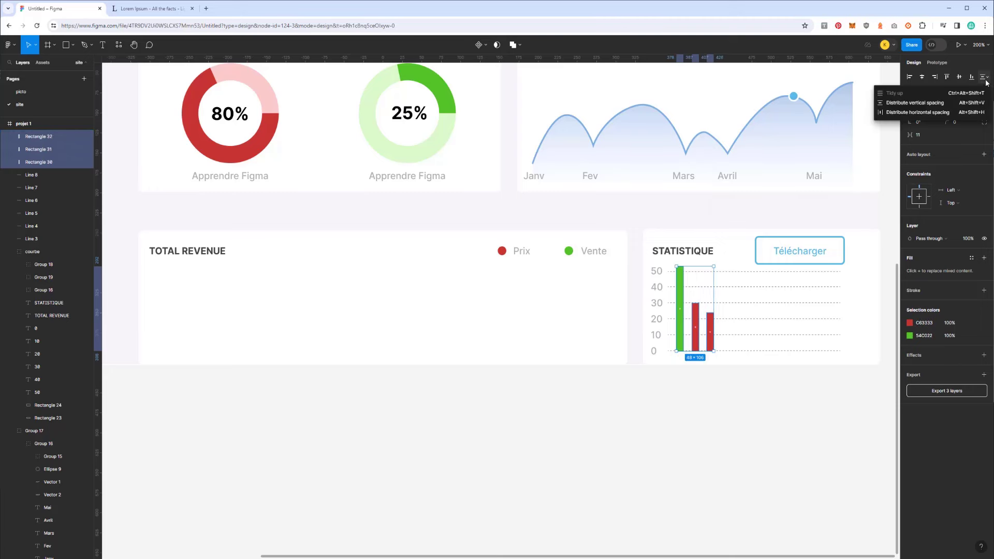
{"action": "left_click", "coordinate": [916, 112]}
{"action": "left_click", "coordinate": [765, 212]}
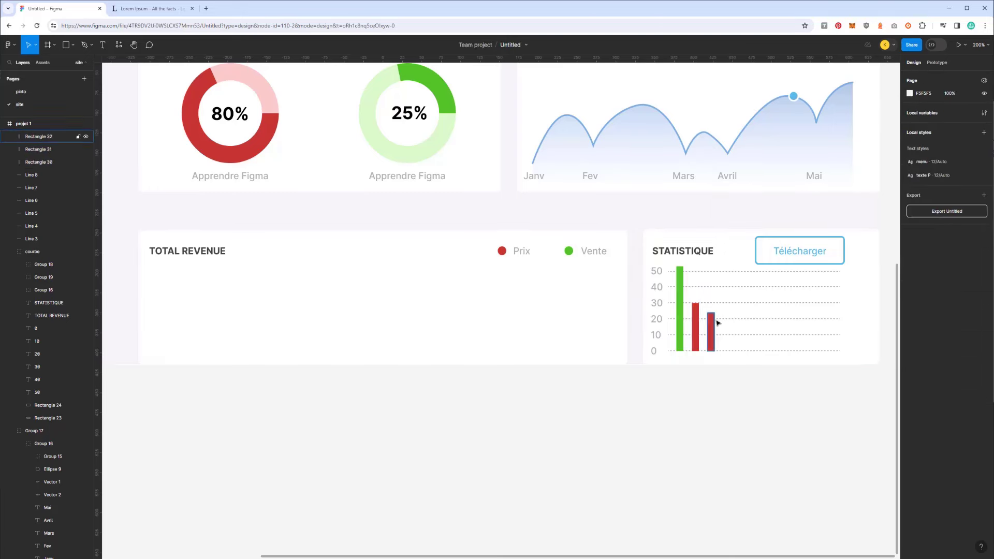
{"action": "left_click_drag", "start_coordinate": [711, 330], "coordinate": [728, 330]}
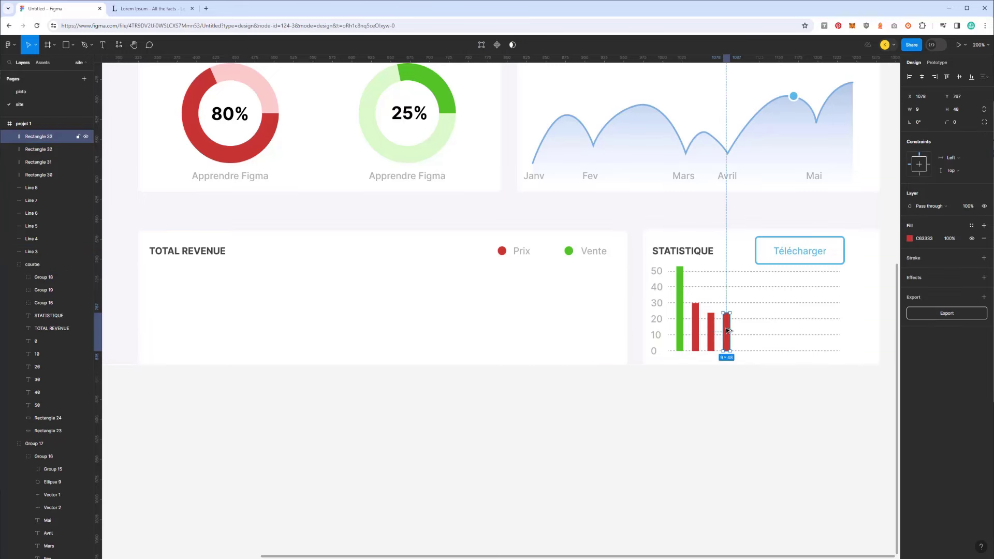
{"action": "key", "text": "ctrl+d"}
{"action": "key", "text": "ctrl+d"}
{"action": "key", "text": "ctrl+d"}
{"action": "key", "text": "ctrl+d"}
{"action": "key", "text": "ctrl+d"}
{"action": "key", "text": "ctrl+d"}
{"action": "key", "text": "ctrl+d"}
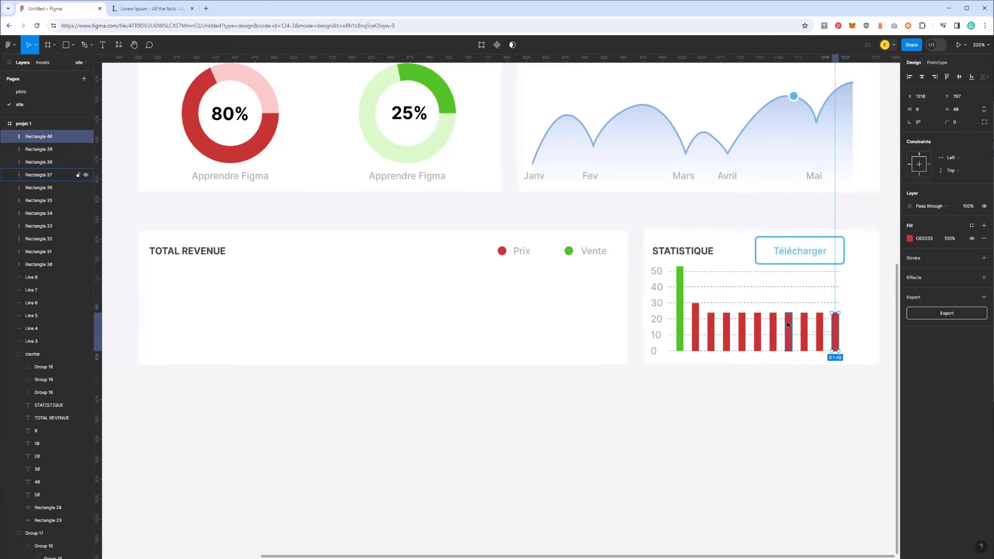
Resize individual red bars to varied heights, such as about 40 and 20
{"action": "left_click", "coordinate": [757, 326]}
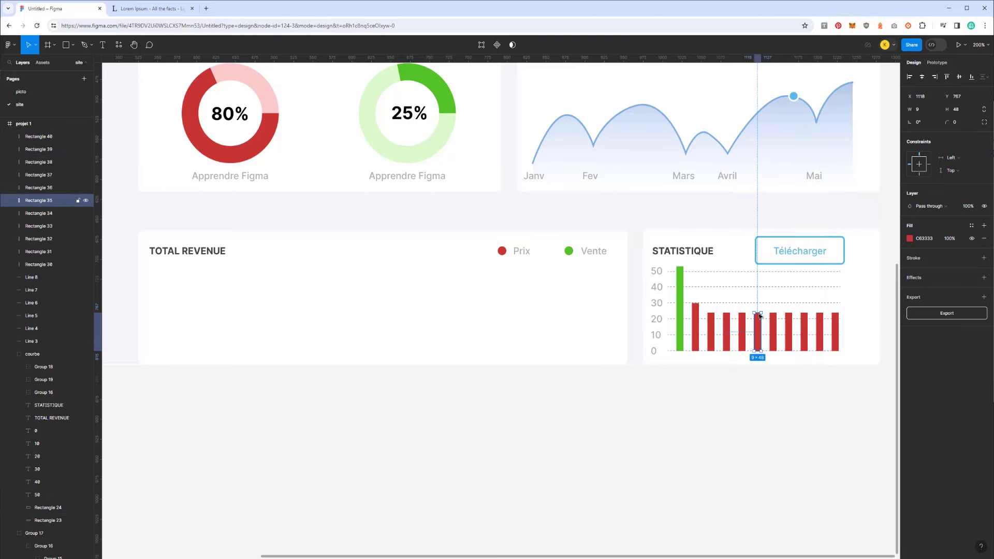
{"action": "mouse_move", "coordinate": [758, 310]}
{"action": "left_mouse_down"}
{"action": "mouse_move", "coordinate": [758, 287]}
{"action": "mouse_move", "coordinate": [773, 286]}
{"action": "left_mouse_up"}
{"action": "left_click", "coordinate": [773, 319]}
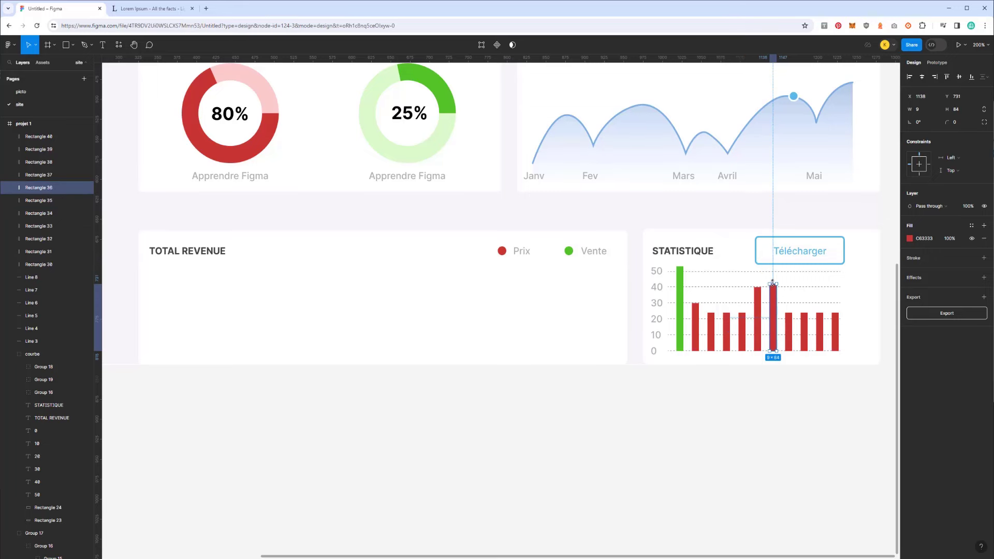
{"action": "left_click", "coordinate": [742, 332]}
{"action": "mouse_move", "coordinate": [742, 313]}
{"action": "left_mouse_down"}
{"action": "mouse_move", "coordinate": [804, 297]}
{"action": "mouse_move", "coordinate": [820, 304]}
{"action": "left_mouse_up"}
{"action": "left_click", "coordinate": [790, 321]}
{"action": "left_click", "coordinate": [806, 326]}
Recolour Rectangles 38, 36 and 35 to the green 54C022 swatch
{"action": "left_click", "coordinate": [820, 316]}
{"action": "left_click", "coordinate": [804, 311]}
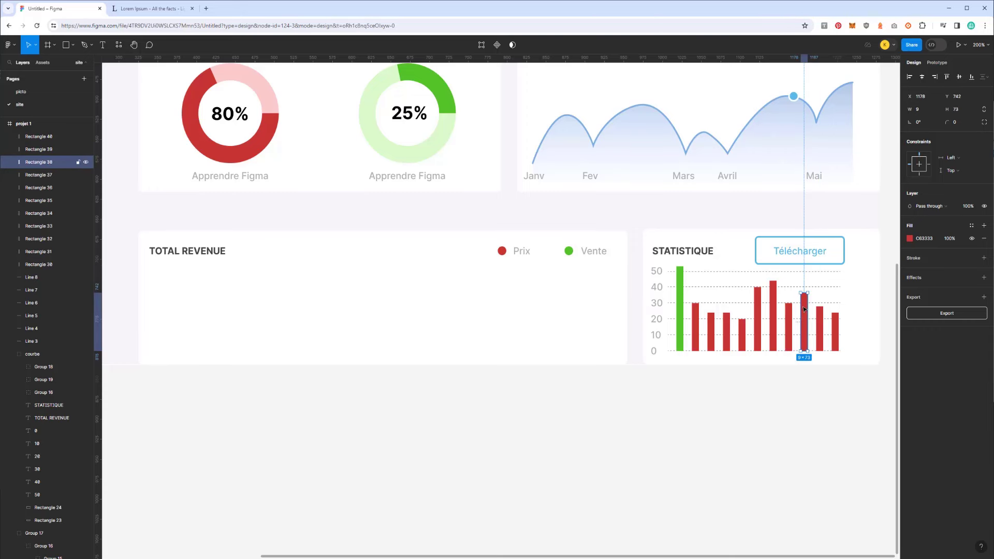
{"action": "left_click", "coordinate": [773, 306], "text": "shift"}
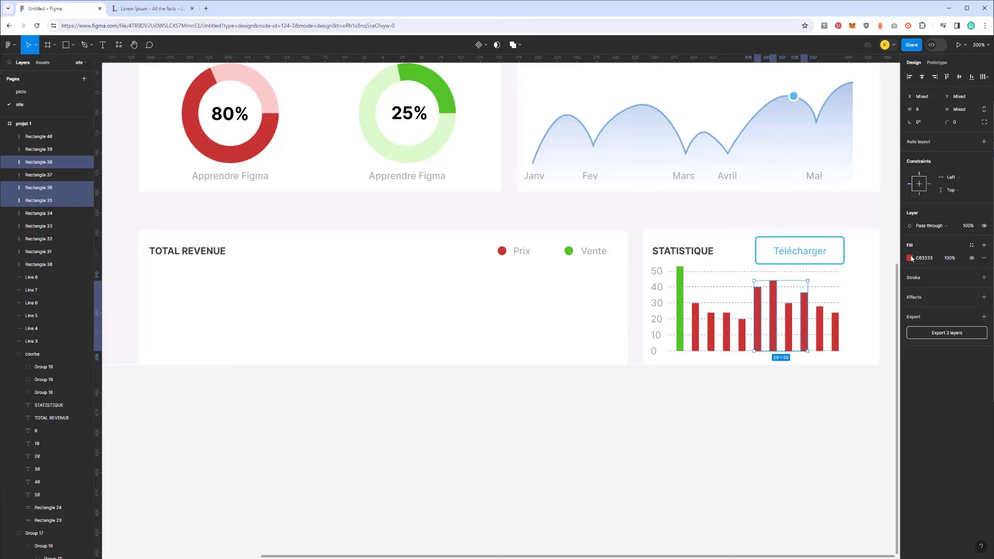
{"action": "left_click", "coordinate": [911, 258]}
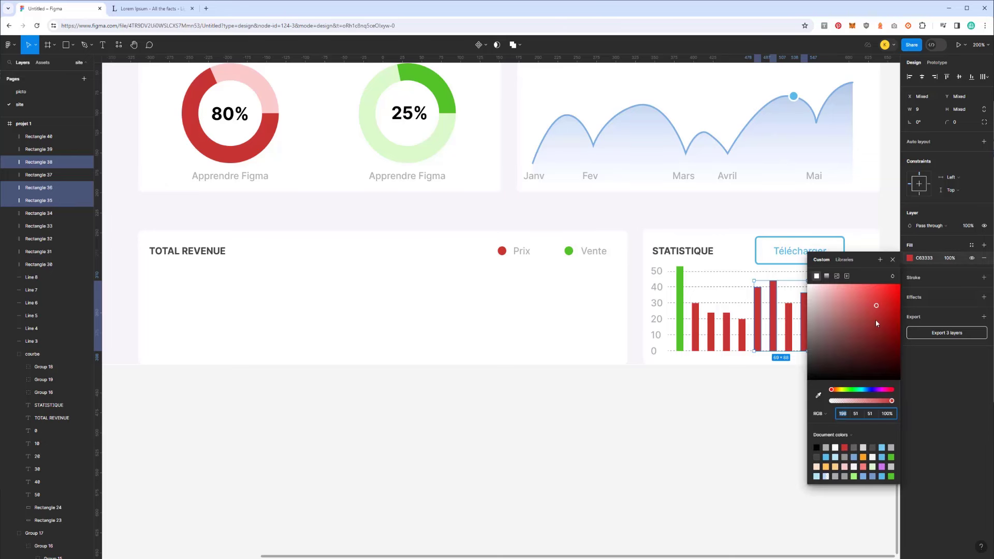
{"action": "left_click", "coordinate": [891, 456]}
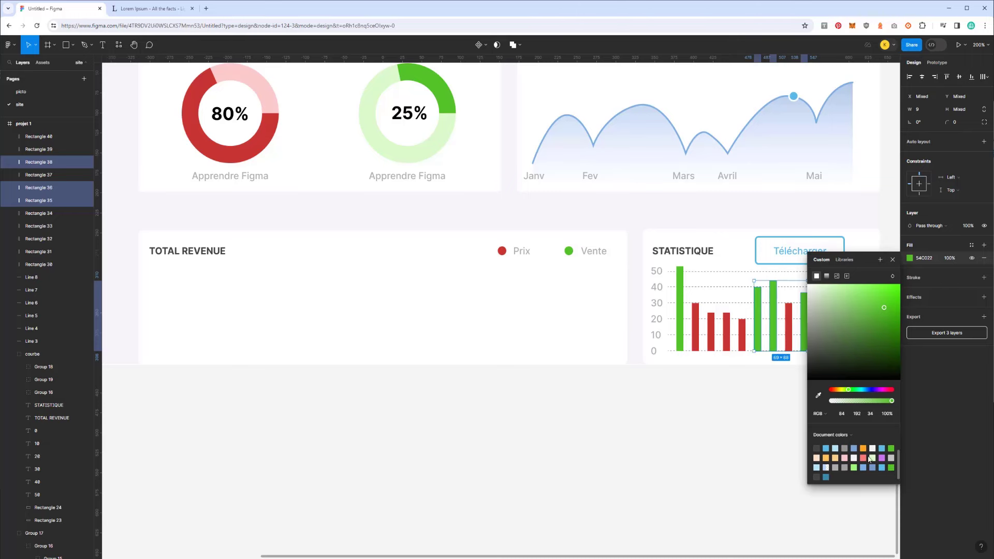
{"action": "left_click", "coordinate": [692, 426]}
{"action": "scroll", "coordinate": [780, 286], "scroll_direction": "down", "scroll_amount": 1}
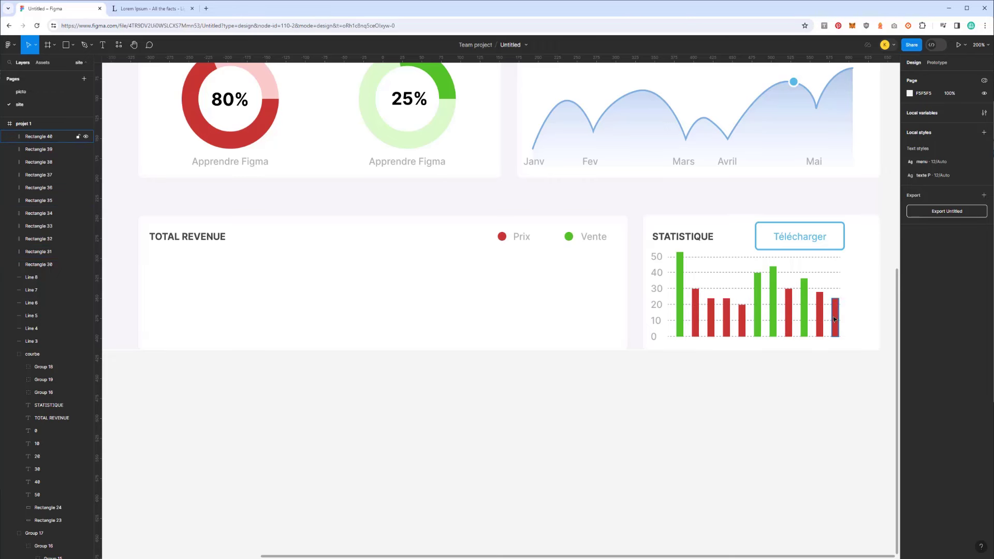
Duplicate the tall green bar and place the copy beside the original
{"action": "left_click", "coordinate": [678, 315]}
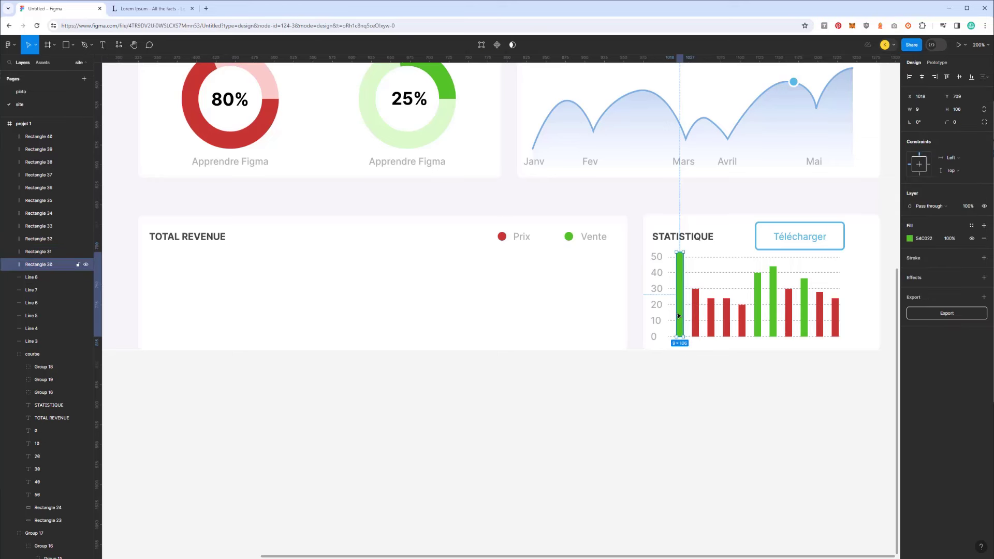
{"action": "left_click_drag", "start_coordinate": [681, 327], "coordinate": [685, 326]}
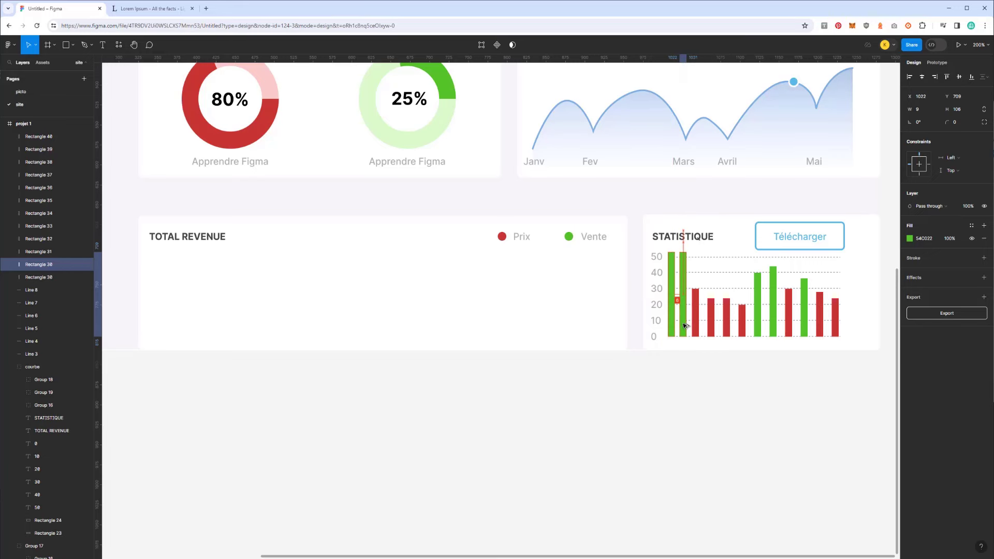
{"action": "left_click", "coordinate": [672, 321]}
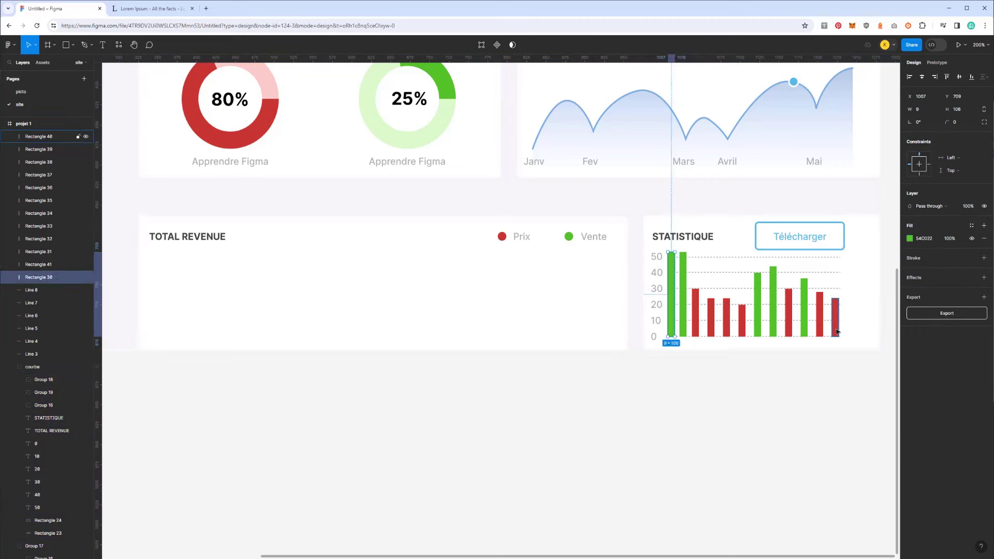
Shift-select all twelve red and green bars of the chart
{"action": "left_click", "coordinate": [835, 331]}
{"action": "left_click", "coordinate": [804, 327], "text": "shift"}
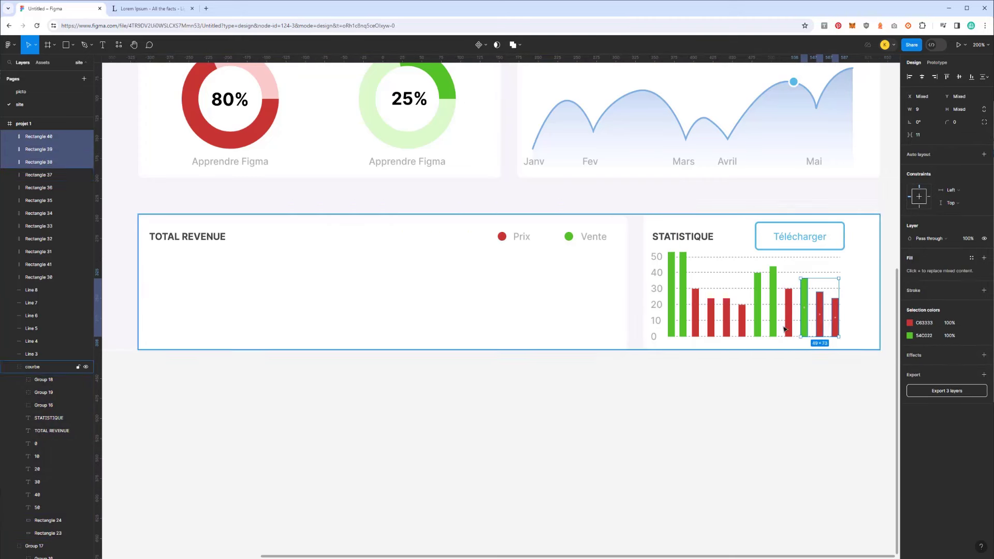
{"action": "left_click", "coordinate": [789, 328], "text": "shift"}
{"action": "left_click", "coordinate": [773, 321], "text": "shift"}
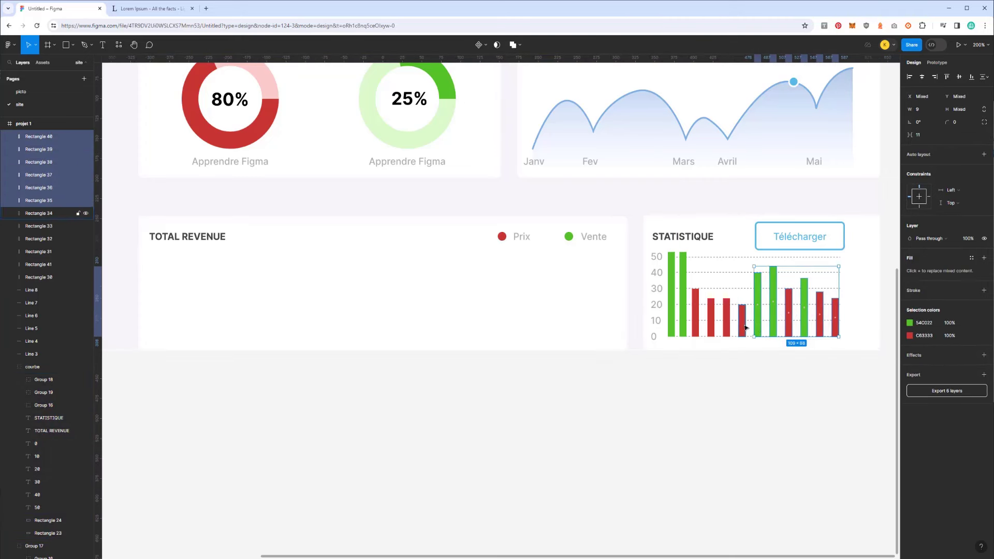
{"action": "left_click", "coordinate": [742, 327], "text": "shift"}
{"action": "left_click", "coordinate": [711, 324], "text": "shift"}
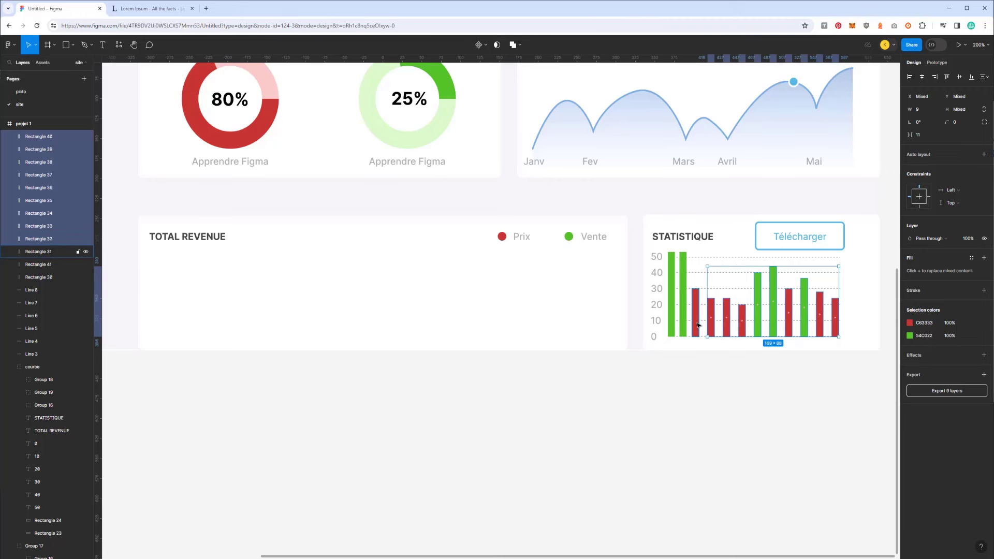
{"action": "left_click", "coordinate": [695, 325], "text": "shift"}
{"action": "left_click", "coordinate": [672, 320], "text": "shift"}
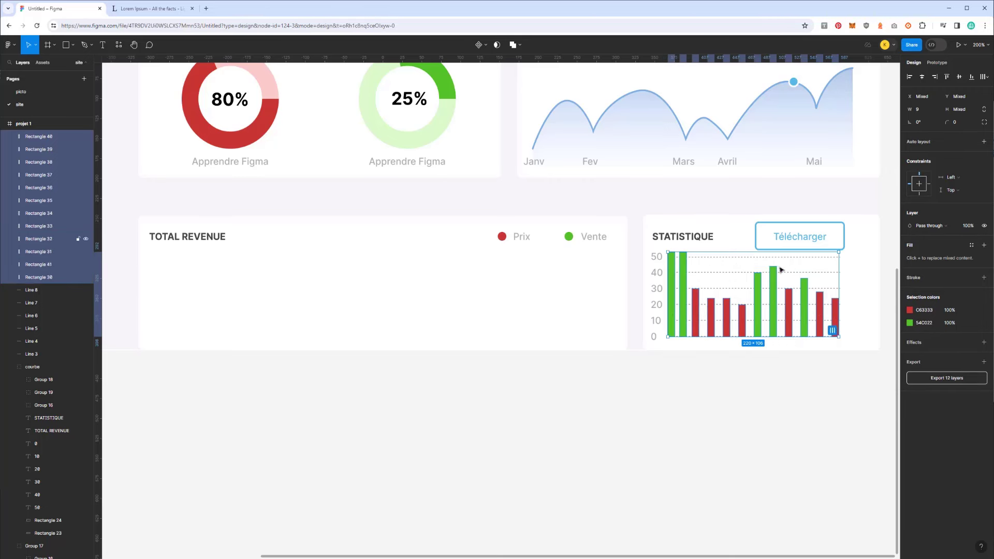
Apply Distribute horizontal spacing to the twelve bars, undoing a mistaken vertical spread
{"action": "left_click", "coordinate": [983, 76]}
{"action": "left_click", "coordinate": [936, 111]}
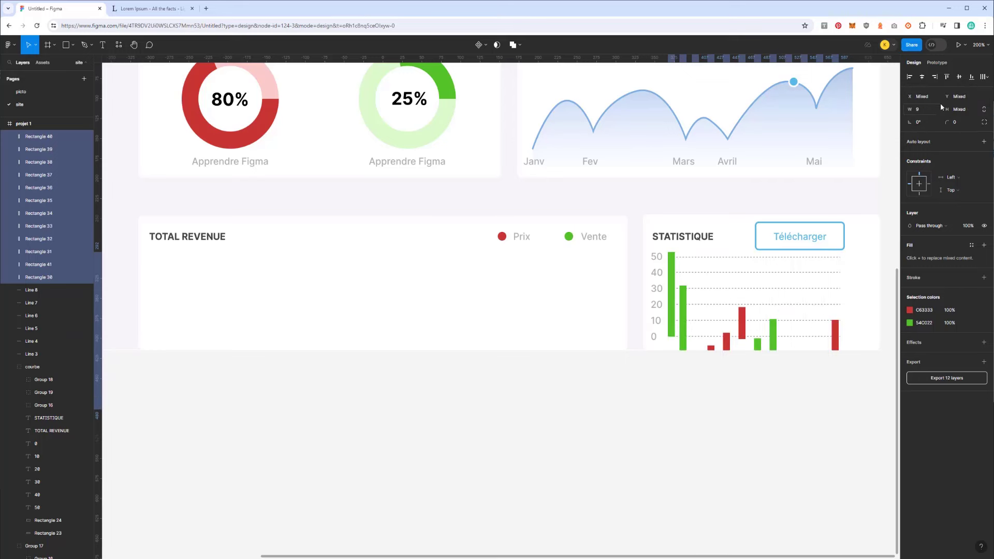
{"action": "key", "text": "ctrl+z"}
{"action": "left_click", "coordinate": [984, 76]}
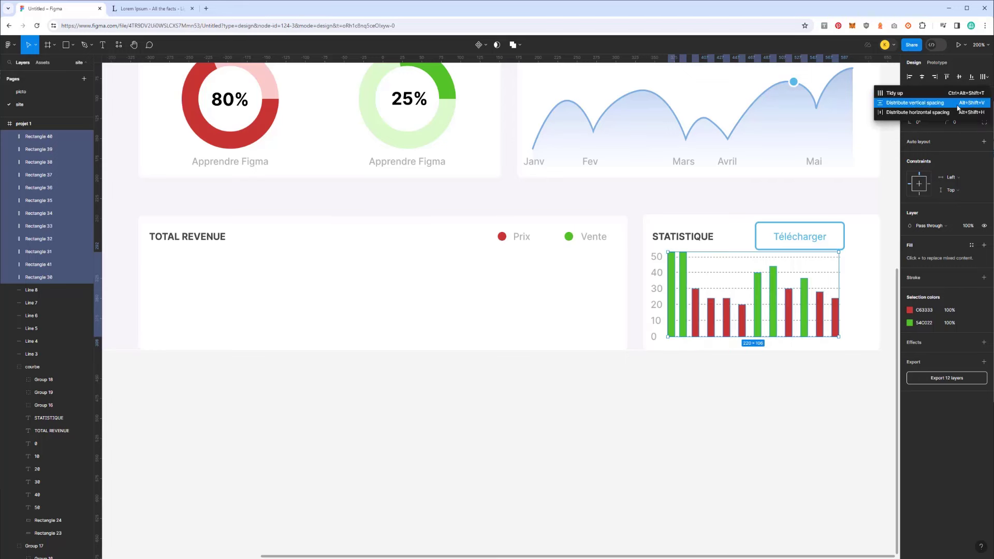
{"action": "left_click", "coordinate": [930, 111]}
{"action": "left_click", "coordinate": [866, 297]}
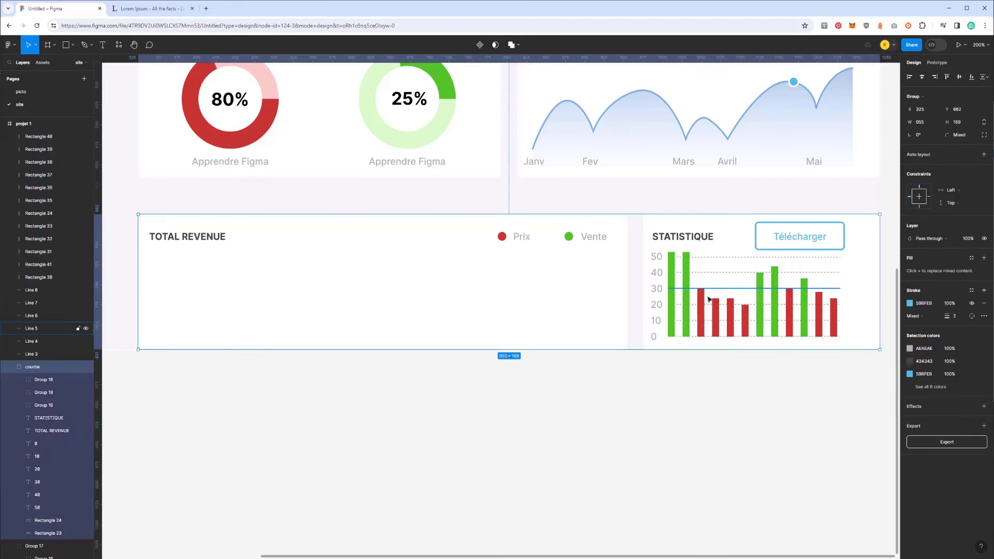
{"action": "mouse_move", "coordinate": [509, 349]}
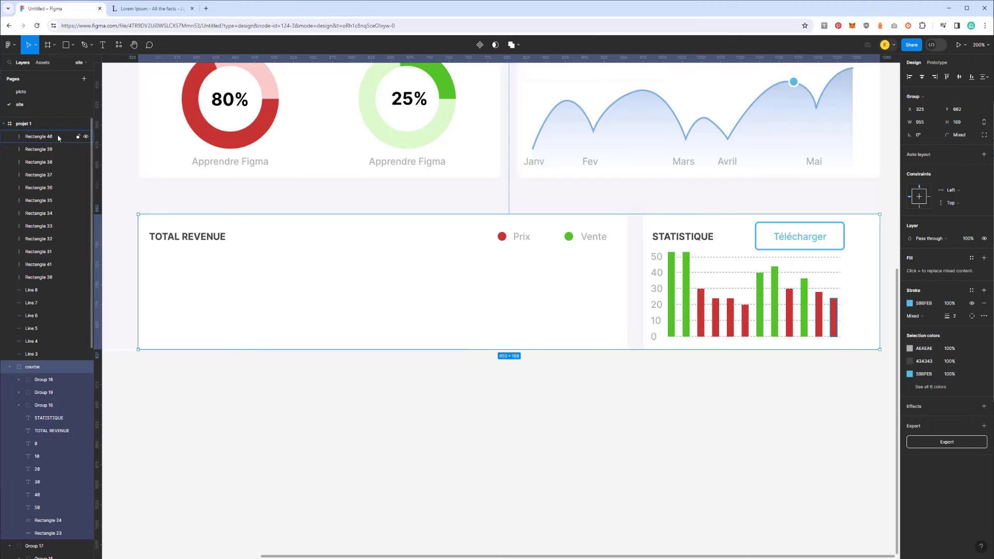
Move the bar and gridline layers into the courbe group
{"action": "left_click", "coordinate": [39, 136]}
{"action": "left_click", "coordinate": [36, 354], "text": "shift"}
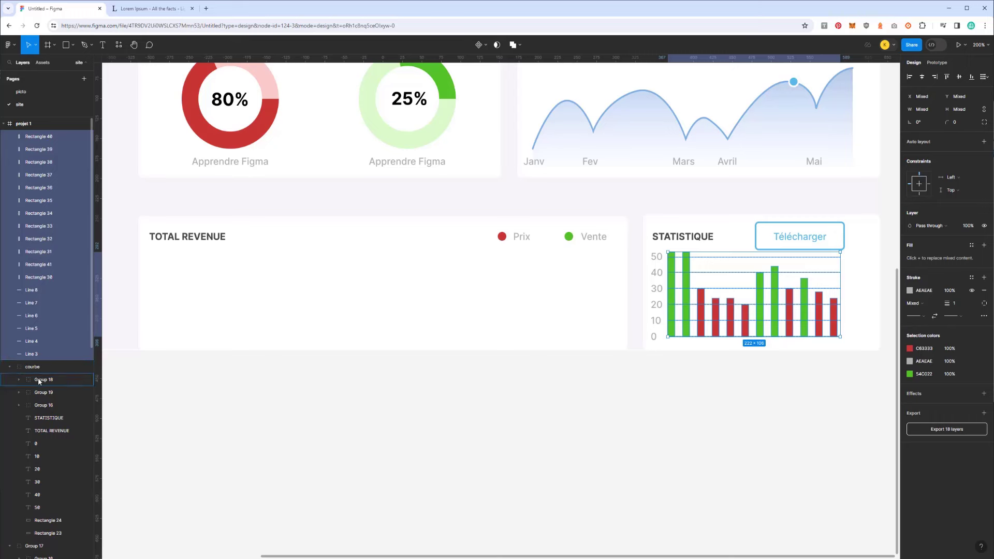
{"action": "left_click_drag", "start_coordinate": [38, 378], "coordinate": [38, 373]}
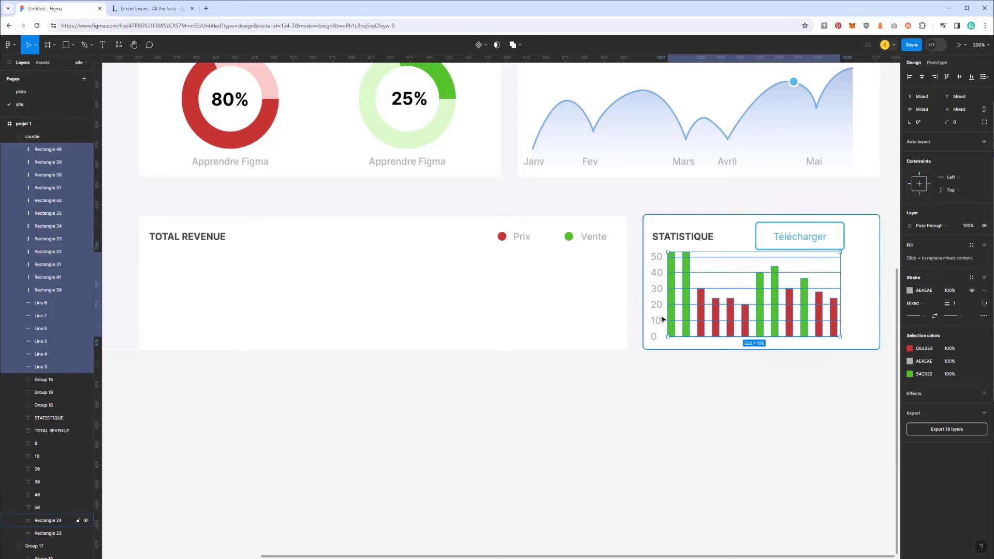
{"action": "left_click", "coordinate": [644, 348]}
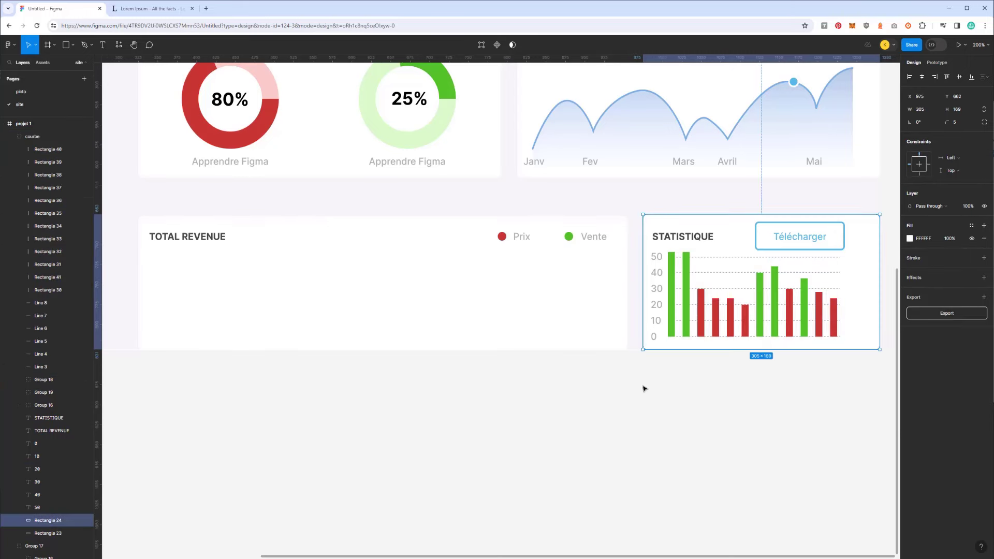
{"action": "left_click_drag", "start_coordinate": [644, 389], "coordinate": [880, 215]}
{"action": "key", "text": "Escape"}
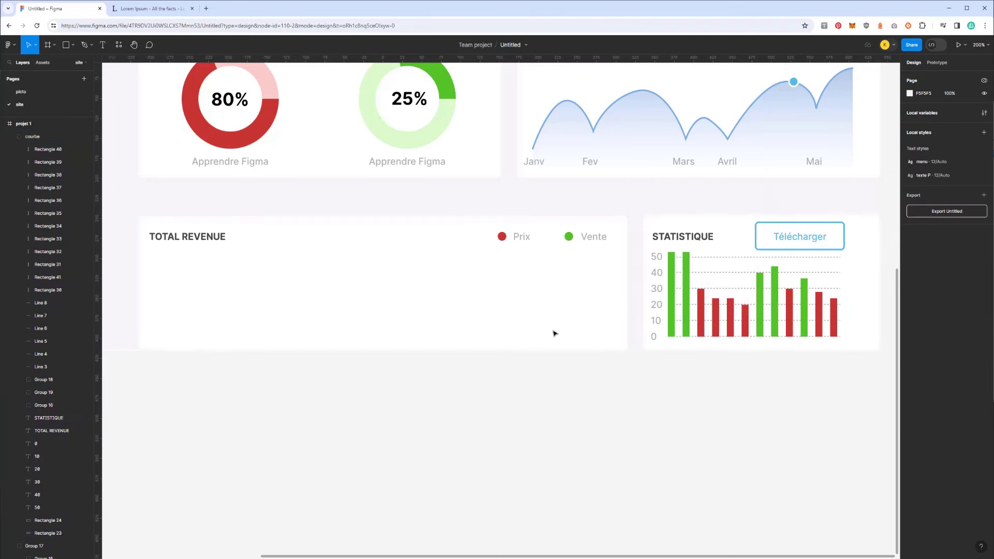
Group the Statistique chart contents together with its card background Rectangle 24
{"action": "left_click", "coordinate": [607, 332]}
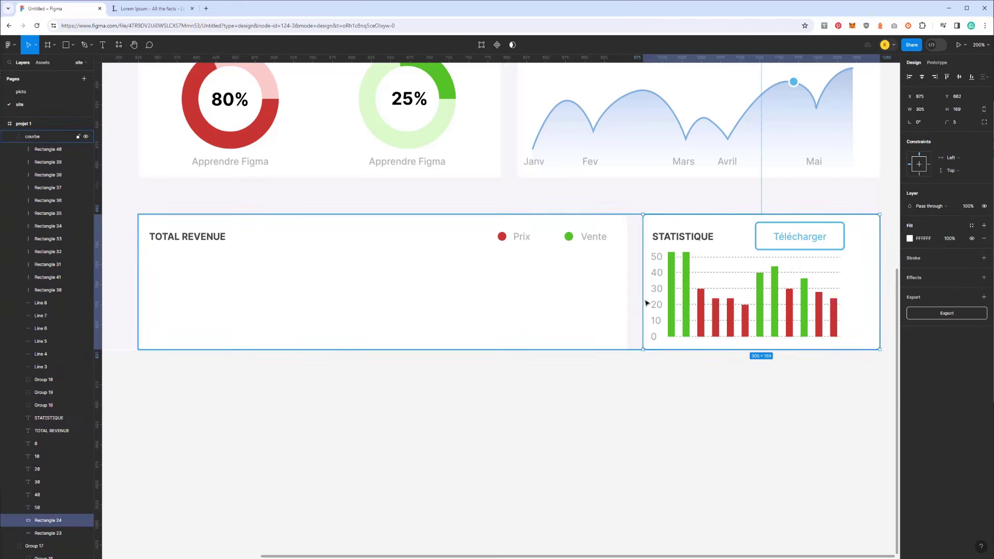
{"action": "left_click_drag", "start_coordinate": [653, 367], "coordinate": [875, 224]}
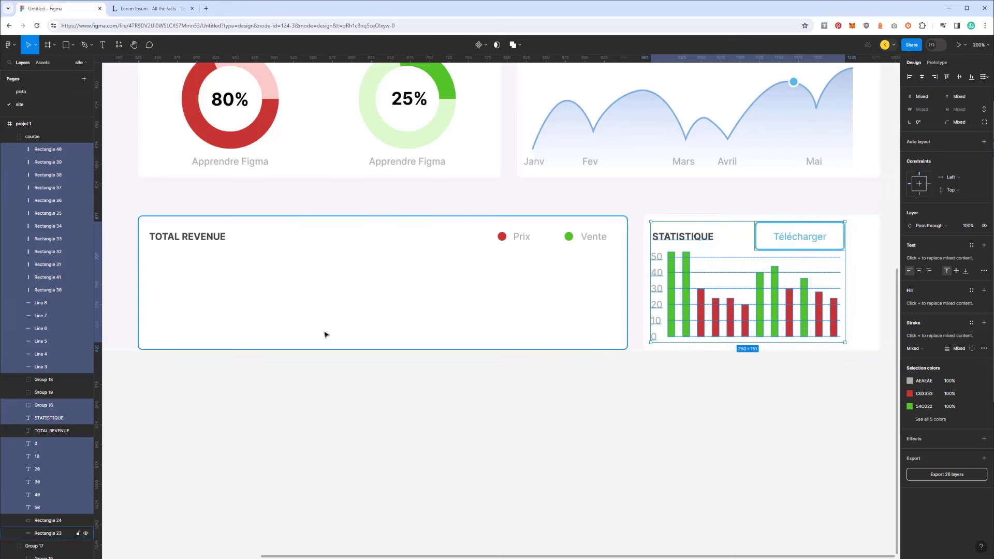
{"action": "left_click", "coordinate": [42, 521], "text": "shift"}
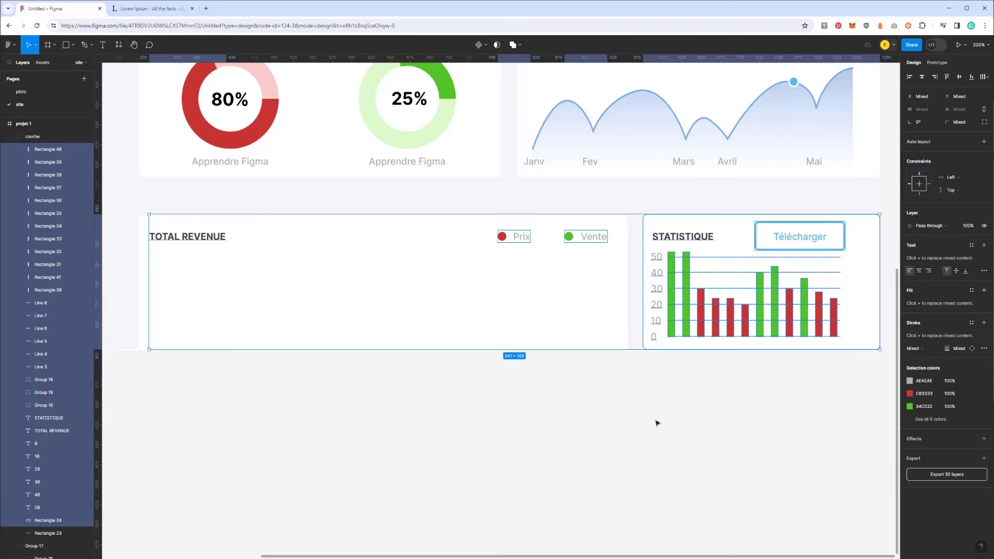
{"action": "mouse_move", "coordinate": [648, 389]}
{"action": "left_mouse_down"}
{"action": "mouse_move", "coordinate": [870, 224]}
{"action": "mouse_move", "coordinate": [716, 402]}
{"action": "left_mouse_up"}
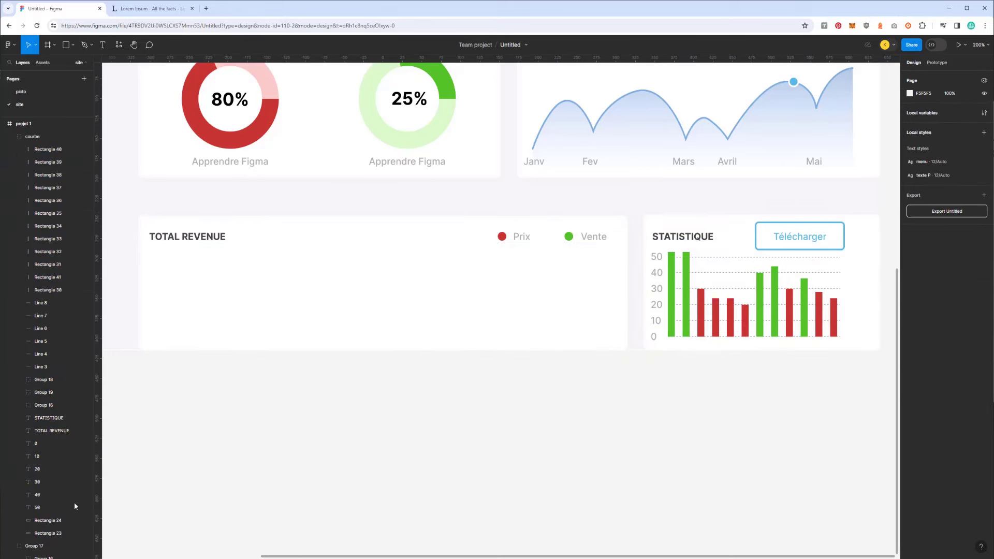
{"action": "left_click", "coordinate": [709, 285]}
{"action": "left_click_drag", "start_coordinate": [648, 384], "coordinate": [857, 224]}
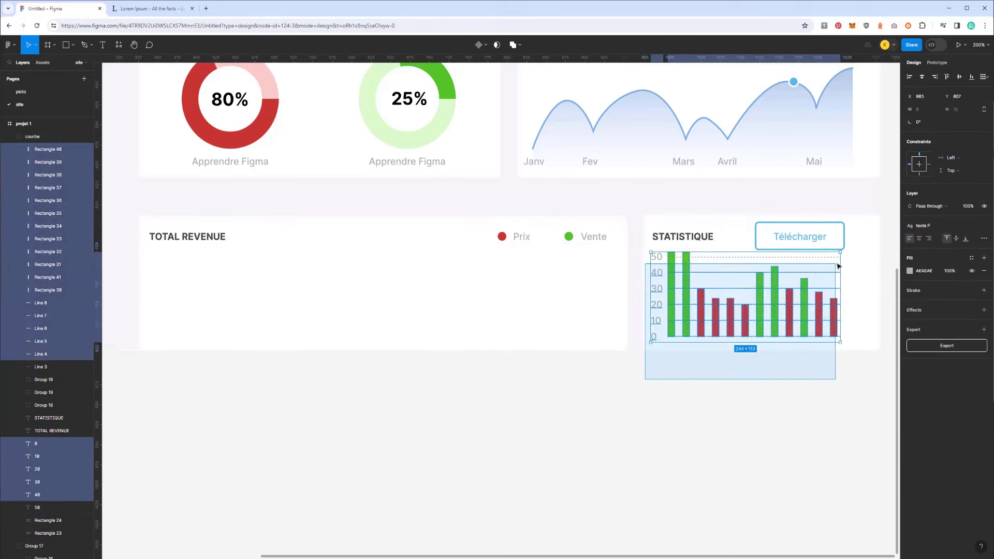
{"action": "left_click", "coordinate": [47, 521], "text": "shift"}
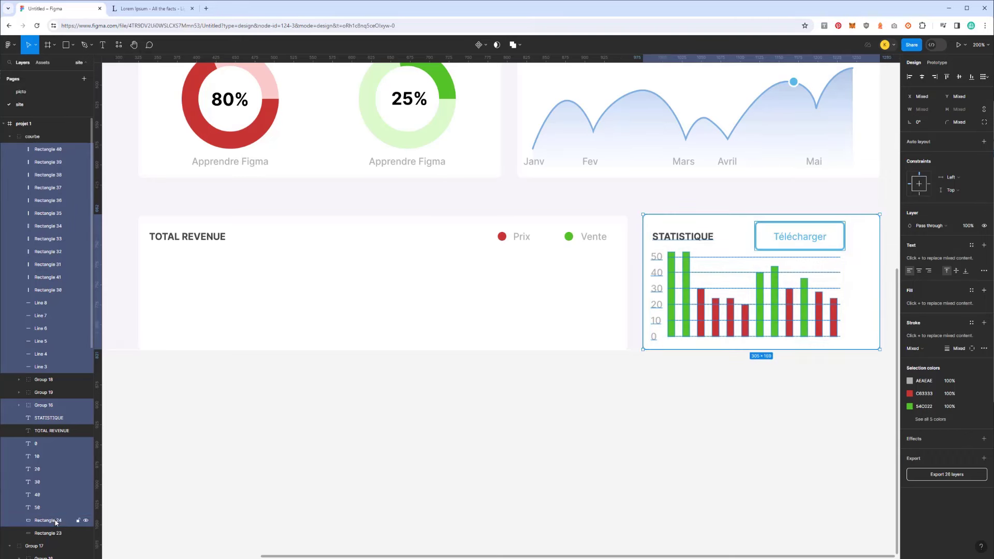
{"action": "key", "text": "ctrl+g"}
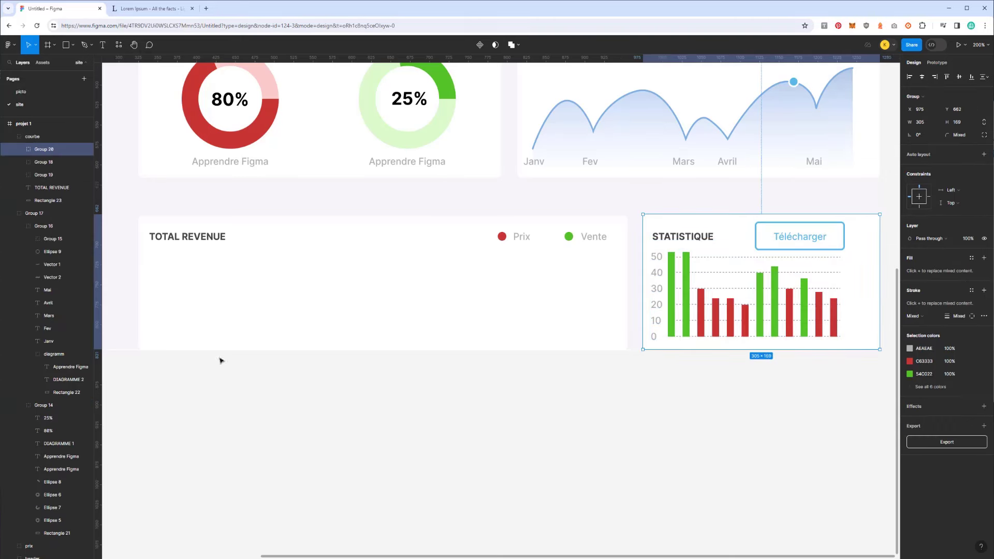
Toggle the new group's visibility off and on to check its contents
{"action": "left_click", "coordinate": [86, 150]}
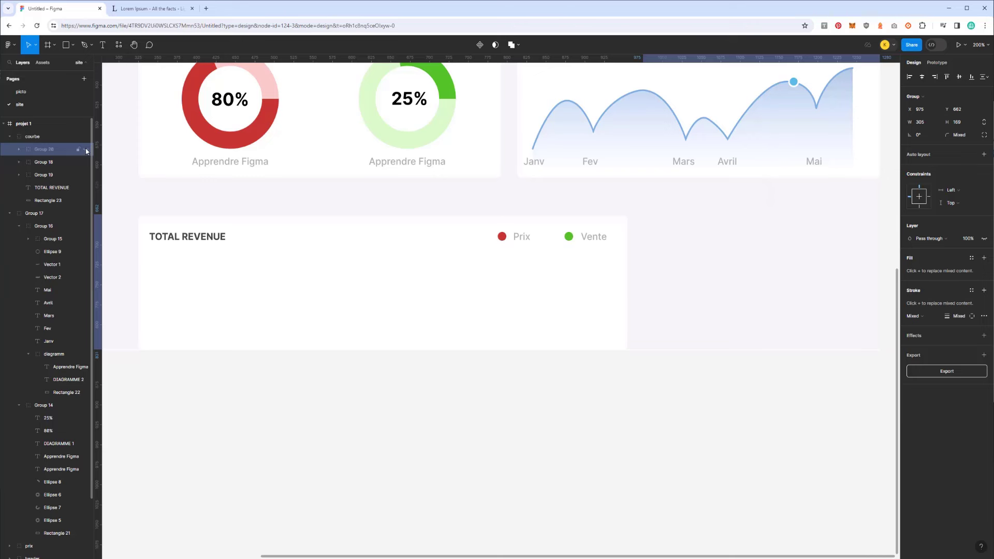
{"action": "left_click", "coordinate": [86, 149]}
{"action": "left_click", "coordinate": [347, 269]}
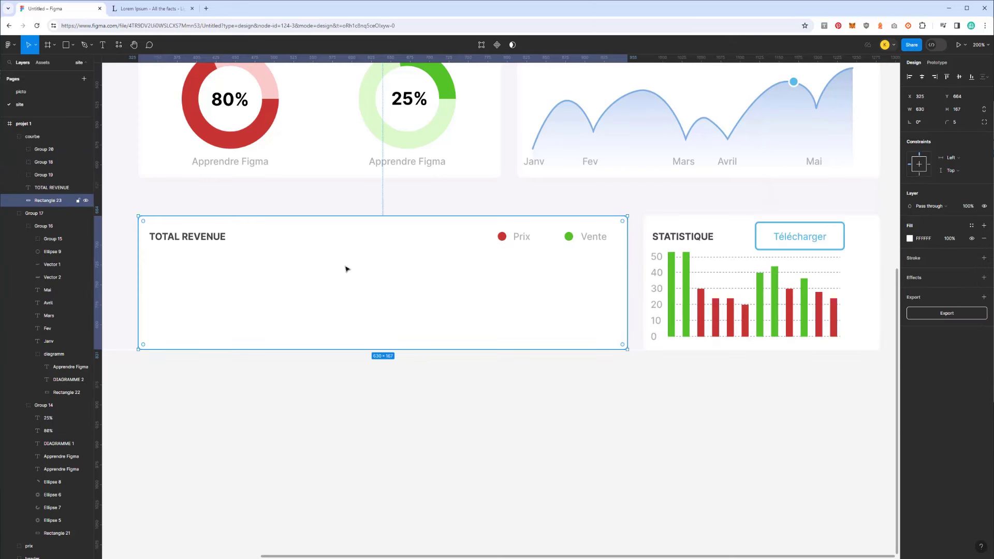
Paste the 50, 40, 30, 20, 10, 0 axis labels onto the Total Revenue card
{"action": "double_click", "coordinate": [656, 258]}
{"action": "left_click", "coordinate": [657, 275], "text": "shift"}
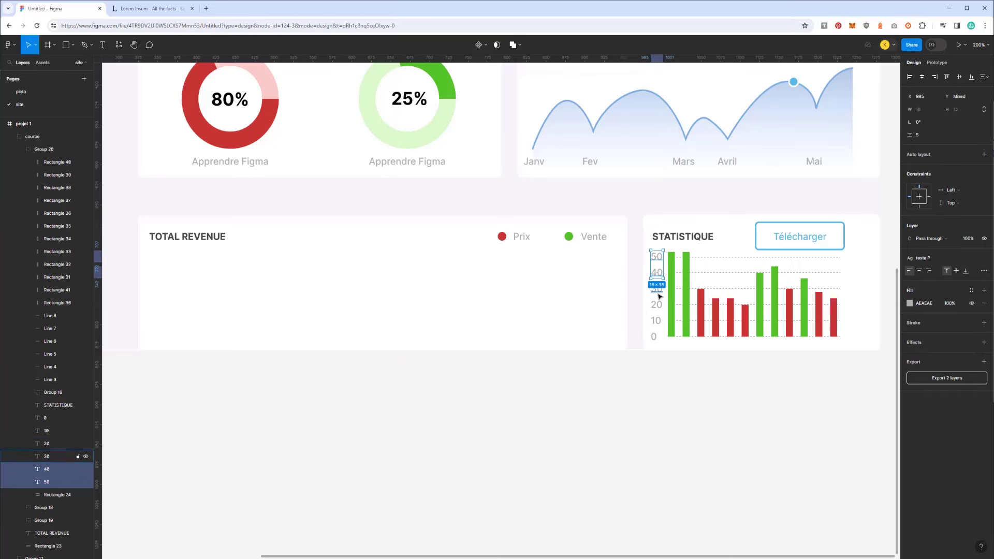
{"action": "left_click", "coordinate": [658, 289], "text": "shift"}
{"action": "left_click", "coordinate": [657, 320], "text": "shift"}
{"action": "left_click", "coordinate": [654, 338], "text": "shift"}
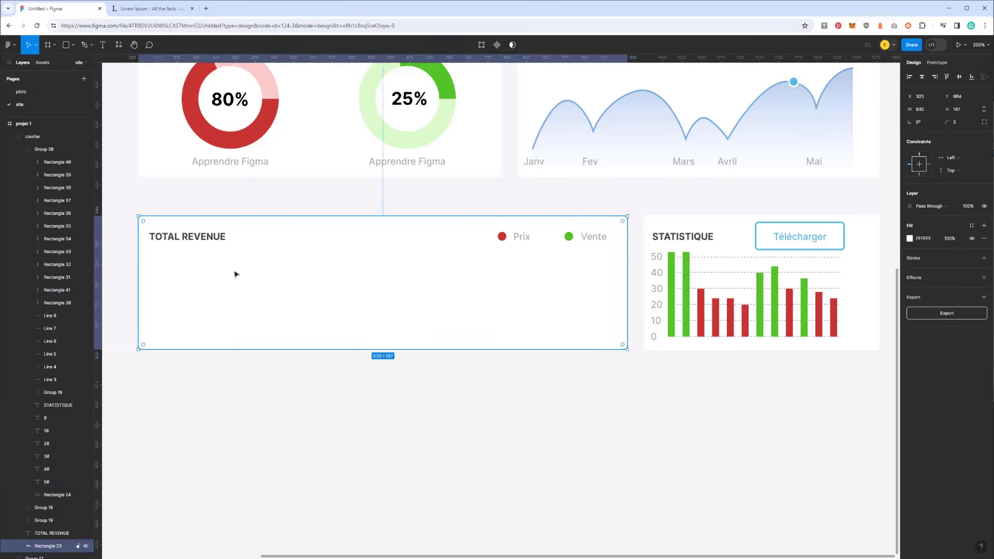
{"action": "double_click", "coordinate": [236, 275]}
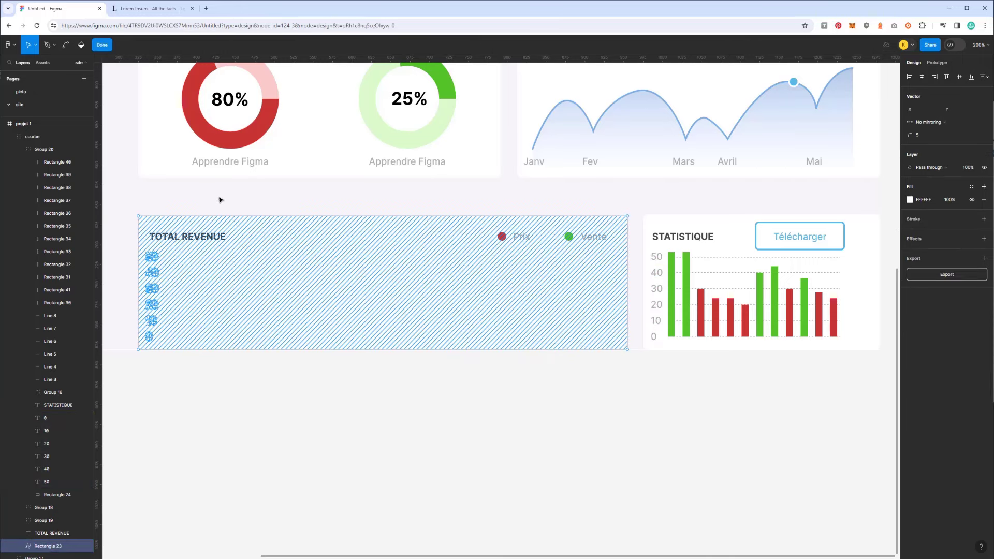
{"action": "left_click", "coordinate": [166, 256]}
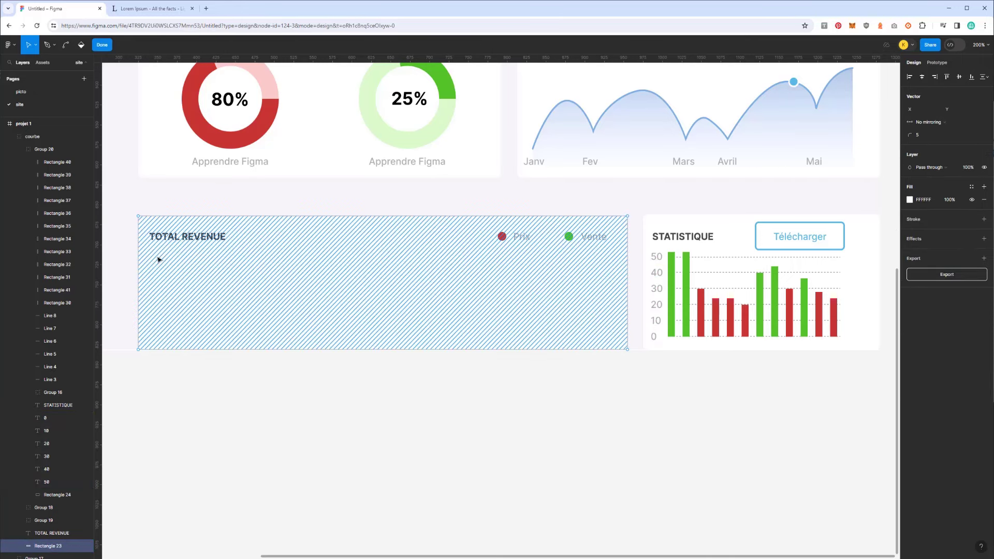
{"action": "left_click", "coordinate": [100, 44]}
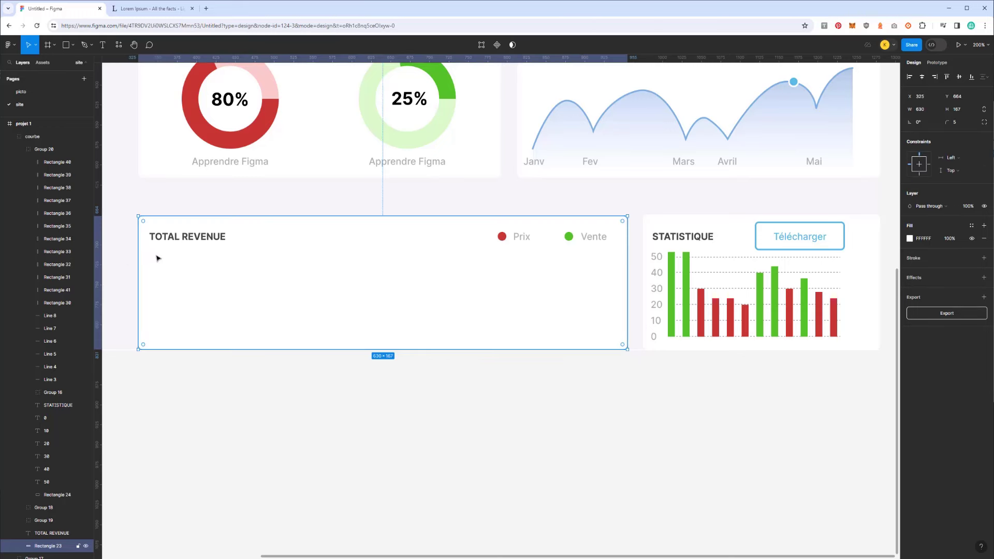
{"action": "key", "text": "ctrl+v"}
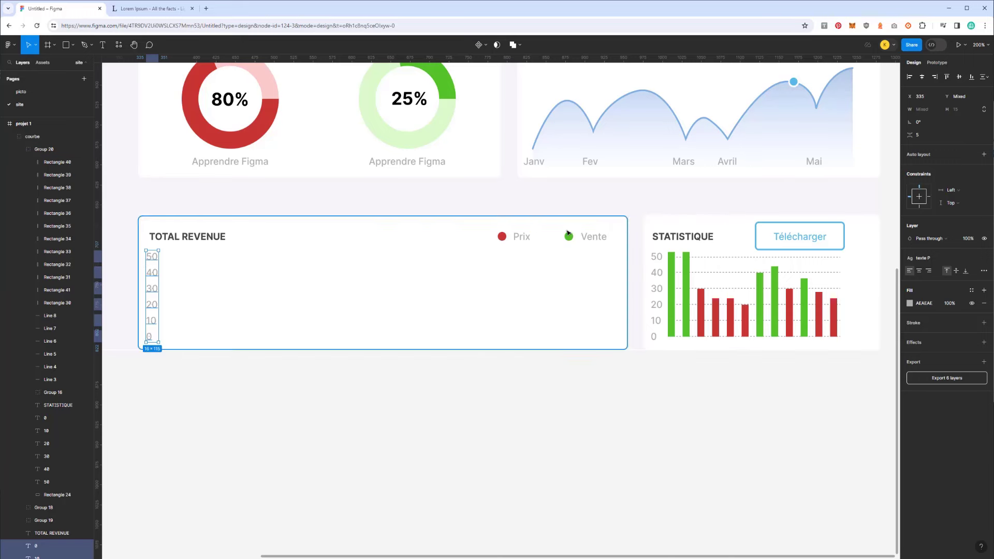
Copy a Statistique dashed gridline into the revenue card as a vertical line at its left edge
{"action": "left_click", "coordinate": [714, 260]}
{"action": "double_click", "coordinate": [726, 259]}
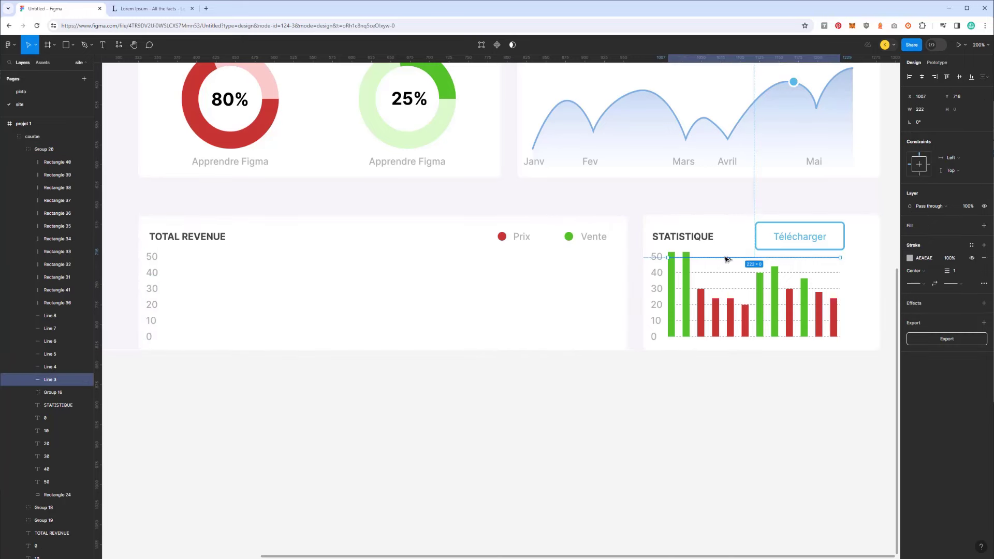
{"action": "mouse_move", "coordinate": [726, 259]}
{"action": "left_mouse_down"}
{"action": "mouse_move", "coordinate": [373, 297]}
{"action": "mouse_move", "coordinate": [199, 208]}
{"action": "left_mouse_up"}
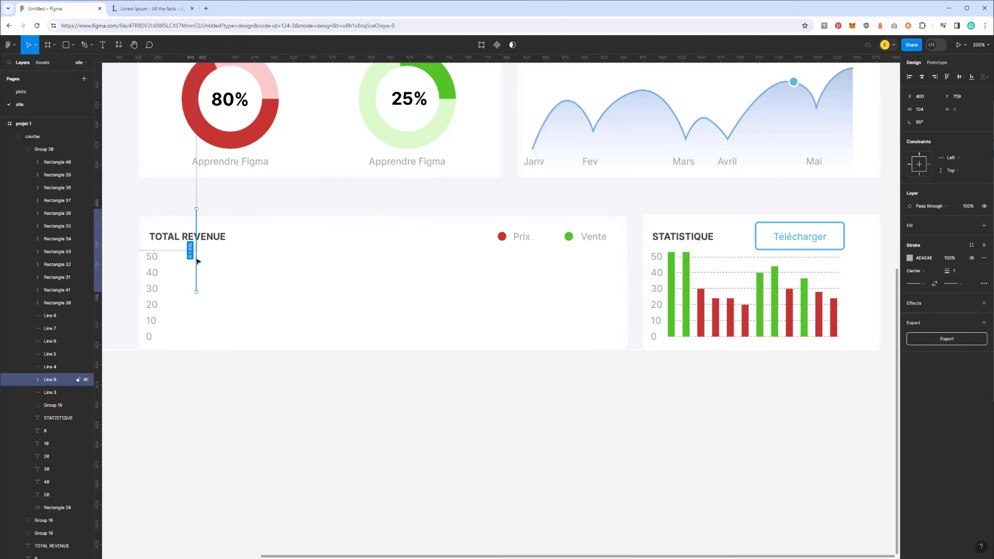
{"action": "mouse_move", "coordinate": [197, 262]}
{"action": "left_mouse_down"}
{"action": "mouse_move", "coordinate": [182, 304]}
{"action": "mouse_move", "coordinate": [202, 305]}
{"action": "left_mouse_up"}
Repeat the vertical gridline across the revenue chart and remove overflowing copies
{"action": "key", "text": "ctrl+d"}
{"action": "key", "text": "ctrl+d"}
{"action": "key", "text": "ctrl+d"}
{"action": "key", "text": "ctrl+d"}
{"action": "key", "text": "ctrl+d"}
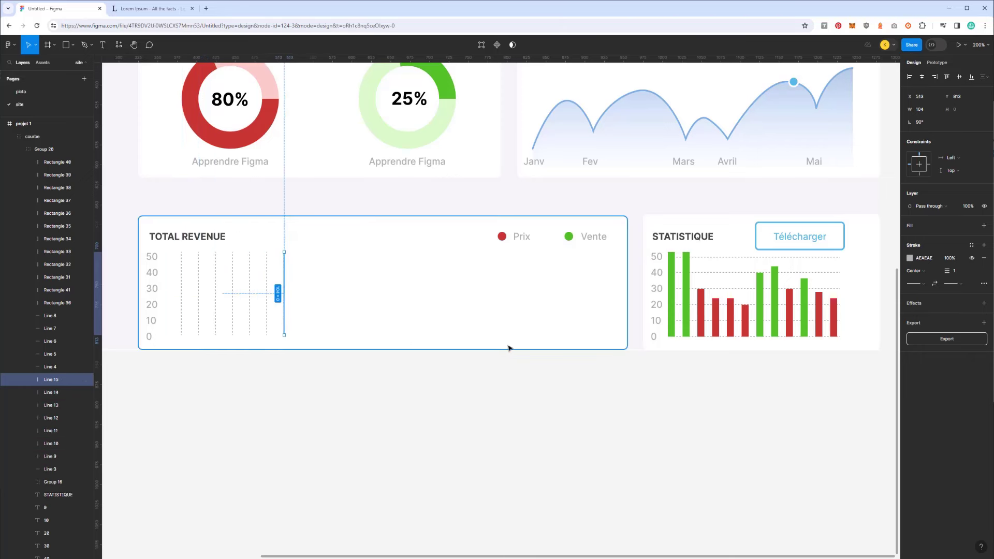
{"action": "key", "text": "ctrl+d"}
{"action": "key", "text": "ctrl+d"}
{"action": "key", "text": "ctrl+d"}
{"action": "key", "text": "ctrl+d"}
{"action": "key", "text": "ctrl+d"}
{"action": "key", "text": "ctrl+d"}
{"action": "key", "text": "ctrl+d"}
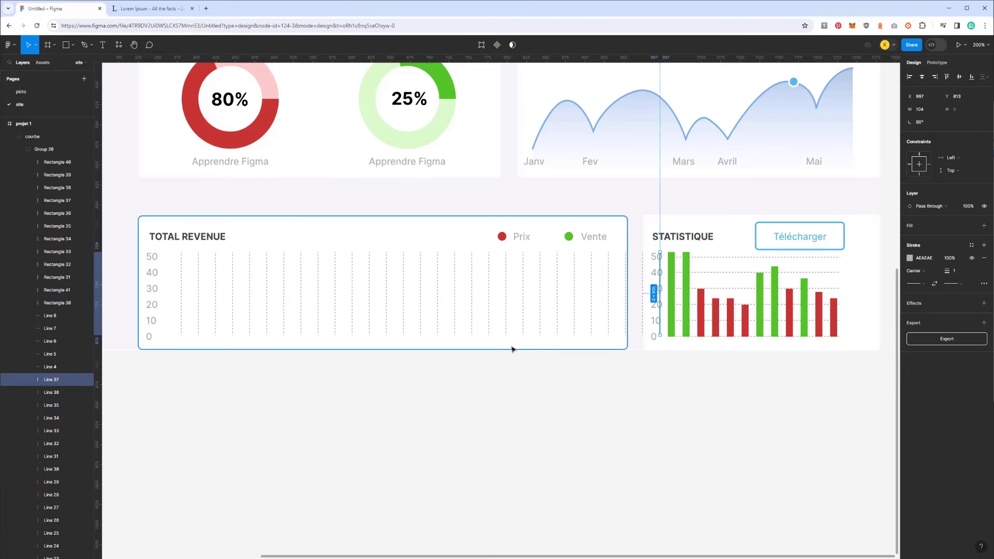
{"action": "key", "text": "ctrl+z"}
{"action": "key", "text": "ctrl+z"}
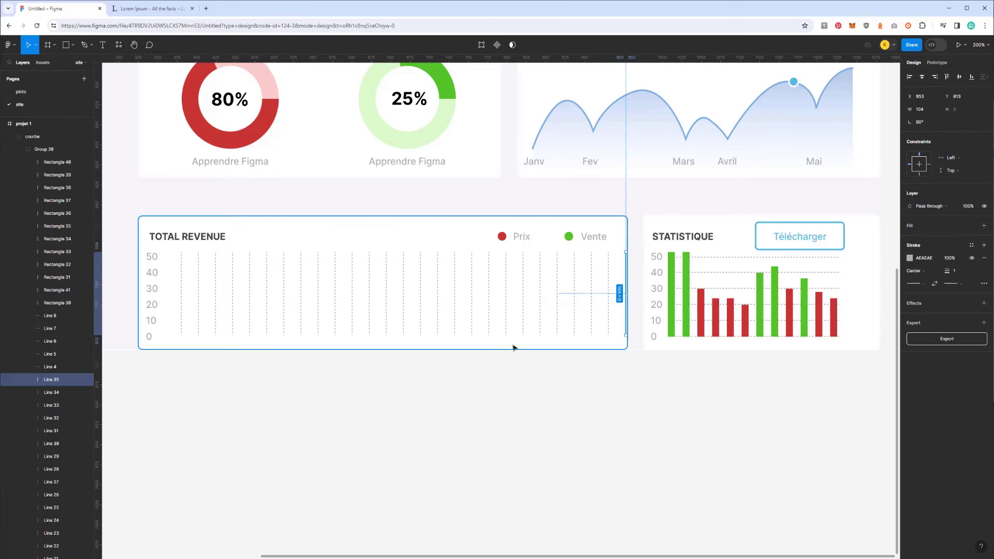
{"action": "key", "text": "ctrl+z"}
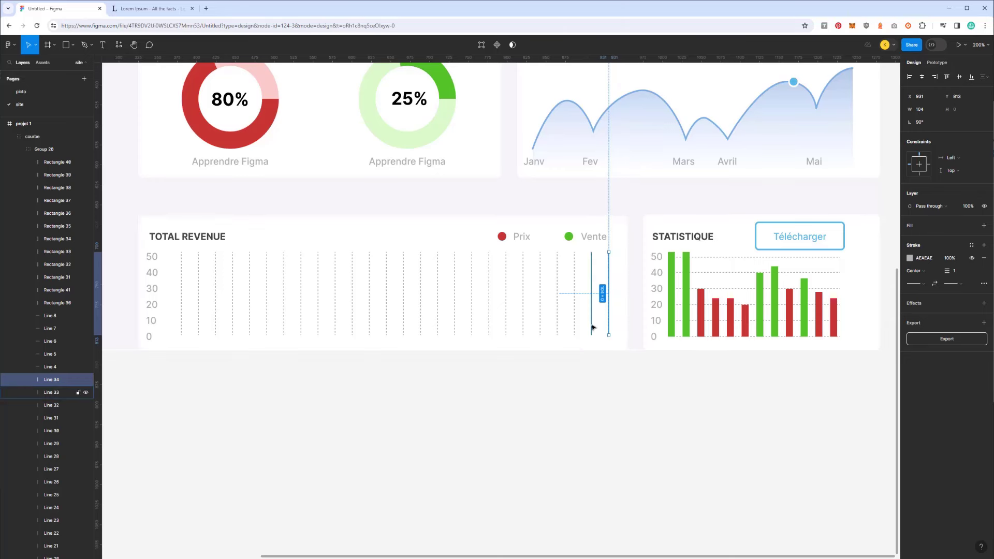
{"action": "left_click", "coordinate": [592, 327], "text": "shift"}
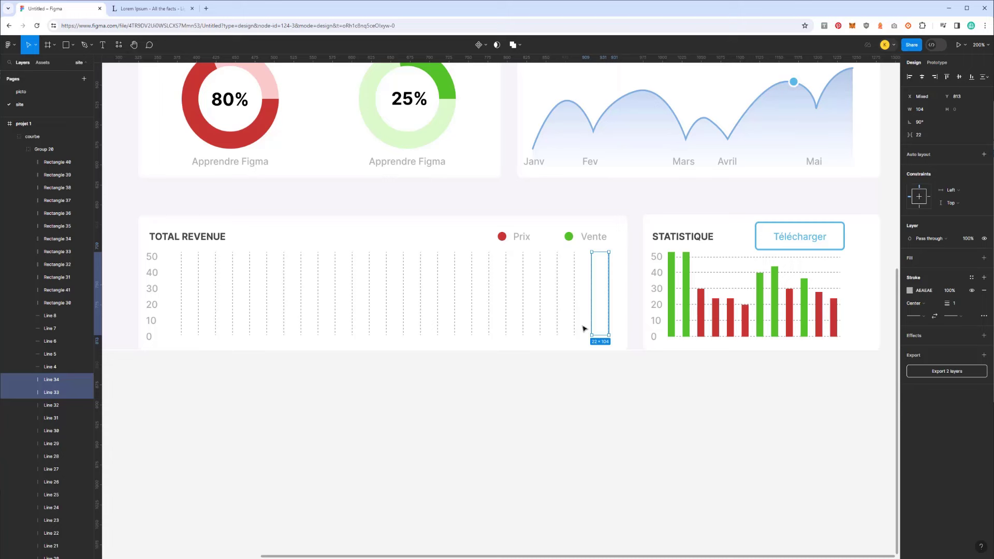
{"action": "left_click", "coordinate": [538, 318]}
{"action": "left_click", "coordinate": [562, 352]}
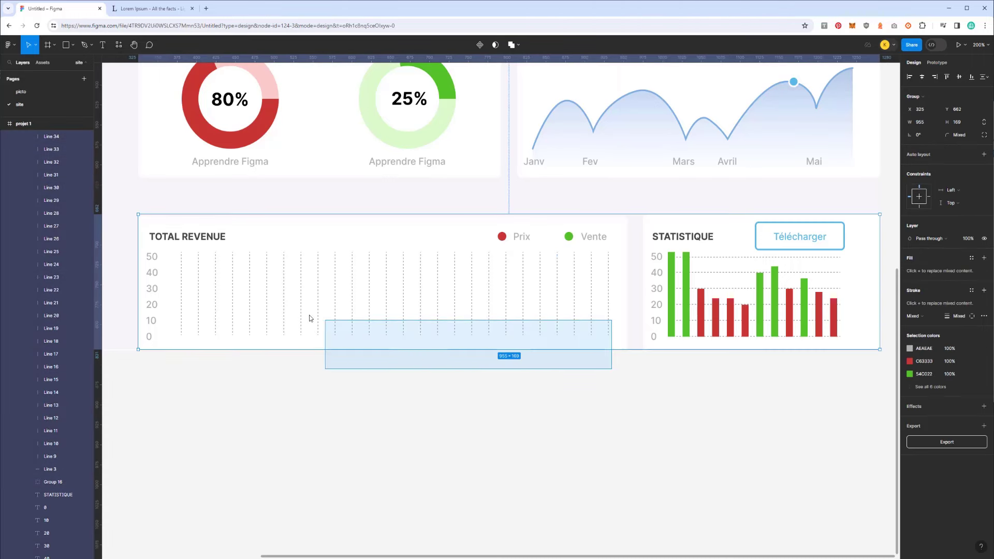
Select the revenue gridline layers in the Layers panel
{"action": "left_click_drag", "start_coordinate": [564, 343], "coordinate": [182, 314]}
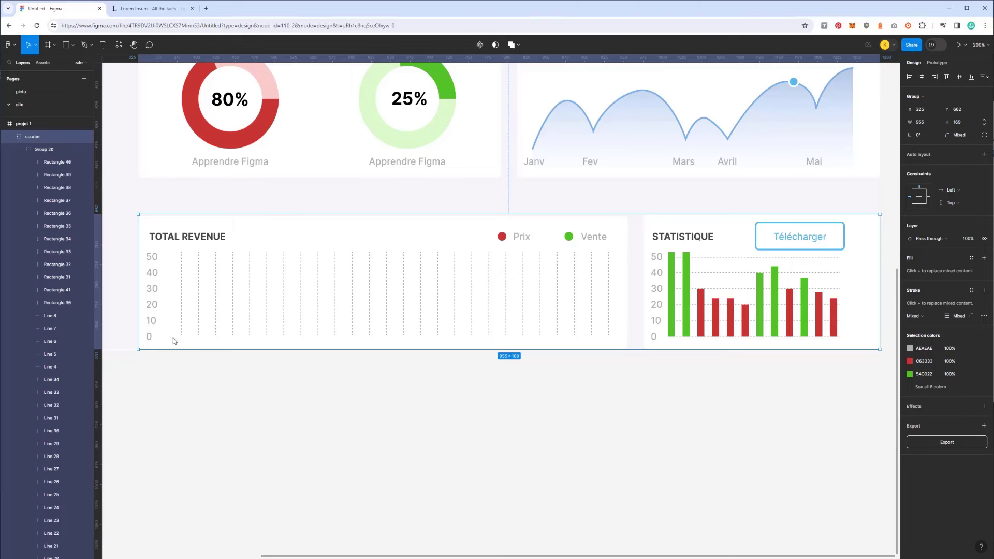
{"action": "left_click", "coordinate": [339, 331], "text": "ctrl"}
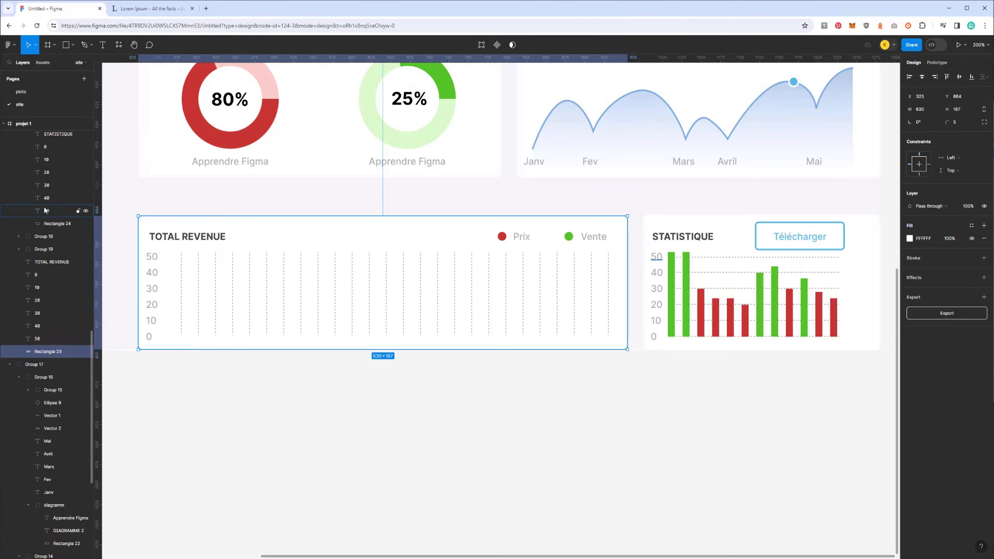
{"action": "scroll", "coordinate": [47, 274], "scroll_direction": "up", "scroll_amount": 5}
{"action": "left_click", "coordinate": [49, 340]}
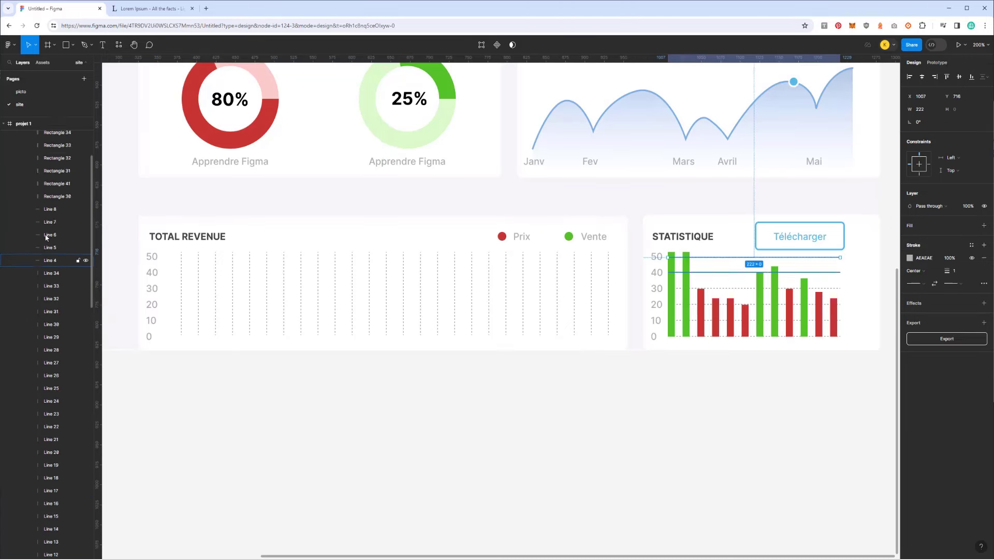
{"action": "left_click", "coordinate": [53, 227], "text": "shift"}
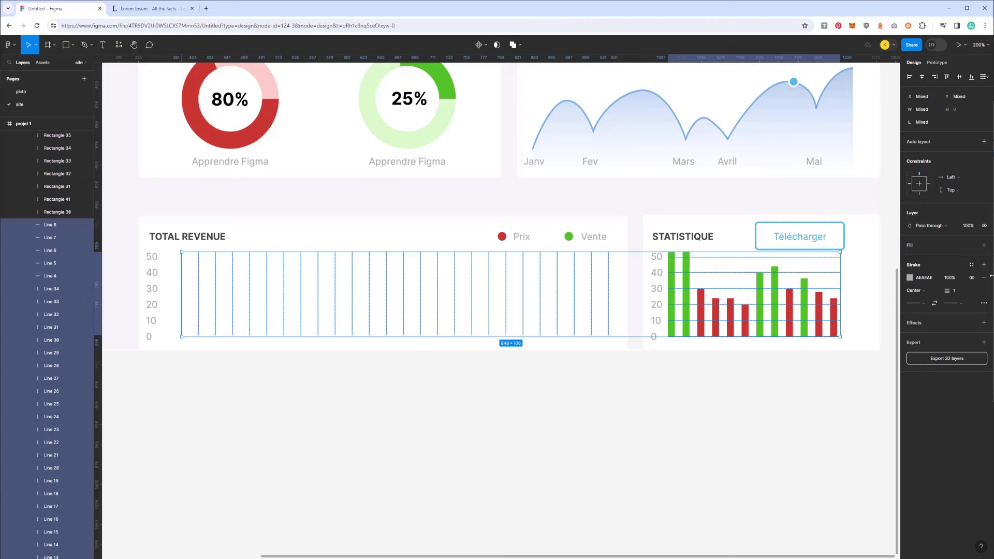
{"action": "scroll", "coordinate": [46, 362], "scroll_direction": "down", "scroll_amount": 5}
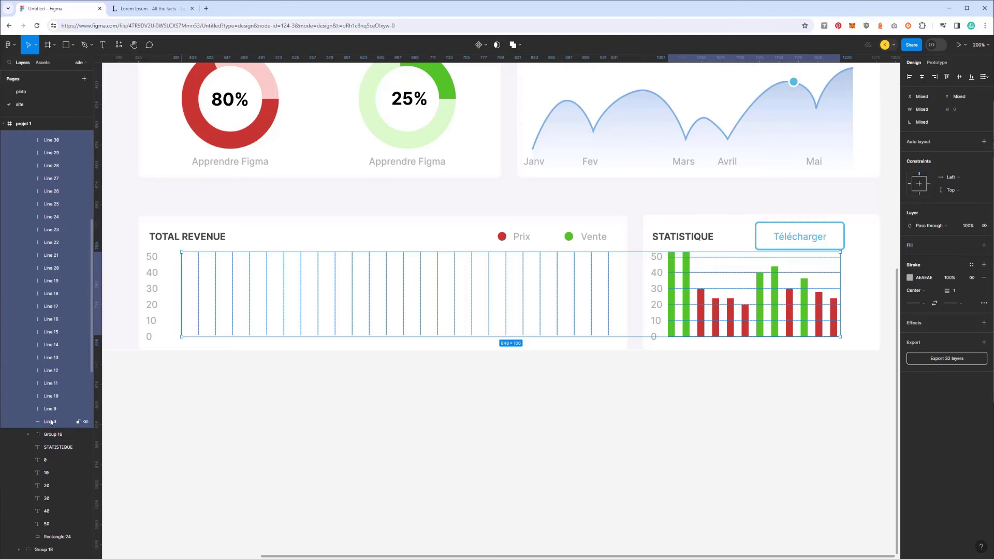
{"action": "left_click", "coordinate": [52, 421]}
{"action": "scroll", "coordinate": [54, 401], "scroll_direction": "up", "scroll_amount": 4}
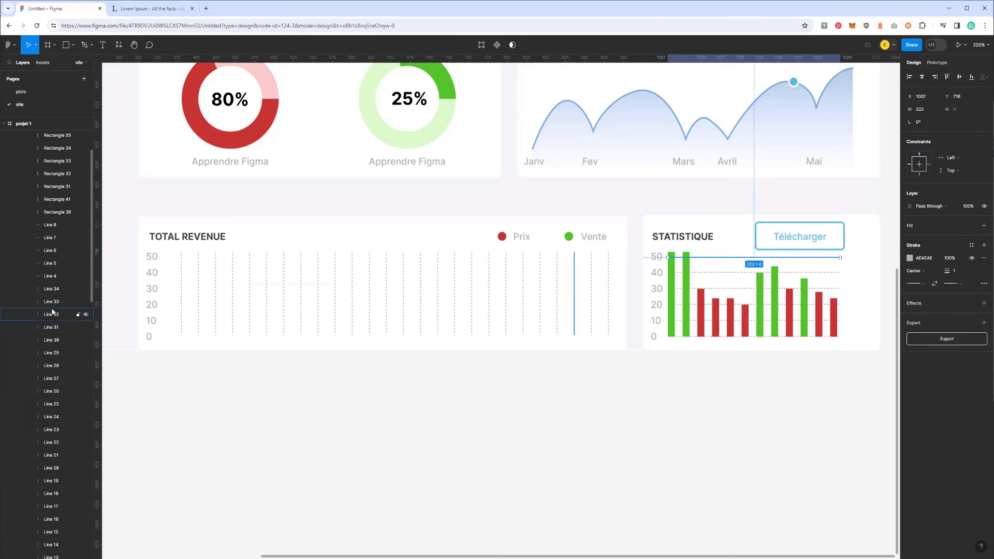
{"action": "left_click", "coordinate": [41, 293]}
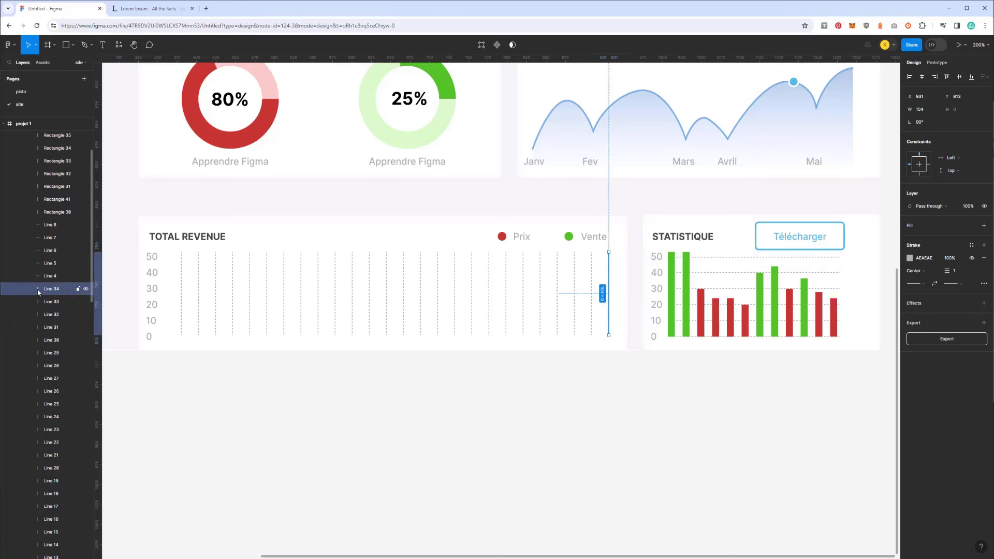
Set Line 34 through Line 9 to 50% stroke opacity and group them
{"action": "scroll", "coordinate": [46, 388], "scroll_direction": "down", "scroll_amount": 5}
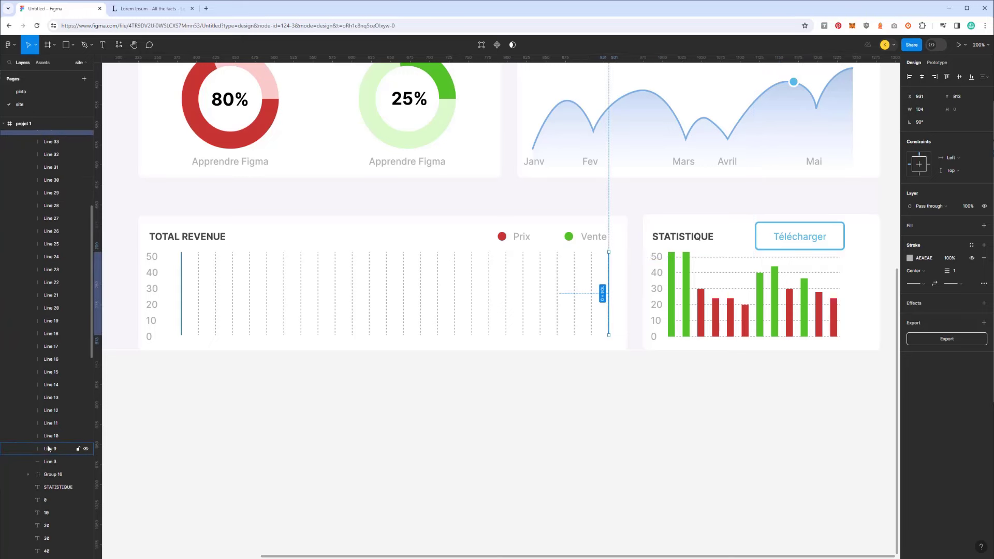
{"action": "left_click", "coordinate": [49, 449], "text": "shift"}
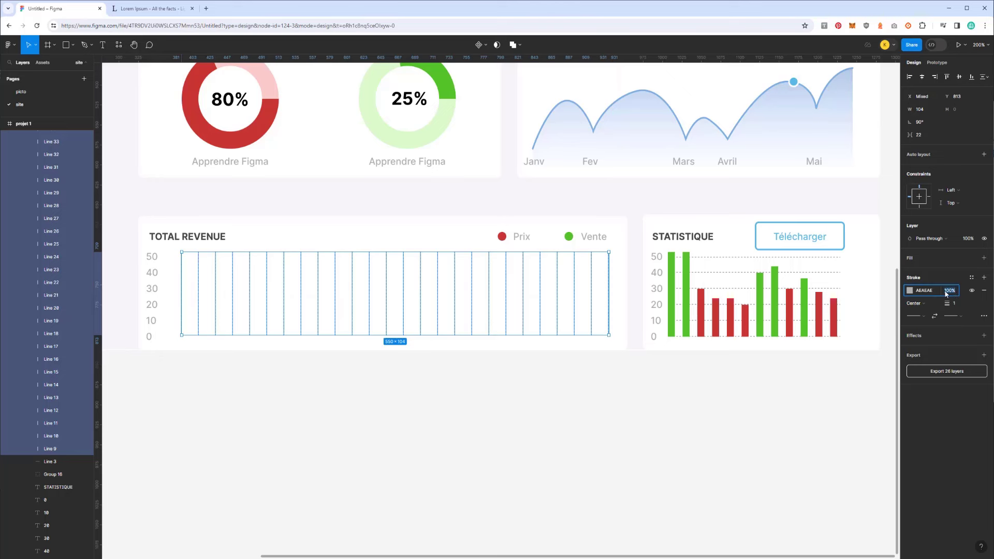
{"action": "type", "text": "20"}
{"action": "type", "text": "50"}
{"action": "key", "text": "Return"}
{"action": "key", "text": "ctrl+g"}
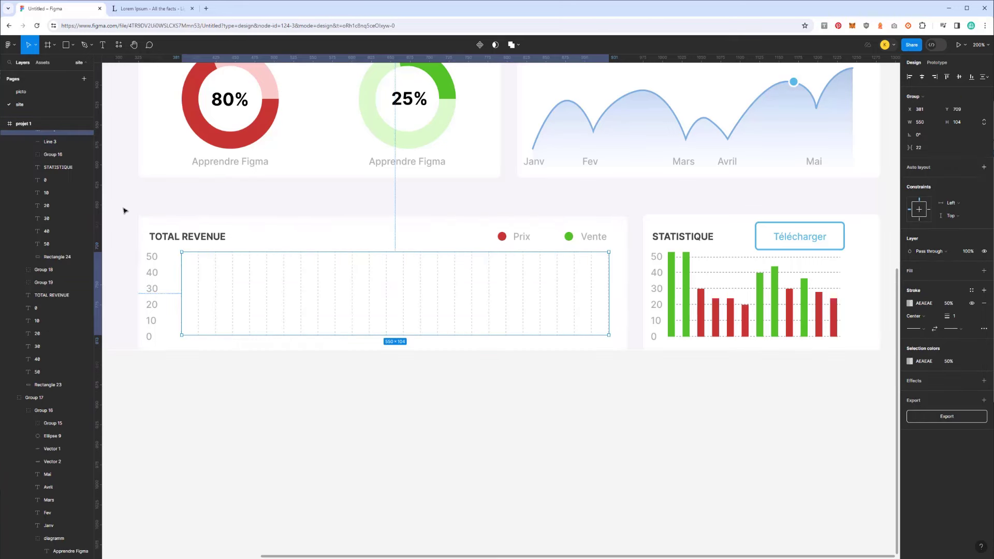
Reposition Group 21 within the courbe group's layer stack
{"action": "scroll", "coordinate": [51, 200], "scroll_direction": "up", "scroll_amount": 1}
{"action": "scroll", "coordinate": [49, 259], "scroll_direction": "up", "scroll_amount": 2}
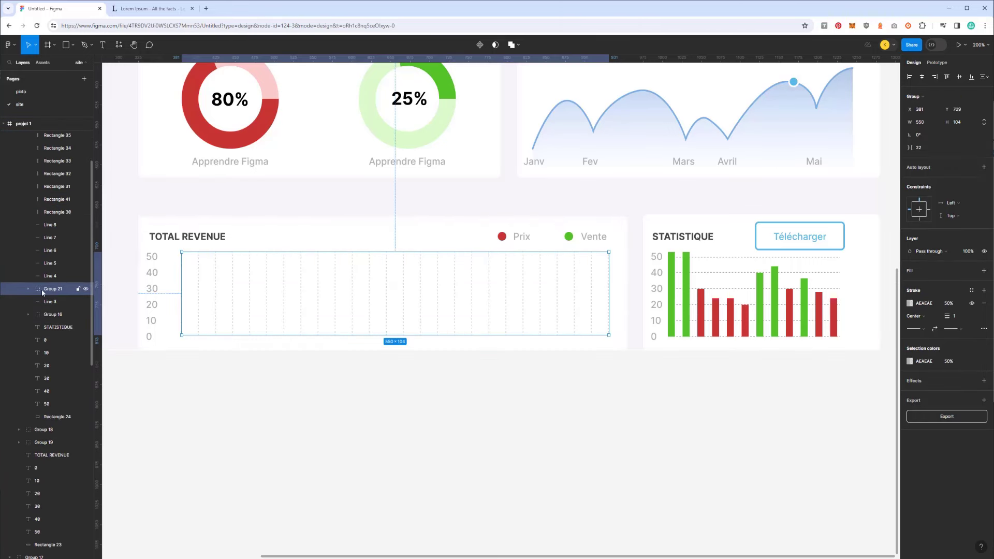
{"action": "left_click_drag", "start_coordinate": [47, 289], "coordinate": [44, 417]}
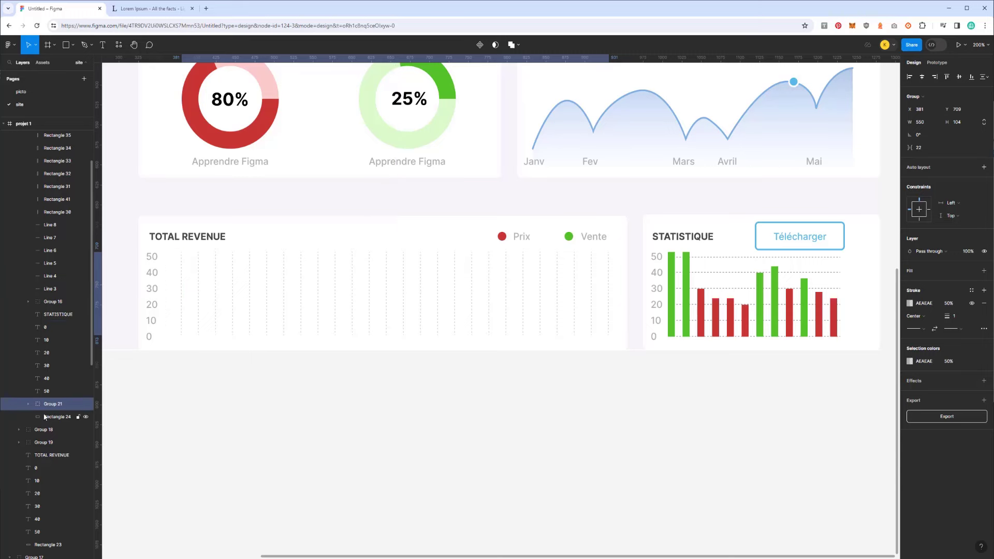
{"action": "scroll", "coordinate": [34, 312], "scroll_direction": "up", "scroll_amount": 2}
{"action": "left_click", "coordinate": [20, 212]}
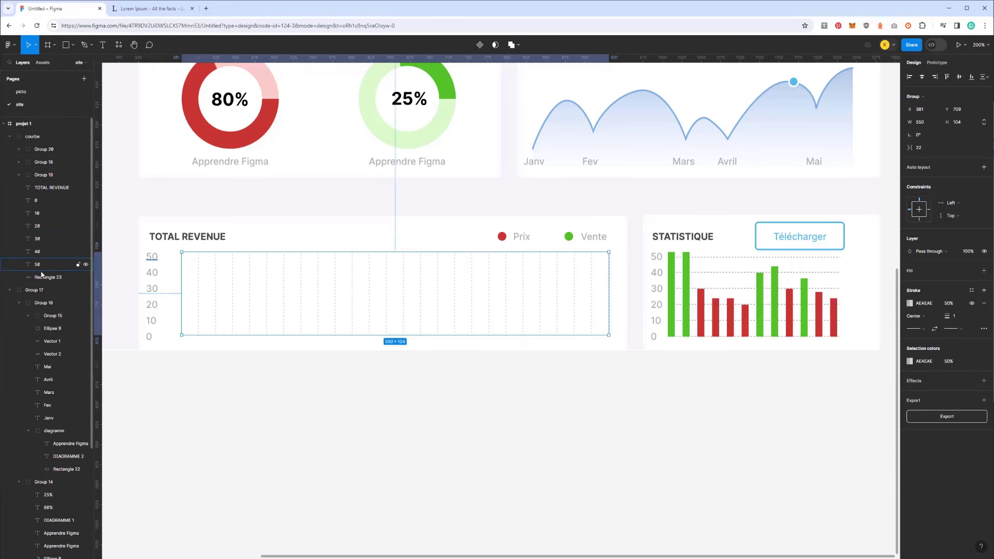
{"action": "left_click", "coordinate": [42, 188]}
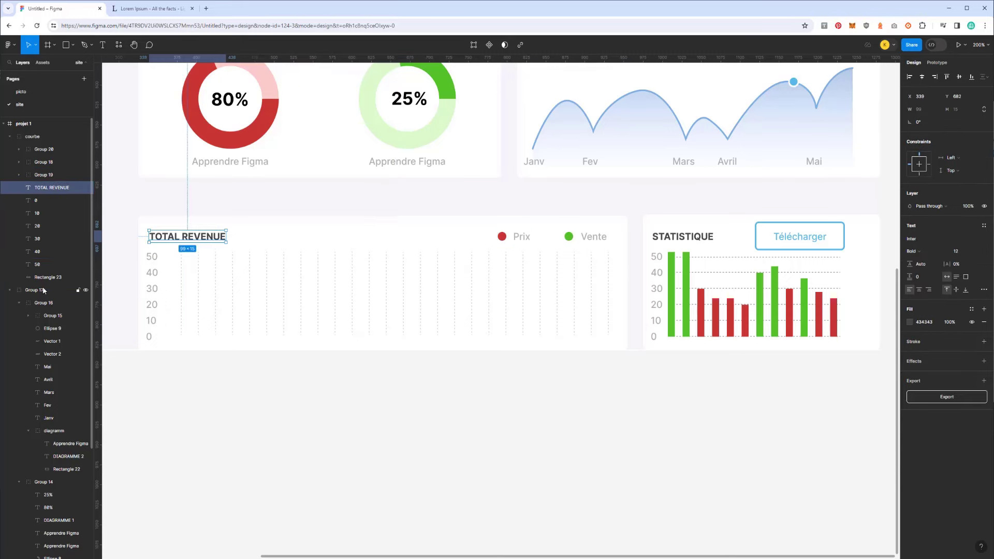
{"action": "left_click", "coordinate": [46, 278], "text": "shift"}
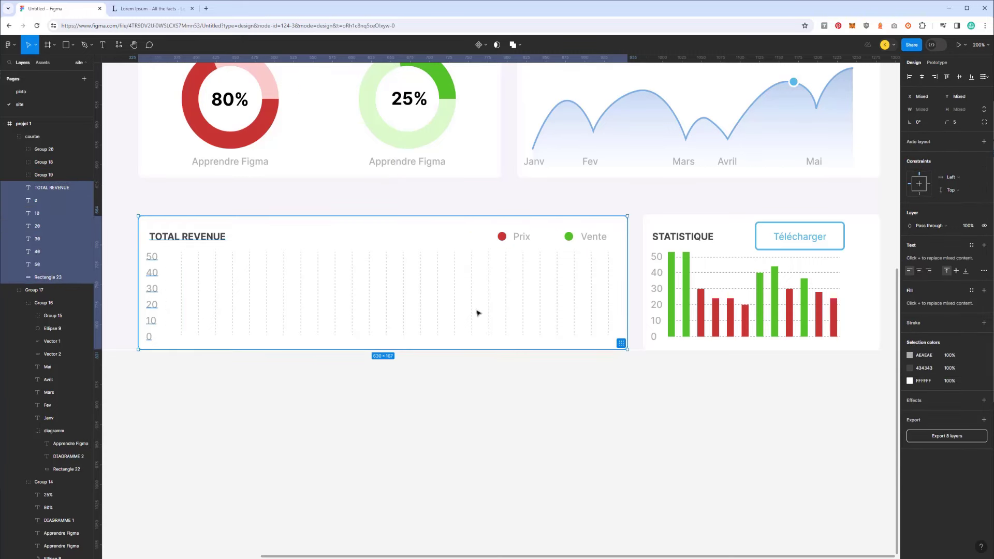
{"action": "left_click", "coordinate": [435, 458]}
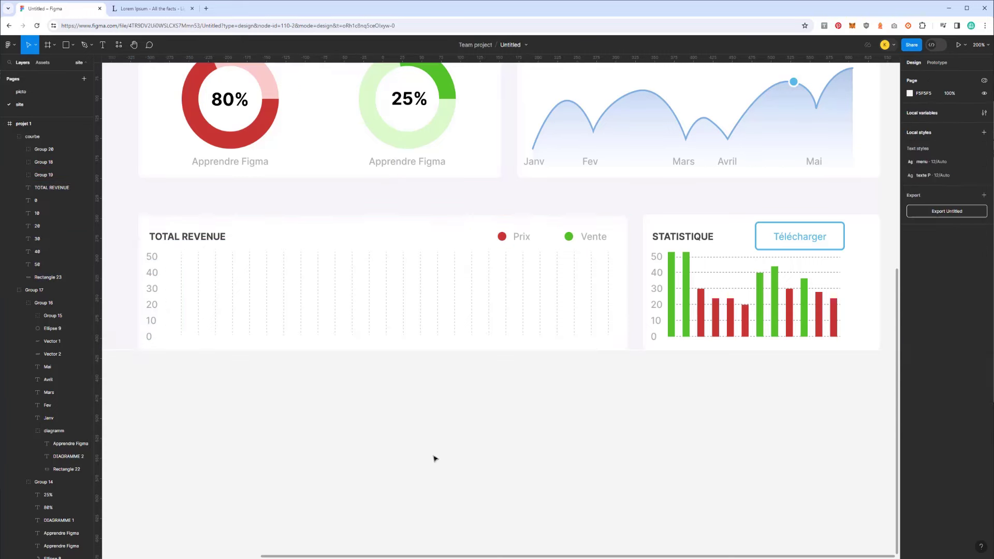
Start the revenue line with the Pen tool near the chart's left edge
{"action": "left_click", "coordinate": [92, 45]}
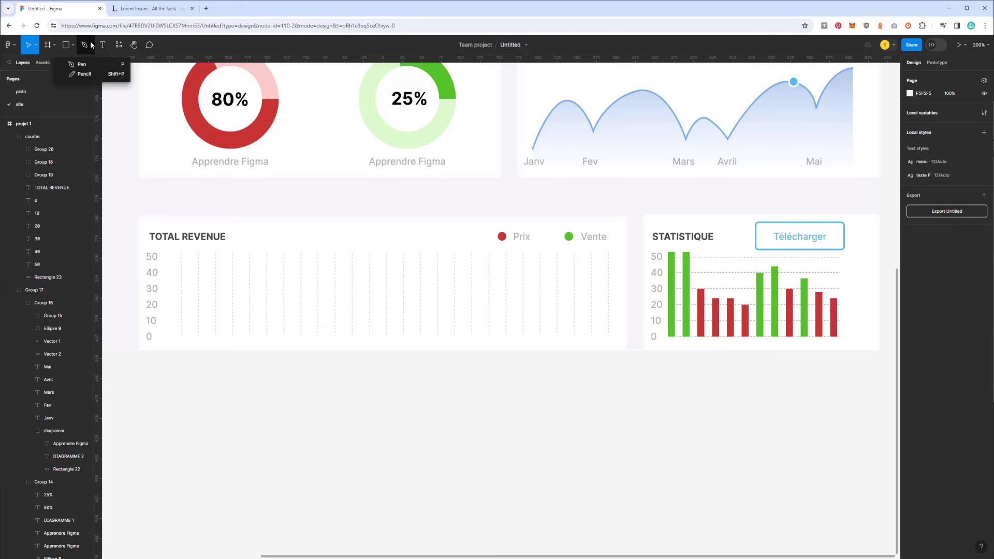
{"action": "left_click", "coordinate": [77, 64]}
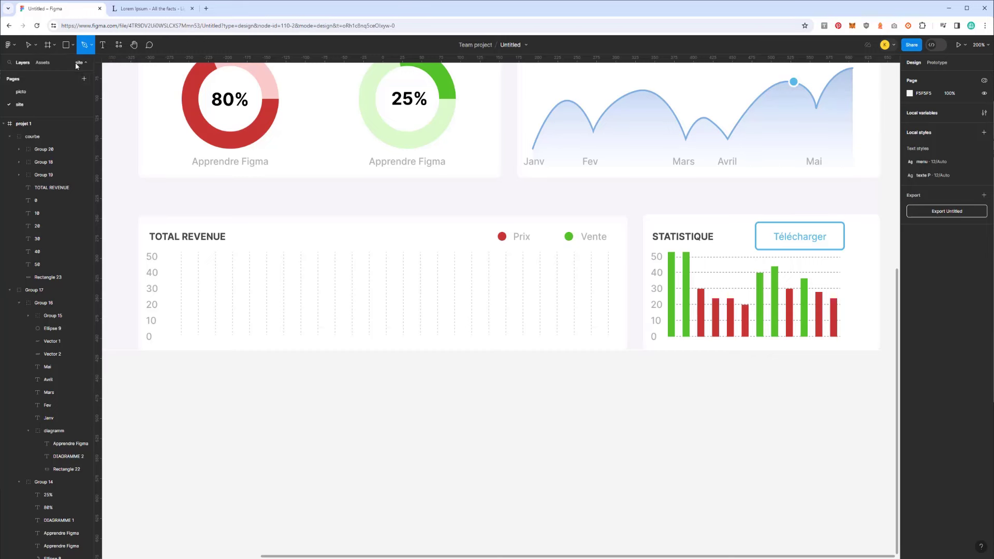
{"action": "left_click", "coordinate": [181, 295]}
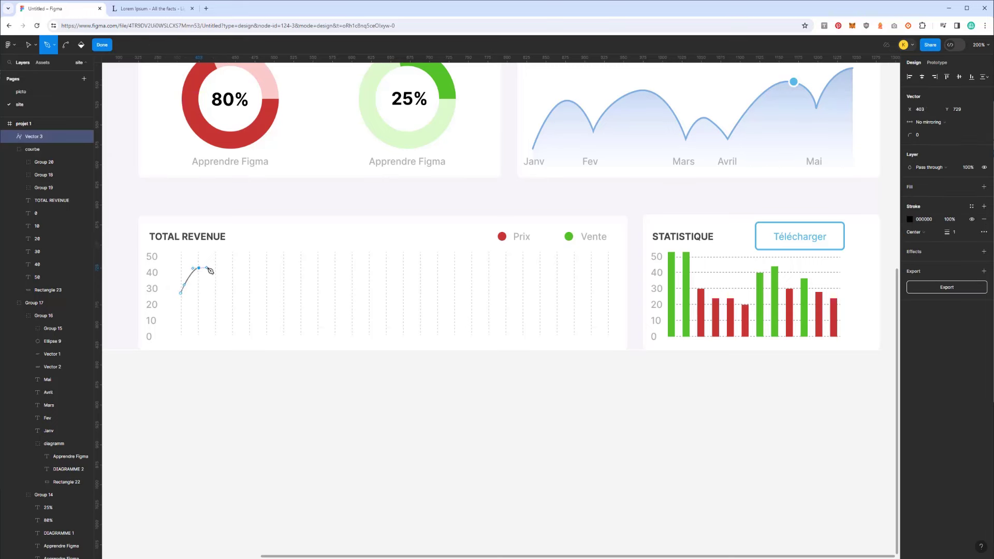
{"action": "left_click", "coordinate": [217, 316]}
{"action": "mouse_move", "coordinate": [265, 282]}
{"action": "left_mouse_down"}
{"action": "mouse_move", "coordinate": [282, 239]}
{"action": "mouse_move", "coordinate": [277, 217]}
{"action": "left_mouse_up"}
{"action": "key", "text": "ctrl+z"}
{"action": "key", "text": "Escape"}
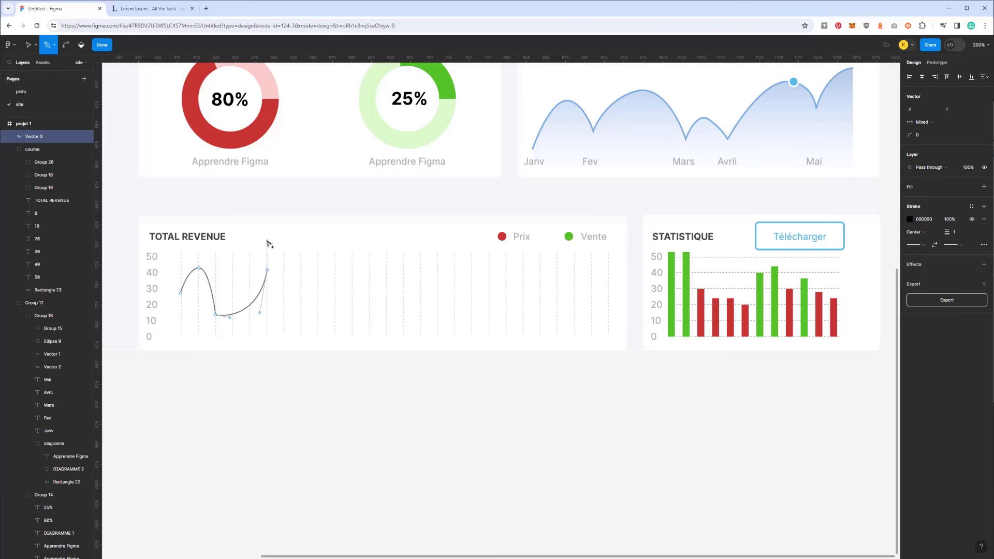
Extend the wavy line rightward with curved dips and points
{"action": "left_click_drag", "start_coordinate": [267, 242], "coordinate": [268, 240]}
{"action": "mouse_move", "coordinate": [318, 289]}
{"action": "left_mouse_down"}
{"action": "mouse_move", "coordinate": [330, 252]}
{"action": "mouse_move", "coordinate": [324, 218]}
{"action": "left_mouse_up"}
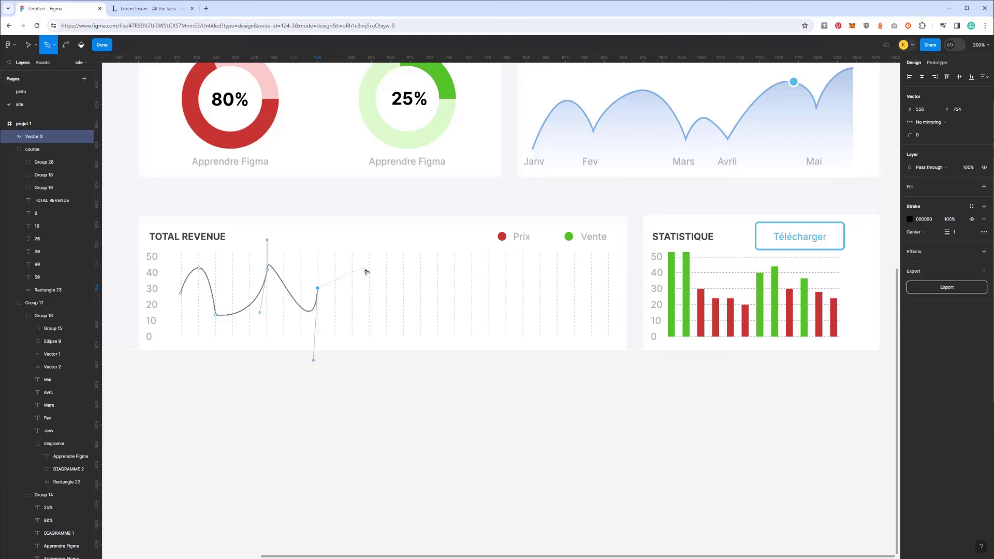
{"action": "left_click_drag", "start_coordinate": [412, 283], "coordinate": [422, 296]}
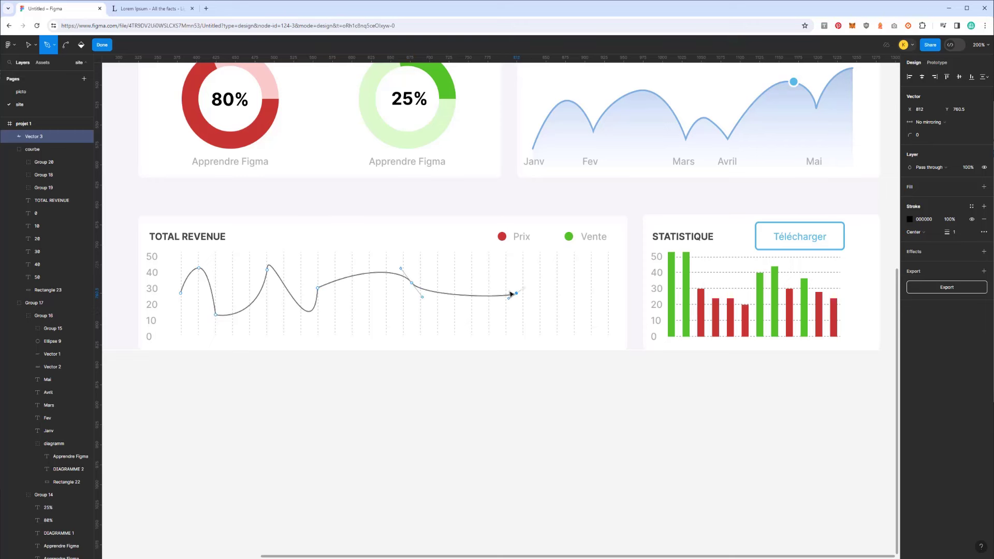
{"action": "key", "text": "ctrl+z"}
{"action": "left_click", "coordinate": [370, 300]}
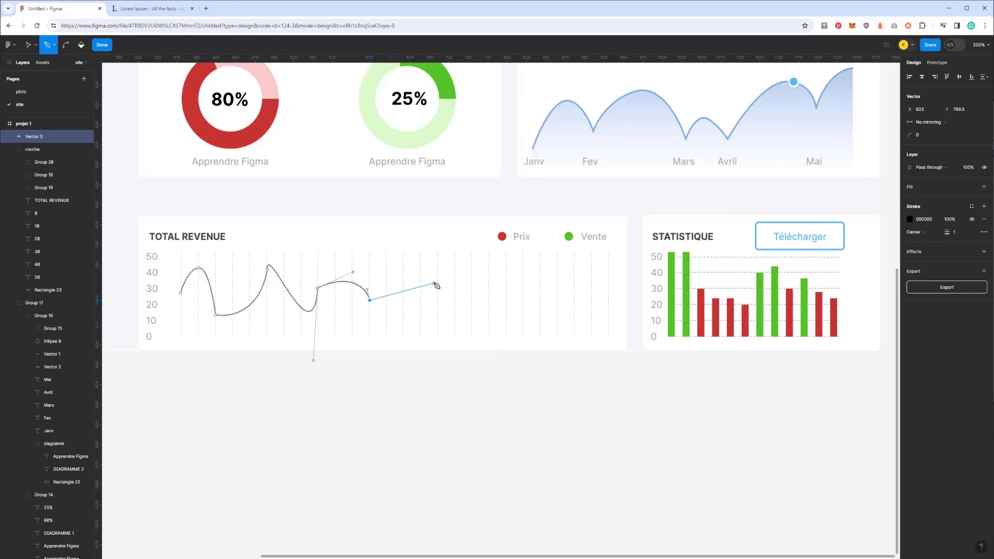
{"action": "left_click_drag", "start_coordinate": [437, 281], "coordinate": [453, 244]}
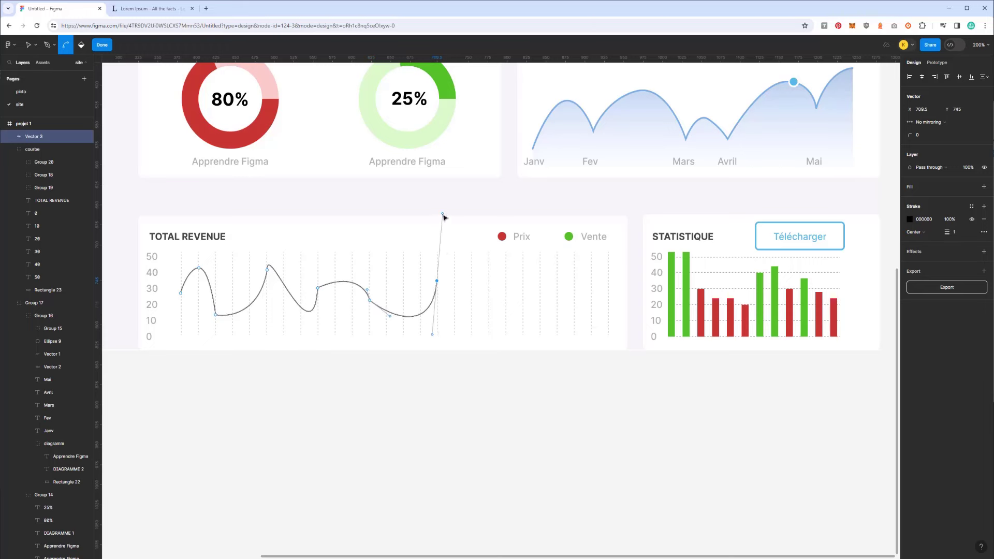
{"action": "key", "text": "ctrl+z"}
{"action": "left_click_drag", "start_coordinate": [420, 325], "coordinate": [427, 304]}
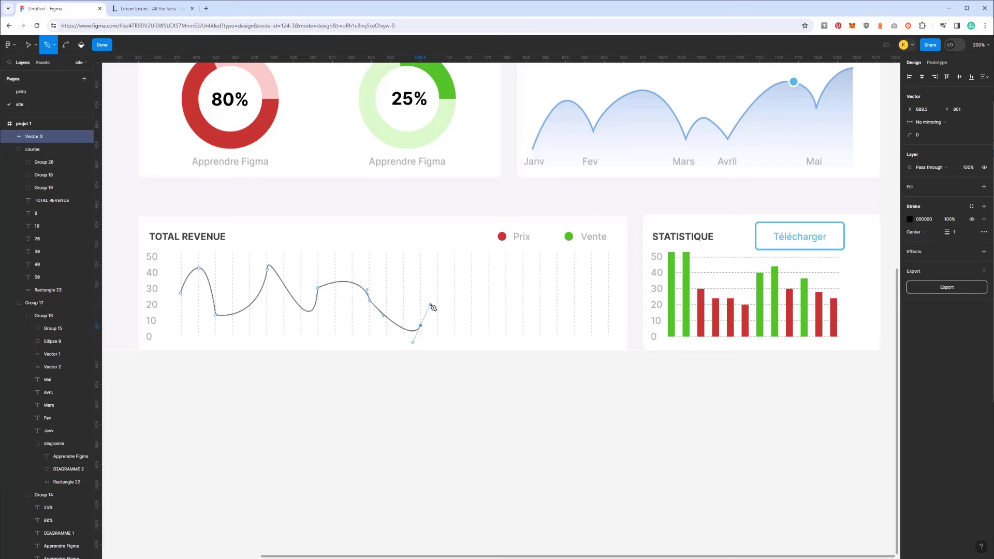
{"action": "left_click", "coordinate": [488, 275]}
Bend a curve point into a smooth hump and adjust its curvature
{"action": "left_click", "coordinate": [369, 301], "text": "ctrl"}
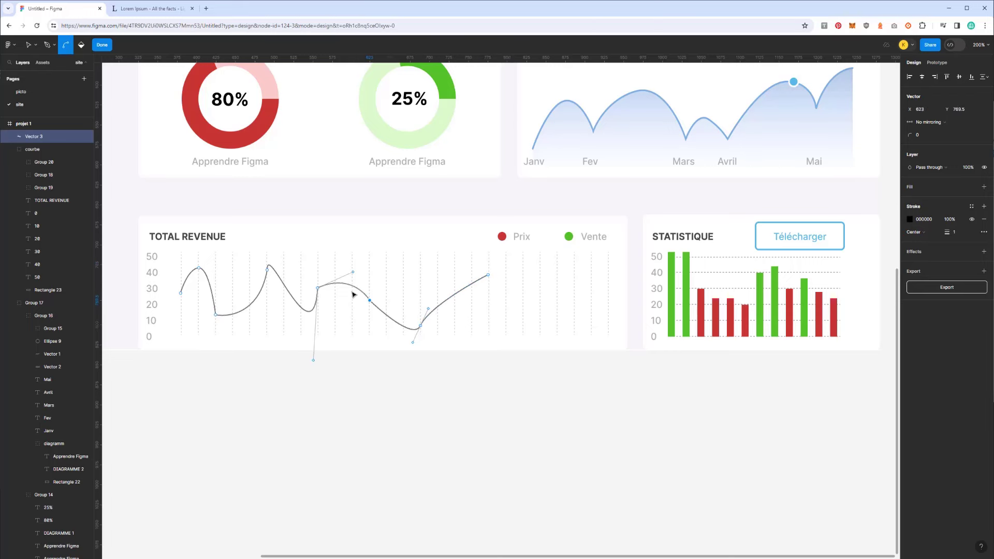
{"action": "left_click", "coordinate": [317, 288]}
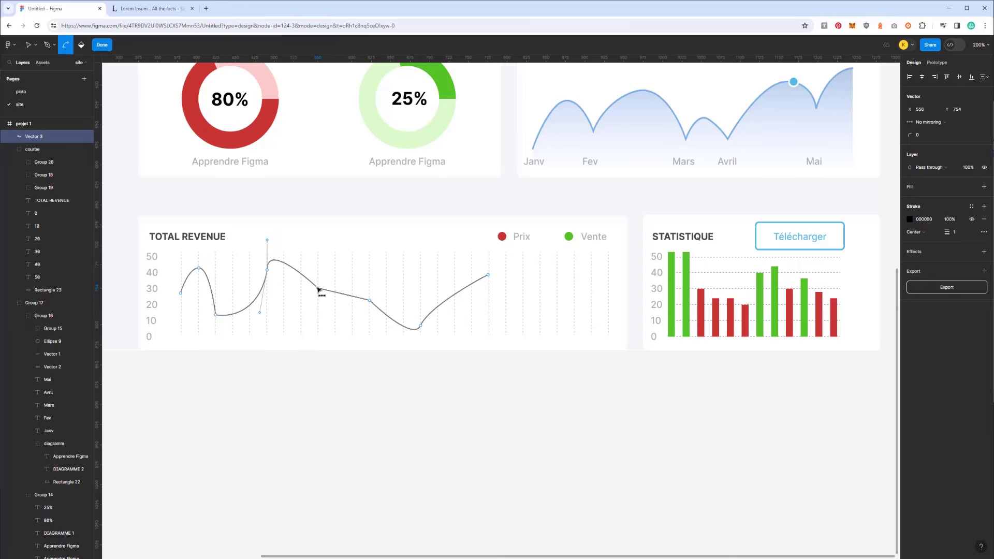
{"action": "mouse_move", "coordinate": [318, 290]}
{"action": "left_mouse_down"}
{"action": "mouse_move", "coordinate": [293, 351]}
{"action": "mouse_move", "coordinate": [290, 293]}
{"action": "left_mouse_up"}
{"action": "mouse_move", "coordinate": [270, 242]}
{"action": "left_mouse_down"}
{"action": "mouse_move", "coordinate": [299, 246]}
{"action": "mouse_move", "coordinate": [271, 351]}
{"action": "left_mouse_up"}
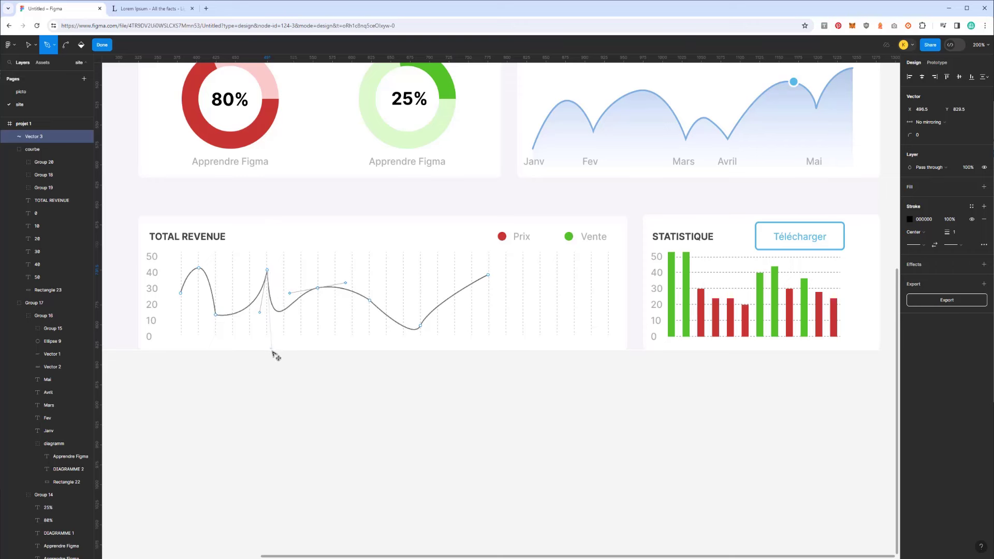
Continue the line to the chart's right side with a final dip and peak
{"action": "left_click", "coordinate": [488, 276]}
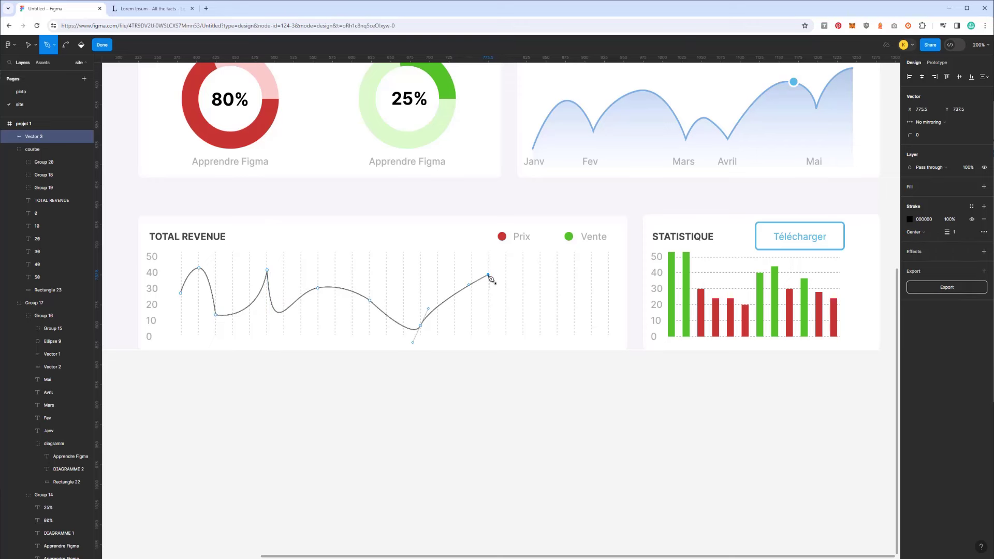
{"action": "left_click_drag", "start_coordinate": [566, 295], "coordinate": [577, 325]}
{"action": "key", "text": "ctrl+z"}
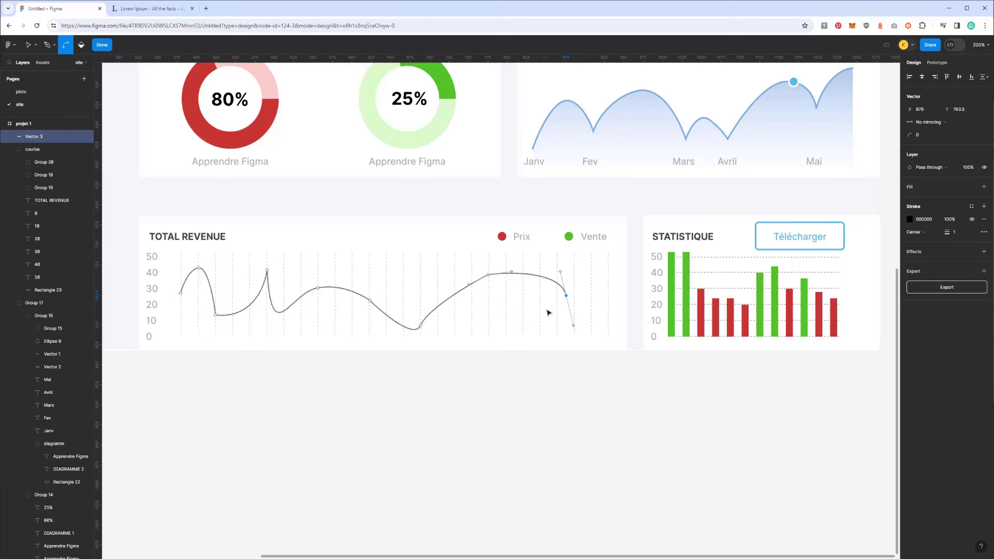
{"action": "left_click_drag", "start_coordinate": [506, 306], "coordinate": [507, 326]}
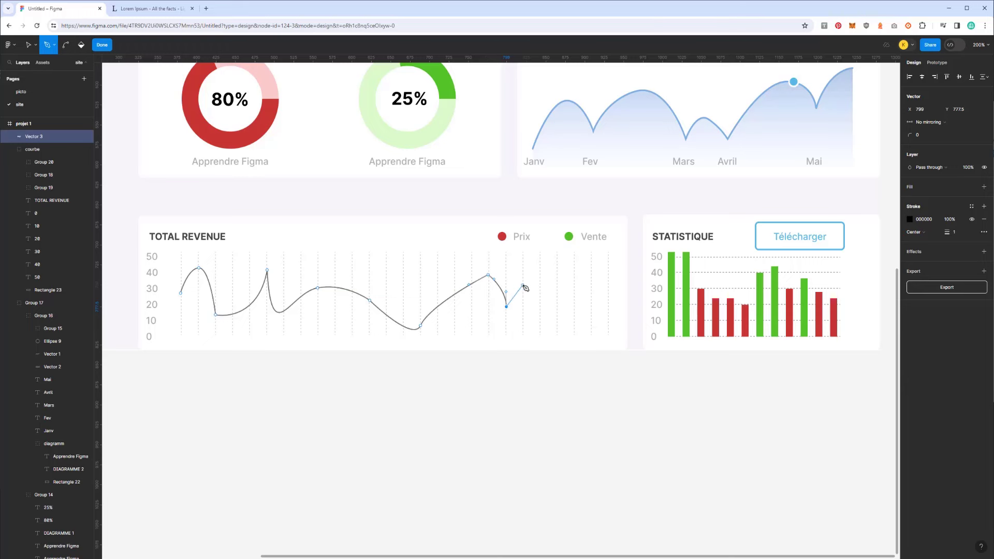
{"action": "left_click_drag", "start_coordinate": [524, 281], "coordinate": [523, 251]}
{"action": "left_click_drag", "start_coordinate": [537, 278], "coordinate": [541, 273]}
{"action": "left_click_drag", "start_coordinate": [575, 307], "coordinate": [590, 311]}
Colour the revenue line's stroke red (C63333) by sampling the Prix legend dot
{"action": "key", "text": "Escape"}
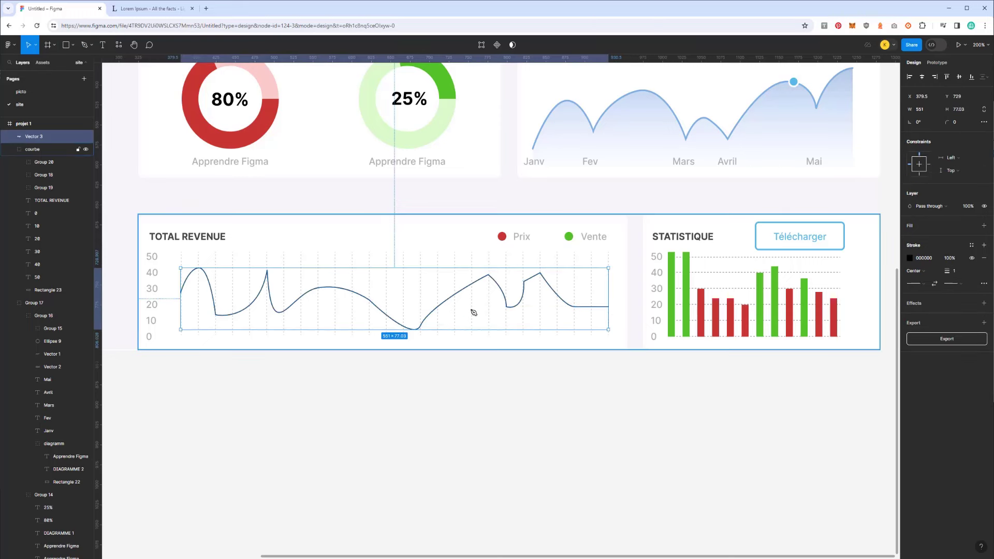
{"action": "left_click", "coordinate": [910, 258]}
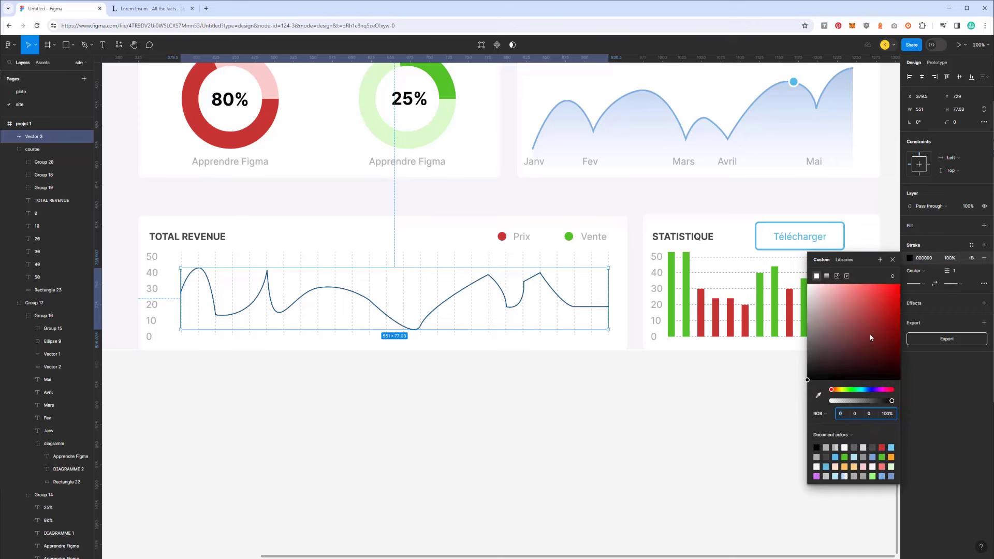
{"action": "left_click", "coordinate": [819, 395]}
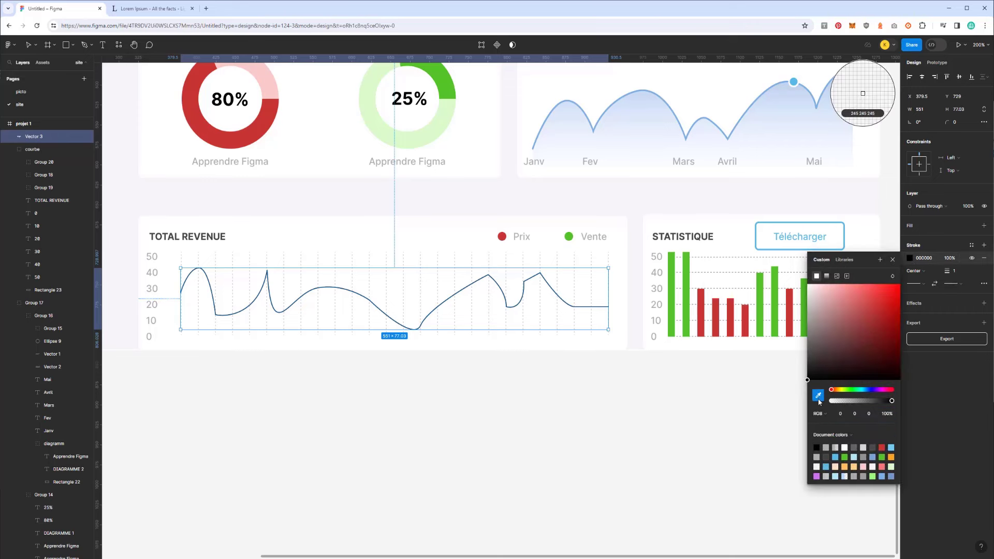
{"action": "left_click", "coordinate": [502, 236]}
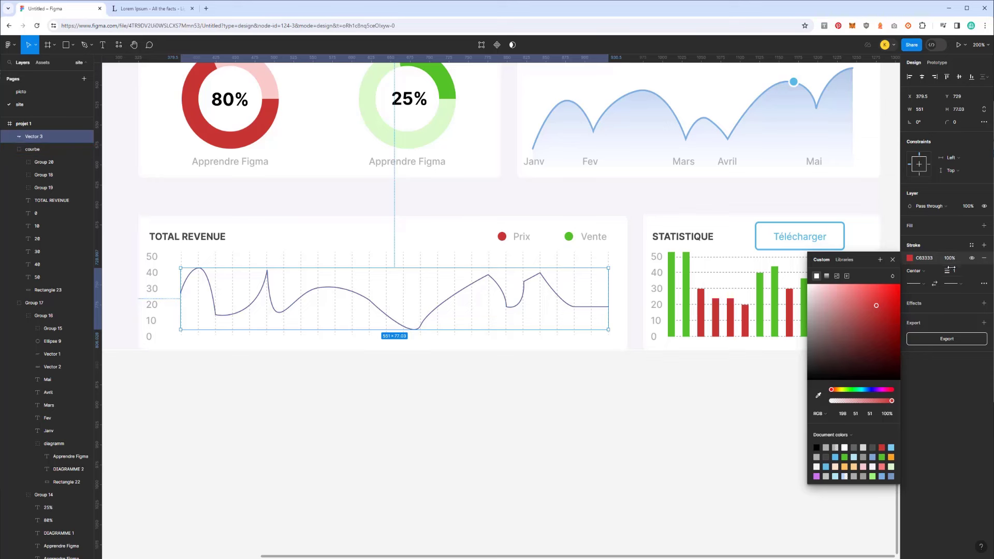
Set the revenue line's stroke weight to 2, check its cap options, then deselect it
{"action": "left_click_drag", "start_coordinate": [956, 271], "coordinate": [955, 271]}
{"action": "left_click", "coordinate": [954, 284]}
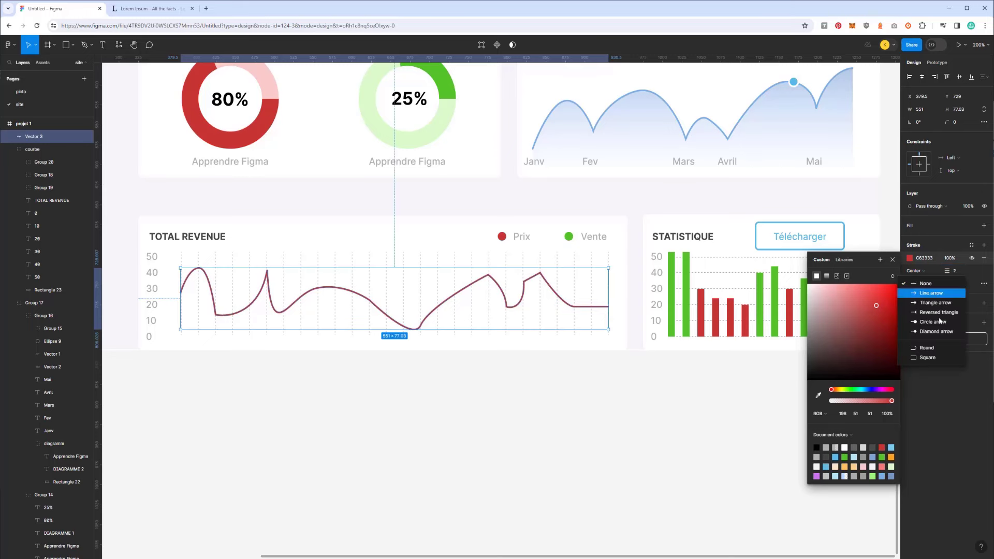
{"action": "left_click", "coordinate": [933, 347]}
{"action": "left_click", "coordinate": [916, 284]}
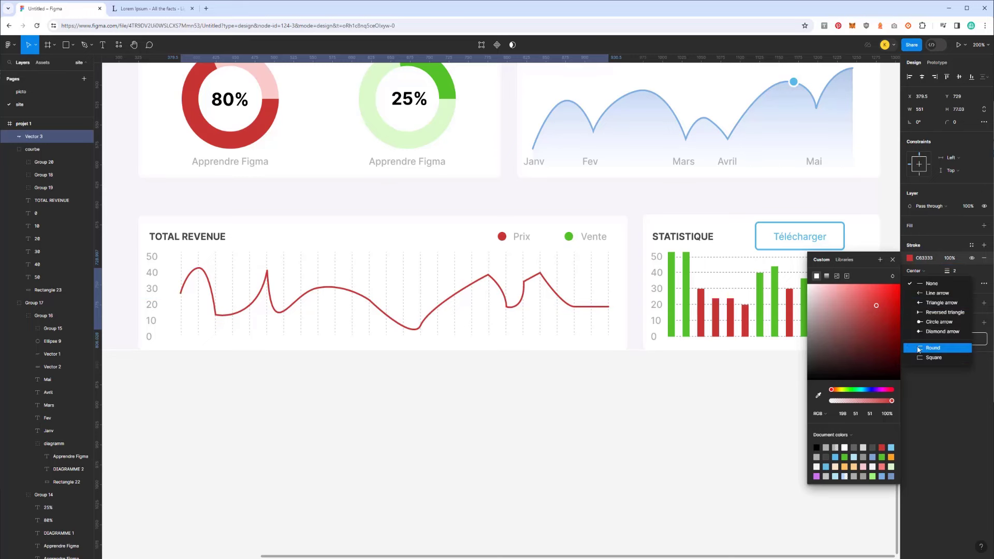
{"action": "left_click", "coordinate": [319, 209]}
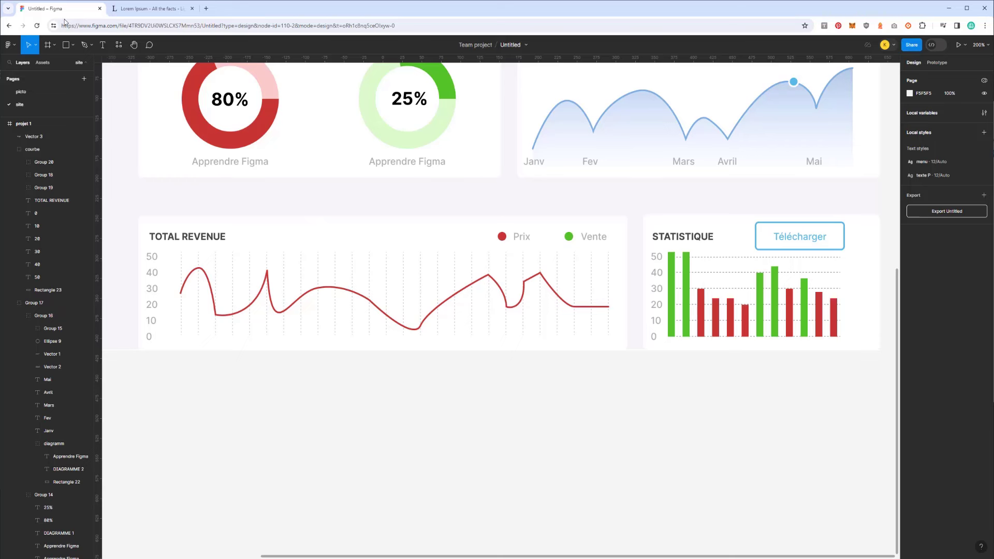
Start a second zigzag line with the Pen tool, from the chart's left edge to near the 40 gridline
{"action": "left_click", "coordinate": [88, 44]}
{"action": "left_click", "coordinate": [47, 63]}
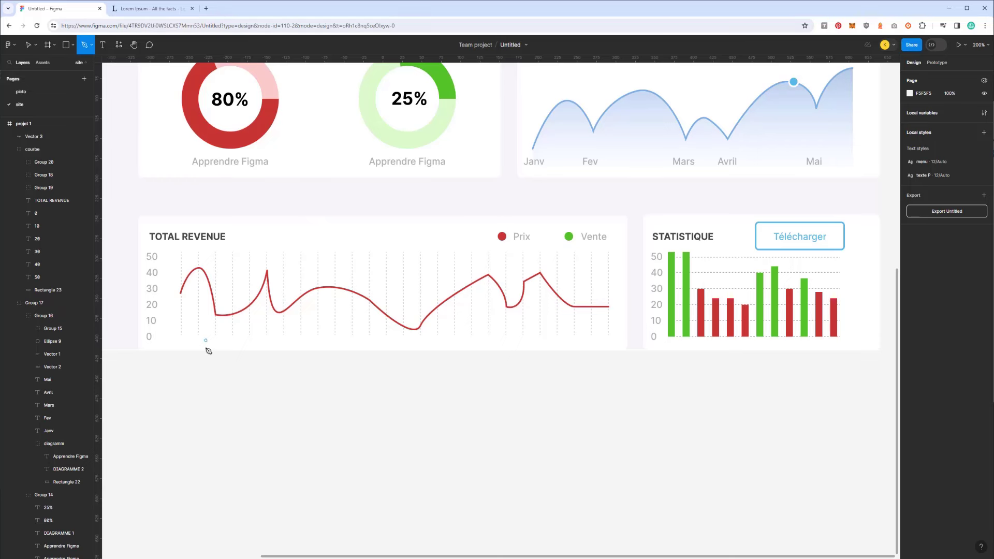
{"action": "left_click", "coordinate": [181, 312]}
{"action": "left_click", "coordinate": [198, 262]}
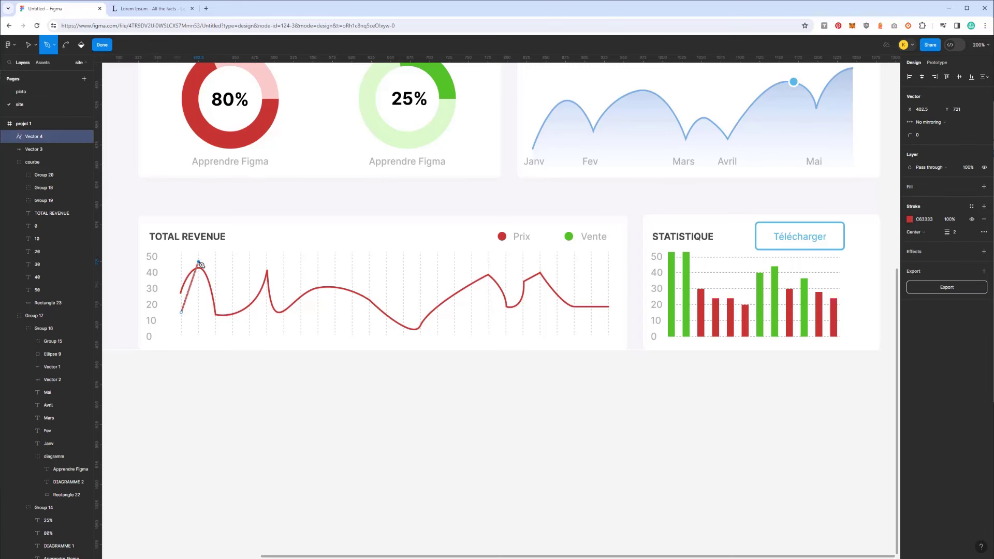
{"action": "left_click", "coordinate": [231, 314]}
{"action": "left_click_drag", "start_coordinate": [235, 314], "coordinate": [236, 330]}
{"action": "left_click", "coordinate": [234, 334]}
{"action": "left_click", "coordinate": [250, 325]}
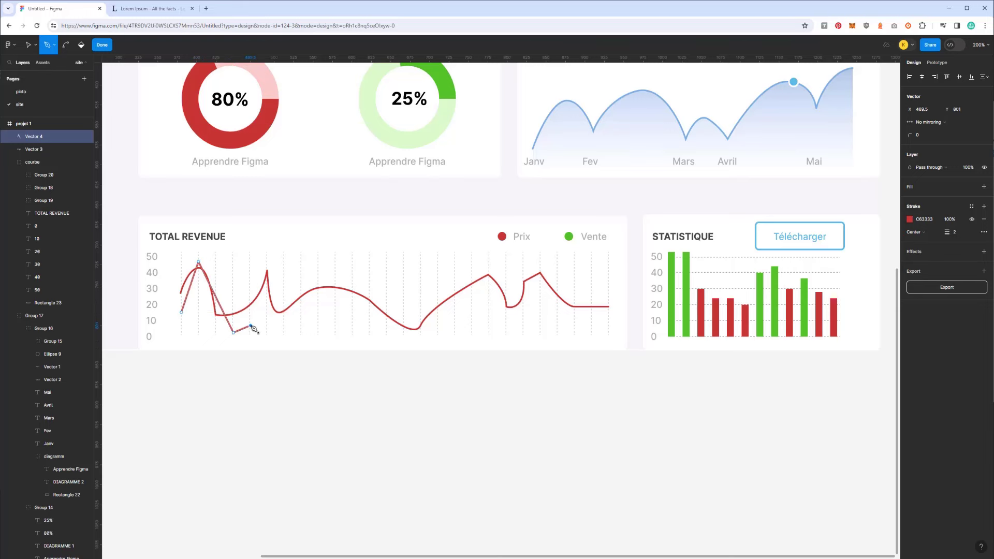
{"action": "left_click", "coordinate": [284, 271]}
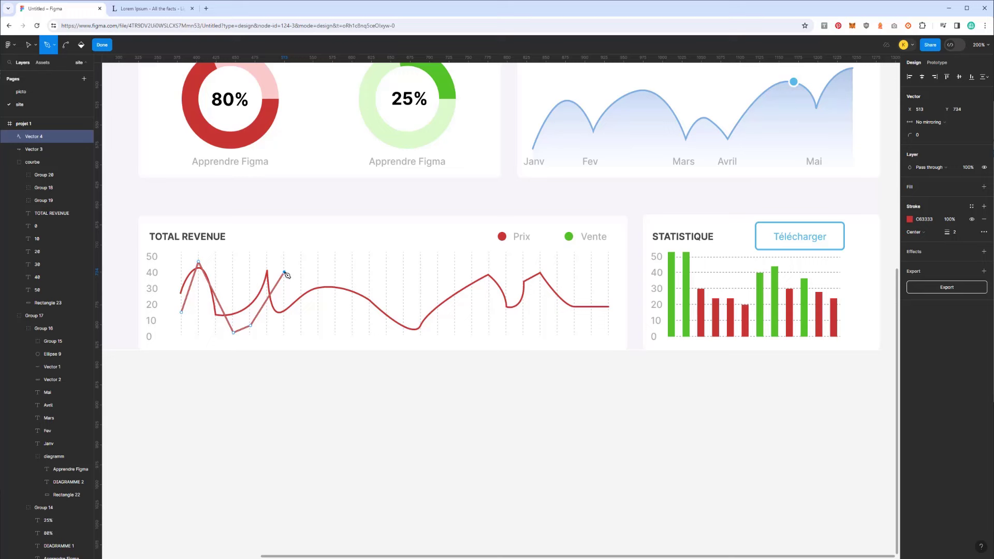
Finish the zigzag at the chart's right edge and colour its stroke green (54C022) like Vente
{"action": "left_click", "coordinate": [352, 270]}
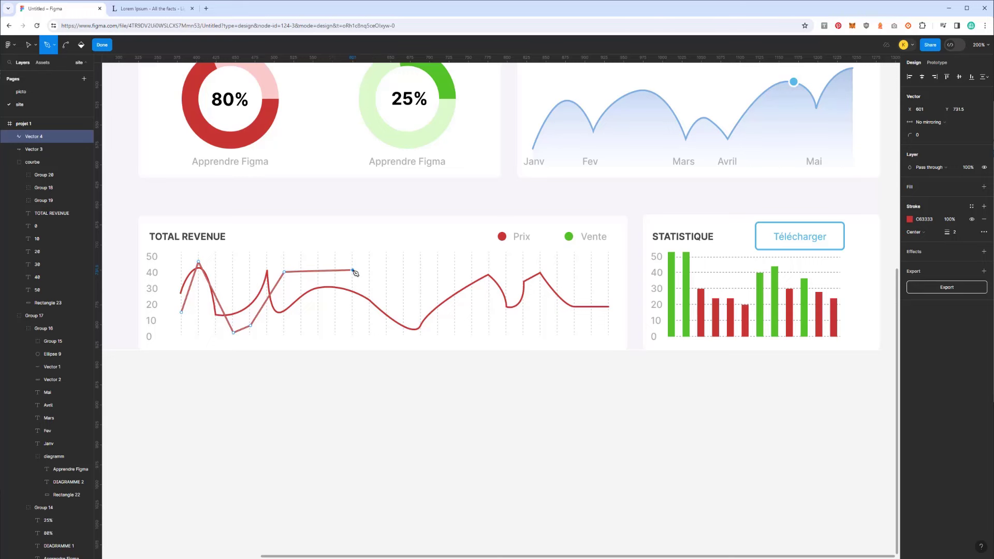
{"action": "left_click", "coordinate": [403, 307]}
{"action": "left_click", "coordinate": [439, 277]}
{"action": "left_click", "coordinate": [473, 270]}
{"action": "left_click", "coordinate": [489, 324]}
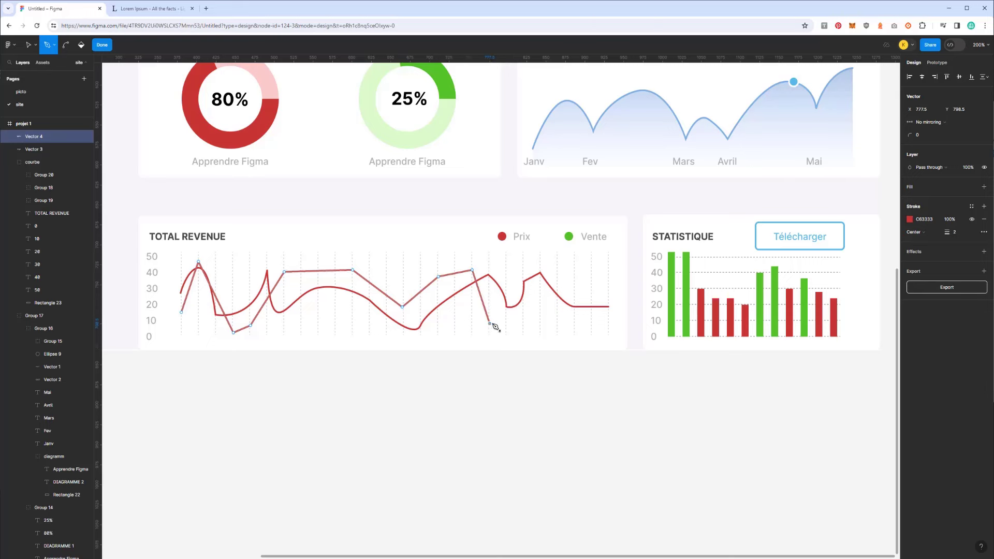
{"action": "left_click", "coordinate": [506, 270]}
{"action": "left_click", "coordinate": [523, 308]}
{"action": "left_click", "coordinate": [540, 293]}
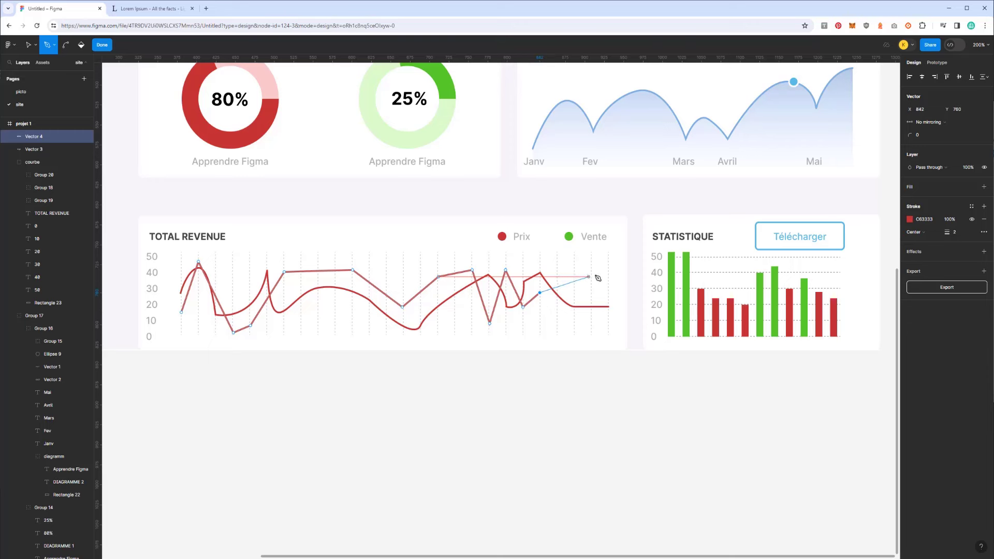
{"action": "left_click", "coordinate": [592, 274]}
{"action": "left_click", "coordinate": [609, 275]}
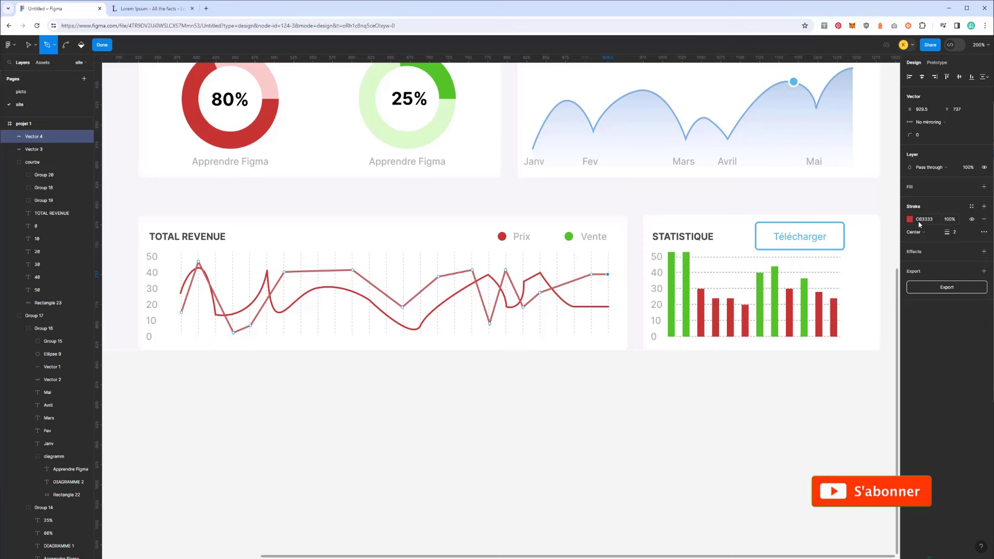
{"action": "left_click", "coordinate": [910, 220]}
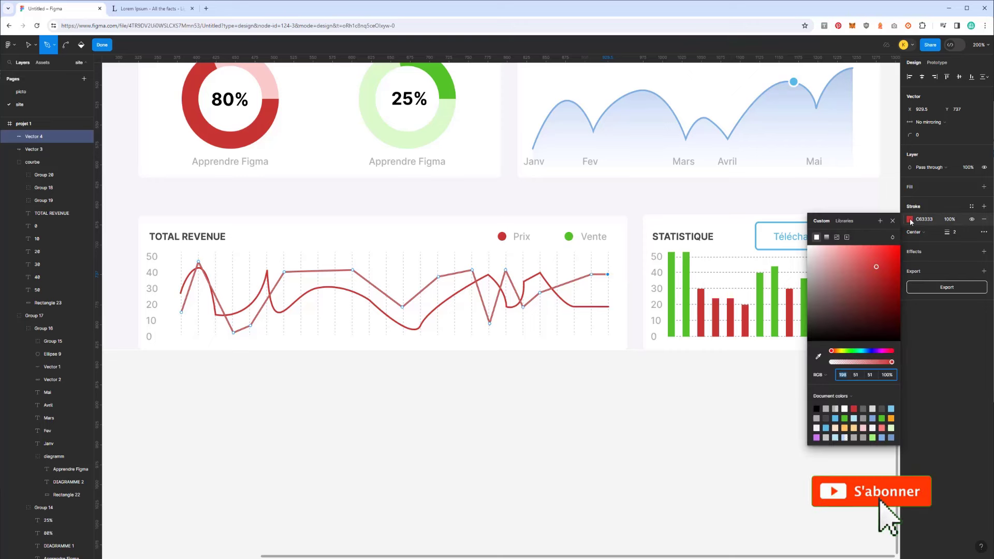
{"action": "left_click", "coordinate": [882, 418]}
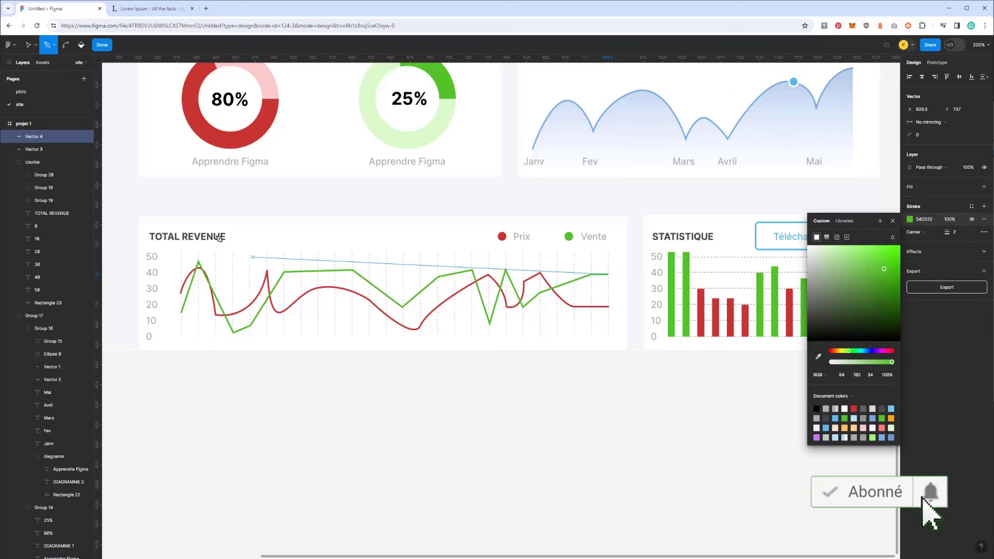
Finish editing the green line and deselect the finished chart lines
{"action": "key", "text": "Escape"}
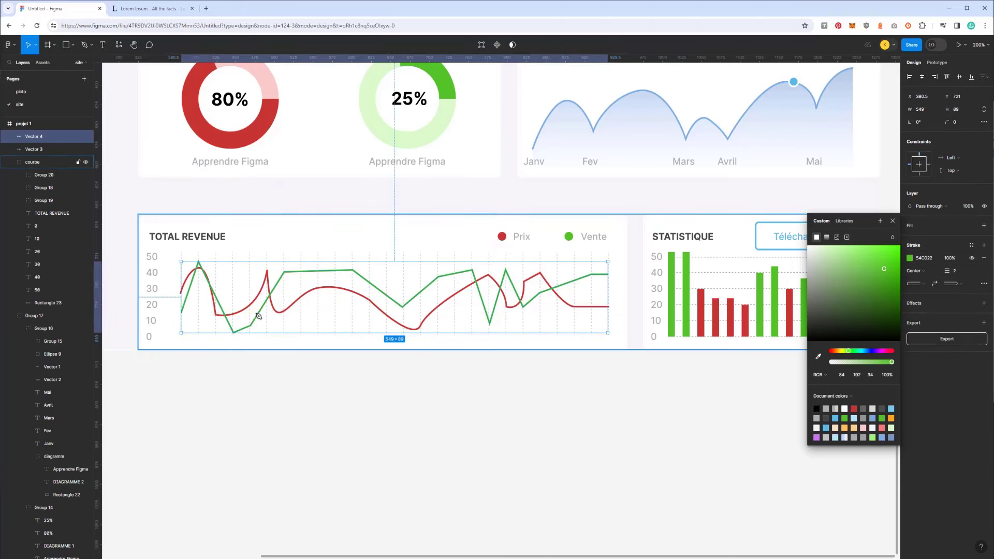
{"action": "scroll", "coordinate": [500, 339], "scroll_direction": "down", "scroll_amount": 1}
{"action": "scroll", "coordinate": [501, 338], "scroll_direction": "down", "scroll_amount": 3}
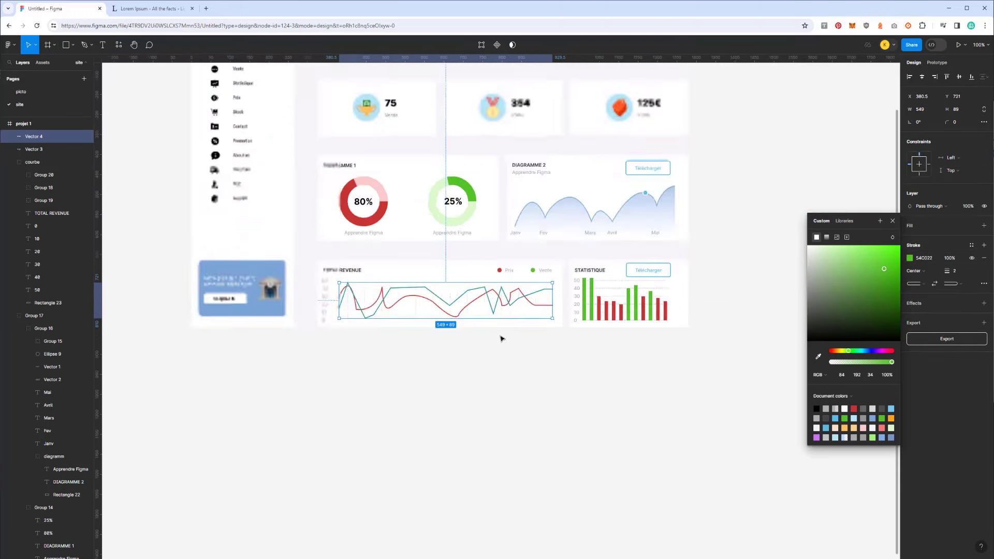
{"action": "scroll", "coordinate": [501, 338], "scroll_direction": "down", "scroll_amount": 3}
{"action": "scroll", "coordinate": [501, 338], "scroll_direction": "up", "scroll_amount": 3}
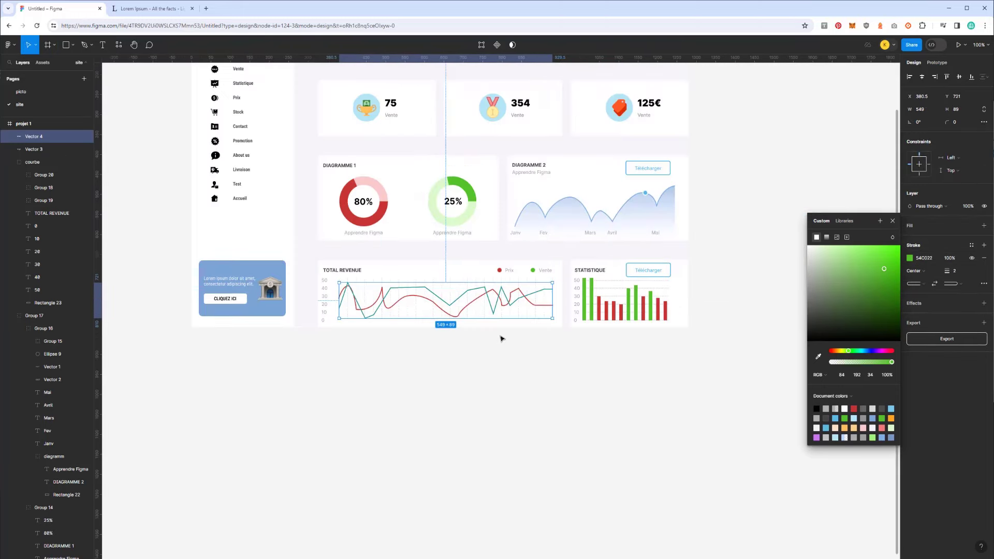
{"action": "left_click", "coordinate": [485, 357]}
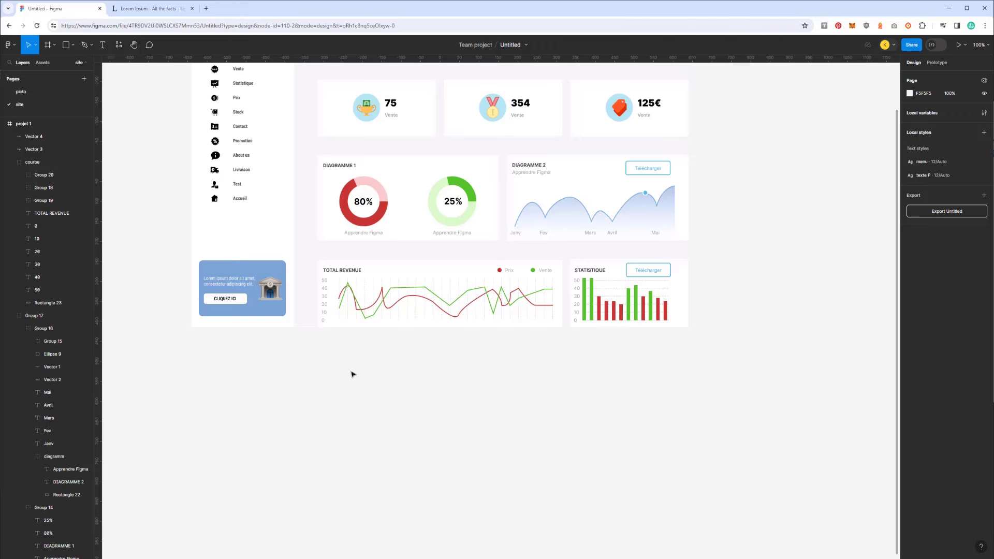
Drag the projet 1 dashboard frame up and left on the canvas
{"action": "scroll", "coordinate": [351, 374], "scroll_direction": "up", "scroll_amount": 5}
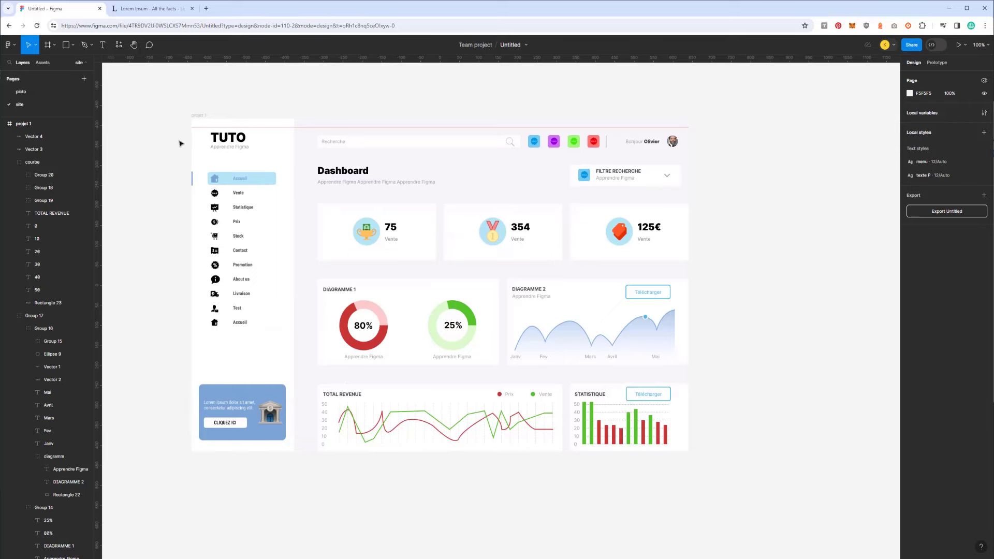
{"action": "mouse_move", "coordinate": [200, 119]}
{"action": "left_mouse_down"}
{"action": "mouse_move", "coordinate": [209, 117]}
{"action": "mouse_move", "coordinate": [153, 89]}
{"action": "left_mouse_up"}
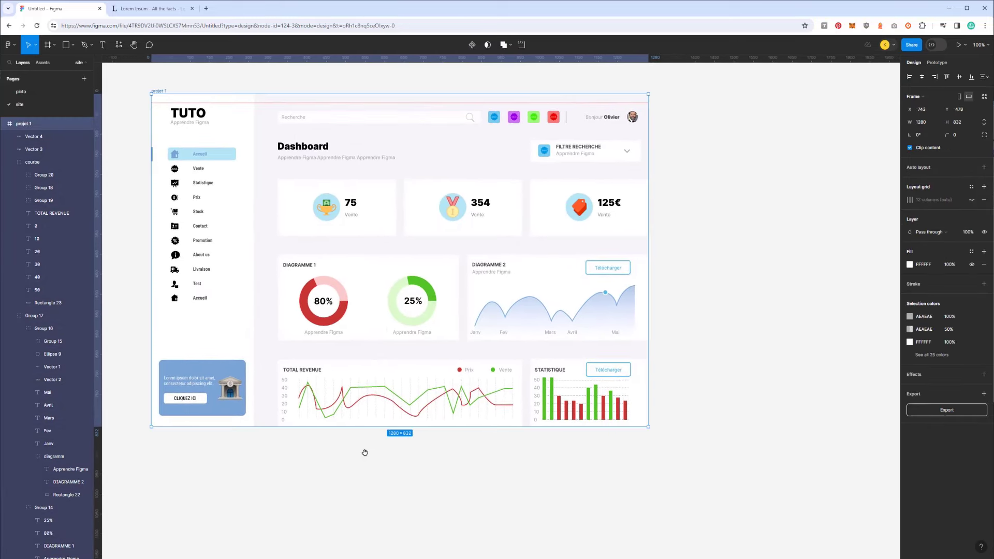
{"action": "mouse_move", "coordinate": [358, 469]}
{"action": "left_mouse_down"}
{"action": "mouse_move", "coordinate": [278, 439]}
{"action": "mouse_move", "coordinate": [402, 473]}
{"action": "left_mouse_up"}
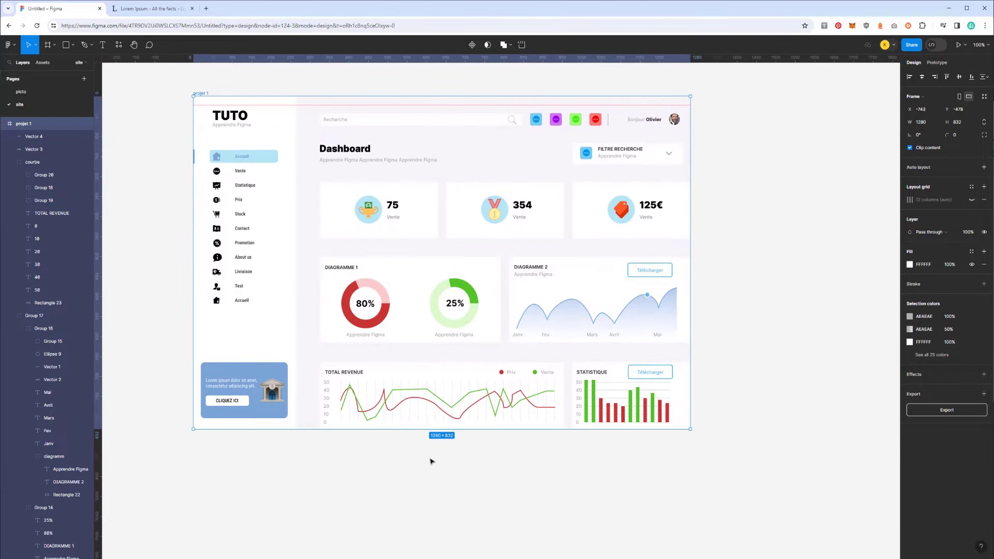